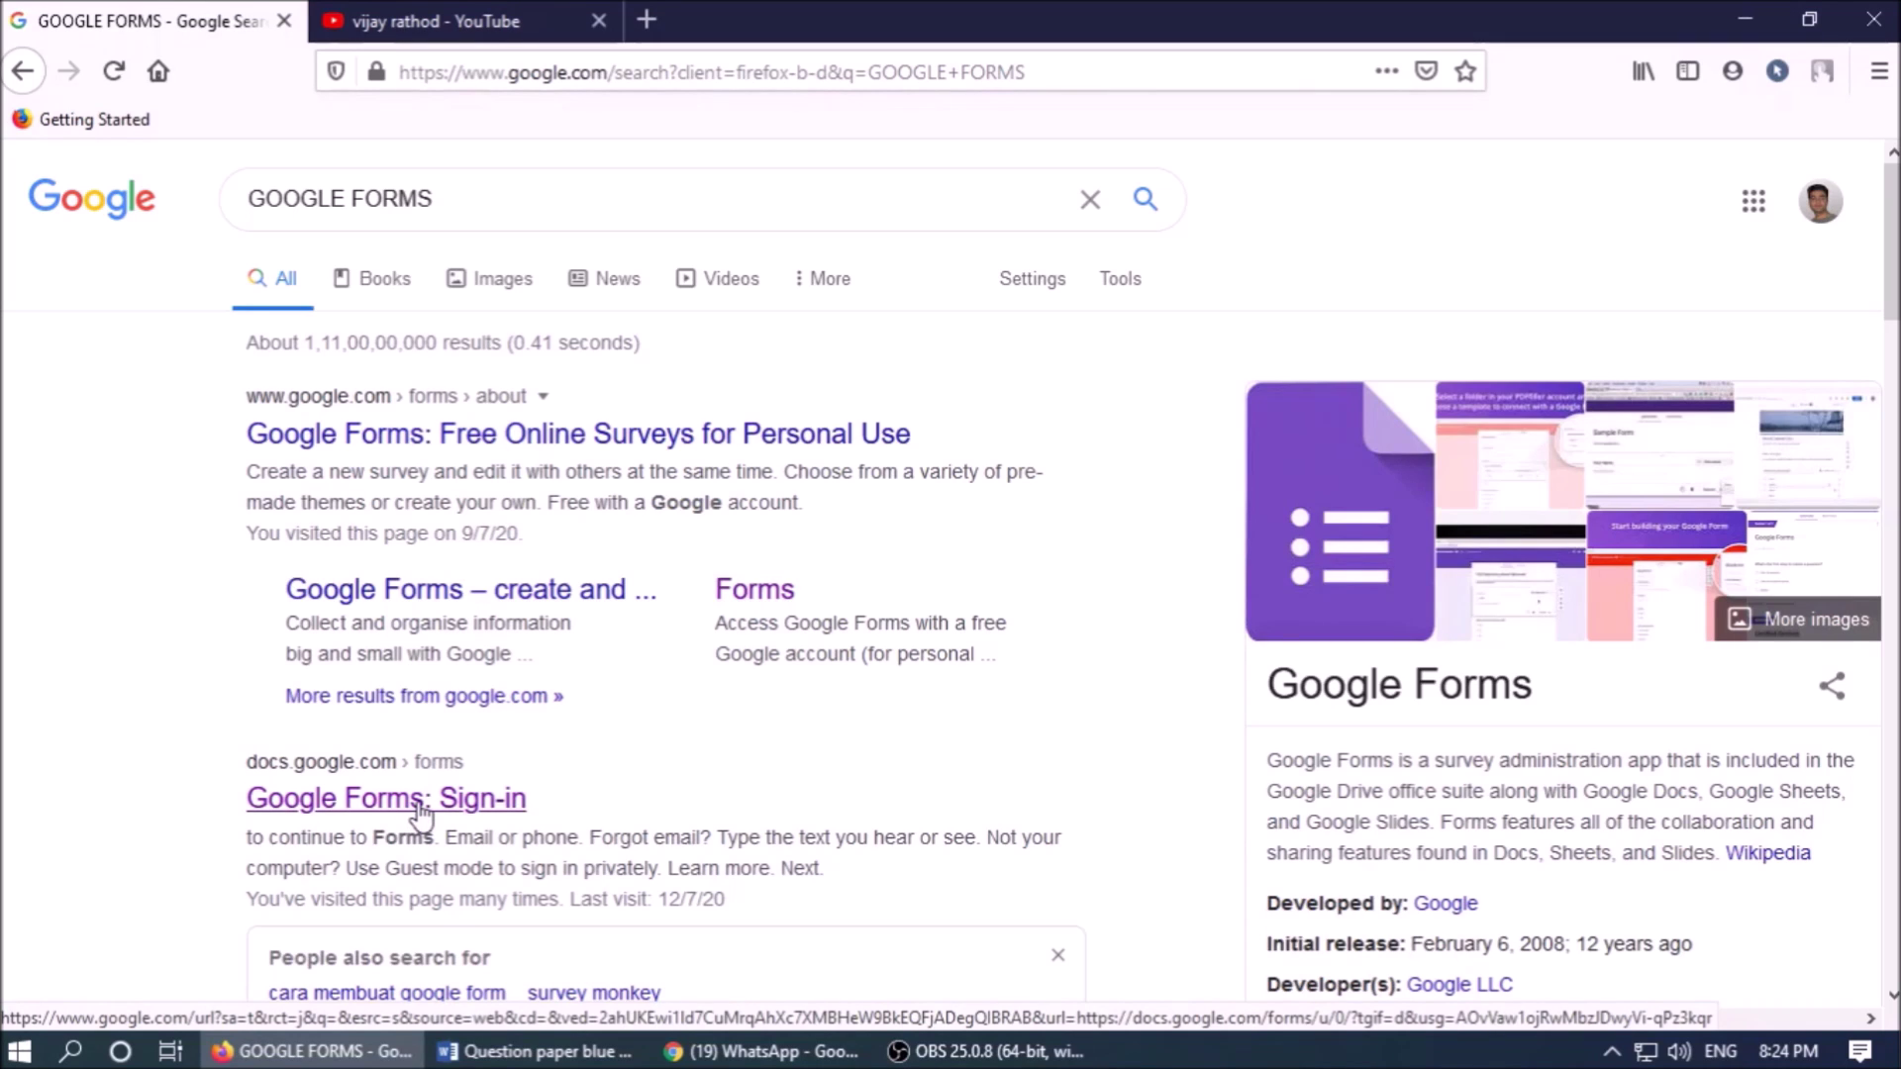
- Open Google Forms from the "Google Forms: Sign-in" search result and create a blank form
{"action": "left_click", "coordinate": [423, 815]}
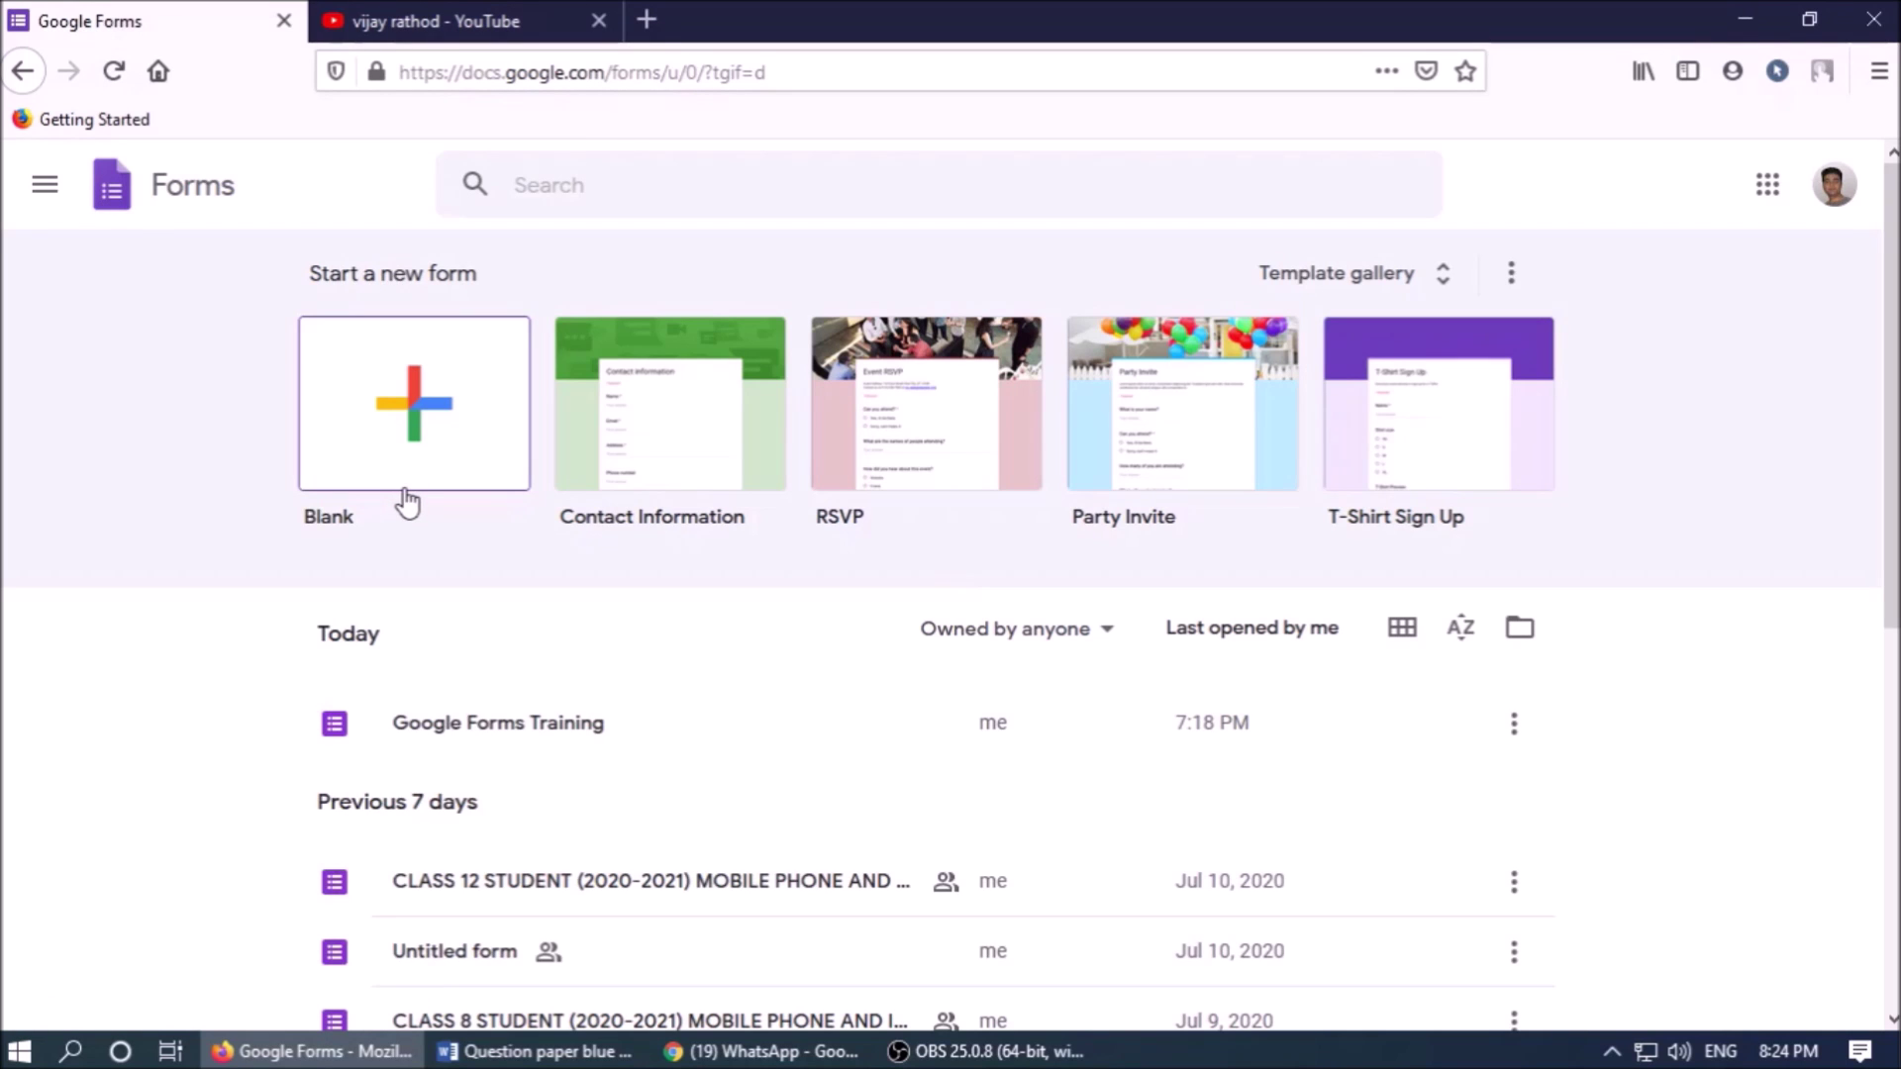
{"action": "left_click", "coordinate": [412, 431]}
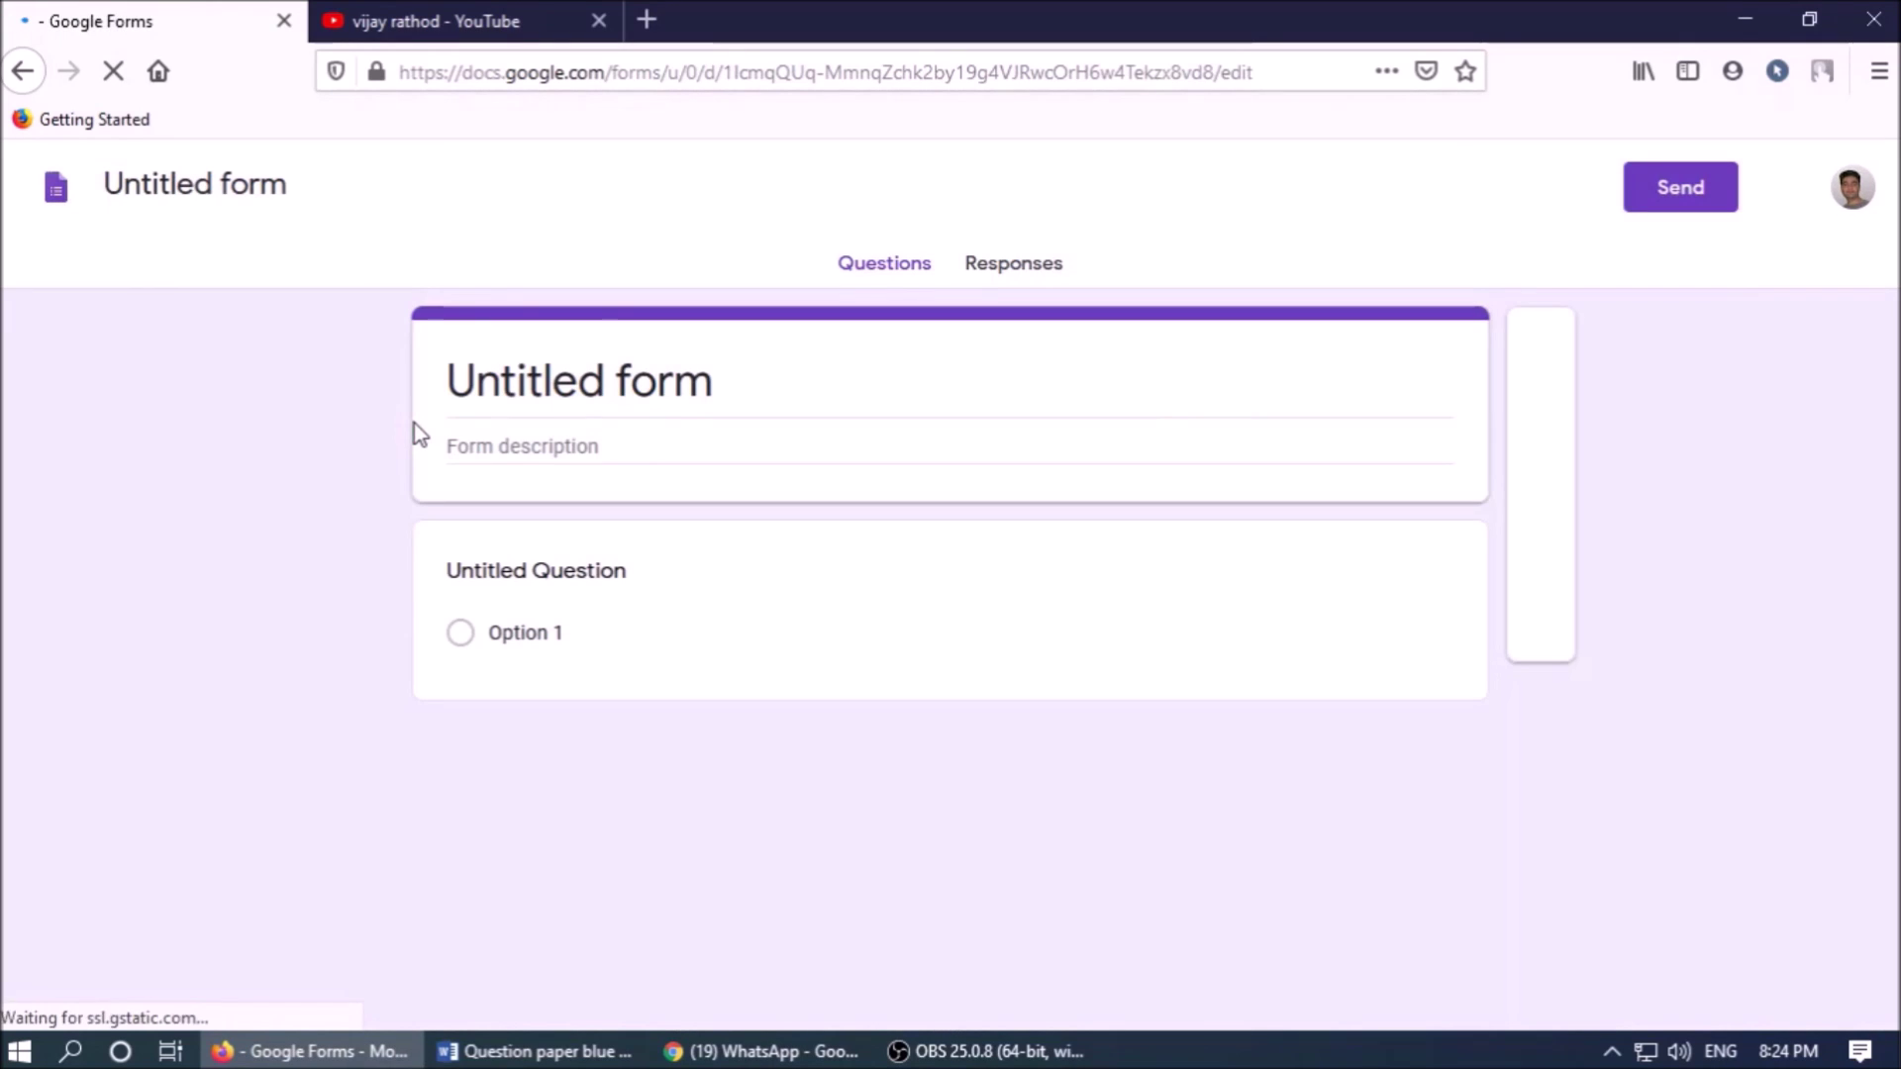
- Copy "Class 6 Computer Question Paper-1 2020-2021" from the Word question paper blueprint and use it as the form's name and heading
{"action": "left_click", "coordinate": [535, 1051]}
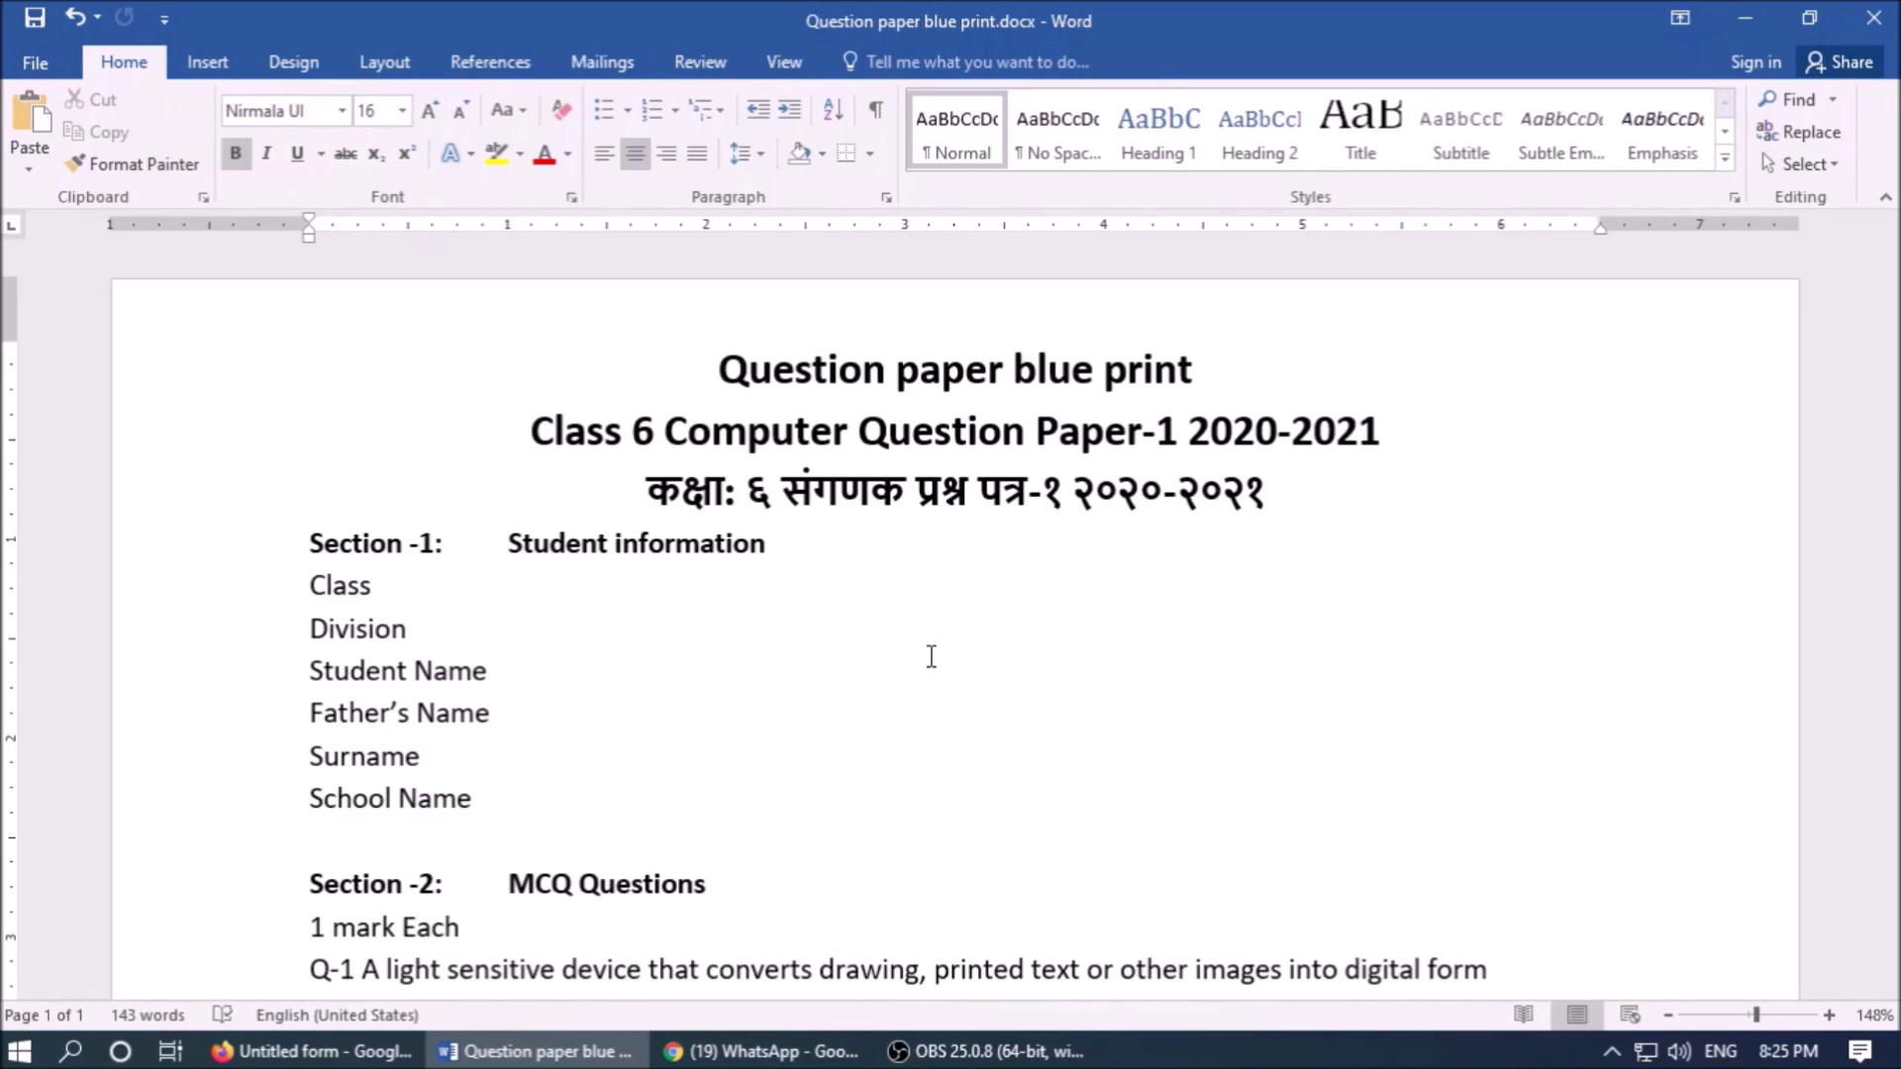
{"action": "left_click", "coordinate": [312, 1051]}
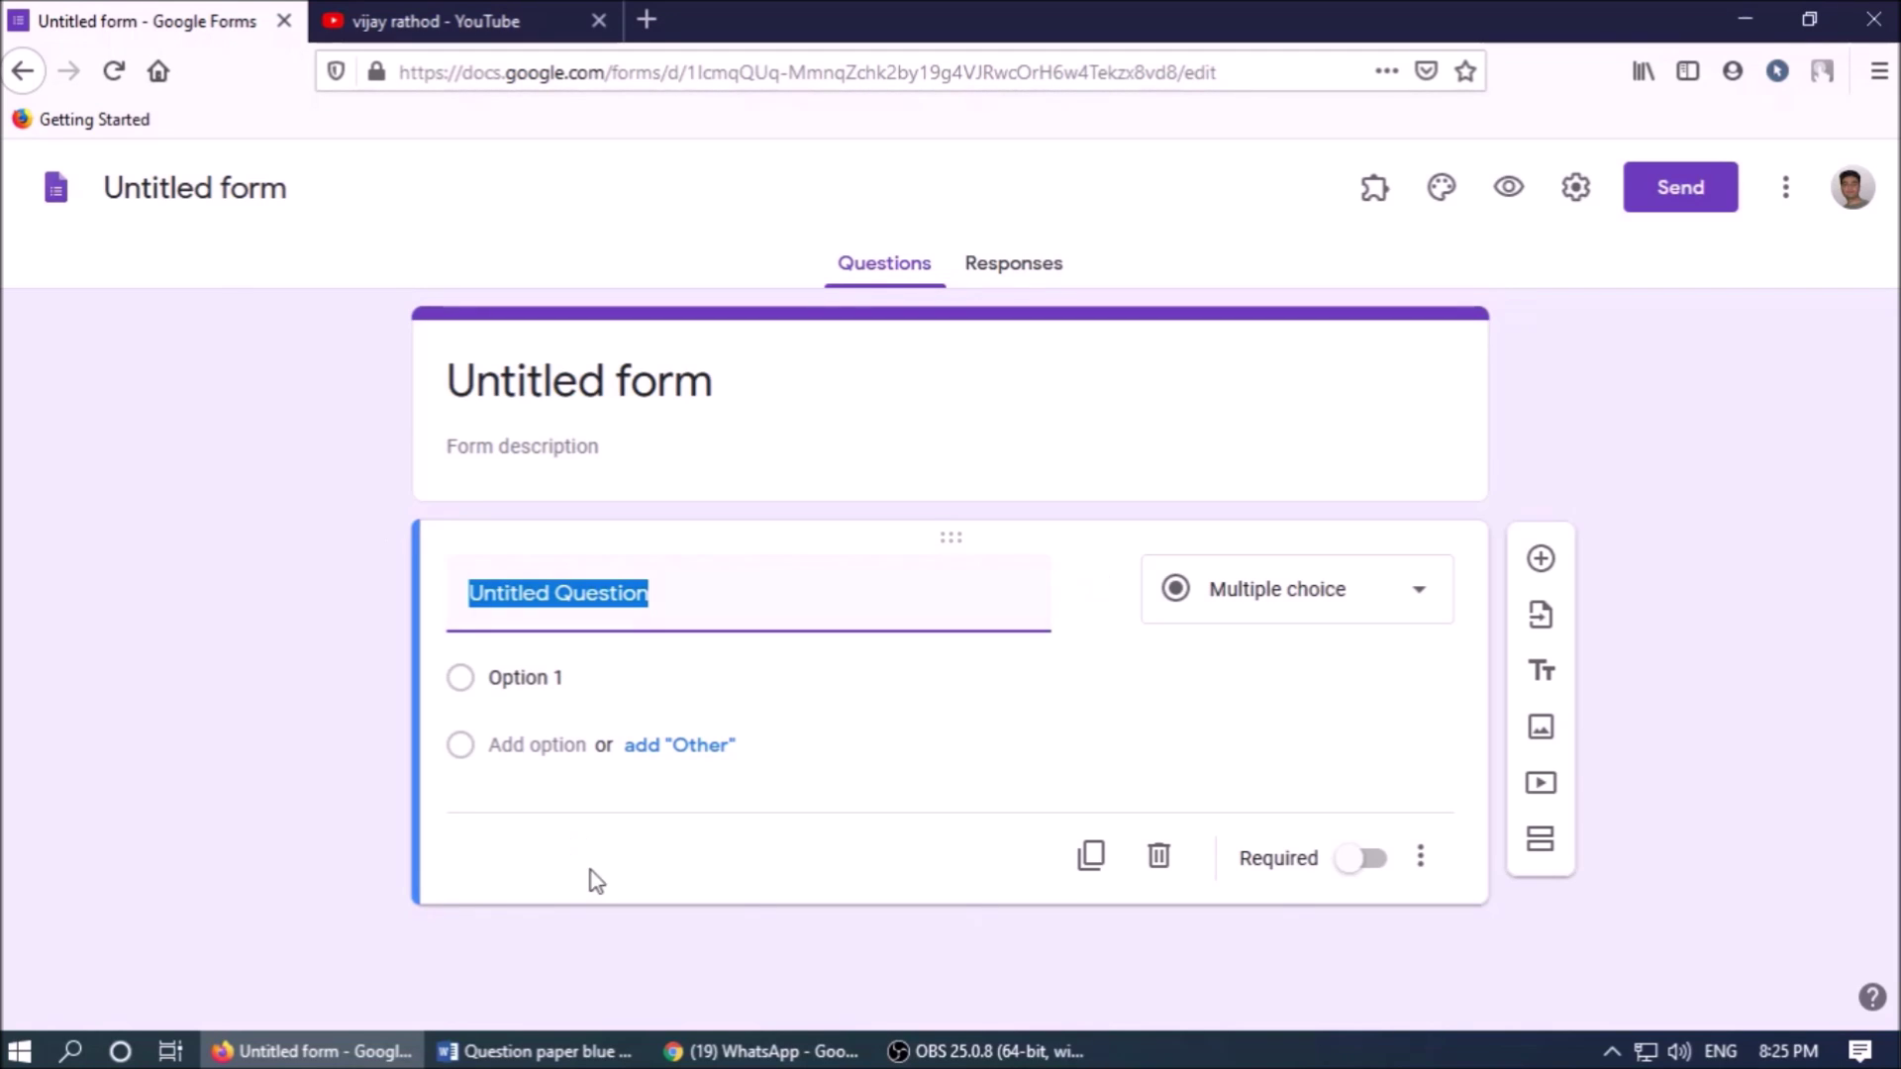
{"action": "left_click", "coordinate": [529, 1052]}
{"action": "left_click", "coordinate": [750, 430]}
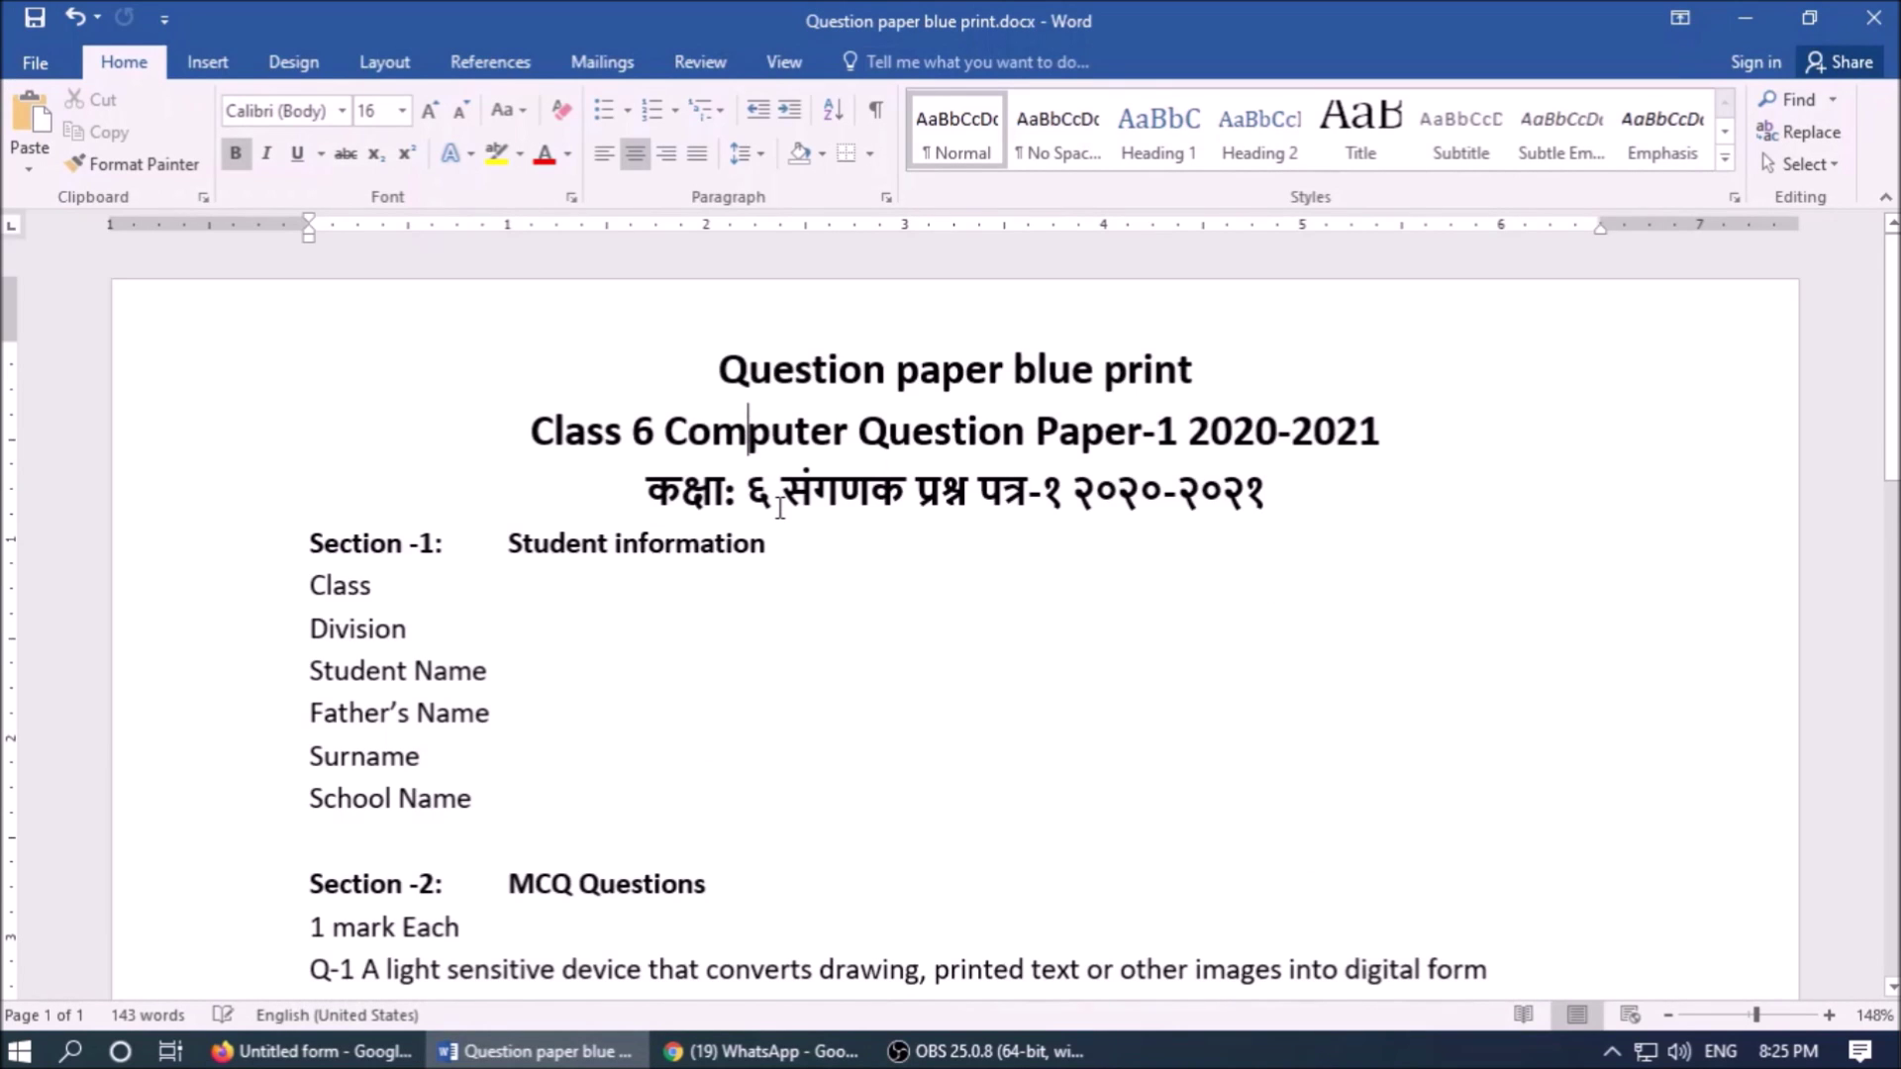
{"action": "key", "text": "Home"}
{"action": "key", "text": "shift+End"}
{"action": "key", "text": "ctrl+c"}
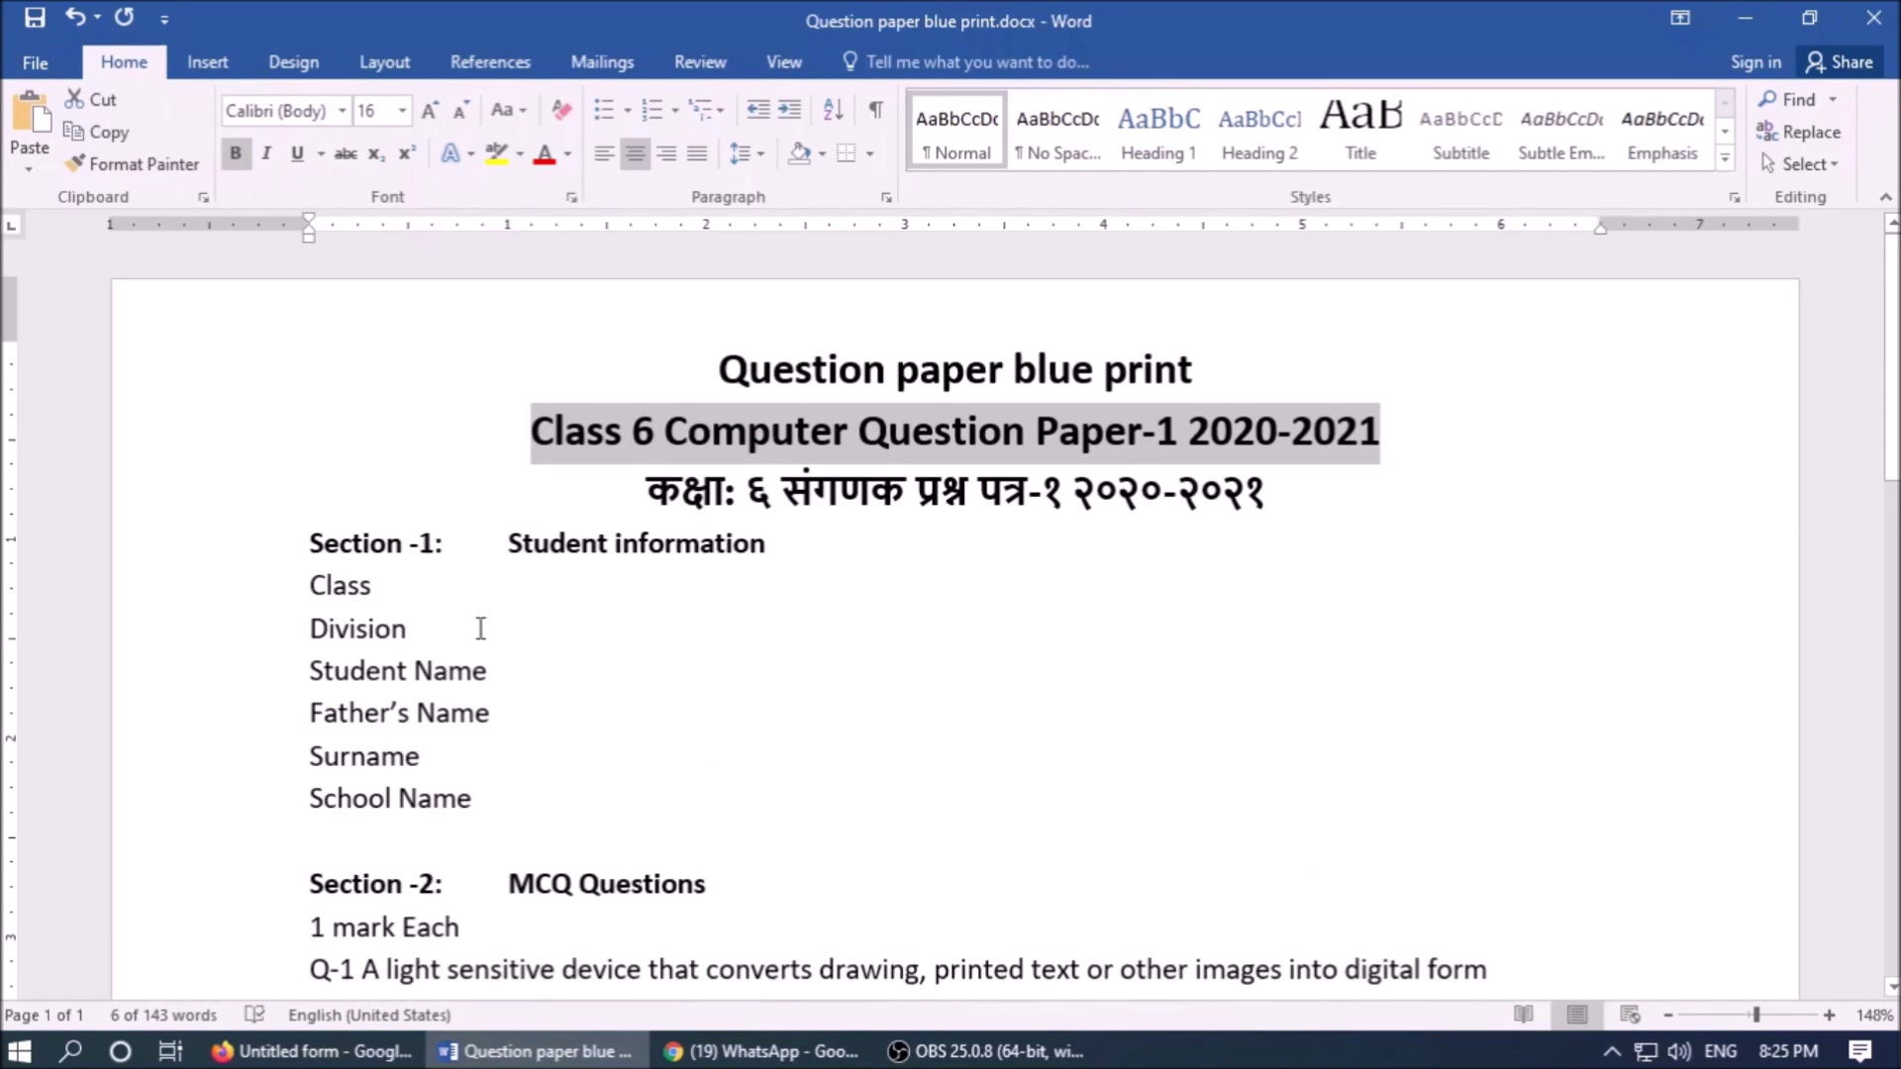
{"action": "left_click", "coordinate": [312, 1052]}
{"action": "left_click", "coordinate": [232, 193]}
{"action": "key", "text": "ctrl+v"}
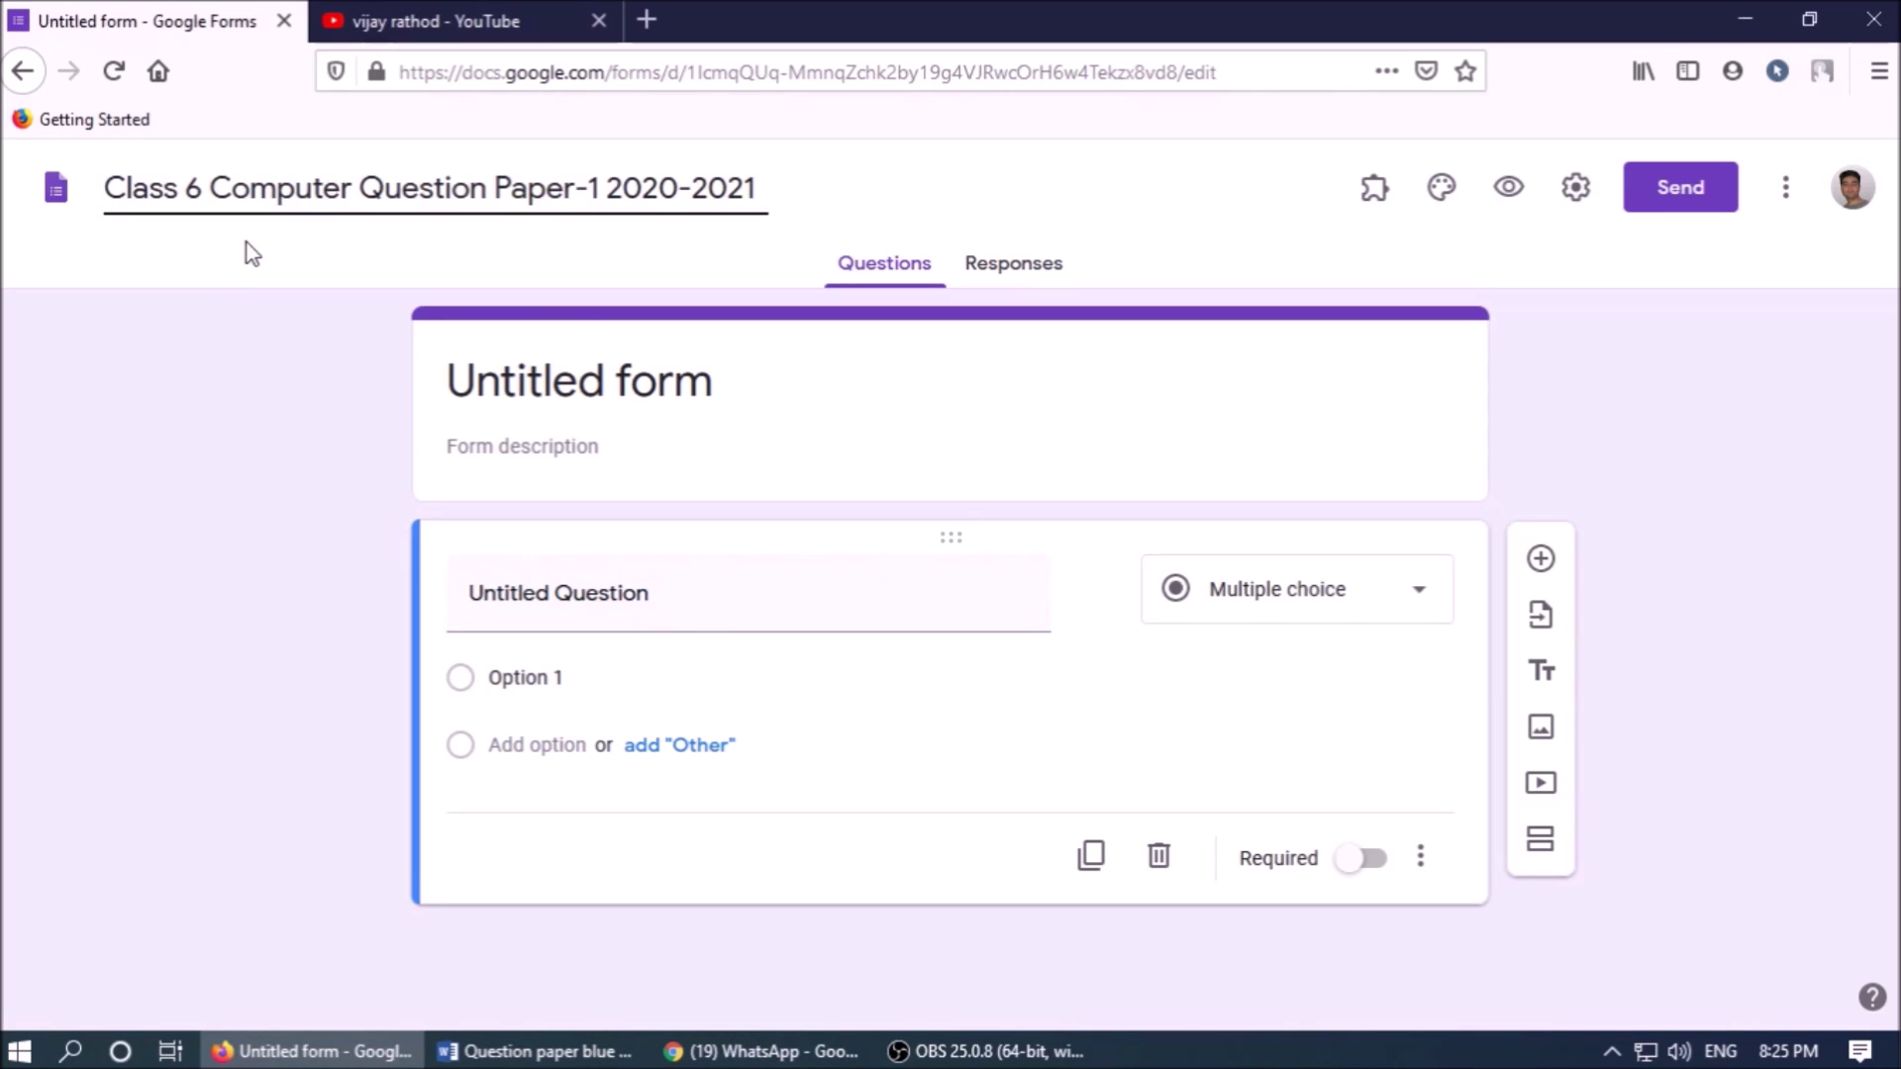
{"action": "left_click", "coordinate": [736, 393]}
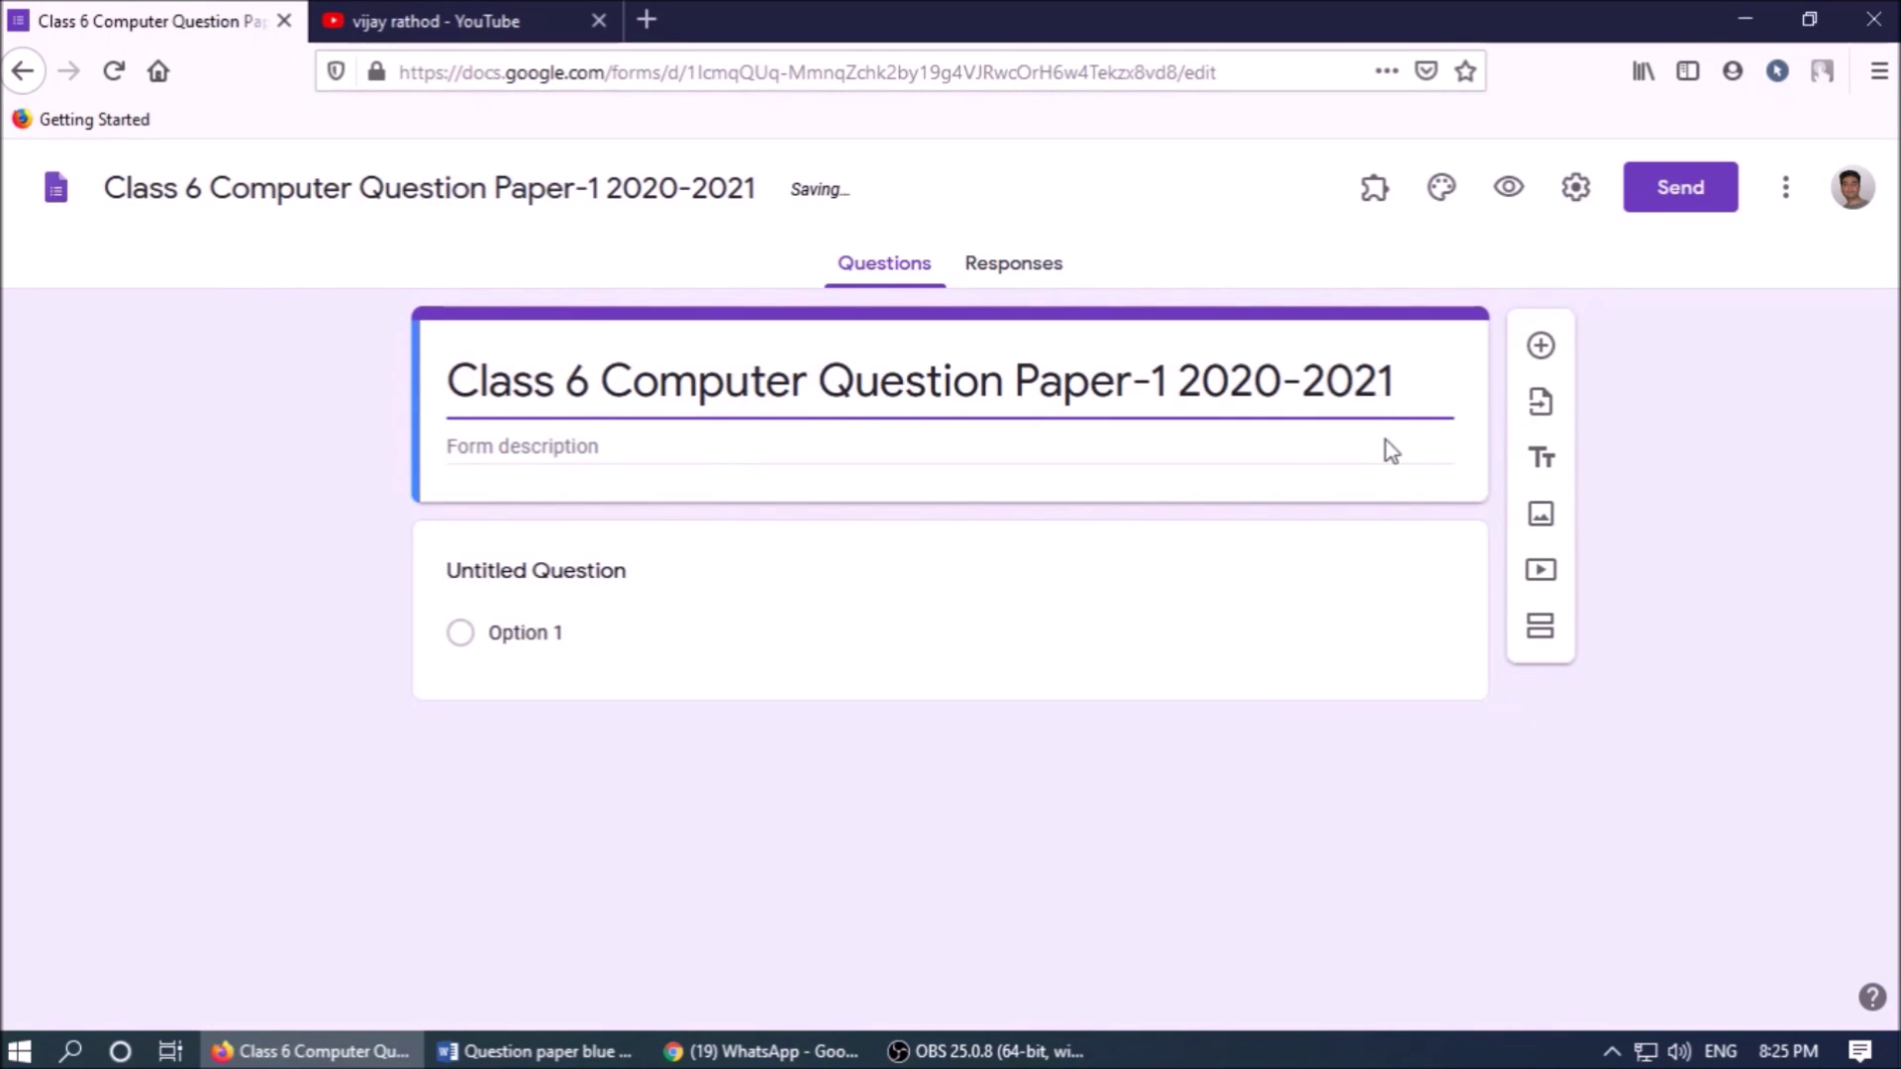
- Copy the Hindi title line "कक्षा: ६ संगणक प्रश्न पत्र-१ २०२०-२०२१" from the Word blueprint into the form description
{"action": "left_click", "coordinate": [555, 1052]}
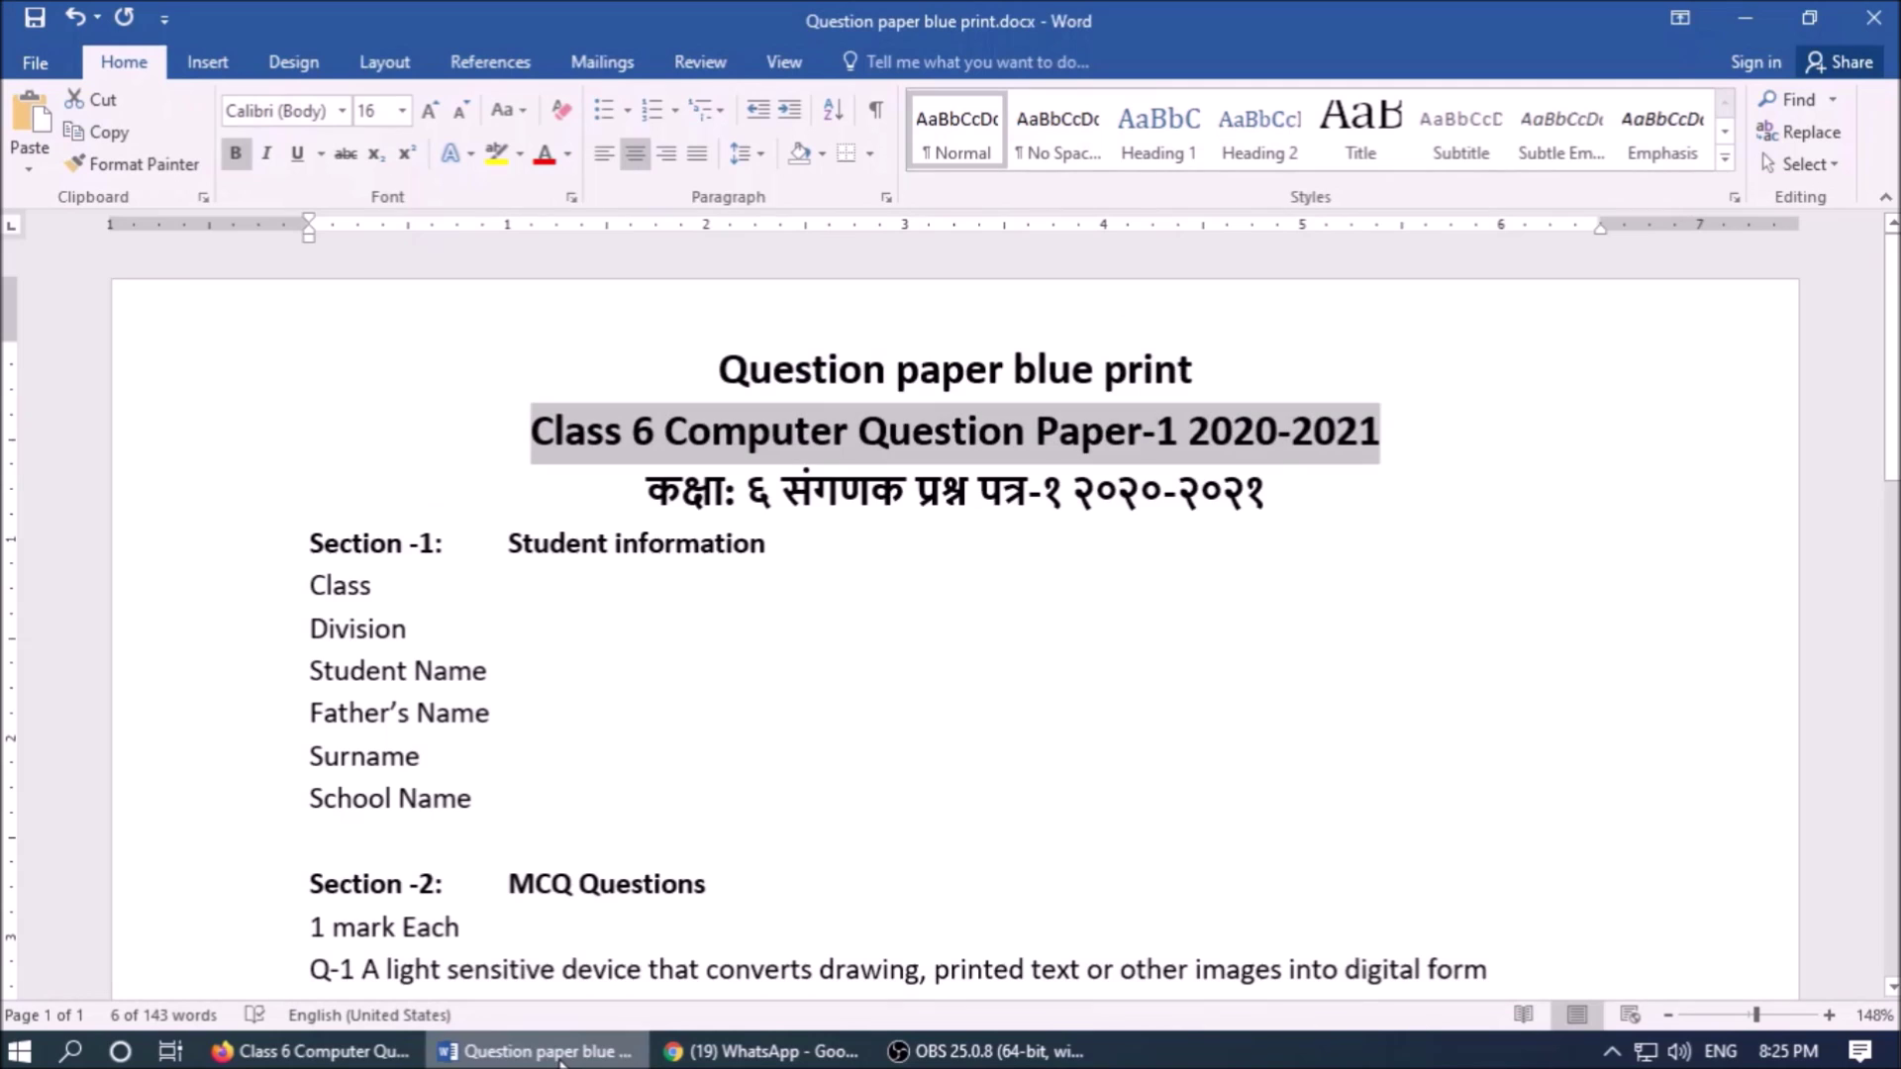
{"action": "left_click", "coordinate": [823, 487]}
{"action": "triple_click", "coordinate": [824, 487]}
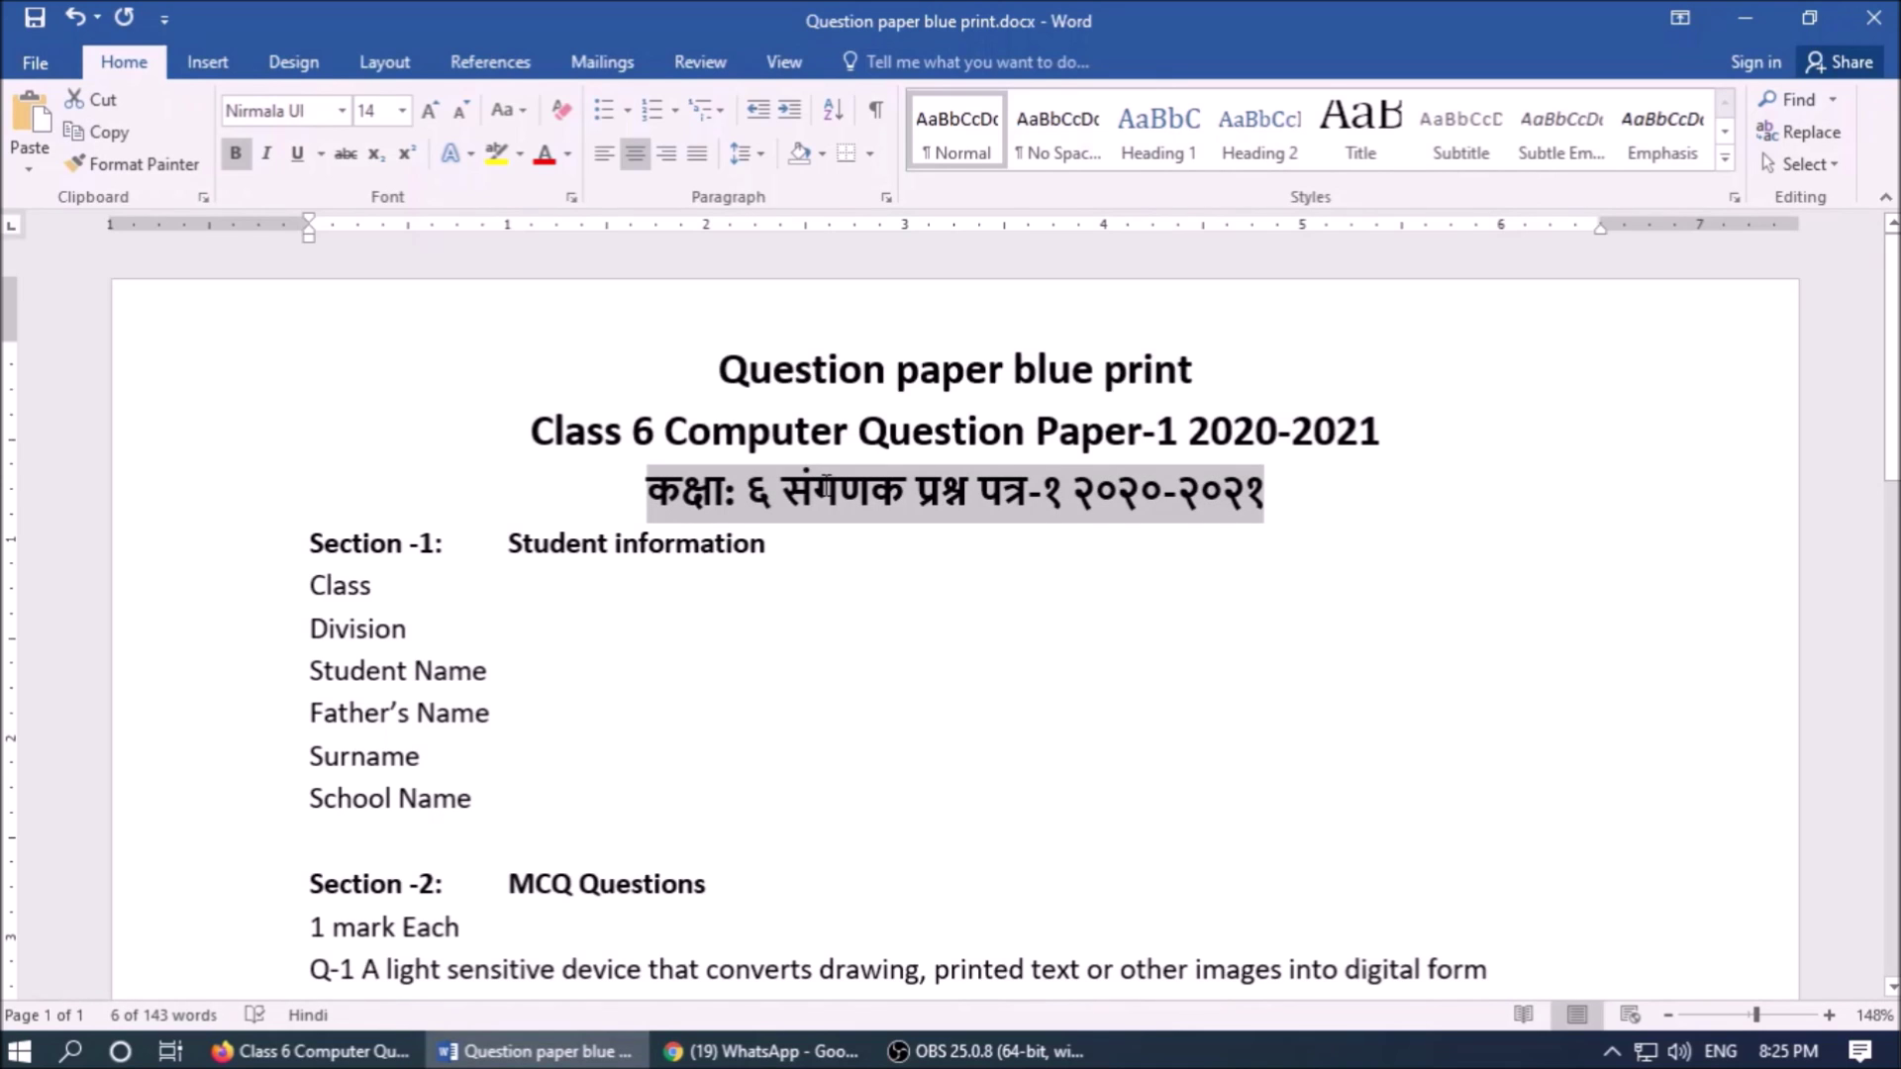
{"action": "key", "text": "ctrl+c"}
{"action": "key", "text": "alt+Tab"}
{"action": "left_click", "coordinate": [666, 455]}
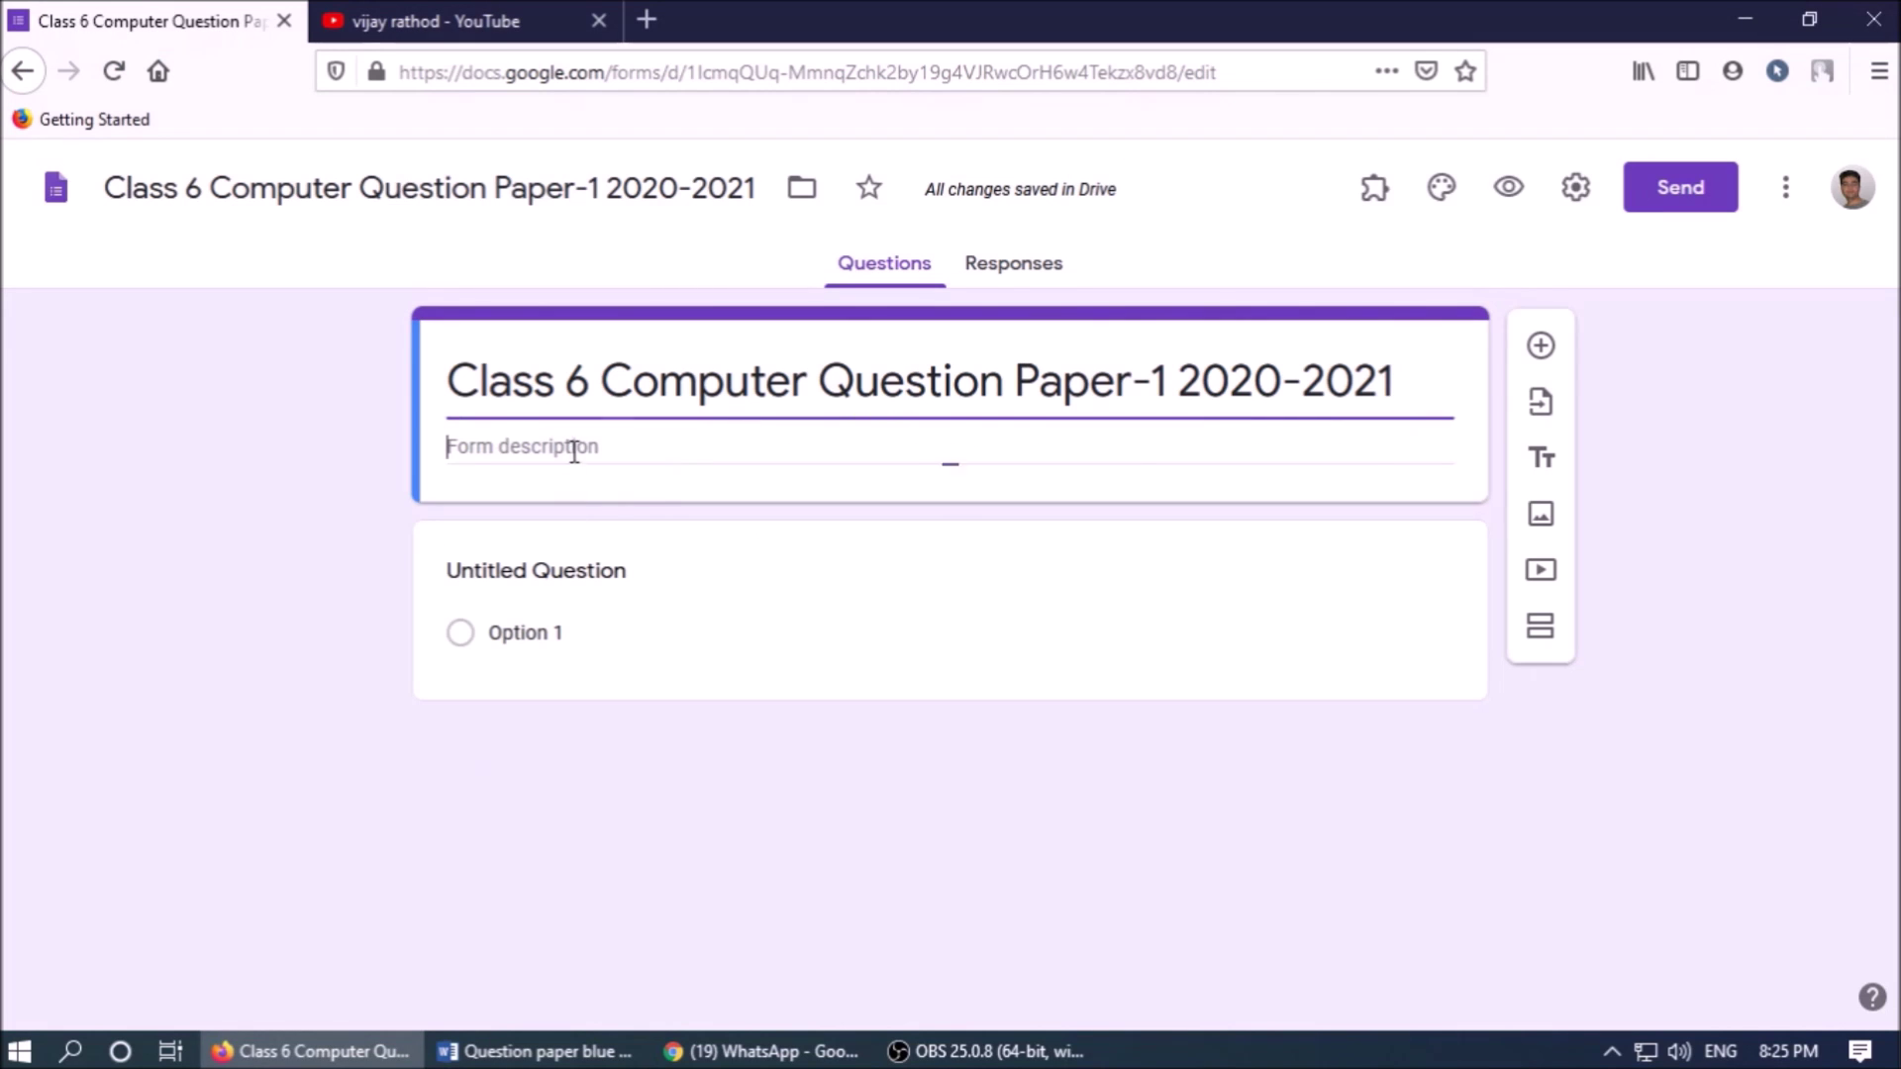
{"action": "key", "text": "ctrl+v"}
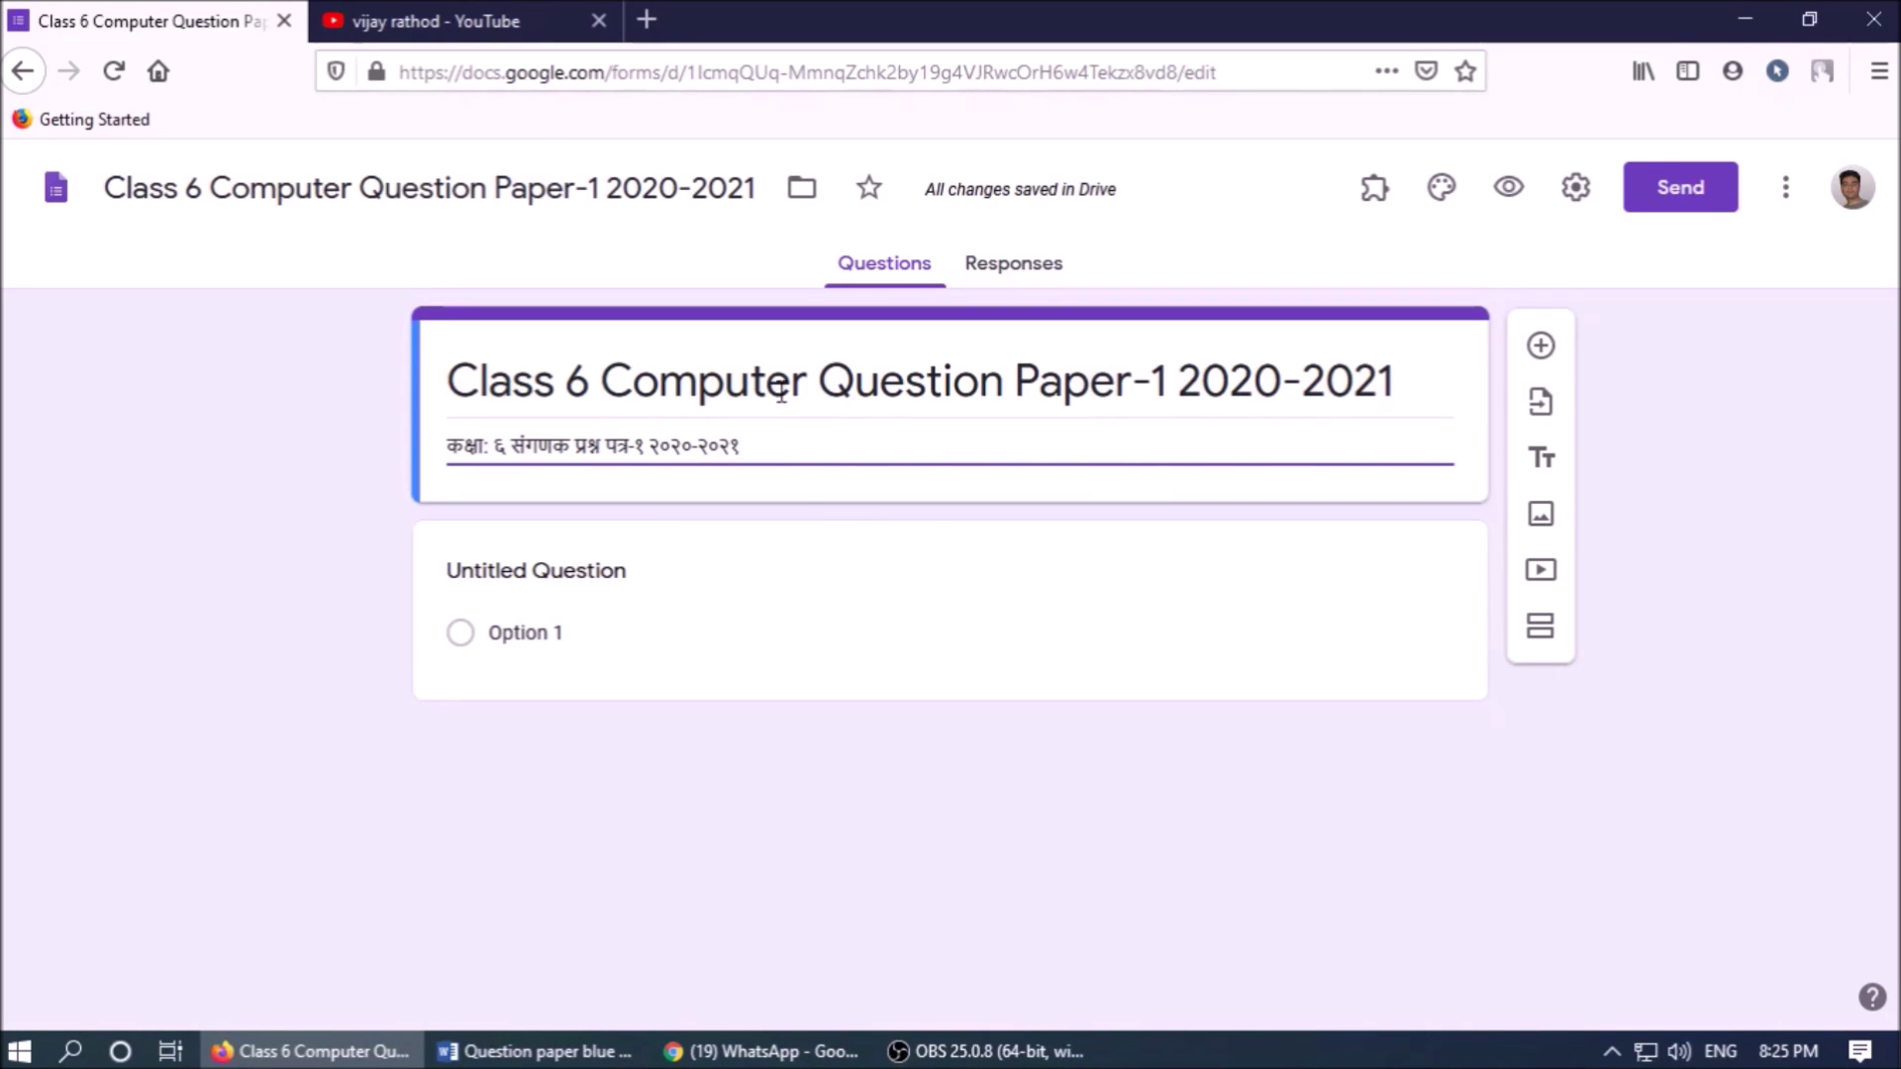
- In the general form settings, collect email addresses, always send response receipts, limit to 1 response, and let respondents see summary charts and text responses
{"action": "left_click", "coordinate": [1580, 190]}
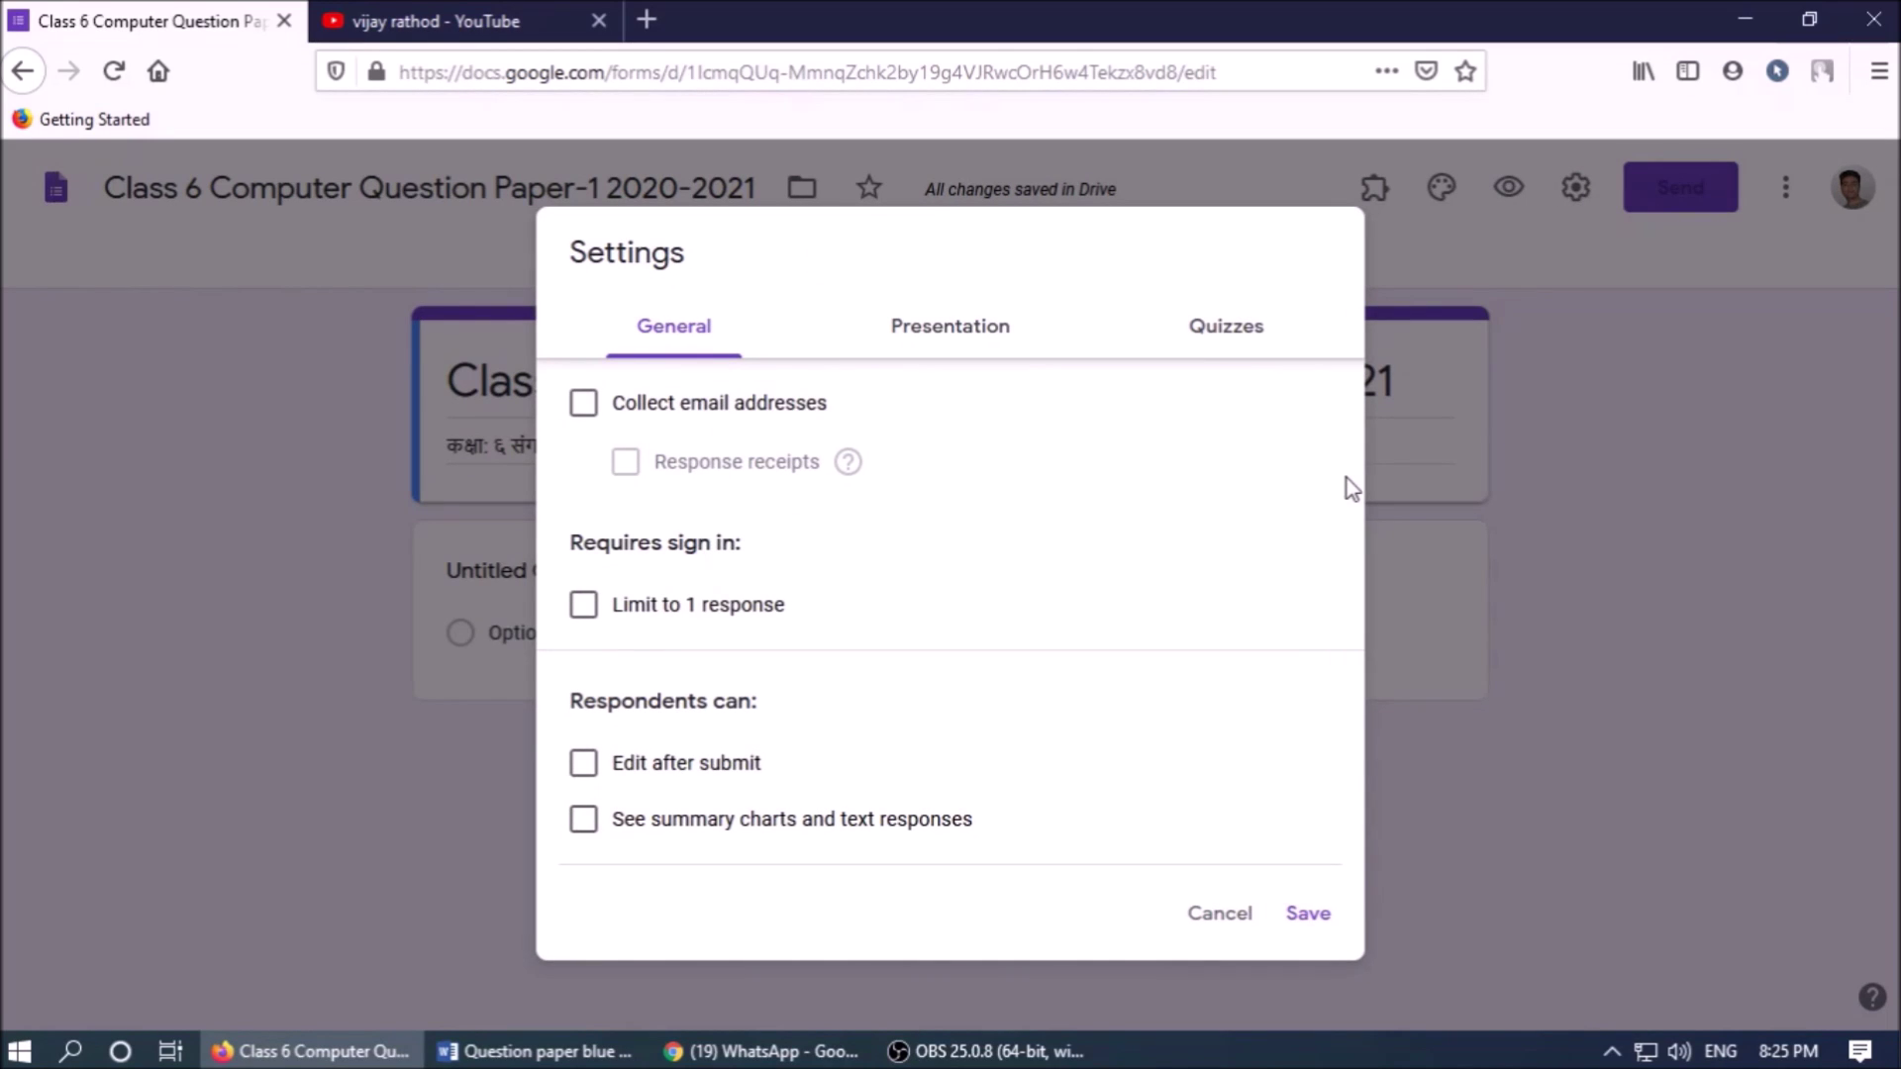
{"action": "left_click", "coordinate": [584, 404]}
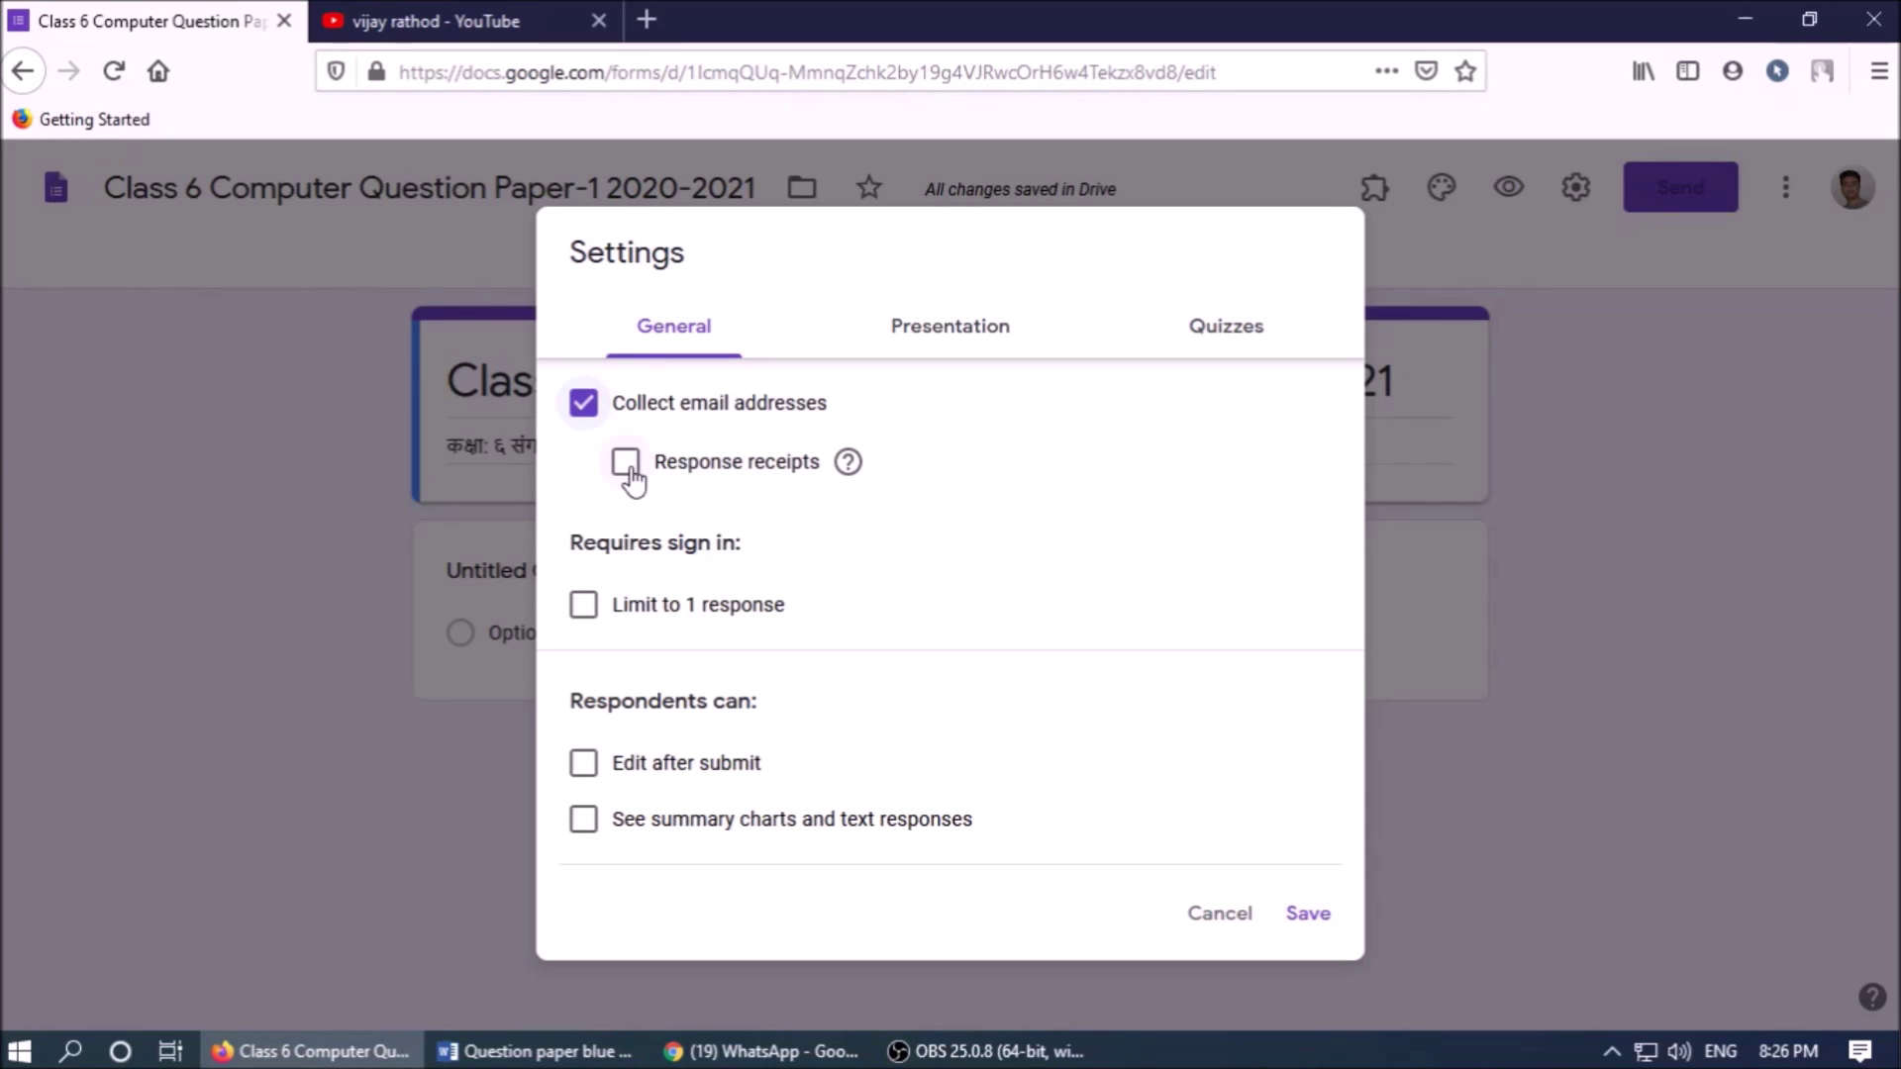
{"action": "left_click", "coordinate": [627, 465]}
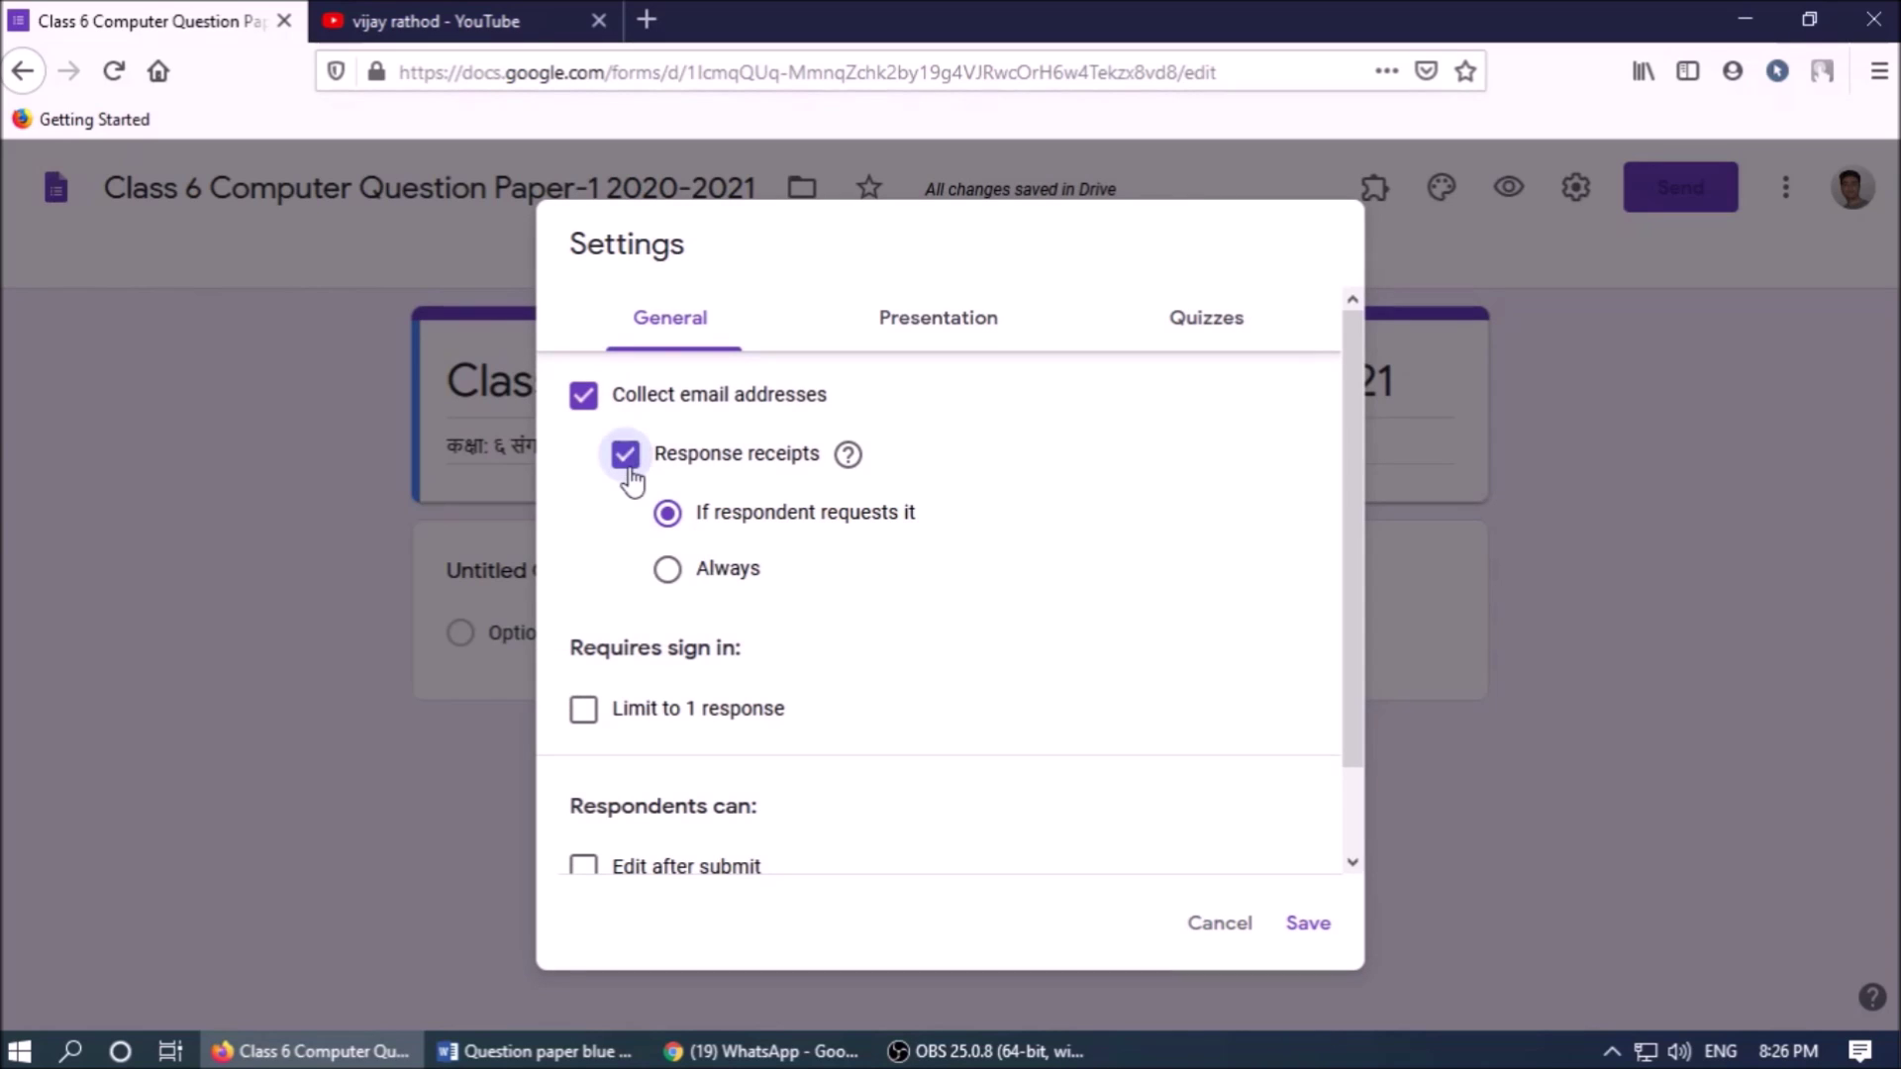
{"action": "left_click", "coordinate": [668, 573]}
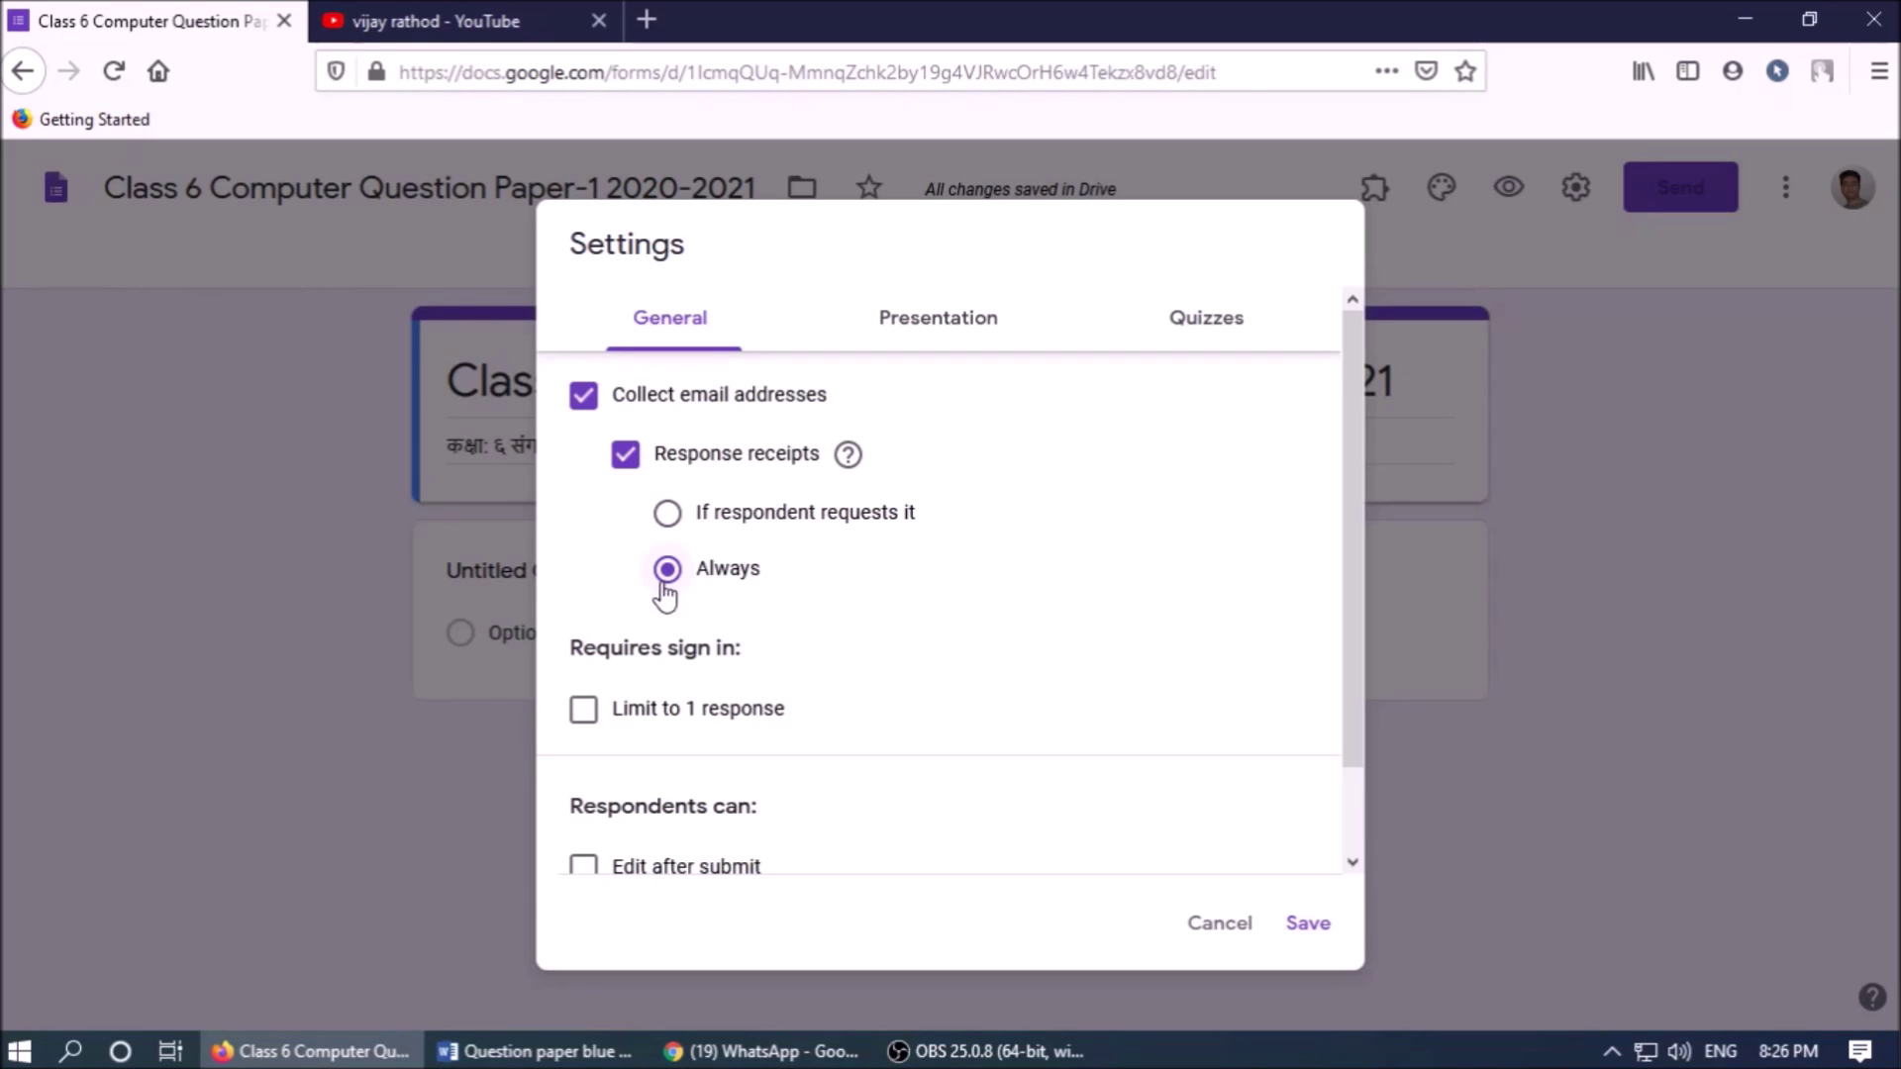
{"action": "scroll", "coordinate": [782, 698], "scroll_direction": "down", "scroll_amount": 2}
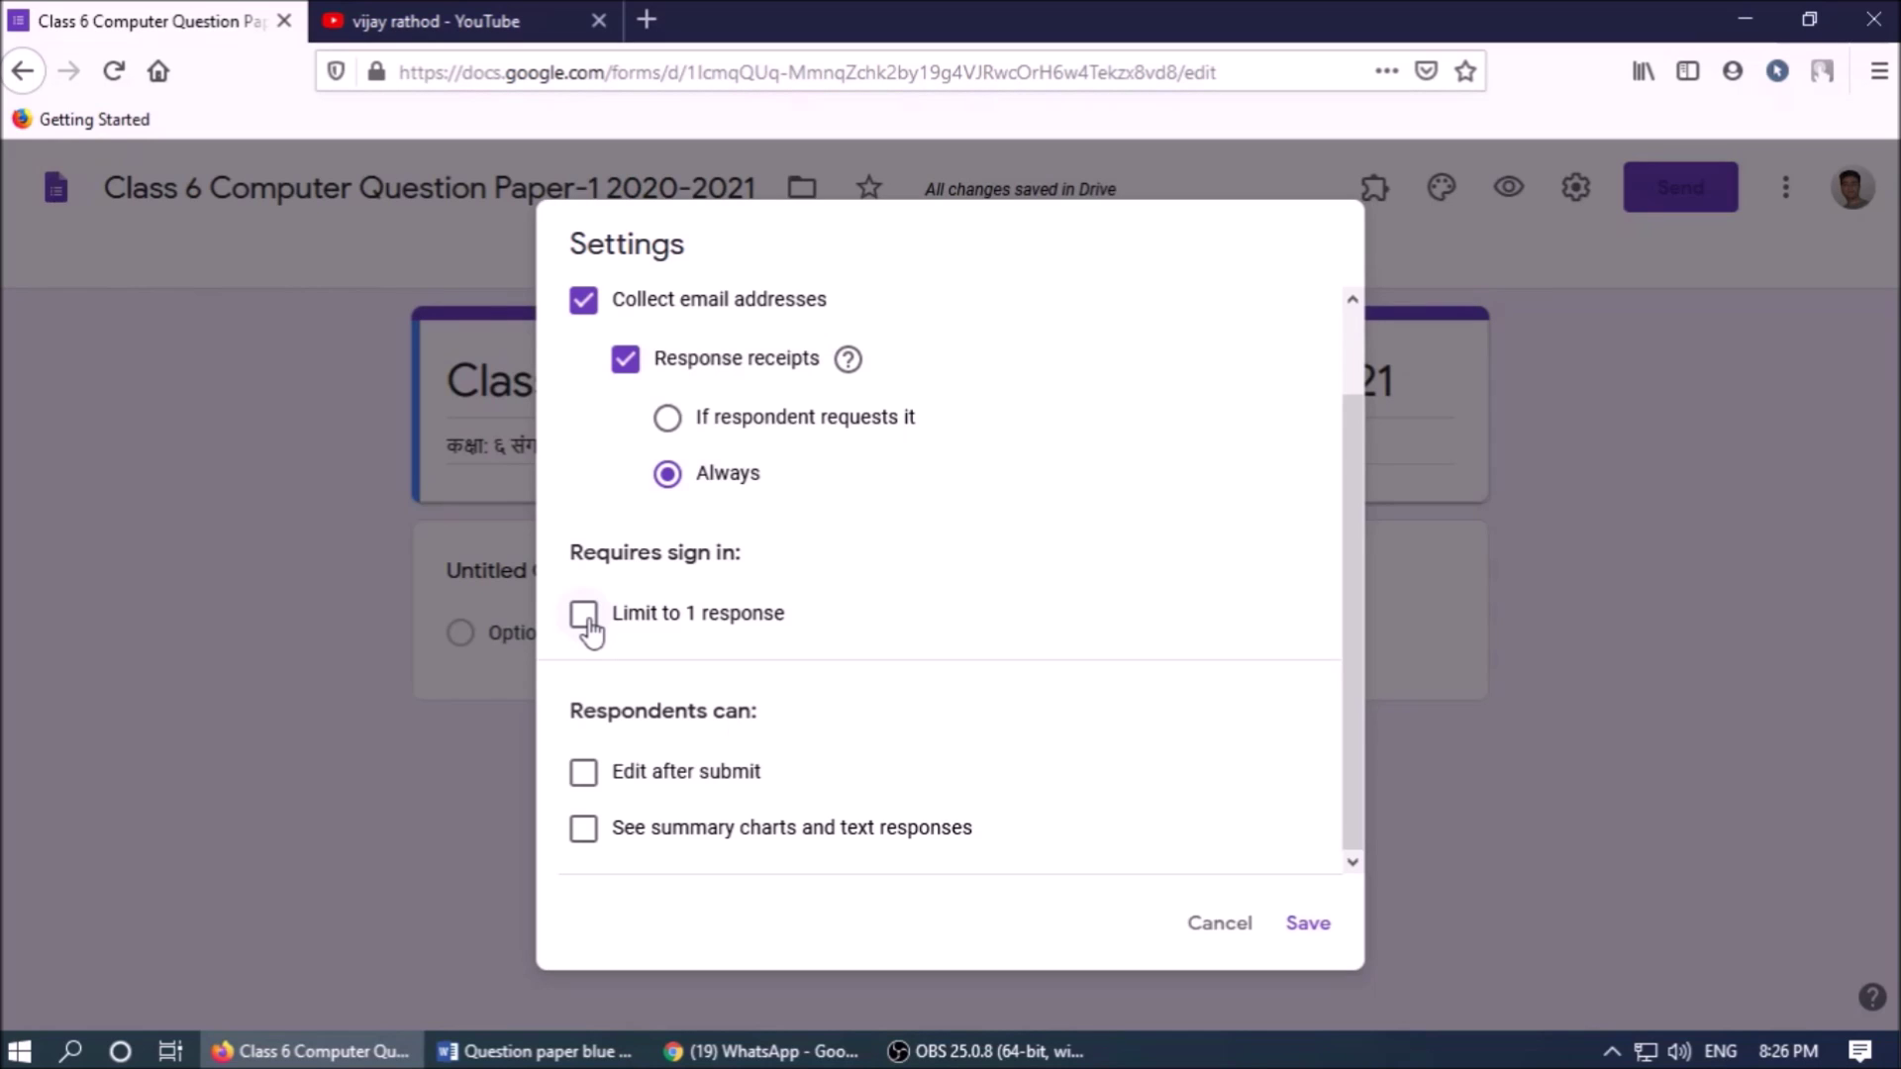
{"action": "left_click", "coordinate": [585, 622]}
{"action": "scroll", "coordinate": [588, 862], "scroll_direction": "down", "scroll_amount": 1}
{"action": "left_click", "coordinate": [584, 836]}
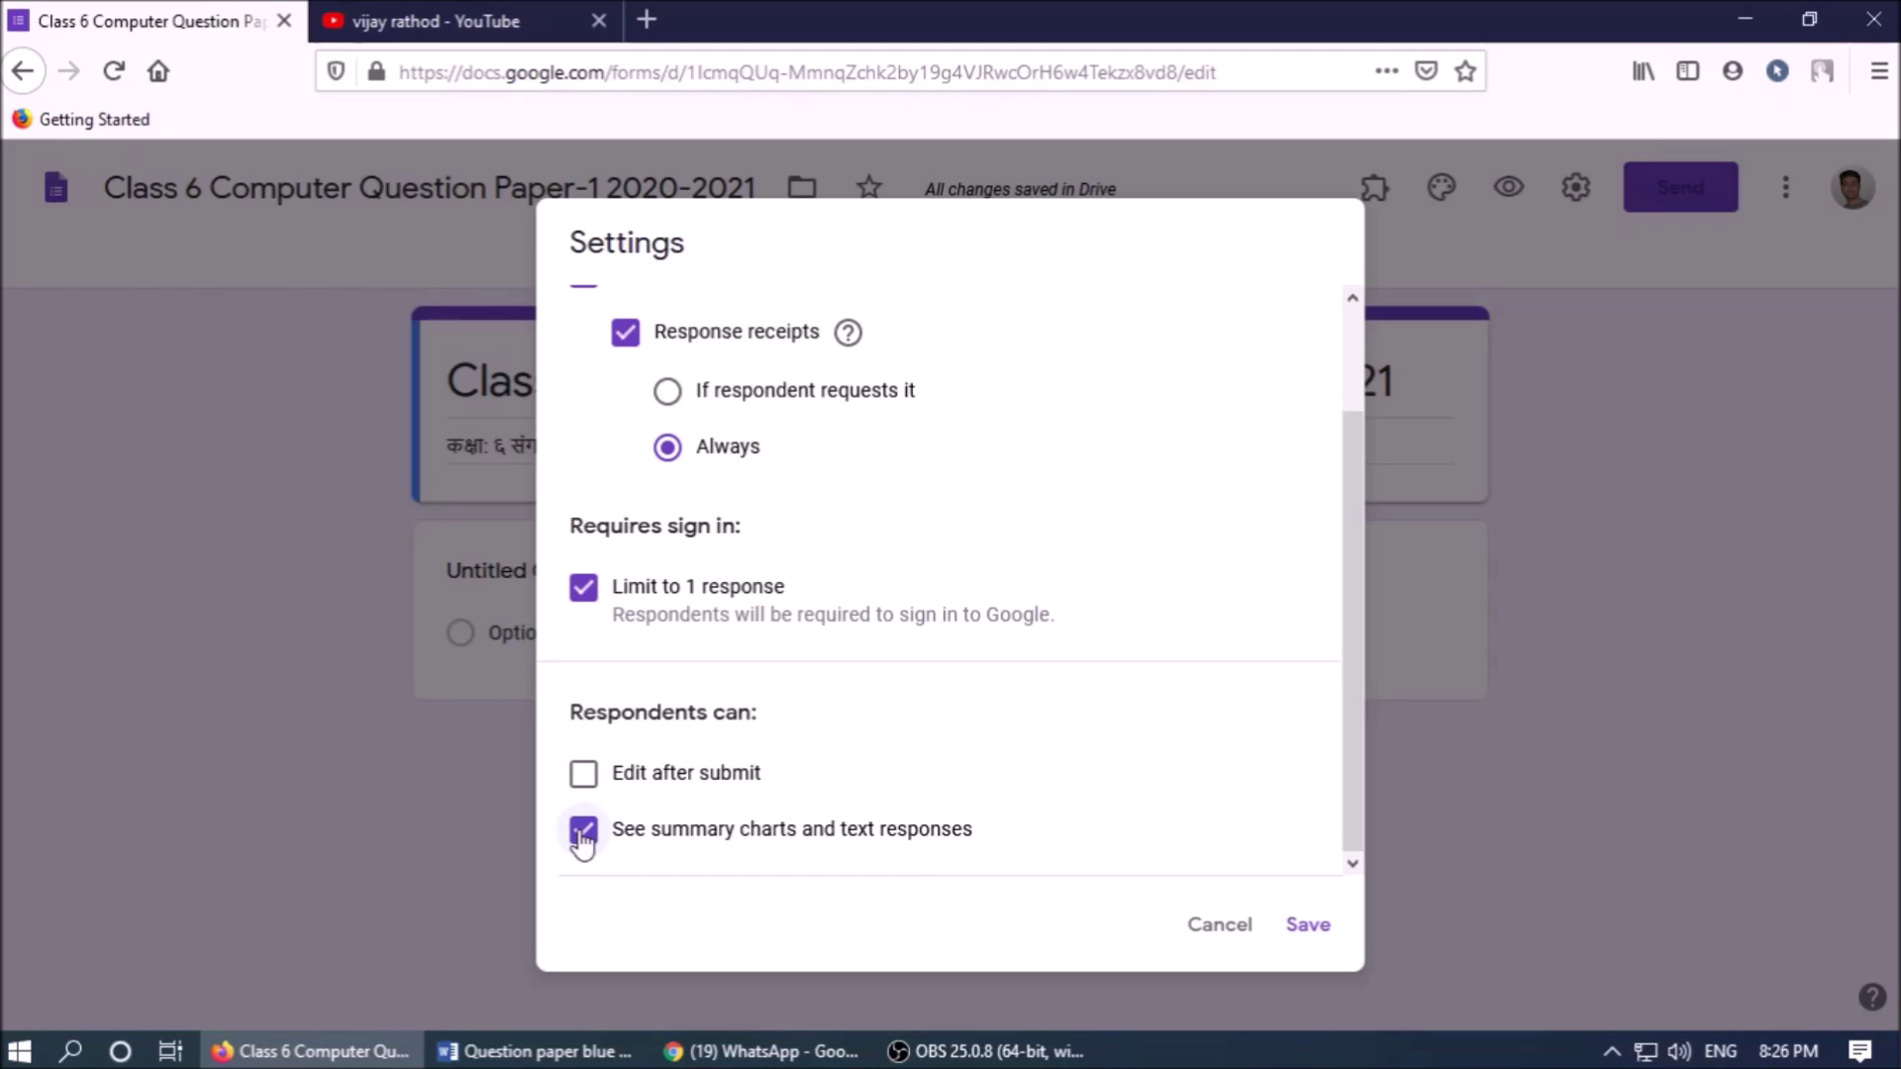
{"action": "scroll", "coordinate": [976, 793], "scroll_direction": "up", "scroll_amount": 2}
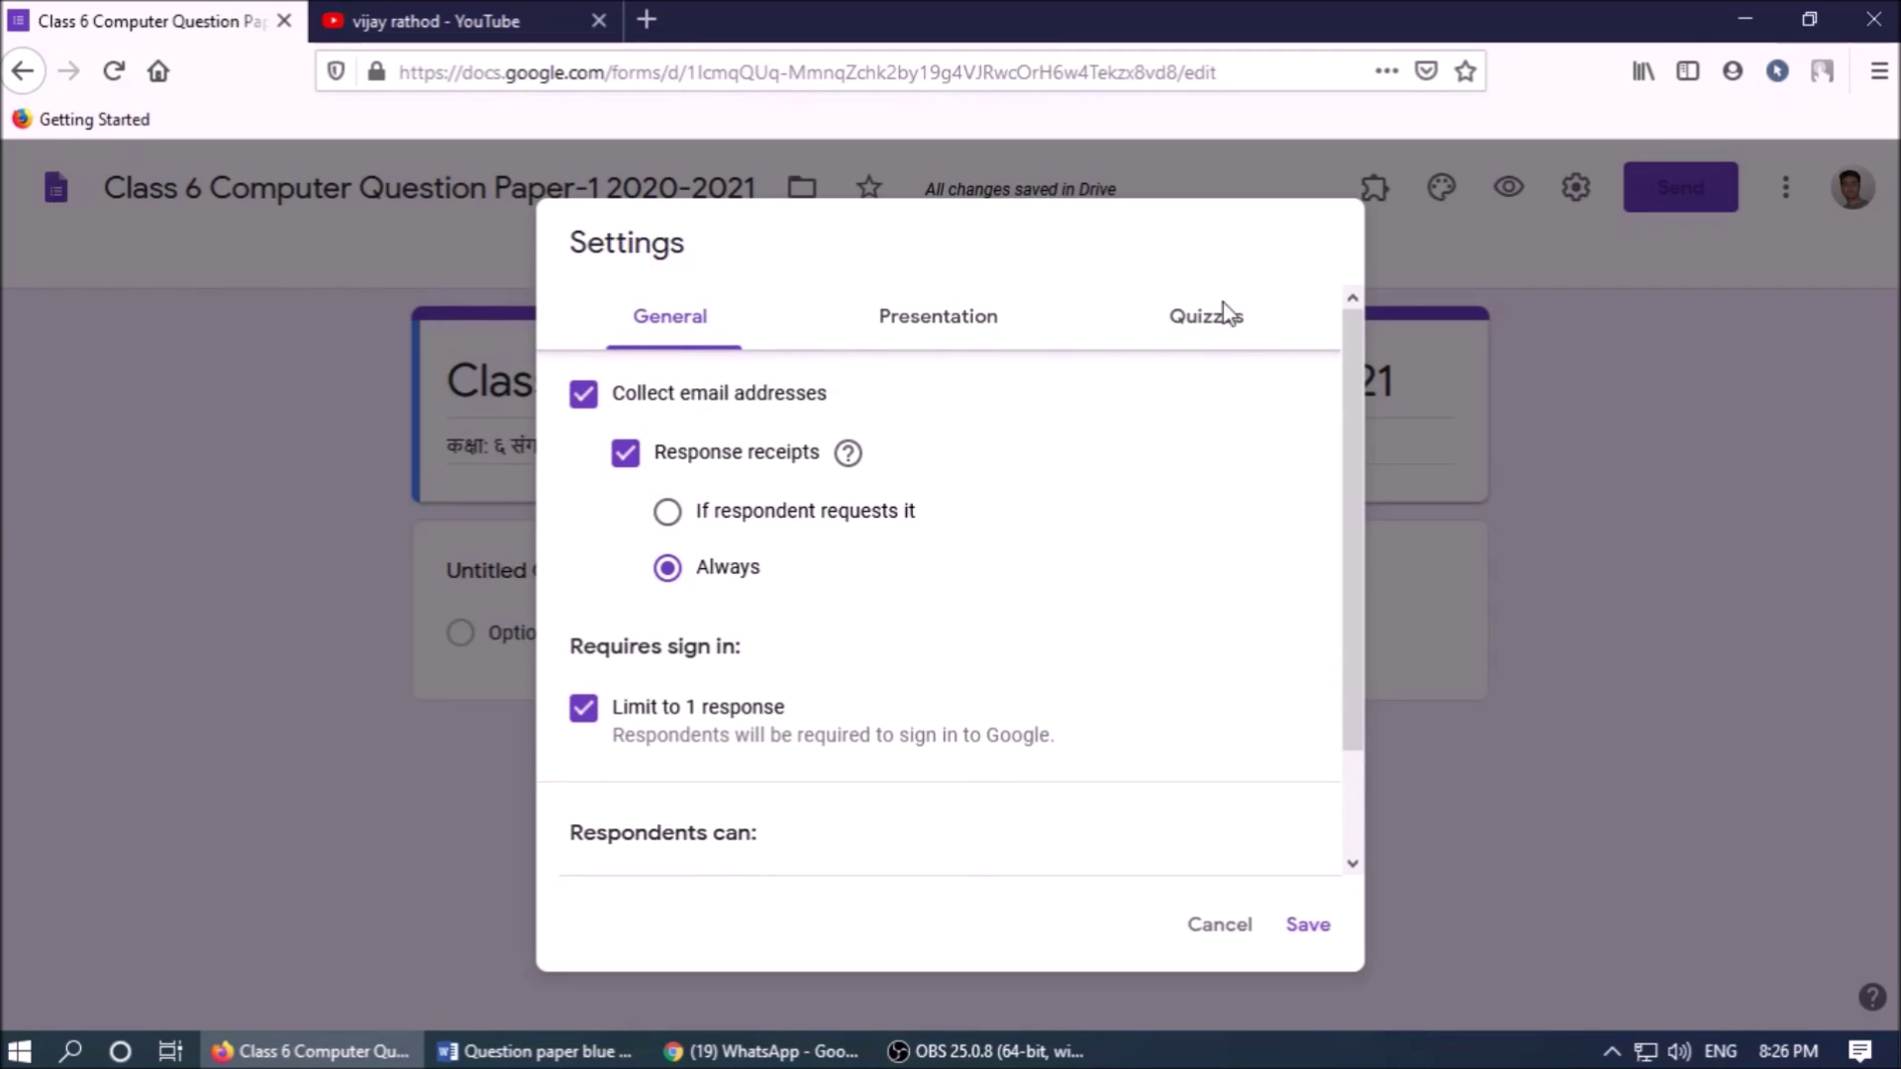
- Make the form a quiz in its settings and review the grade release and respondent visibility options
{"action": "left_click", "coordinate": [1202, 330]}
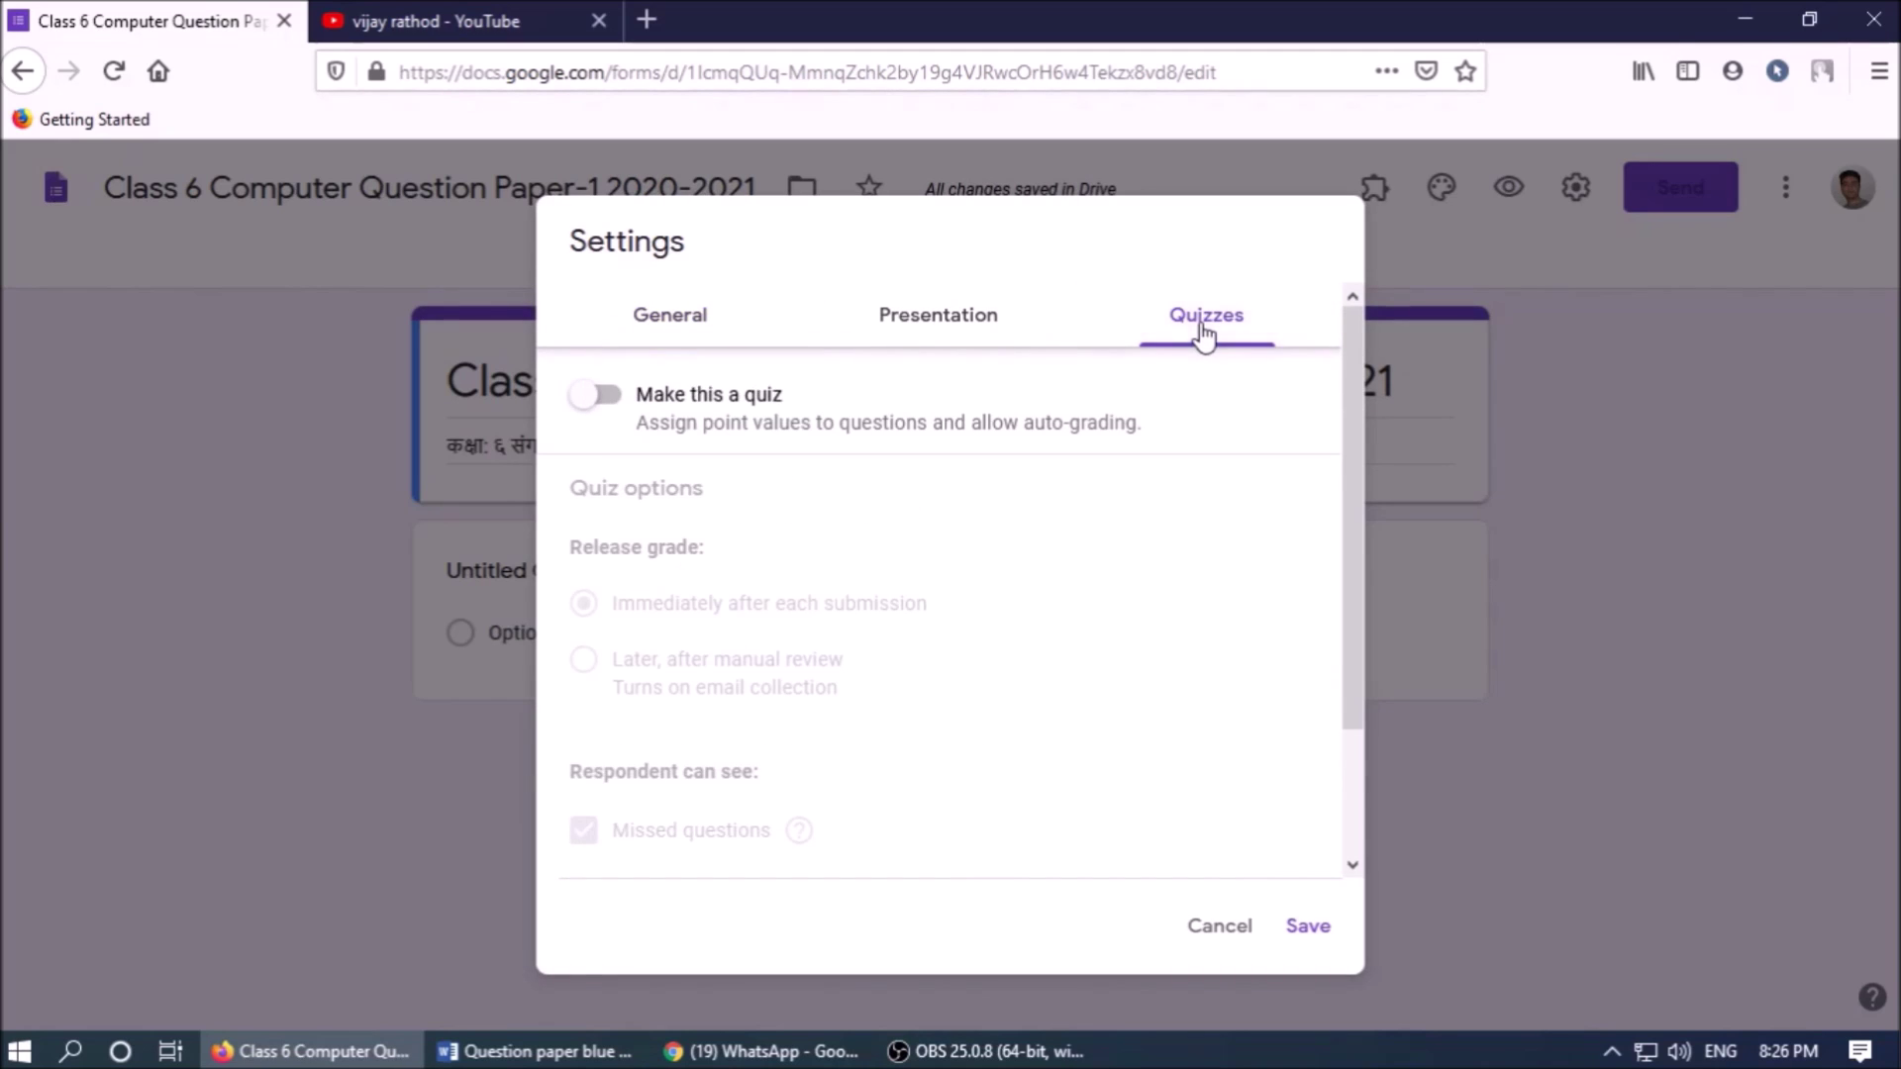
{"action": "left_click", "coordinate": [624, 401]}
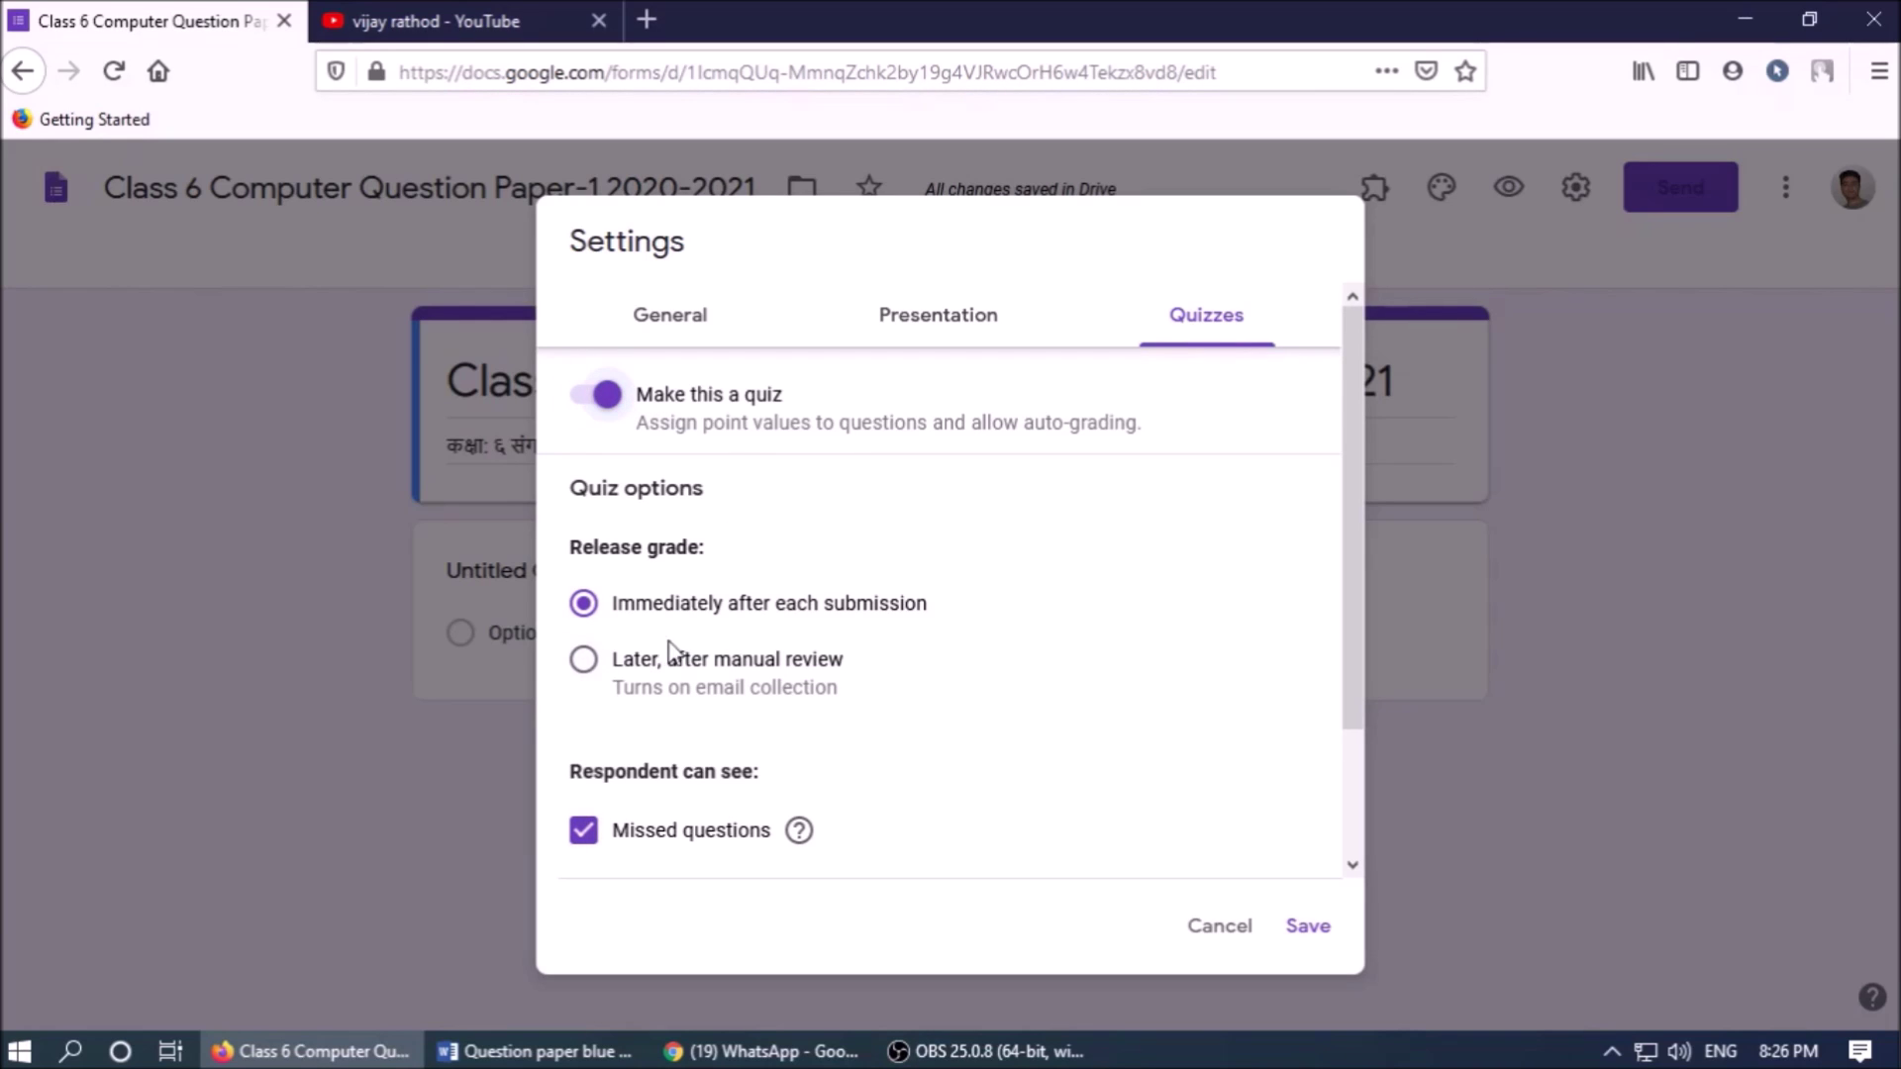
{"action": "scroll", "coordinate": [721, 616], "scroll_direction": "down", "scroll_amount": 2}
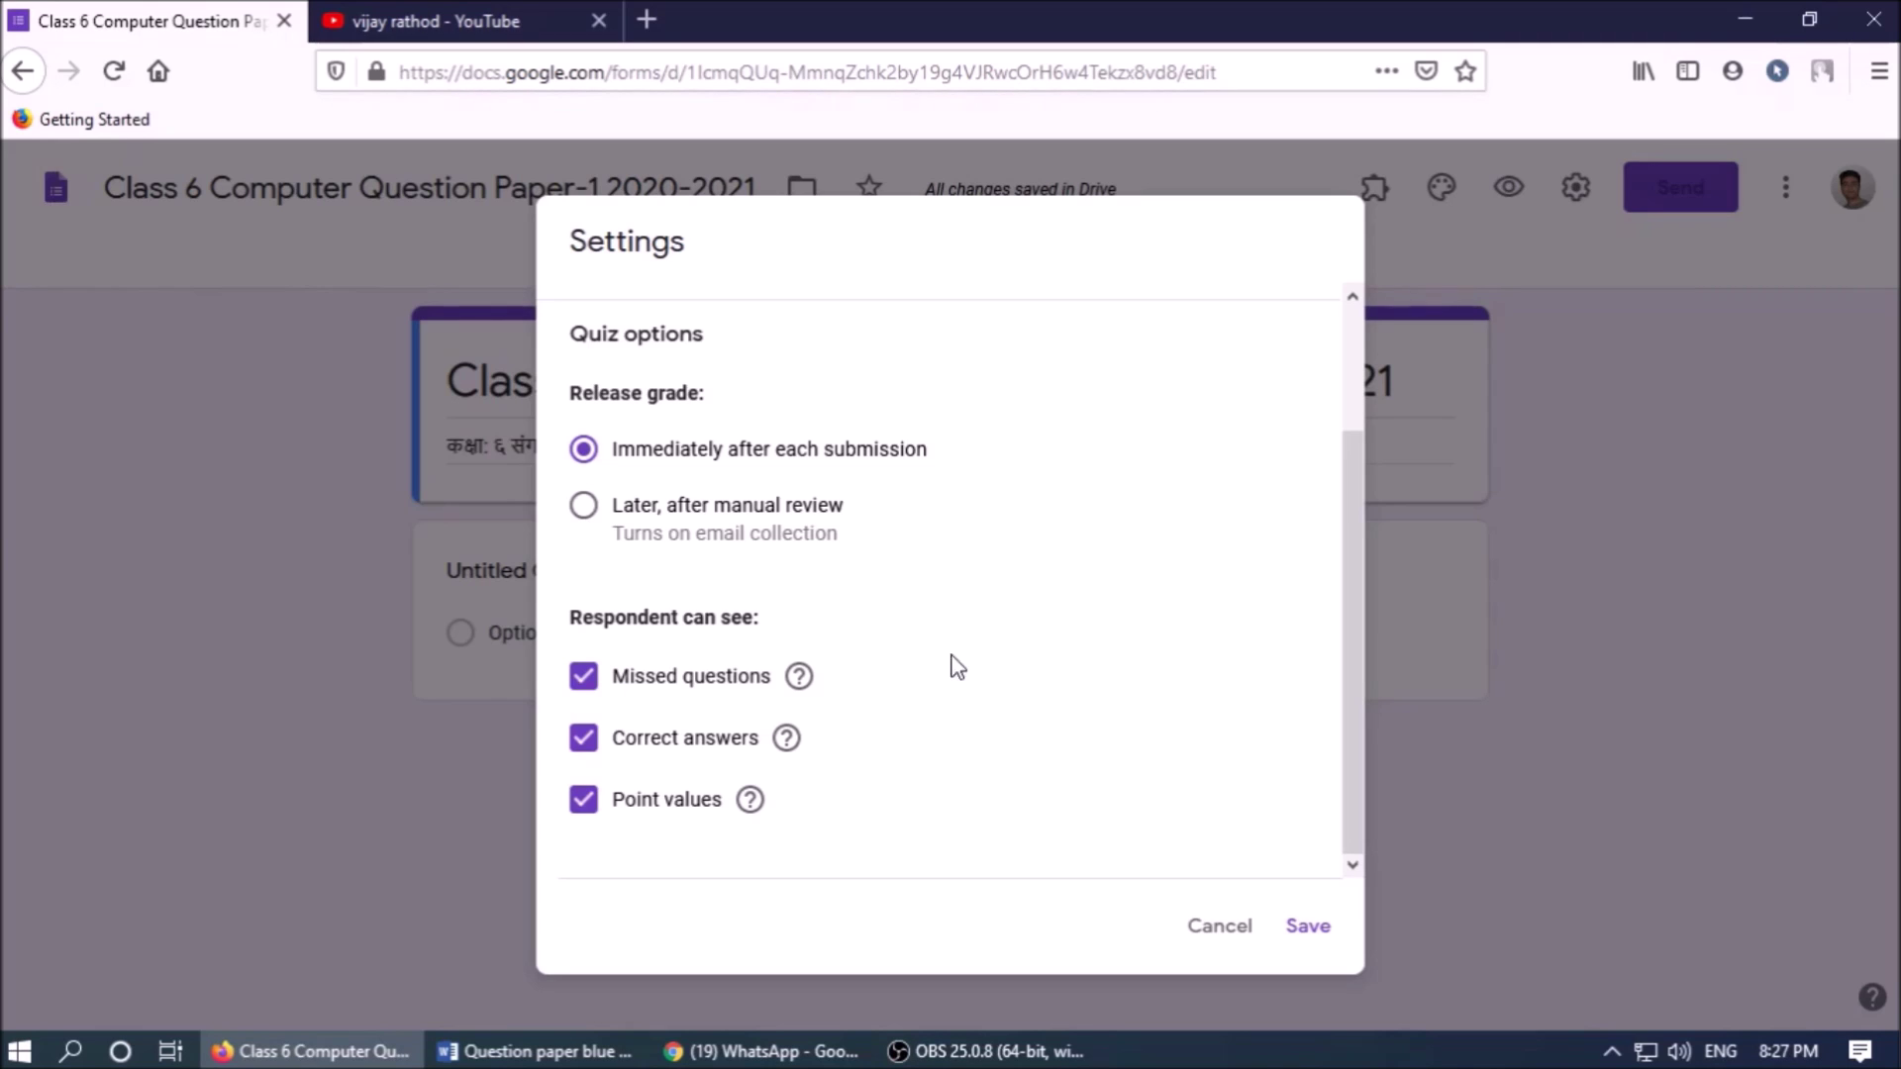
{"action": "scroll", "coordinate": [960, 667], "scroll_direction": "up", "scroll_amount": 2}
- Show the progress bar, set the confirmation message to "Thank you for your Response", and save the form settings
{"action": "left_click", "coordinate": [965, 314]}
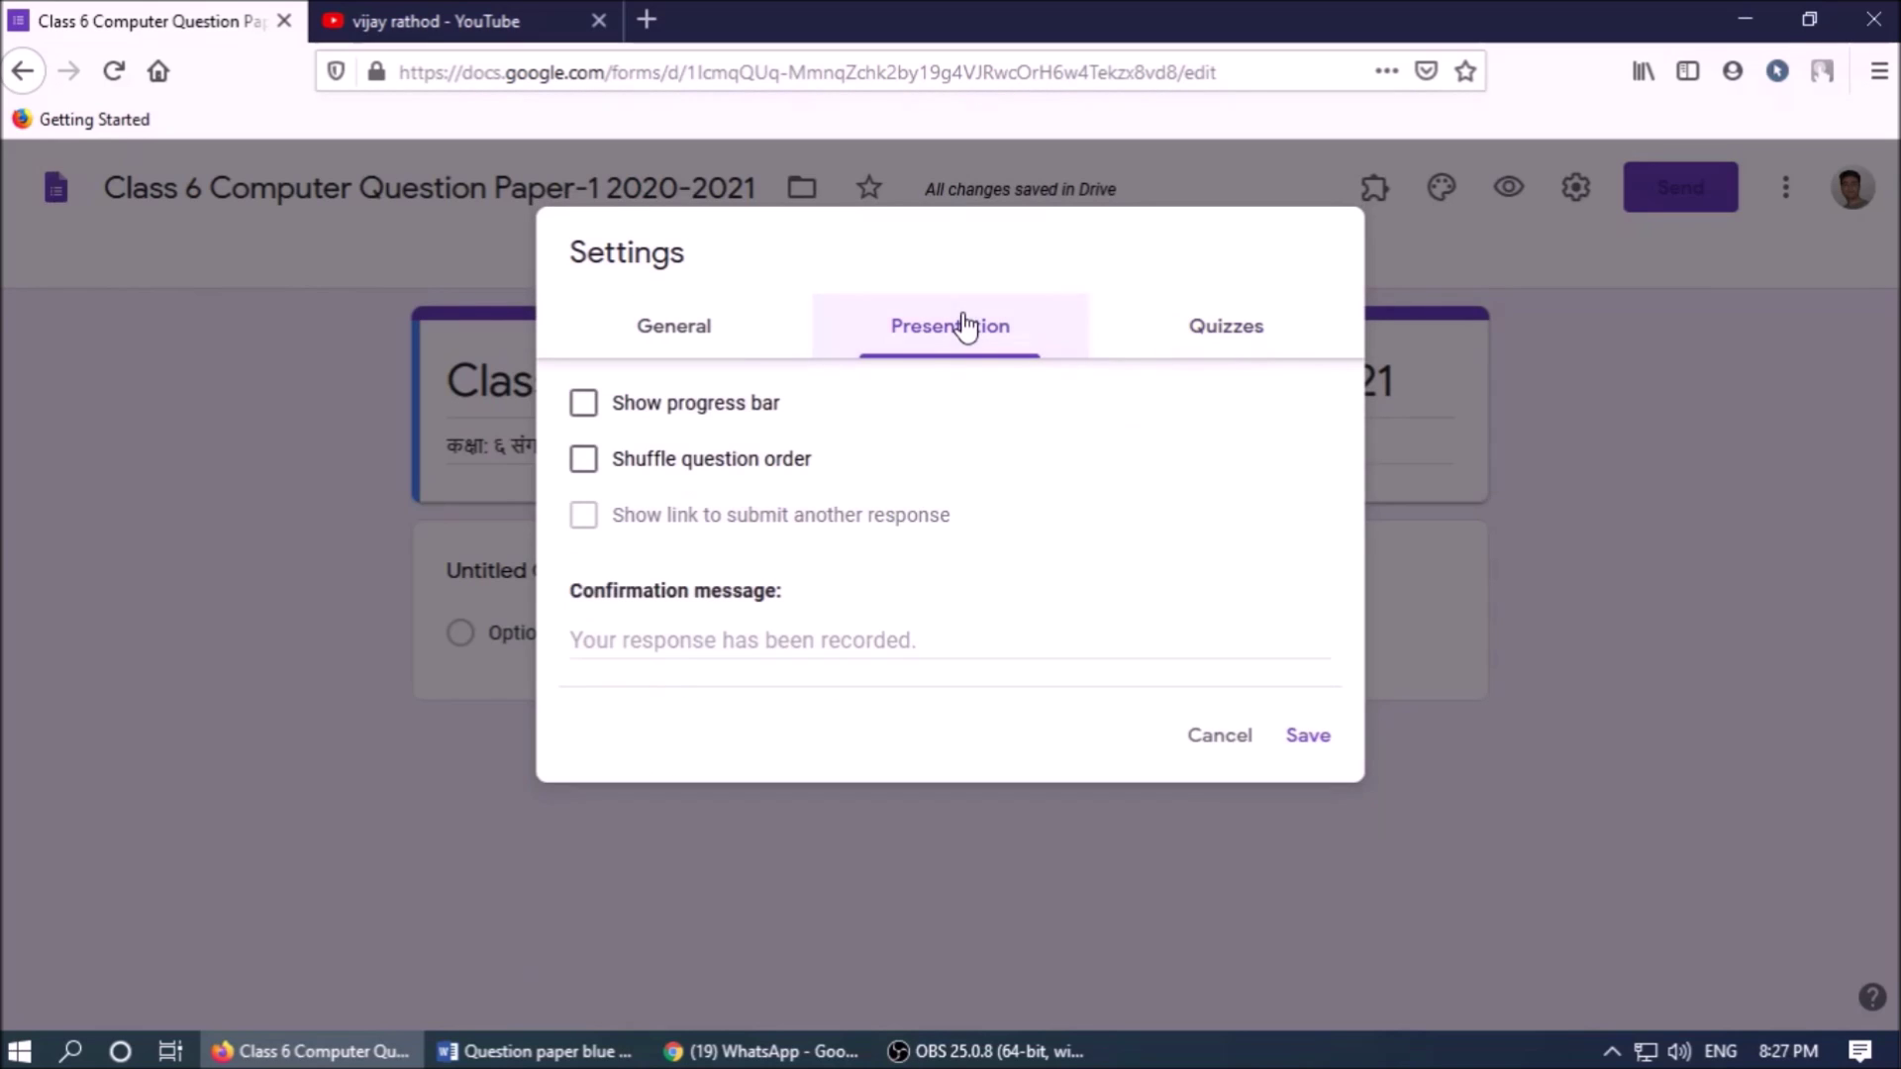
{"action": "left_click", "coordinate": [586, 406]}
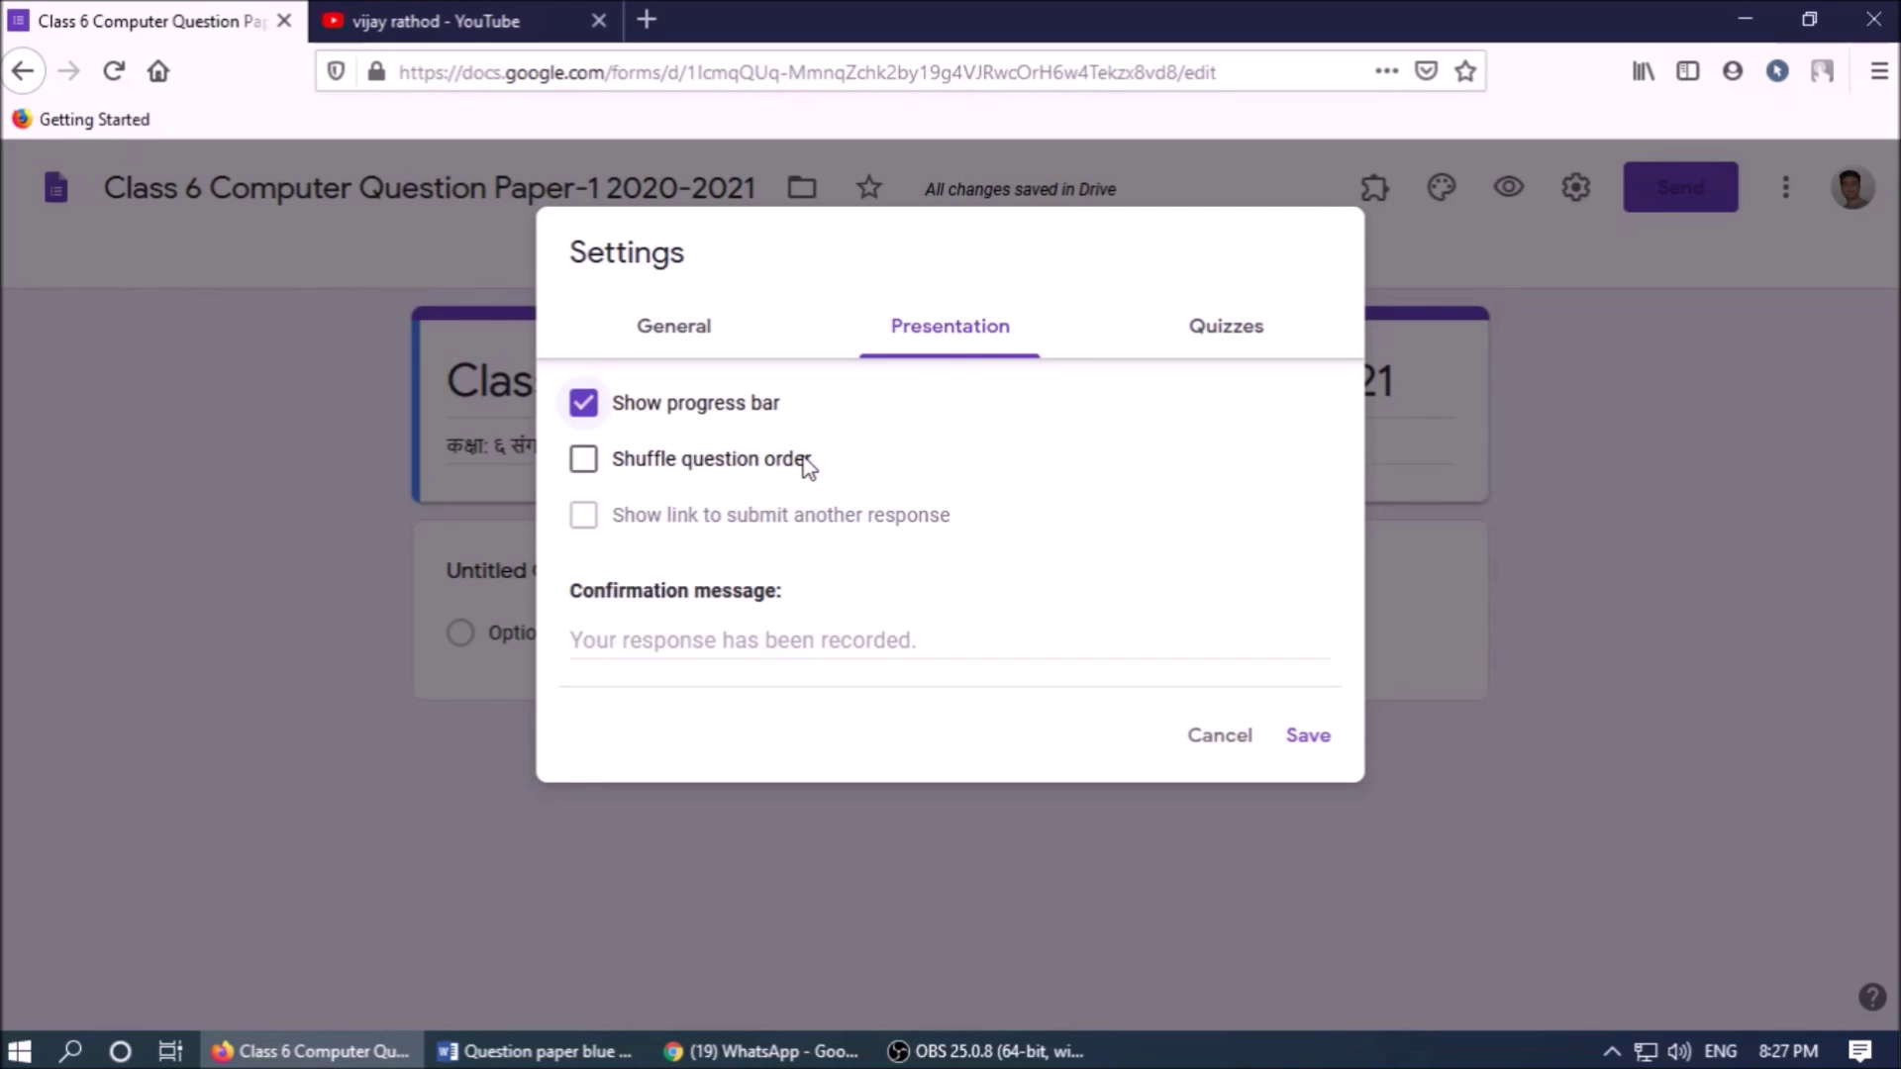
{"action": "left_click", "coordinate": [830, 640]}
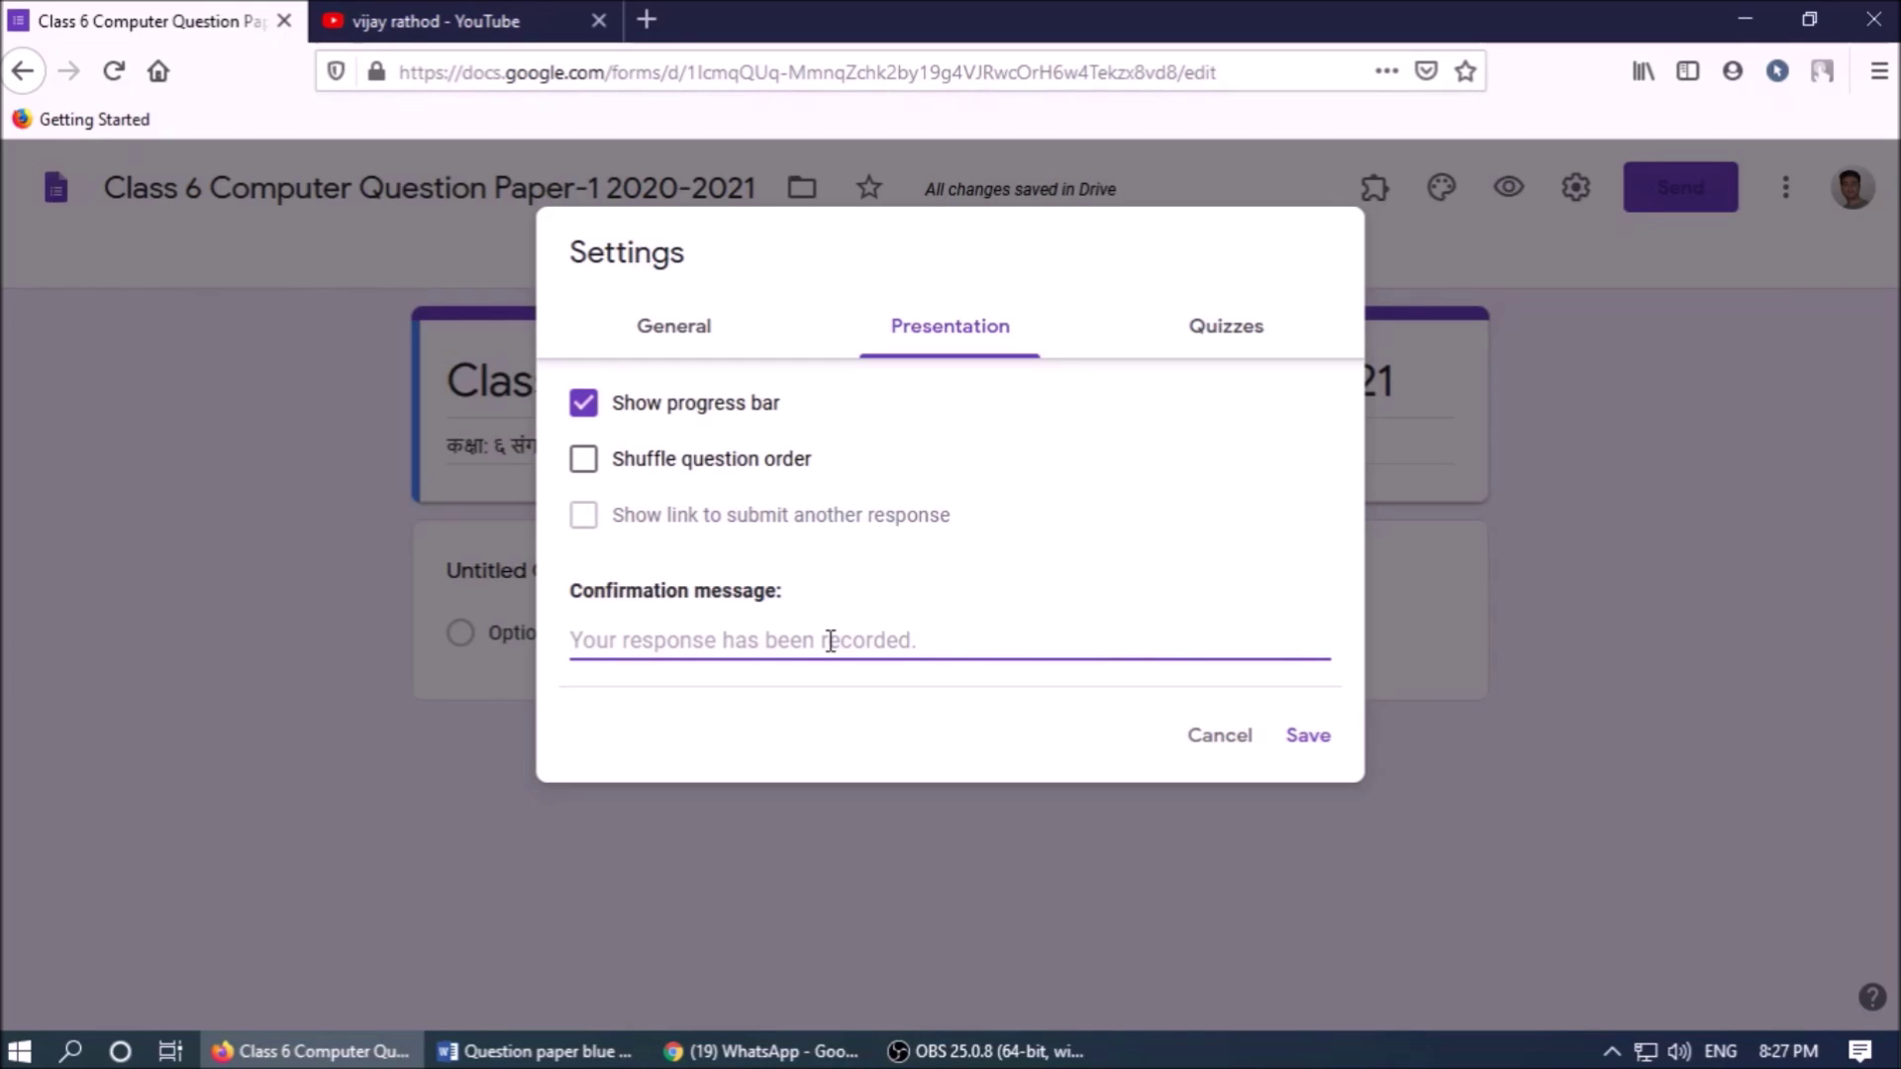
{"action": "type", "text": "Thank you for your Response"}
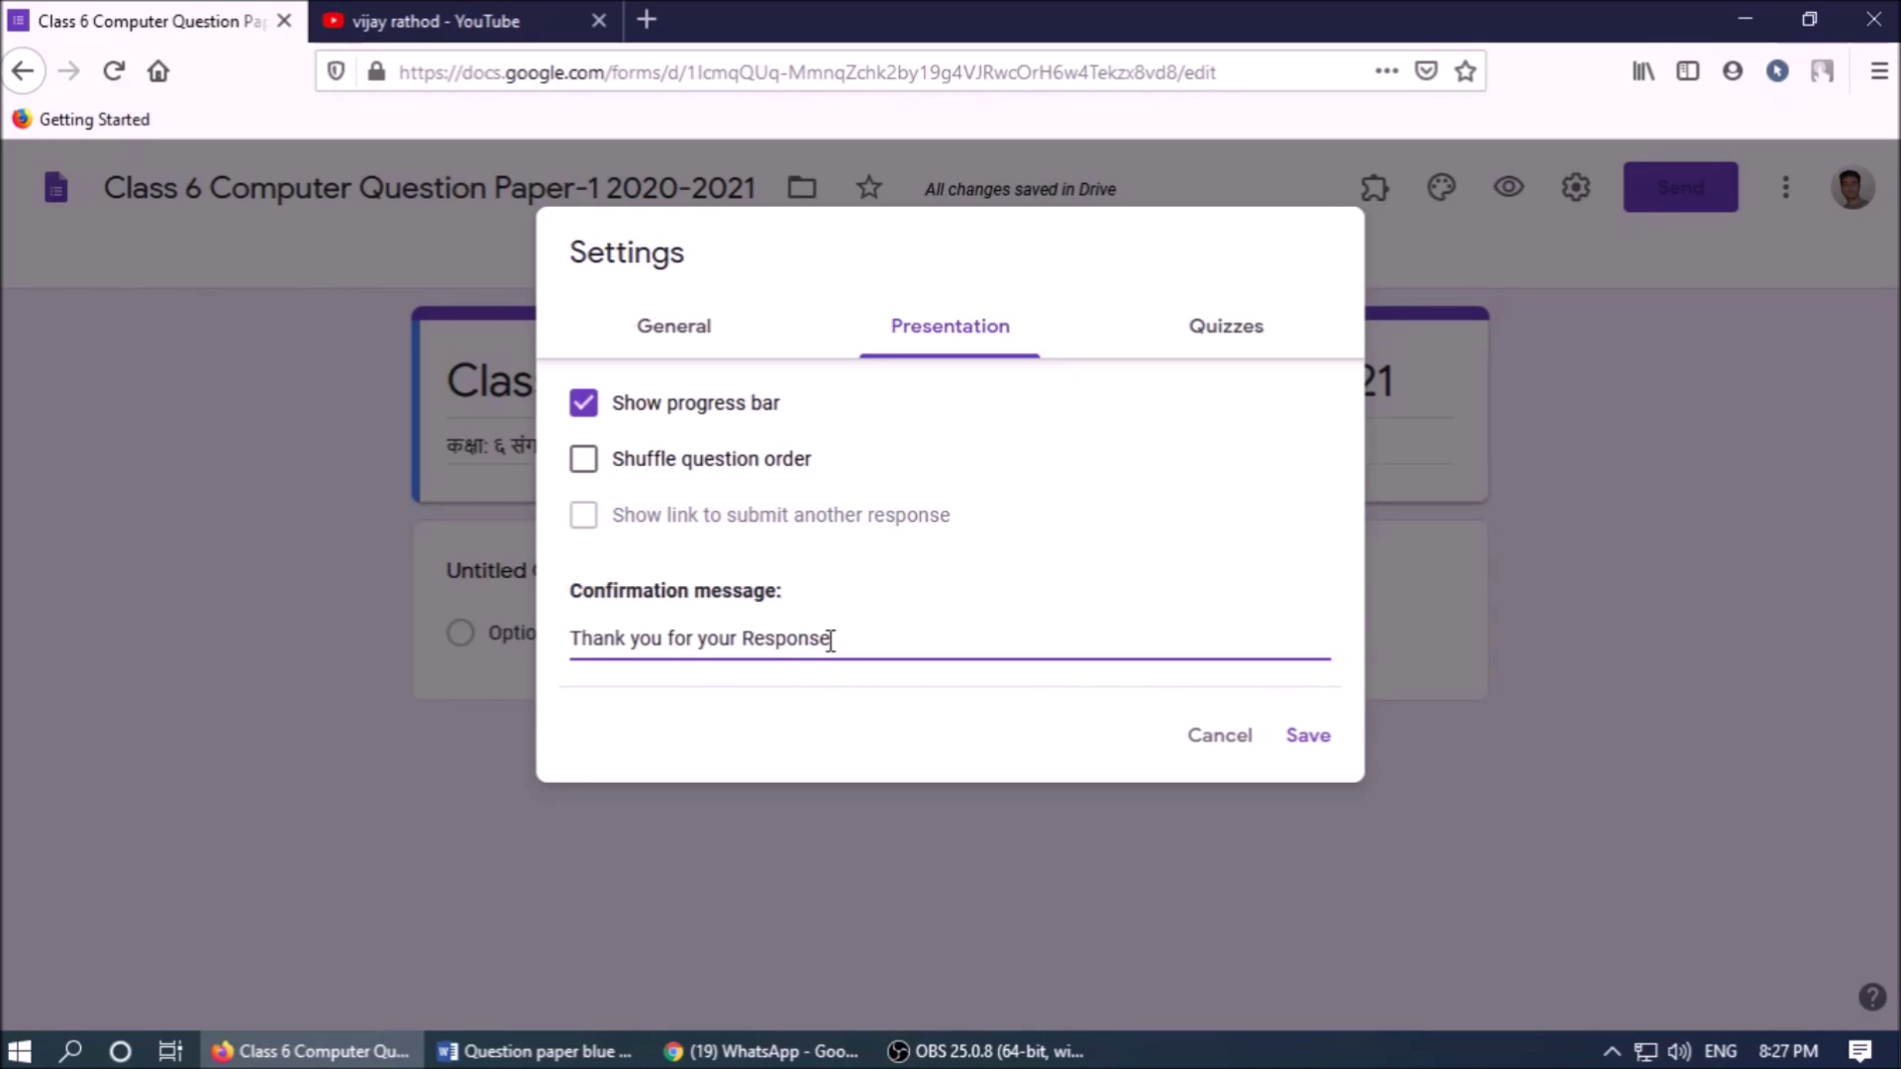
{"action": "left_click", "coordinate": [1319, 744]}
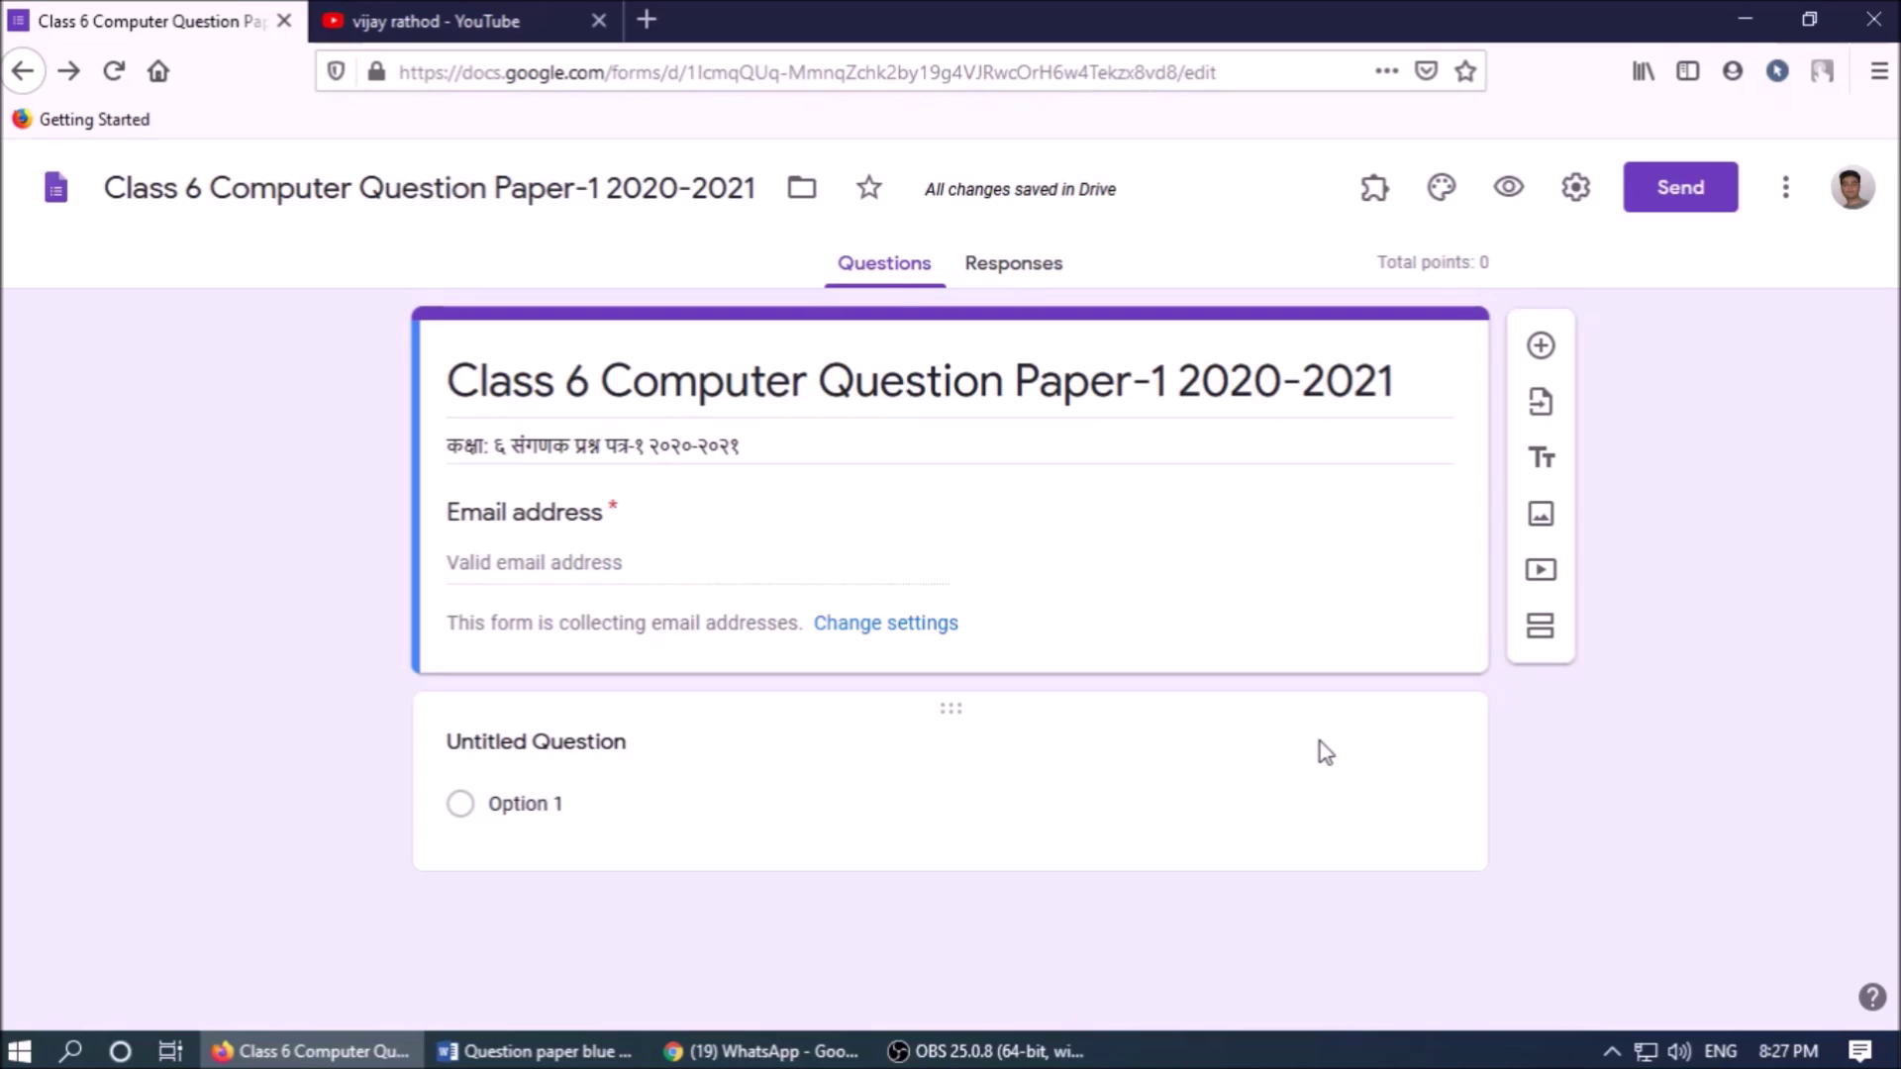
- Add a new section below the form heading and title it "Student information", copied from the Word blueprint
{"action": "left_click", "coordinate": [1541, 364]}
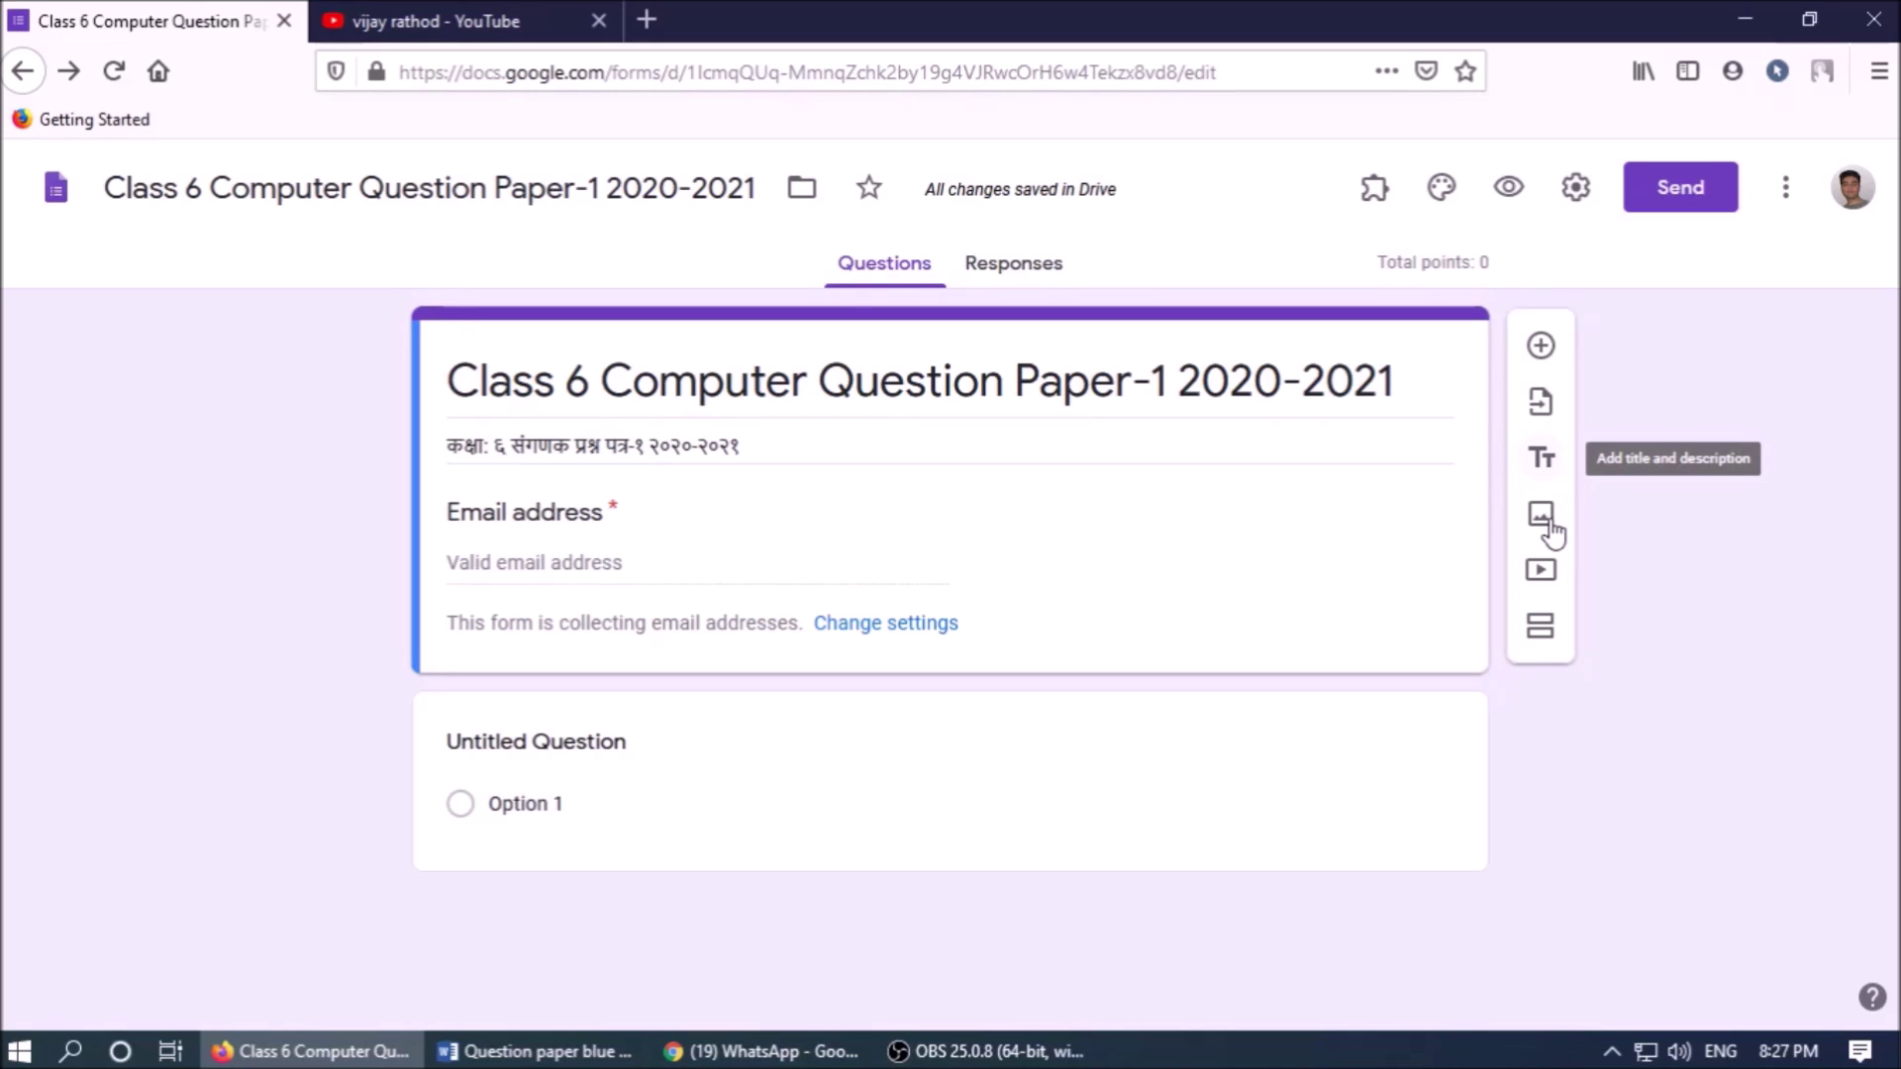
{"action": "left_click", "coordinate": [1541, 632]}
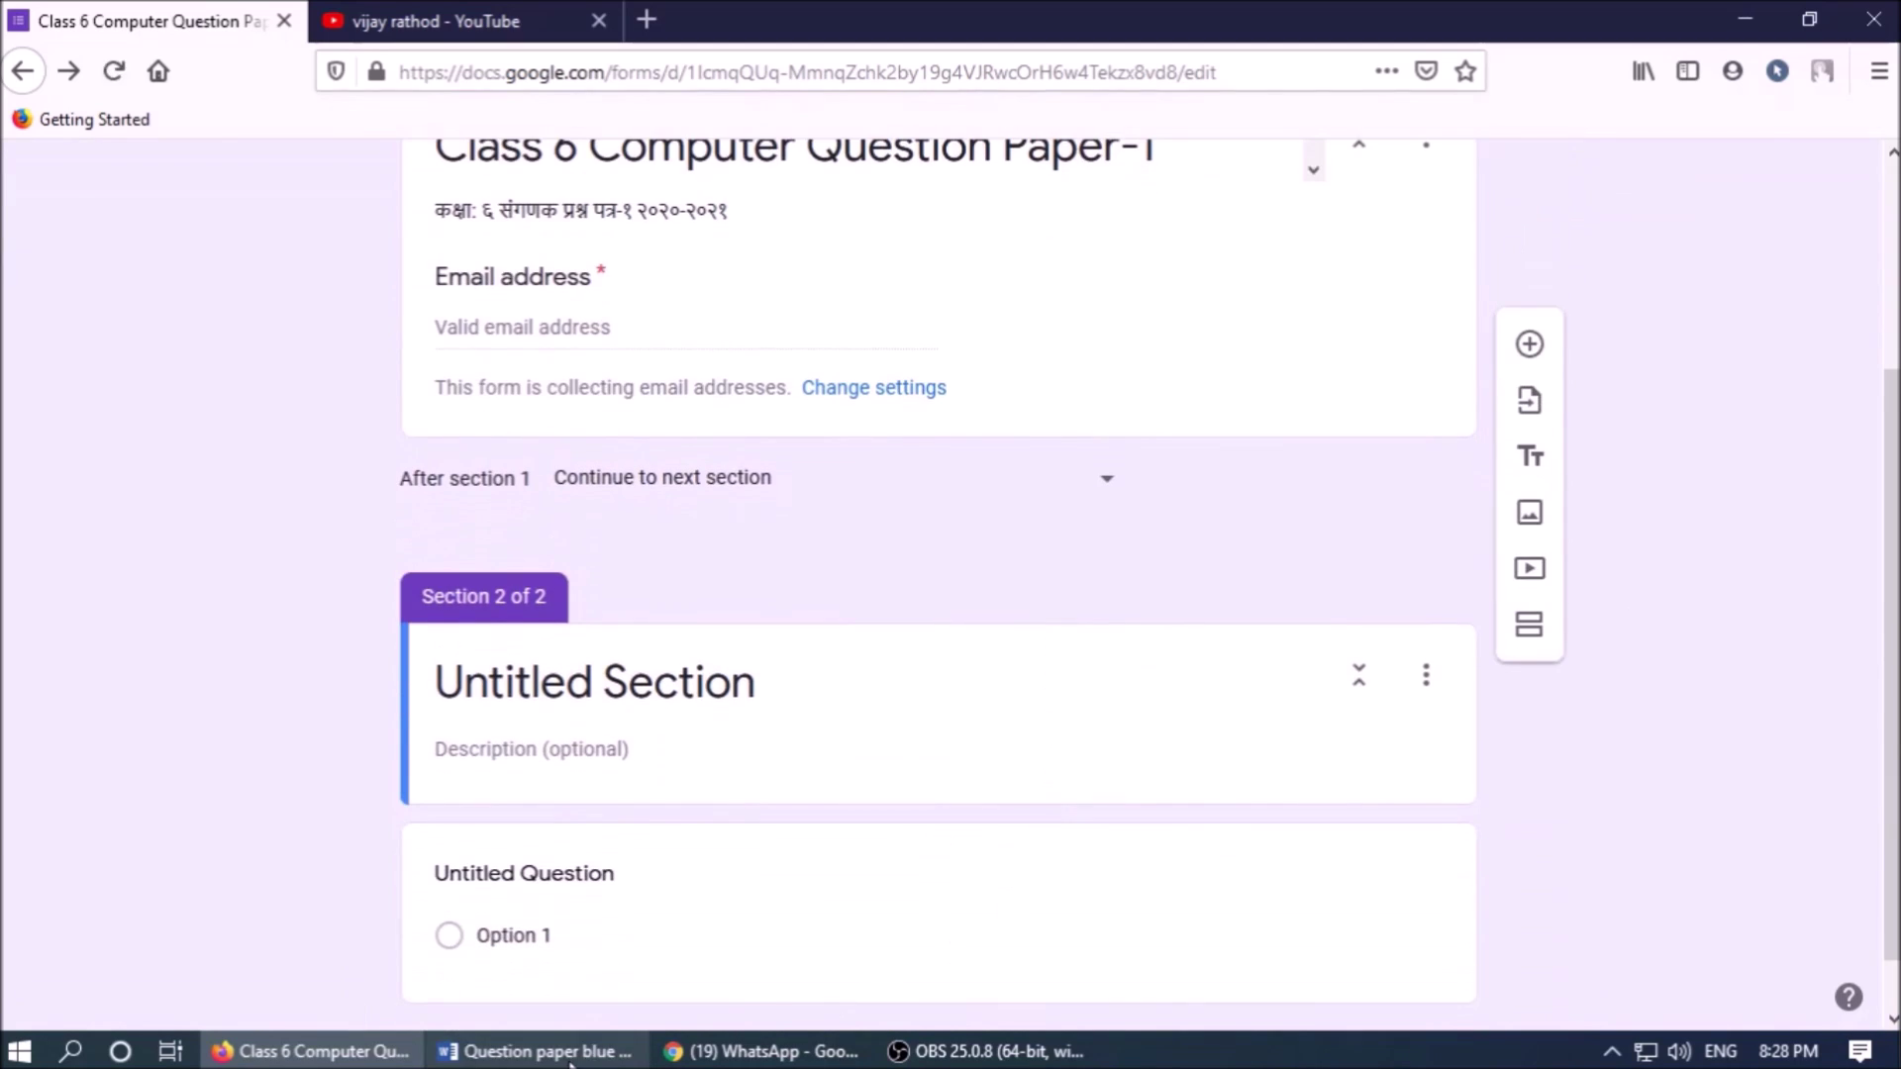
{"action": "left_click", "coordinate": [535, 1052]}
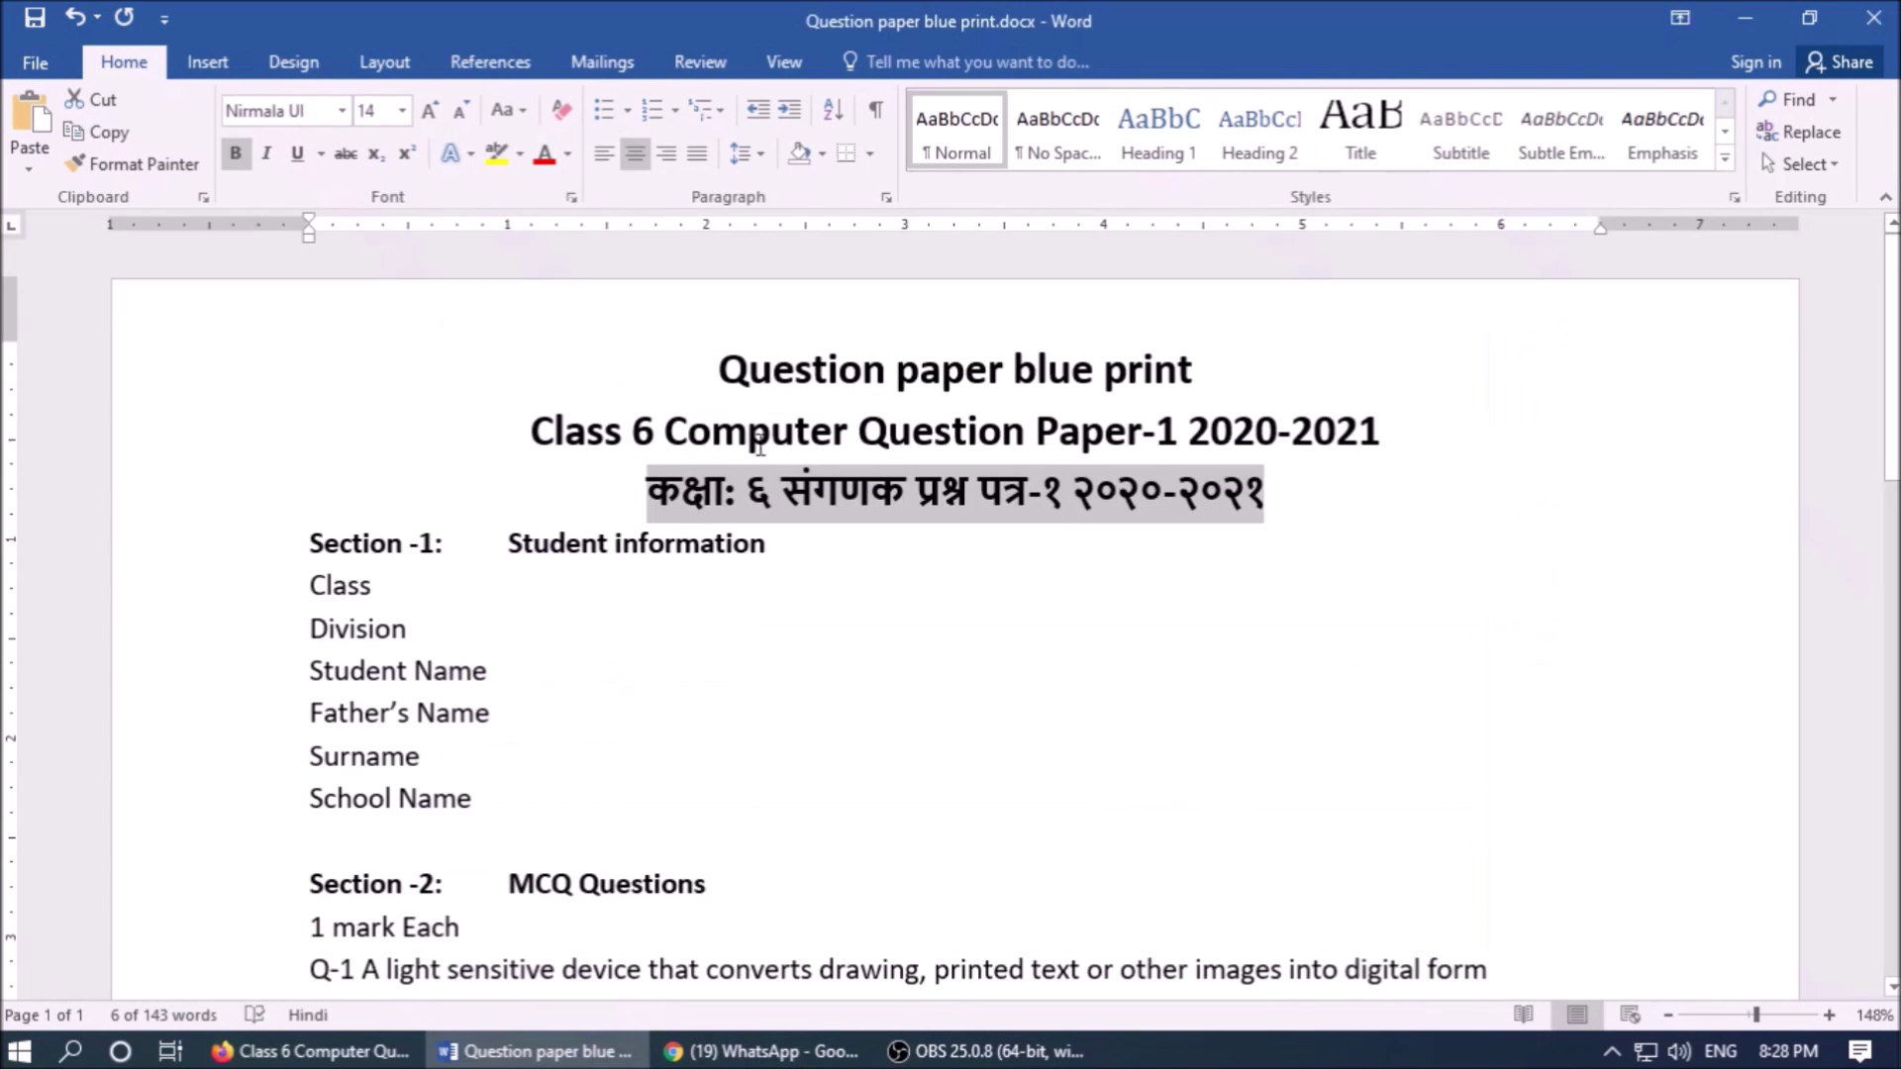
{"action": "left_click", "coordinate": [583, 546]}
{"action": "key", "text": "ctrl+shift+Left"}
{"action": "key", "text": "ctrl+shift+Left"}
{"action": "key", "text": "ctrl+shift+Left"}
{"action": "key", "text": "ctrl+shift+Right"}
{"action": "key", "text": "ctrl+c"}
{"action": "left_click", "coordinate": [376, 1051]}
{"action": "triple_click", "coordinate": [683, 694]}
{"action": "key", "text": "ctrl+v"}
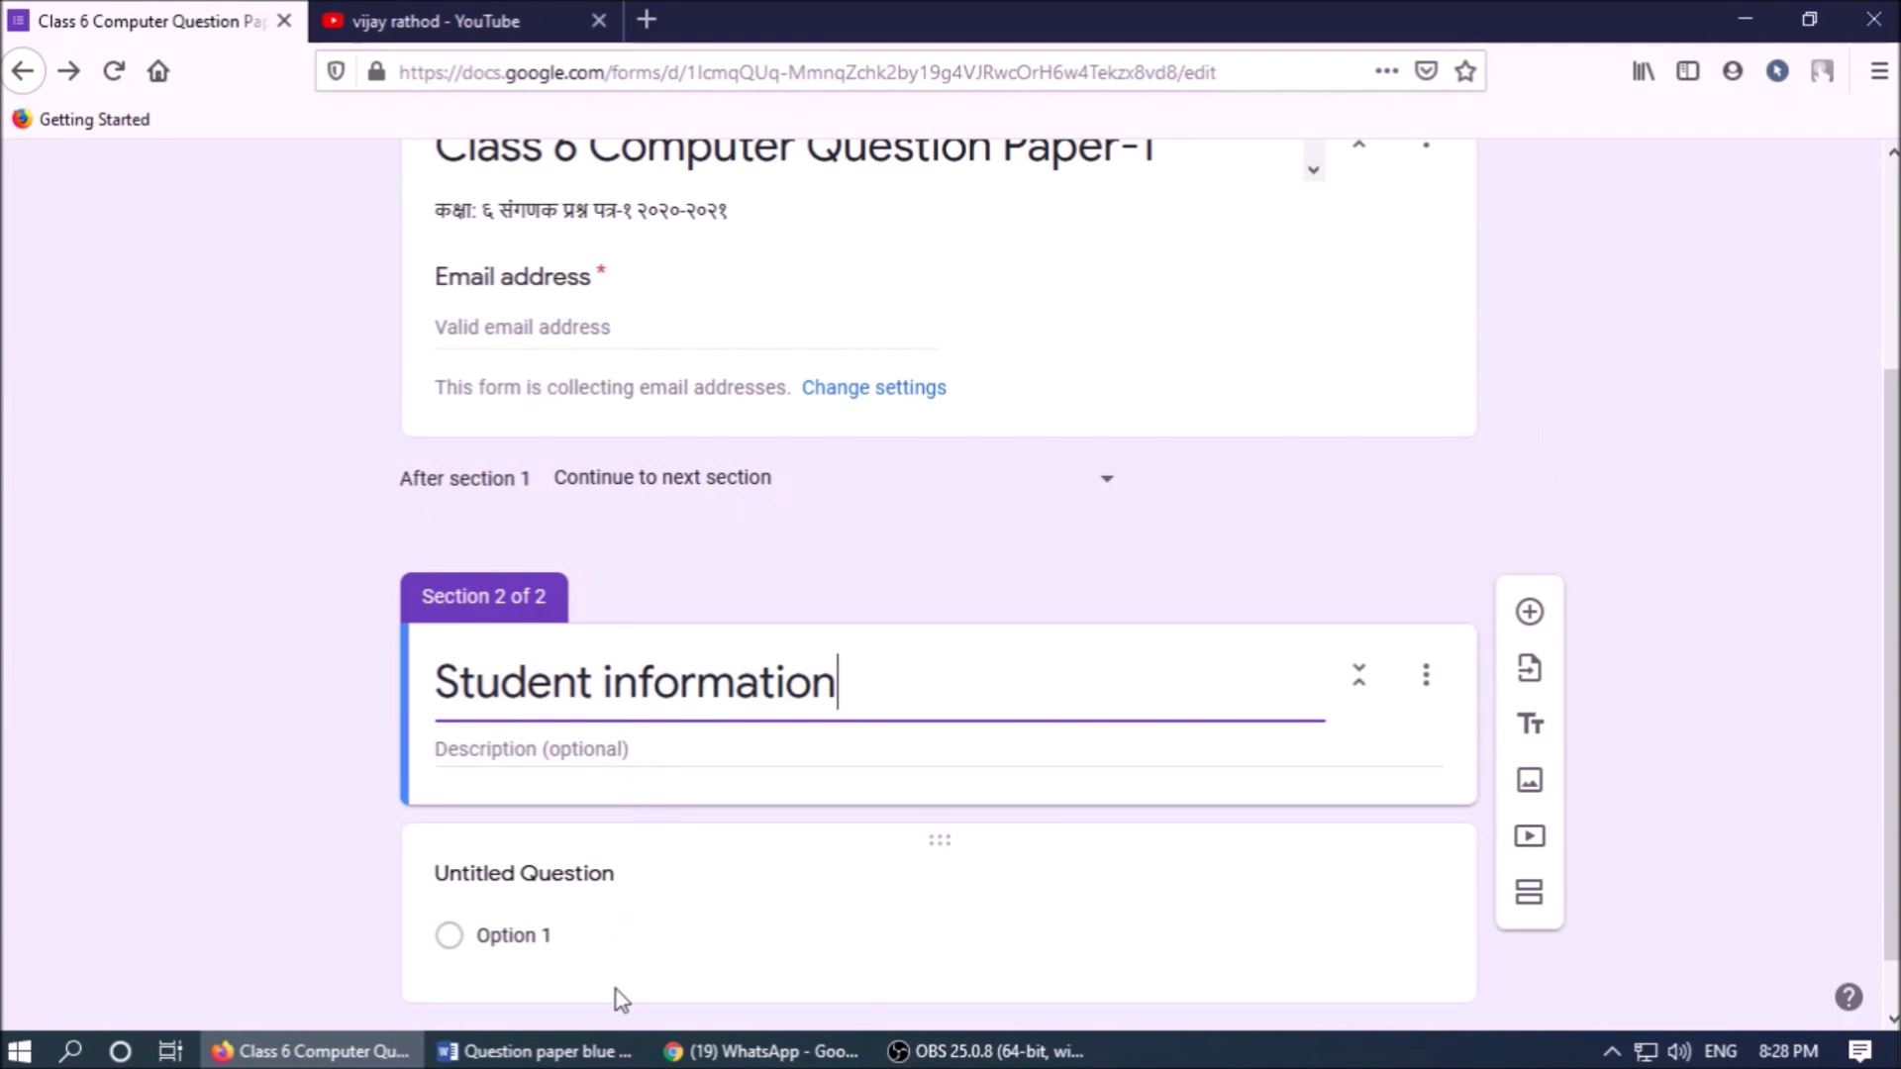
- Copy "Class" from the Word blueprint and use it as the title of the untitled question in the Student information section
{"action": "left_click", "coordinate": [535, 1052]}
{"action": "scroll", "coordinate": [513, 700], "scroll_direction": "down", "scroll_amount": 2}
{"action": "left_click", "coordinate": [389, 393]}
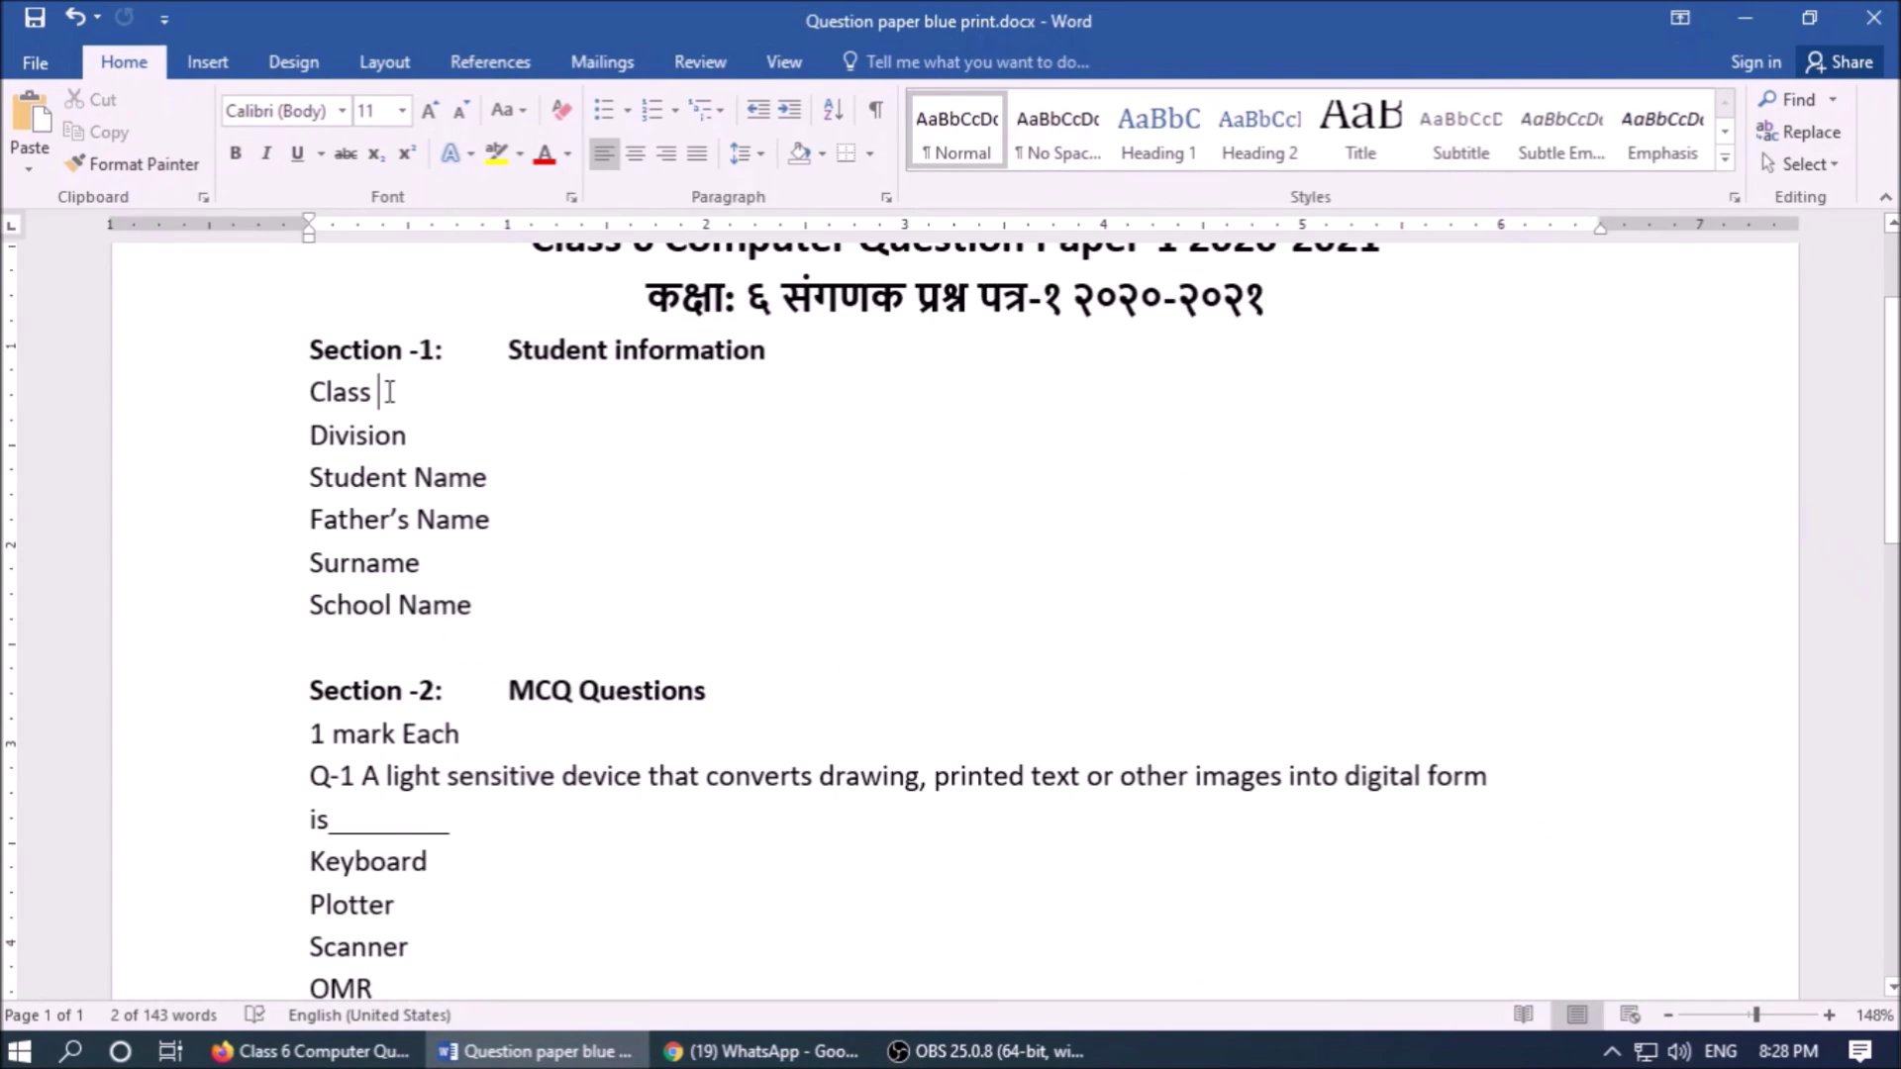
{"action": "key", "text": "ctrl+shift+Left"}
{"action": "key", "text": "ctrl+c"}
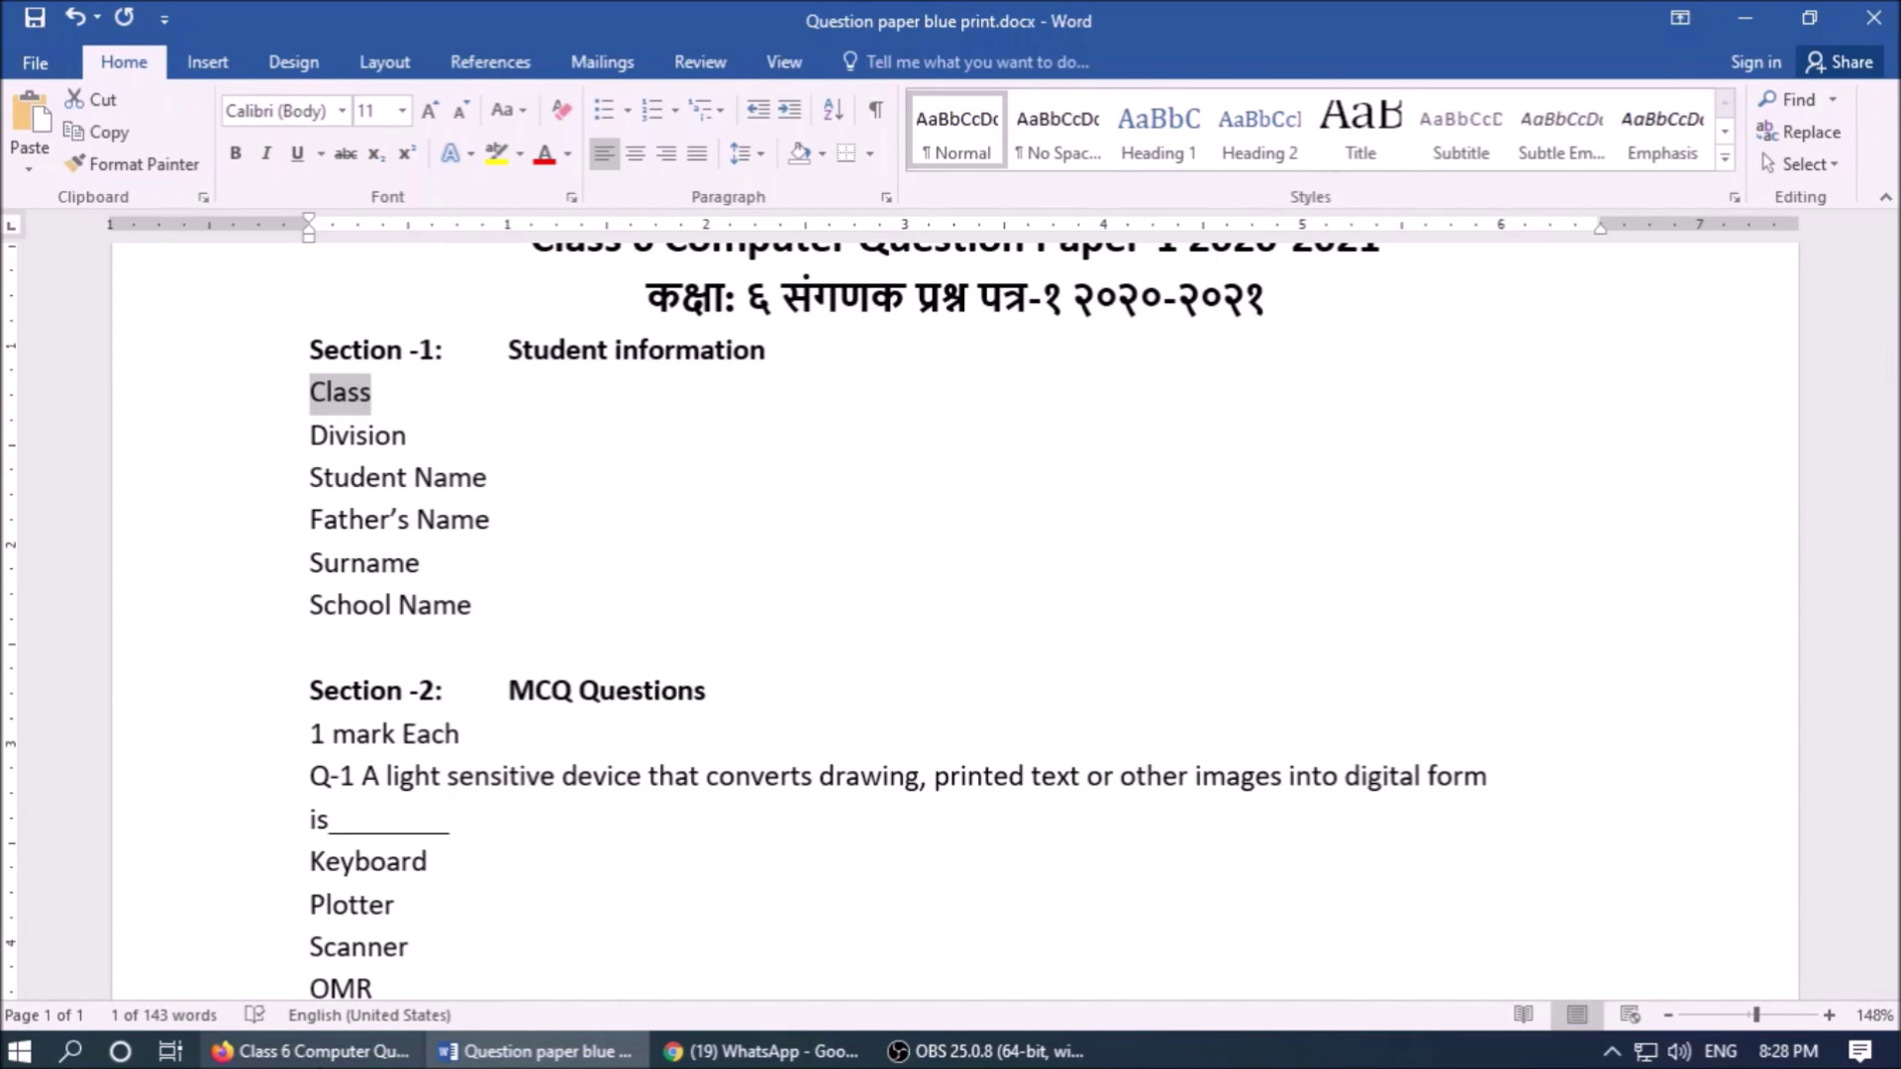
{"action": "key", "text": "alt+Tab"}
{"action": "scroll", "coordinate": [1386, 732], "scroll_direction": "down", "scroll_amount": 1}
{"action": "left_click", "coordinate": [807, 832]}
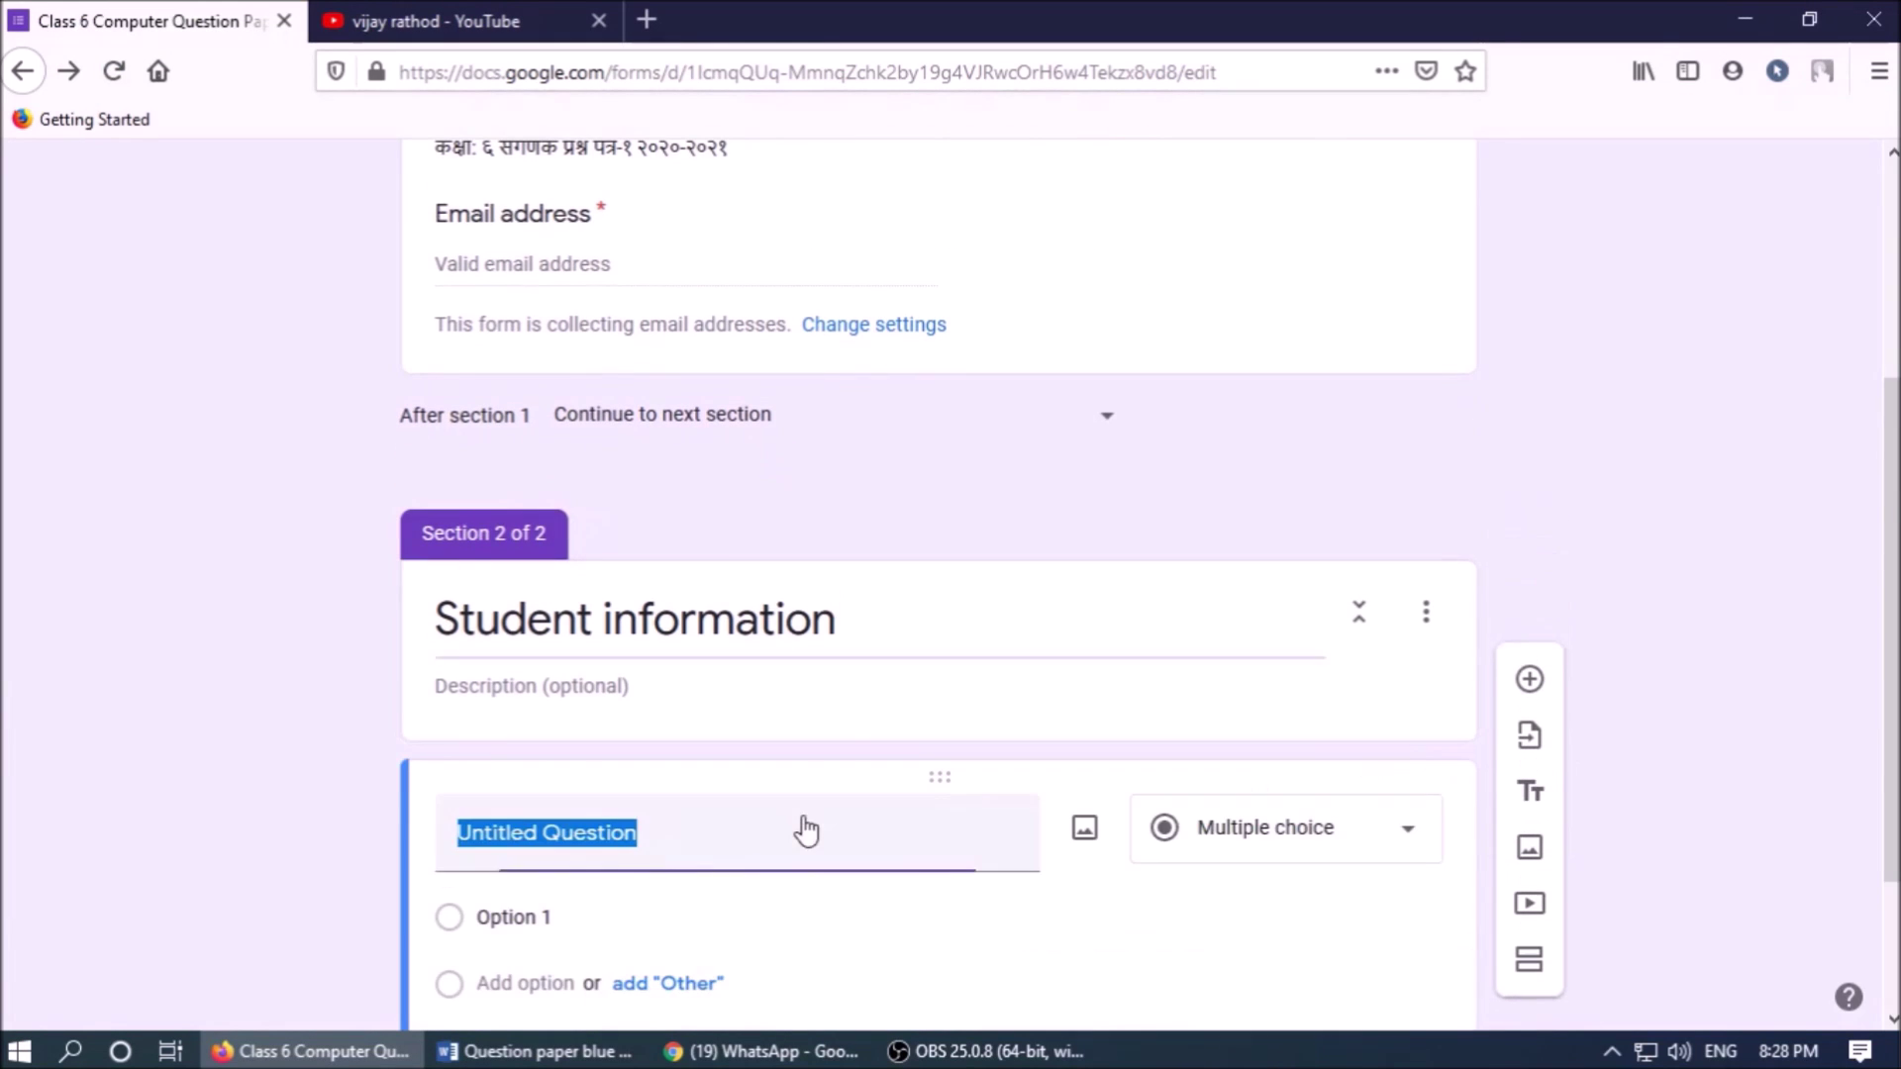
{"action": "key", "text": "ctrl+v"}
- Change the Class question to a dropdown with the single option 6 and make it required
{"action": "left_click", "coordinate": [1229, 834]}
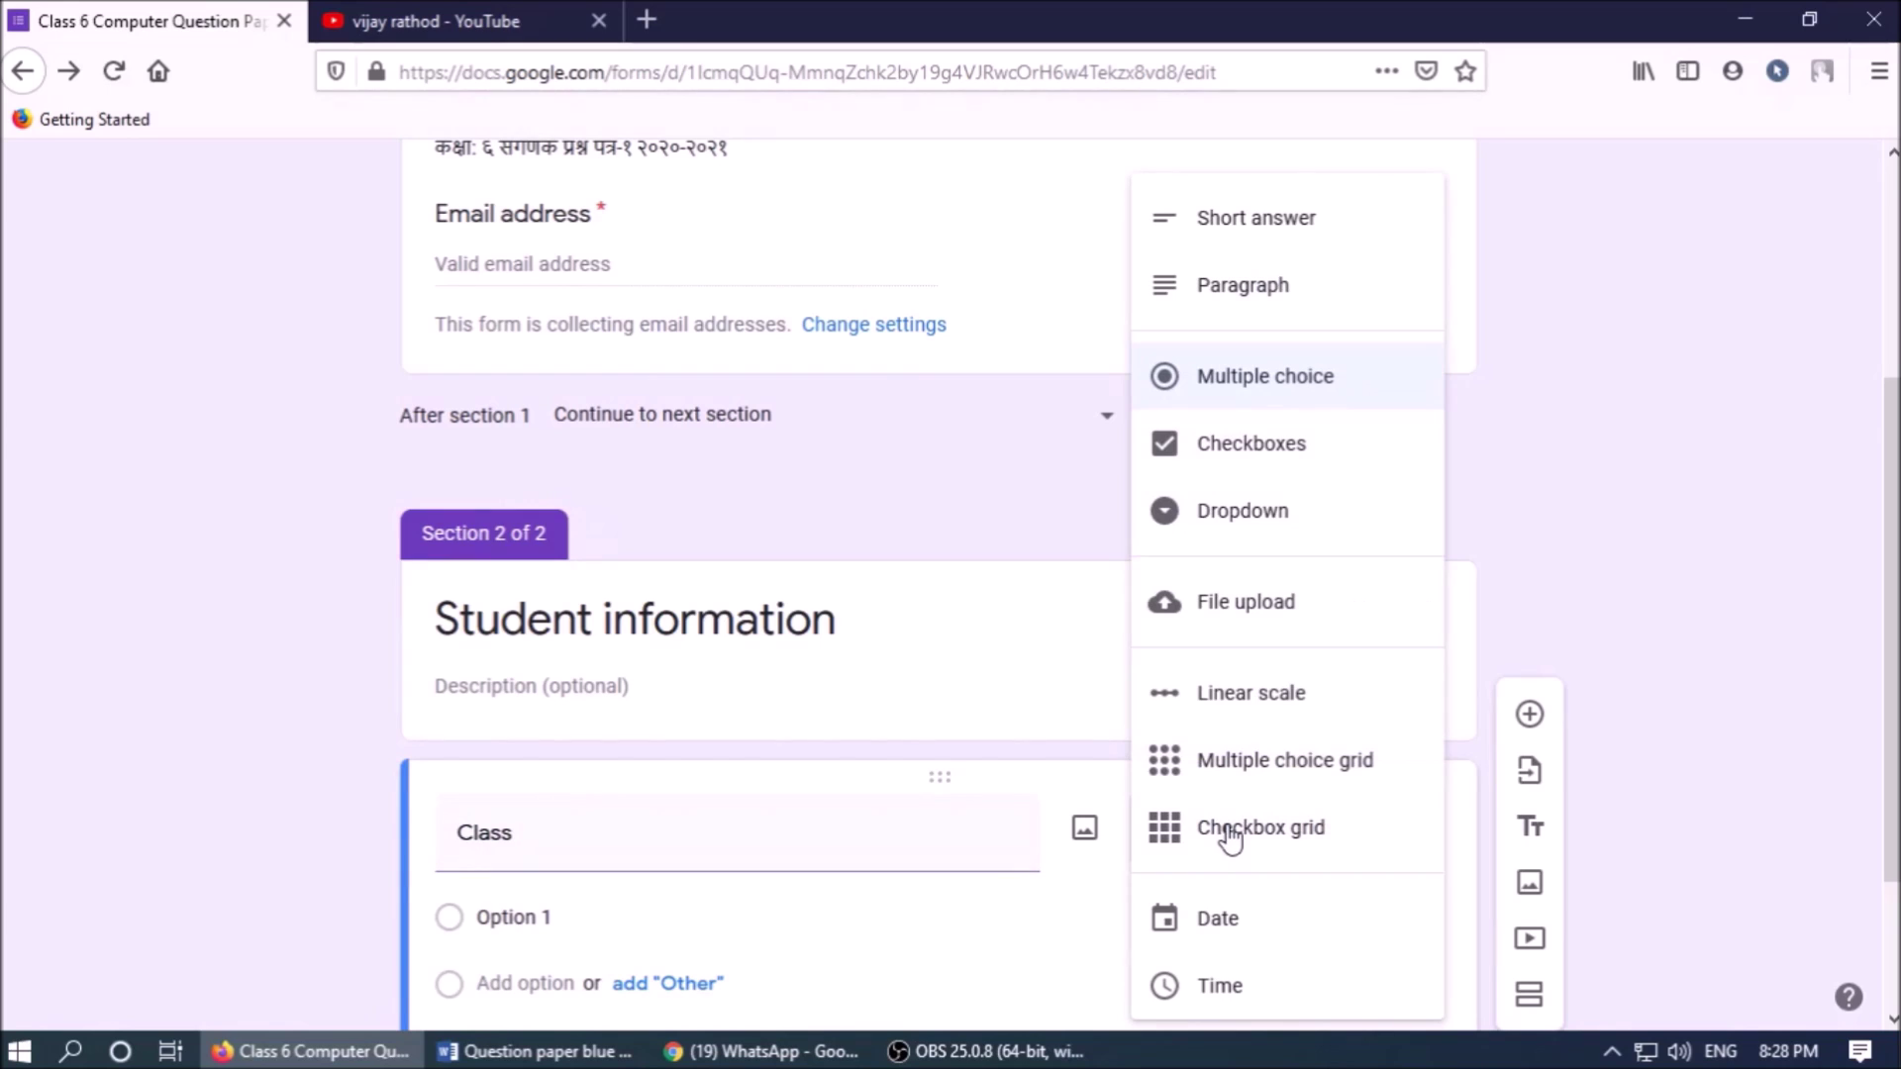
{"action": "left_click", "coordinate": [1248, 513]}
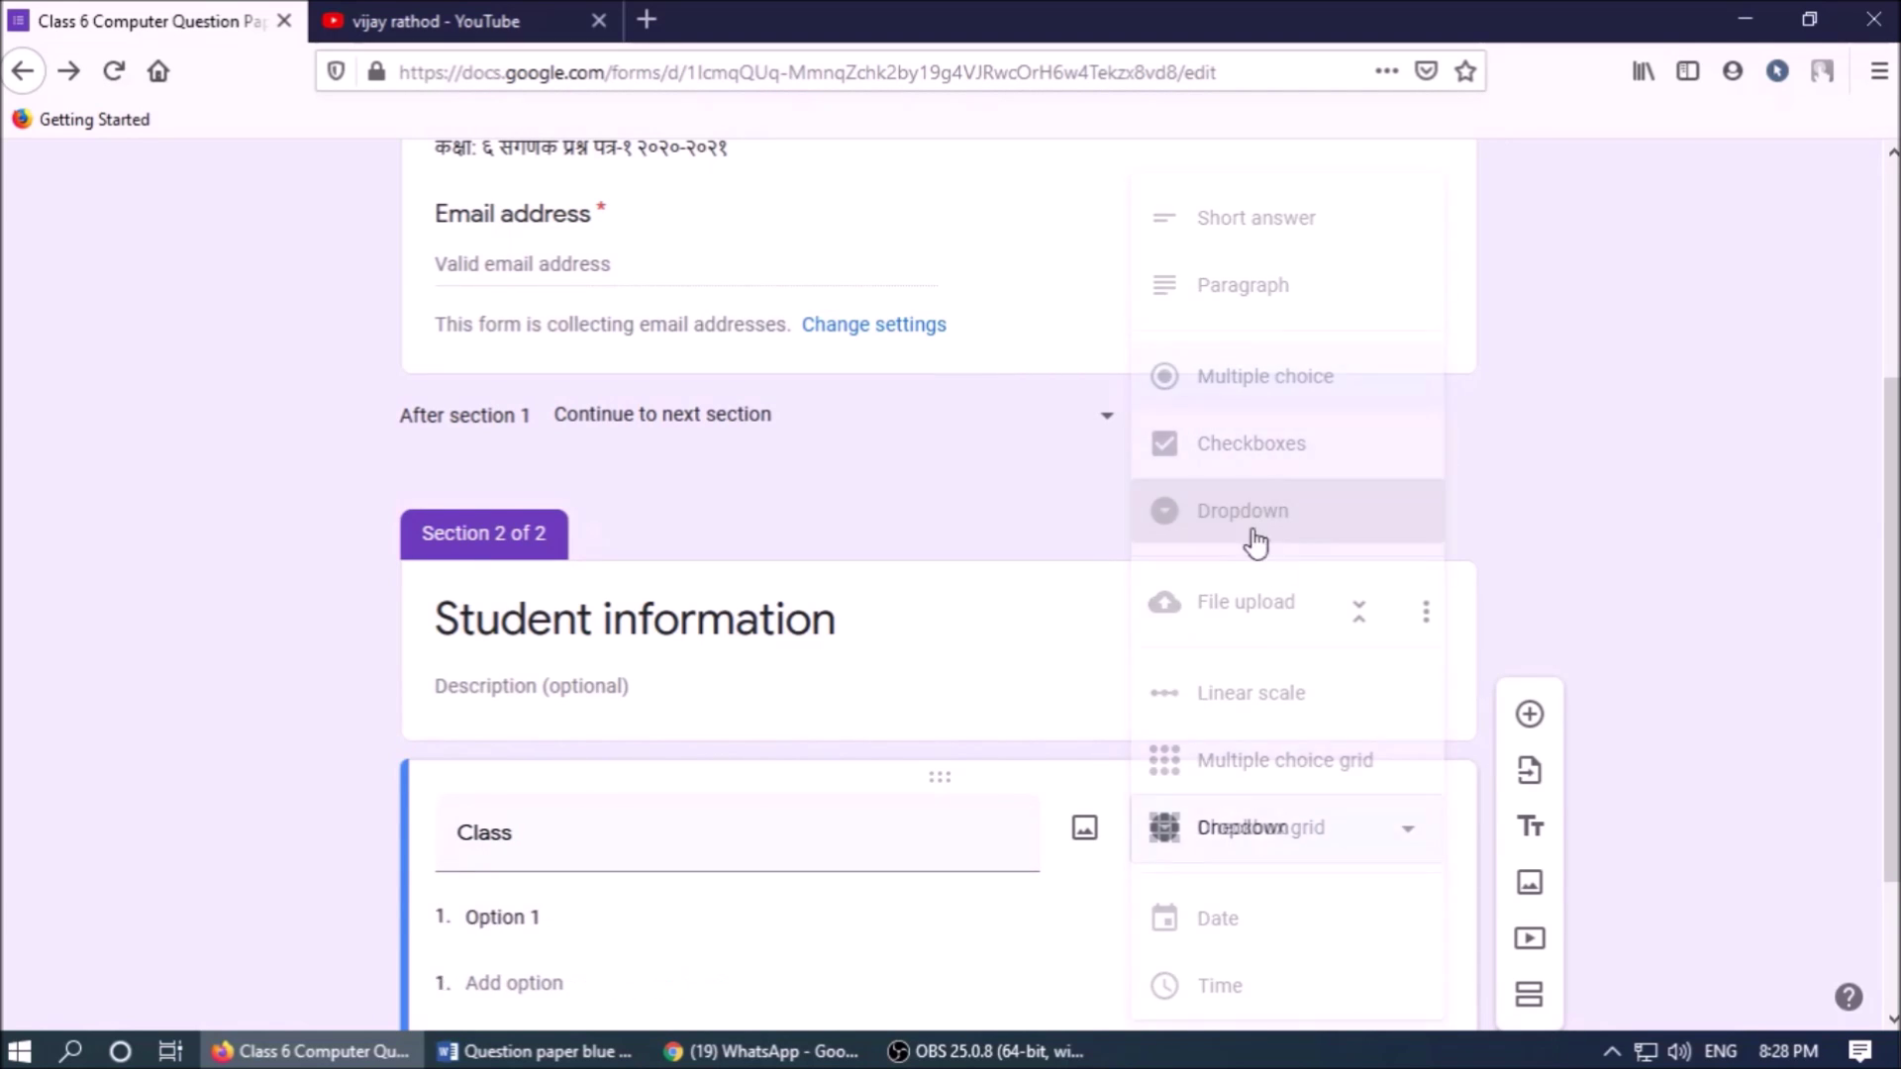
{"action": "left_click", "coordinate": [568, 707]}
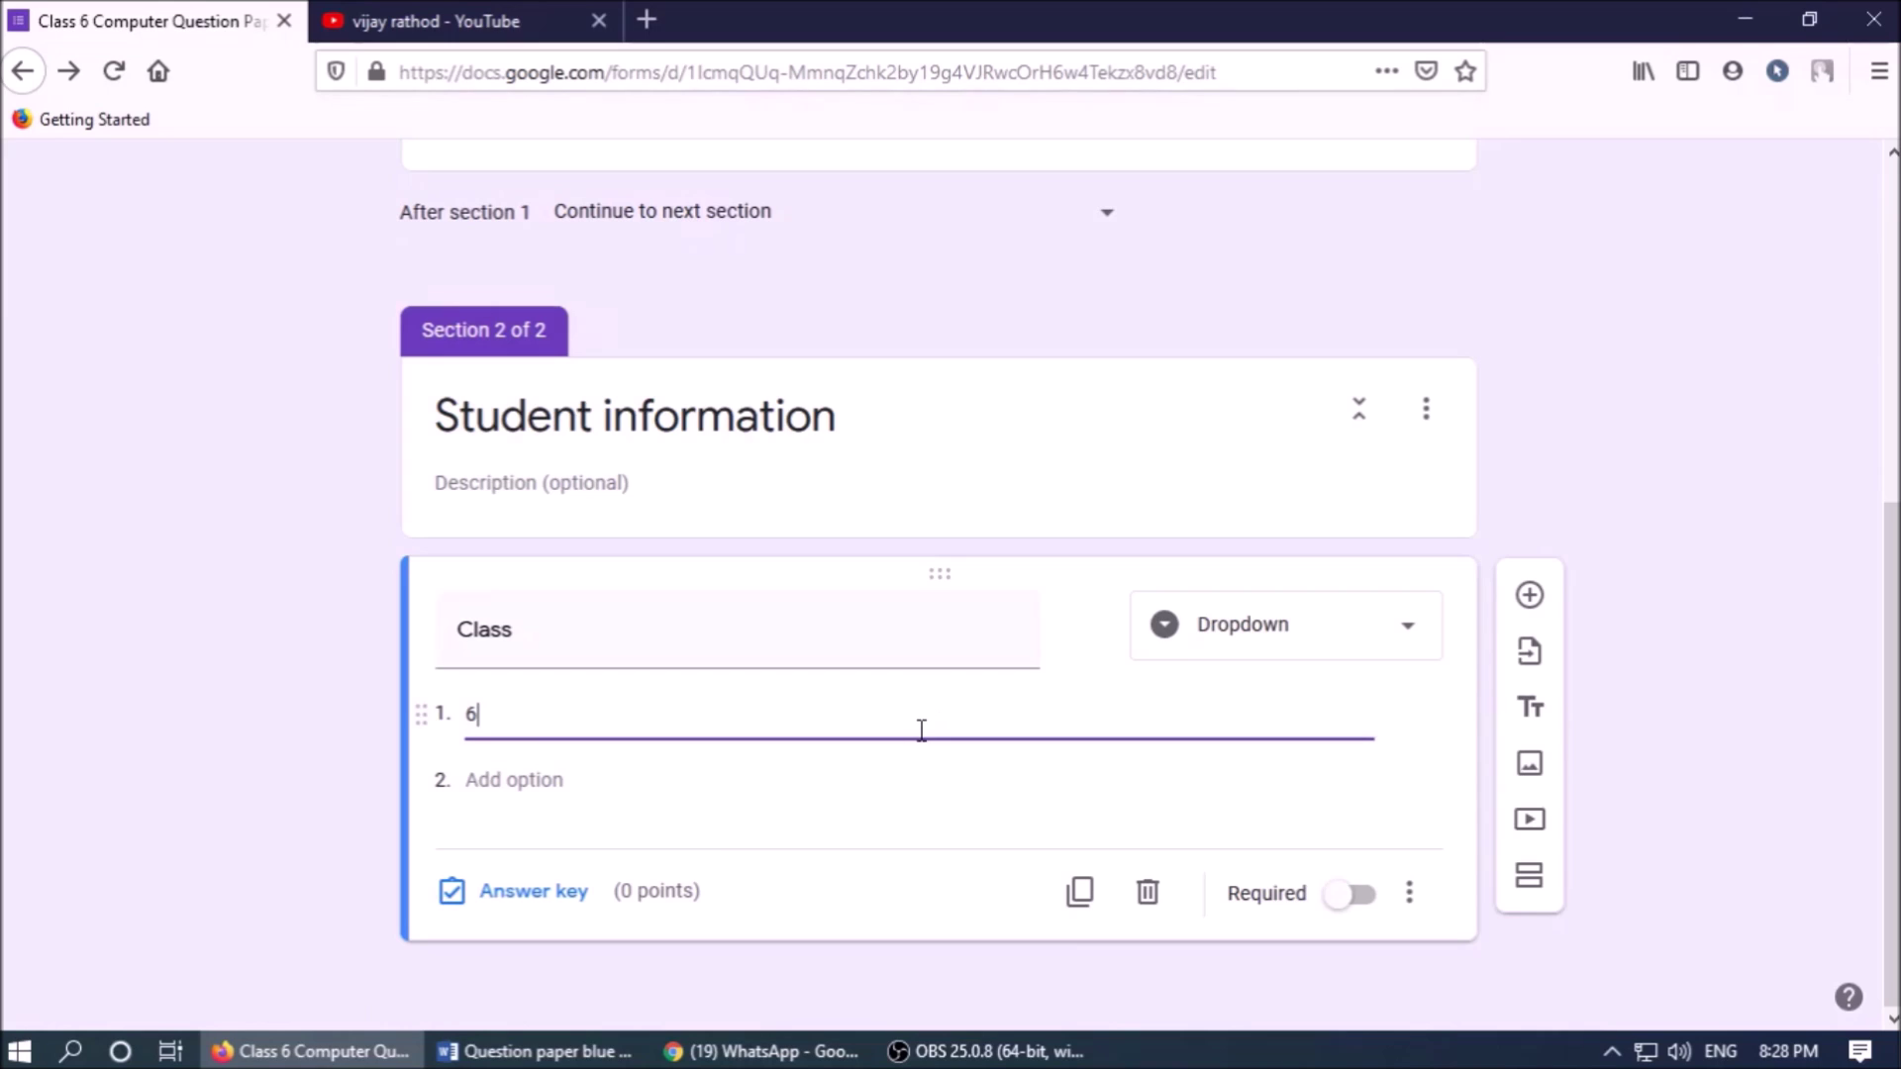
{"action": "left_click", "coordinate": [1356, 895]}
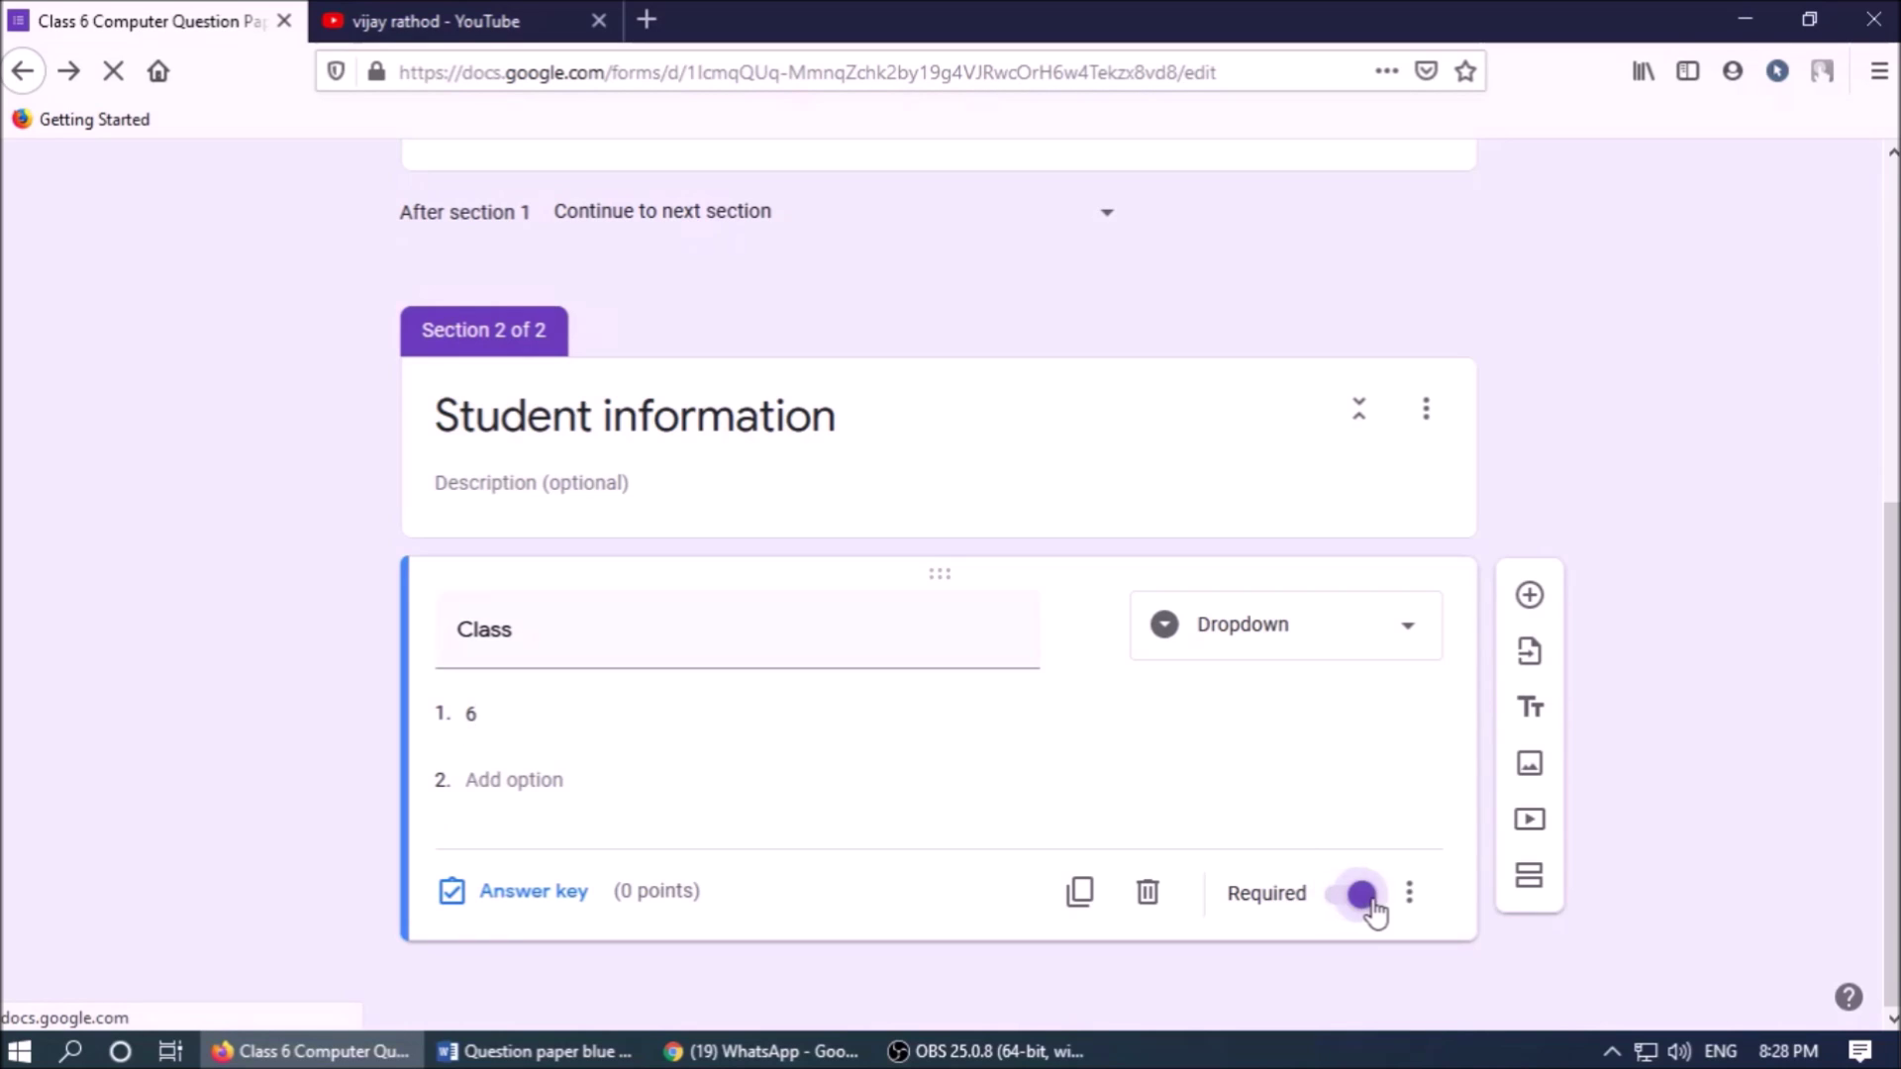
- Duplicate the Class question and title the copy "Division", copied from the Word blueprint
{"action": "left_click", "coordinate": [535, 1051]}
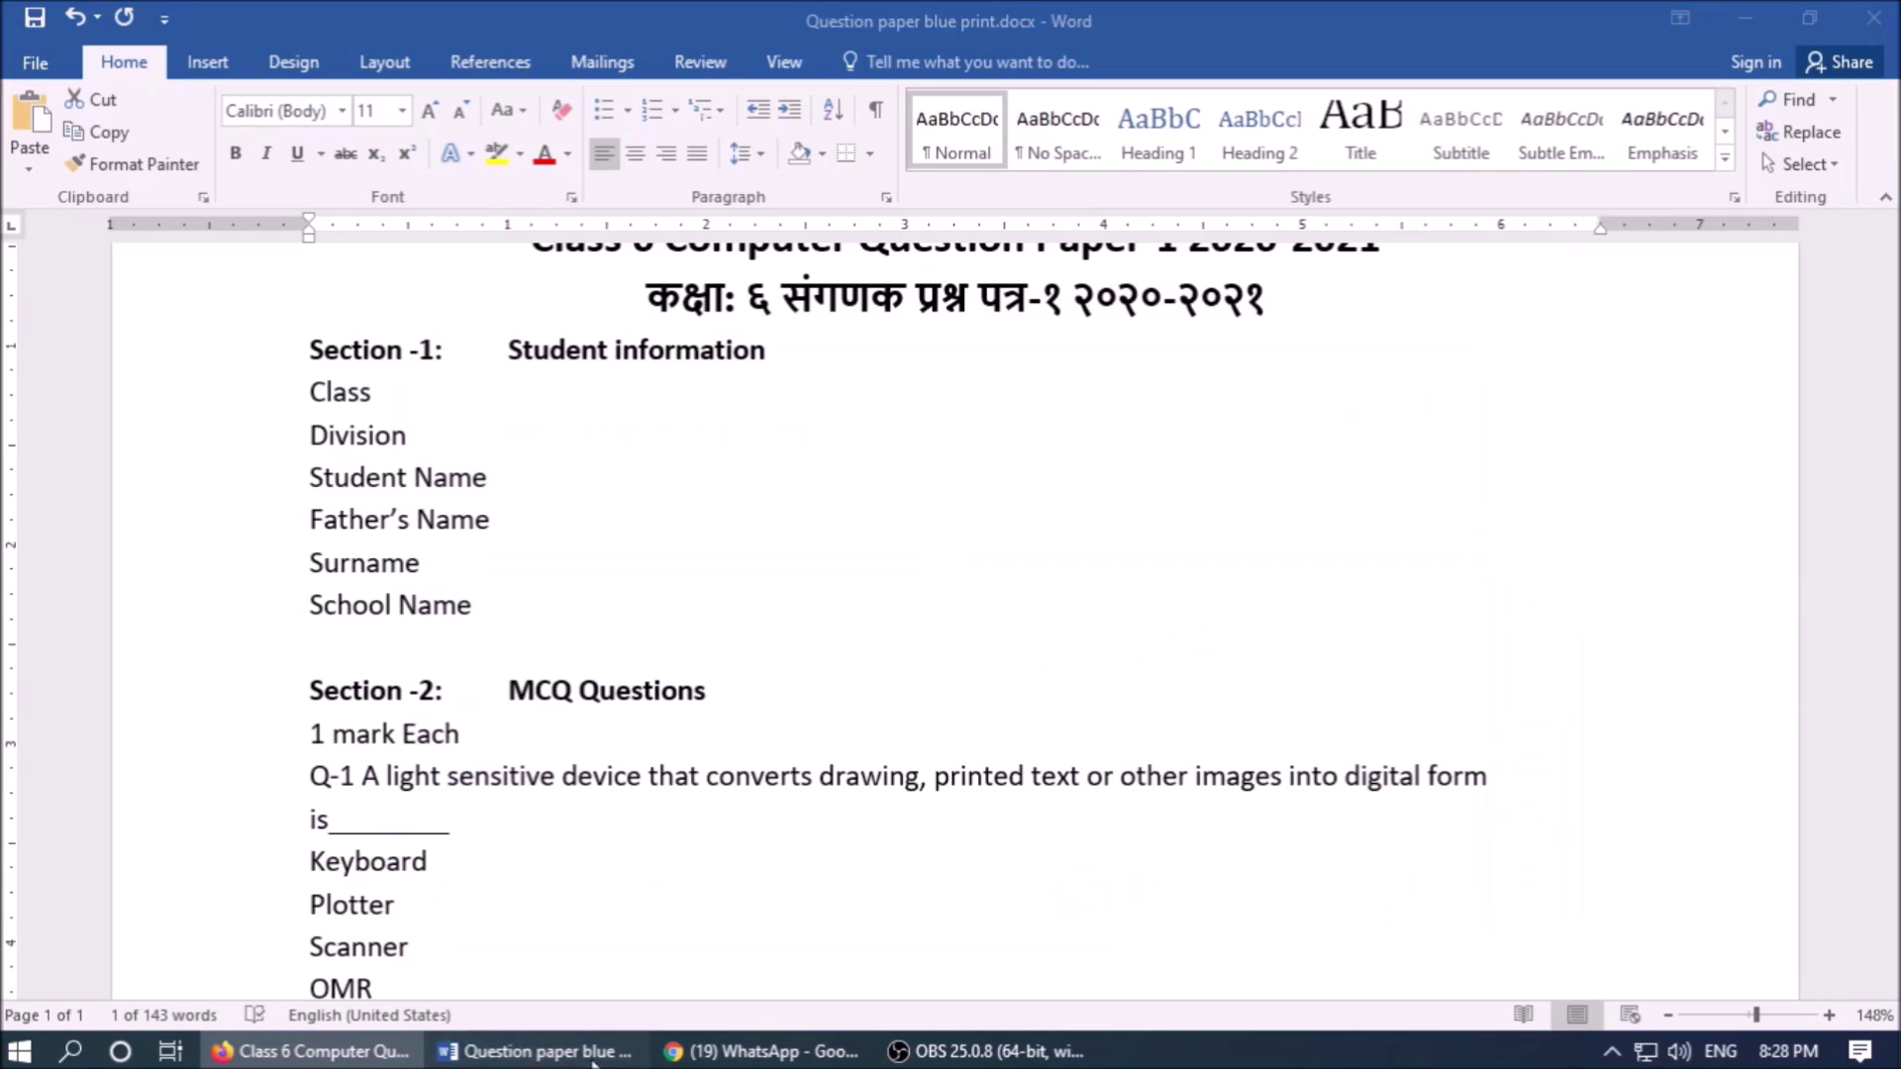
{"action": "left_click", "coordinate": [408, 436]}
{"action": "key", "text": "shift+Home"}
{"action": "key", "text": "ctrl+c"}
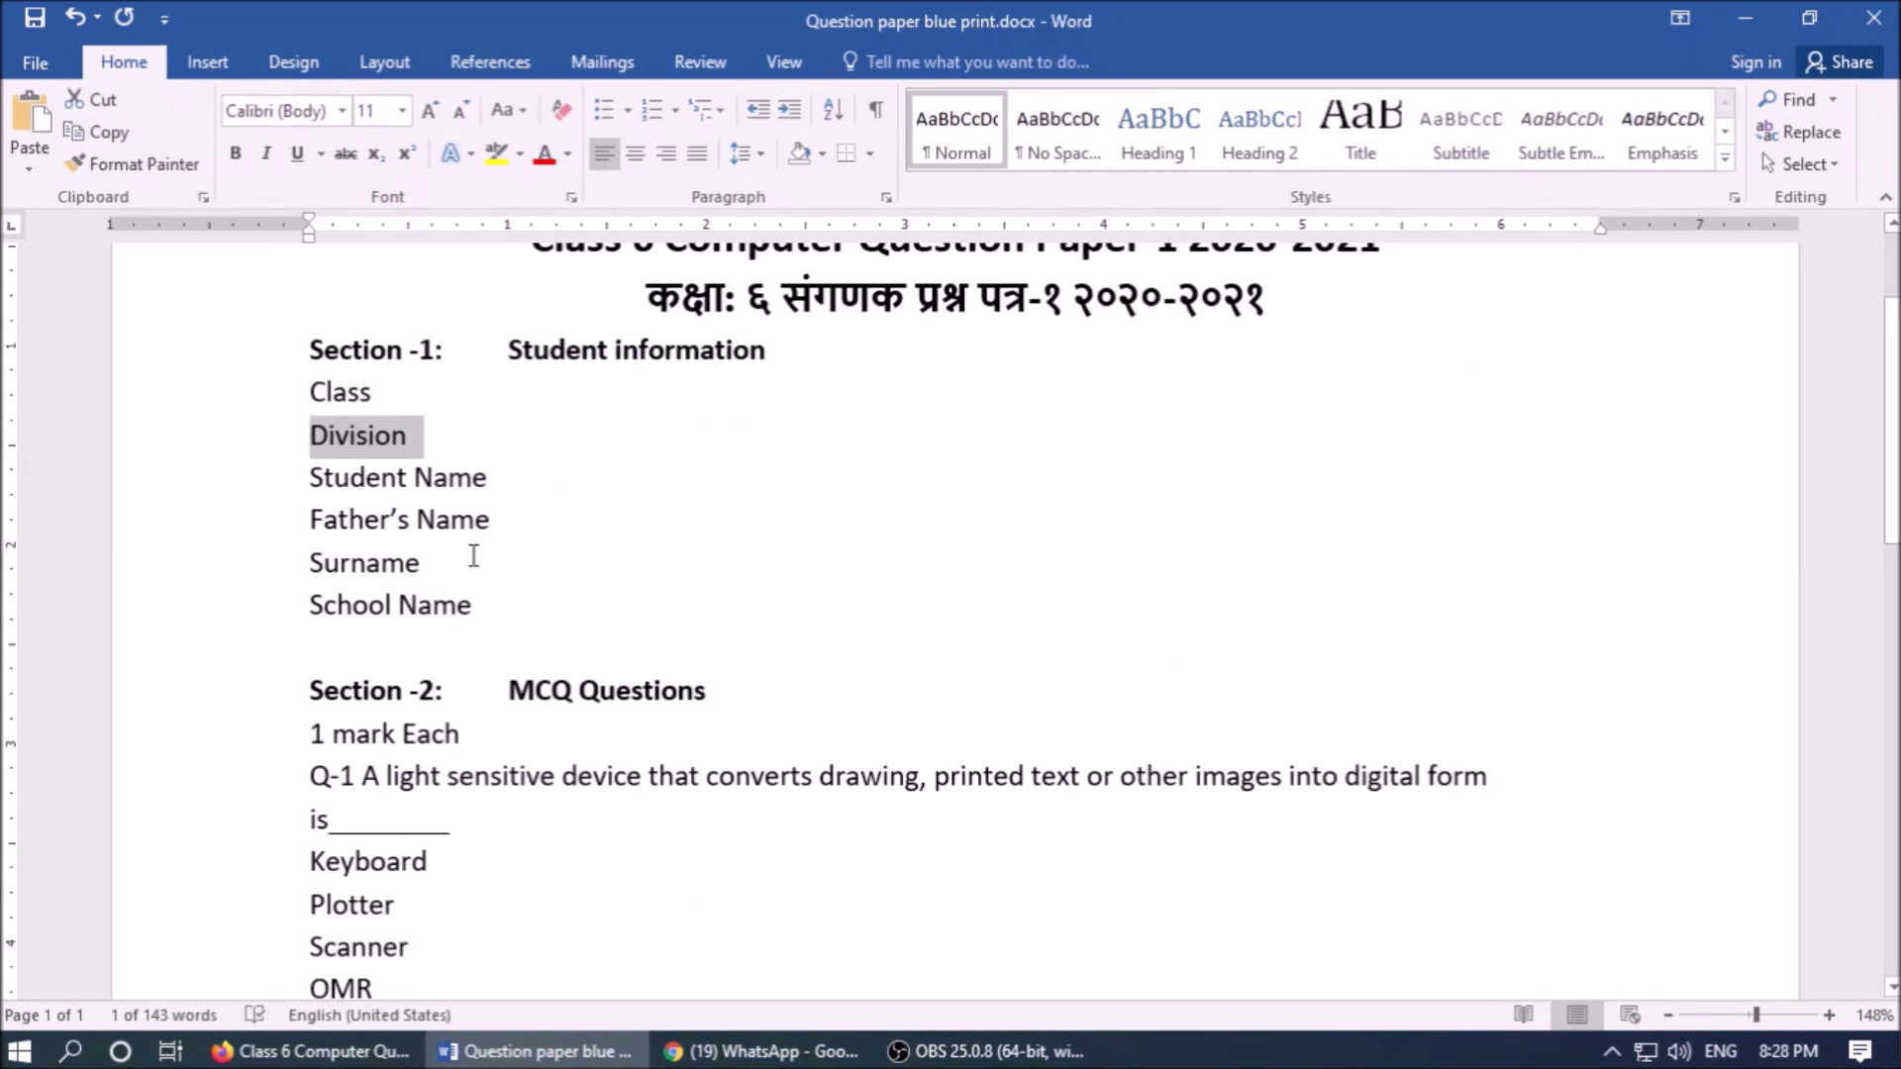
{"action": "key", "text": "alt+Tab"}
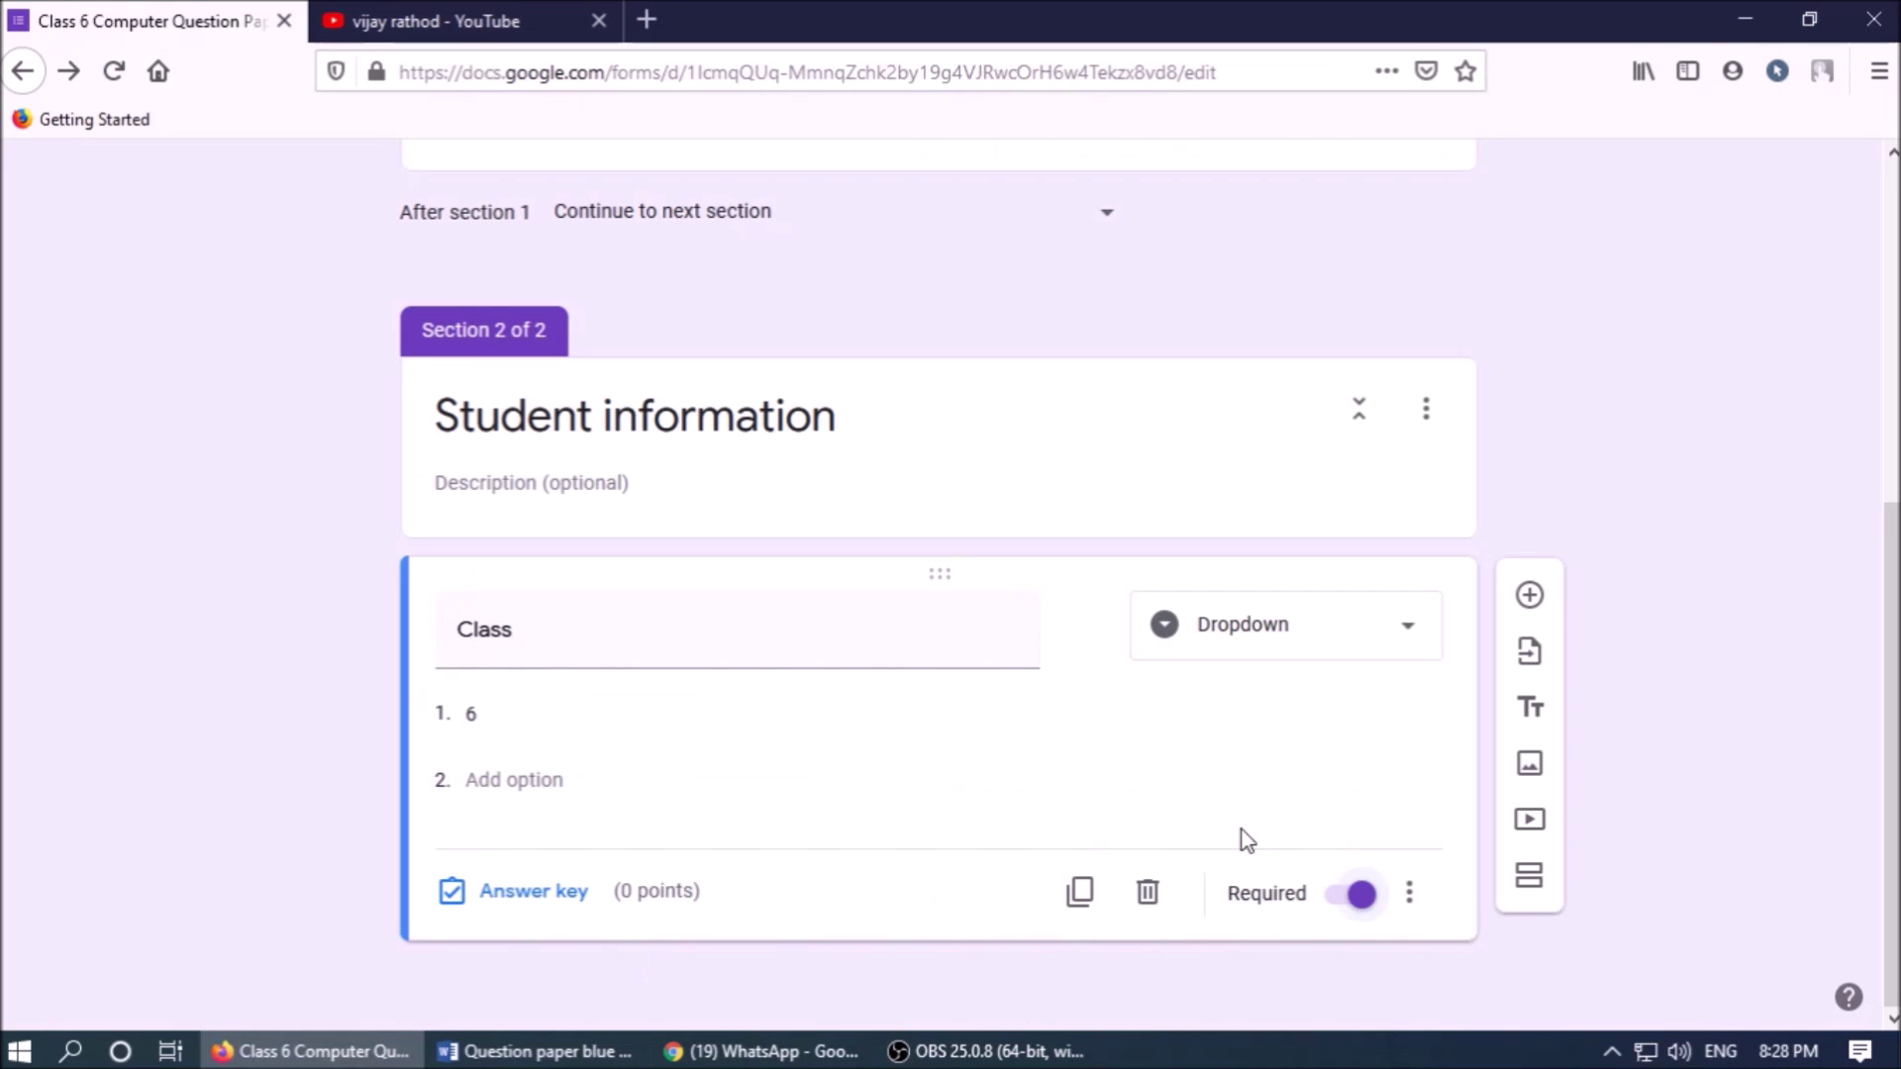
{"action": "left_click", "coordinate": [1080, 894]}
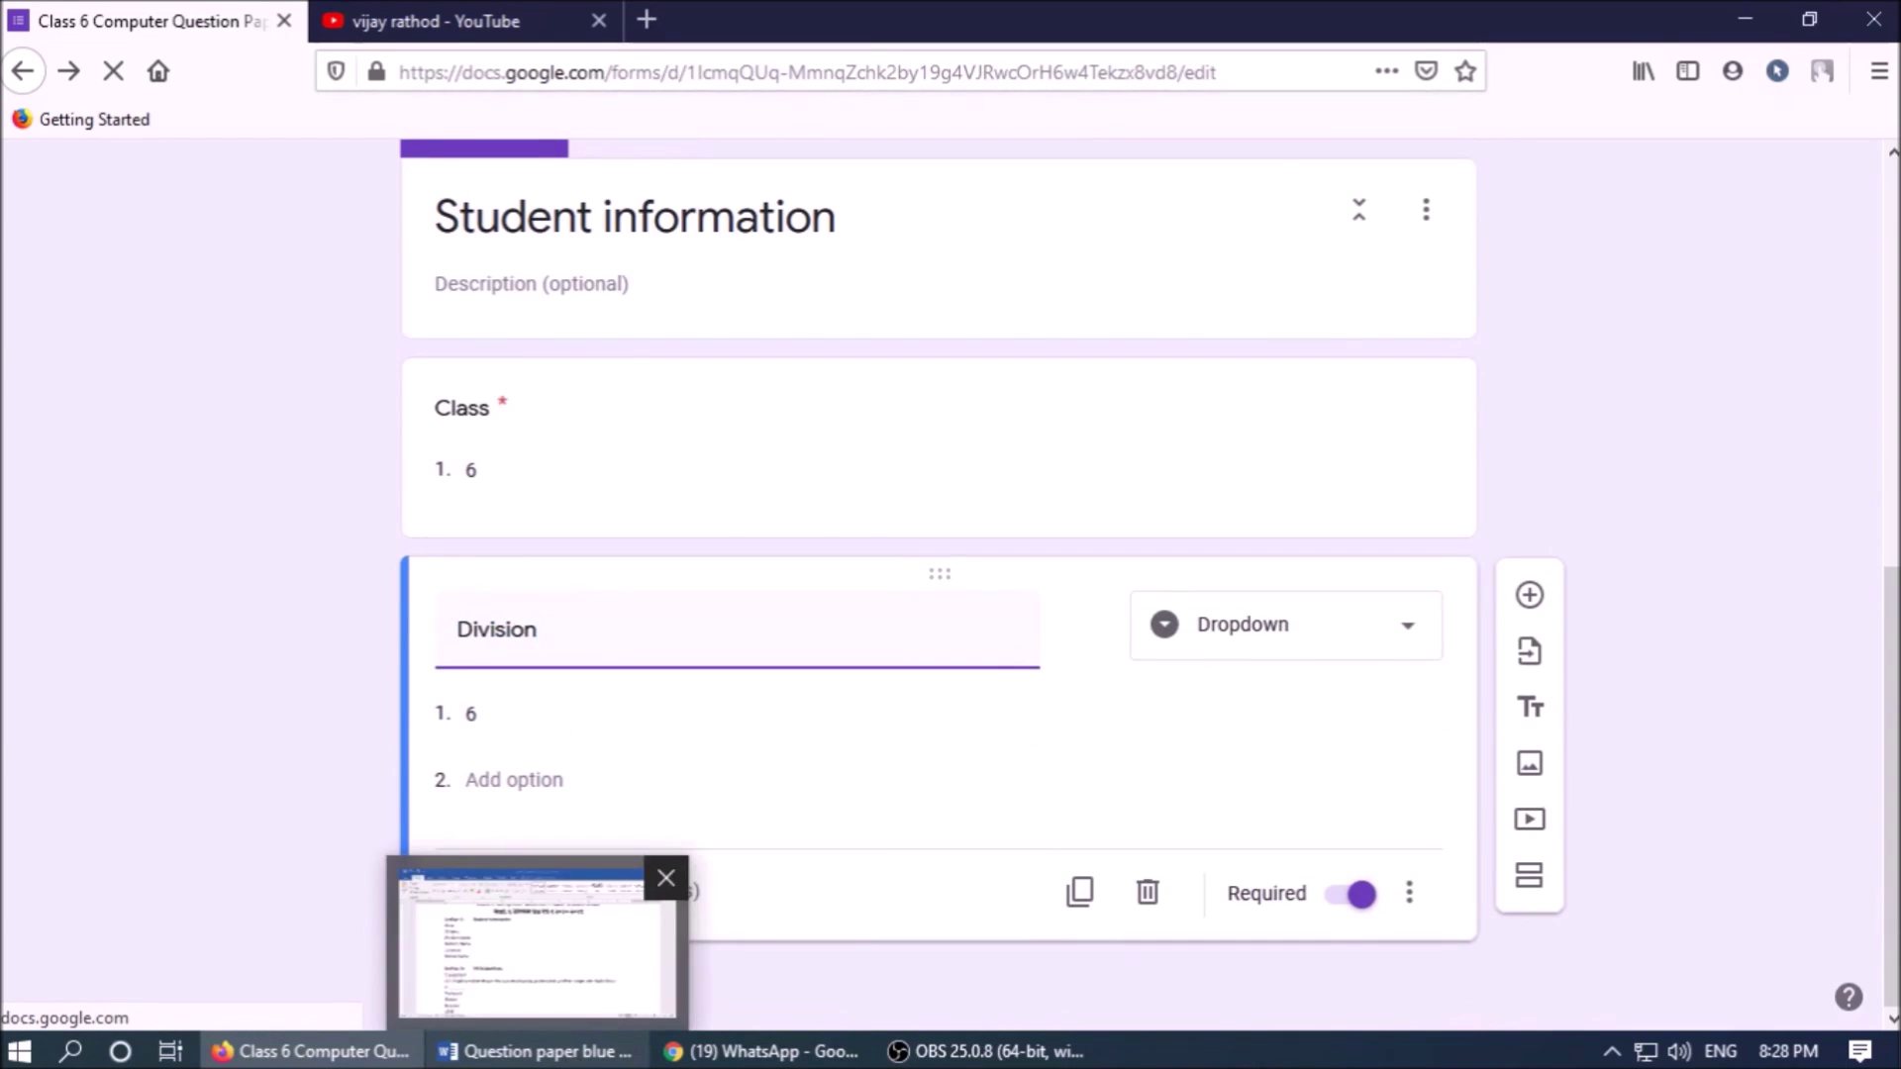
{"action": "left_click", "coordinate": [539, 1052]}
{"action": "left_click", "coordinate": [312, 1051]}
{"action": "key", "text": "ctrl+v"}
- Set the Division question's dropdown options to "a" and "b"
{"action": "left_click", "coordinate": [508, 713]}
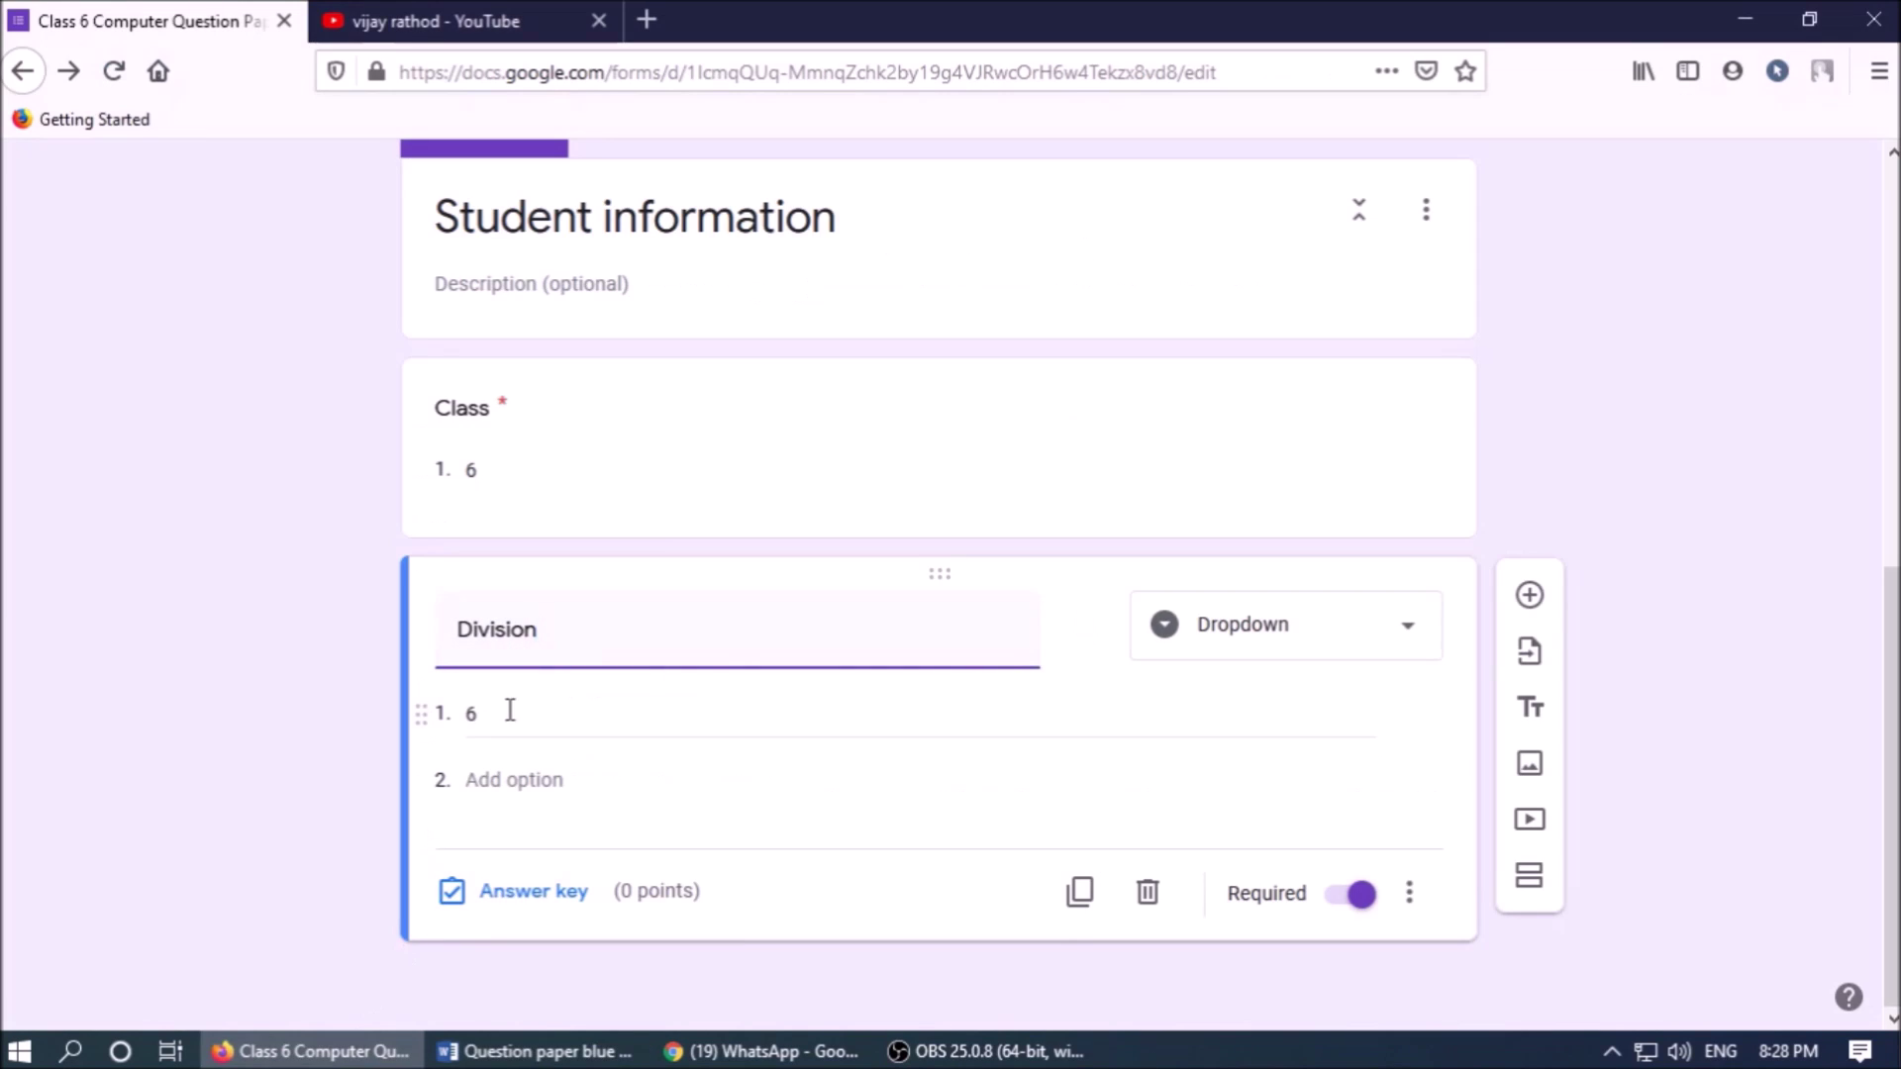
{"action": "type", "text": "a"}
{"action": "left_click", "coordinate": [507, 782]}
{"action": "type", "text": "b"}
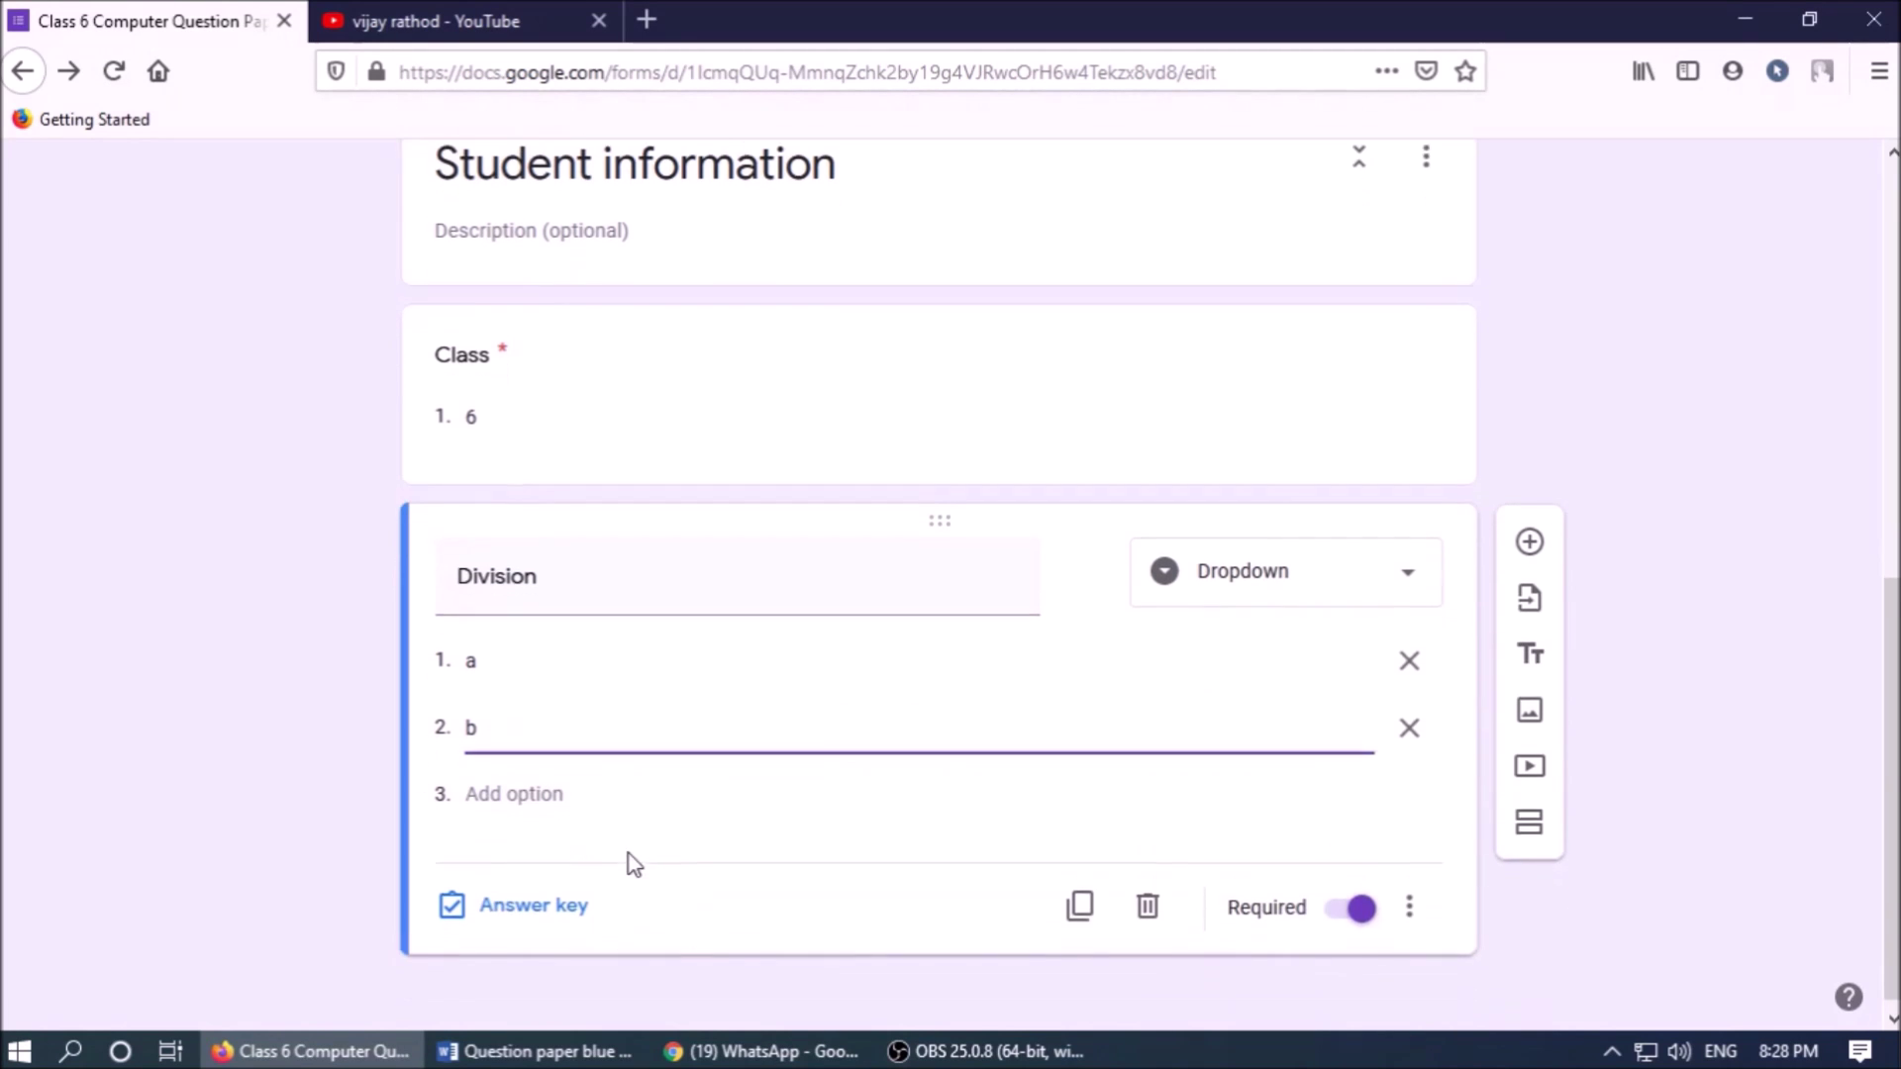
- Add a new question below Division and title it "Student Name", copied from the Word blueprint
{"action": "left_click", "coordinate": [1532, 528]}
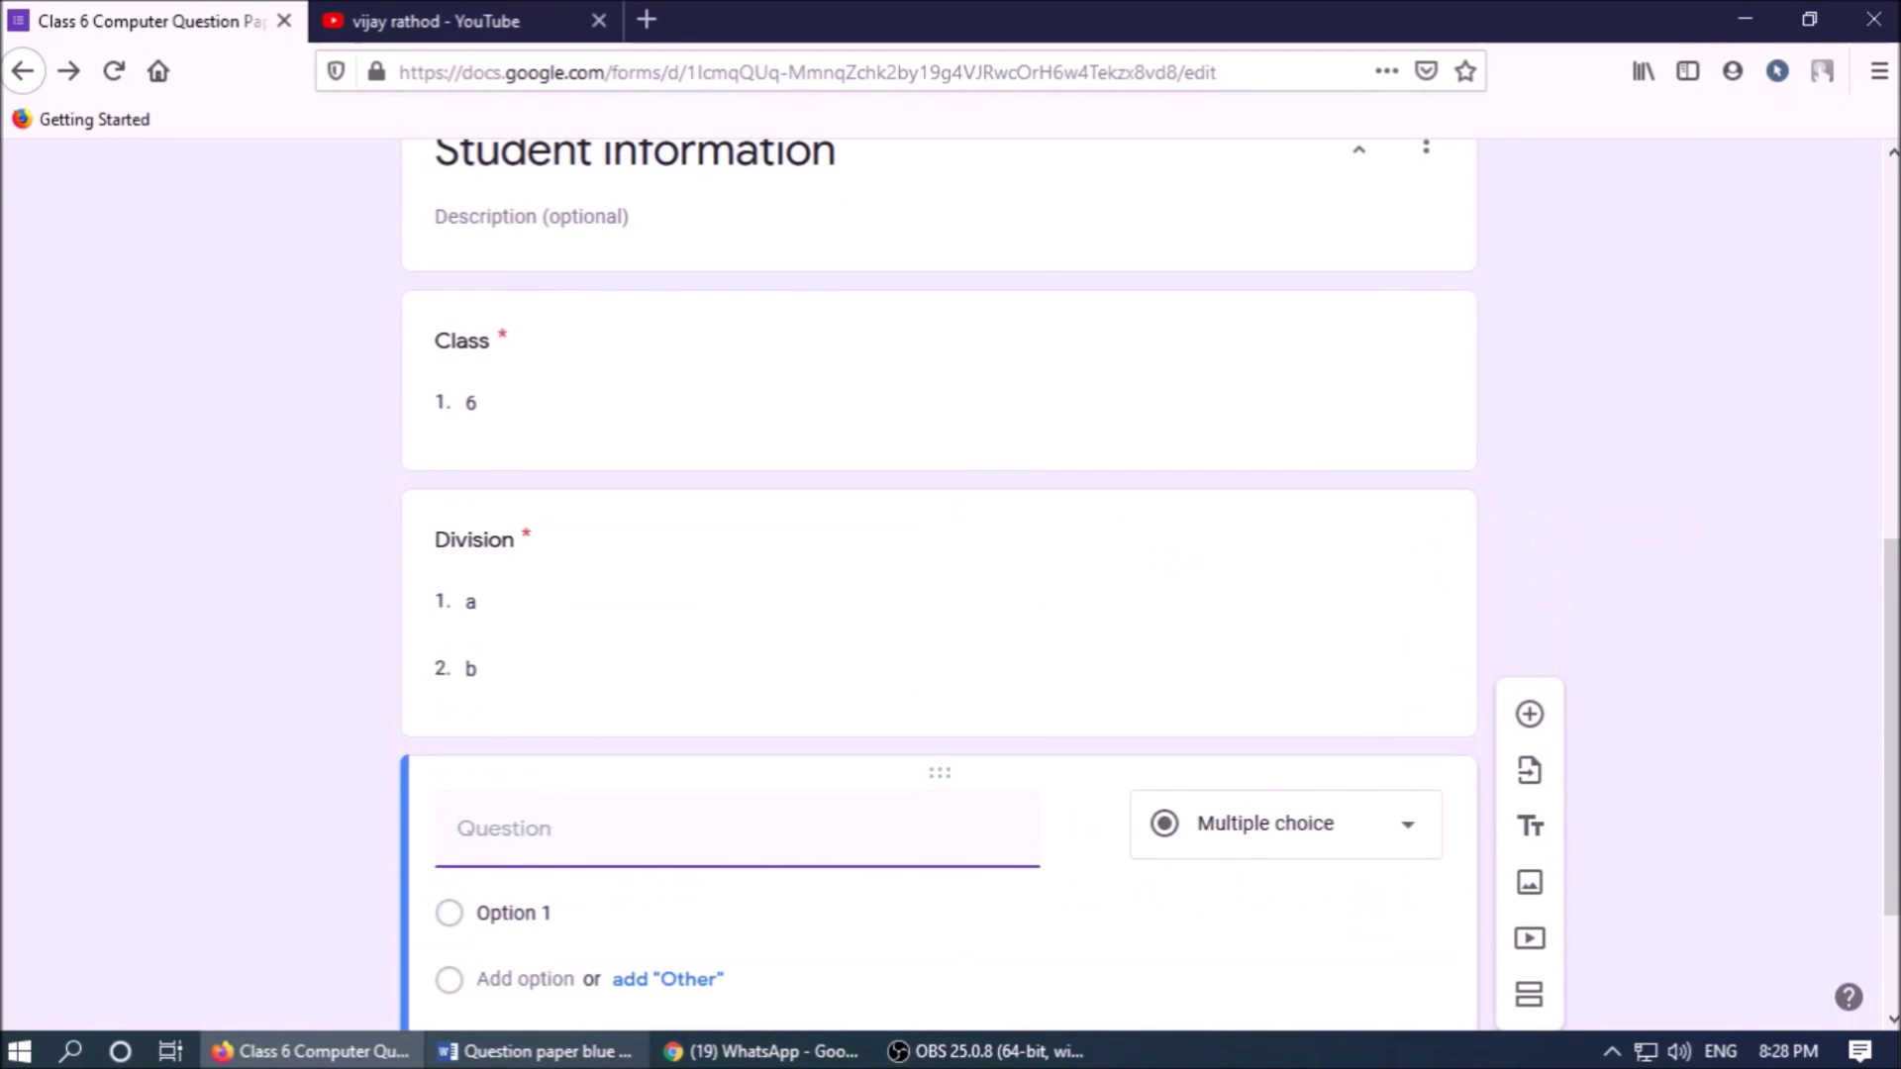
{"action": "left_click", "coordinate": [539, 1052]}
{"action": "key", "text": "Right"}
{"action": "key", "text": "Down"}
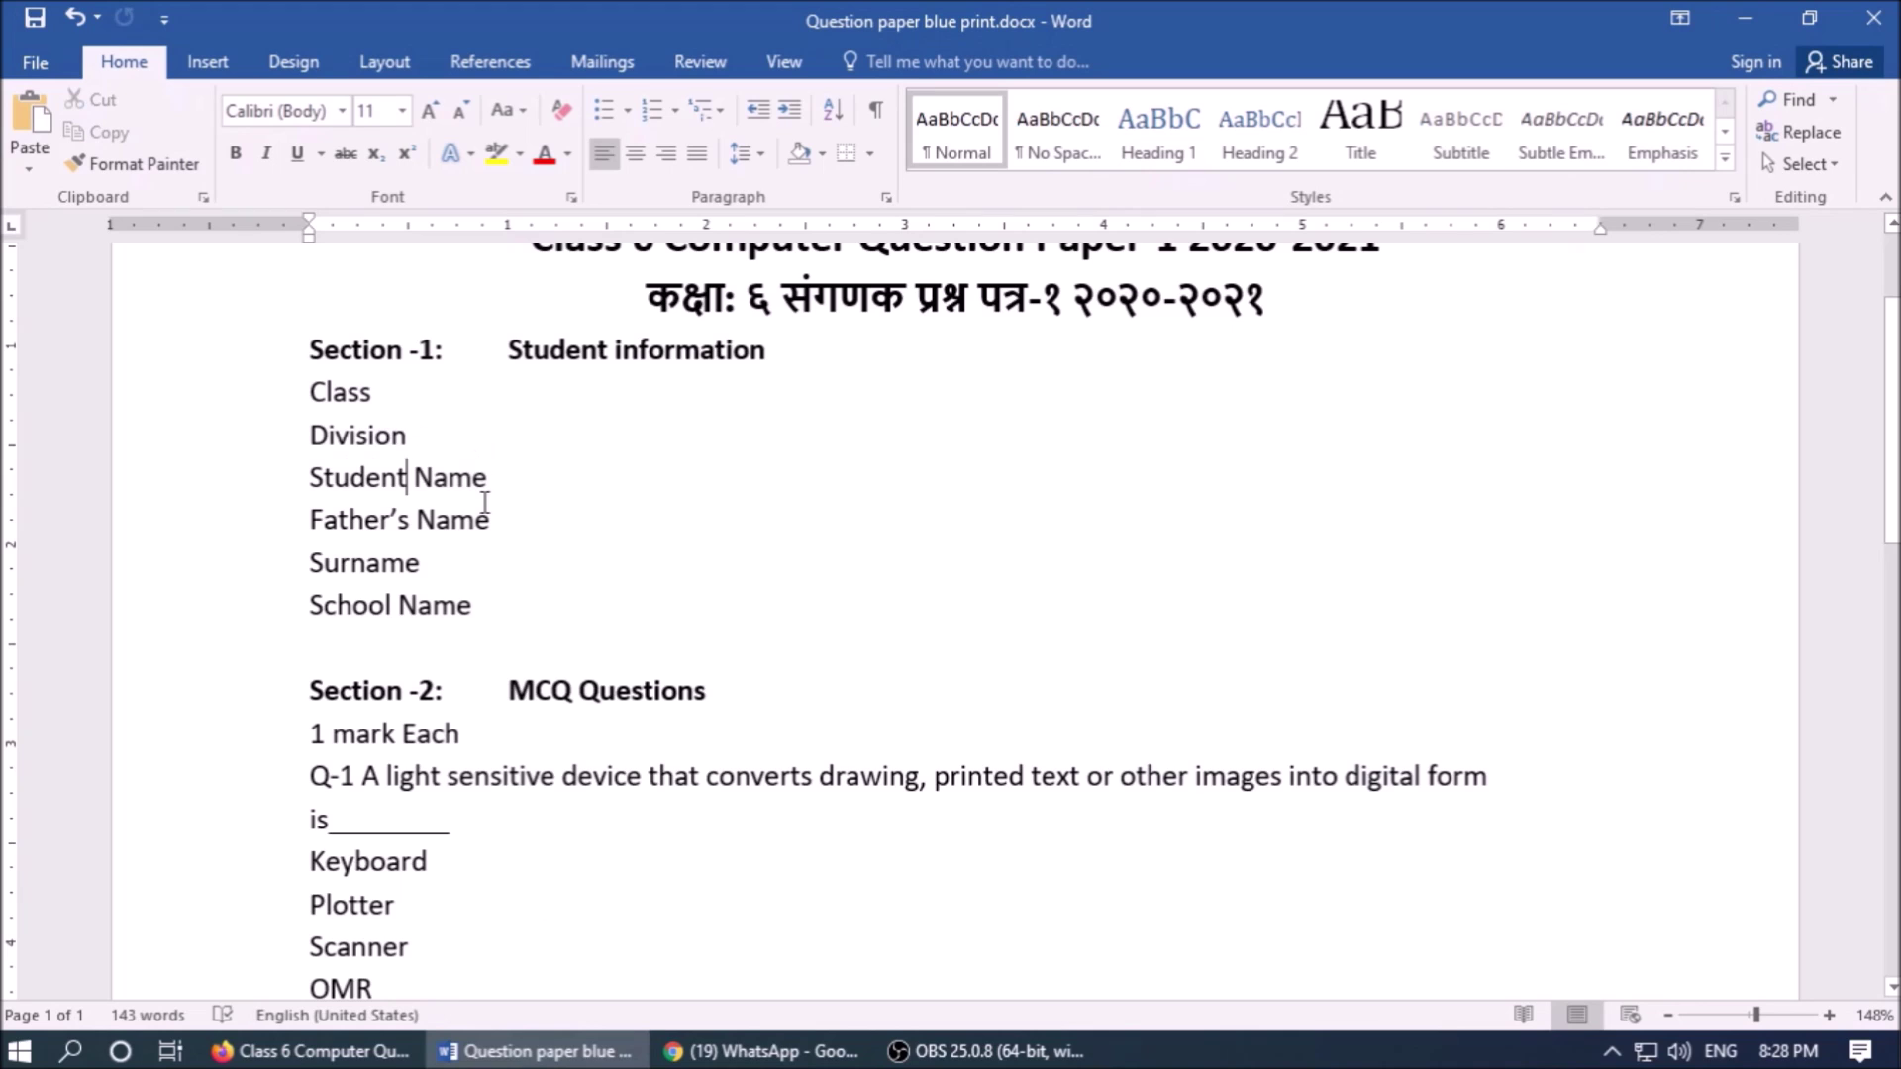
{"action": "key", "text": "Home"}
{"action": "key", "text": "shift+End"}
{"action": "key", "text": "ctrl+c"}
{"action": "left_click", "coordinate": [280, 1050]}
{"action": "left_click", "coordinate": [683, 830]}
{"action": "key", "text": "ctrl+v"}
- Change the Student Name question to a short answer and make it required
{"action": "left_click", "coordinate": [1208, 853]}
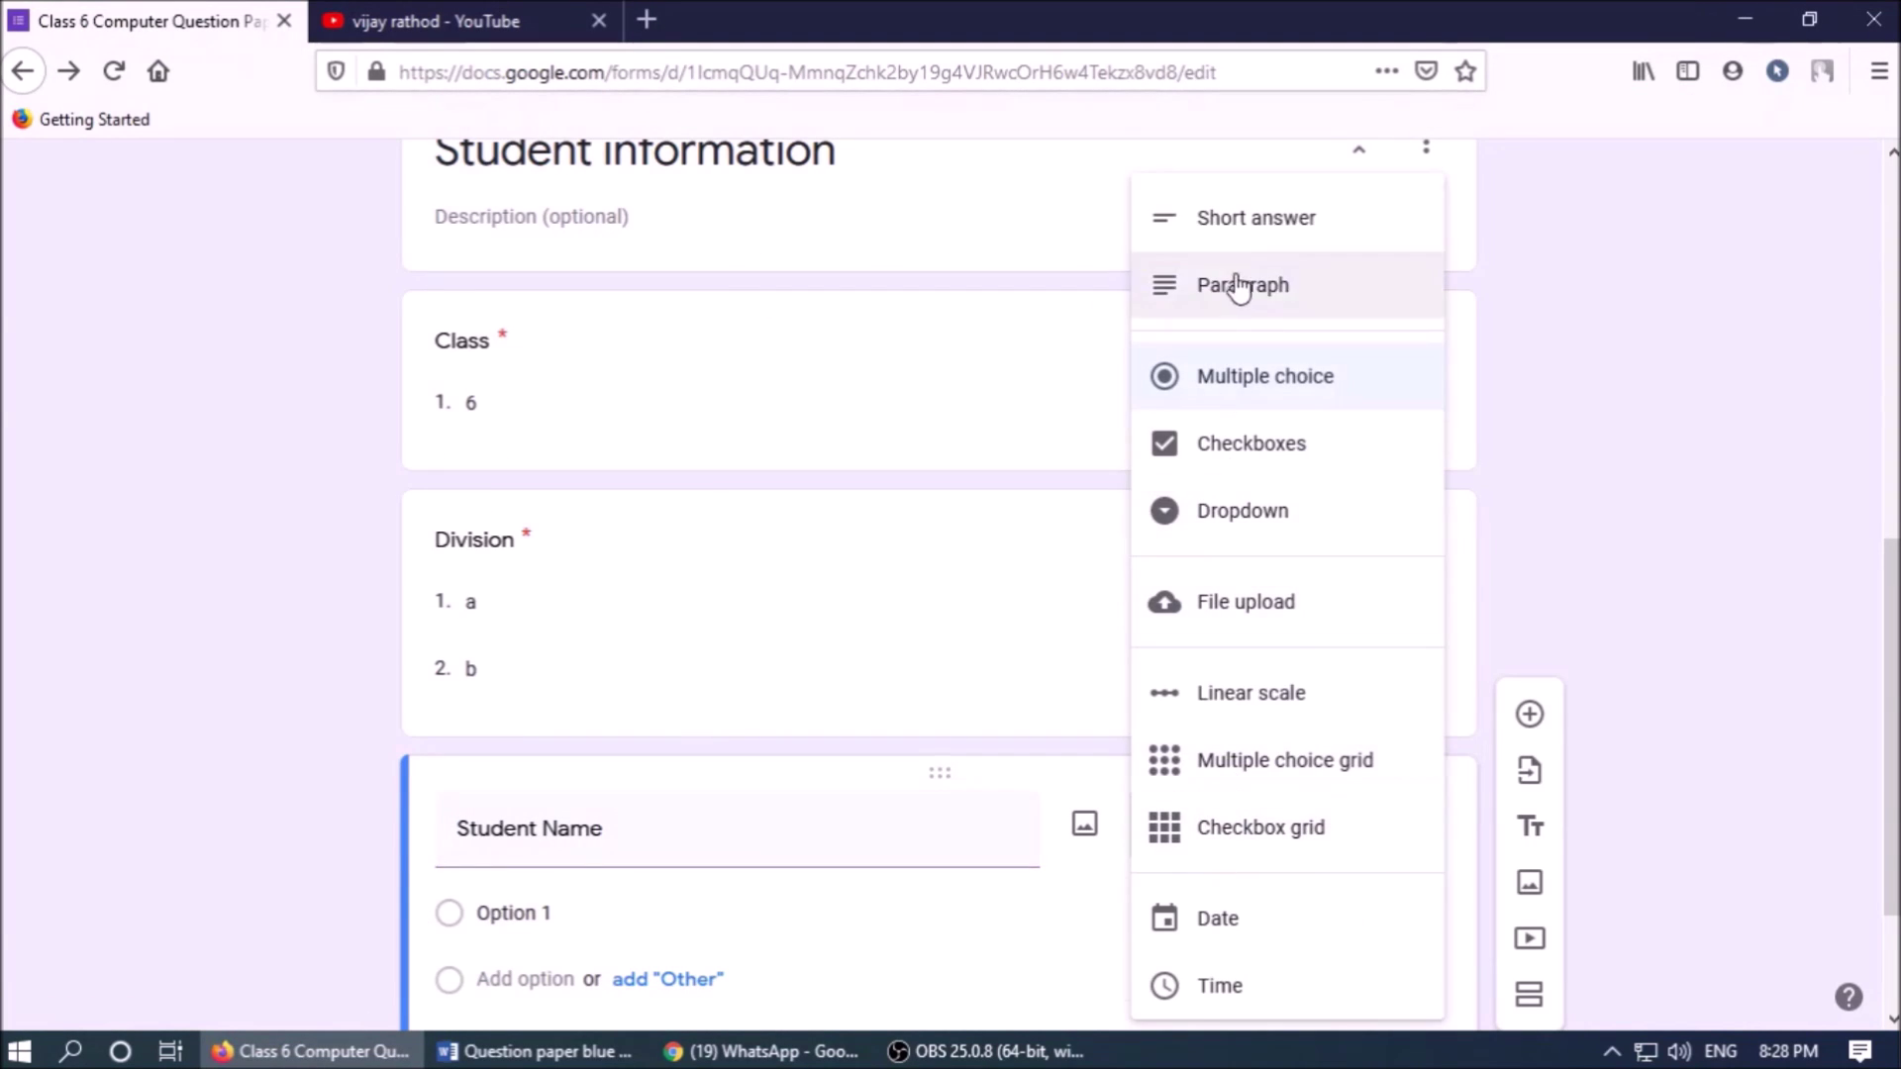
{"action": "left_click", "coordinate": [1244, 234]}
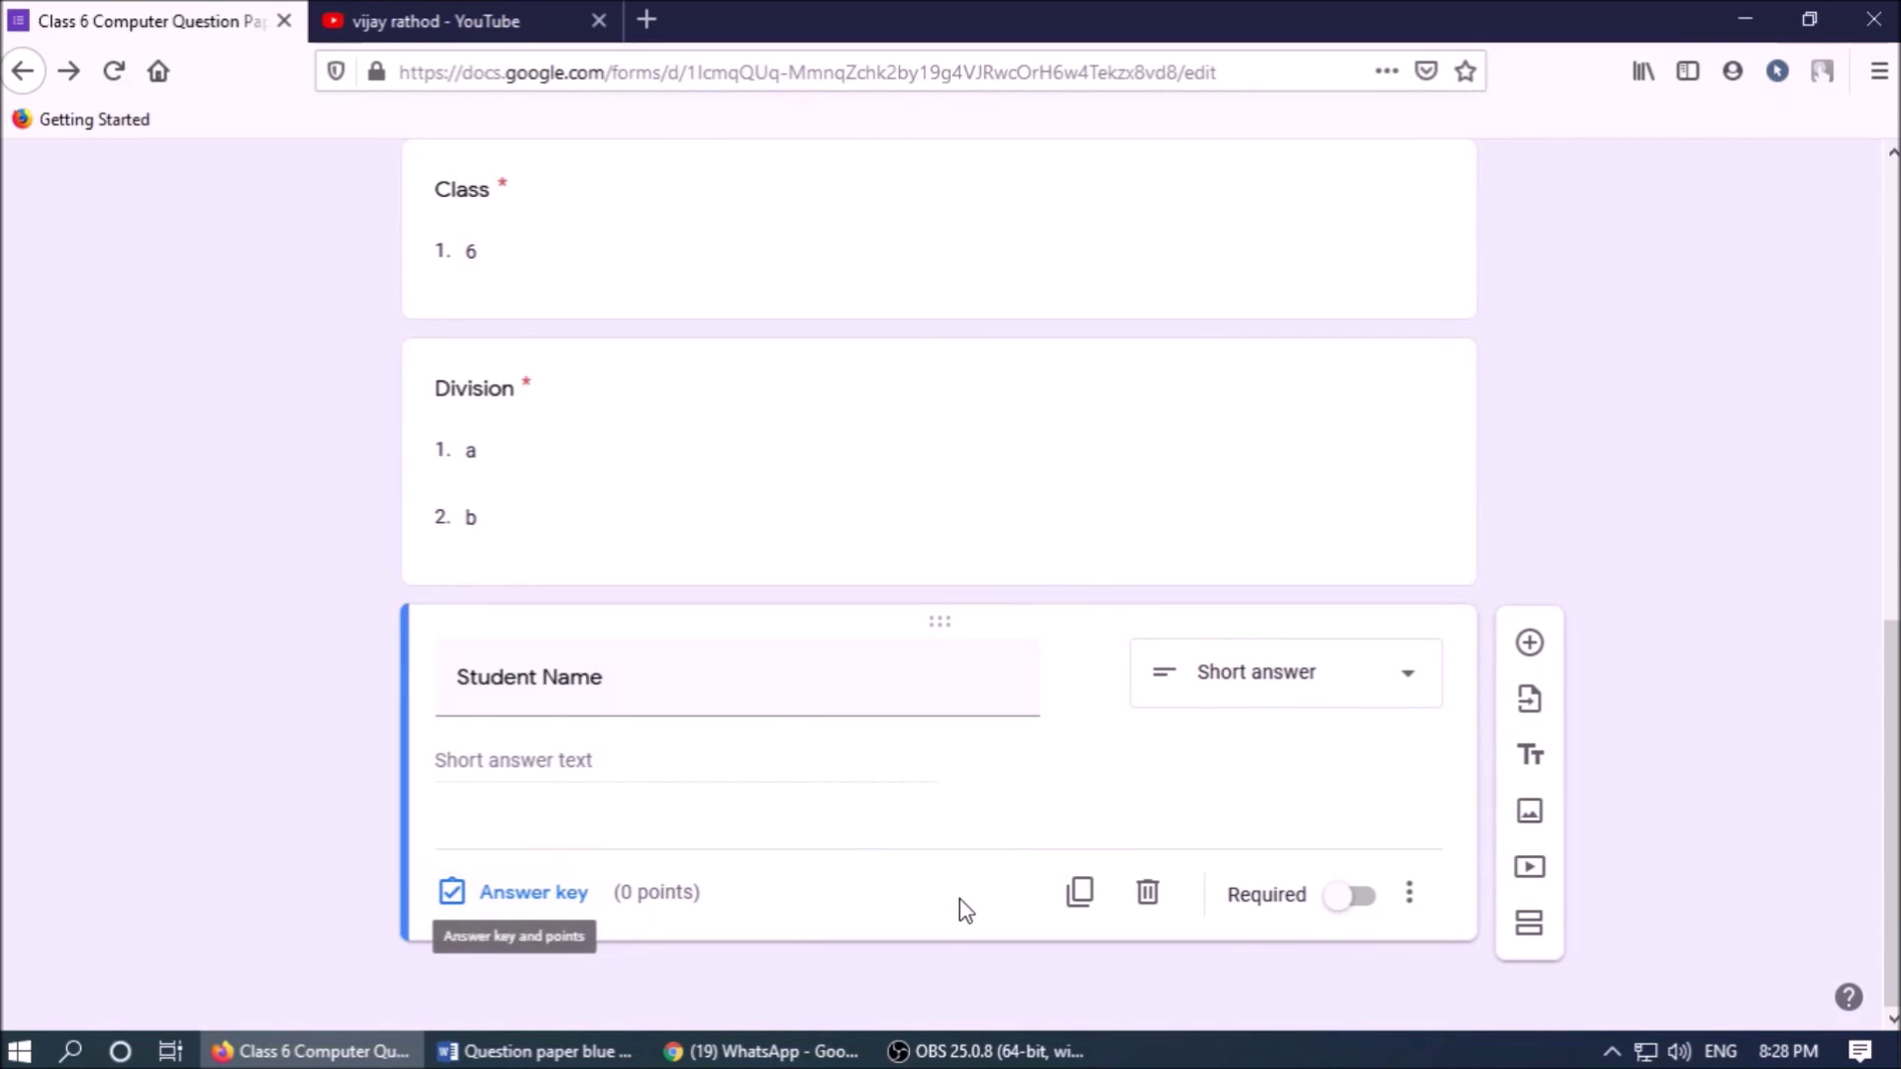
{"action": "left_click", "coordinate": [1370, 914]}
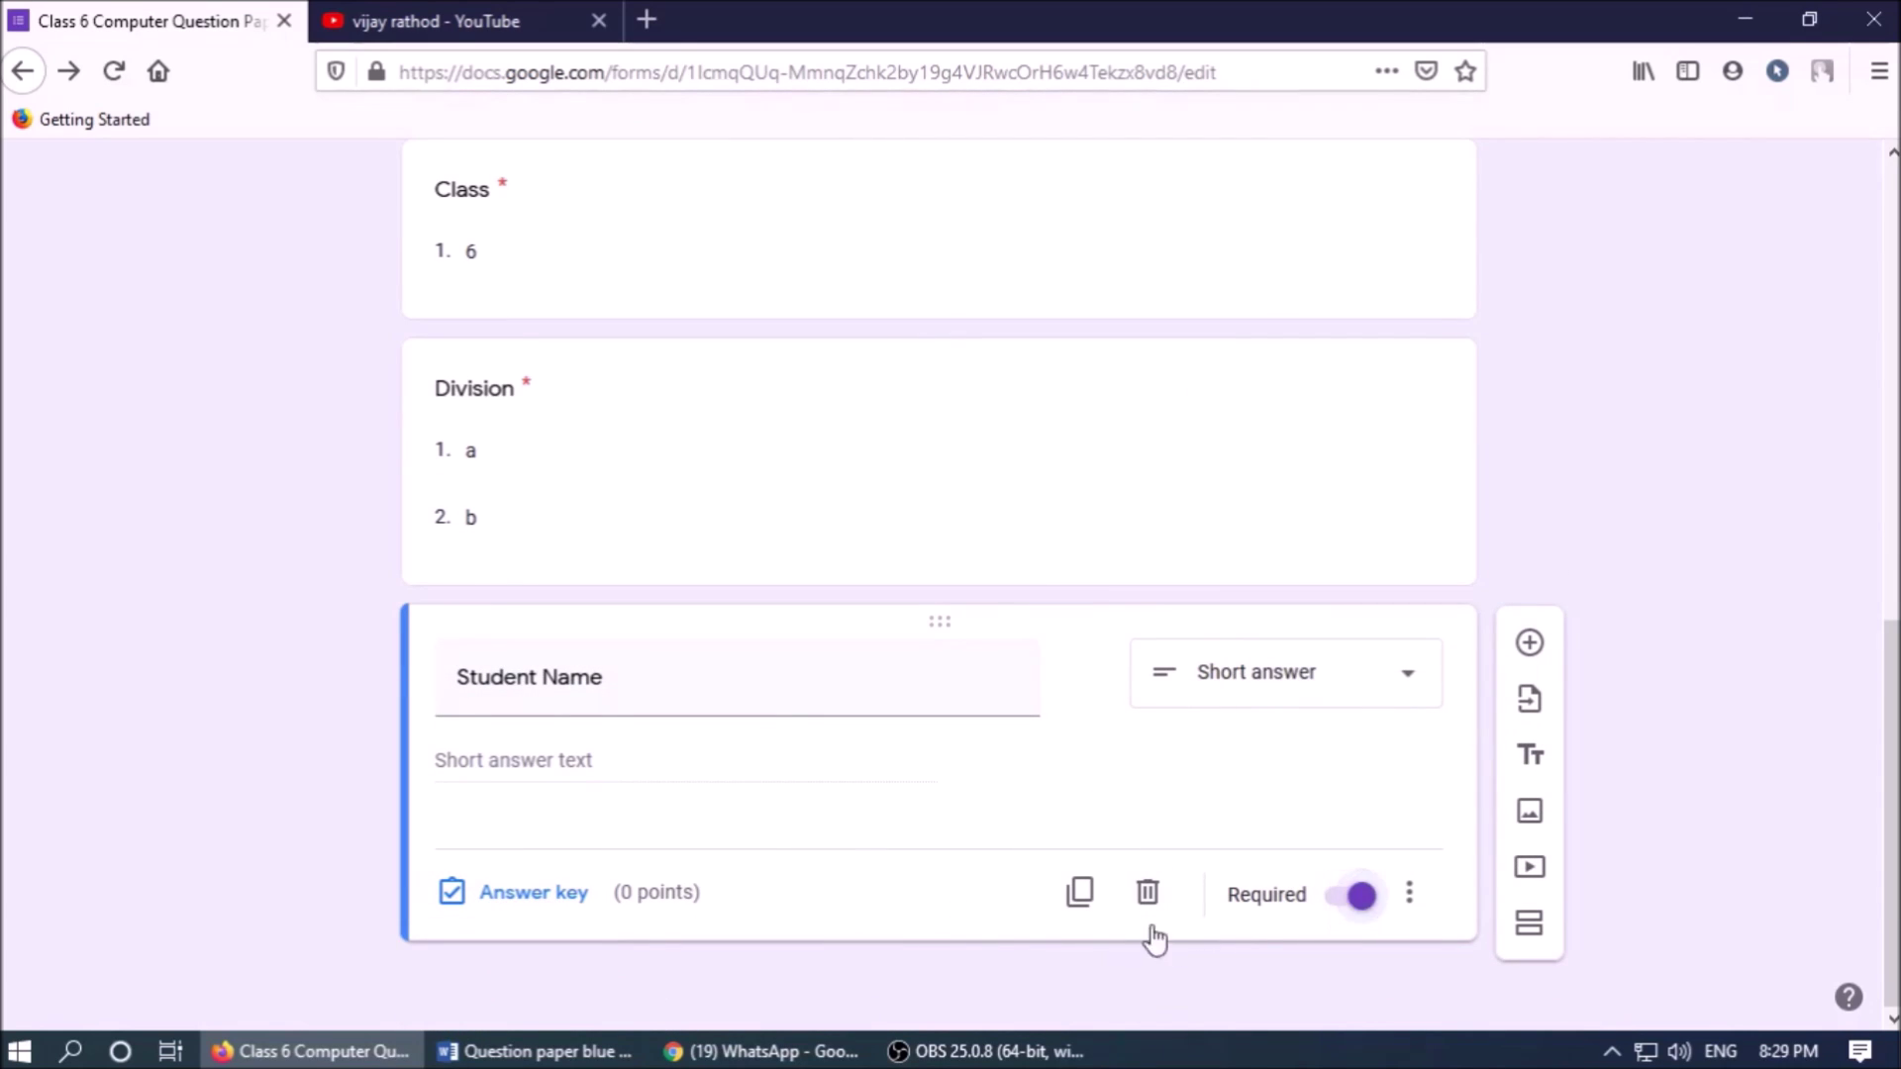
- Duplicate the Student Name question and title the copy "Father's Name", copied from the Word blueprint
{"action": "left_click", "coordinate": [1081, 894]}
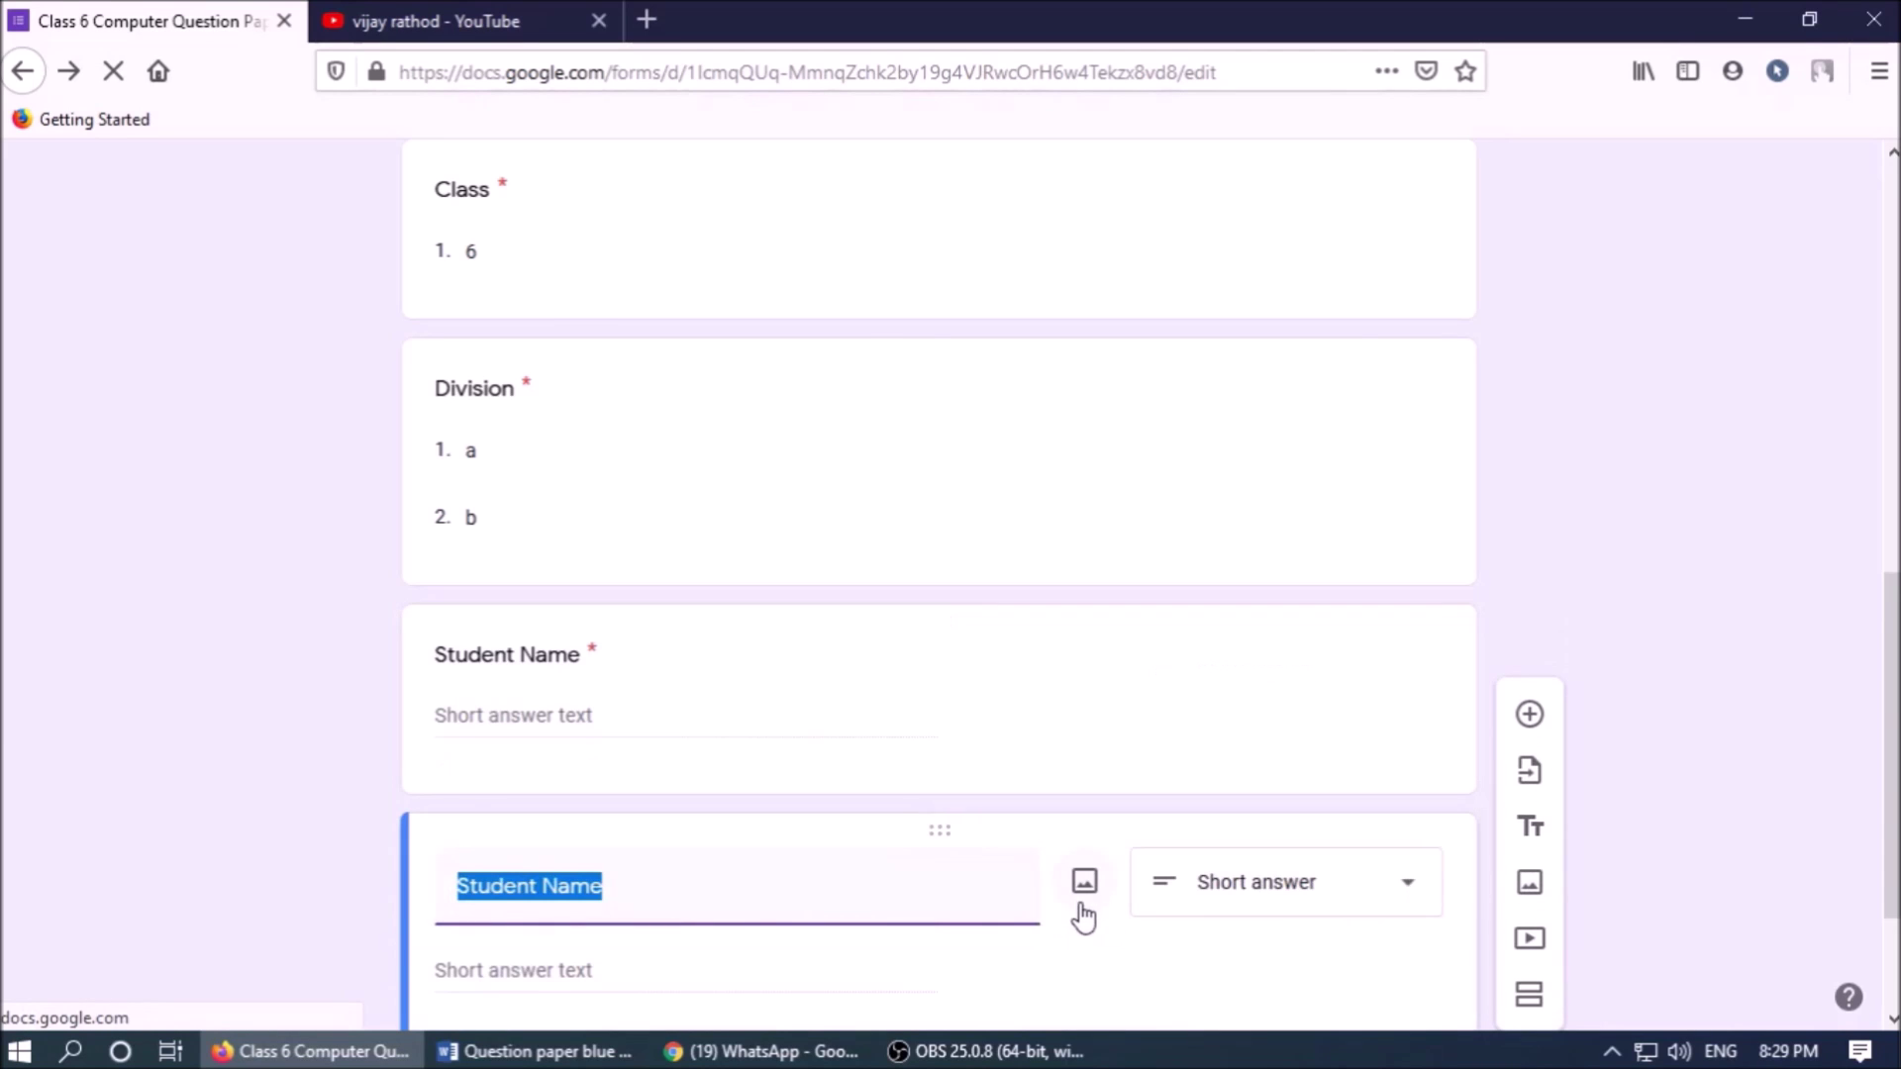
{"action": "left_click", "coordinate": [534, 1052]}
{"action": "left_click", "coordinate": [487, 520]}
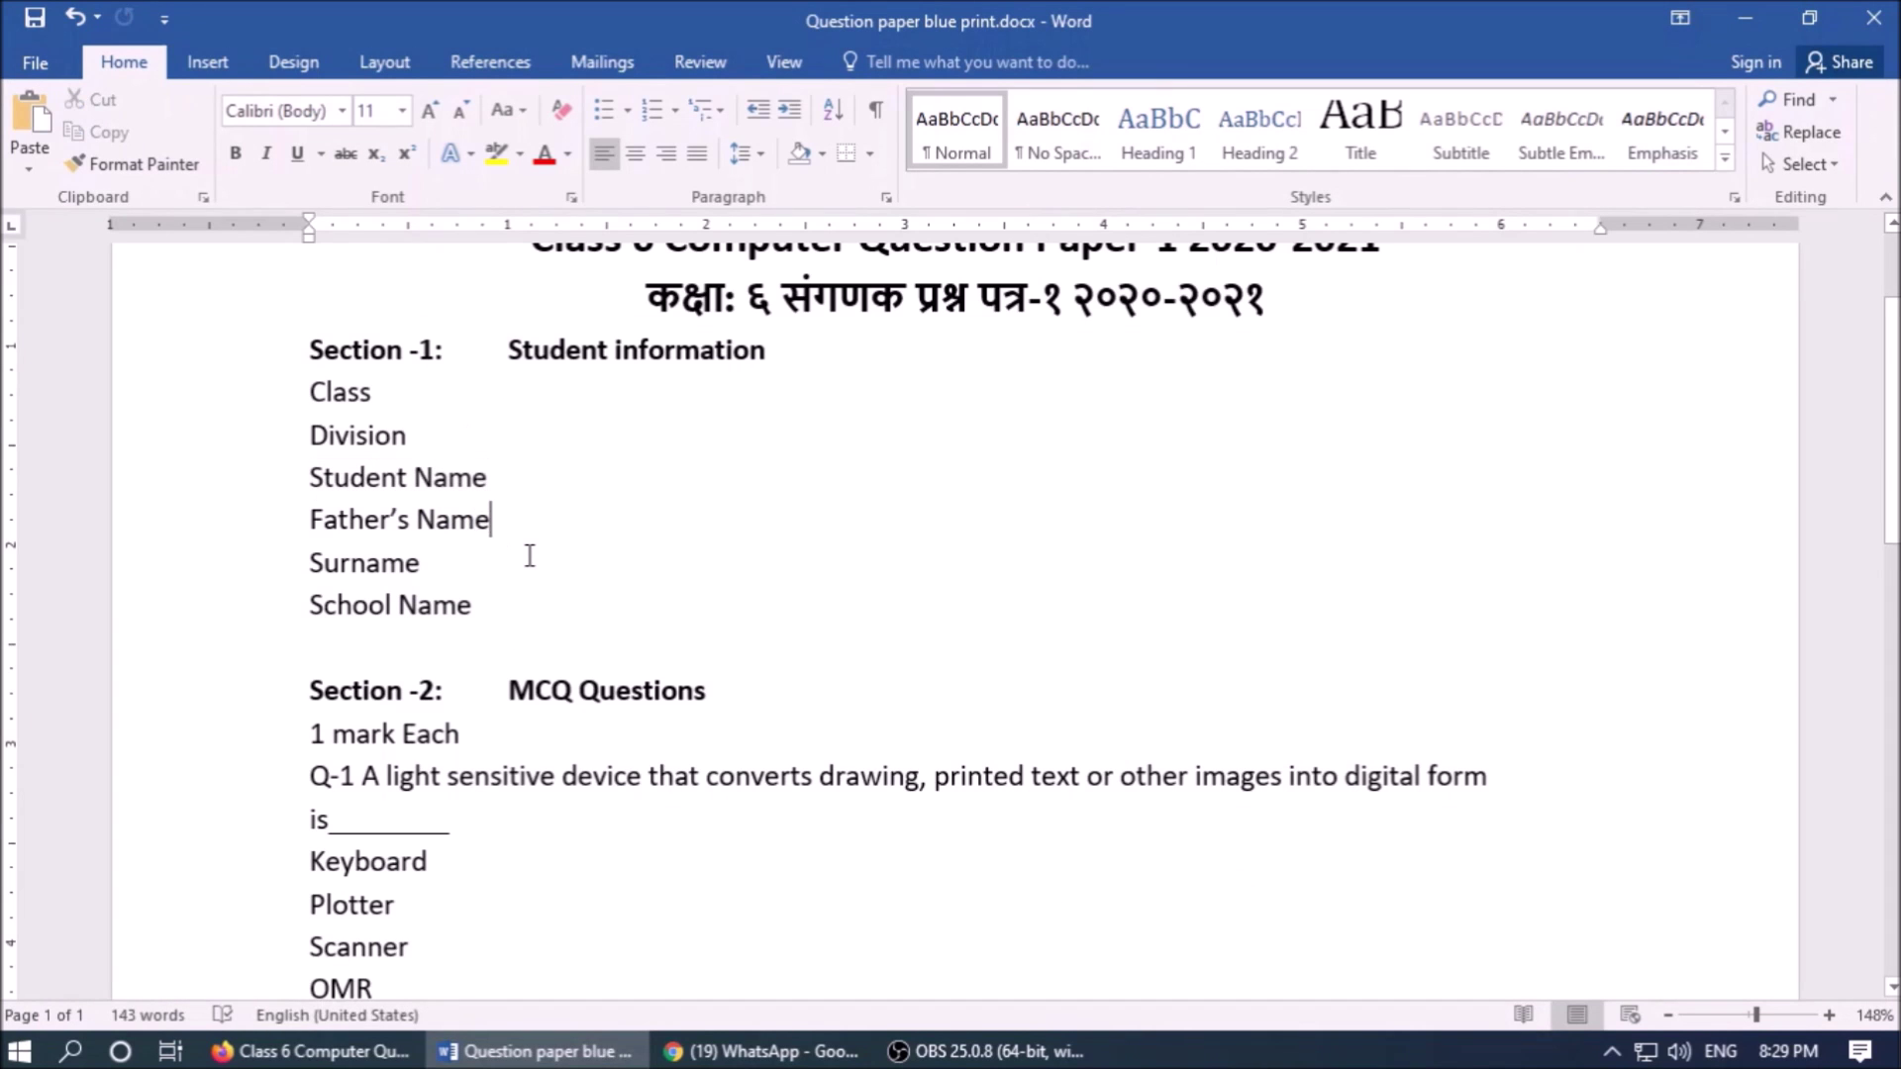
{"action": "triple_click", "coordinate": [490, 522]}
{"action": "left_click", "coordinate": [332, 1051]}
{"action": "key", "text": "ctrl+v"}
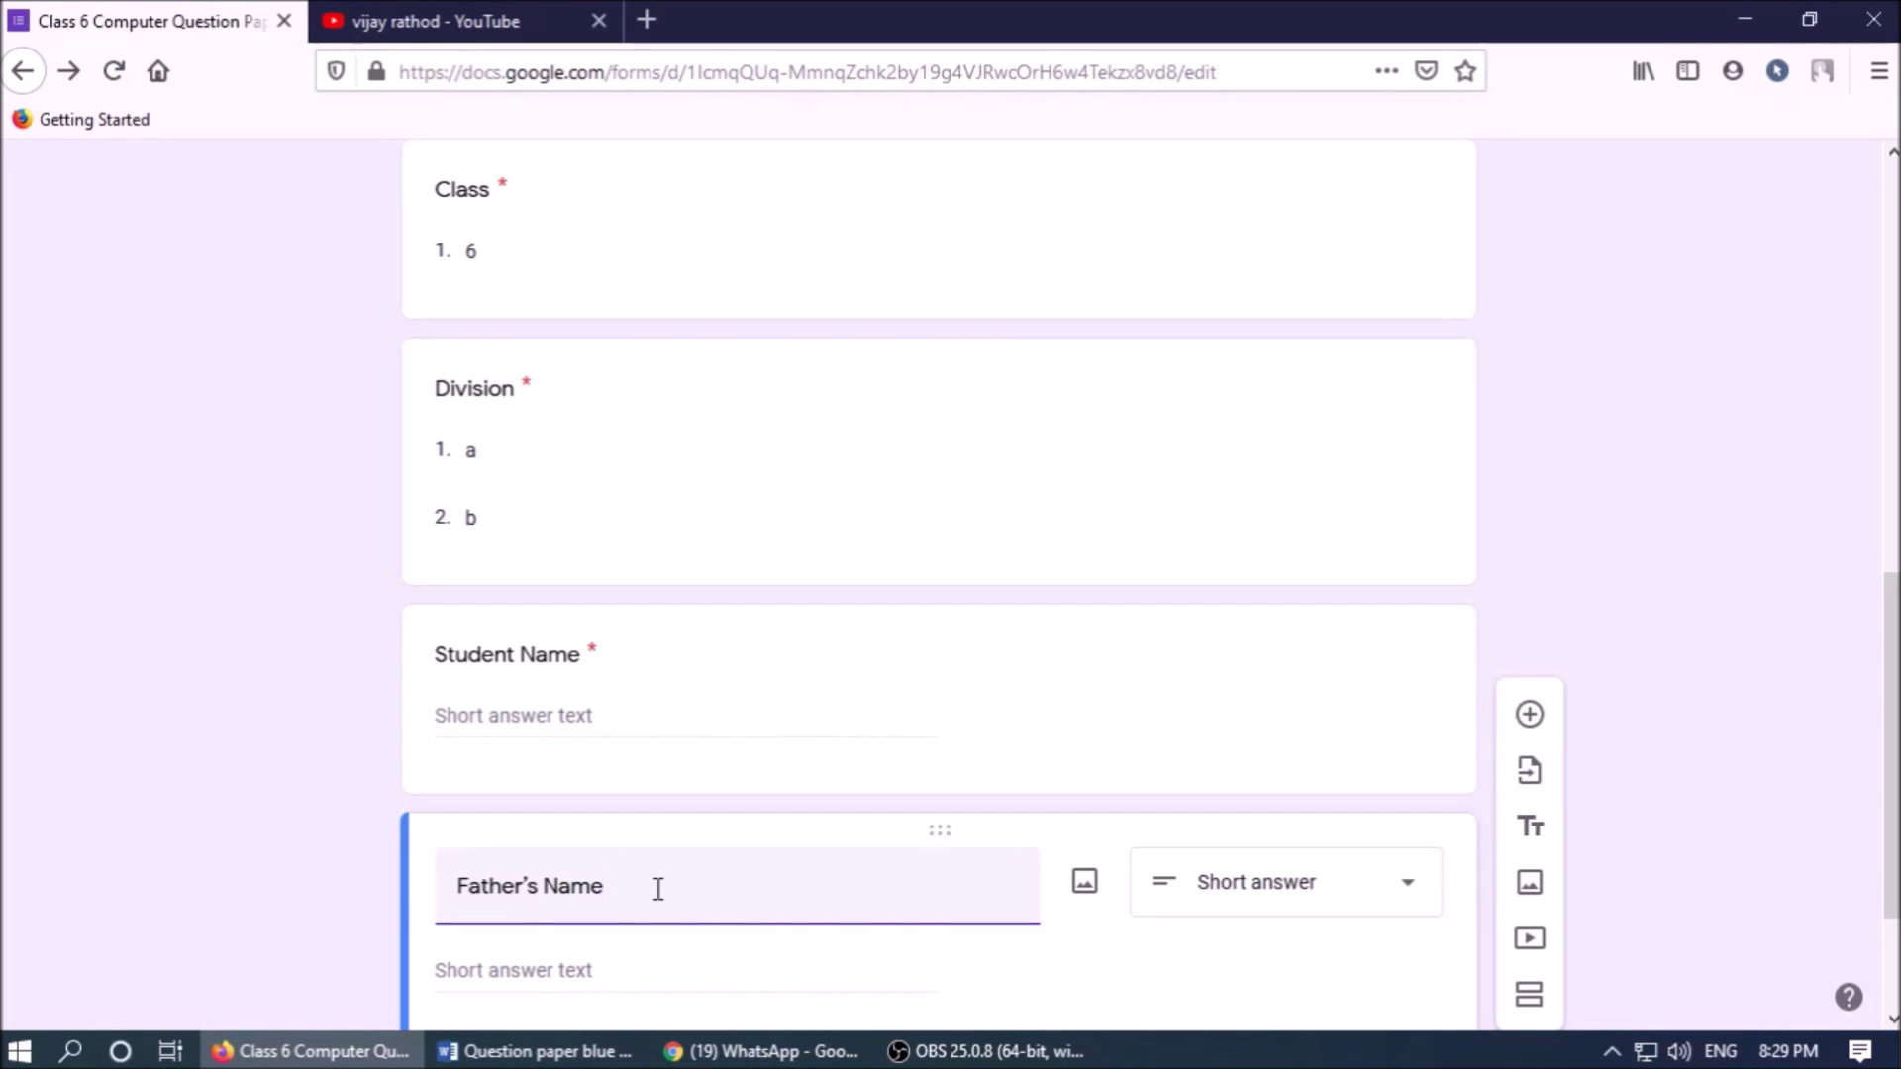
- Duplicate the Father's Name question and title the copy "Surname", copied from the Word blueprint
{"action": "scroll", "coordinate": [675, 921], "scroll_direction": "down", "scroll_amount": 2}
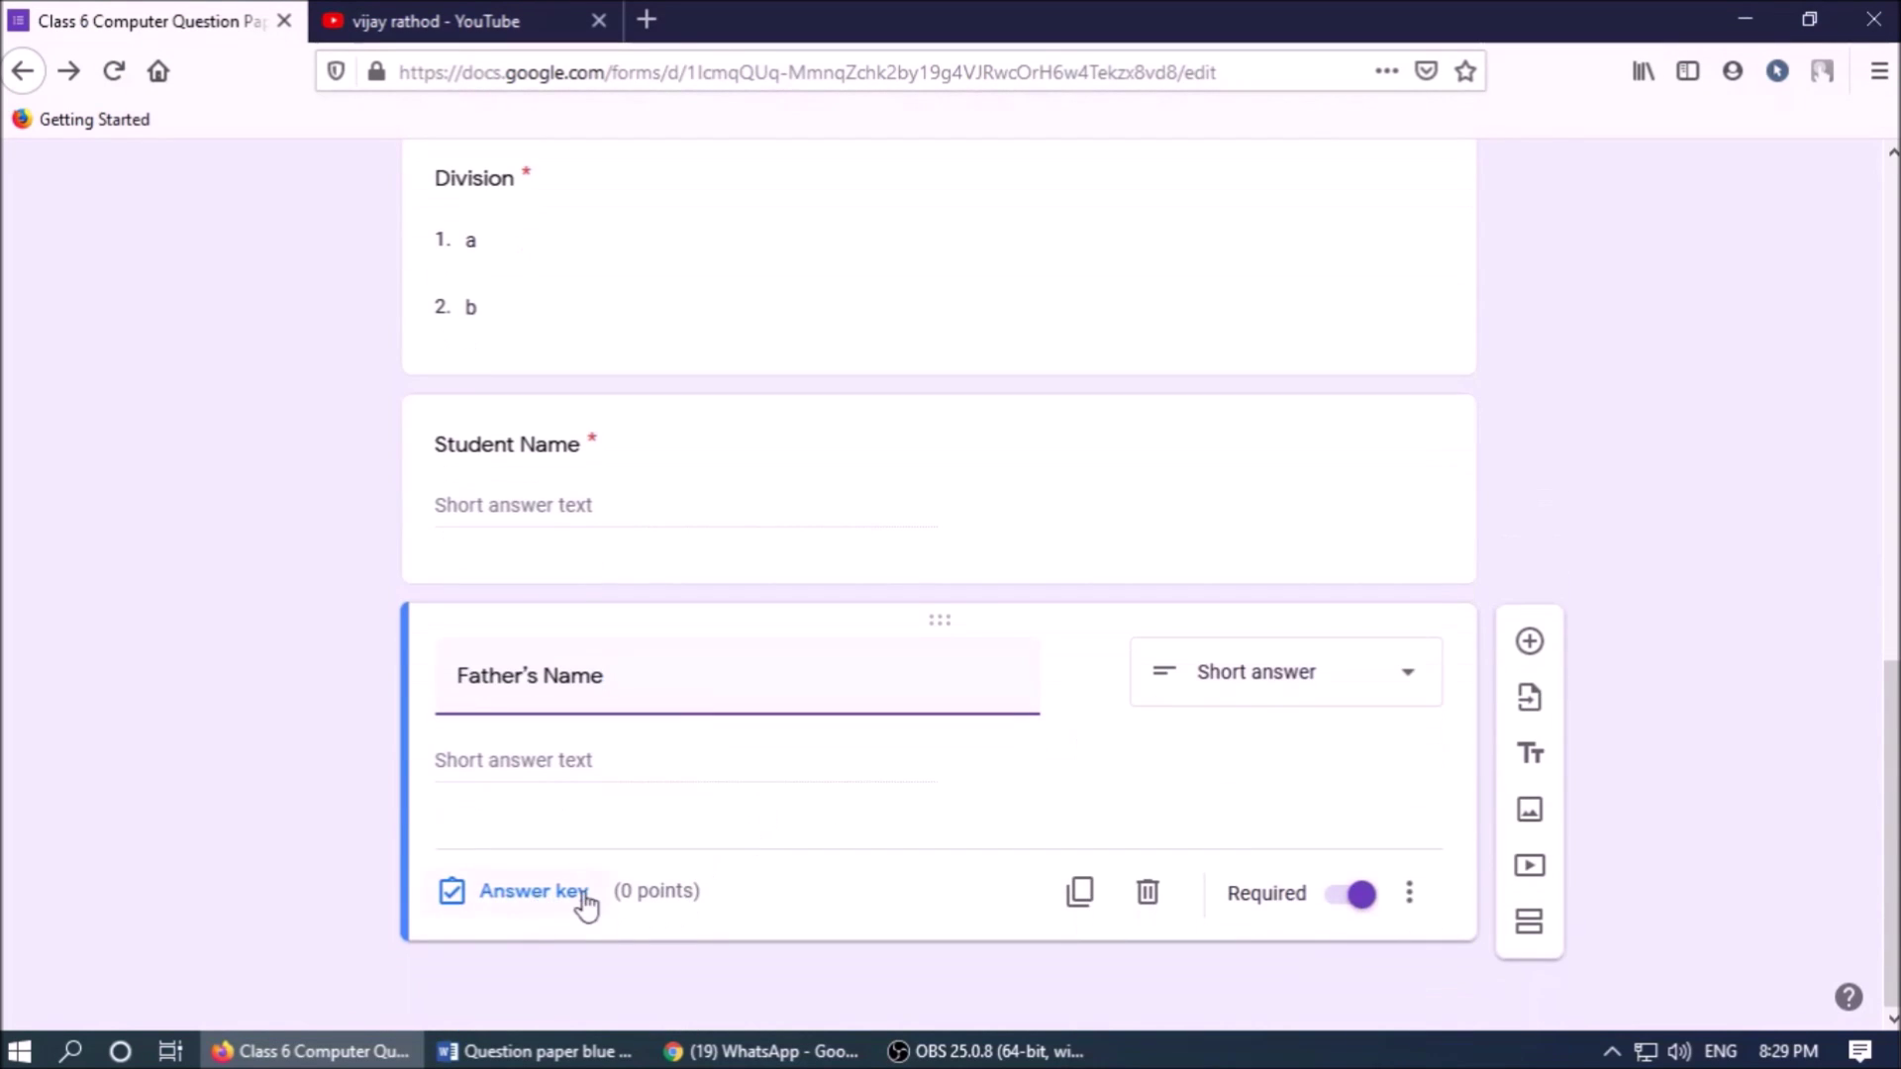
{"action": "left_click", "coordinate": [1080, 894]}
{"action": "left_click", "coordinate": [534, 1052]}
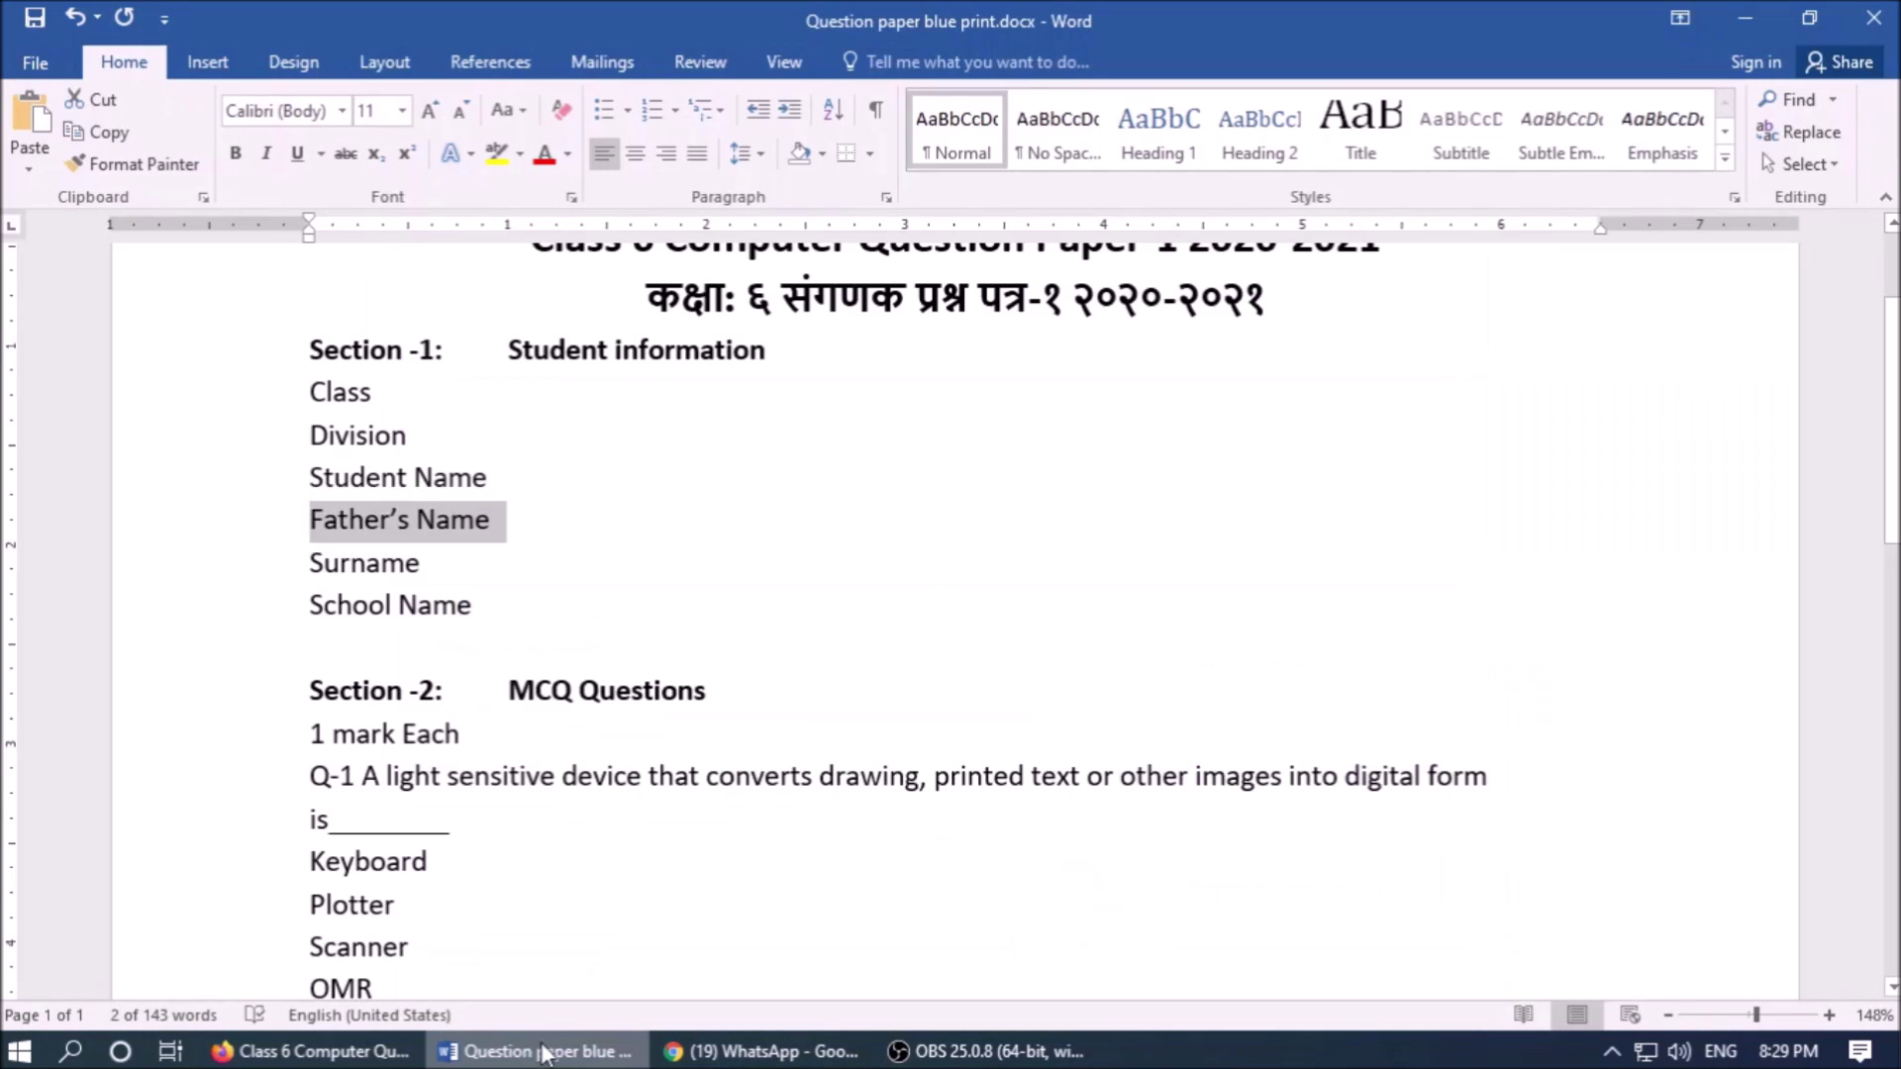
{"action": "left_click", "coordinate": [466, 575]}
{"action": "double_click", "coordinate": [466, 576]}
{"action": "key", "text": "ctrl+c"}
{"action": "left_click", "coordinate": [310, 1051]}
{"action": "key", "text": "ctrl+v"}
- Copy "School Name" from the Word blueprint and use it as the title of a duplicate of the Surname question
{"action": "scroll", "coordinate": [693, 930], "scroll_direction": "down", "scroll_amount": 3}
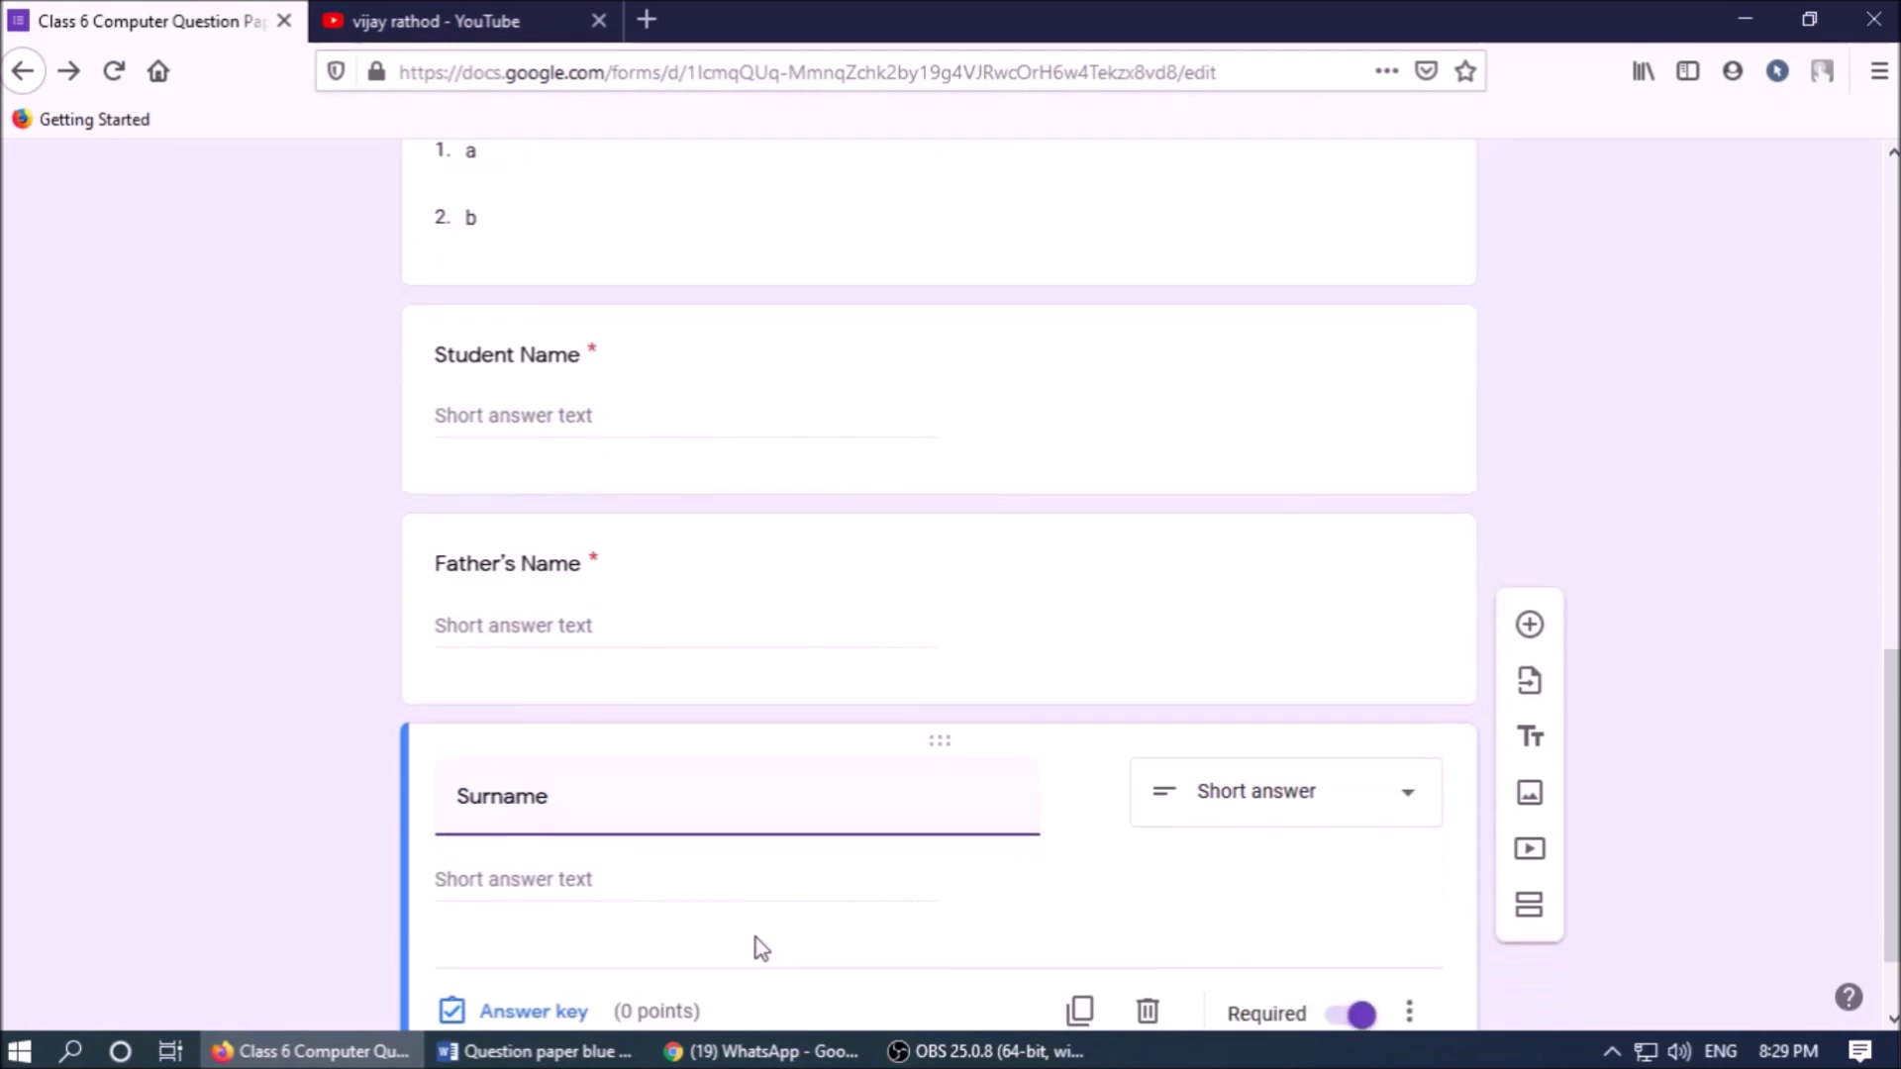
{"action": "left_click", "coordinate": [535, 1052]}
{"action": "left_click", "coordinate": [486, 630]}
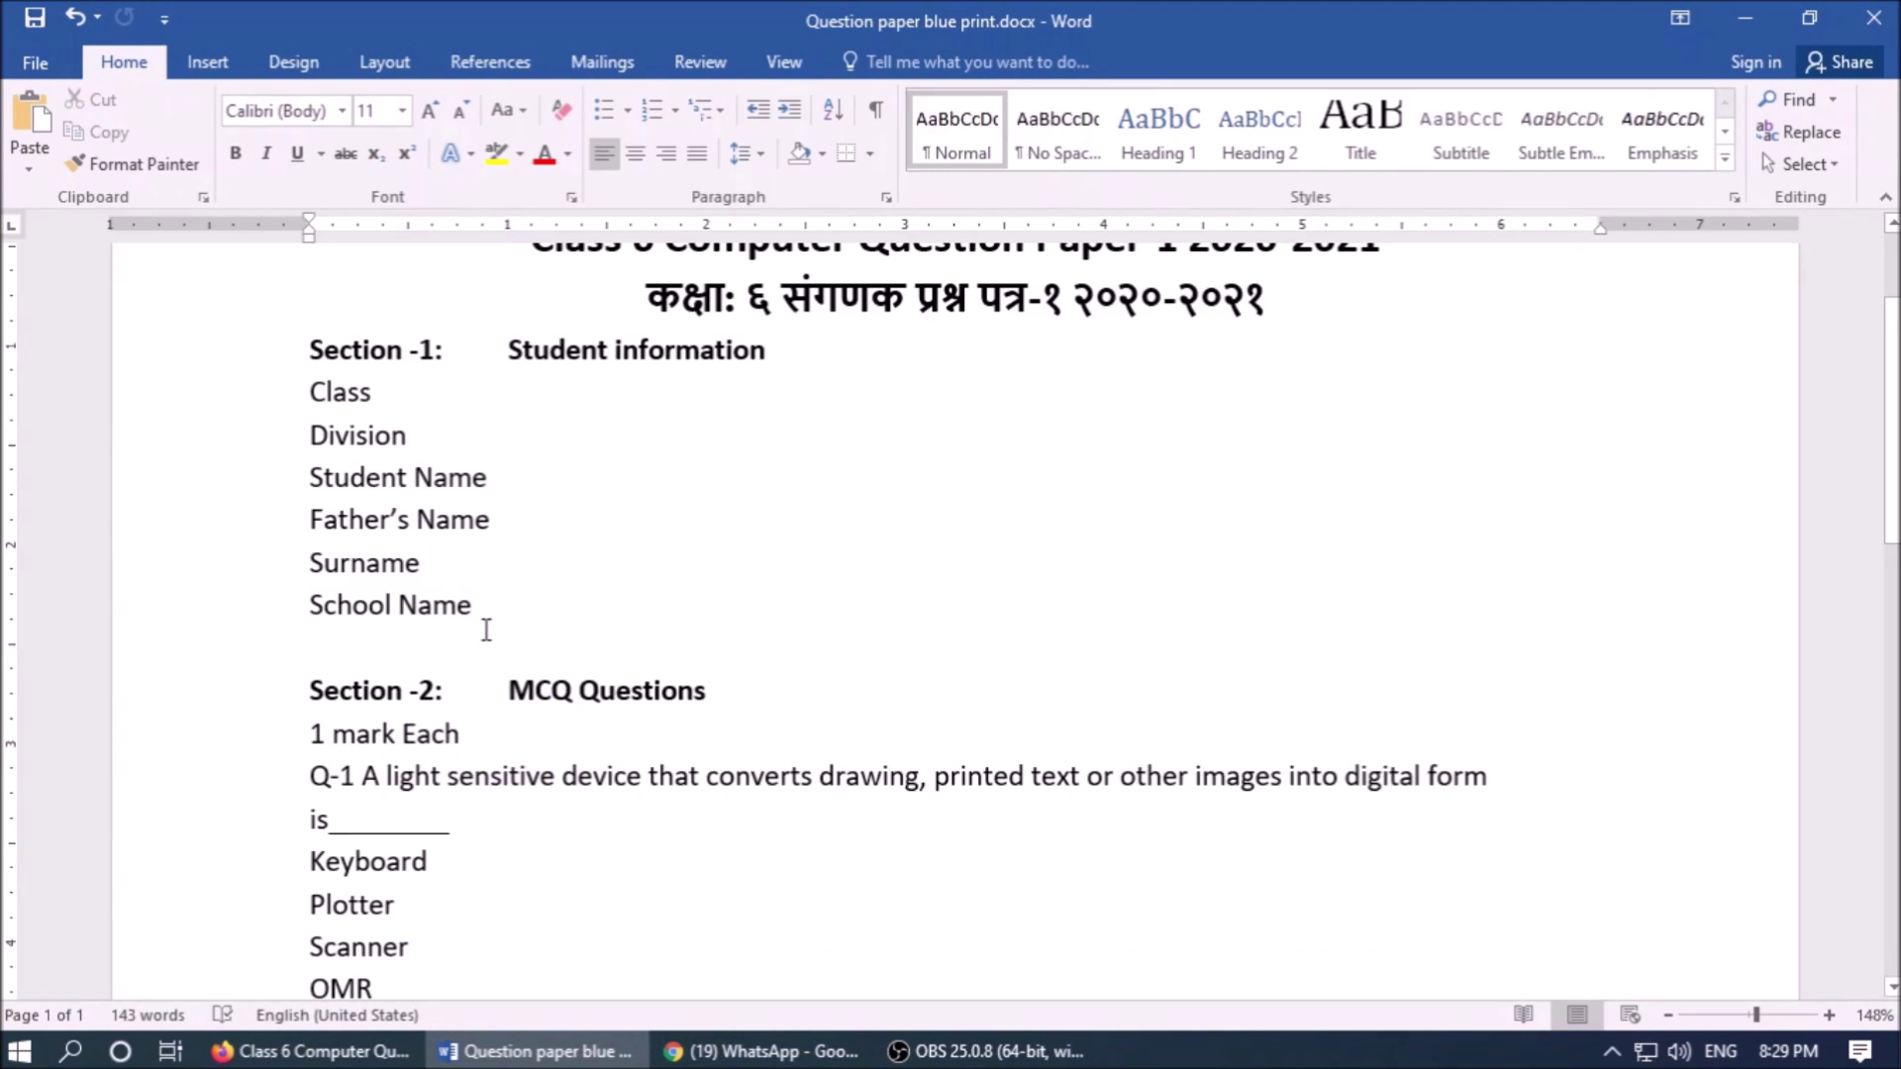
{"action": "triple_click", "coordinate": [487, 630]}
{"action": "left_click", "coordinate": [310, 1051]}
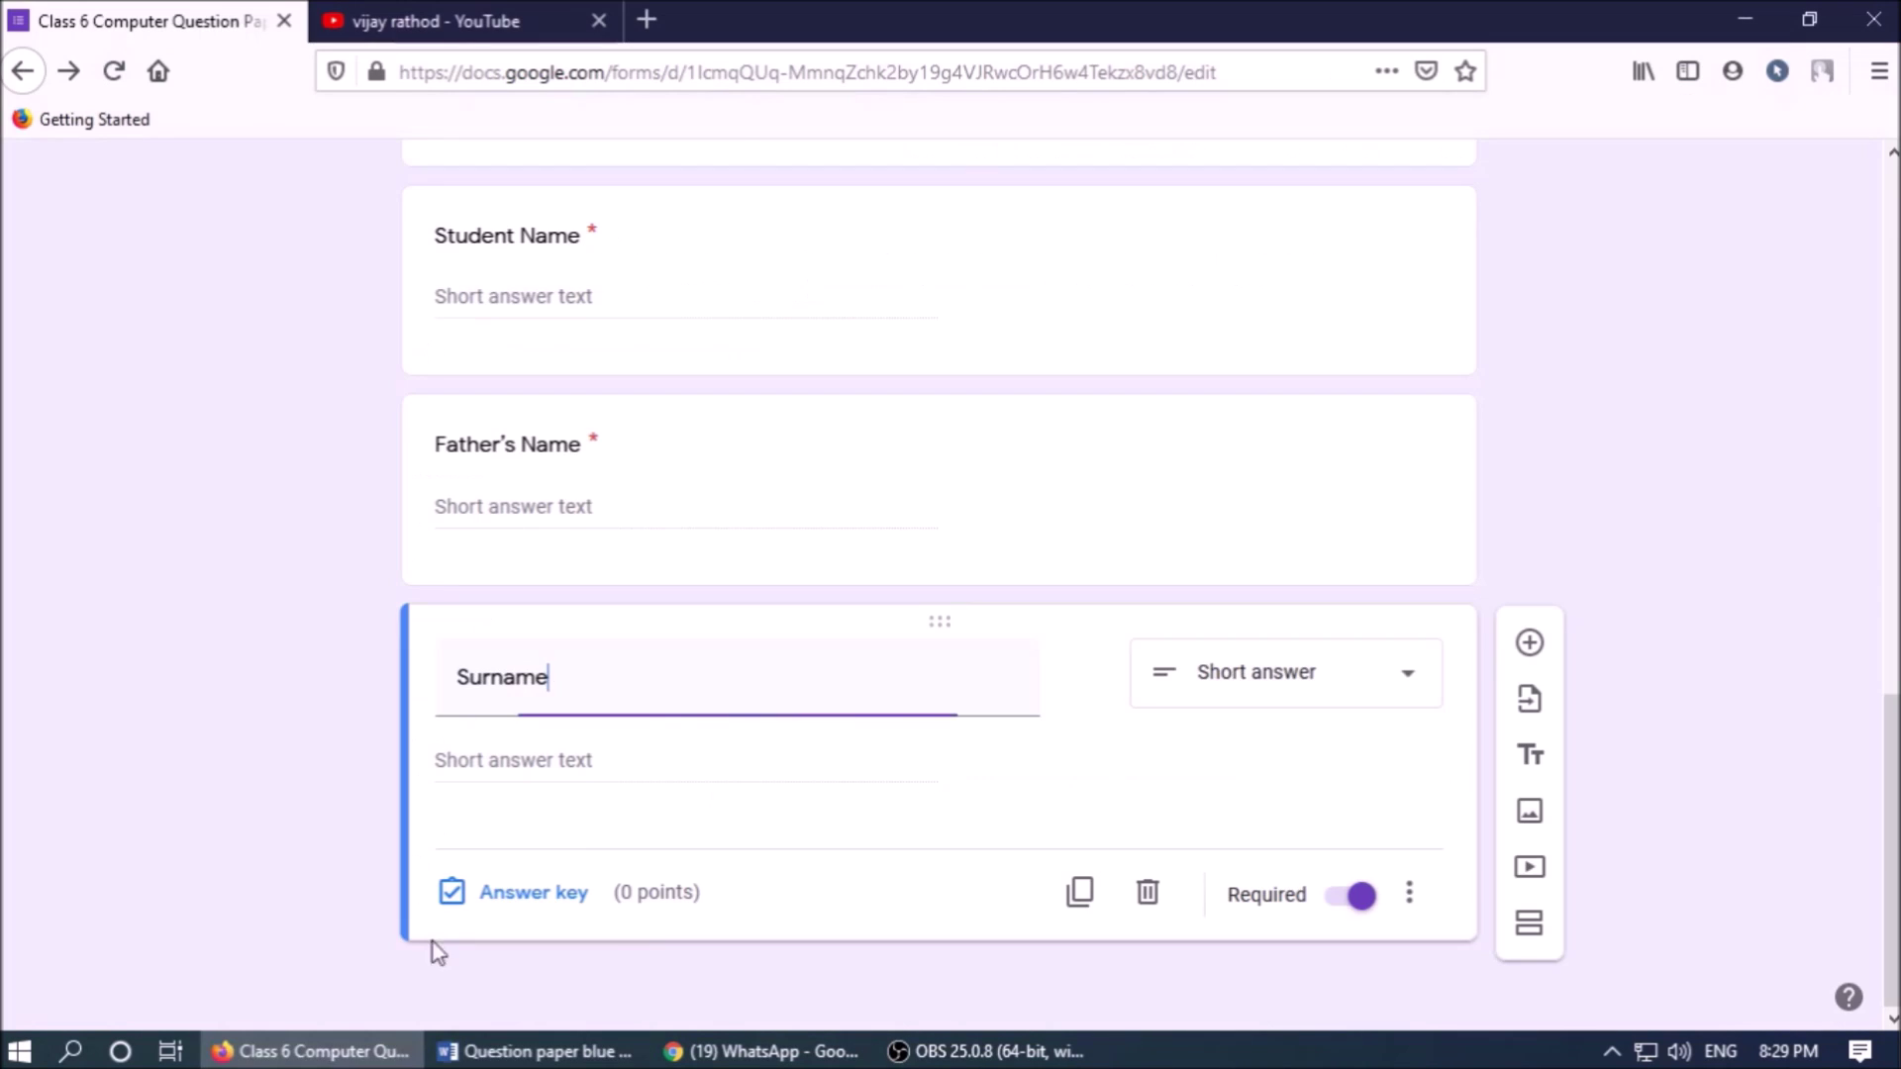
{"action": "left_click", "coordinate": [1078, 899]}
{"action": "key", "text": "ctrl+v"}
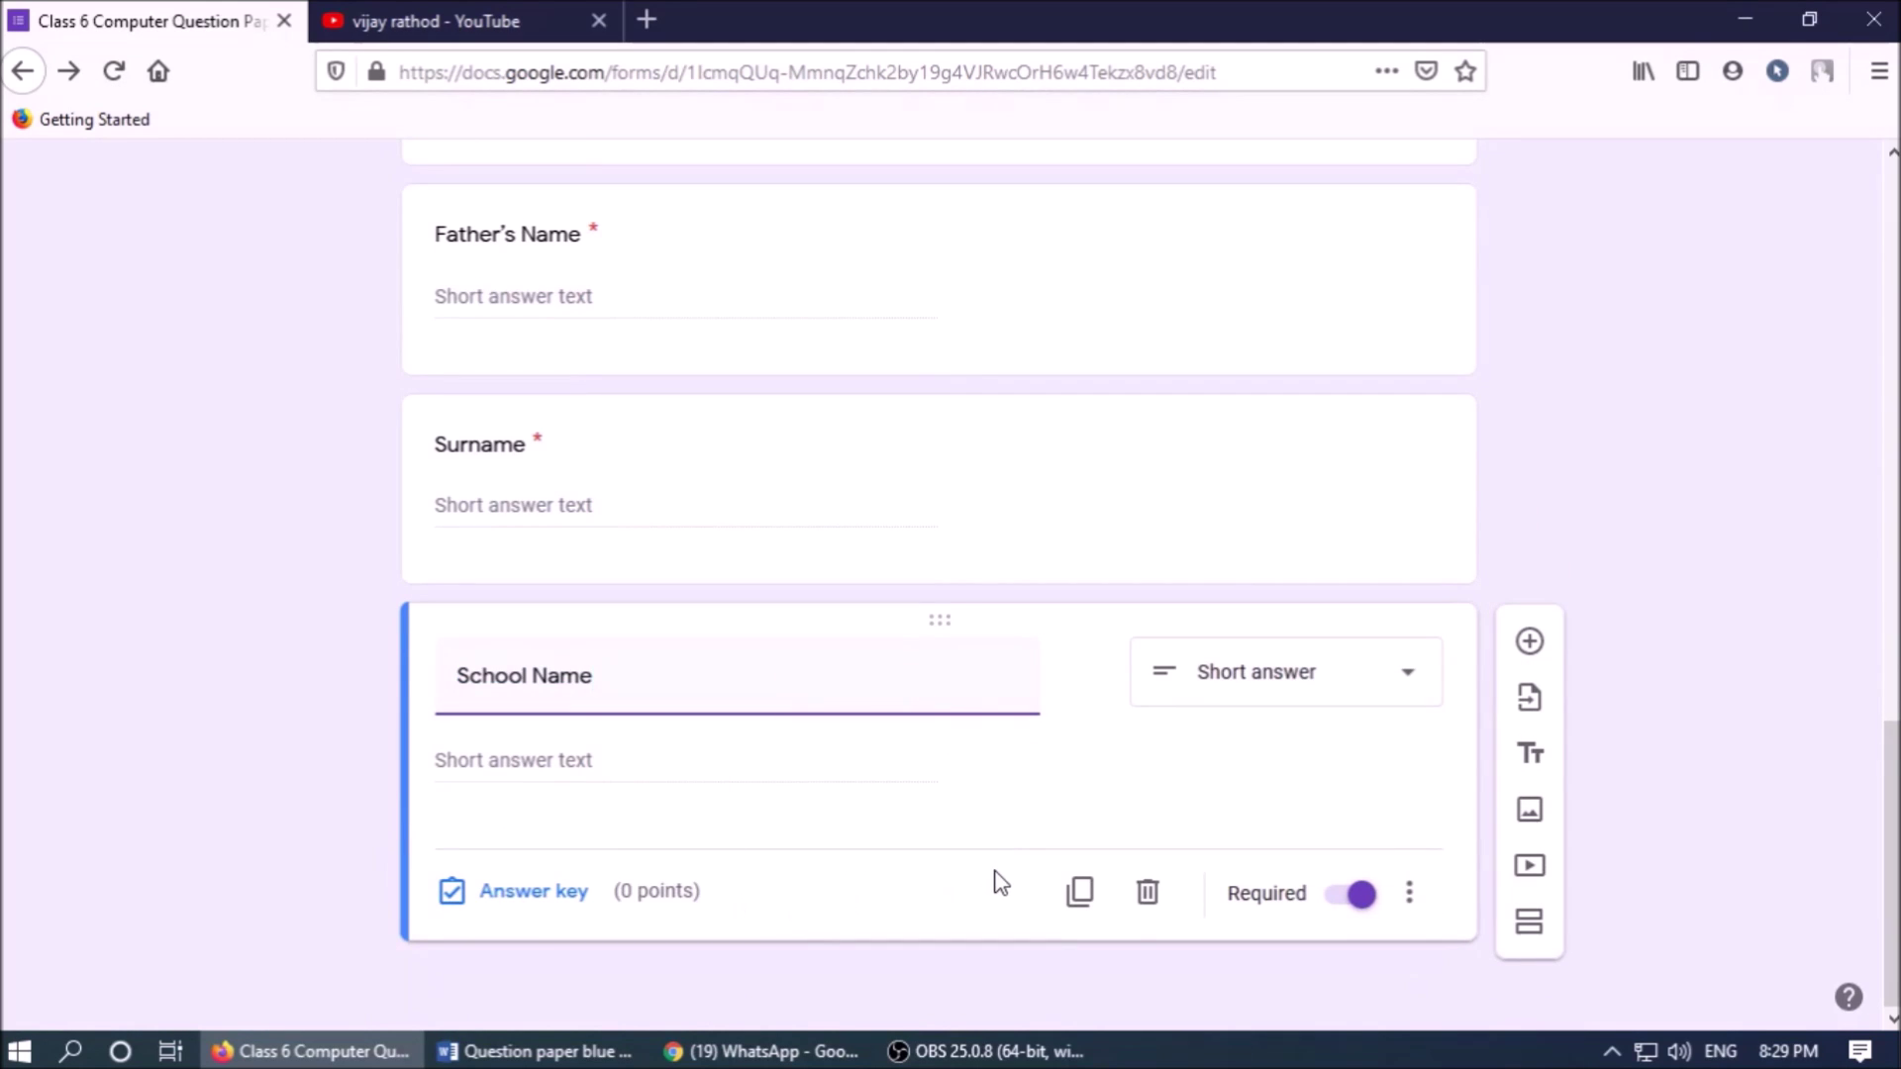
- Add a new section after the School Name question and title it "MCQ Questions", copied from the Word blueprint
{"action": "left_click", "coordinate": [1533, 930]}
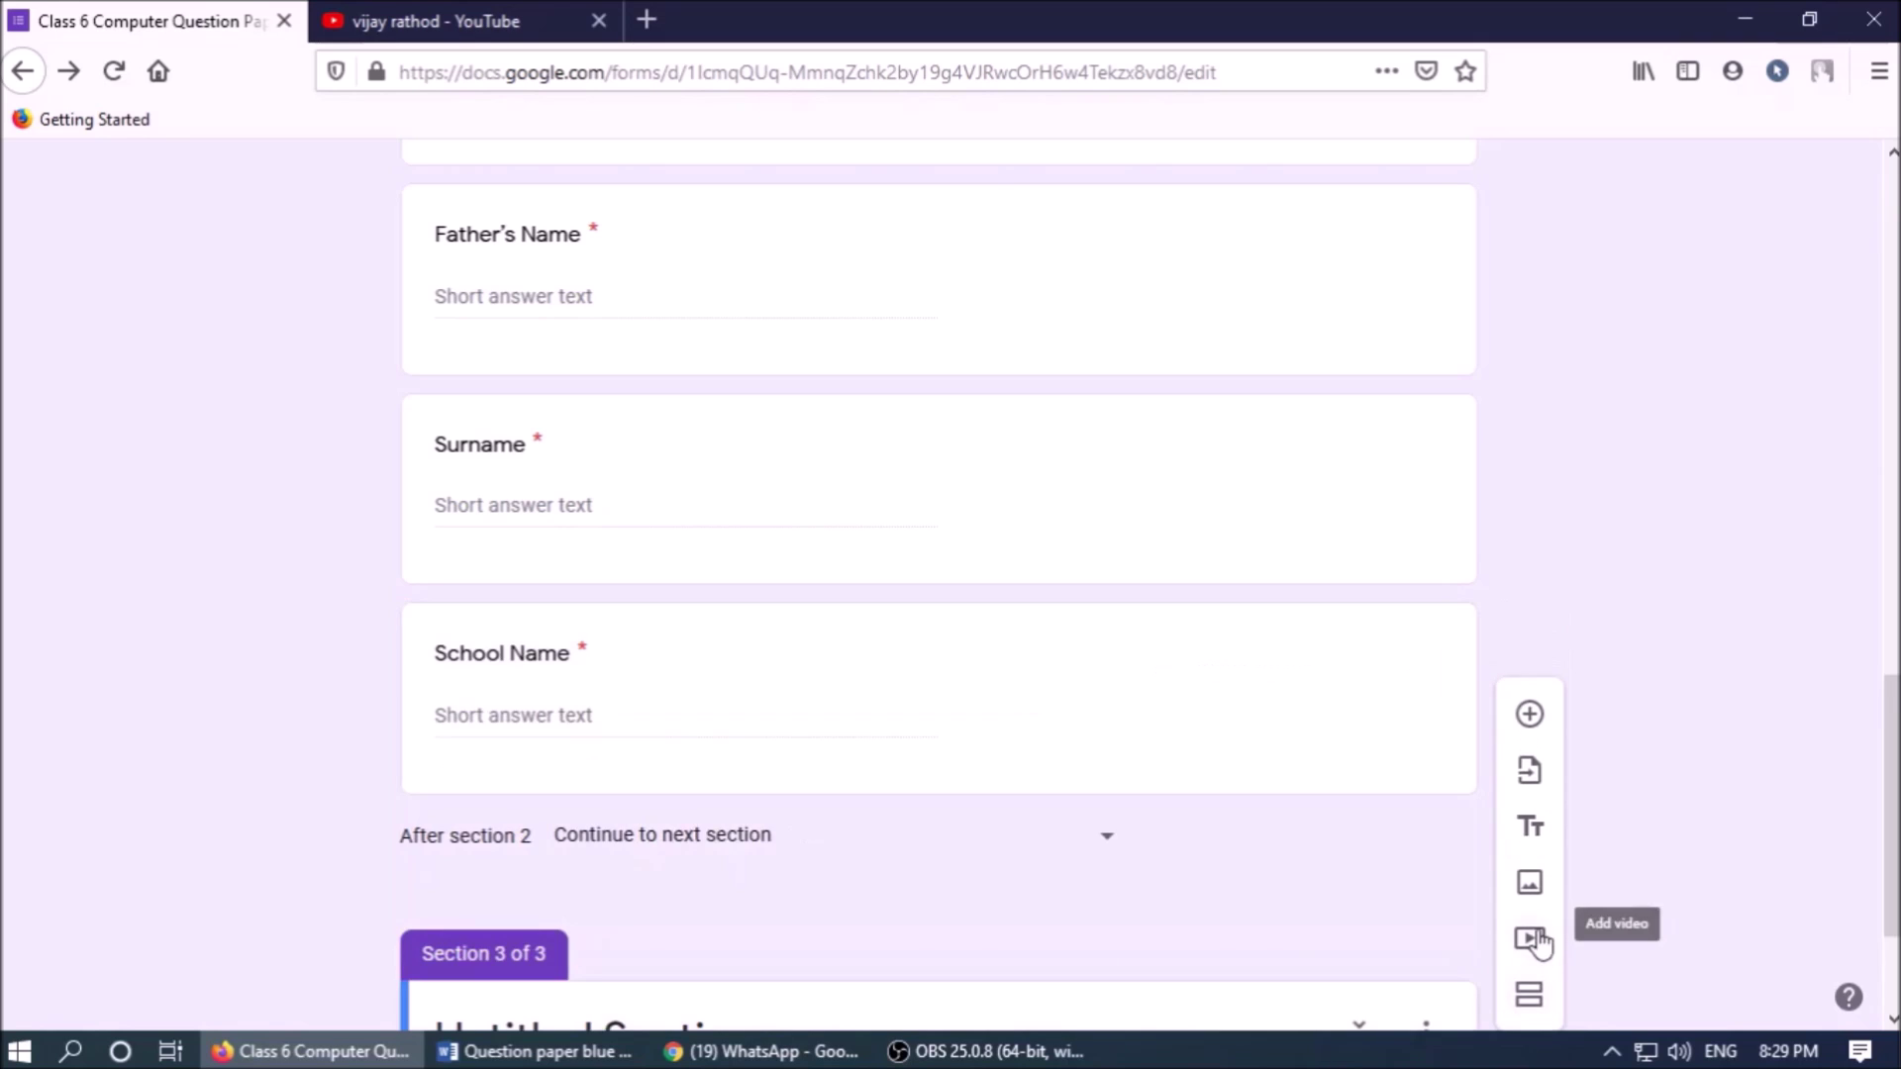
{"action": "left_click", "coordinate": [542, 1054]}
{"action": "left_click", "coordinate": [730, 692]}
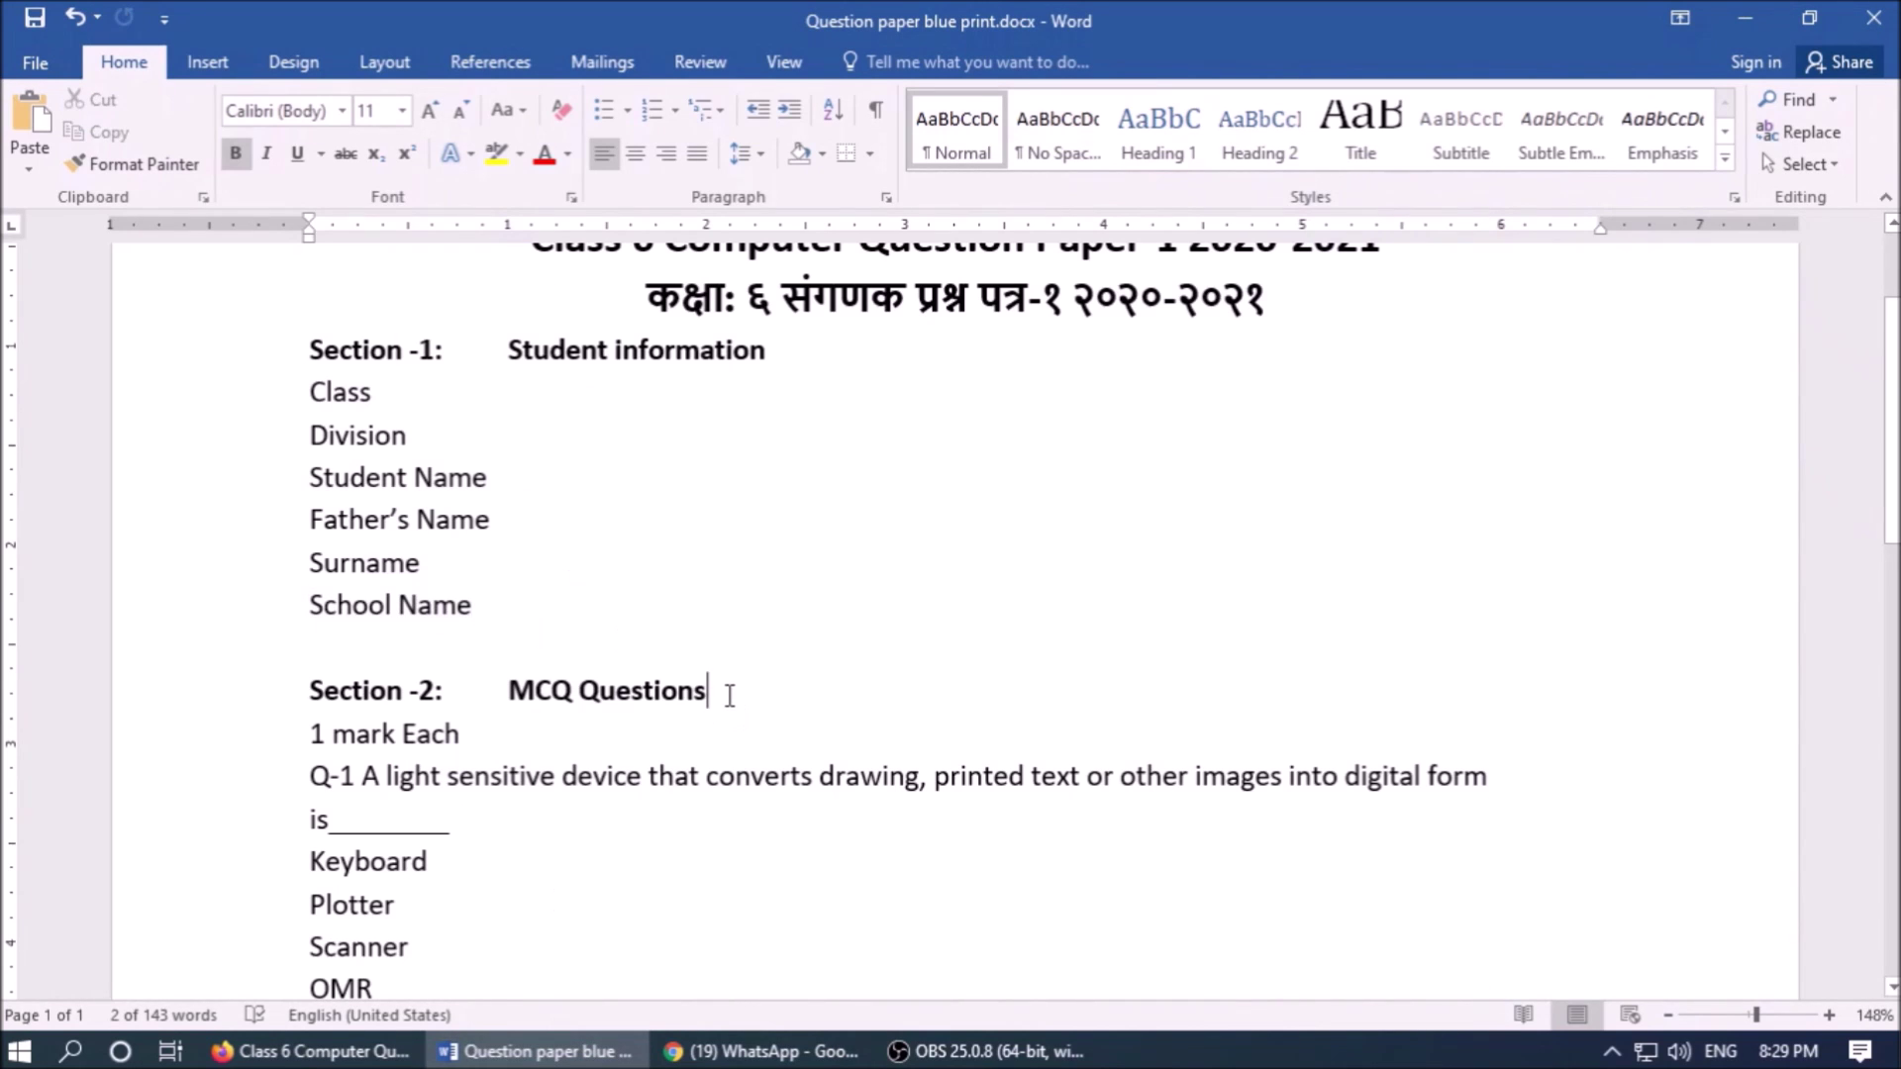
{"action": "double_click", "coordinate": [730, 694]}
{"action": "key", "text": "ctrl+shift+Left"}
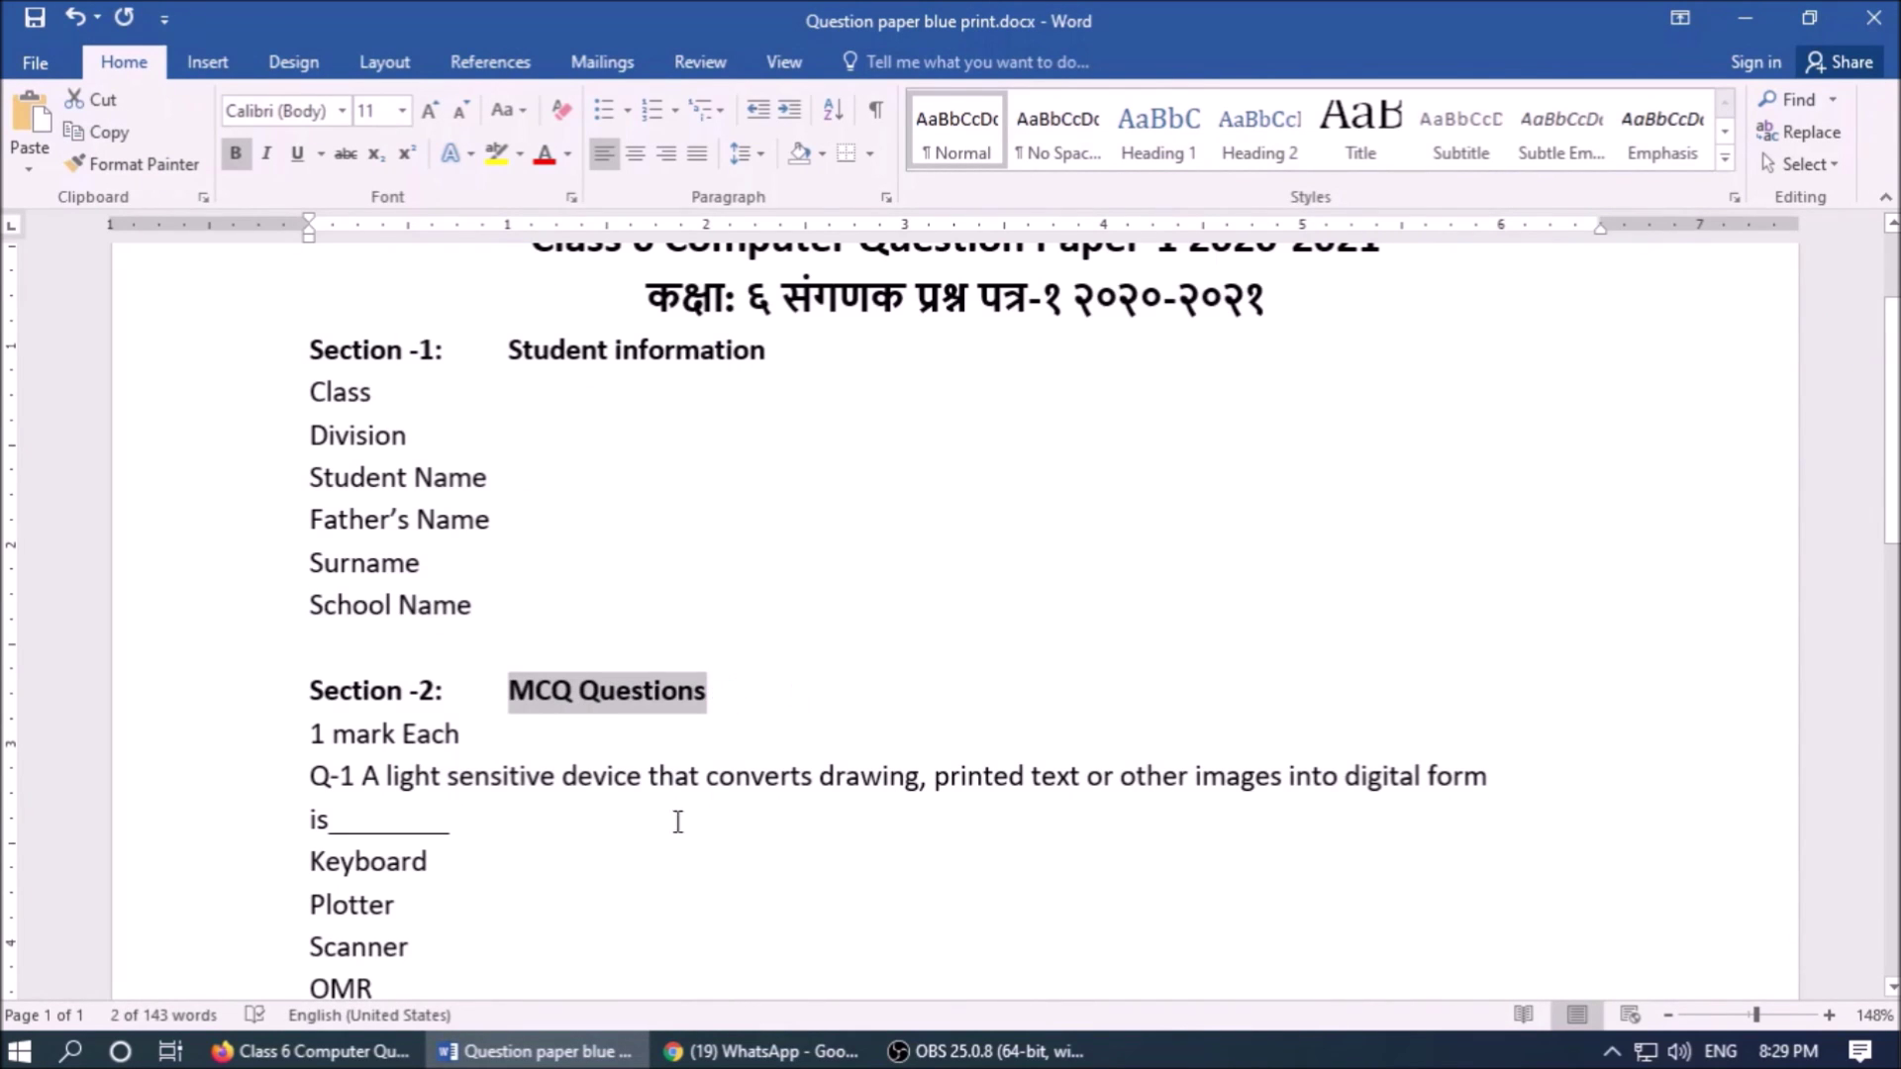
{"action": "left_click", "coordinate": [310, 1051]}
{"action": "left_click", "coordinate": [766, 828]}
{"action": "key", "text": "ctrl+v"}
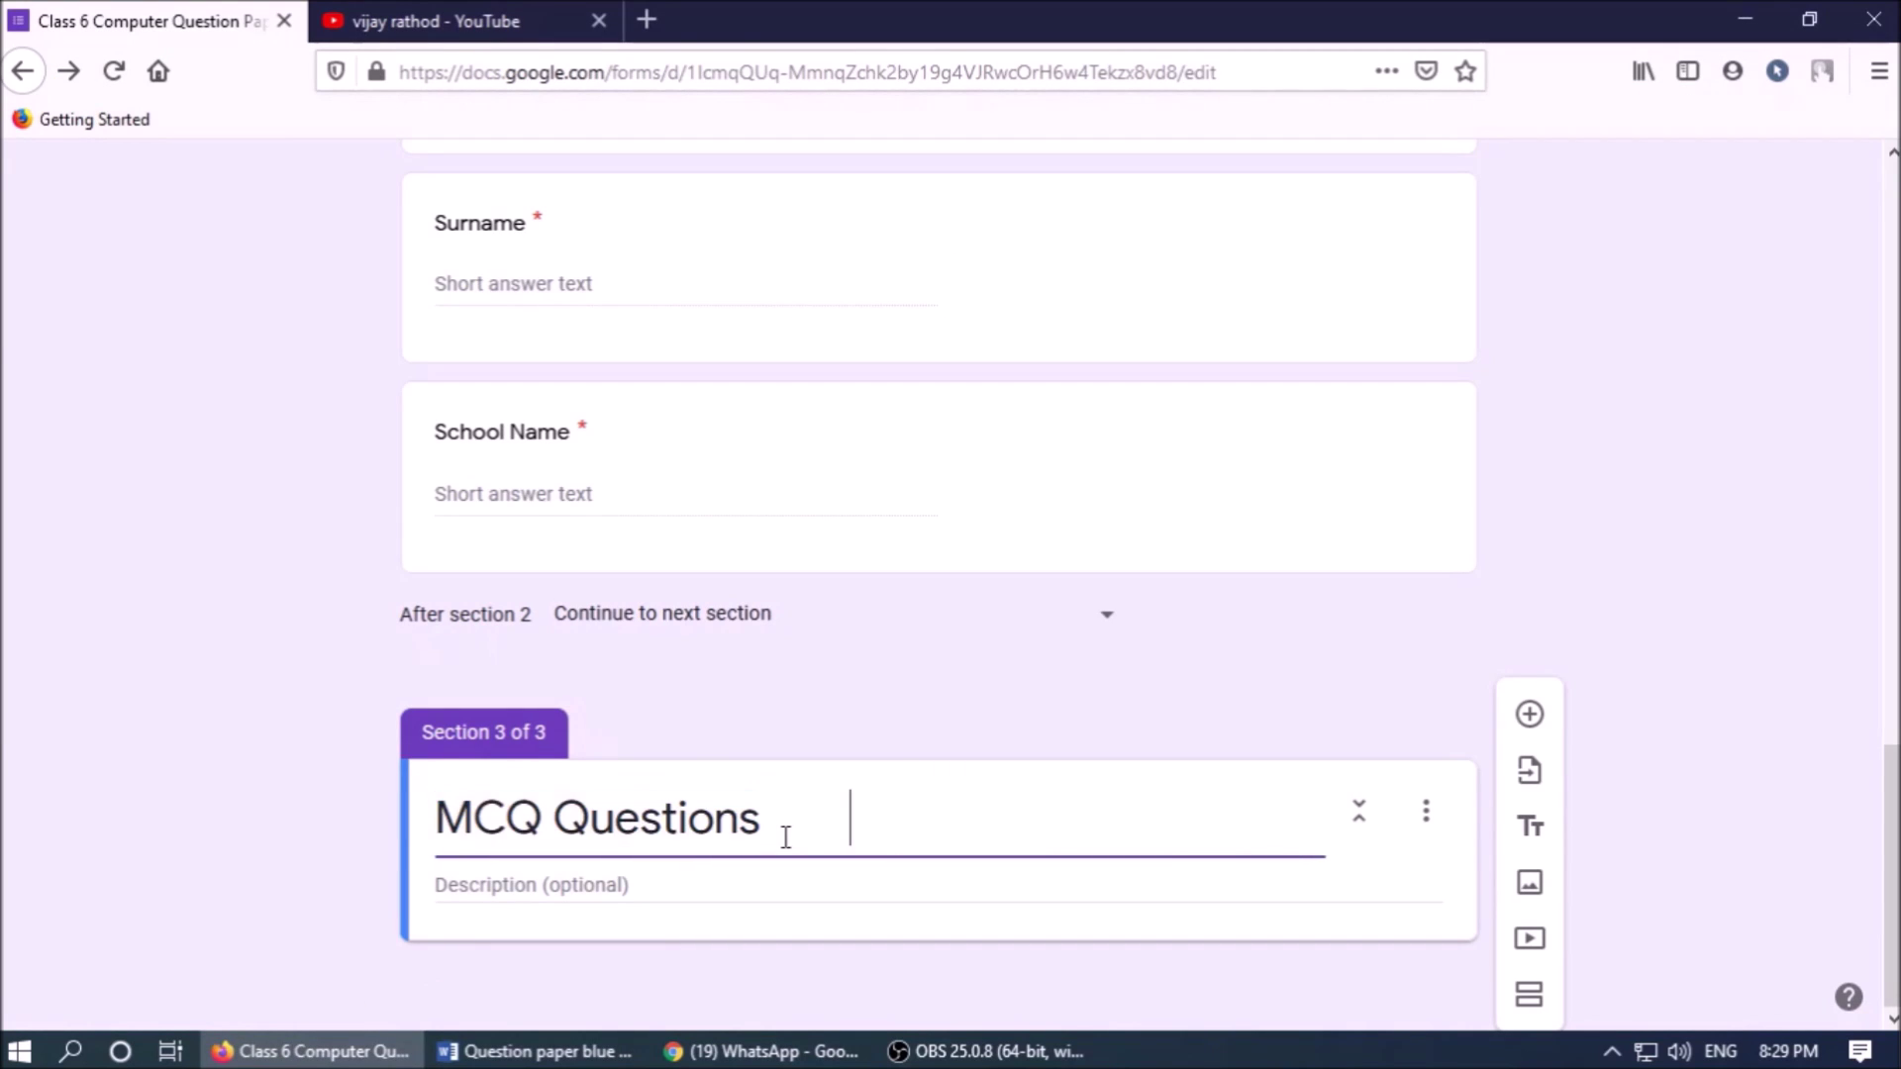
- Copy "1 mark Each" from the Word blueprint into the MCQ Questions section's description and remove the extra line break
{"action": "left_click", "coordinate": [535, 1051]}
{"action": "key", "text": "Down"}
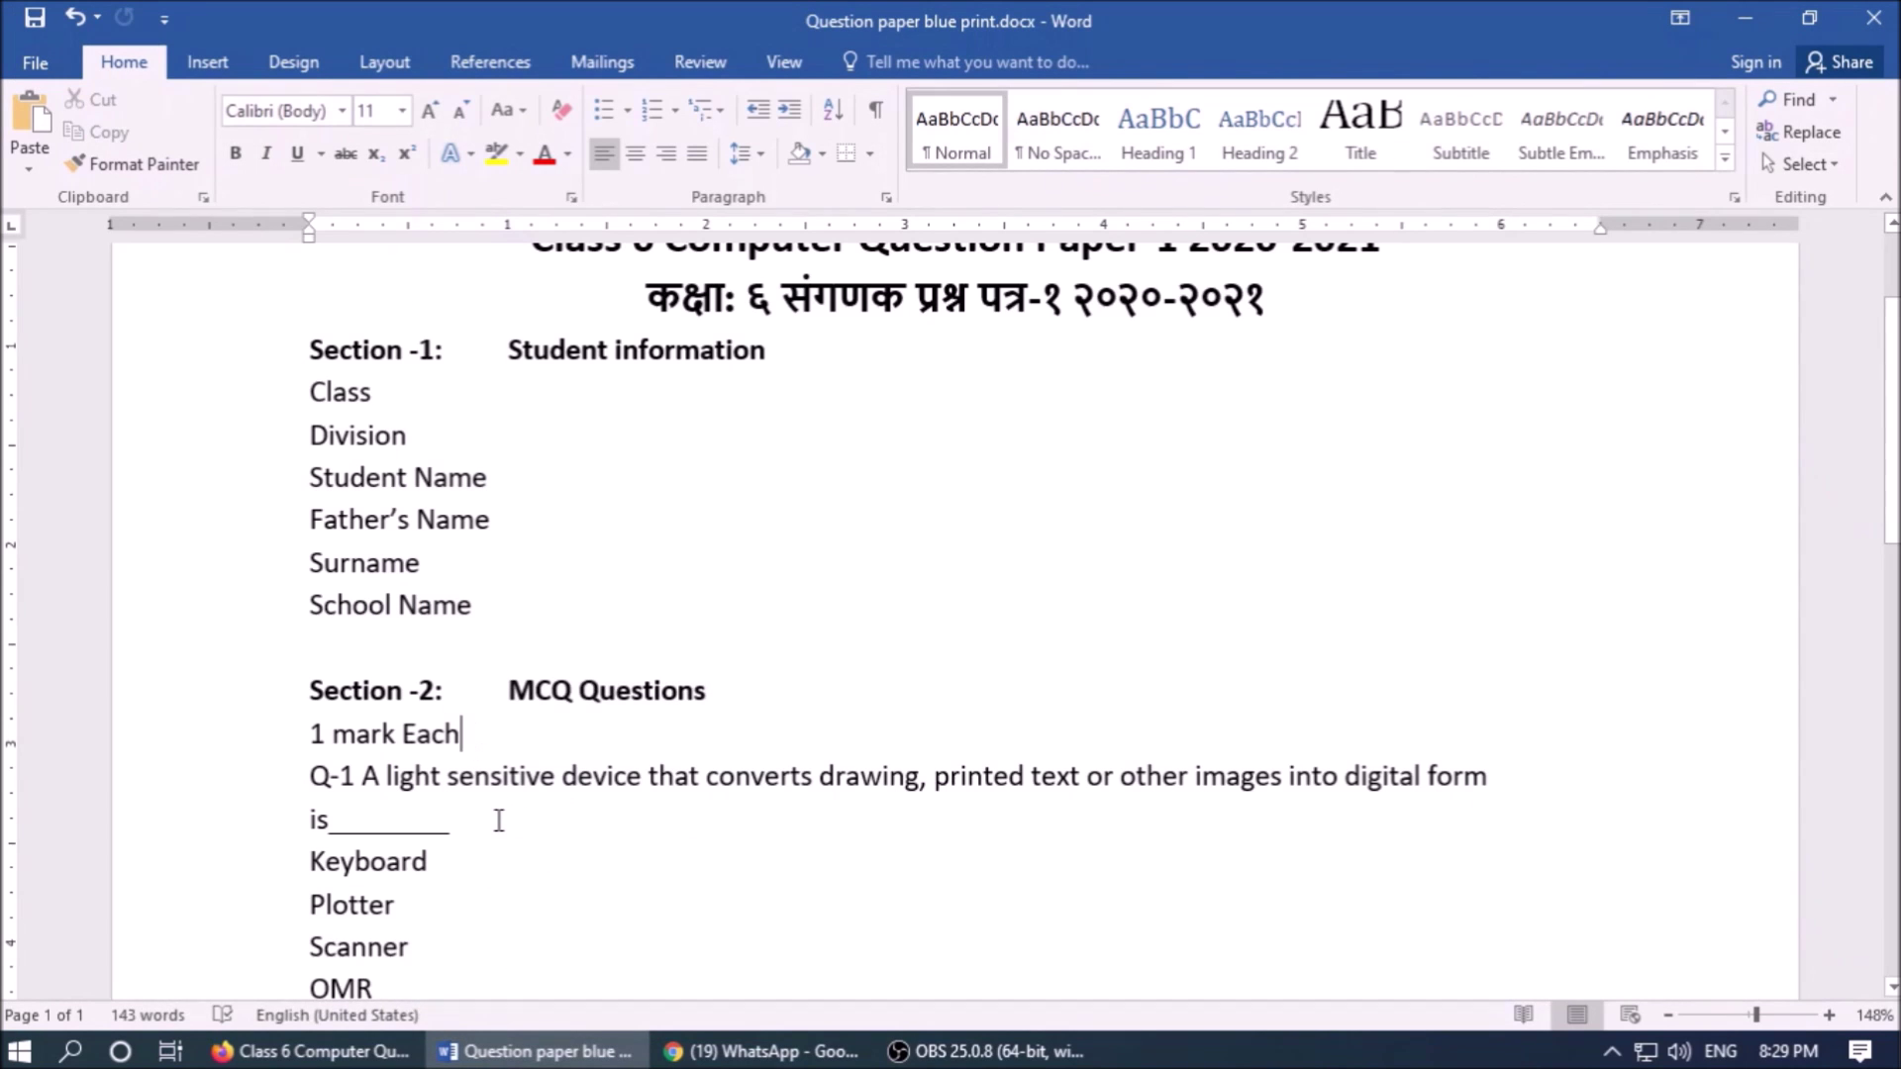
{"action": "key", "text": "shift+Home"}
{"action": "key", "text": "ctrl+c"}
{"action": "left_click", "coordinate": [309, 1051]}
{"action": "left_click", "coordinate": [573, 884]}
{"action": "key", "text": "ctrl+v"}
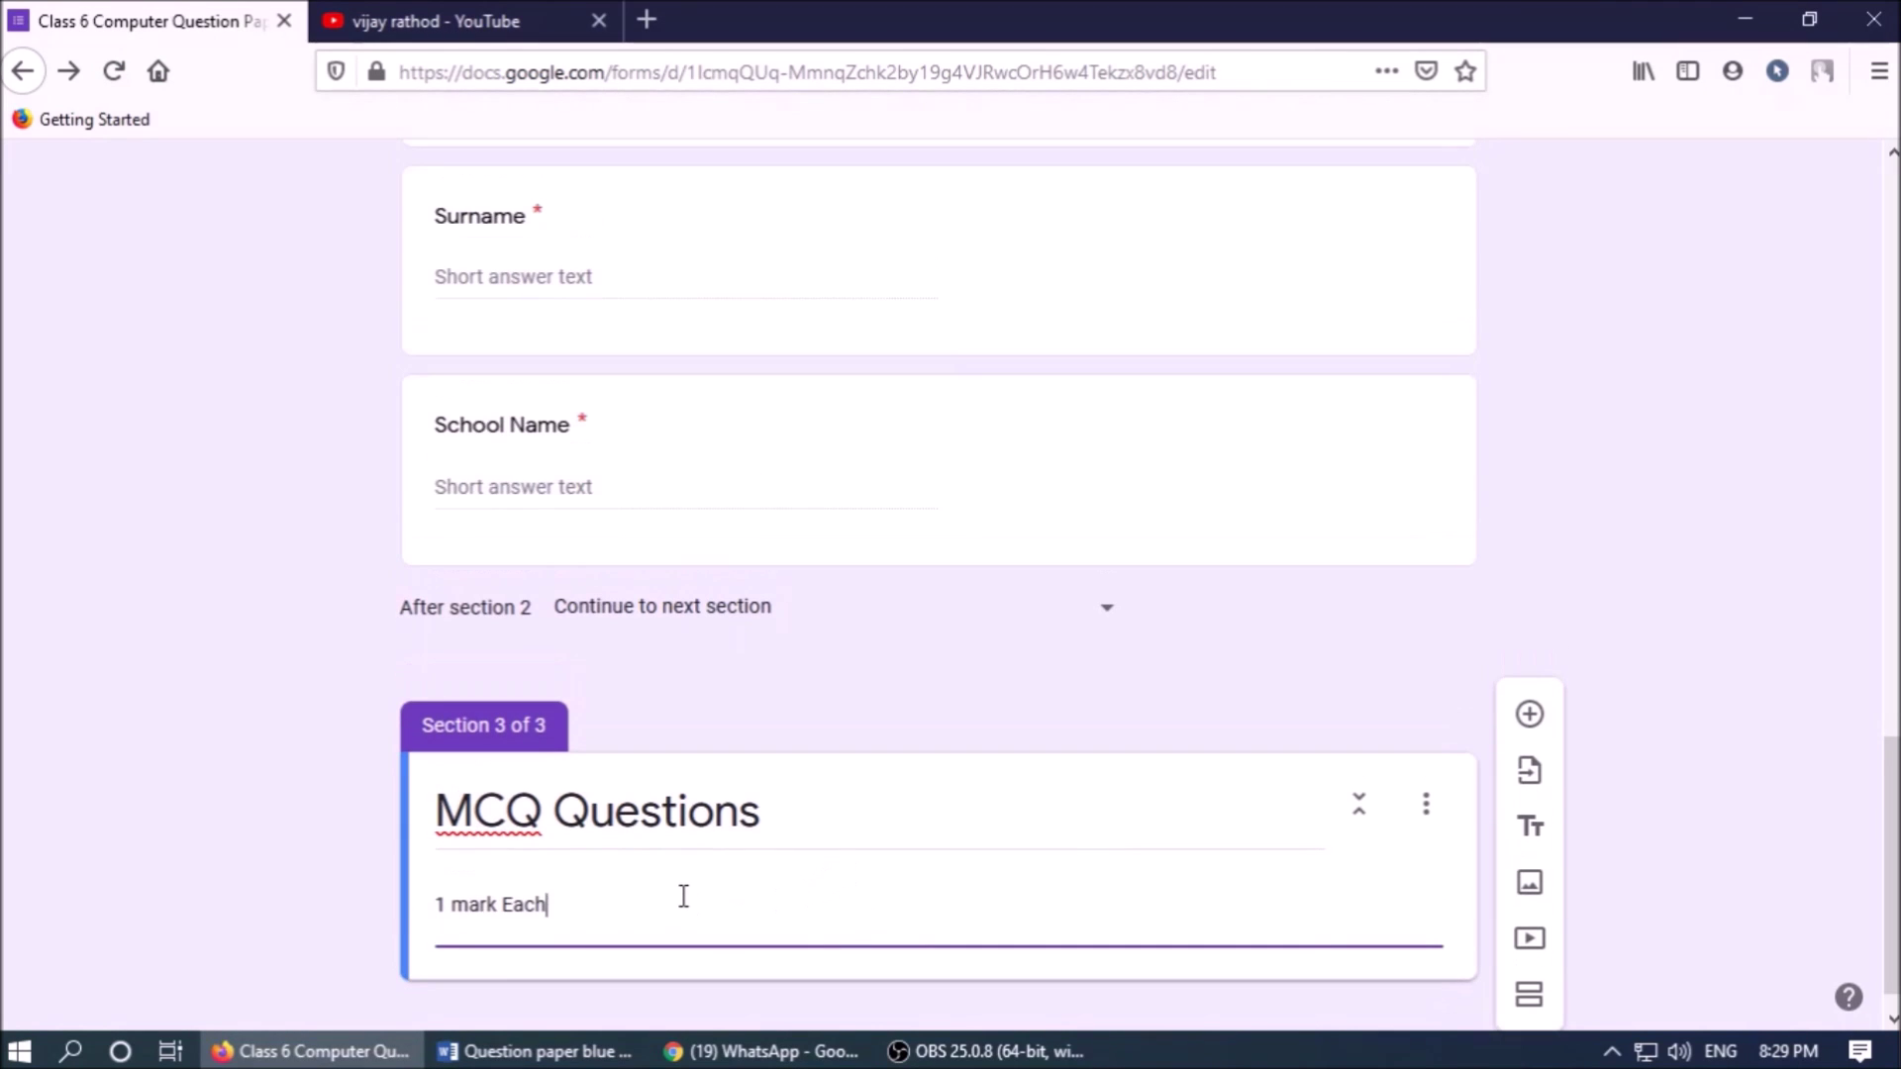
{"action": "key", "text": "BackSpace"}
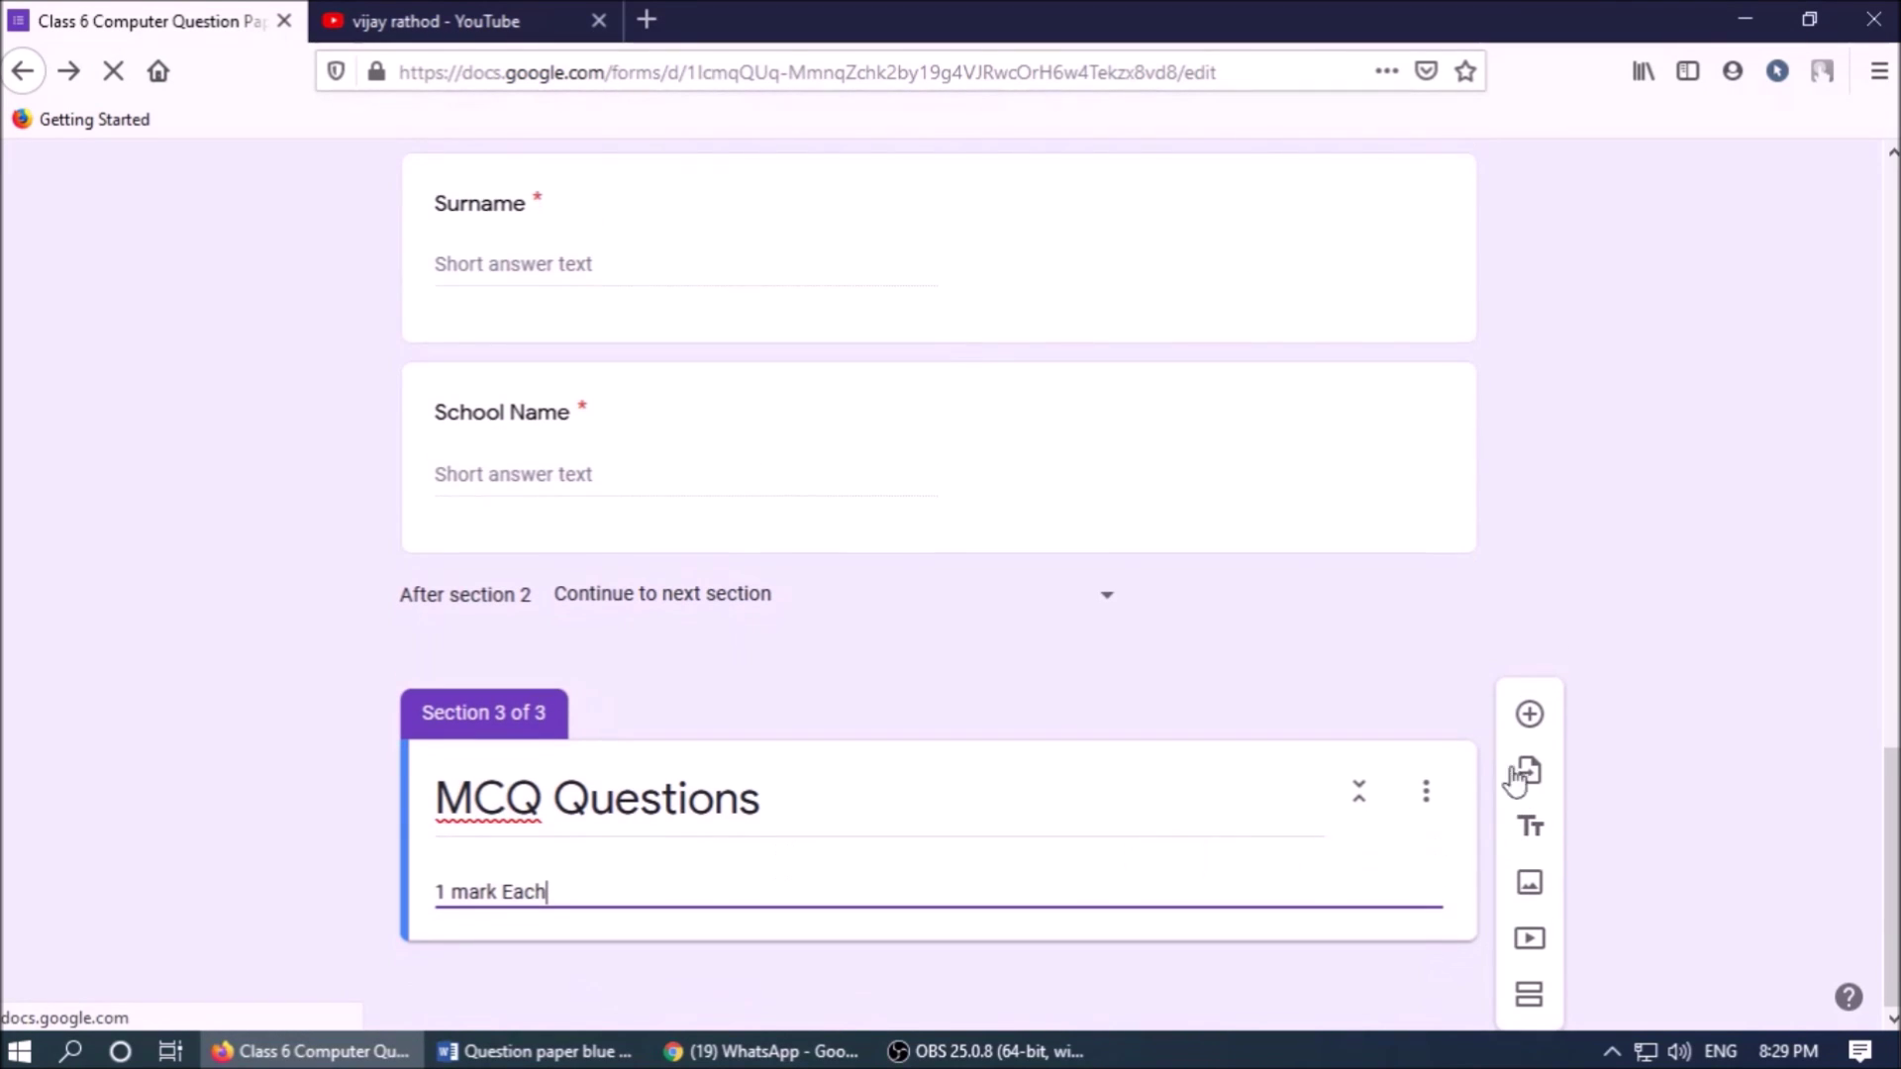
- Add a question to the MCQ Questions section and paste the Q-1 light sensitive device text from the Word blueprint as its title
{"action": "left_click", "coordinate": [1532, 728]}
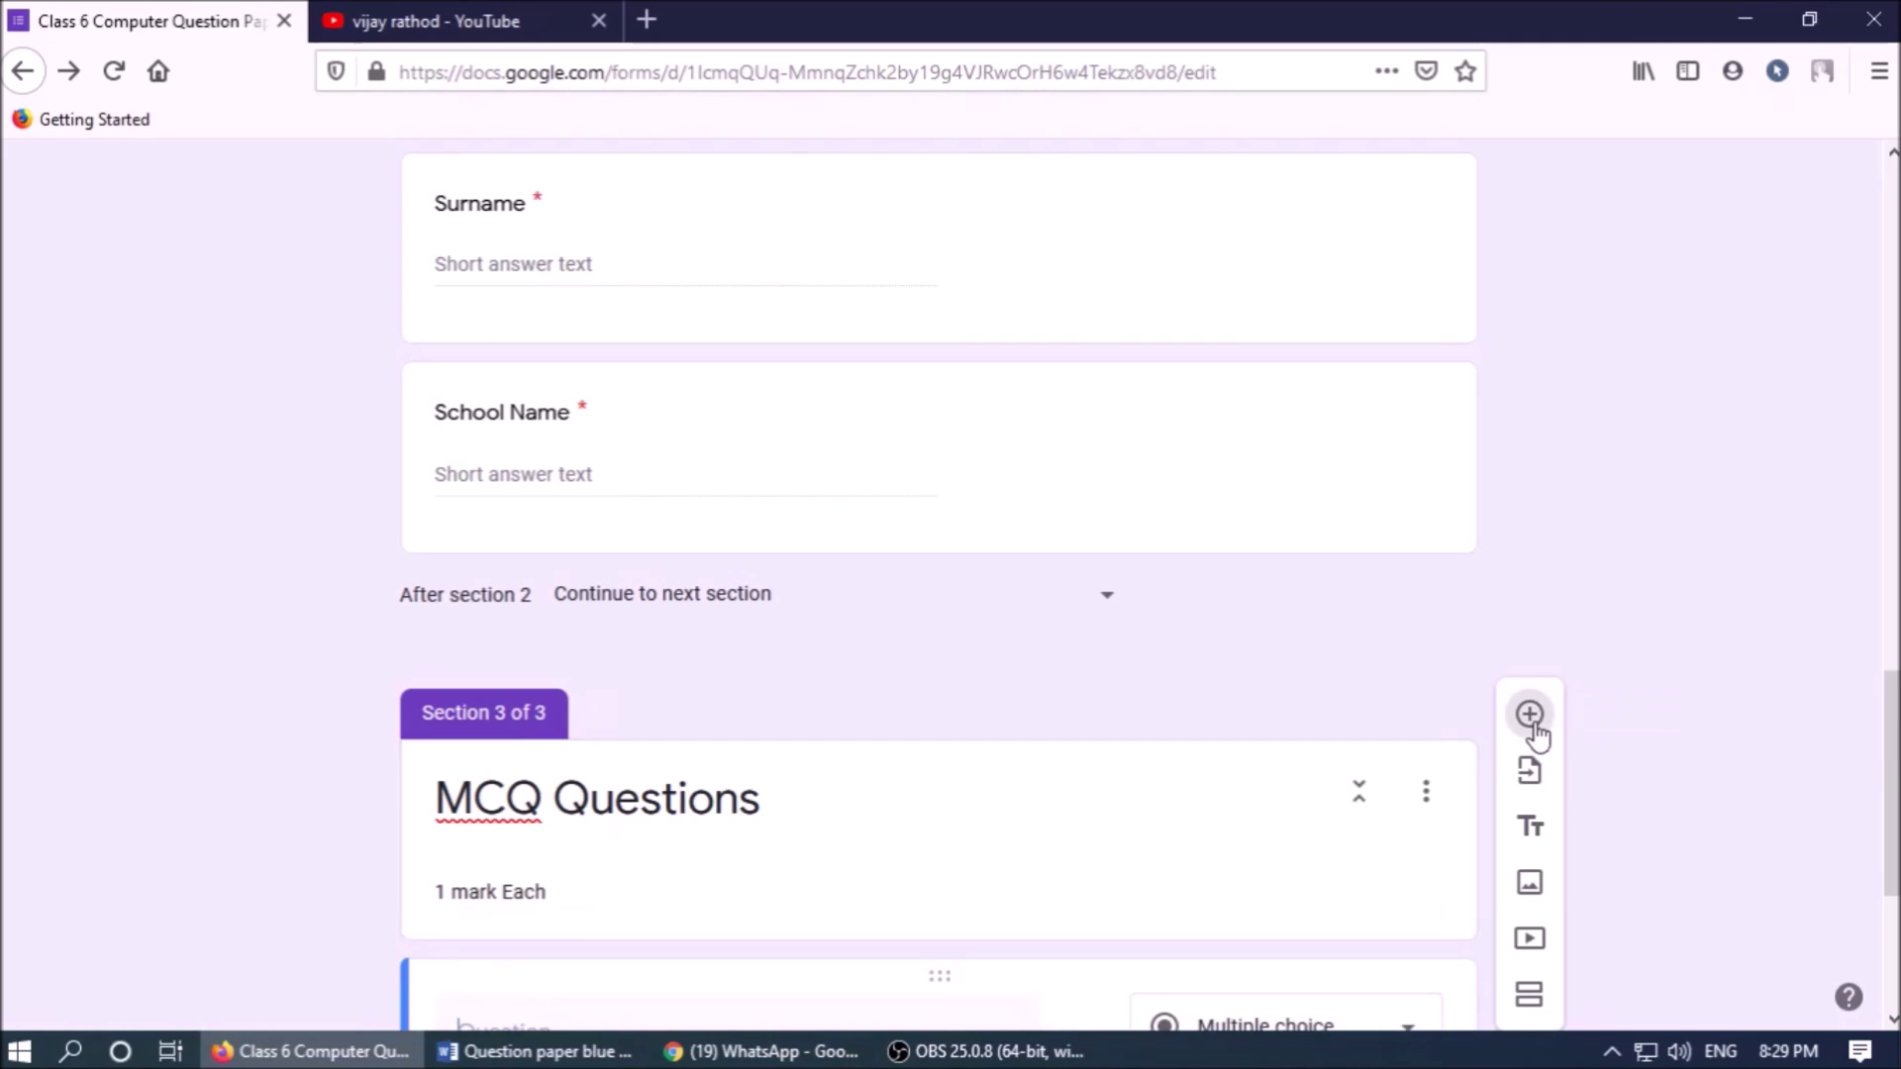
{"action": "key", "text": "alt+Tab"}
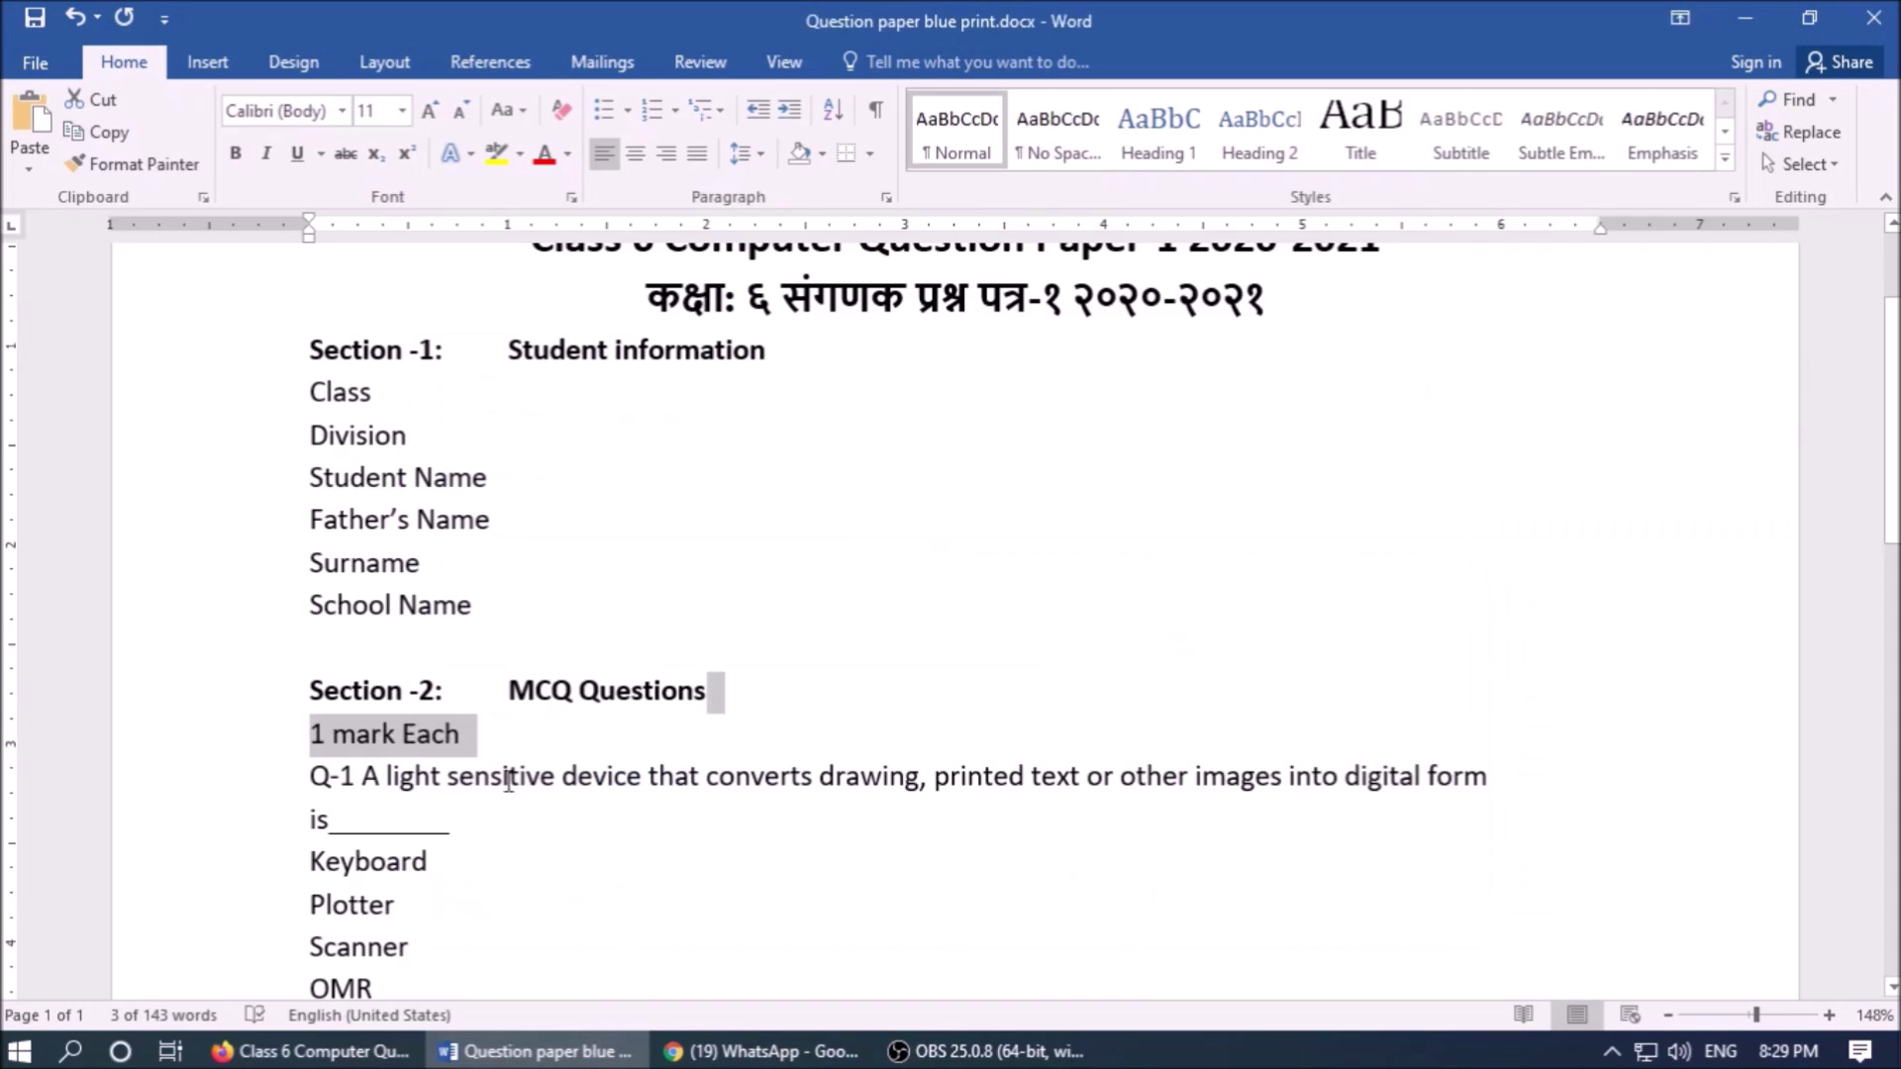
{"action": "left_click", "coordinate": [449, 809]}
{"action": "key", "text": "ctrl+shift+Up"}
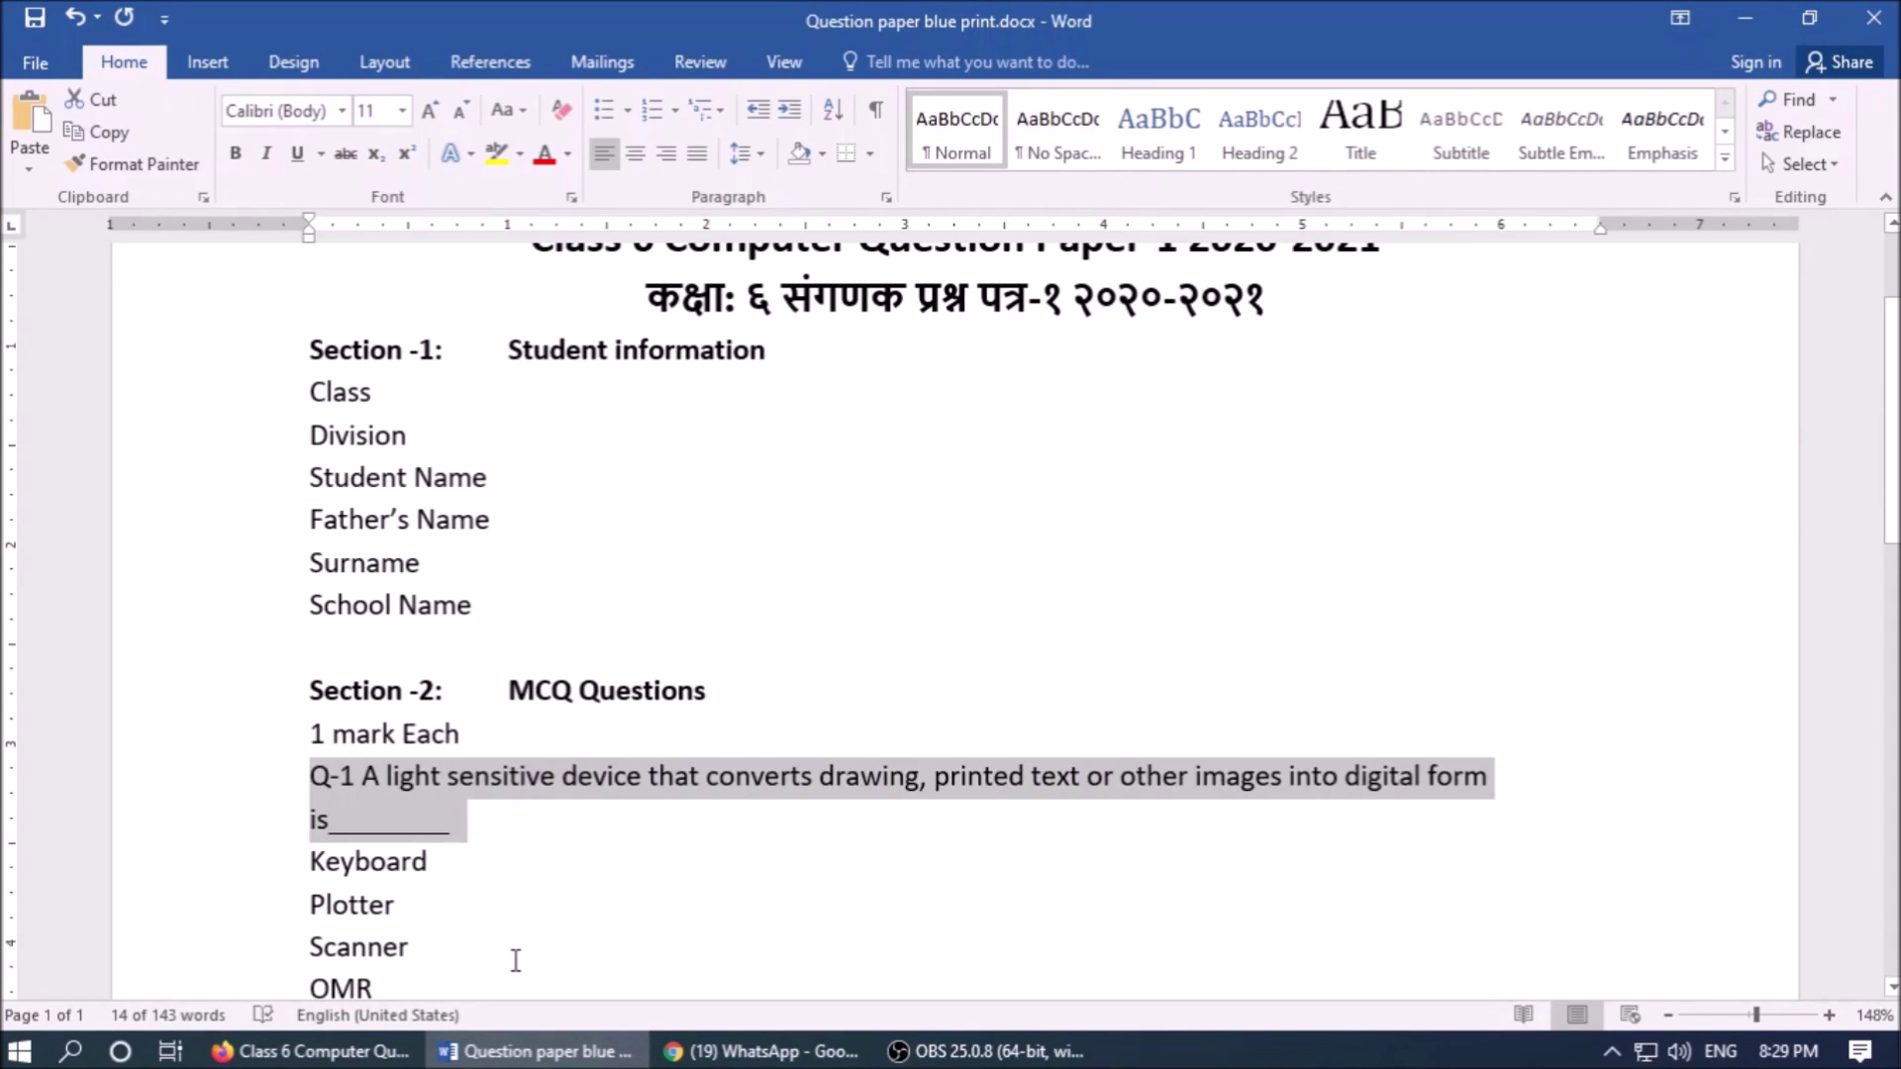
{"action": "key", "text": "alt+Tab"}
{"action": "left_click", "coordinate": [585, 636]}
{"action": "key", "text": "ctrl+v"}
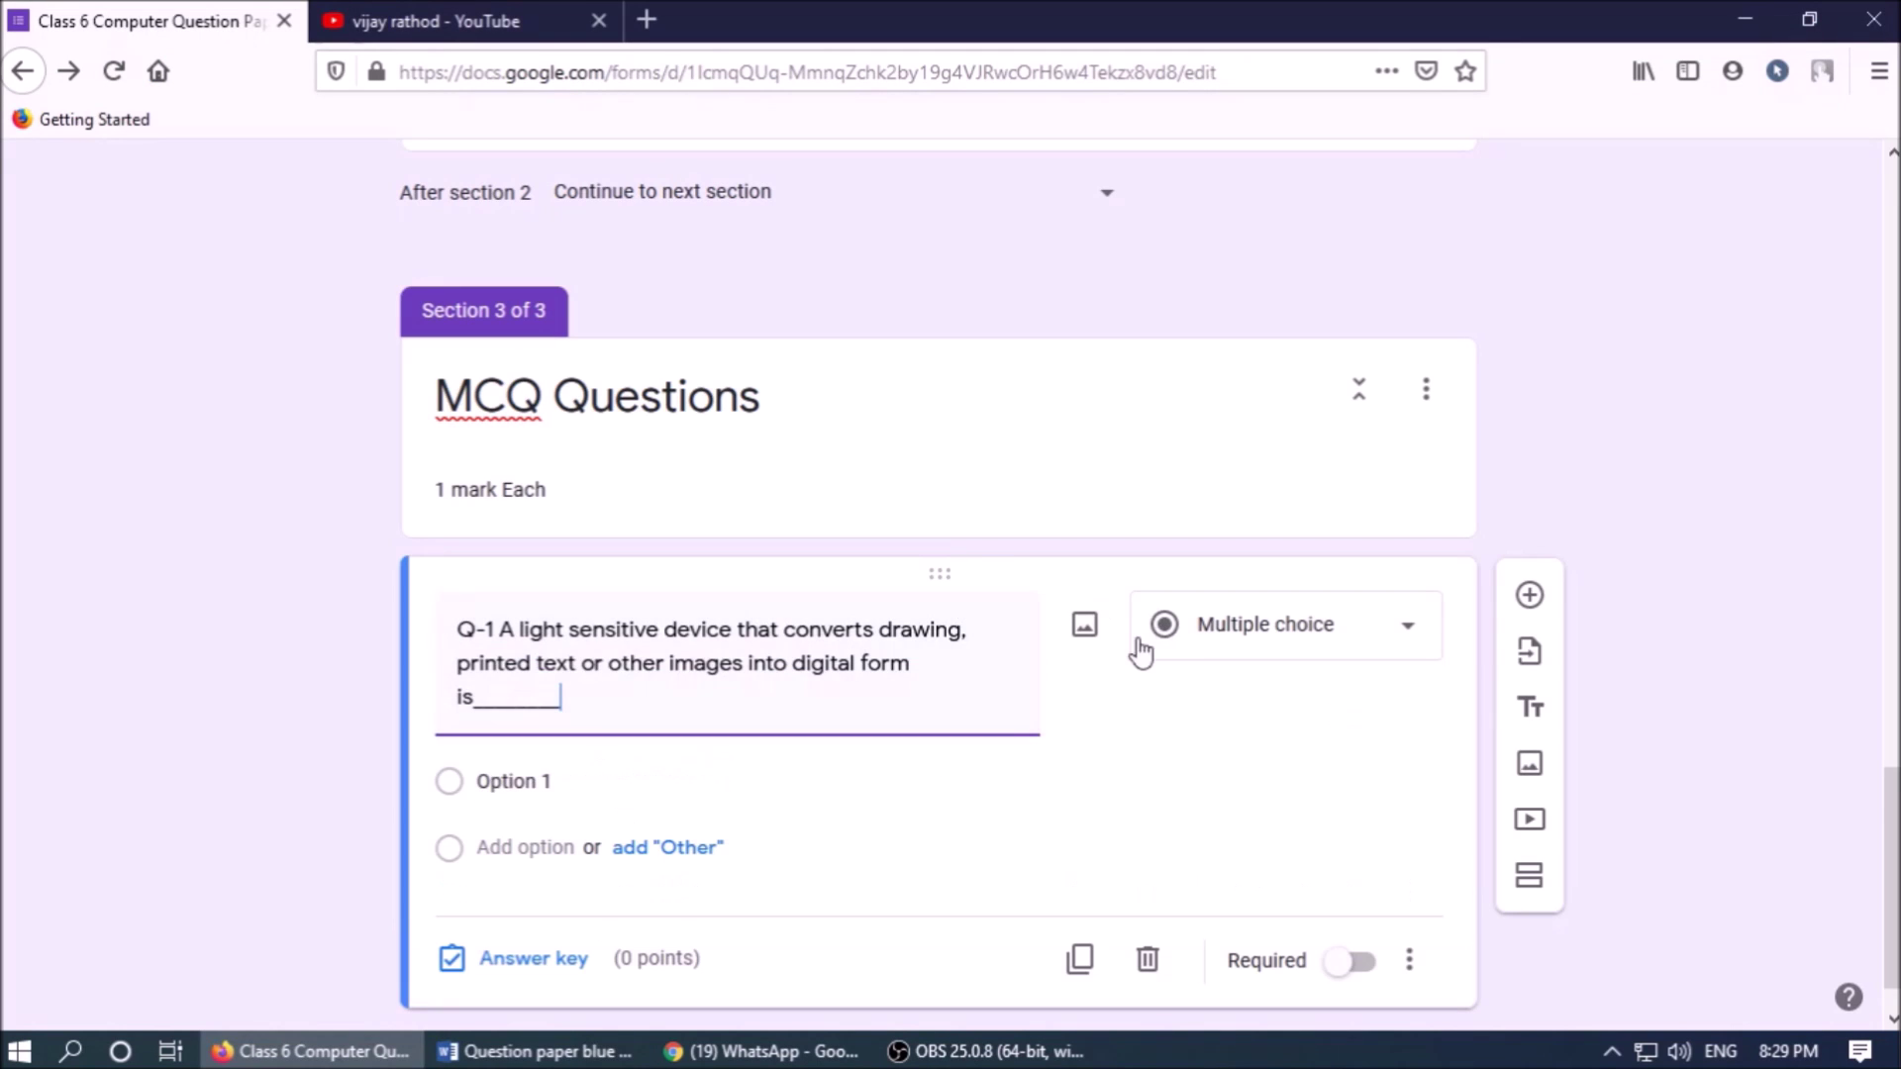
- Copy "Keyboard" from the Word blueprint and paste it as the first option of the Q-1 light sensitive device question
{"action": "key", "text": "alt+Tab"}
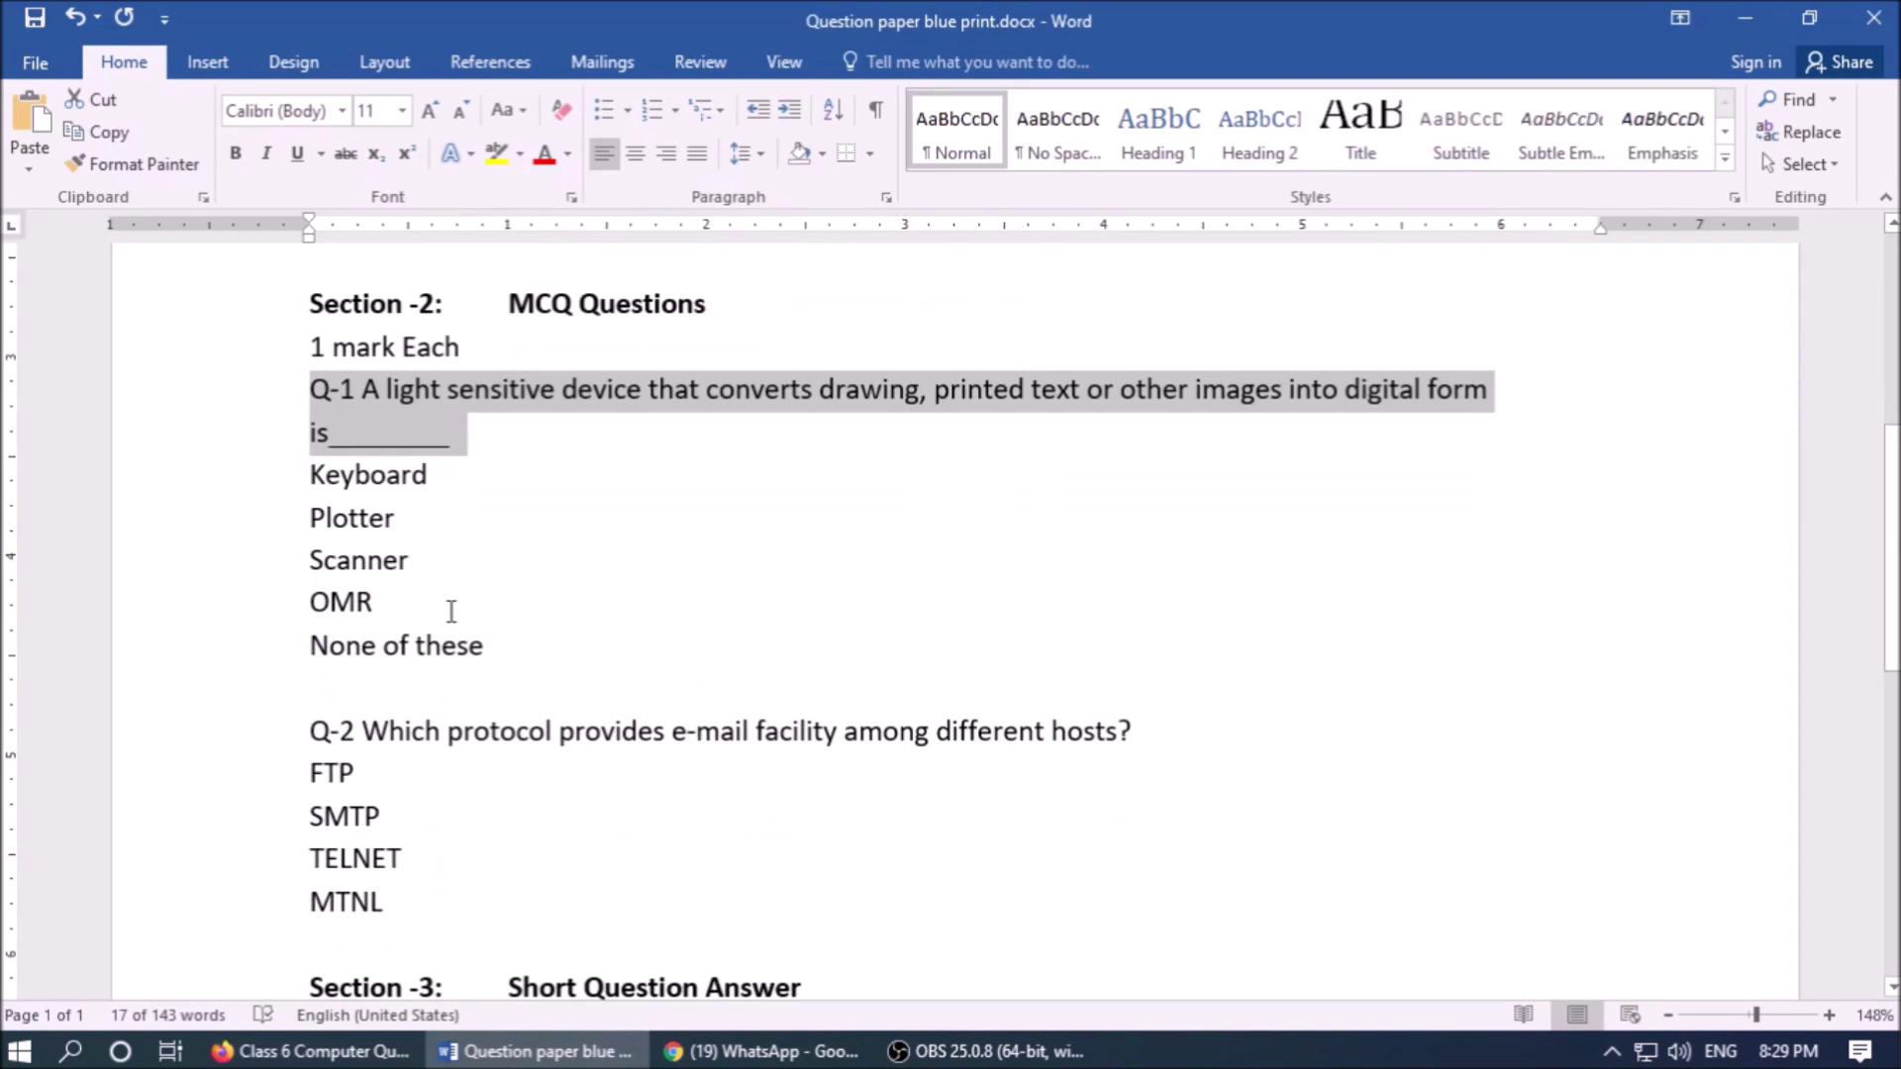
{"action": "left_click", "coordinate": [447, 472]}
{"action": "key", "text": "shift+Home"}
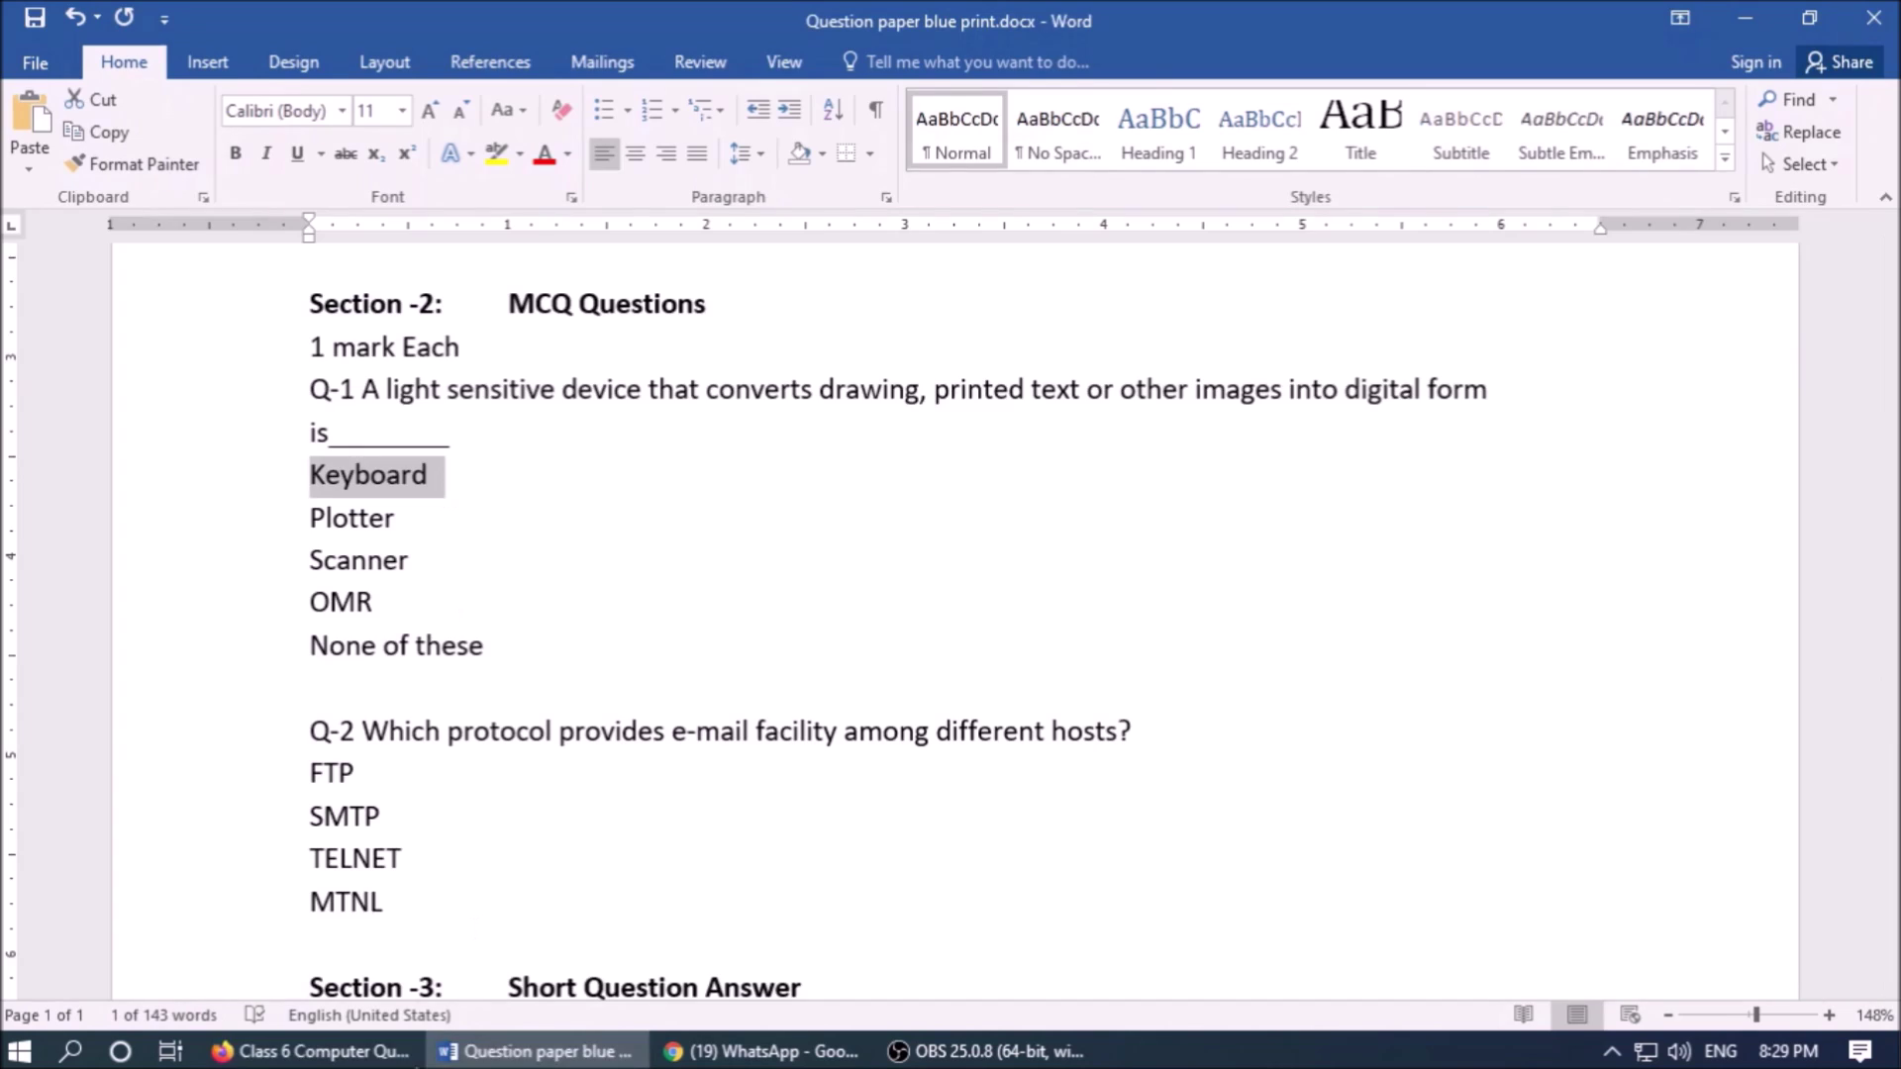
{"action": "left_click", "coordinate": [368, 1055]}
{"action": "key", "text": "ctrl+v"}
{"action": "key", "text": "ctrl+z"}
{"action": "left_click", "coordinate": [507, 784]}
{"action": "key", "text": "ctrl+v"}
- Copy "Plotter" from the Word blueprint and add it as the second option of the light sensitive device question
{"action": "left_click", "coordinate": [534, 1051]}
{"action": "left_click", "coordinate": [399, 522]}
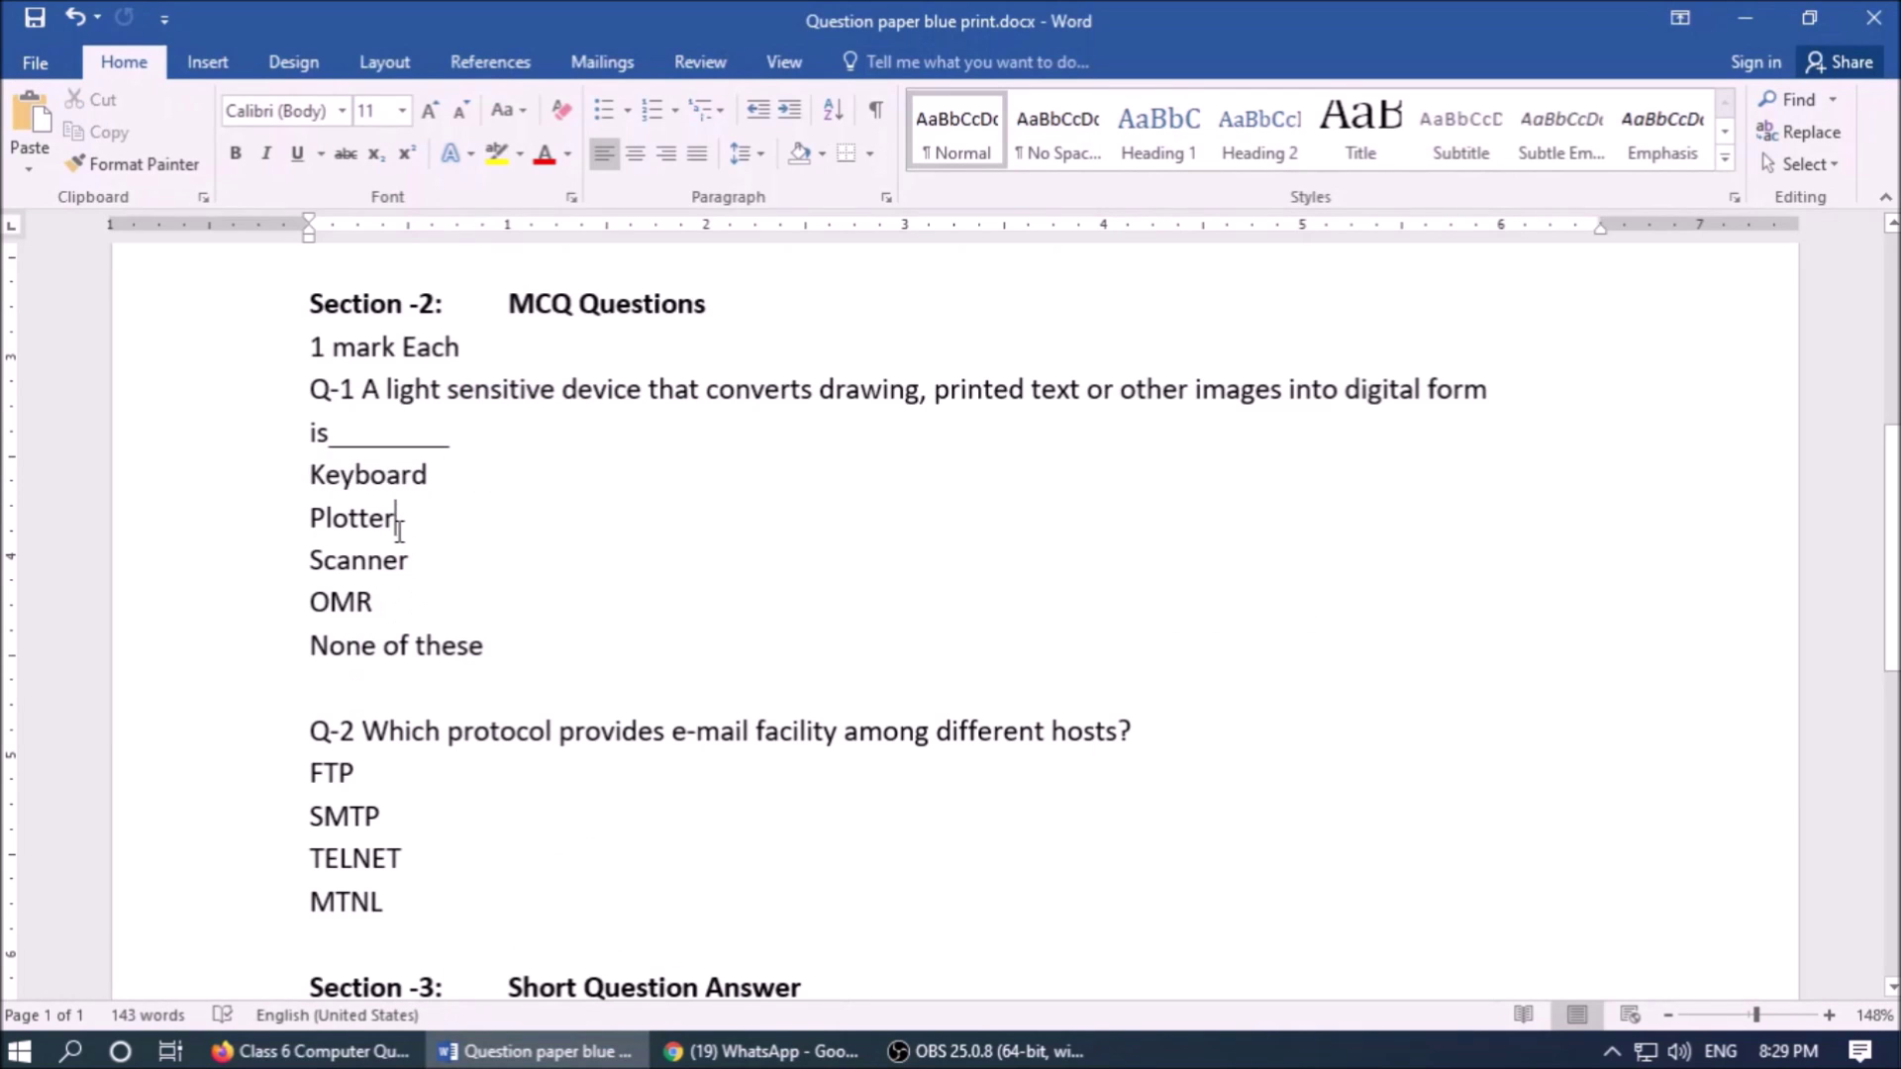
{"action": "key", "text": "shift+Home"}
{"action": "left_click", "coordinate": [317, 1051]}
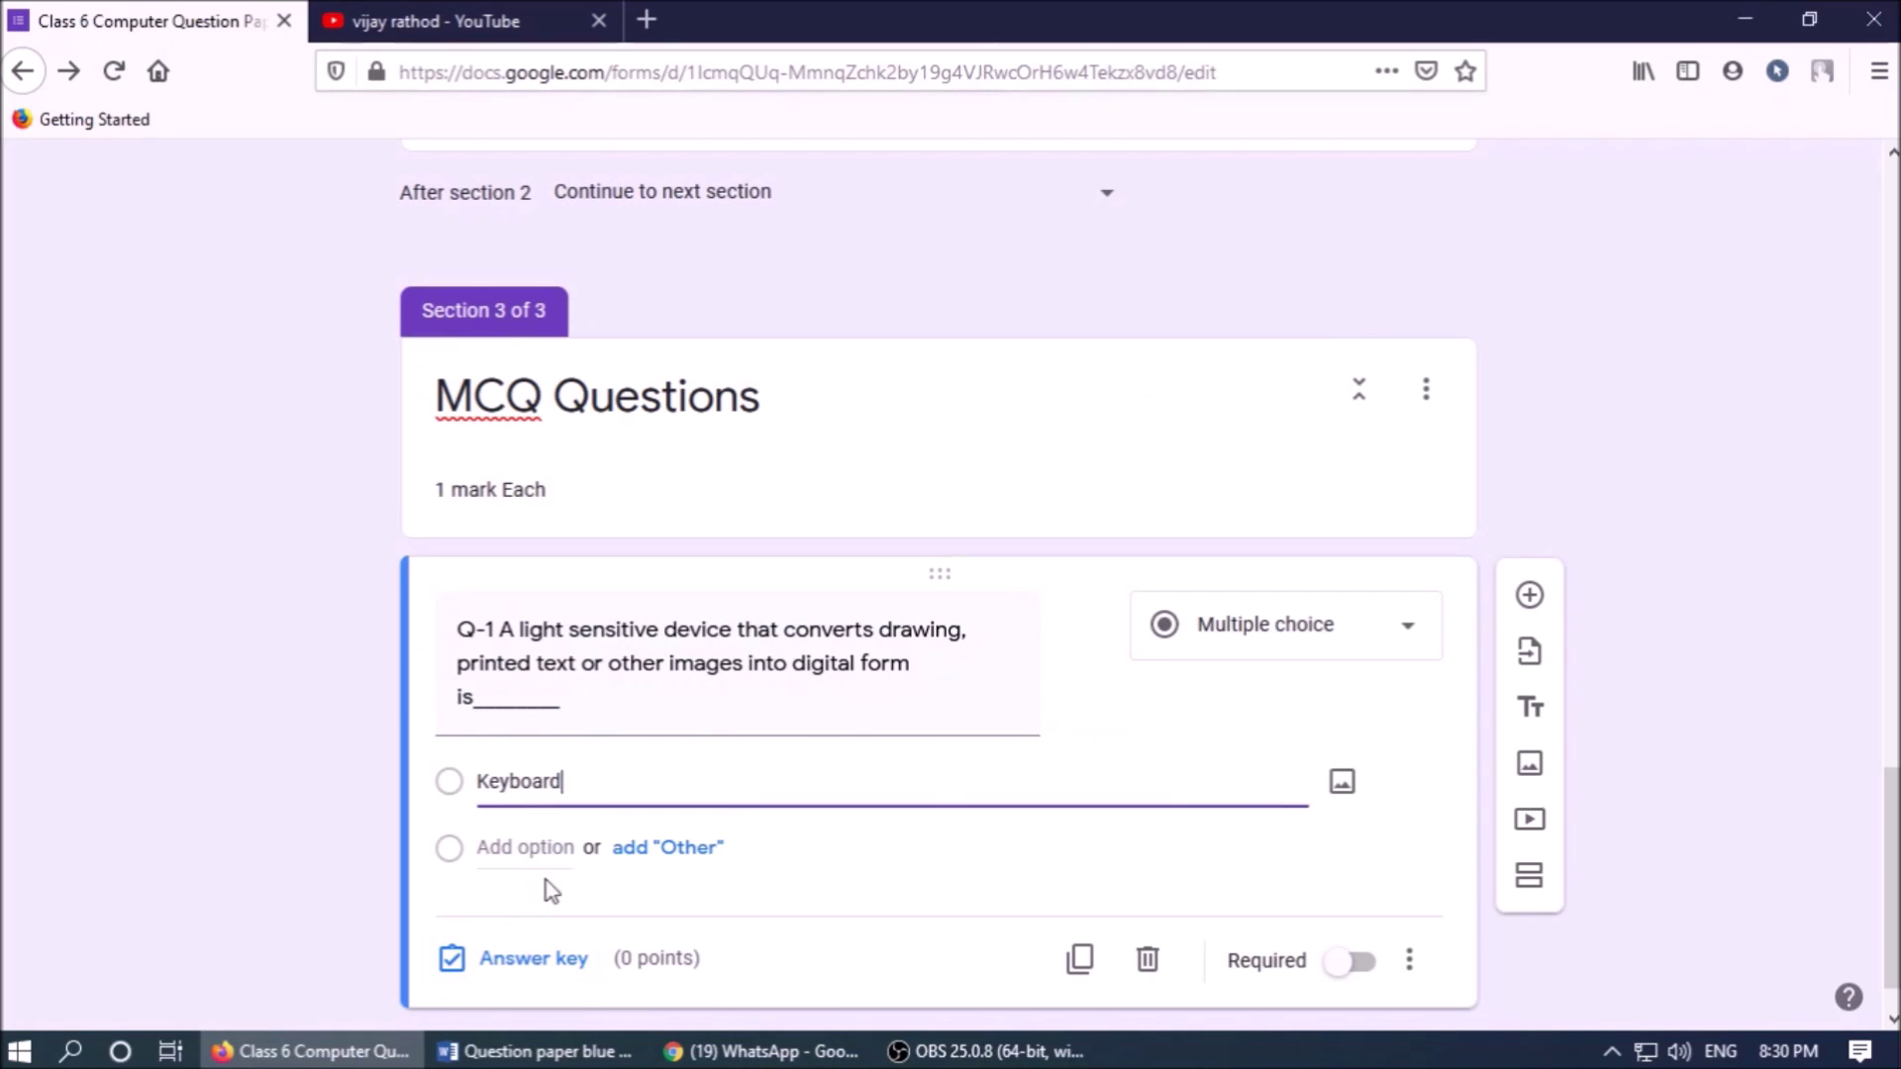
{"action": "left_click", "coordinate": [548, 847]}
{"action": "key", "text": "ctrl+v"}
- Copy "Scanner" from the Word blueprint and add it as the third option of the light sensitive device question
{"action": "left_click", "coordinate": [534, 1052]}
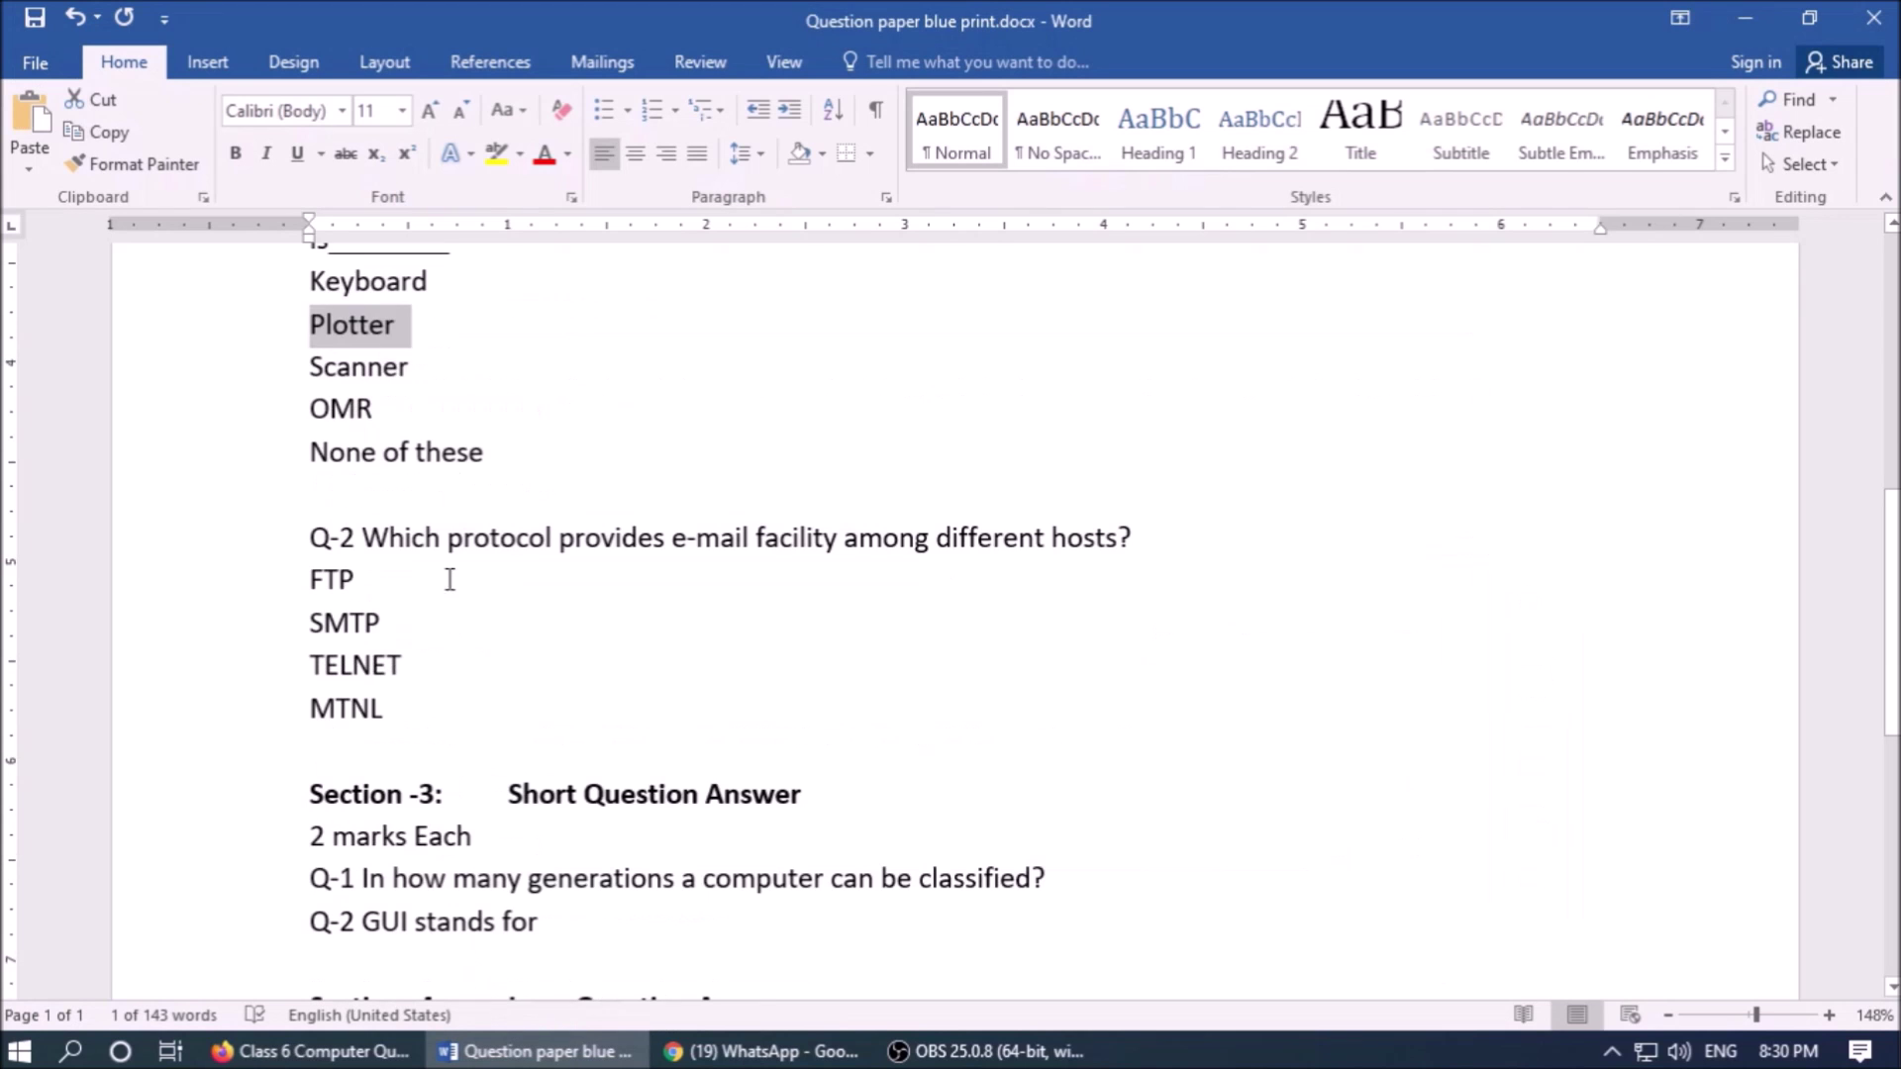
{"action": "left_click", "coordinate": [410, 362]}
{"action": "key", "text": "shift+Home"}
{"action": "key", "text": "ctrl+c"}
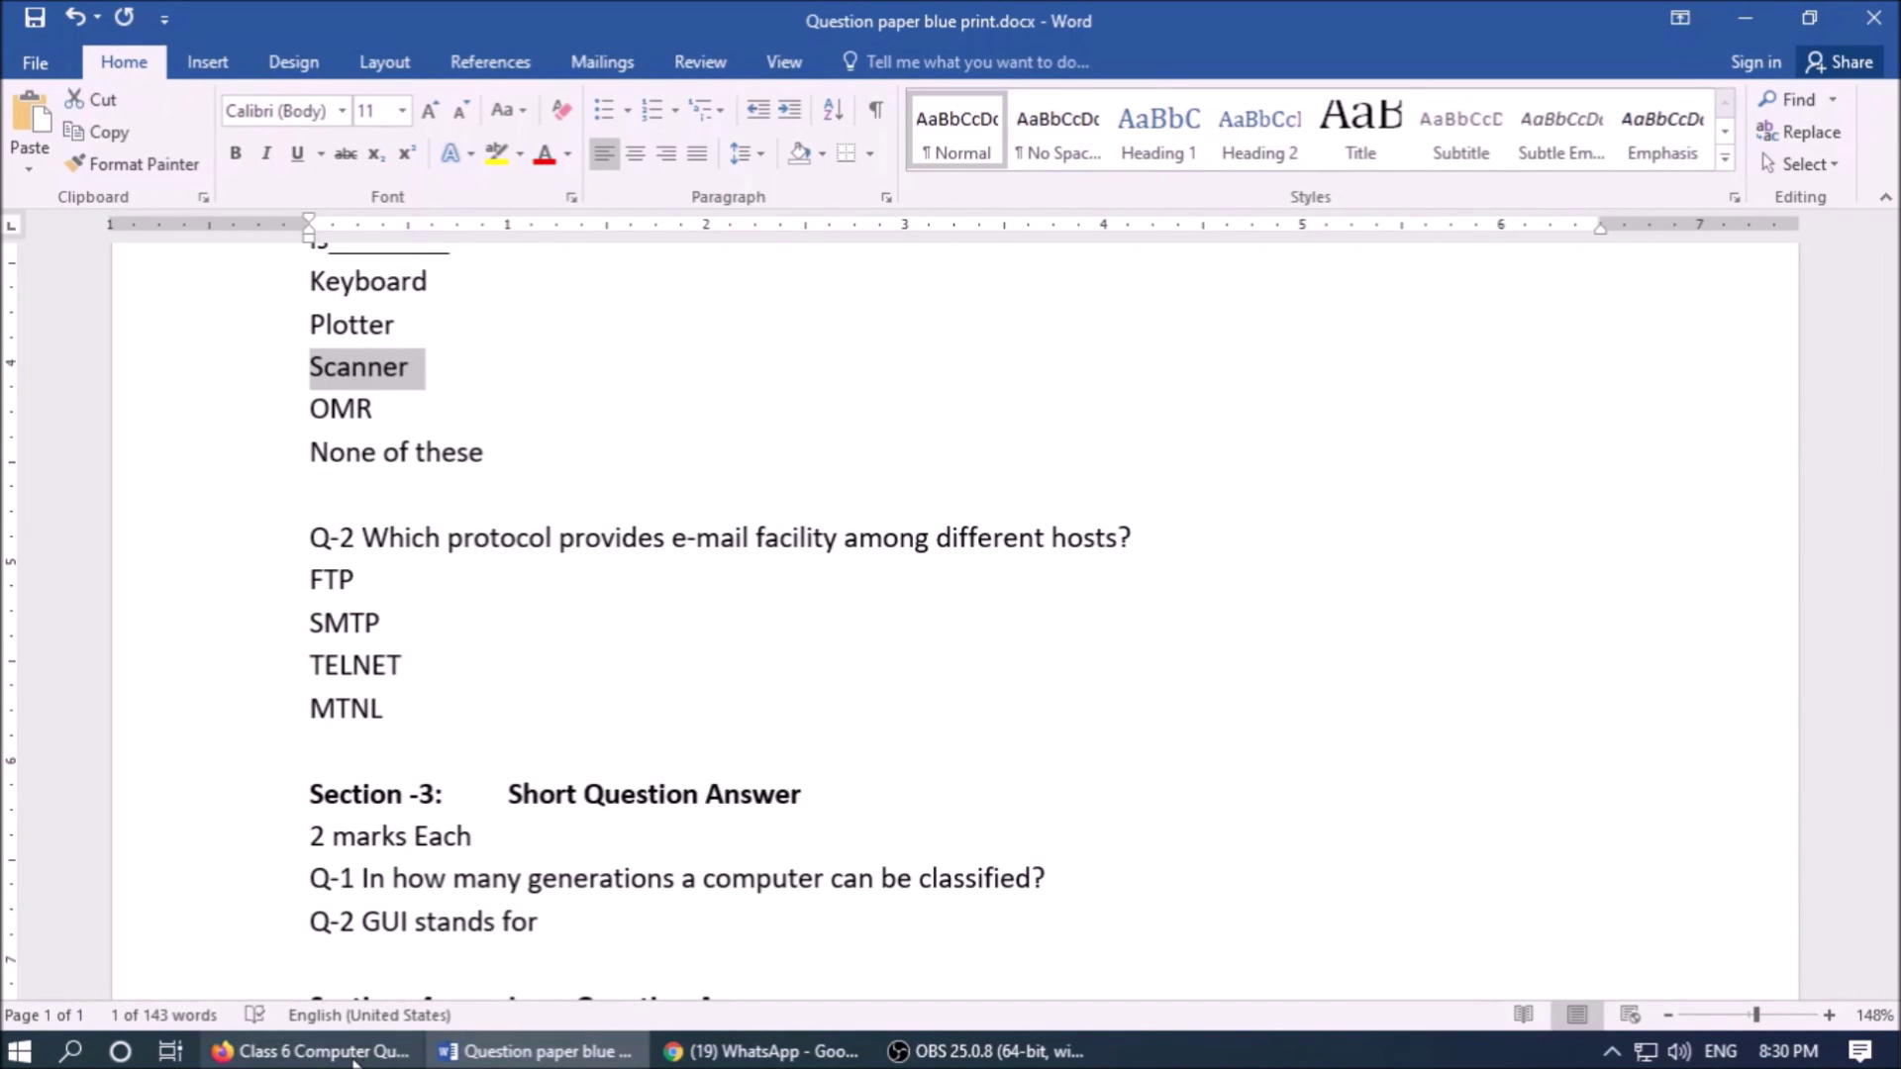
{"action": "left_click", "coordinate": [317, 1052]}
{"action": "left_click", "coordinate": [543, 920]}
{"action": "key", "text": "ctrl+v"}
- Copy "OMR" from the Word blueprint and add it as the fourth option of the light sensitive device question
{"action": "left_click", "coordinate": [535, 1052]}
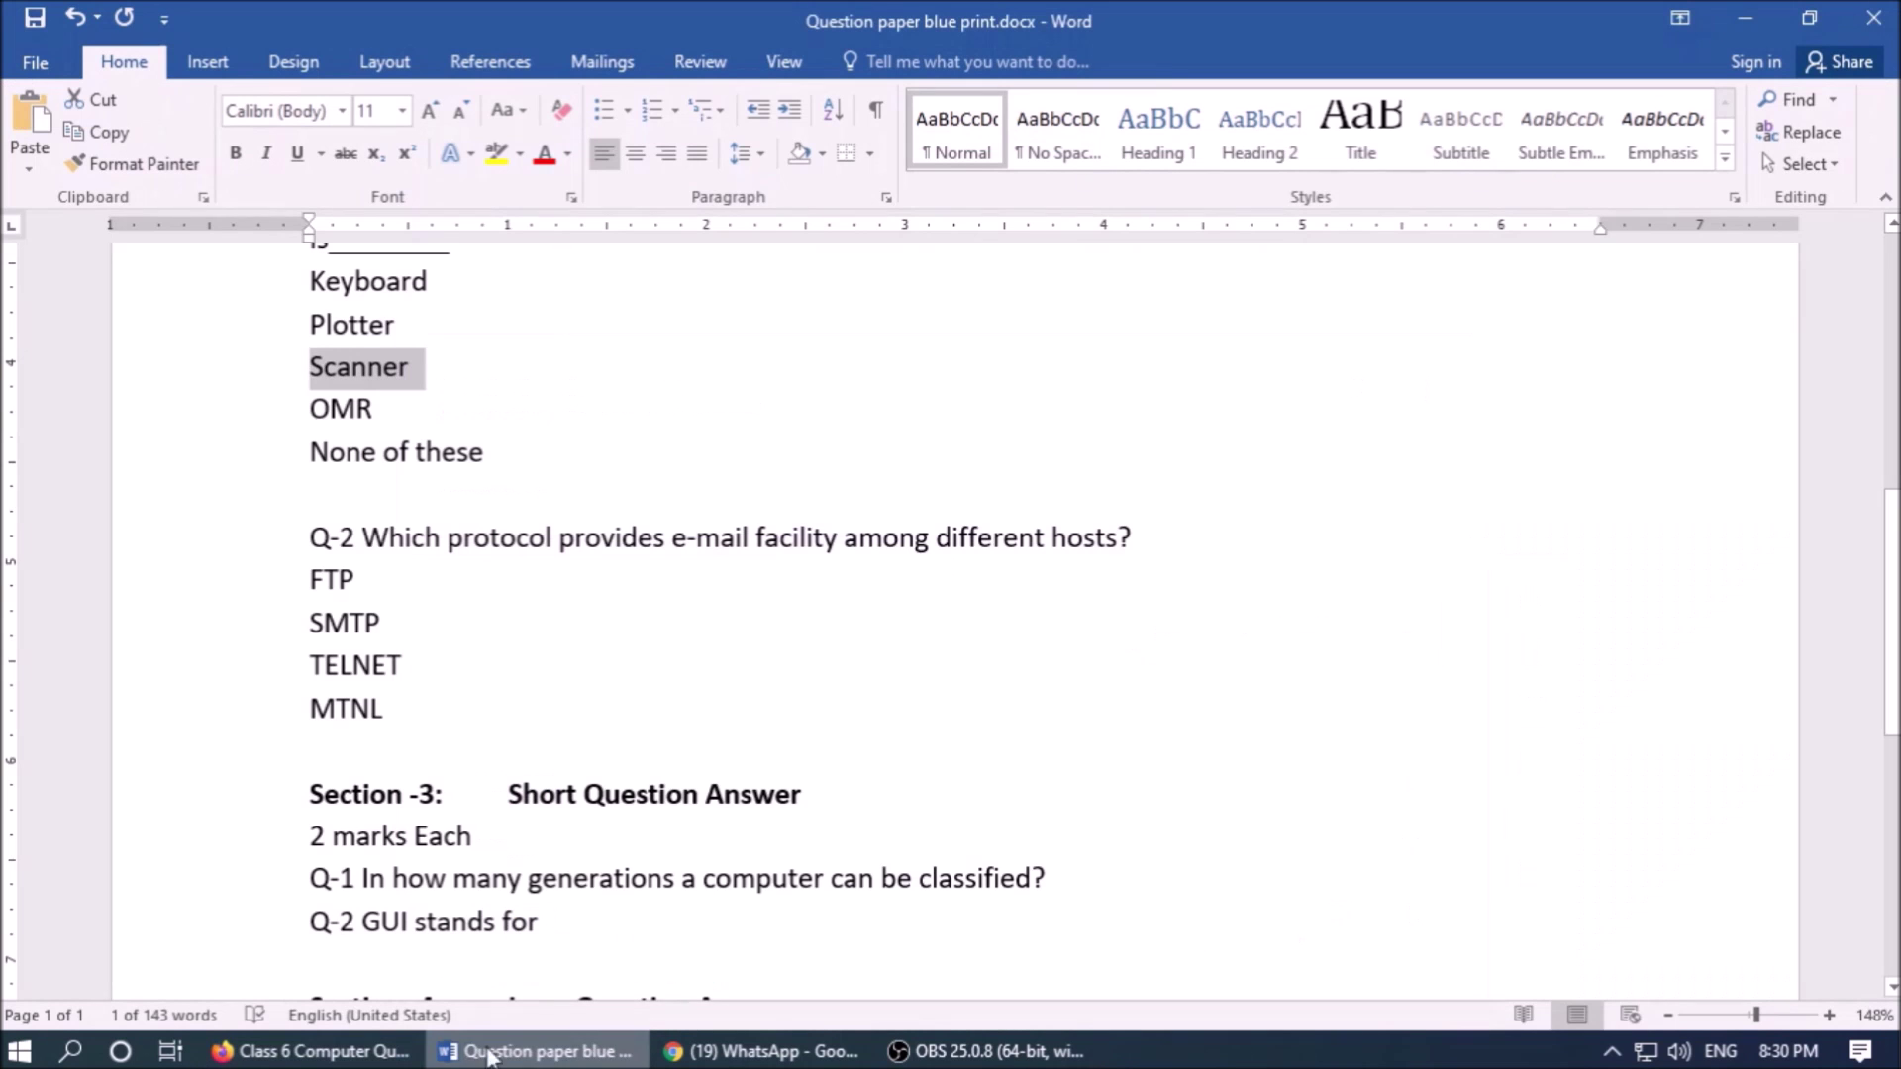
{"action": "left_click", "coordinate": [388, 409]}
{"action": "double_click", "coordinate": [388, 409]}
{"action": "key", "text": "ctrl+c"}
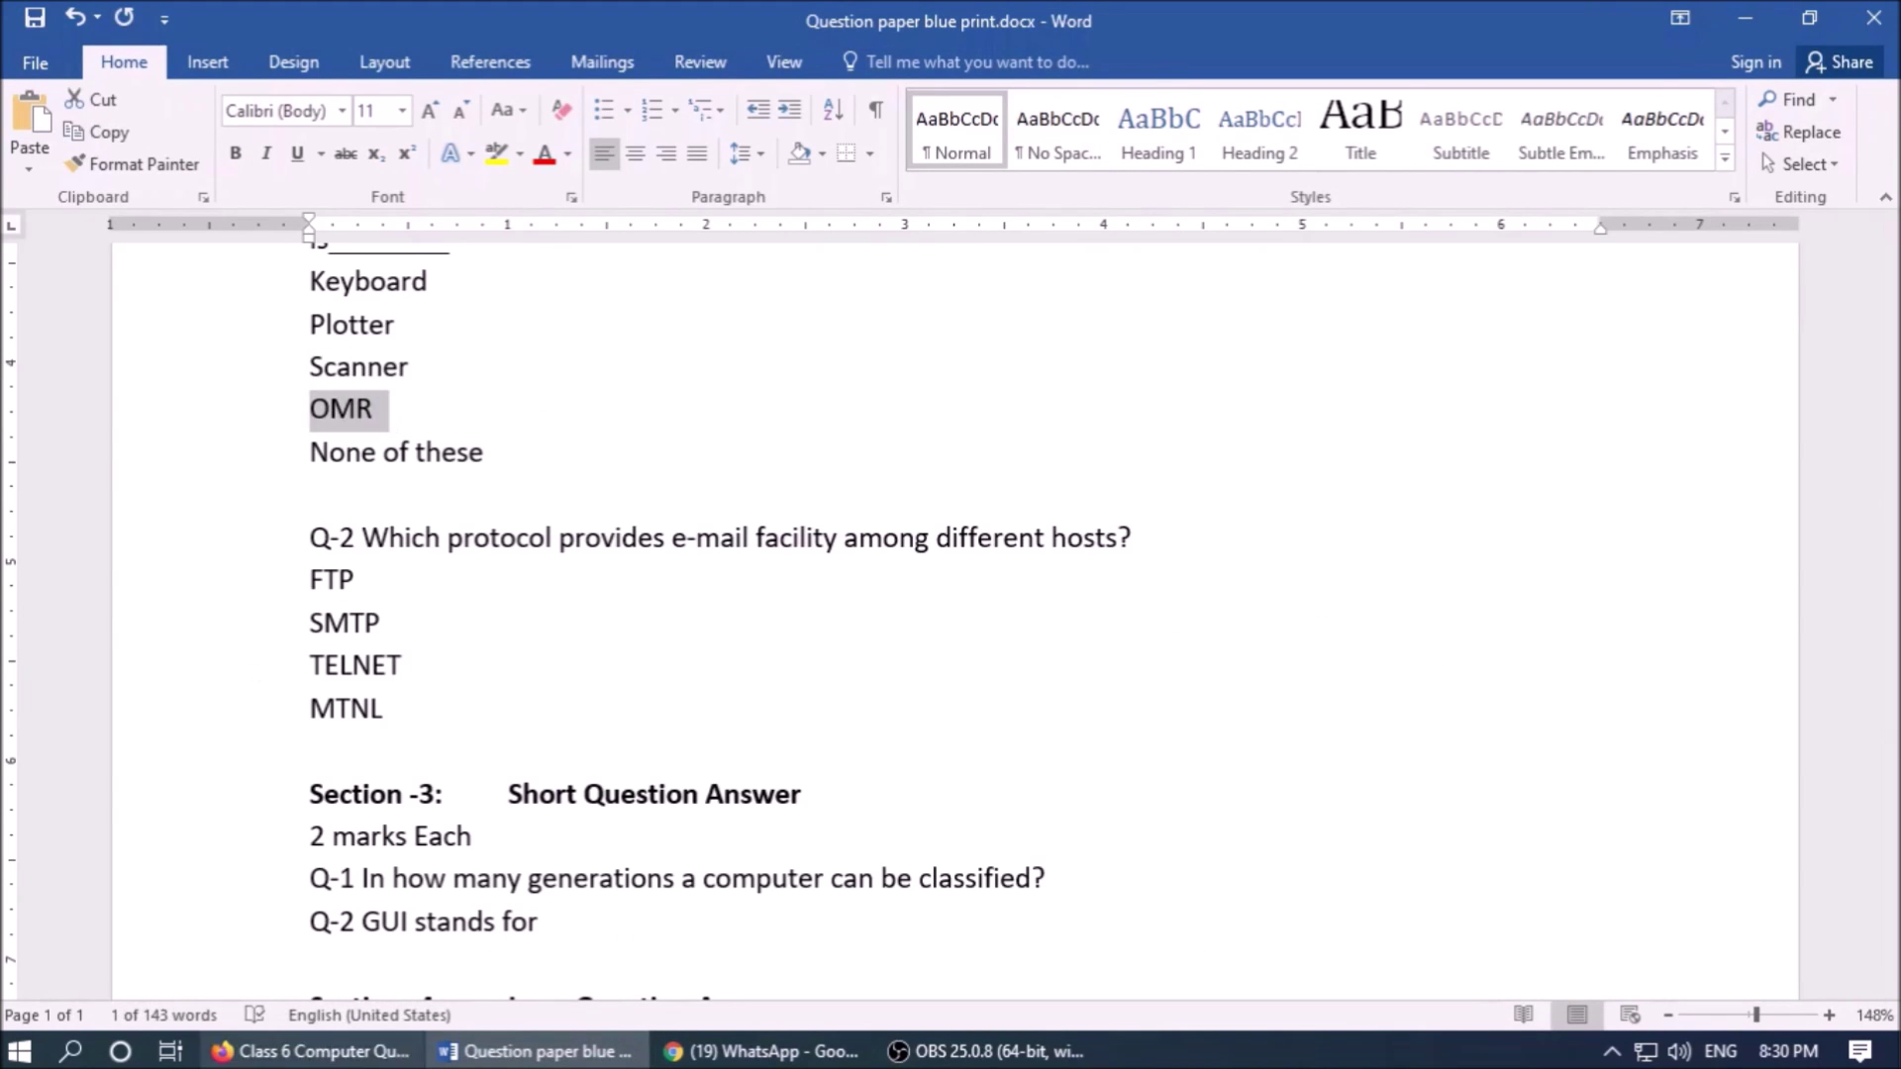
{"action": "left_click", "coordinate": [317, 1051]}
{"action": "scroll", "coordinate": [586, 921], "scroll_direction": "down", "scroll_amount": 2}
{"action": "left_click", "coordinate": [509, 784]}
{"action": "key", "text": "ctrl+v"}
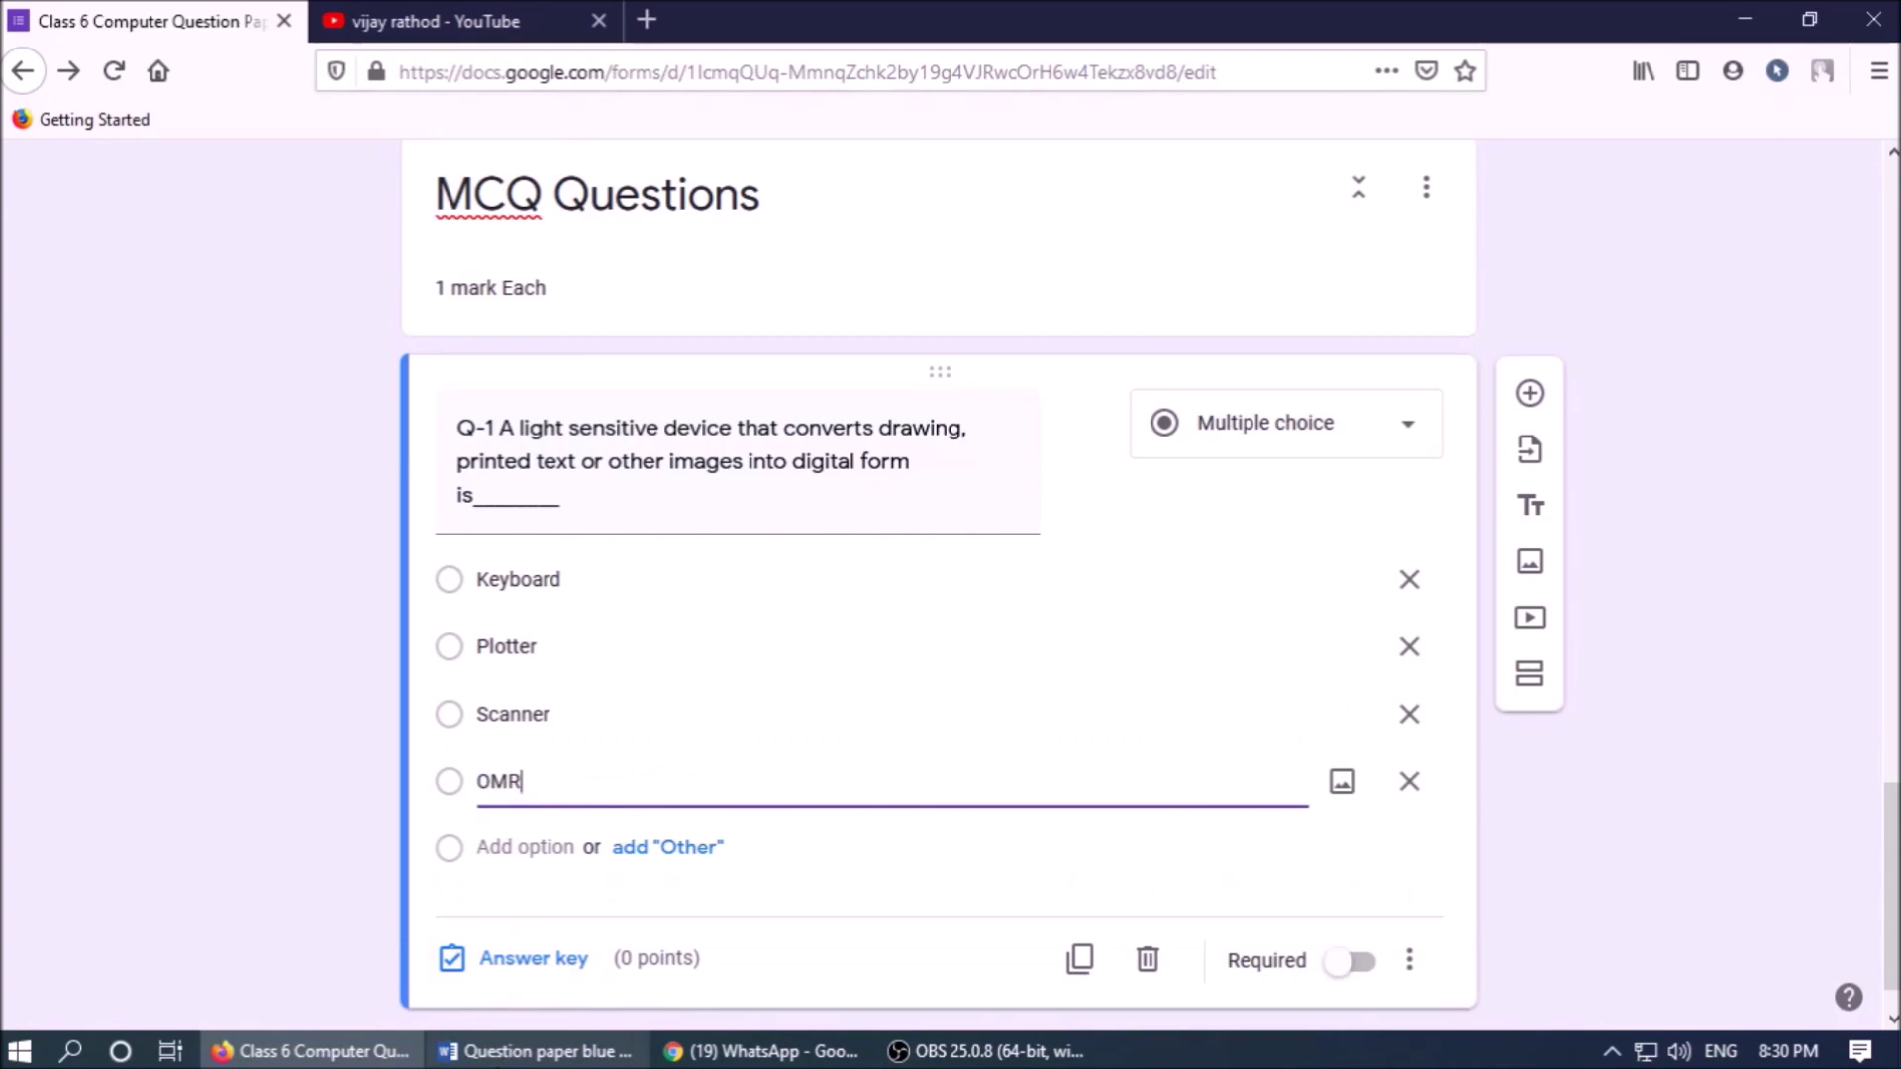
- Copy "None of these" from the Word blueprint and add it as the fifth option of the light sensitive device question
{"action": "left_click", "coordinate": [535, 1052]}
{"action": "left_click", "coordinate": [414, 453]}
{"action": "triple_click", "coordinate": [416, 459]}
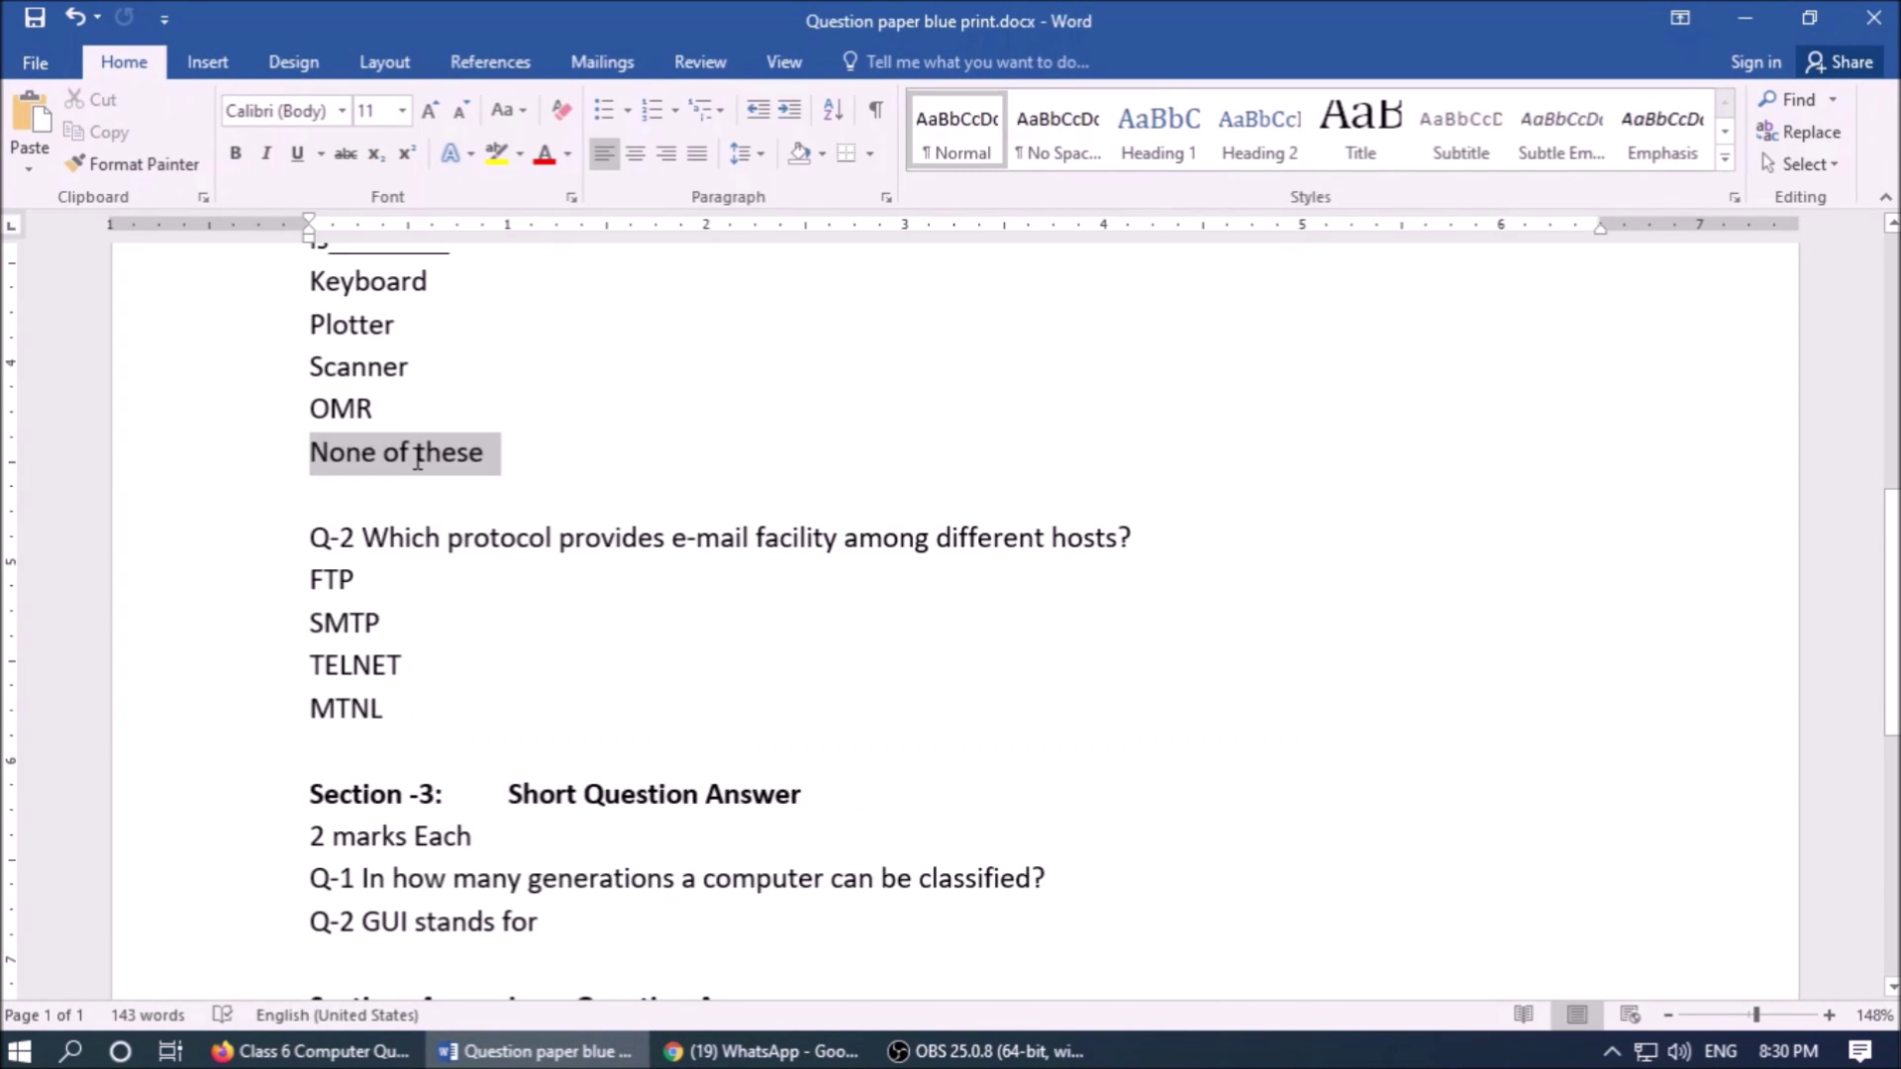
{"action": "key", "text": "ctrl+c"}
{"action": "left_click", "coordinate": [317, 1052]}
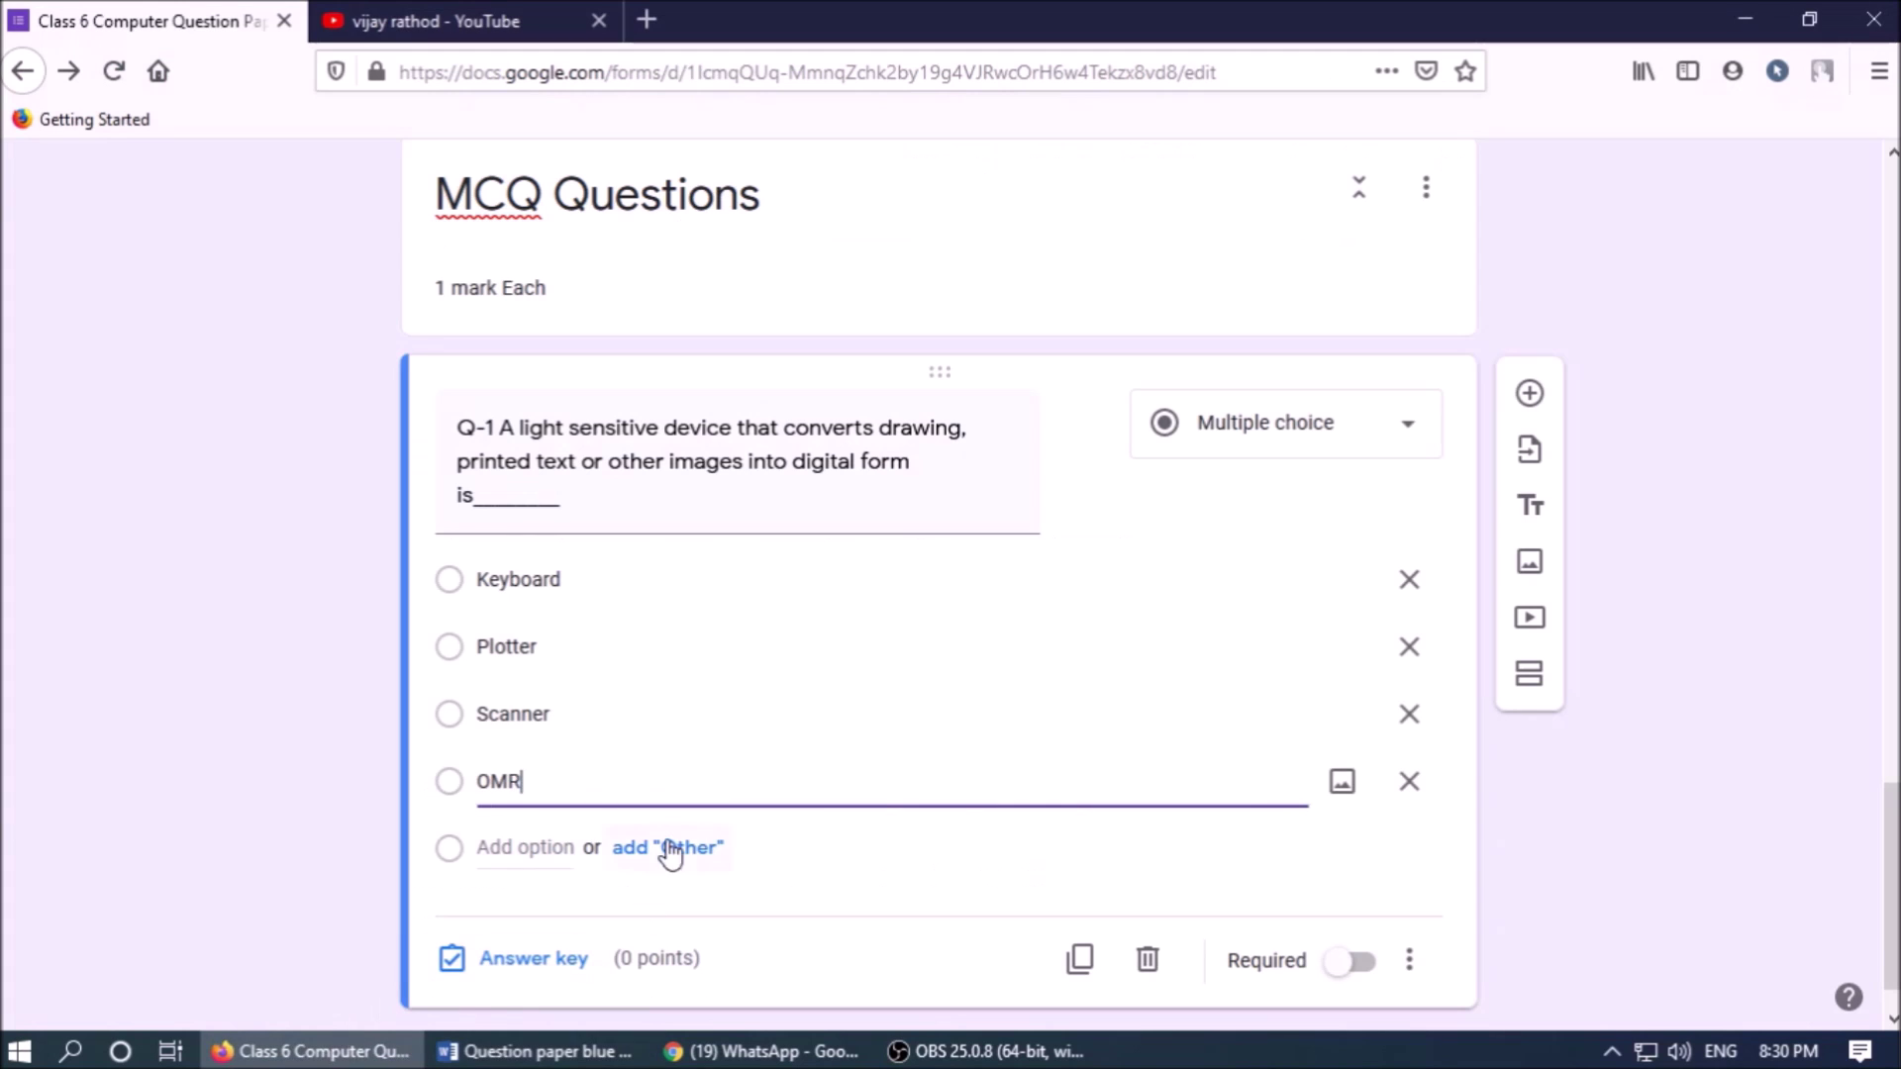
{"action": "left_click", "coordinate": [577, 845]}
{"action": "key", "text": "ctrl+v"}
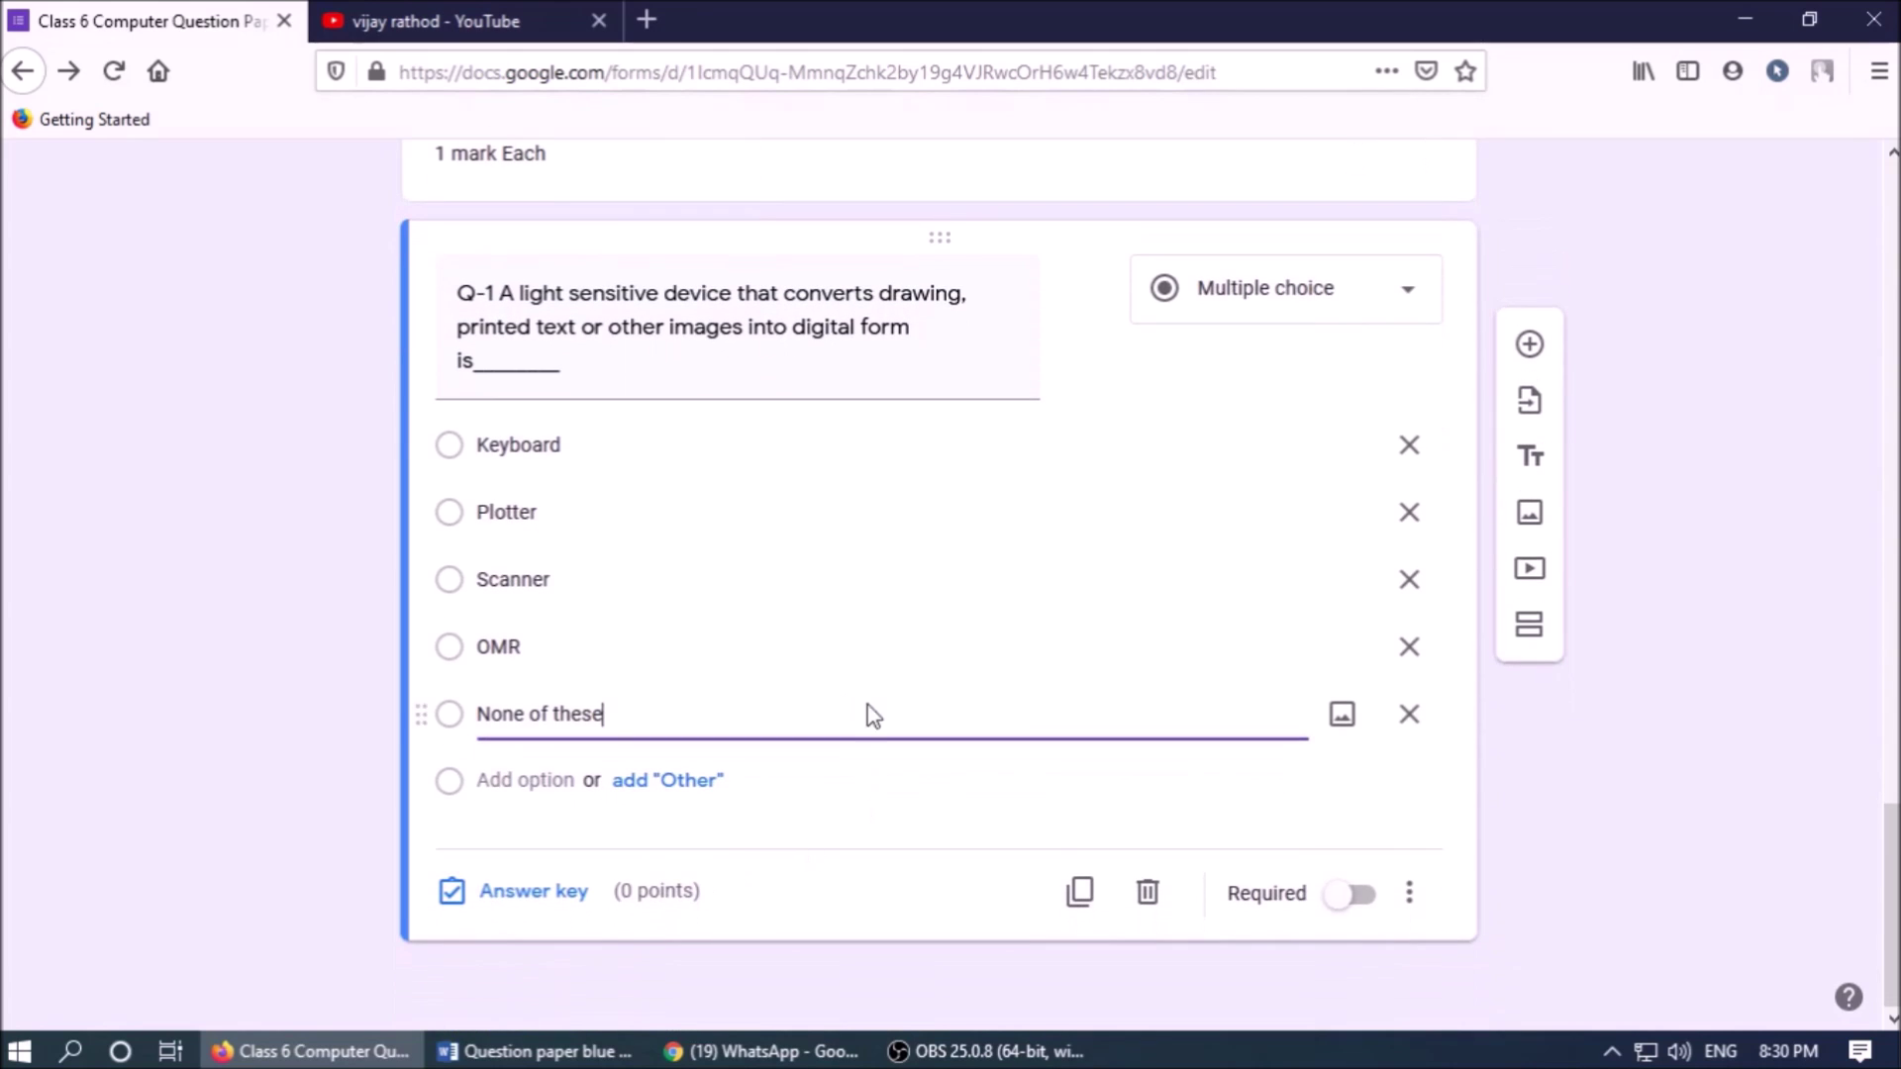
- Make the light sensitive device question required and set its answer key to Scanner, worth 1 point
{"action": "left_click", "coordinate": [1362, 899]}
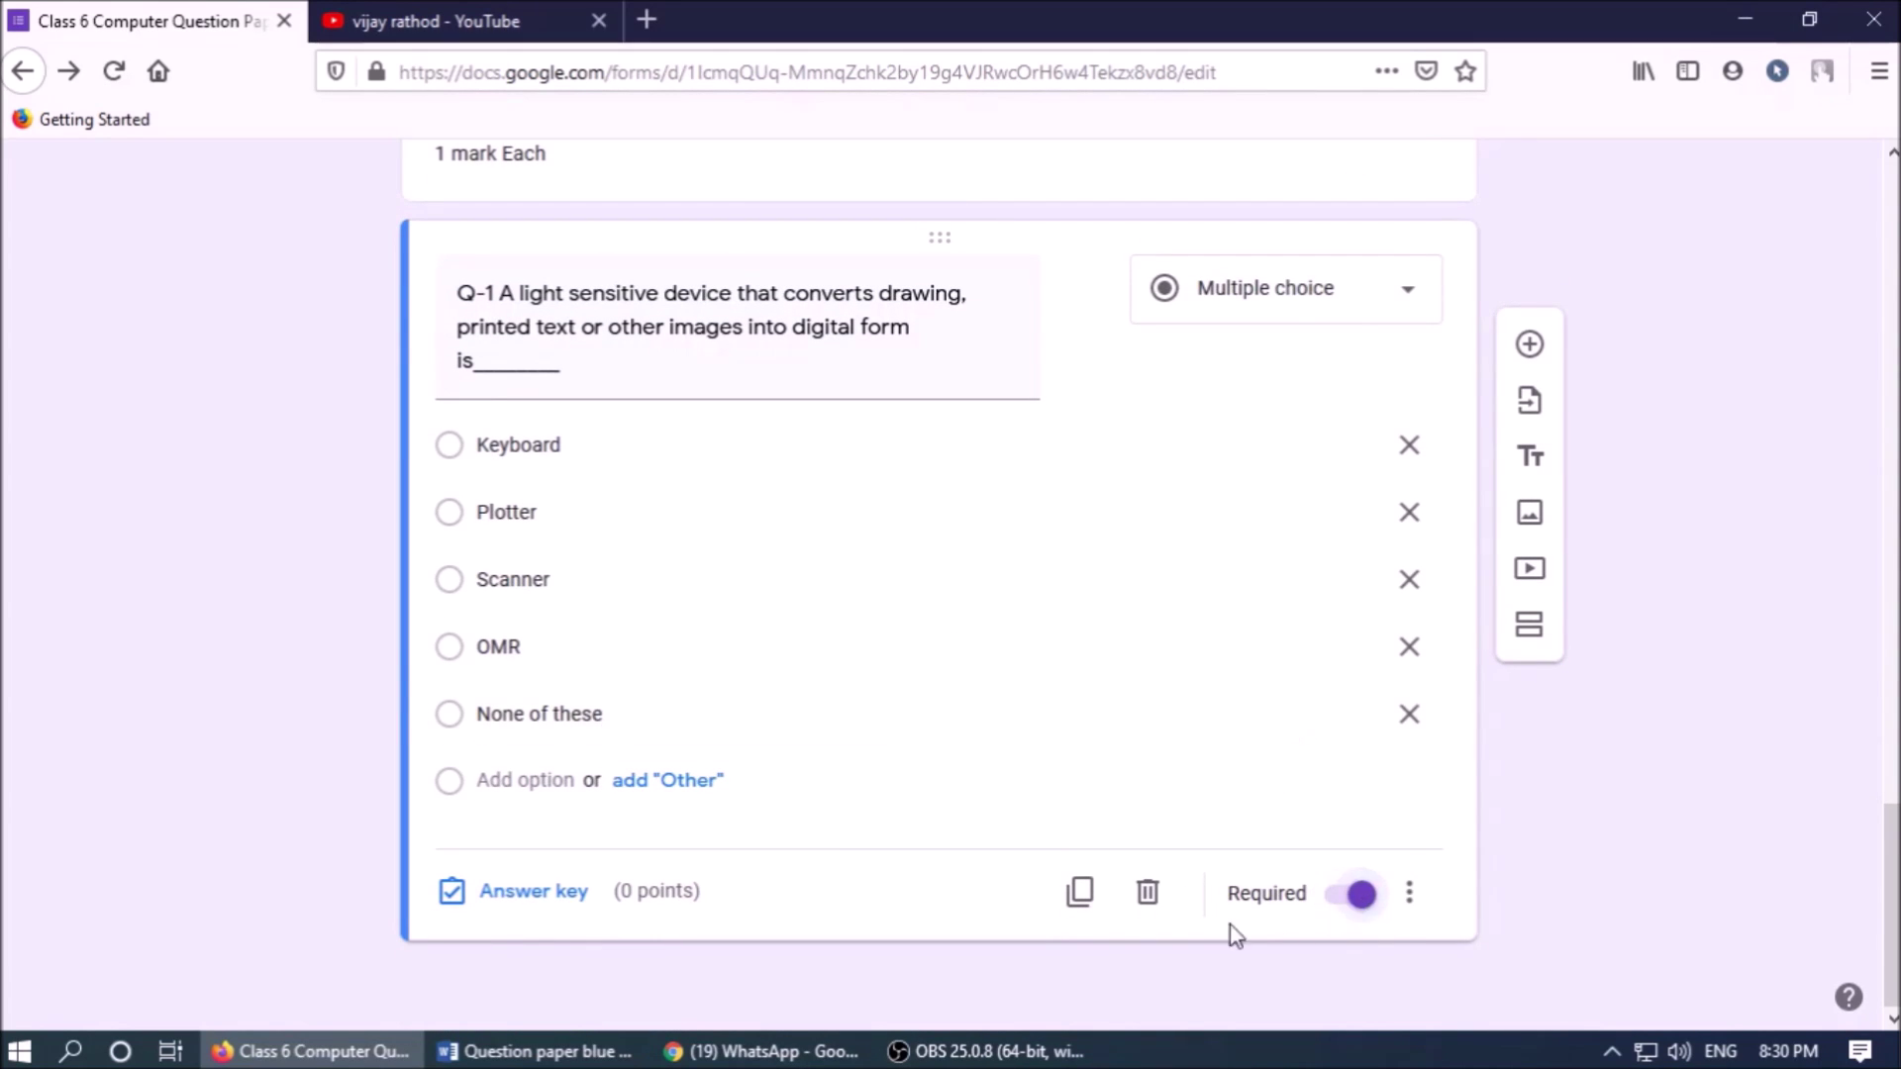
{"action": "left_click", "coordinate": [518, 896]}
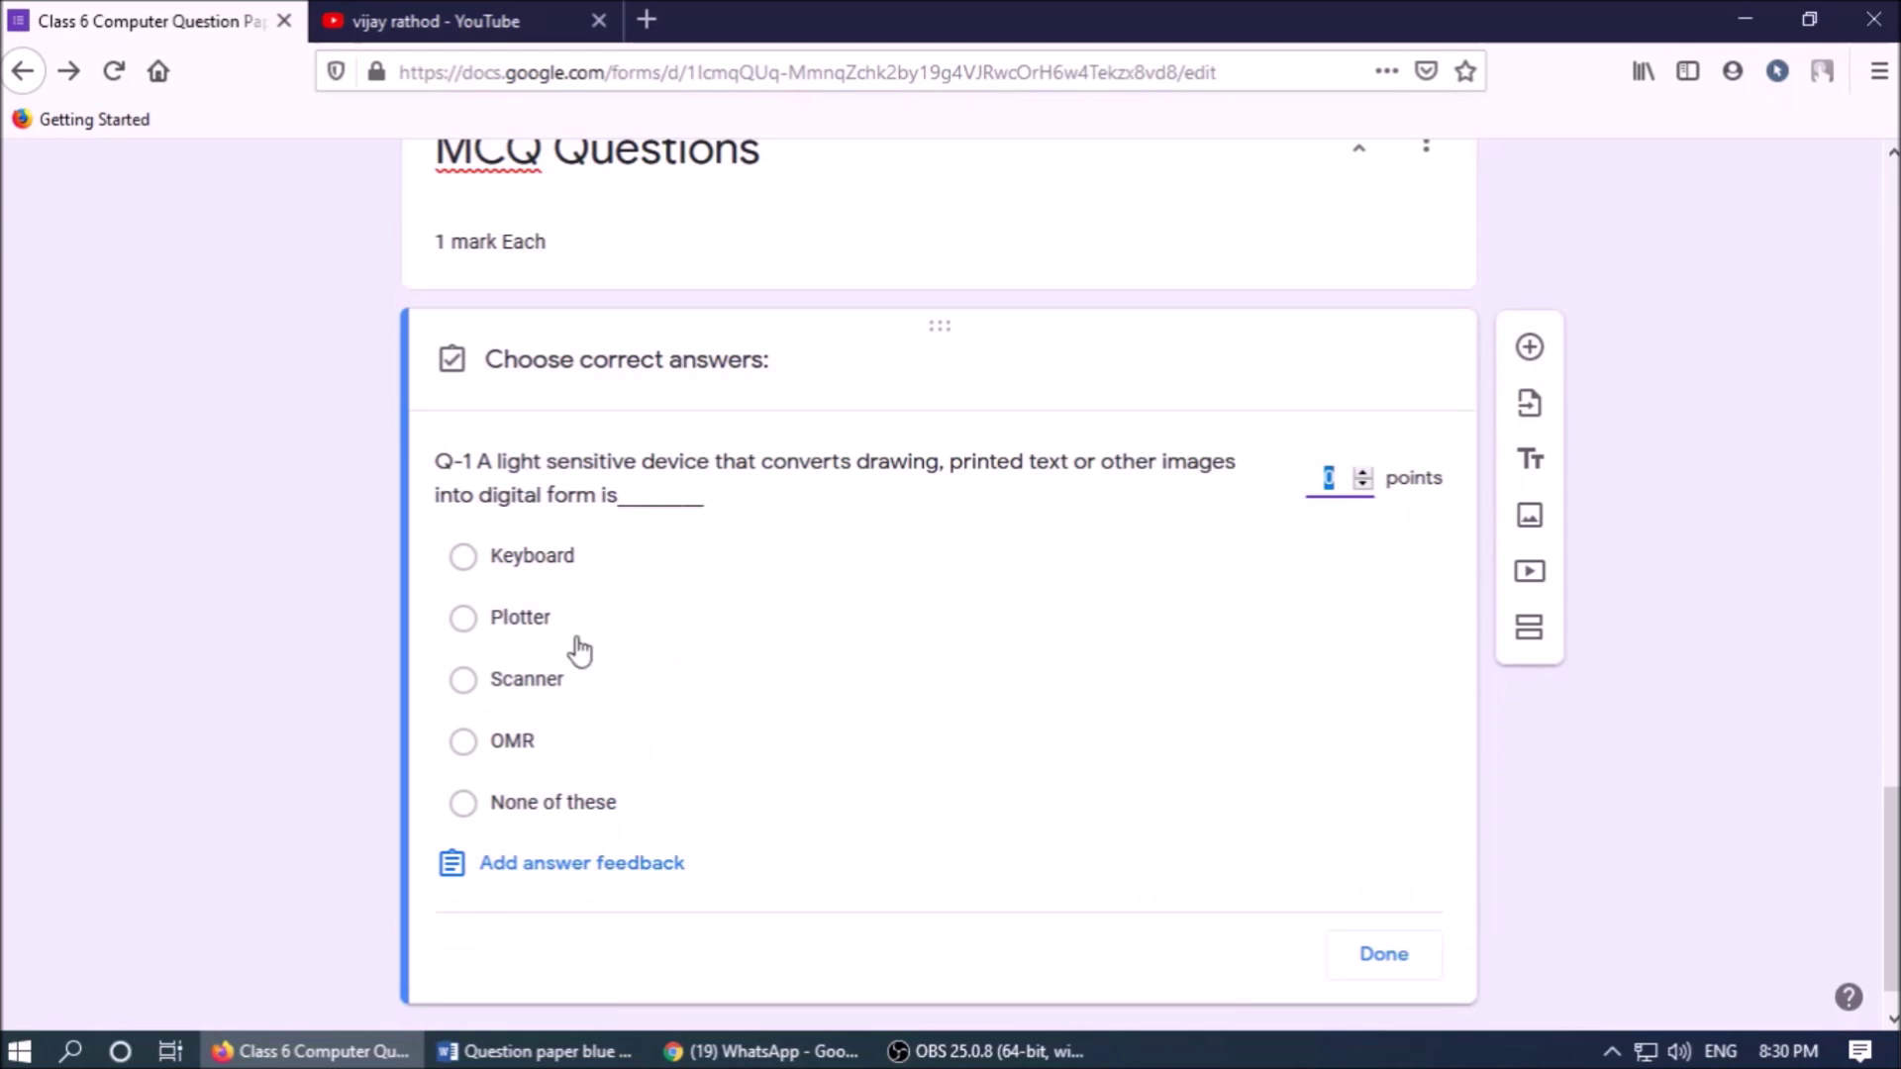
{"action": "left_click", "coordinate": [464, 683]}
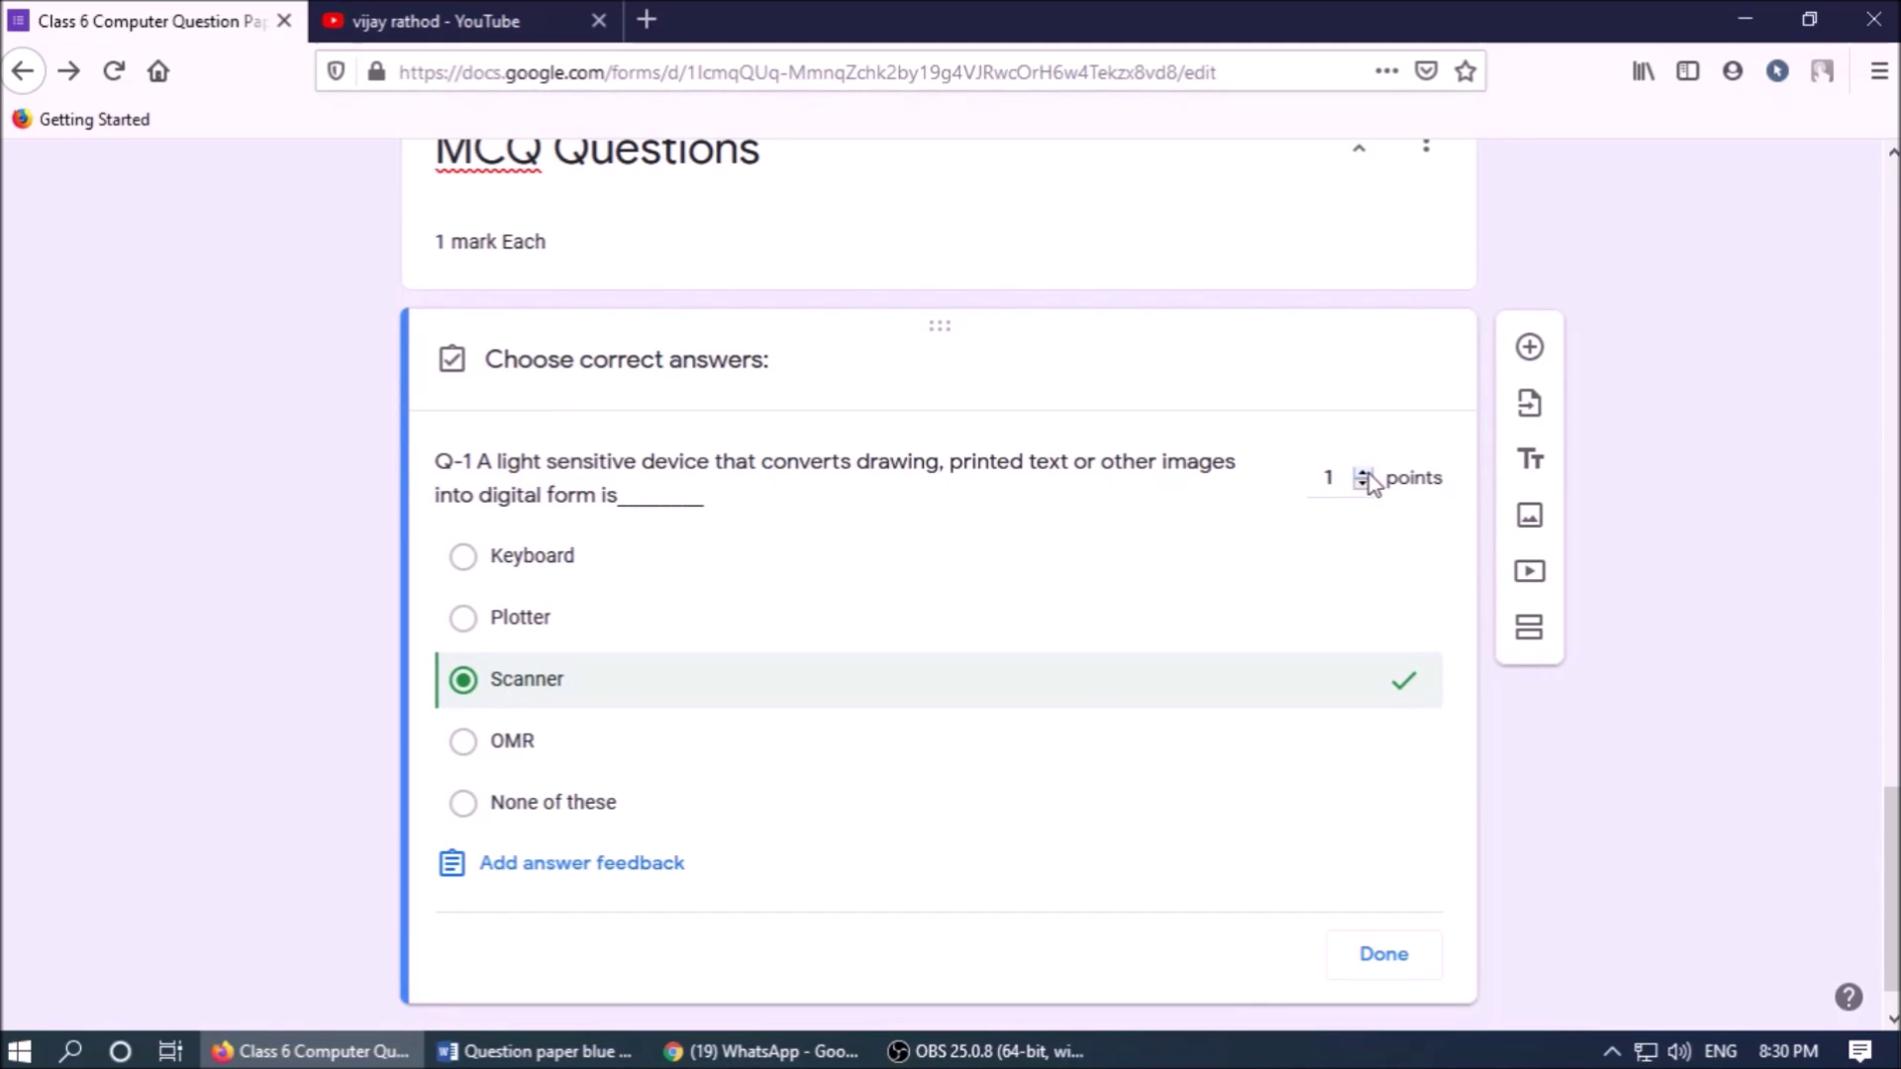
{"action": "left_click", "coordinate": [1383, 949]}
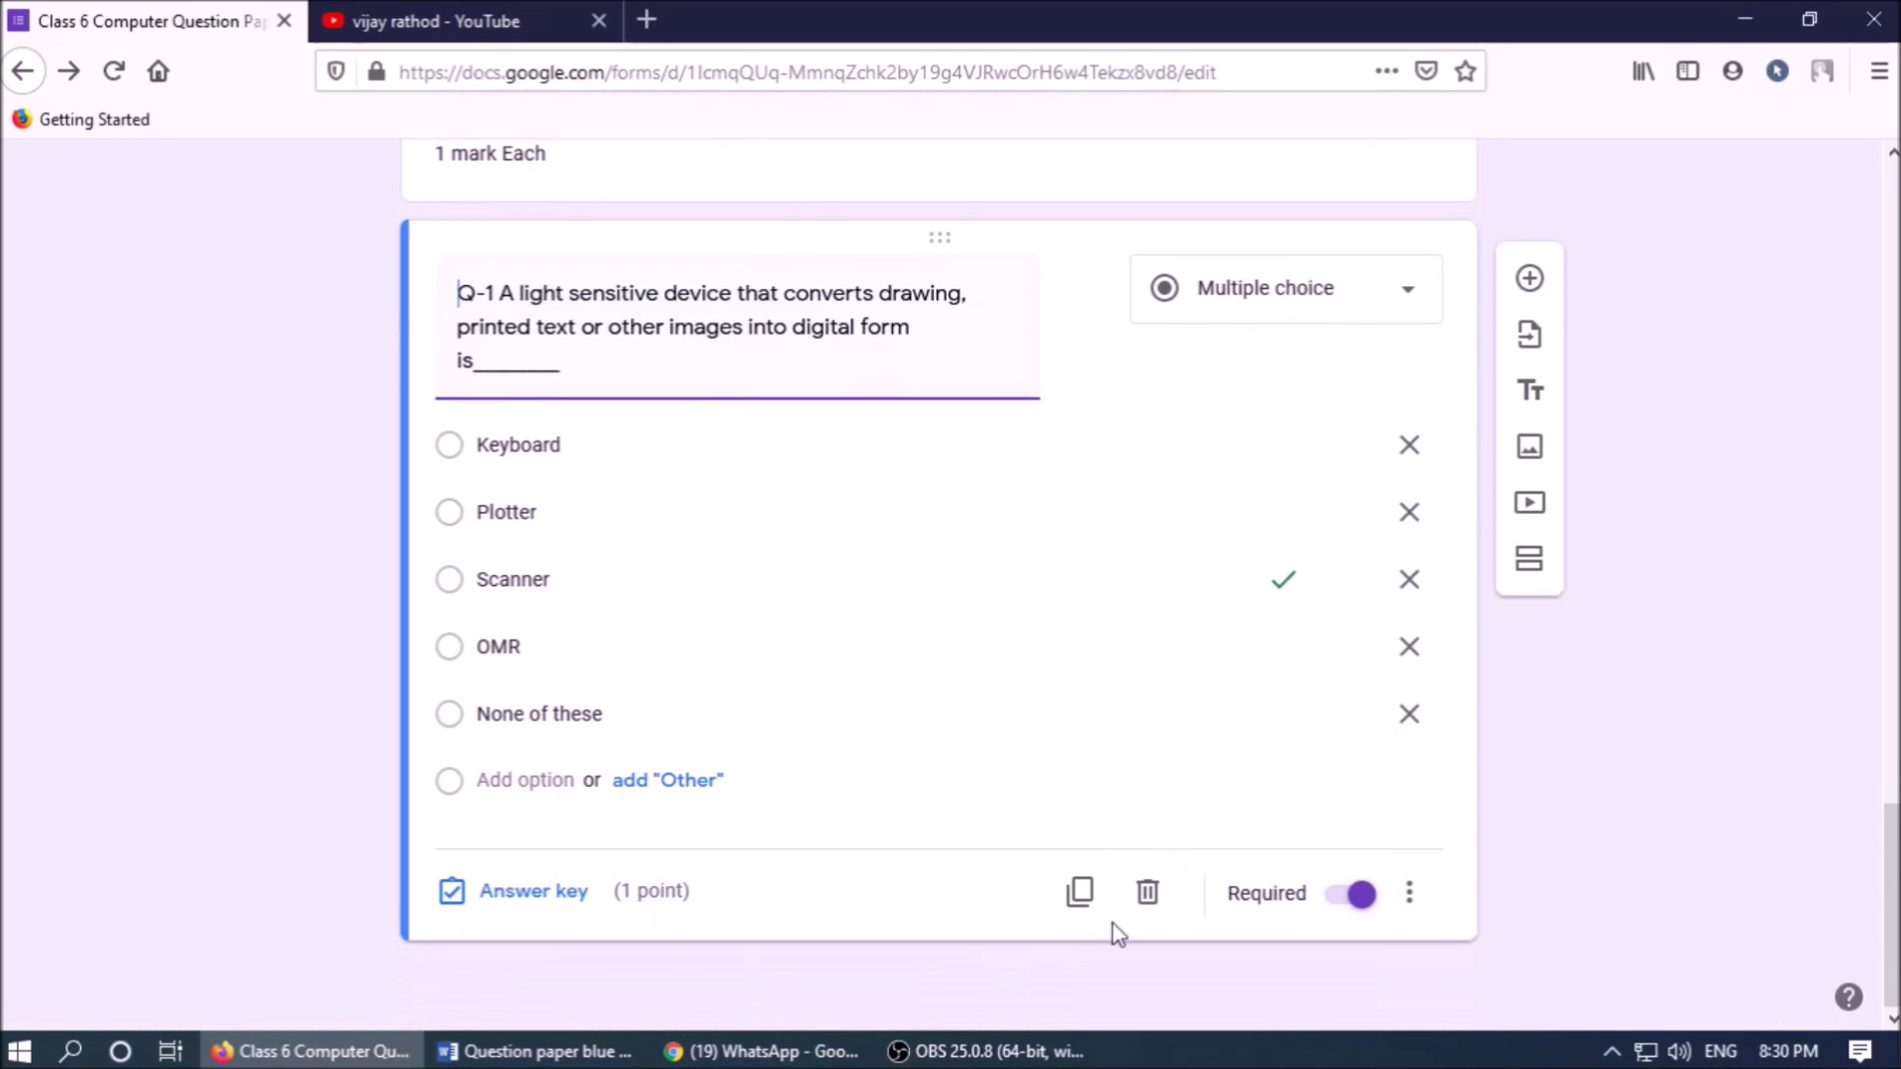
- Duplicate the Q-1 question and replace the copy's title with the Q-2 e-mail protocol text from the Word blueprint
{"action": "left_click", "coordinate": [1081, 894]}
{"action": "left_click", "coordinate": [534, 1052]}
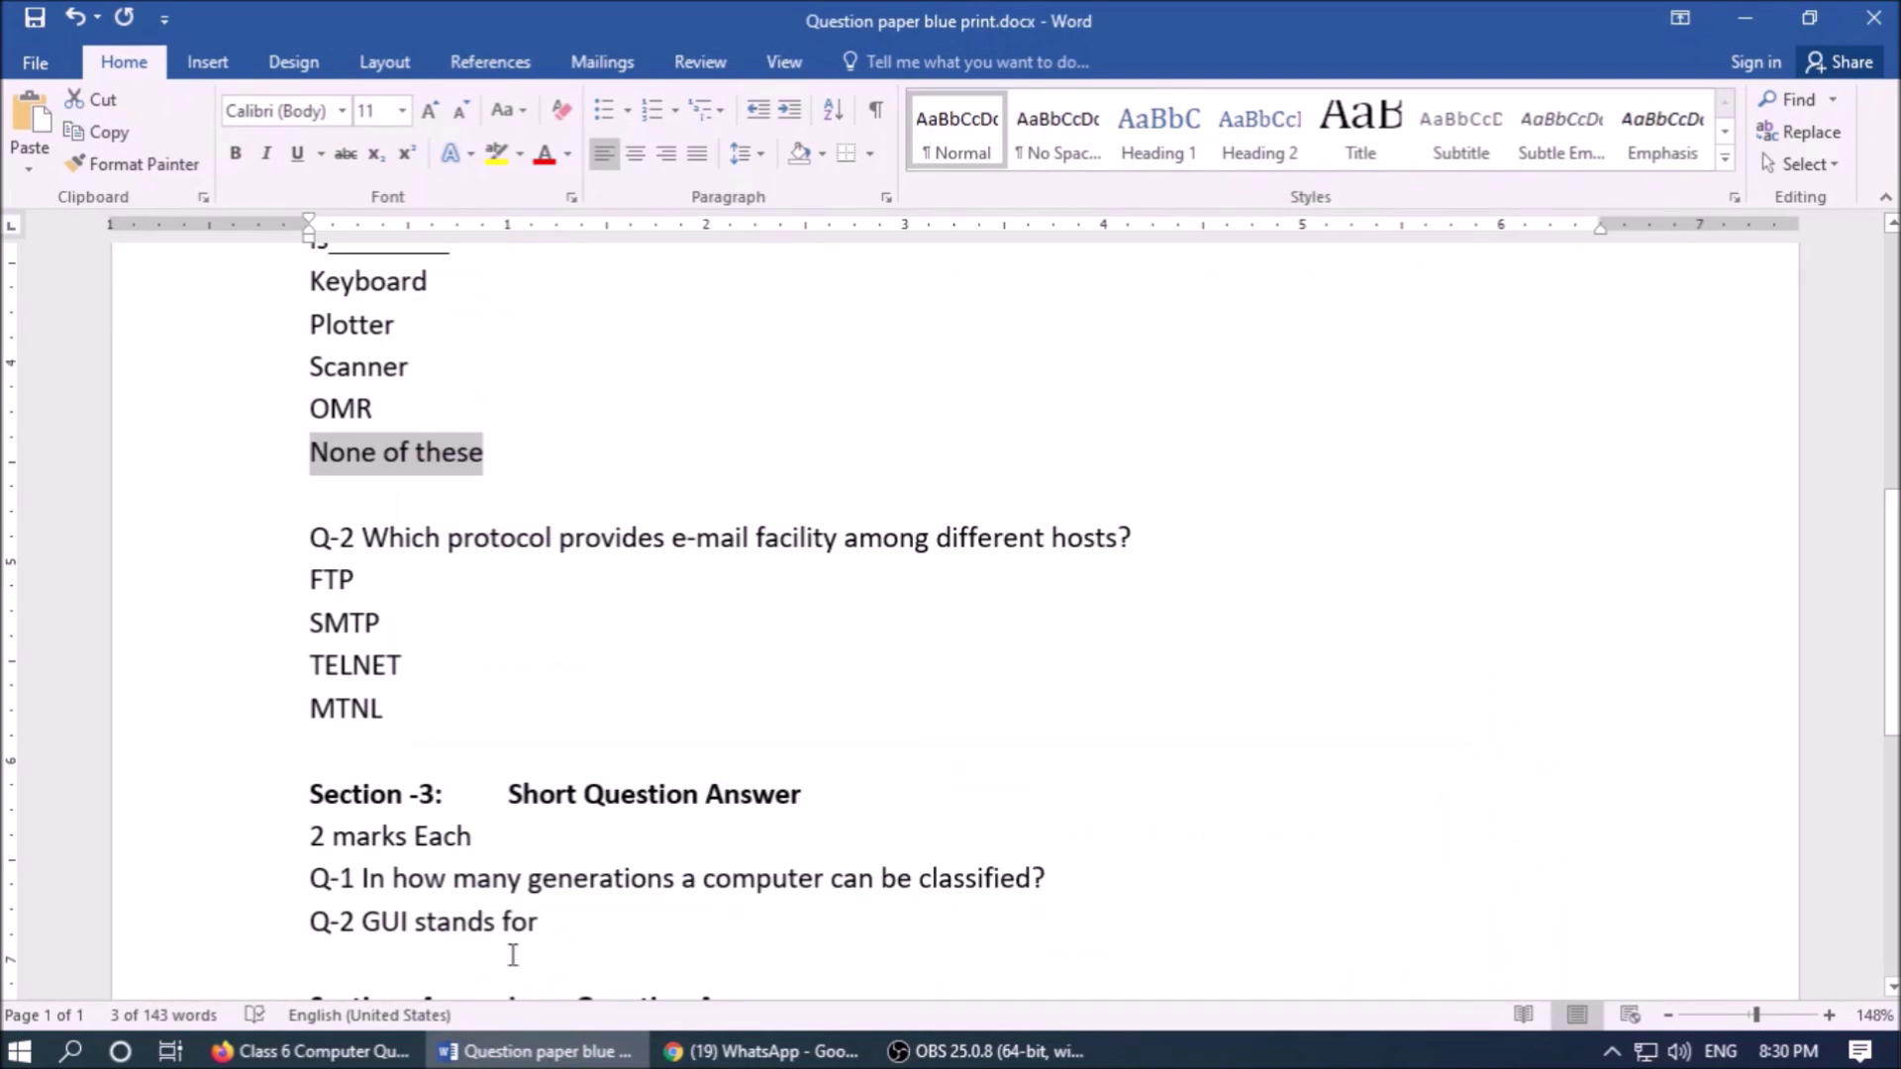
{"action": "left_click", "coordinate": [391, 538]}
{"action": "triple_click", "coordinate": [396, 533]}
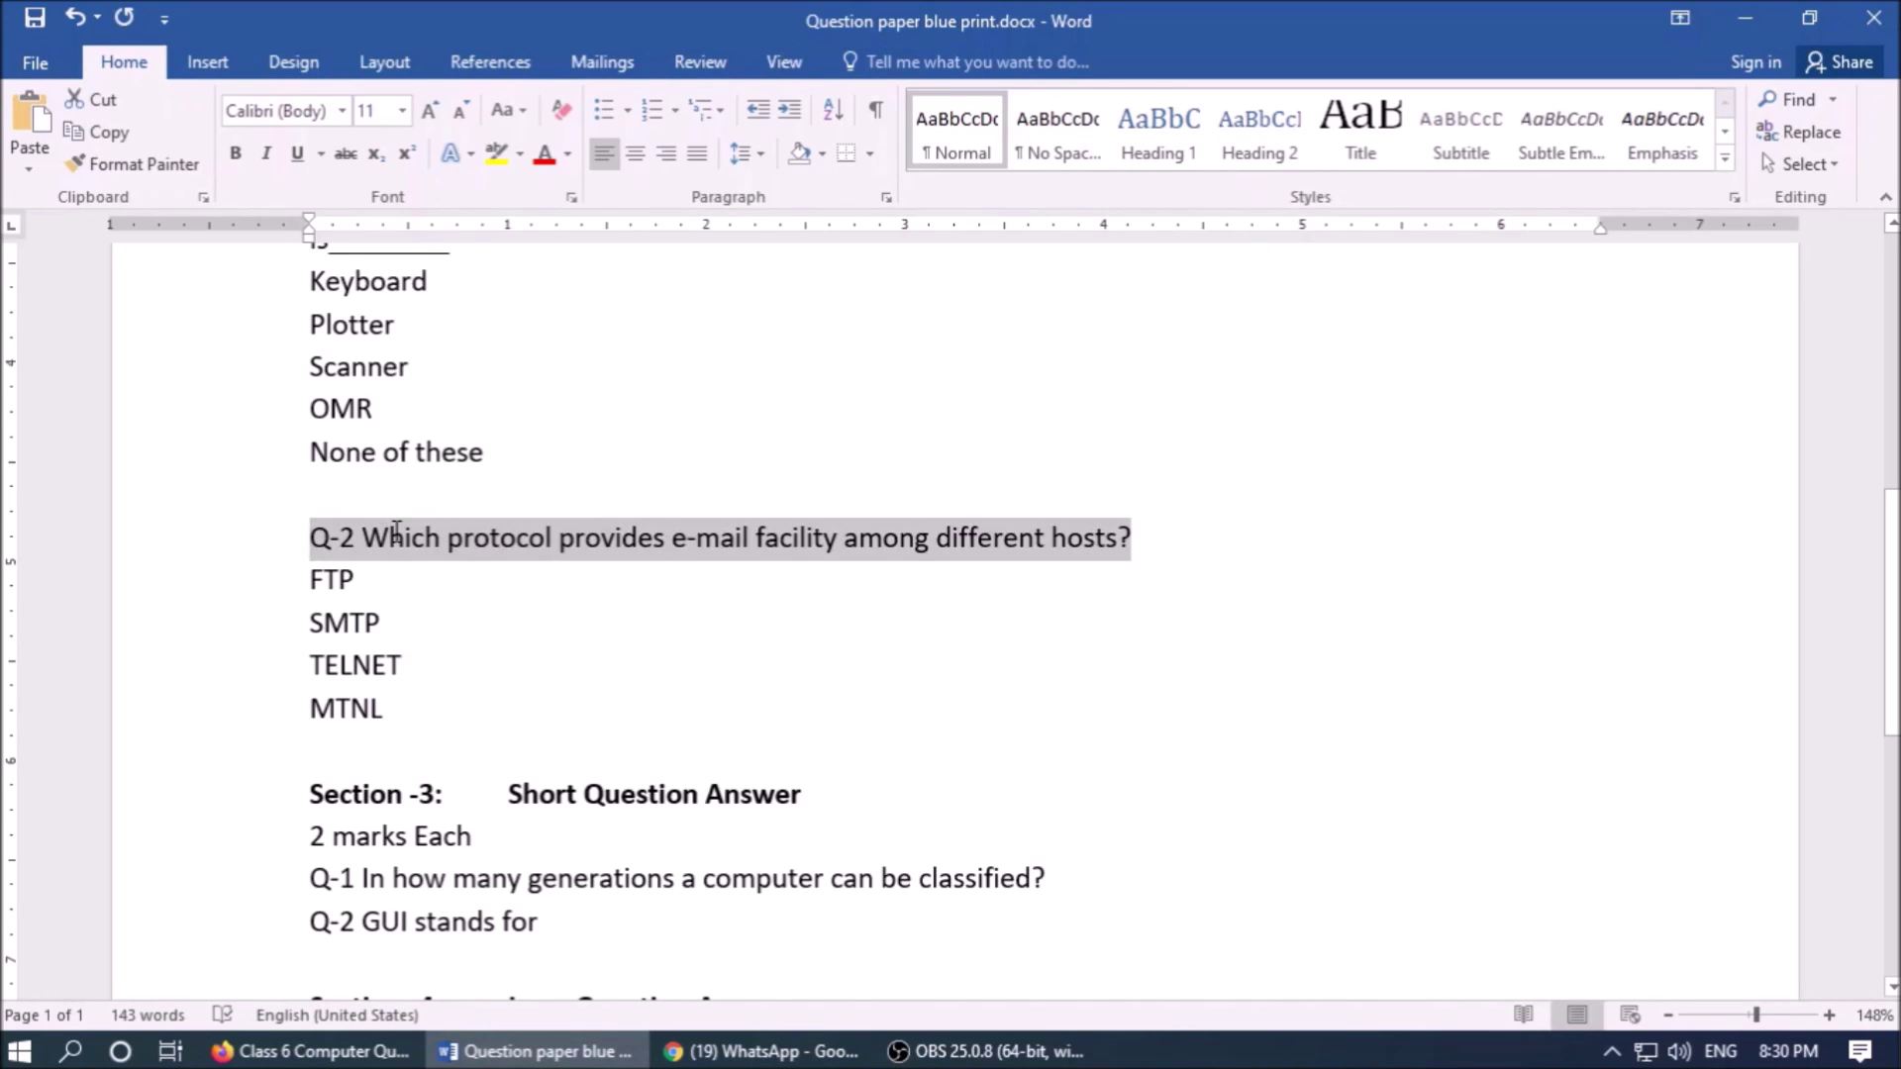
{"action": "left_click", "coordinate": [312, 1051]}
{"action": "key", "text": "ctrl+v"}
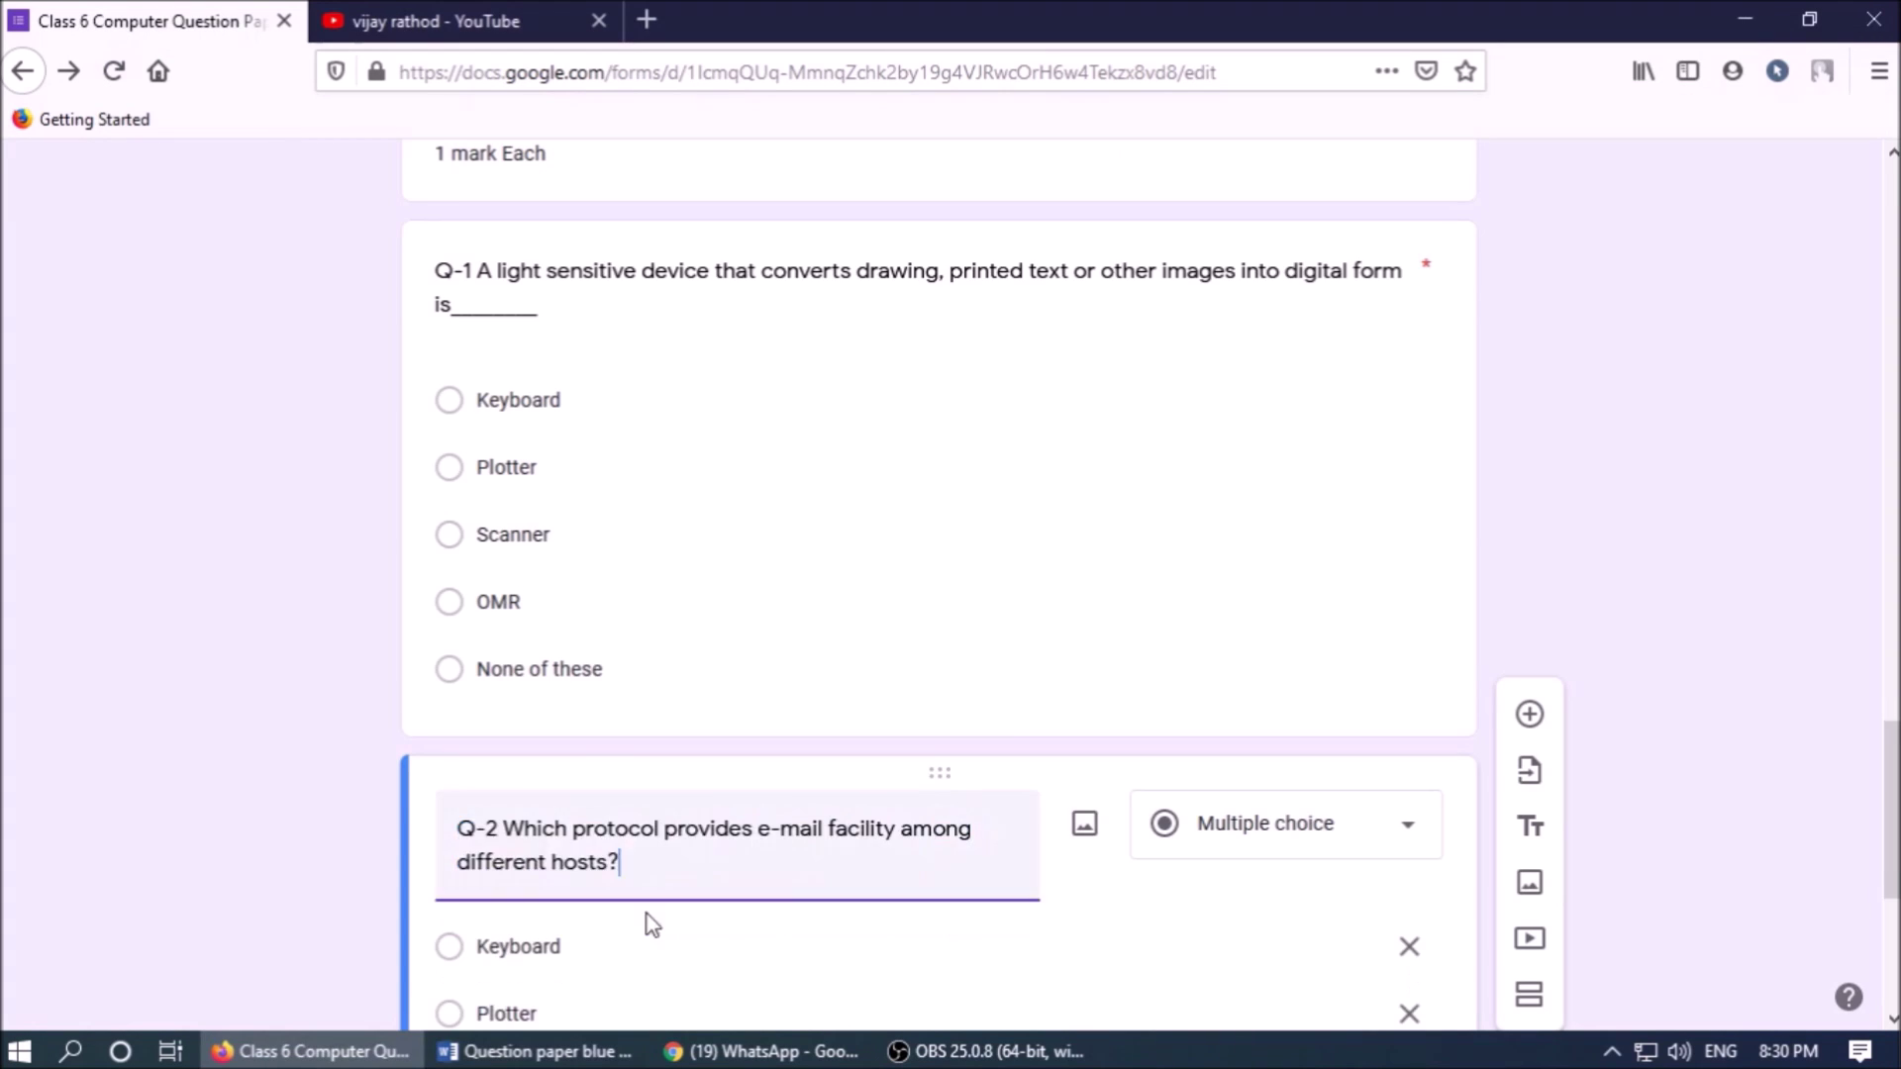
- Copy "FTP" from the Word blueprint and paste it over the Keyboard option of the Q-2 protocol question
{"action": "scroll", "coordinate": [644, 904], "scroll_direction": "down", "scroll_amount": 3}
{"action": "left_click", "coordinate": [535, 1051]}
{"action": "left_click", "coordinate": [364, 597]}
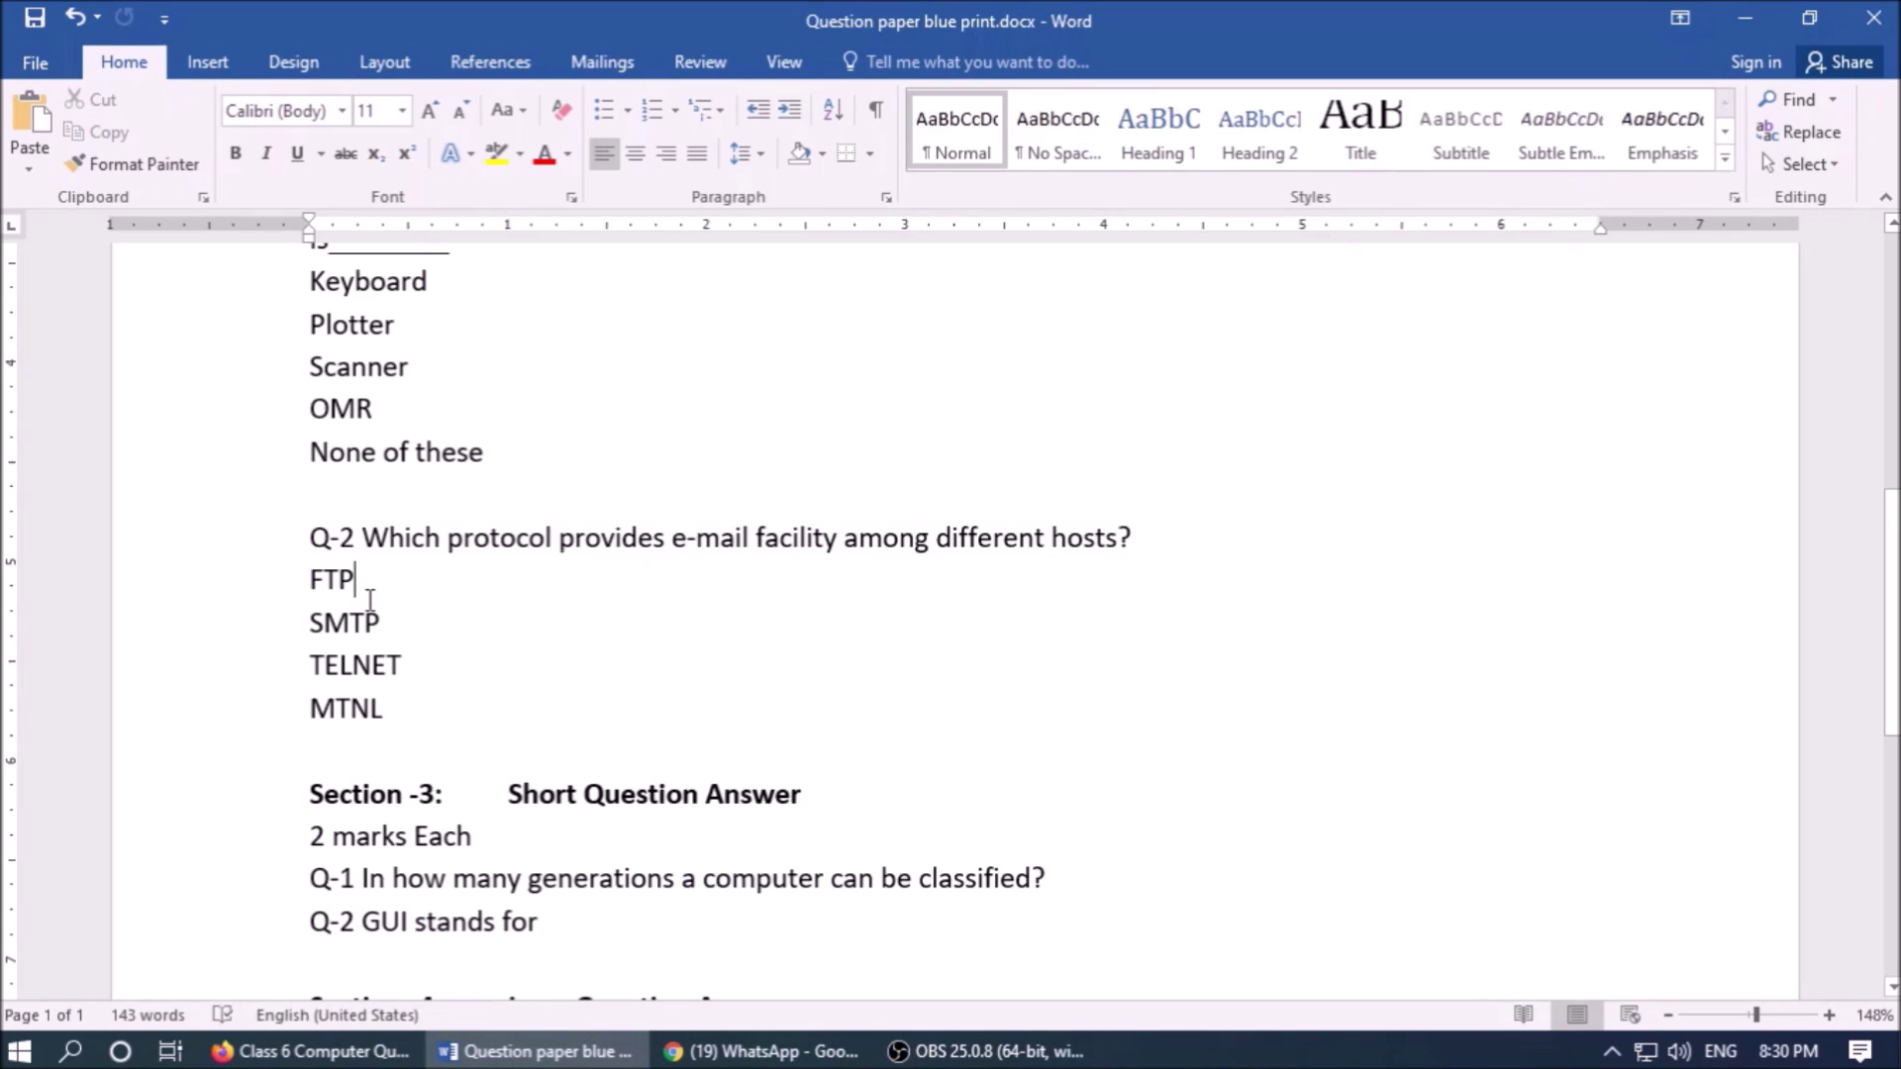
{"action": "double_click", "coordinate": [326, 581]}
{"action": "left_click", "coordinate": [312, 1052]}
{"action": "left_click", "coordinate": [520, 575]}
{"action": "key", "text": "ctrl+v"}
- Copy "SMTP" from the Word blueprint and paste it over the Scanner option of the Q-2 protocol question
{"action": "left_click", "coordinate": [534, 1051]}
{"action": "left_click", "coordinate": [384, 622]}
{"action": "key", "text": "shift+Home"}
{"action": "left_click", "coordinate": [312, 1051]}
{"action": "left_click", "coordinate": [583, 704]}
{"action": "key", "text": "ctrl+v"}
- Copy "TELNET" from the Word blueprint and paste it over the OMR option of the Q-2 protocol question
{"action": "left_click", "coordinate": [535, 1051]}
{"action": "left_click", "coordinate": [448, 684]}
{"action": "key", "text": "shift+Home"}
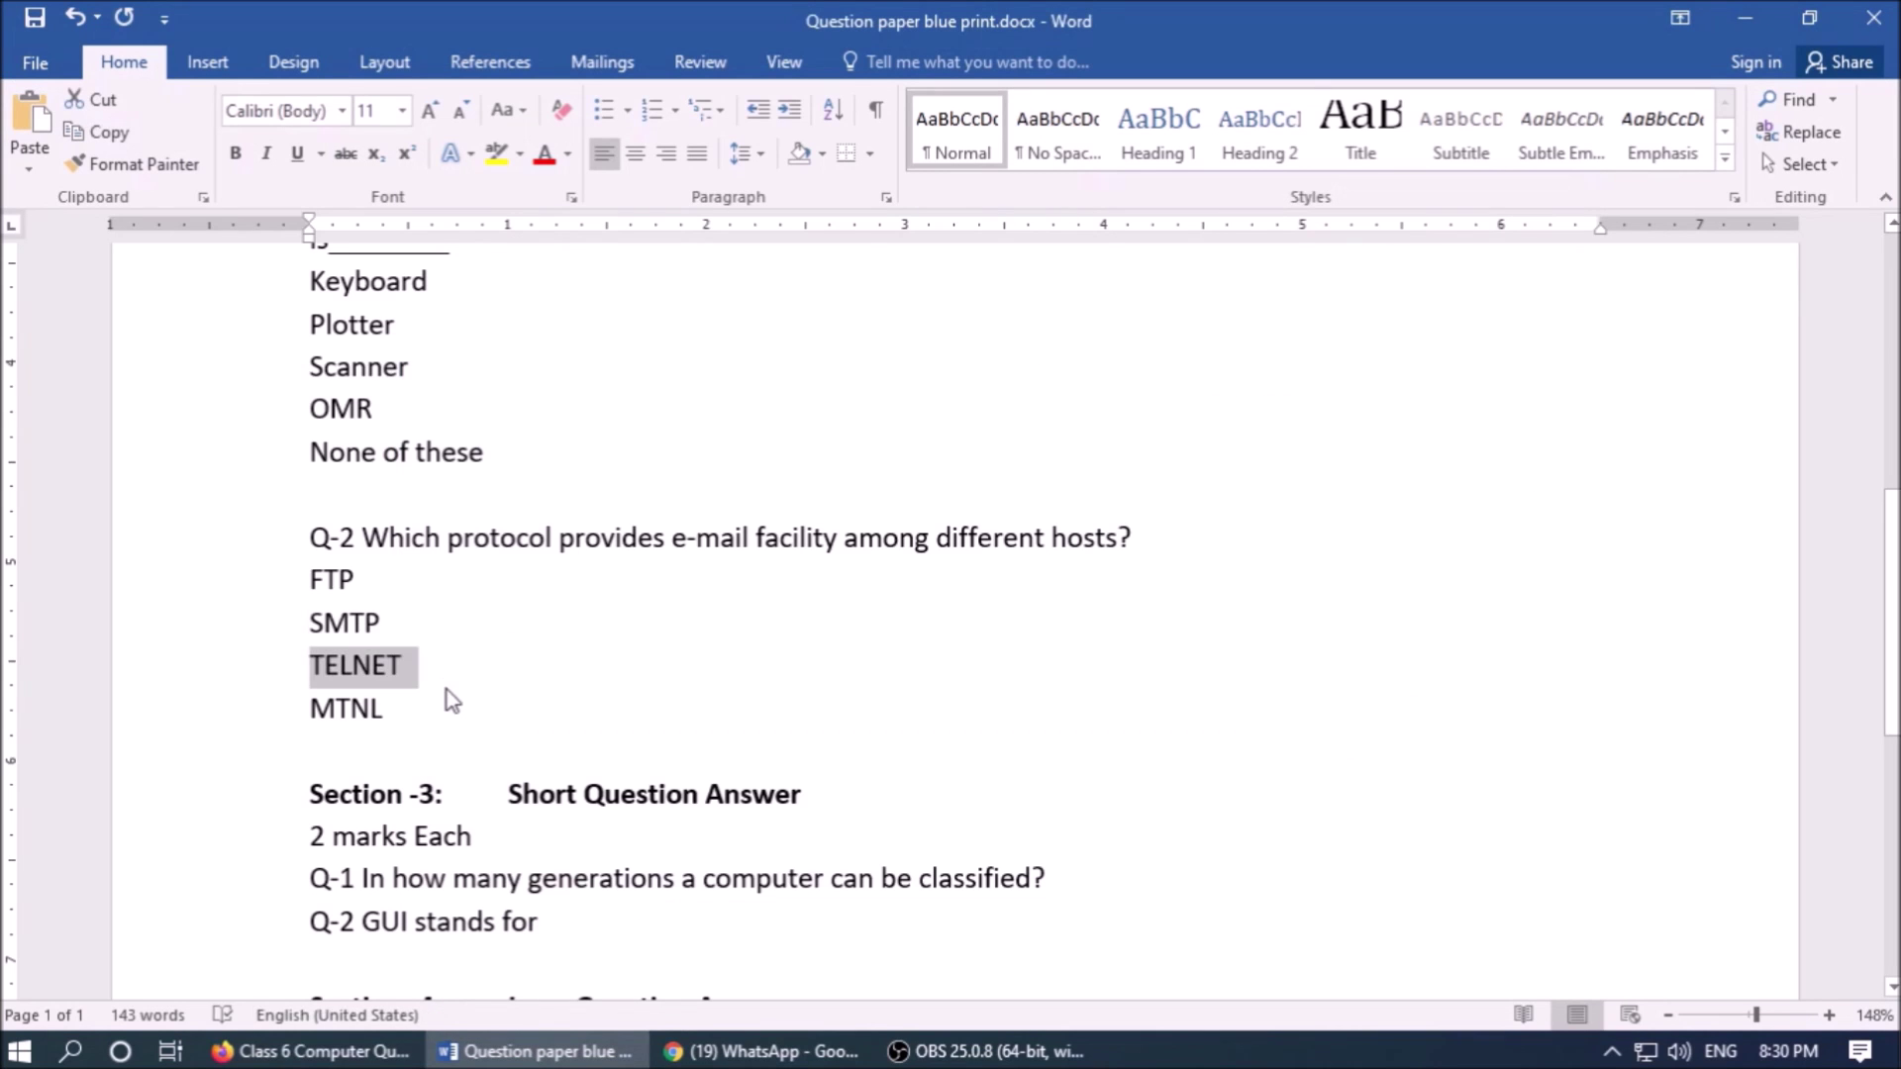
{"action": "left_click", "coordinate": [311, 1051]}
{"action": "double_click", "coordinate": [523, 780]}
{"action": "key", "text": "ctrl+v"}
- Replace the "None of these" option of the Q-2 protocol question with "MTNL" from the Word blueprint and check the question's answer key
{"action": "left_click", "coordinate": [520, 1020]}
{"action": "left_click", "coordinate": [535, 1051]}
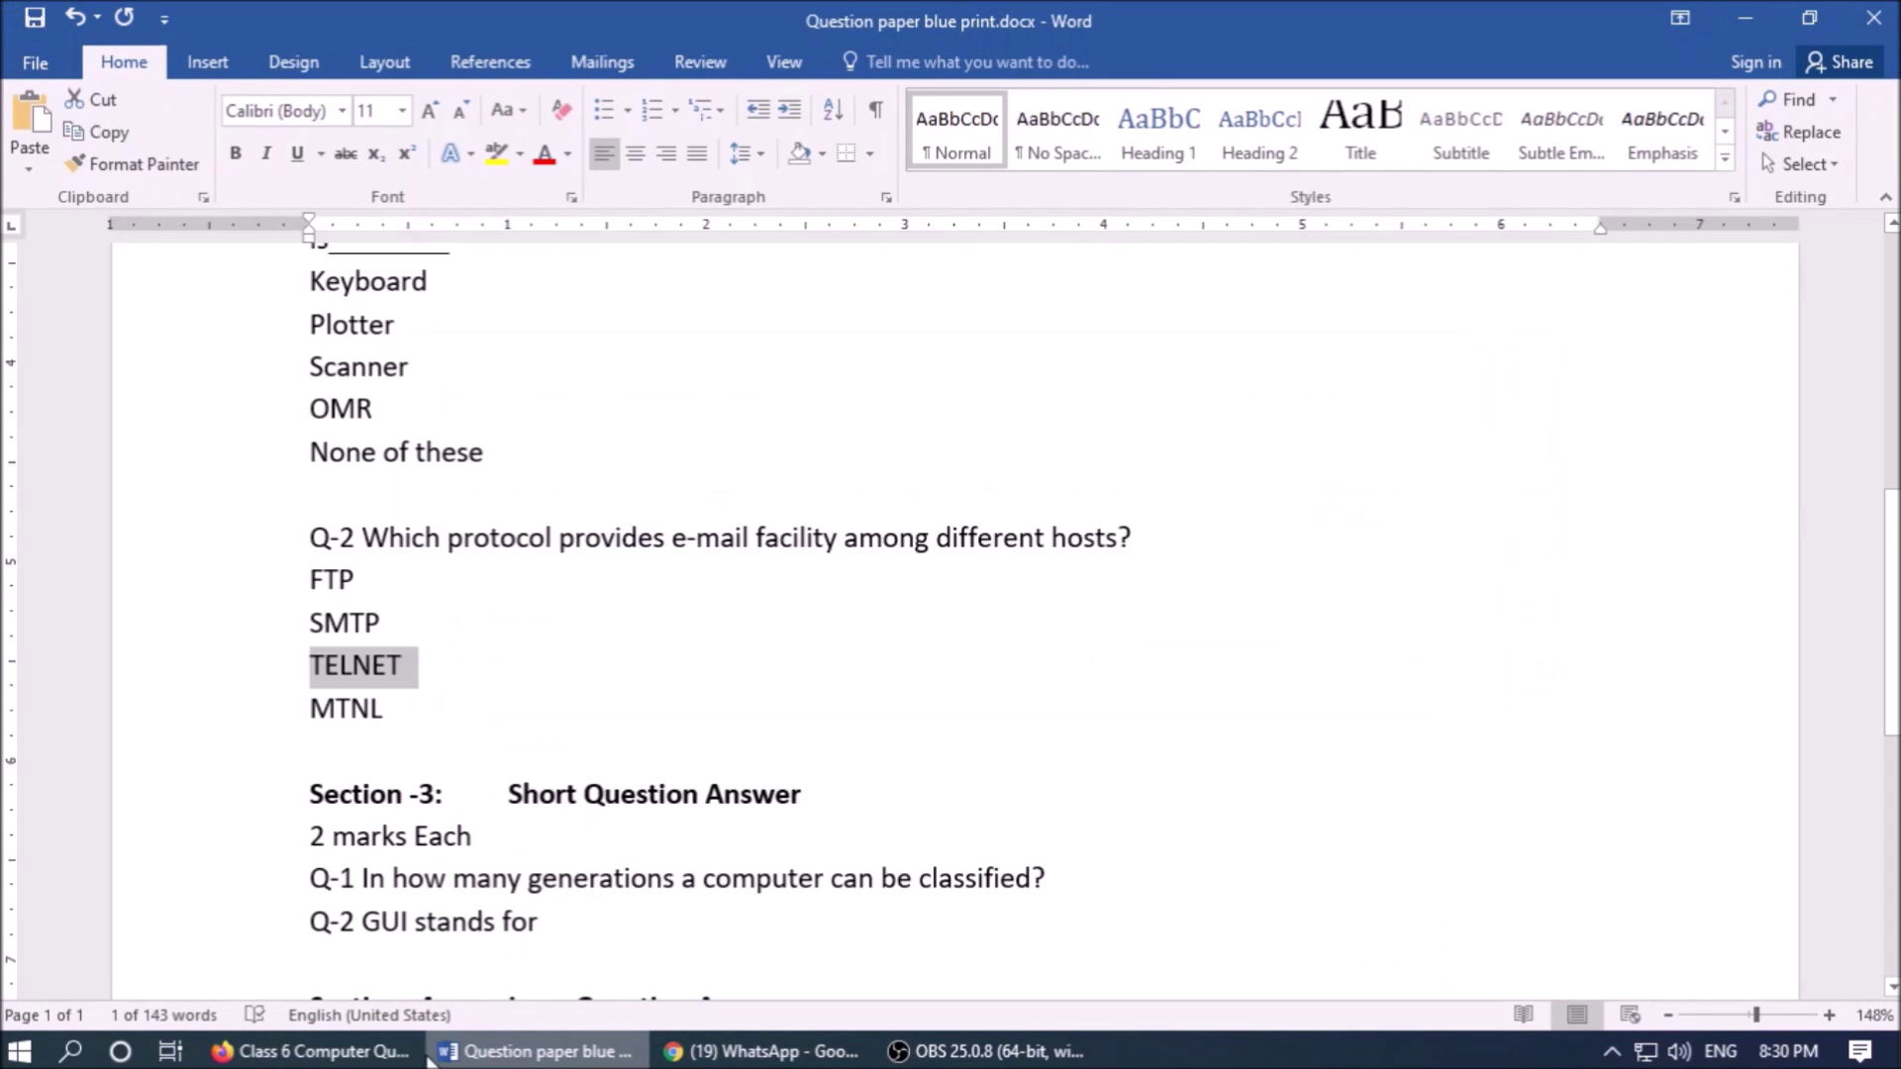
{"action": "left_click", "coordinate": [411, 735]}
{"action": "key", "text": "shift+End"}
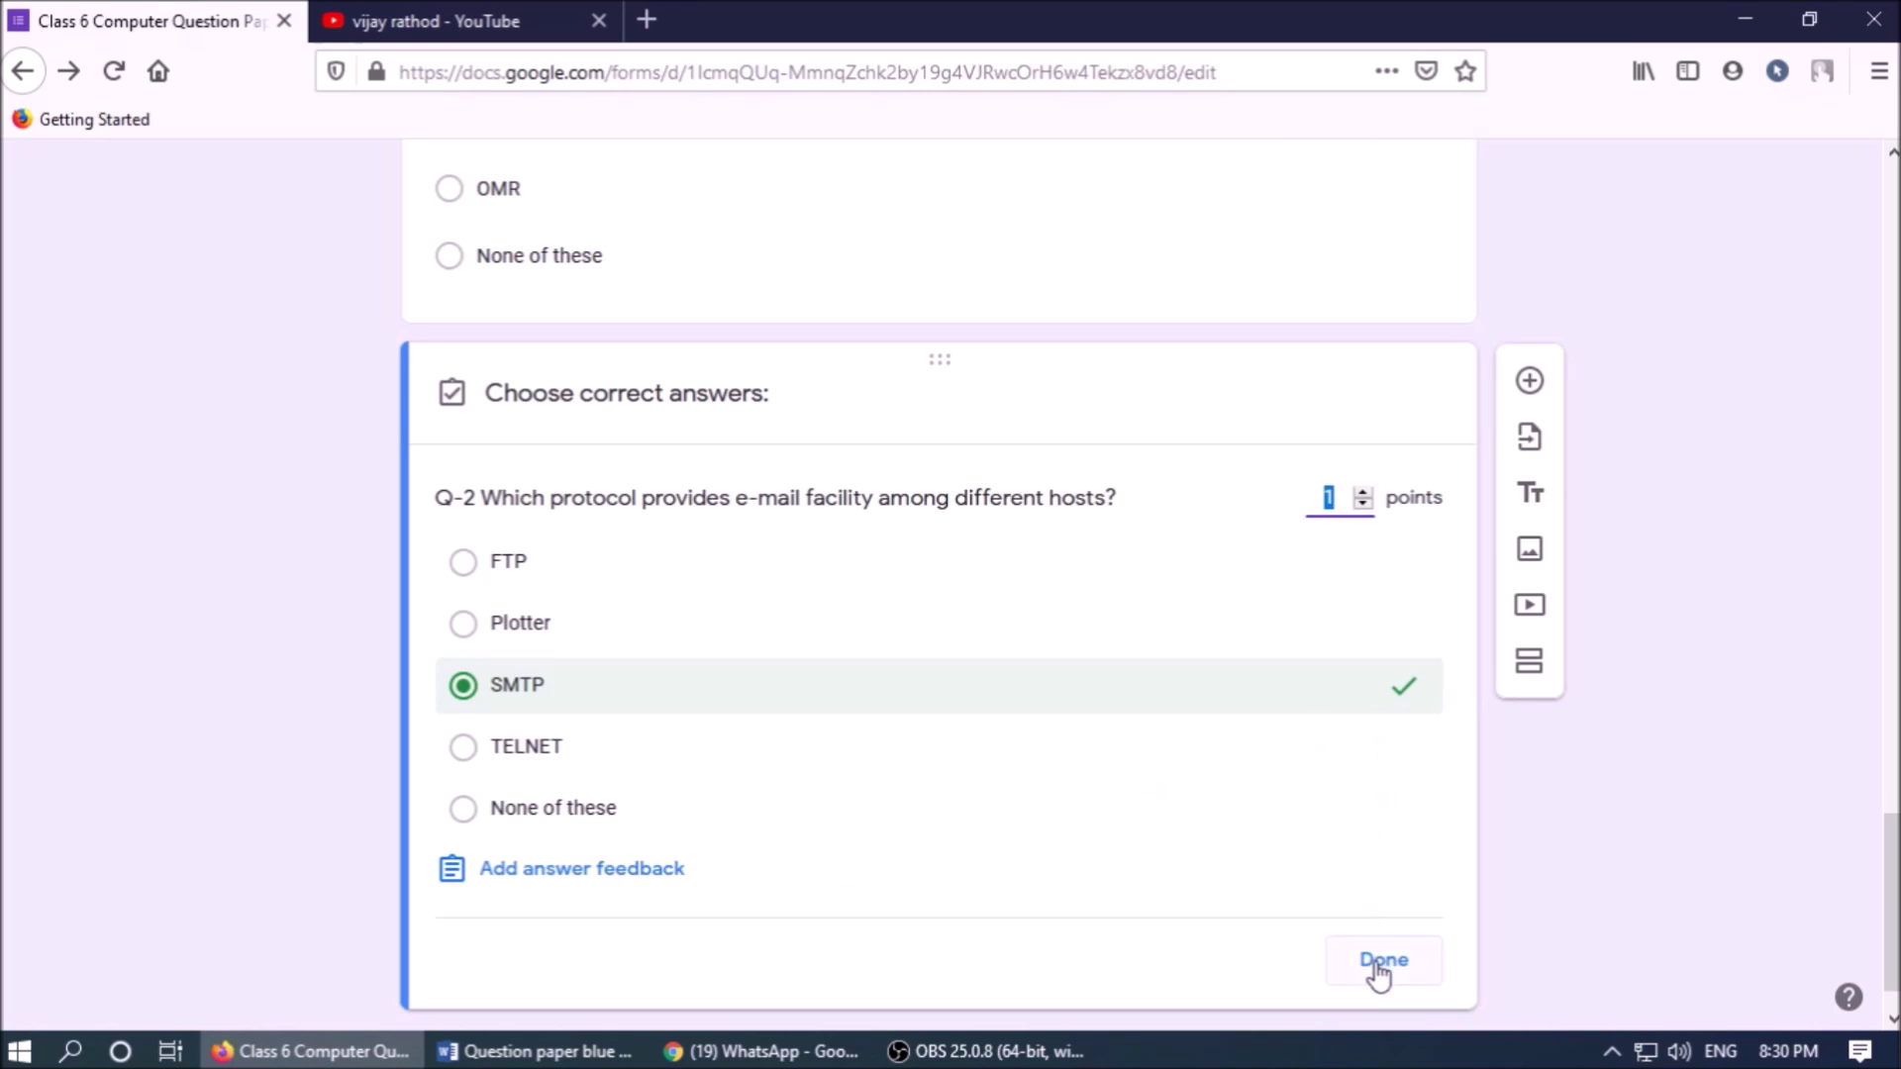
{"action": "left_click", "coordinate": [1376, 965]}
{"action": "triple_click", "coordinate": [632, 802]}
{"action": "type", "text": "MTNL"}
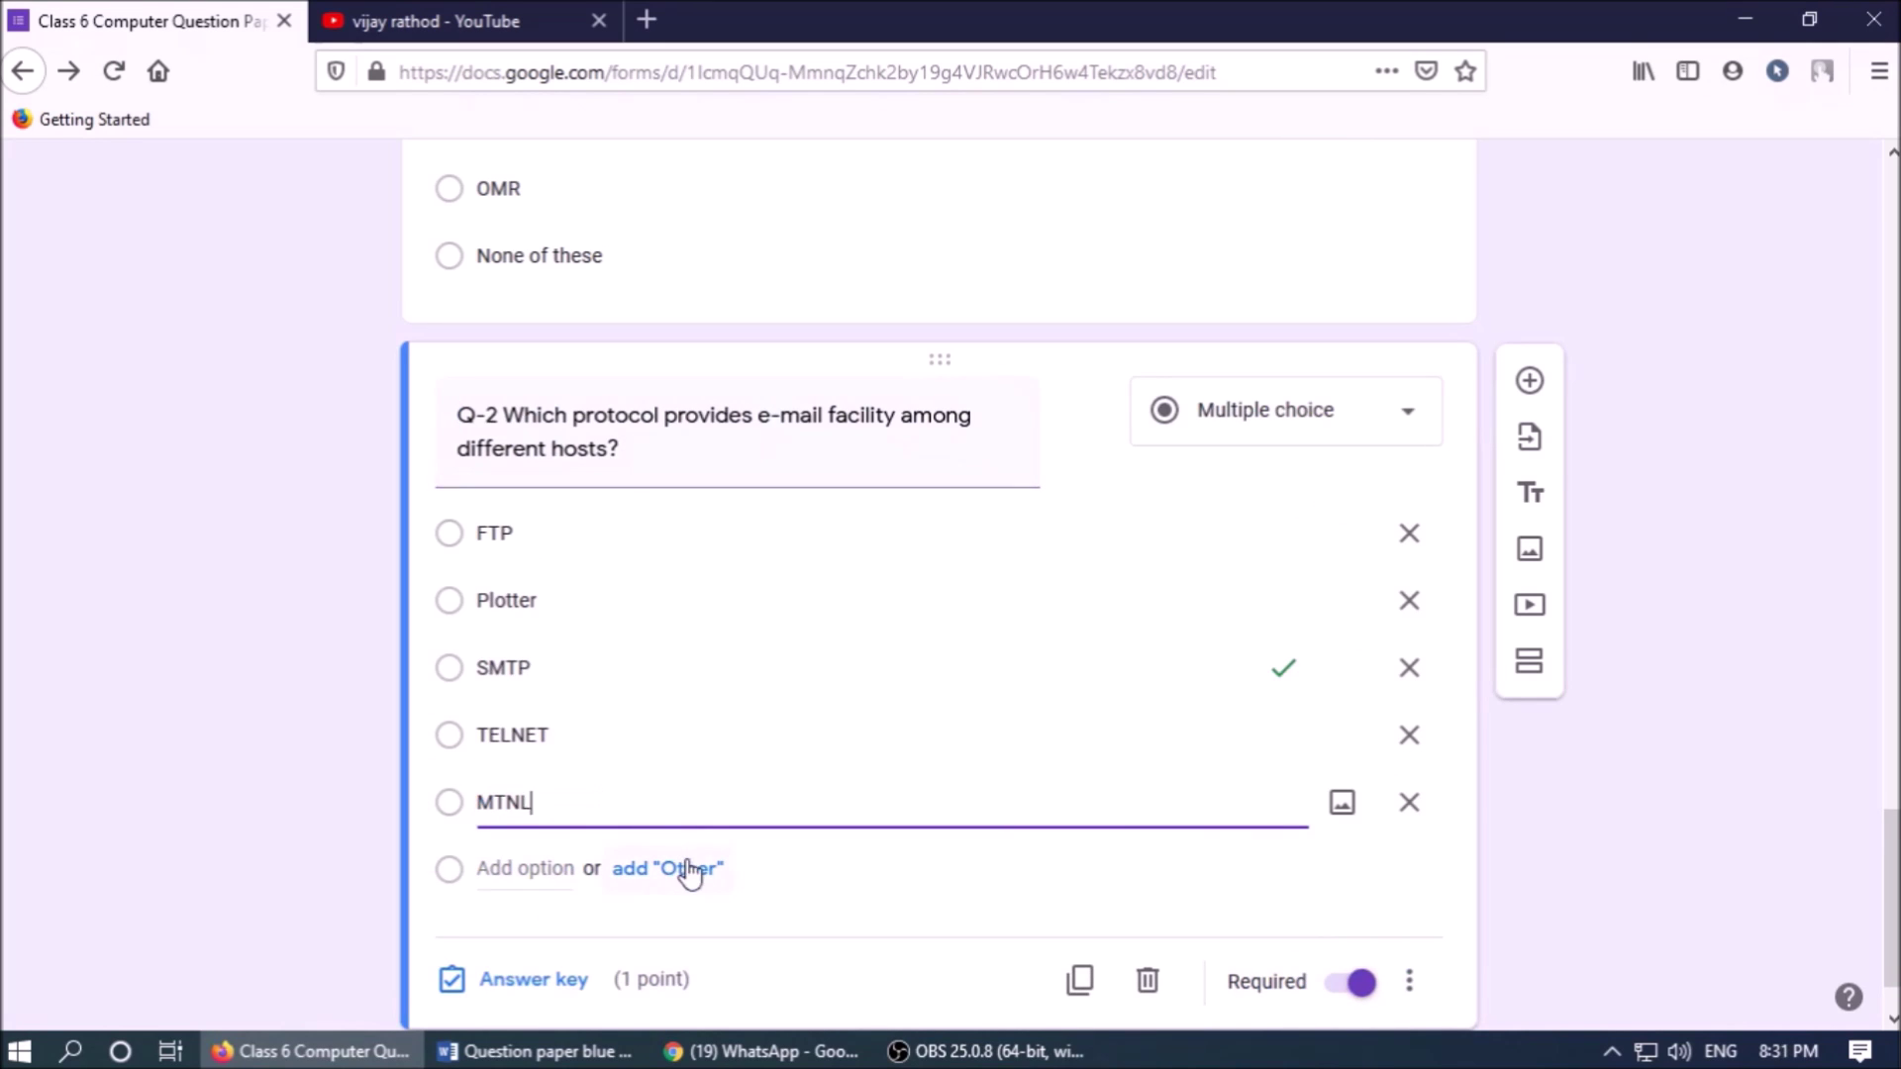
{"action": "left_click", "coordinate": [517, 1002]}
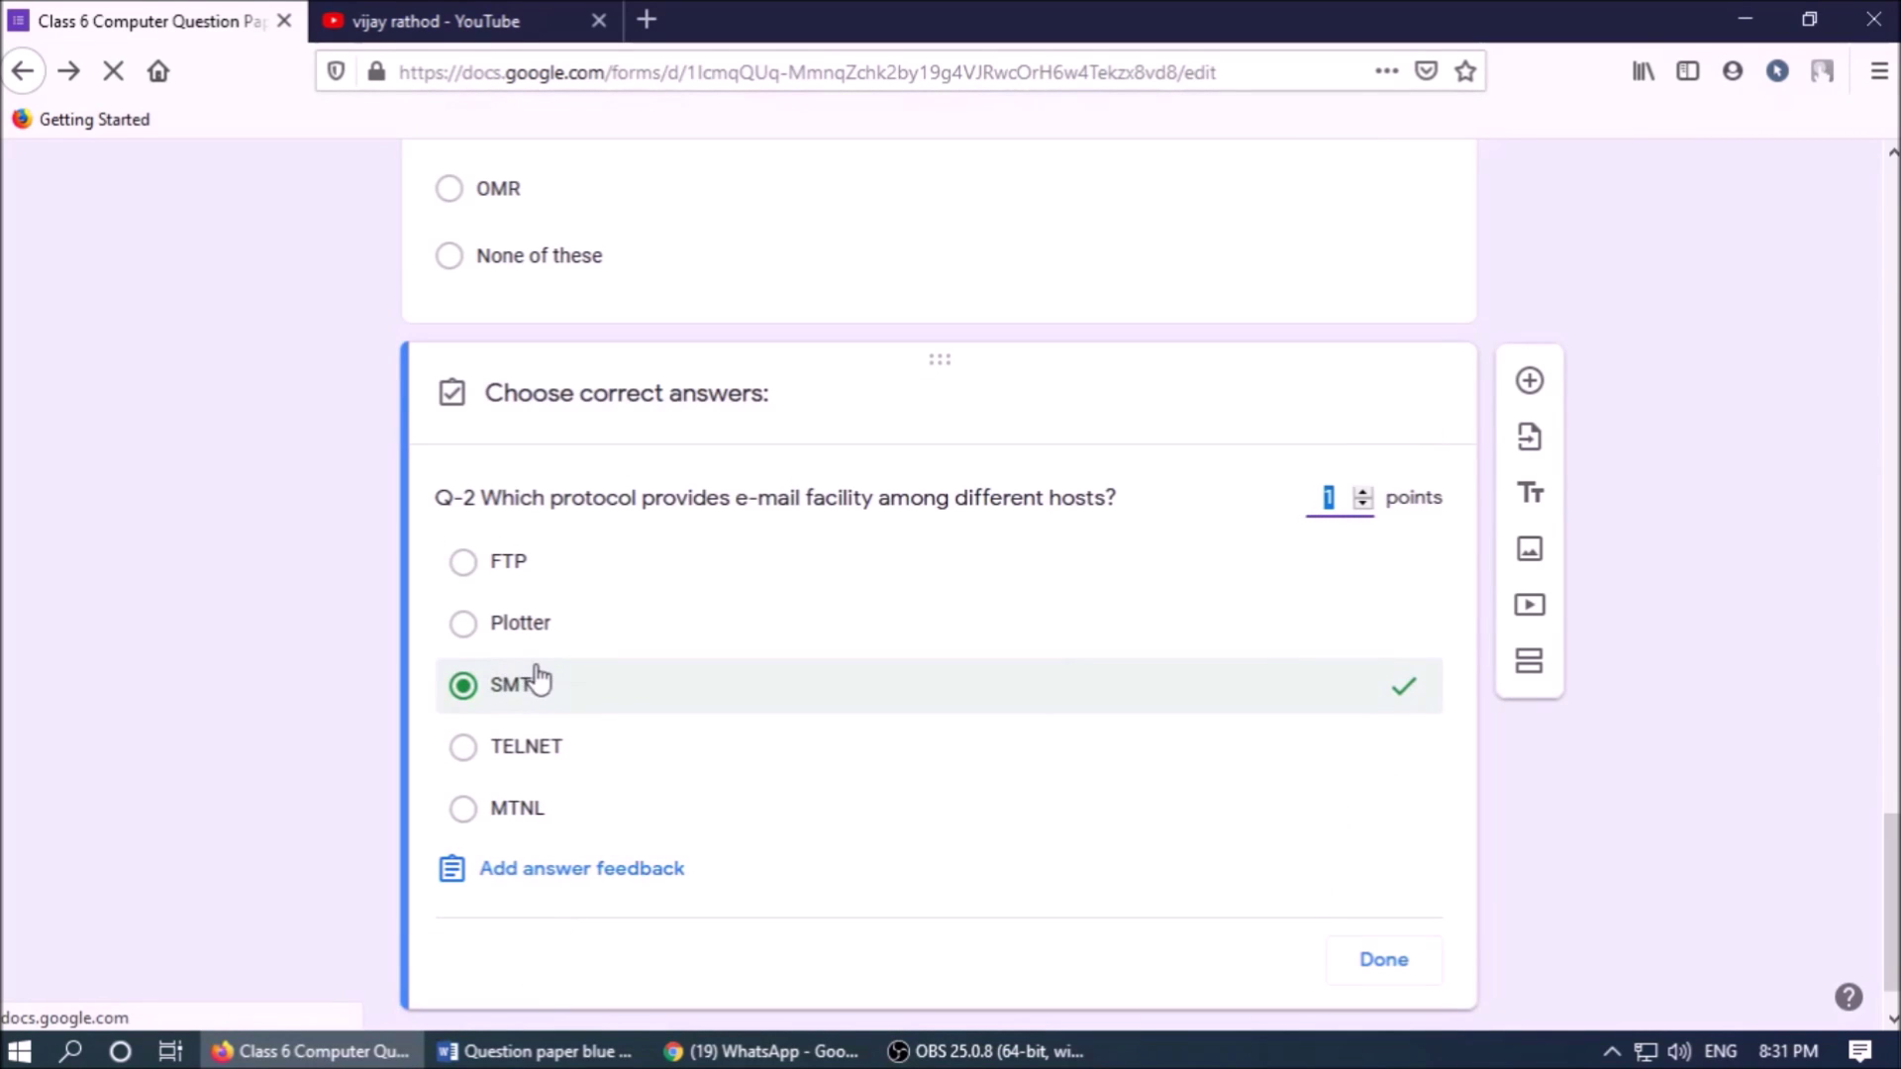
{"action": "left_click", "coordinate": [1392, 970]}
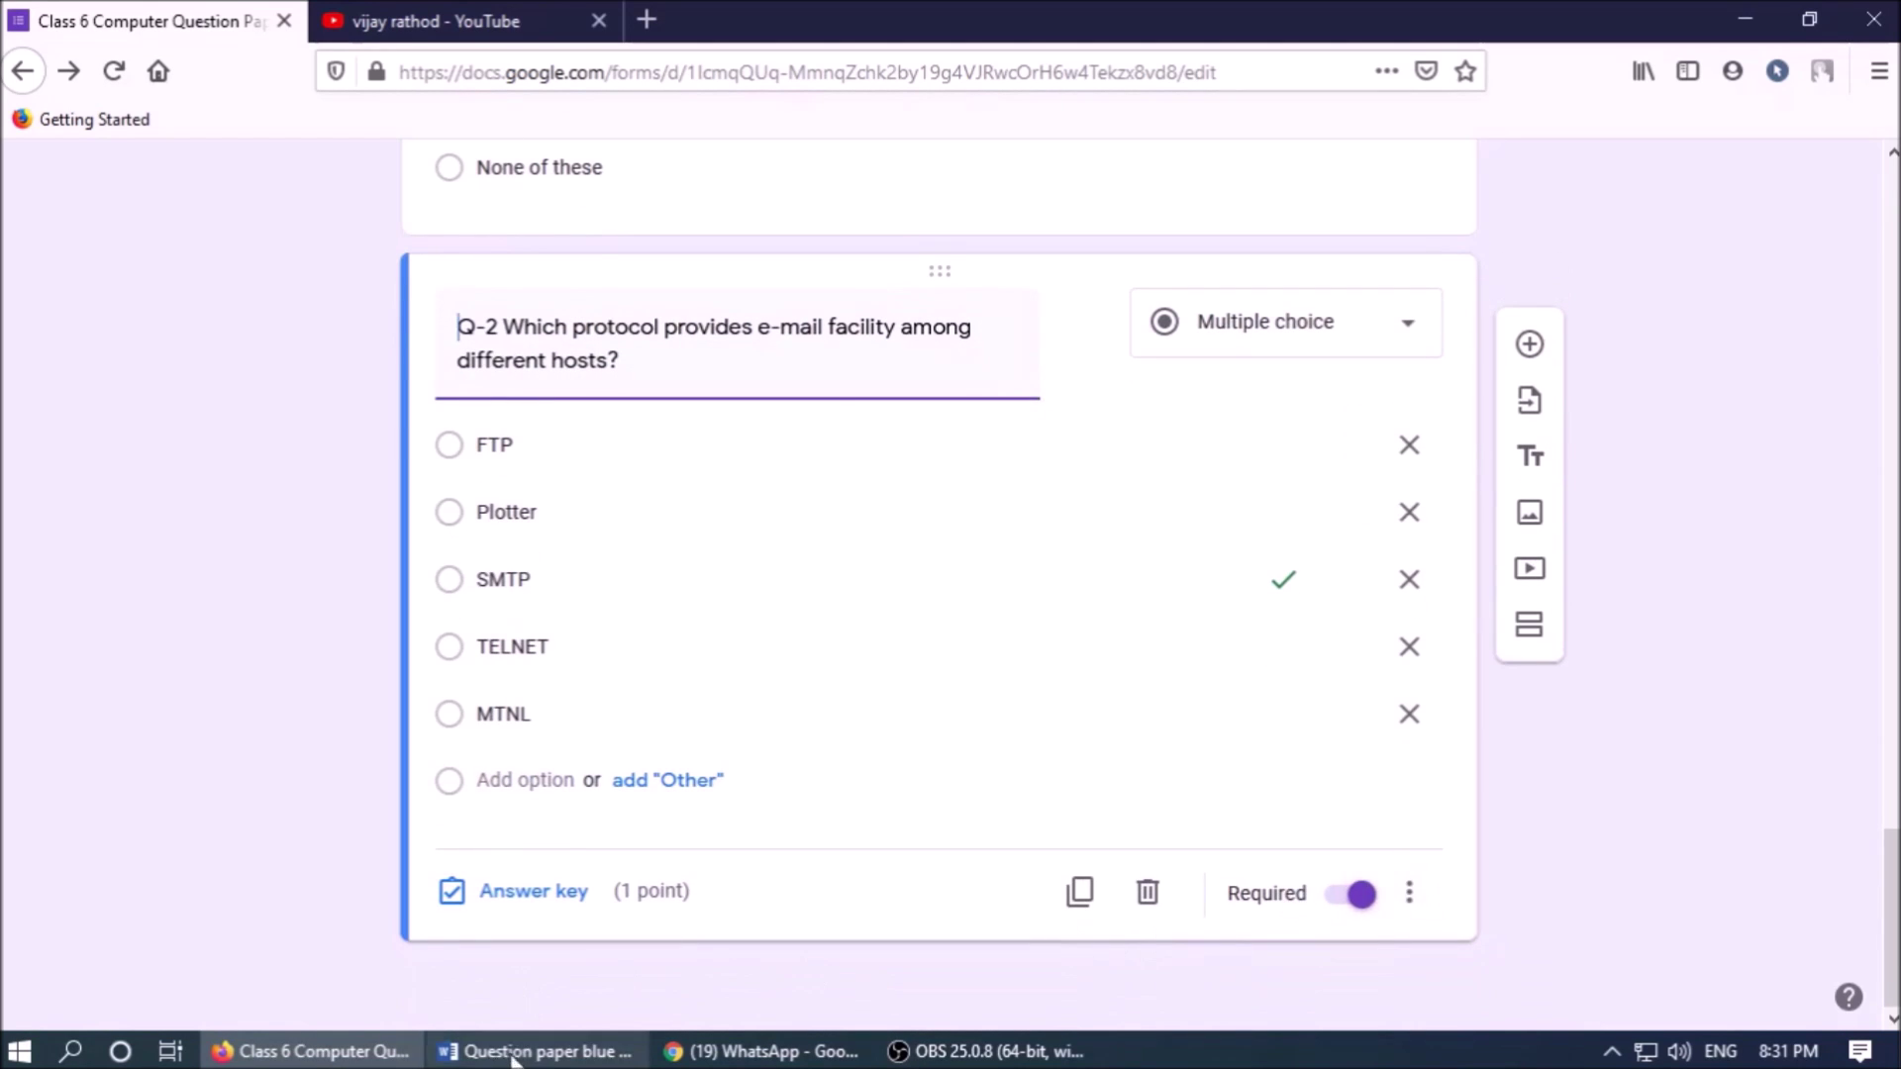
- Add a new section after the Q-2 protocol question and title it "Short Question Answer", copied from the Word blueprint
{"action": "left_click", "coordinate": [514, 1052]}
{"action": "scroll", "coordinate": [658, 798], "scroll_direction": "down", "scroll_amount": 3}
{"action": "left_click", "coordinate": [659, 505]}
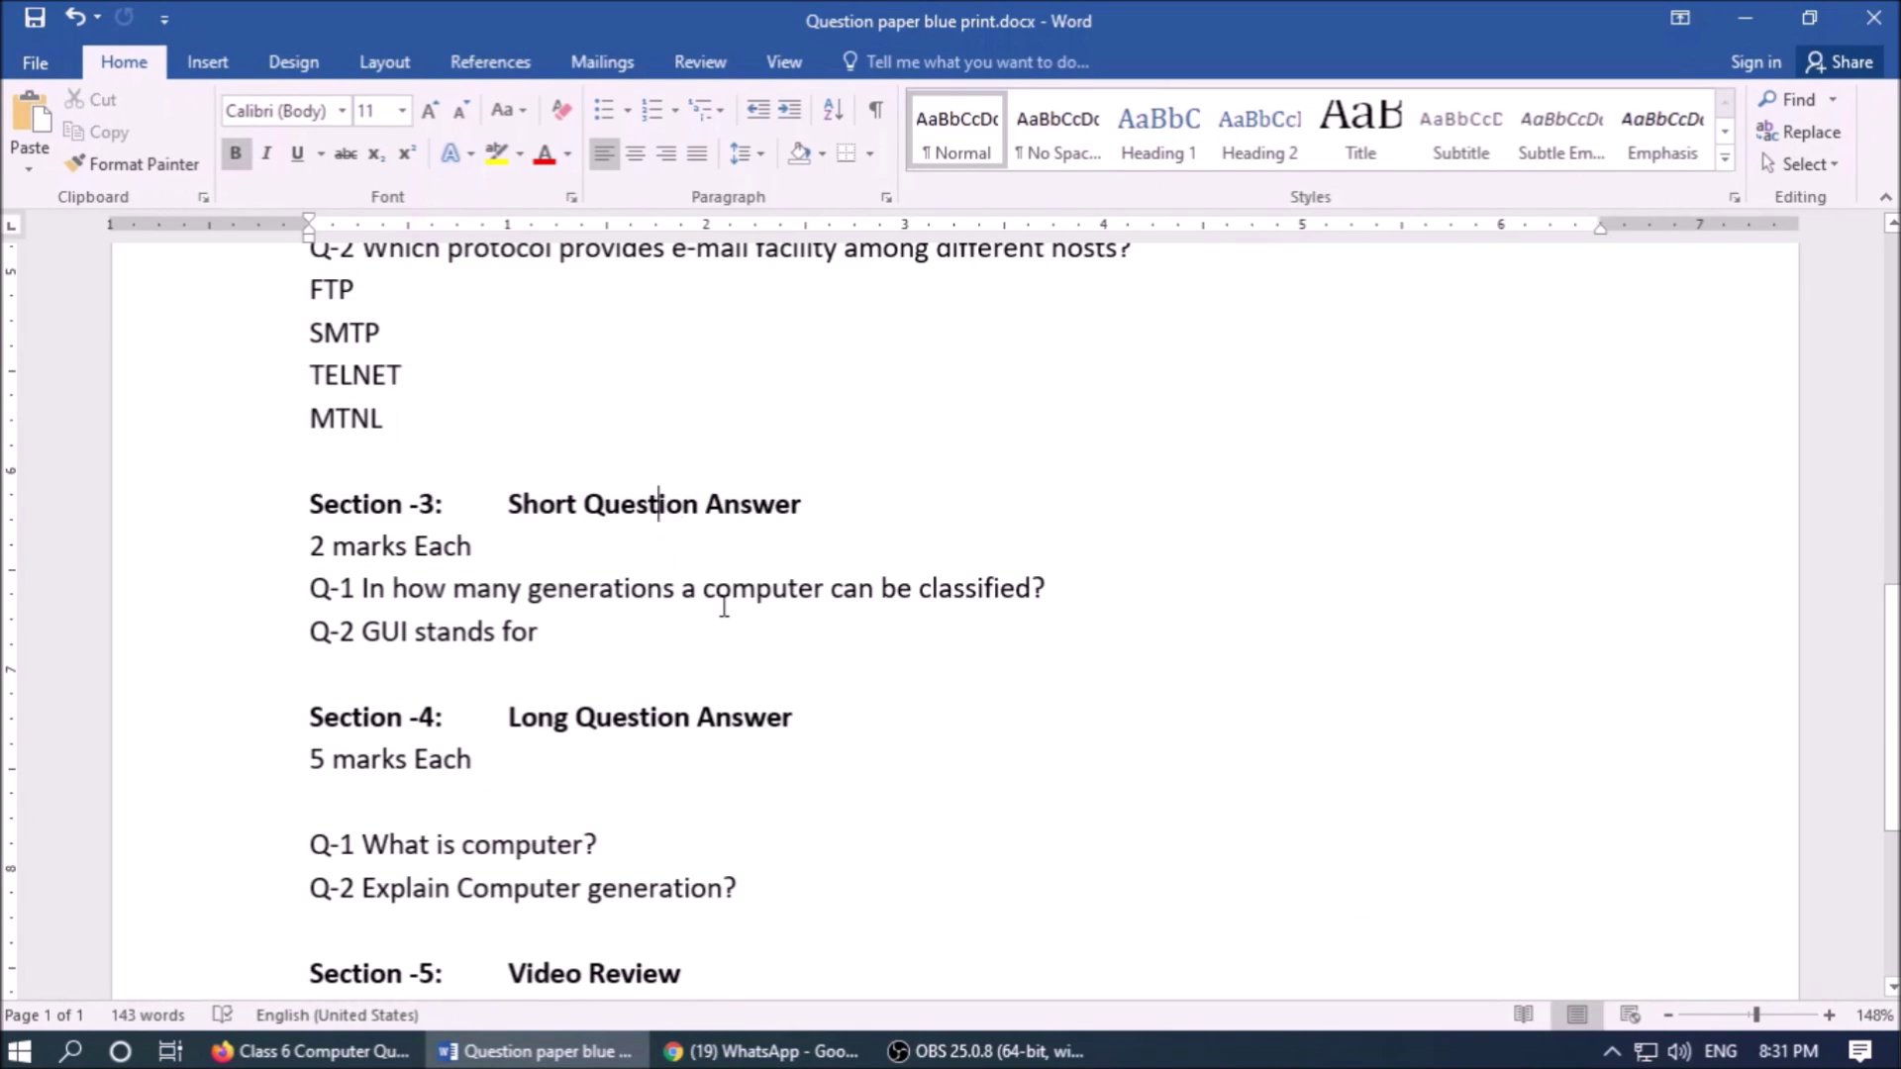
{"action": "key", "text": "ctrl+shift+Left"}
{"action": "key", "text": "ctrl+shift+Left"}
{"action": "key", "text": "ctrl+shift+Left"}
{"action": "key", "text": "ctrl+c"}
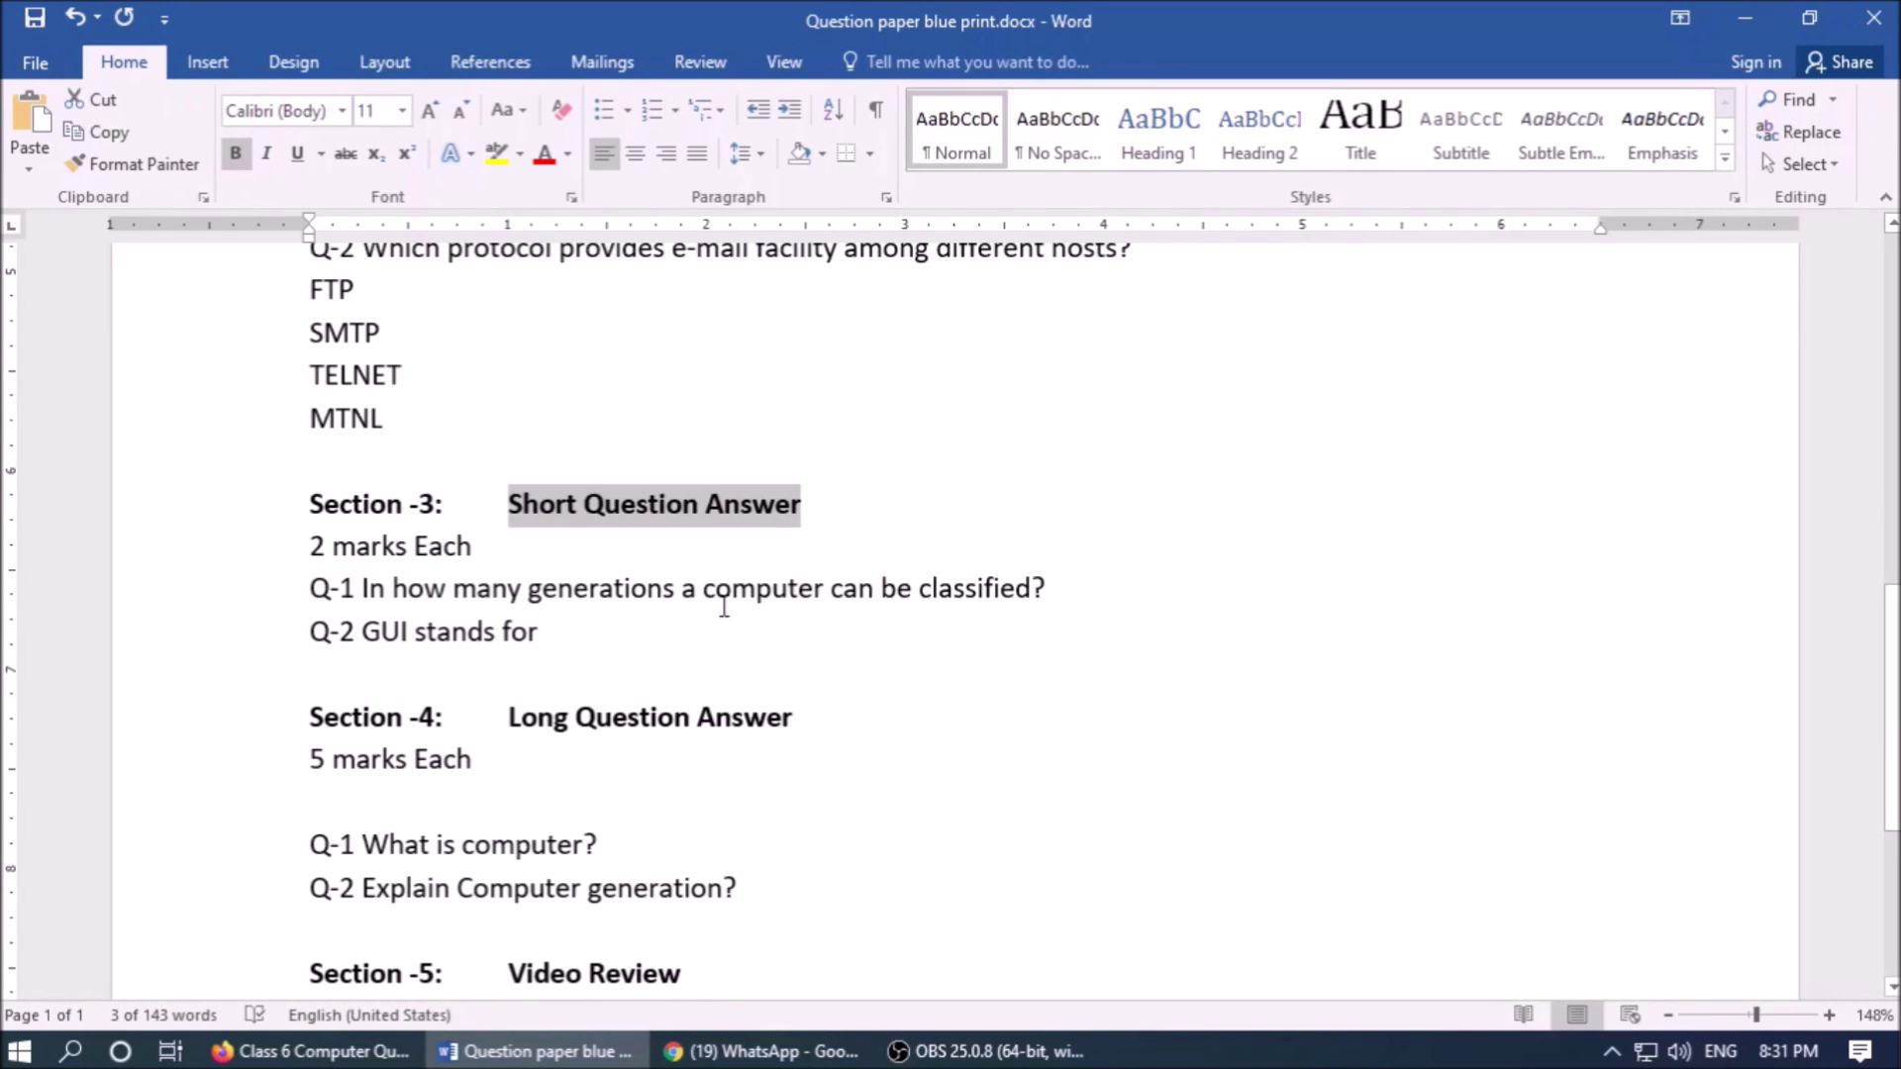
{"action": "left_click", "coordinate": [313, 1051]}
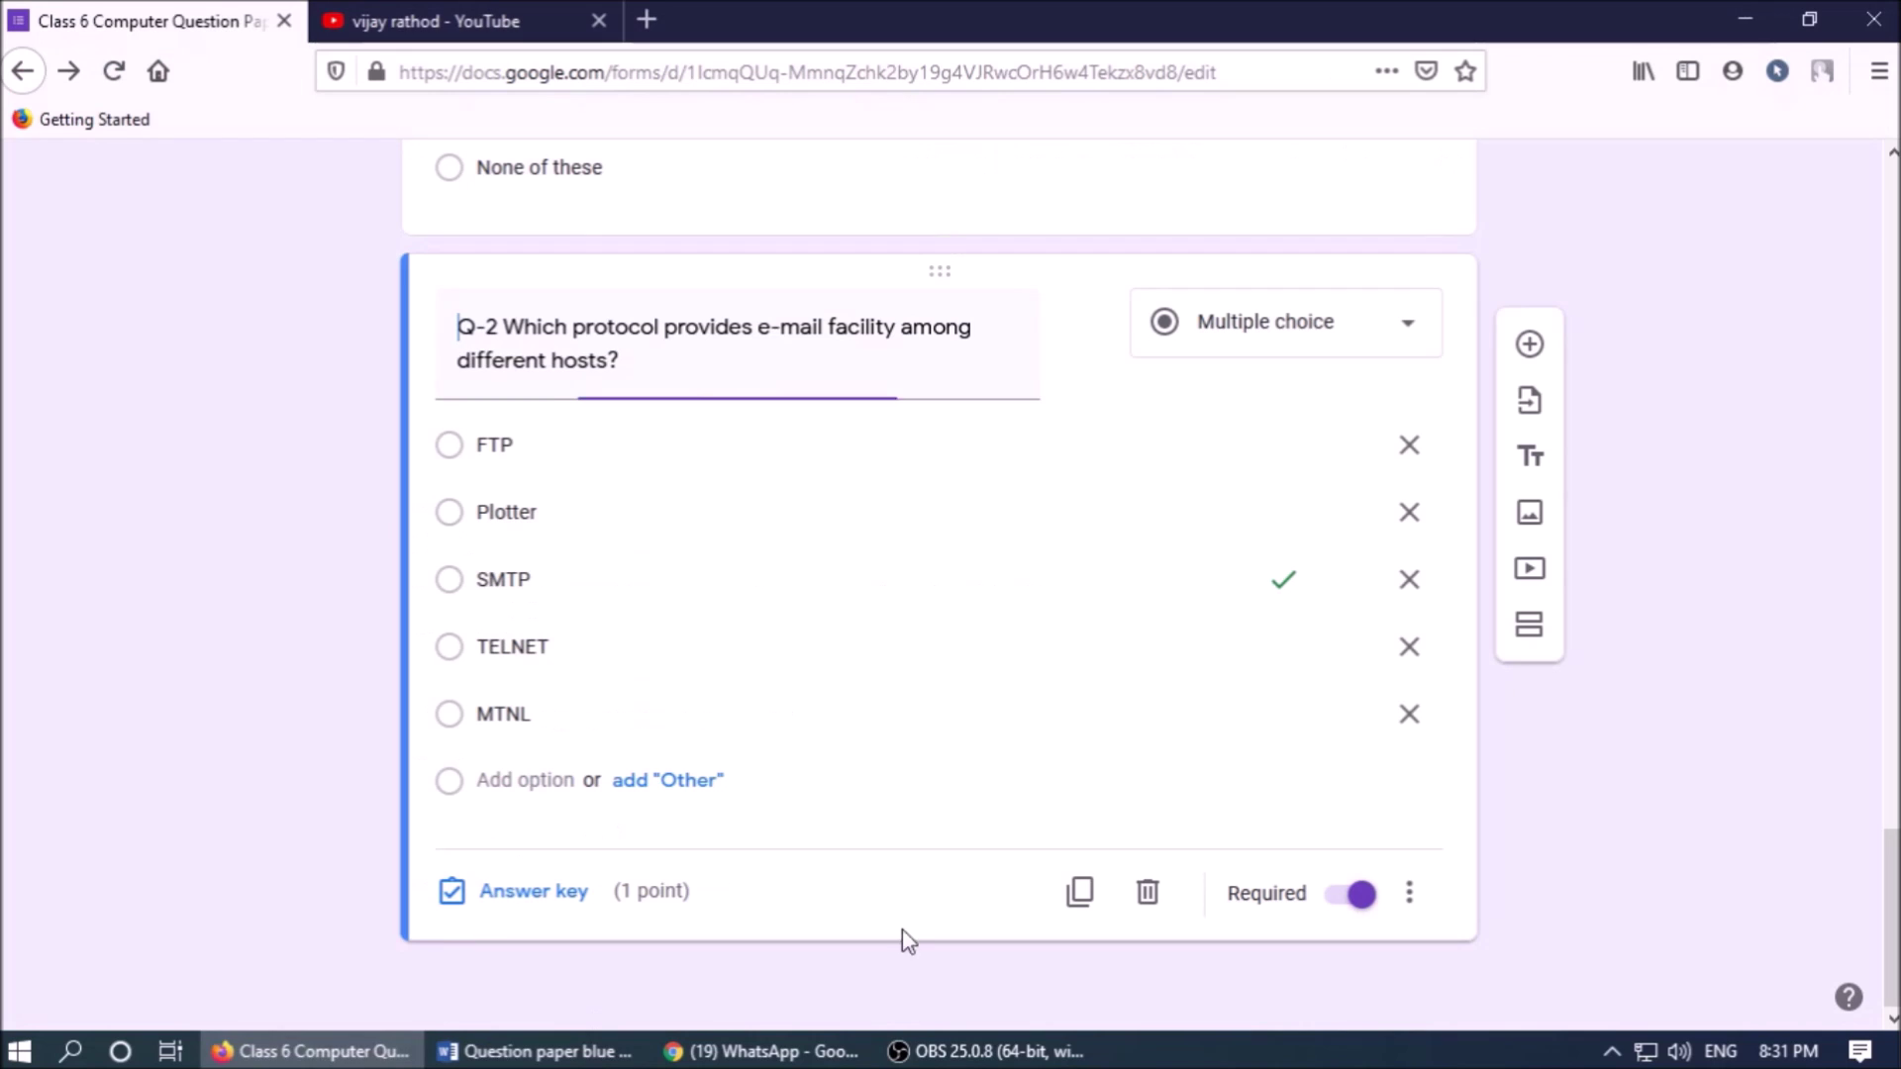
{"action": "left_click", "coordinate": [1533, 634]}
{"action": "left_click", "coordinate": [801, 804]}
{"action": "key", "text": "ctrl+v"}
- Copy "2 marks Each" from the Word blueprint into the description of the Short Question Answer section
{"action": "left_click", "coordinate": [535, 1051]}
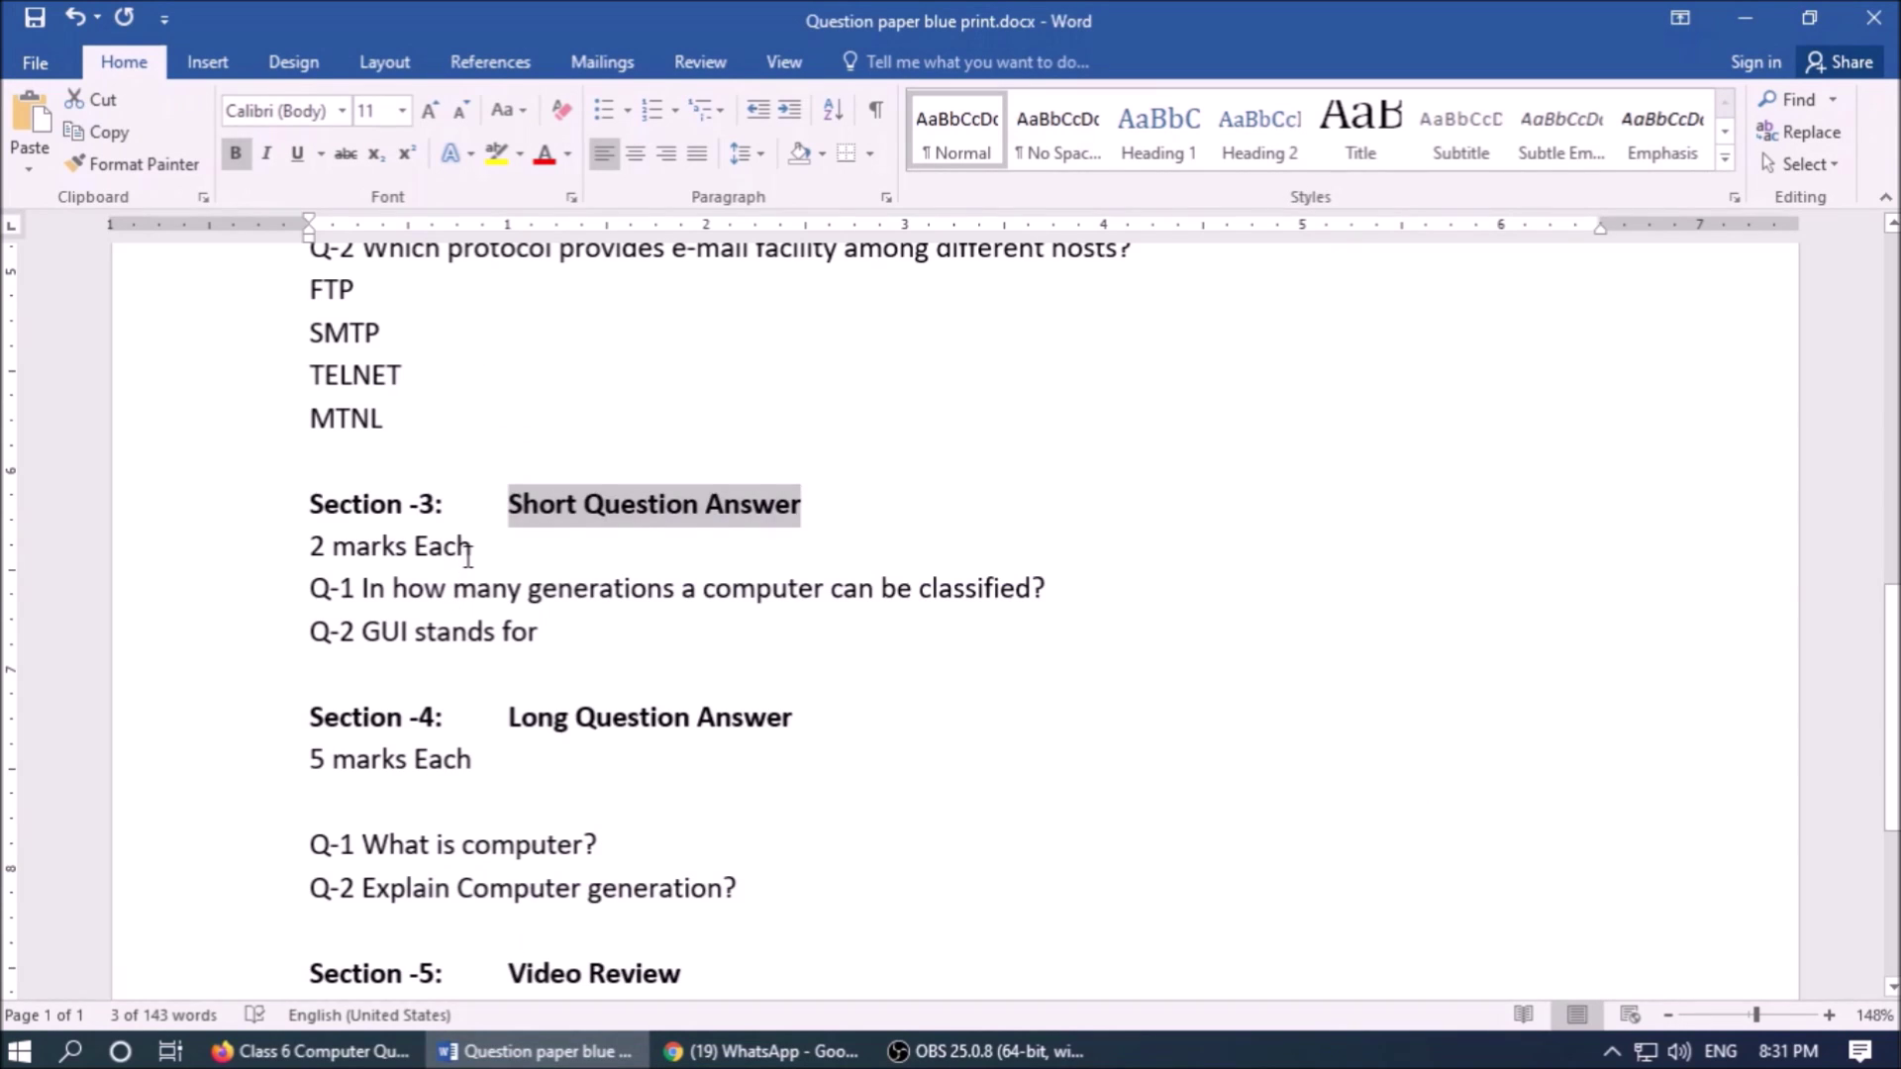
{"action": "left_click", "coordinate": [468, 554]}
{"action": "key", "text": "ctrl+shift+Left"}
{"action": "key", "text": "ctrl+shift+Left"}
{"action": "key", "text": "ctrl+shift+Left"}
{"action": "key", "text": "ctrl+c"}
{"action": "left_click", "coordinate": [312, 1052]}
{"action": "left_click", "coordinate": [619, 884]}
{"action": "key", "text": "ctrl+v"}
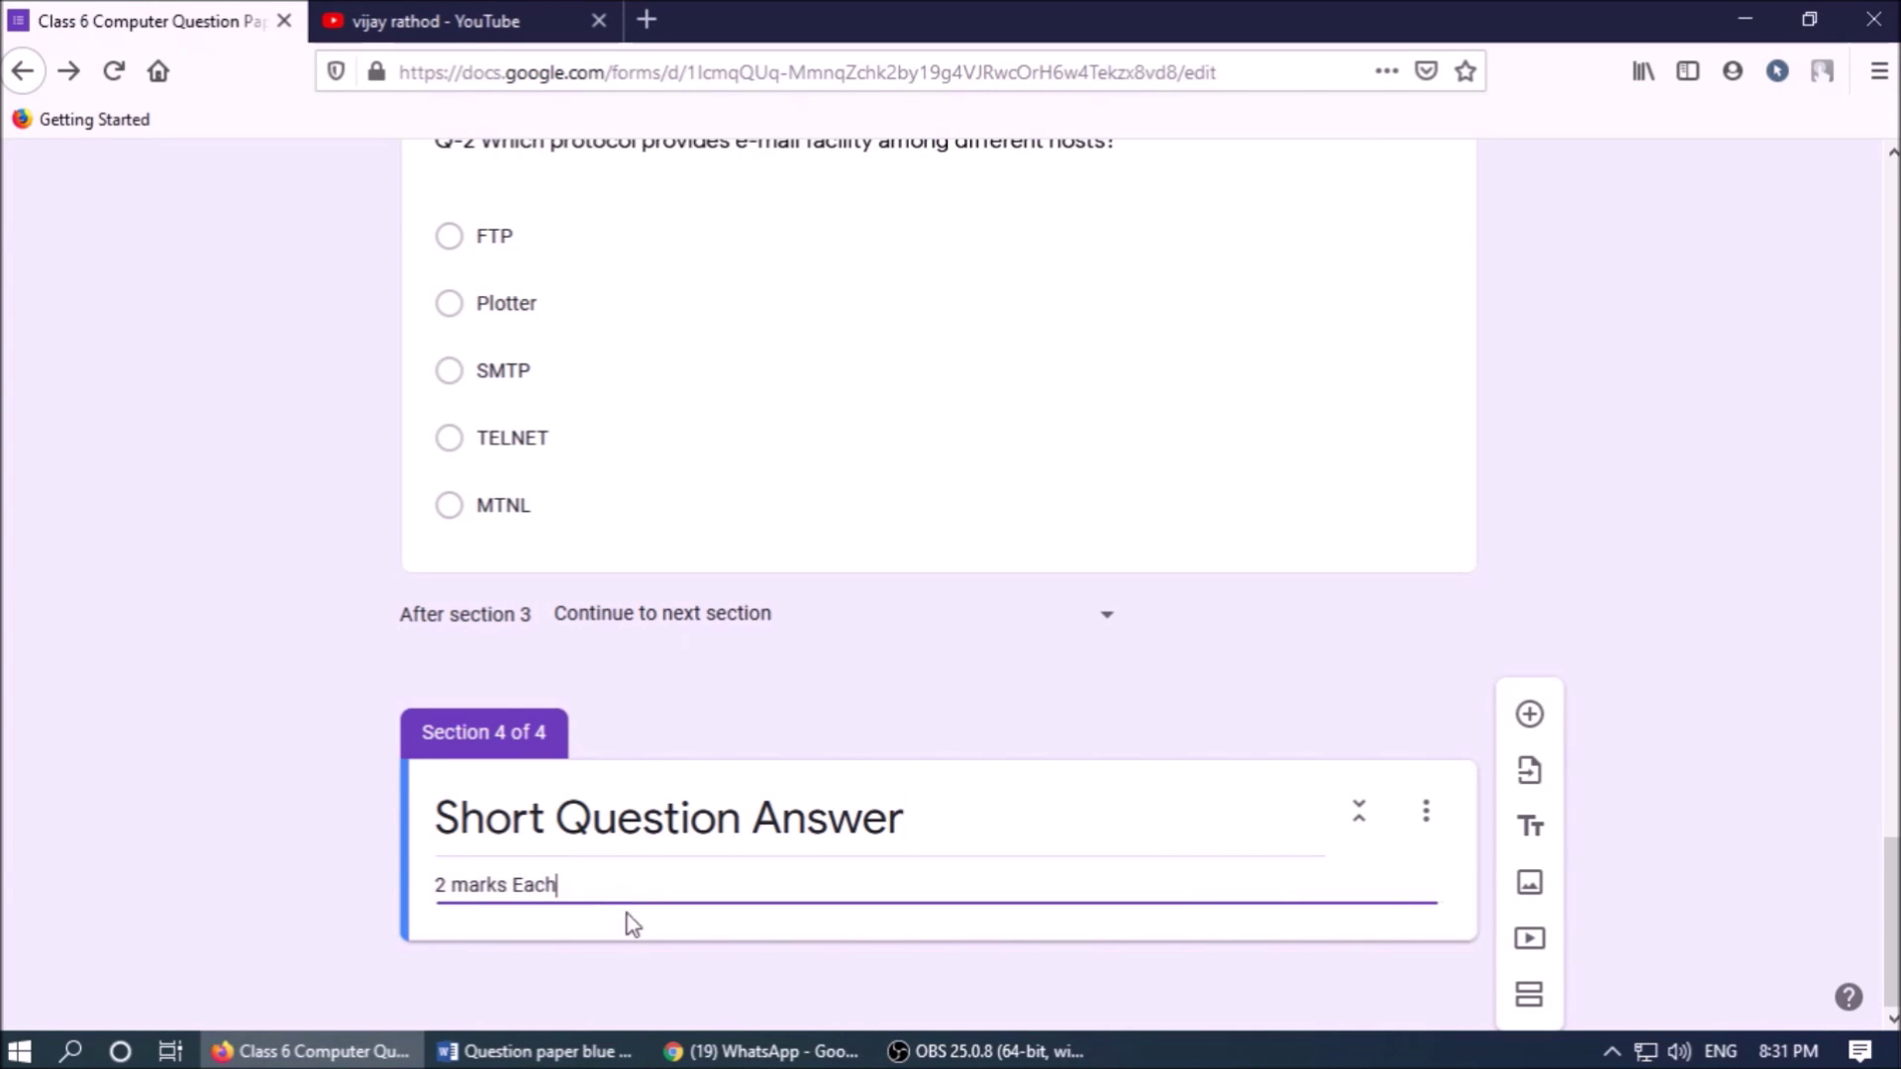
- Add a question to the Short Question Answer section and paste the Q-1 computer generations text from the Word blueprint as its title
{"action": "left_click", "coordinate": [535, 1052]}
{"action": "scroll", "coordinate": [693, 693], "scroll_direction": "down", "scroll_amount": 3}
{"action": "scroll", "coordinate": [584, 634], "scroll_direction": "up", "scroll_amount": 2}
{"action": "left_click", "coordinate": [536, 431]}
{"action": "key", "text": "Up"}
{"action": "key", "text": "Home"}
{"action": "key", "text": "shift+End"}
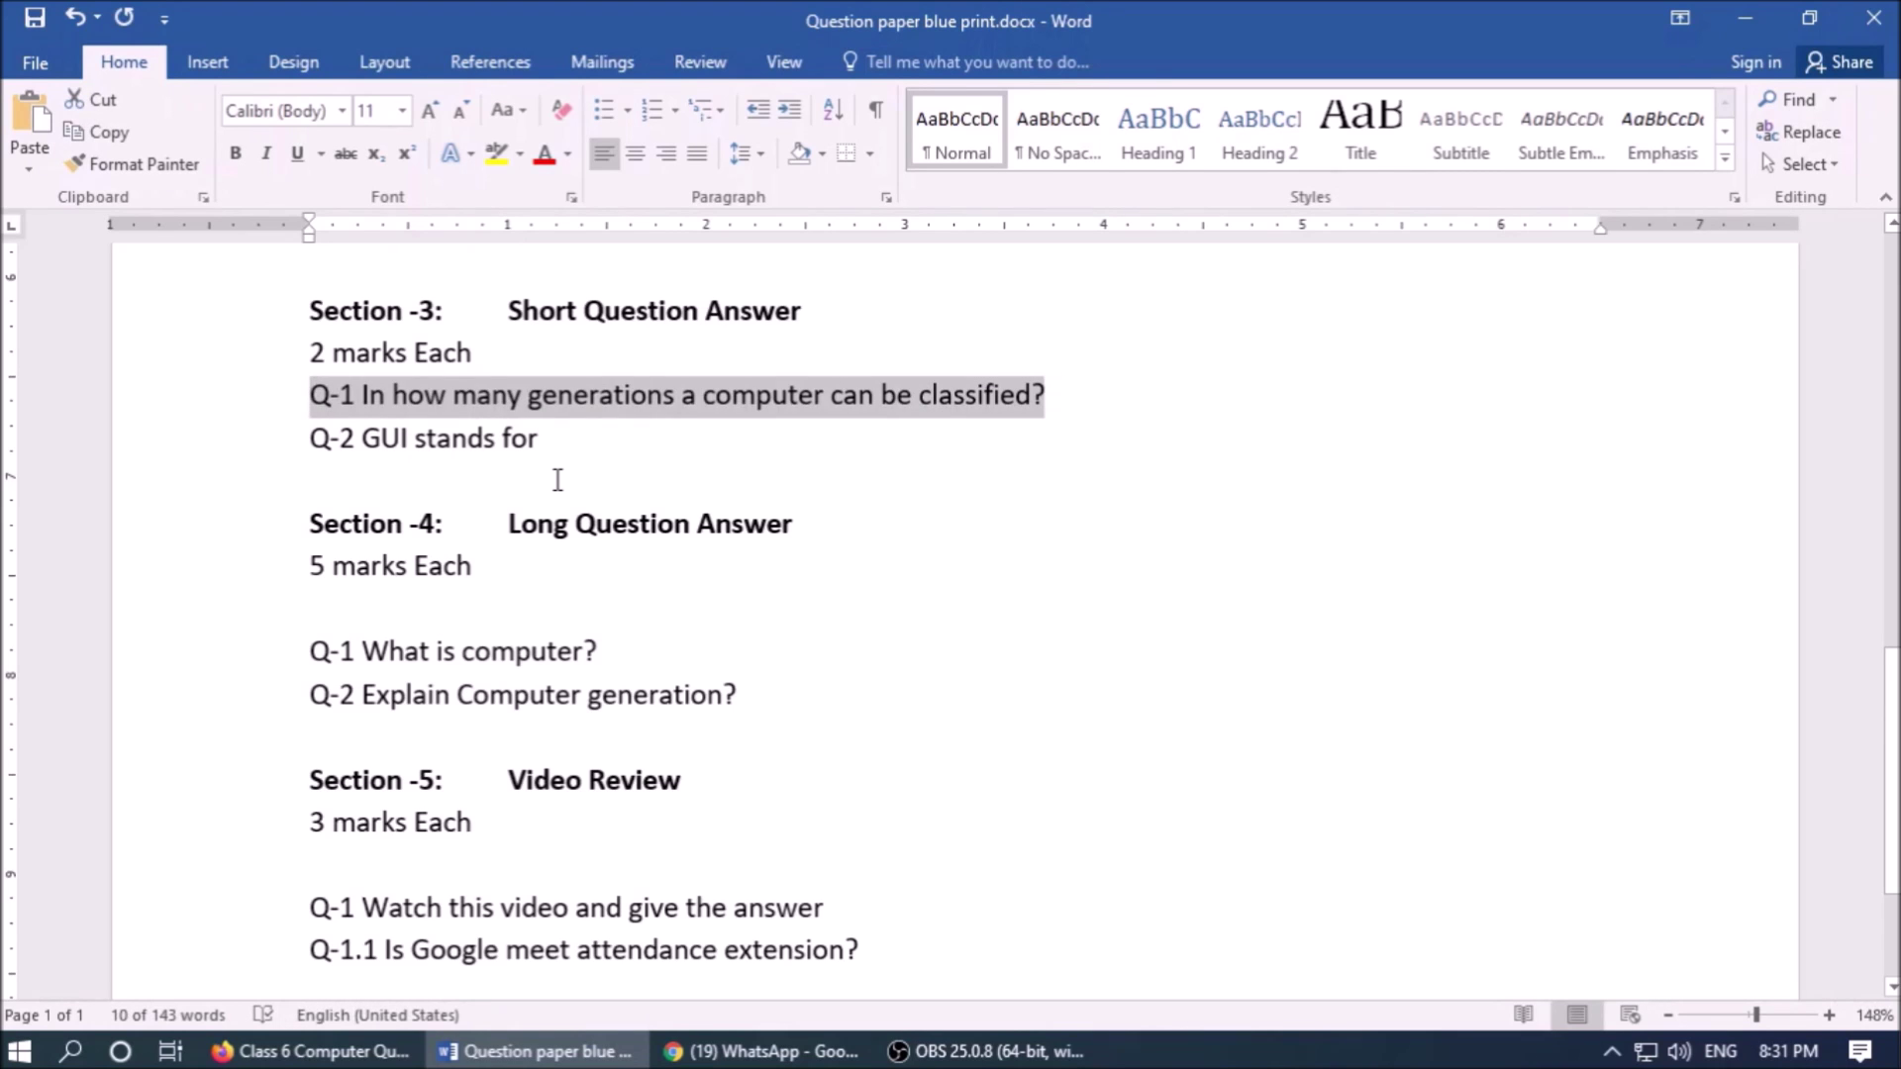
{"action": "left_click", "coordinate": [312, 1052]}
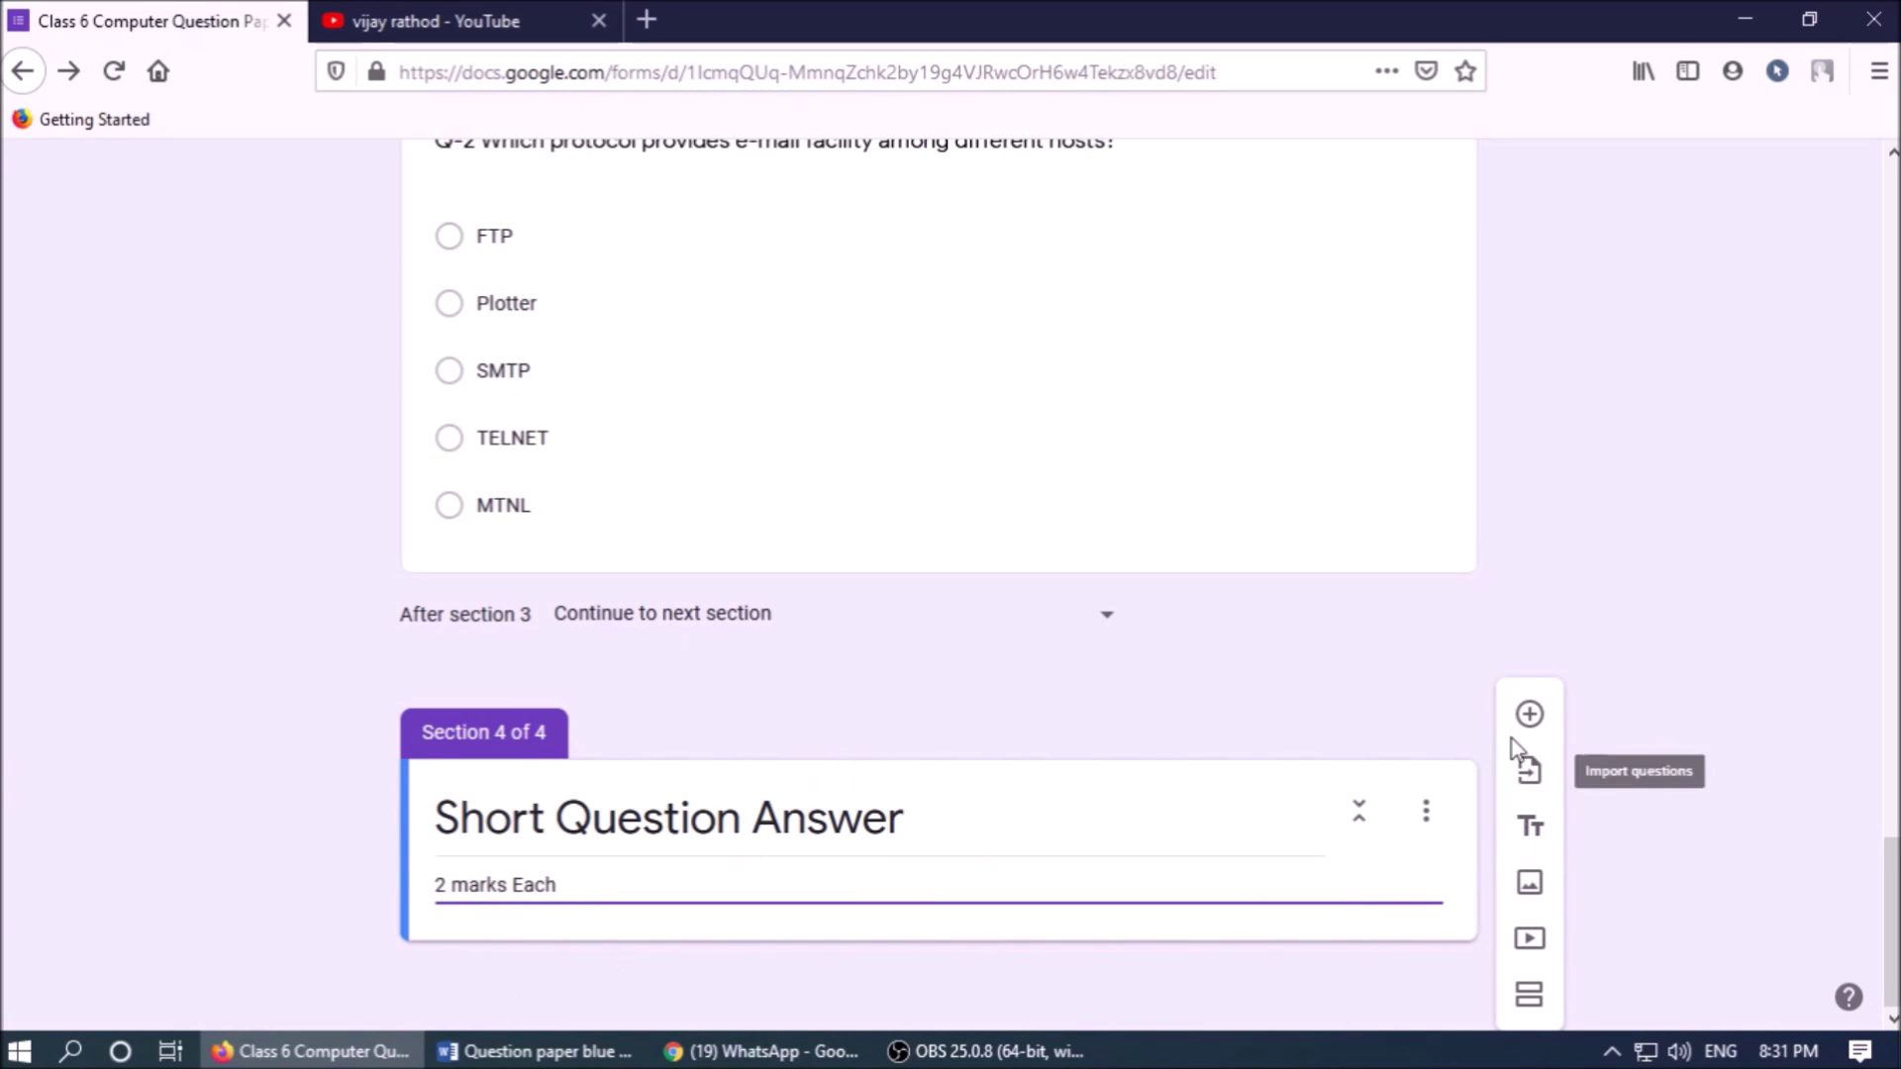
{"action": "left_click", "coordinate": [1534, 718]}
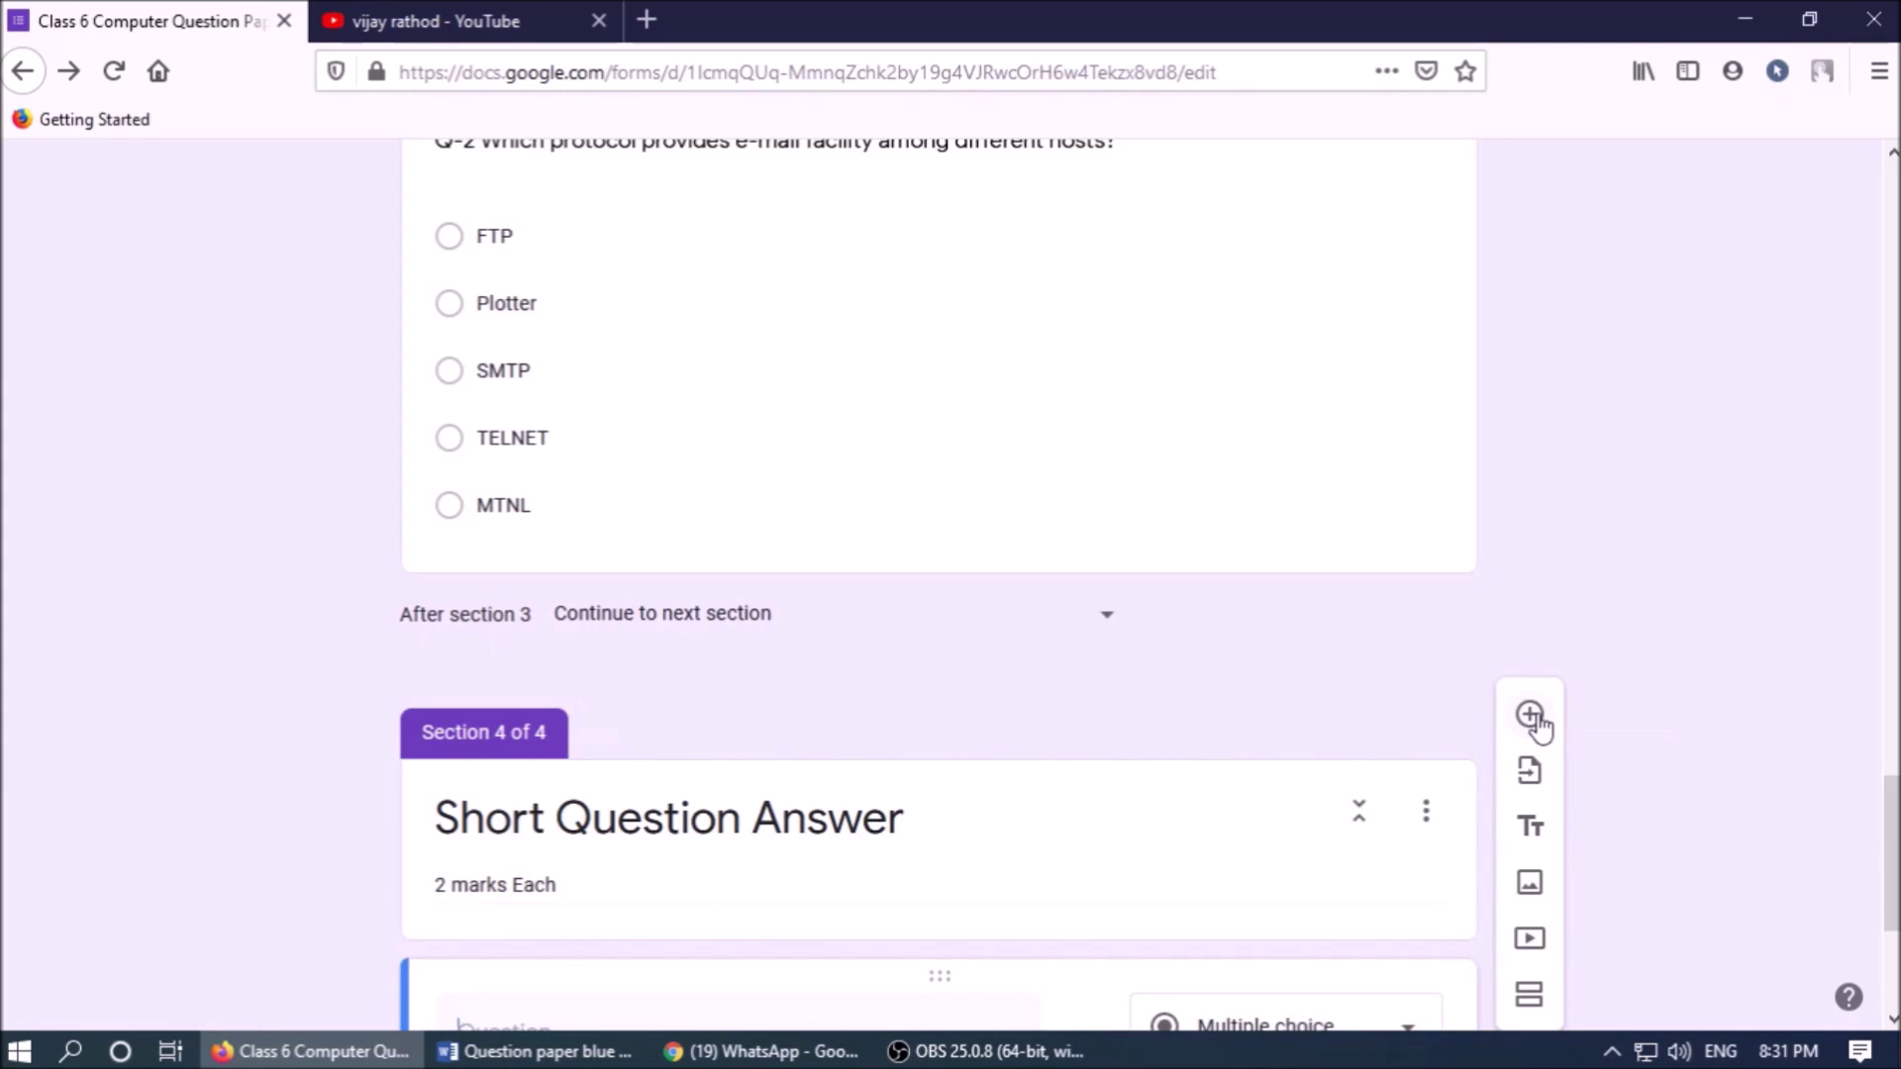
{"action": "key", "text": "ctrl+v"}
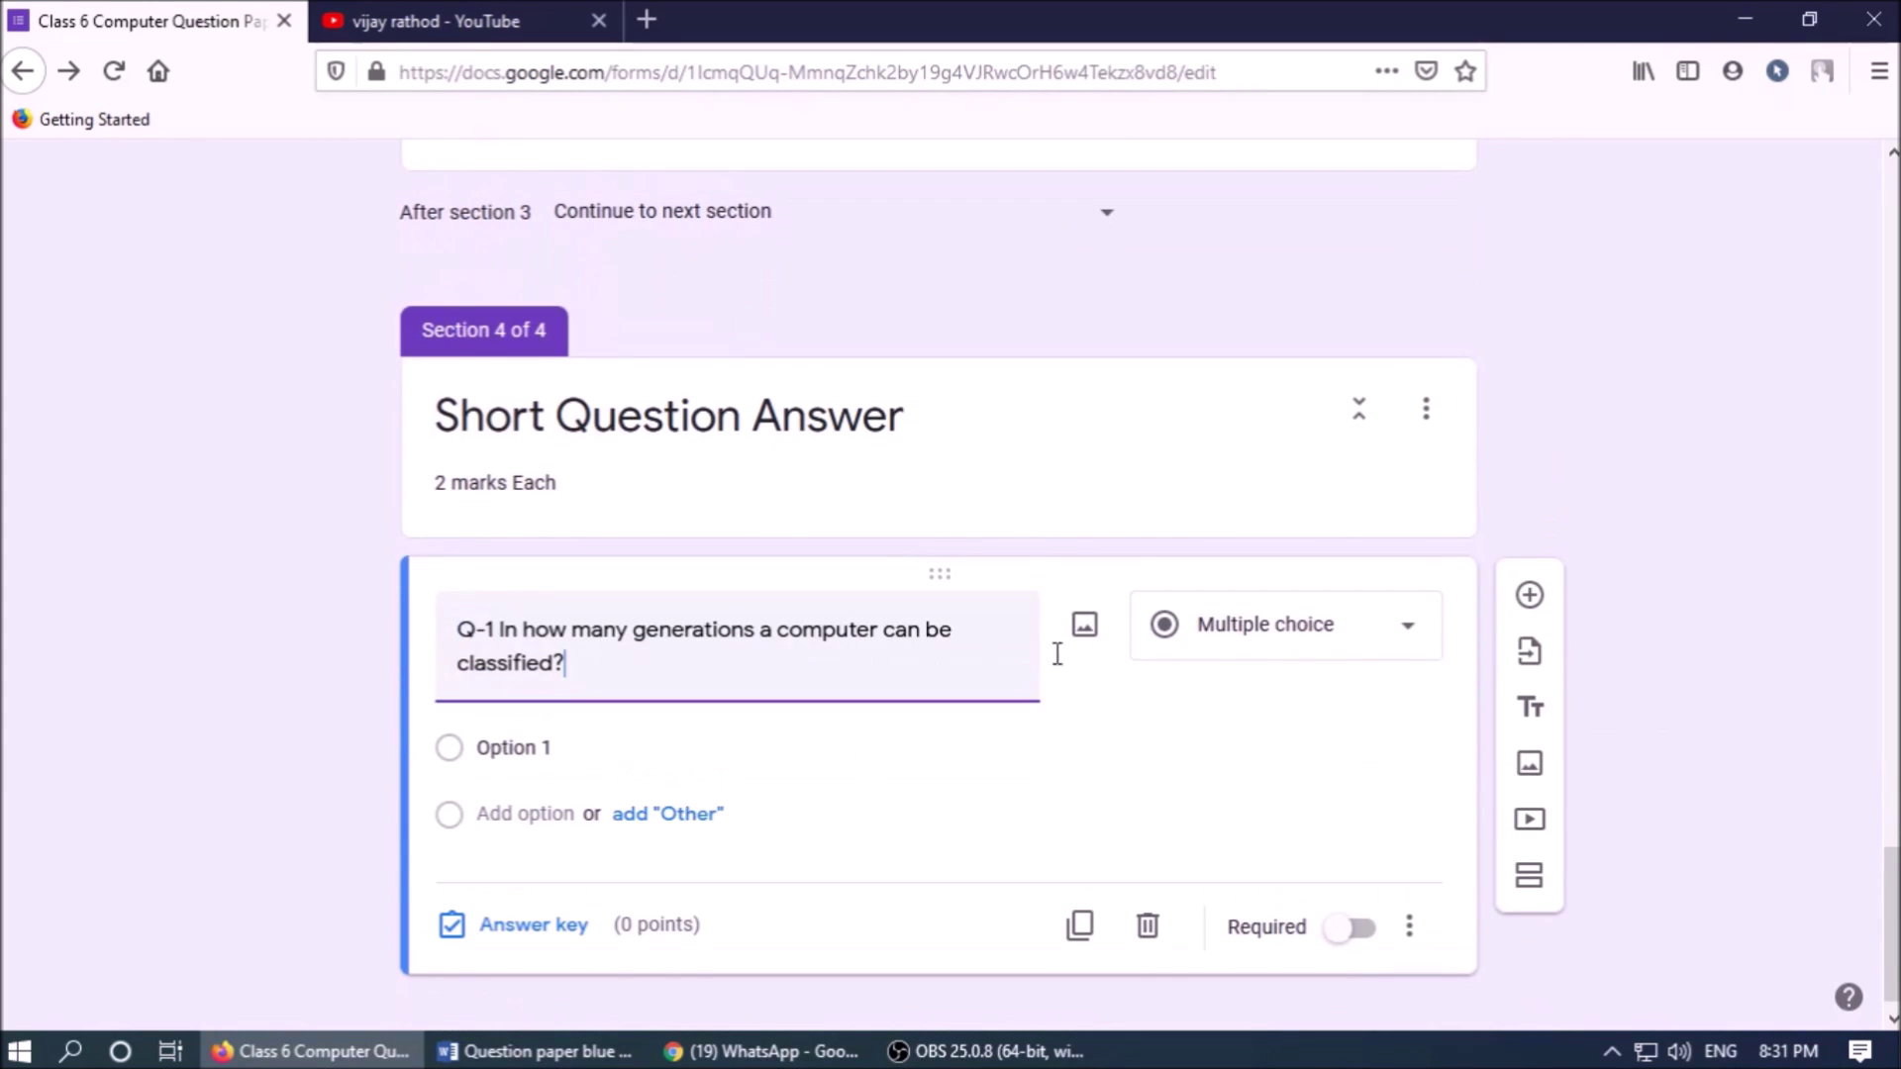
- Change the Q-1 computer generations question to the Short answer type
{"action": "left_click", "coordinate": [1251, 637]}
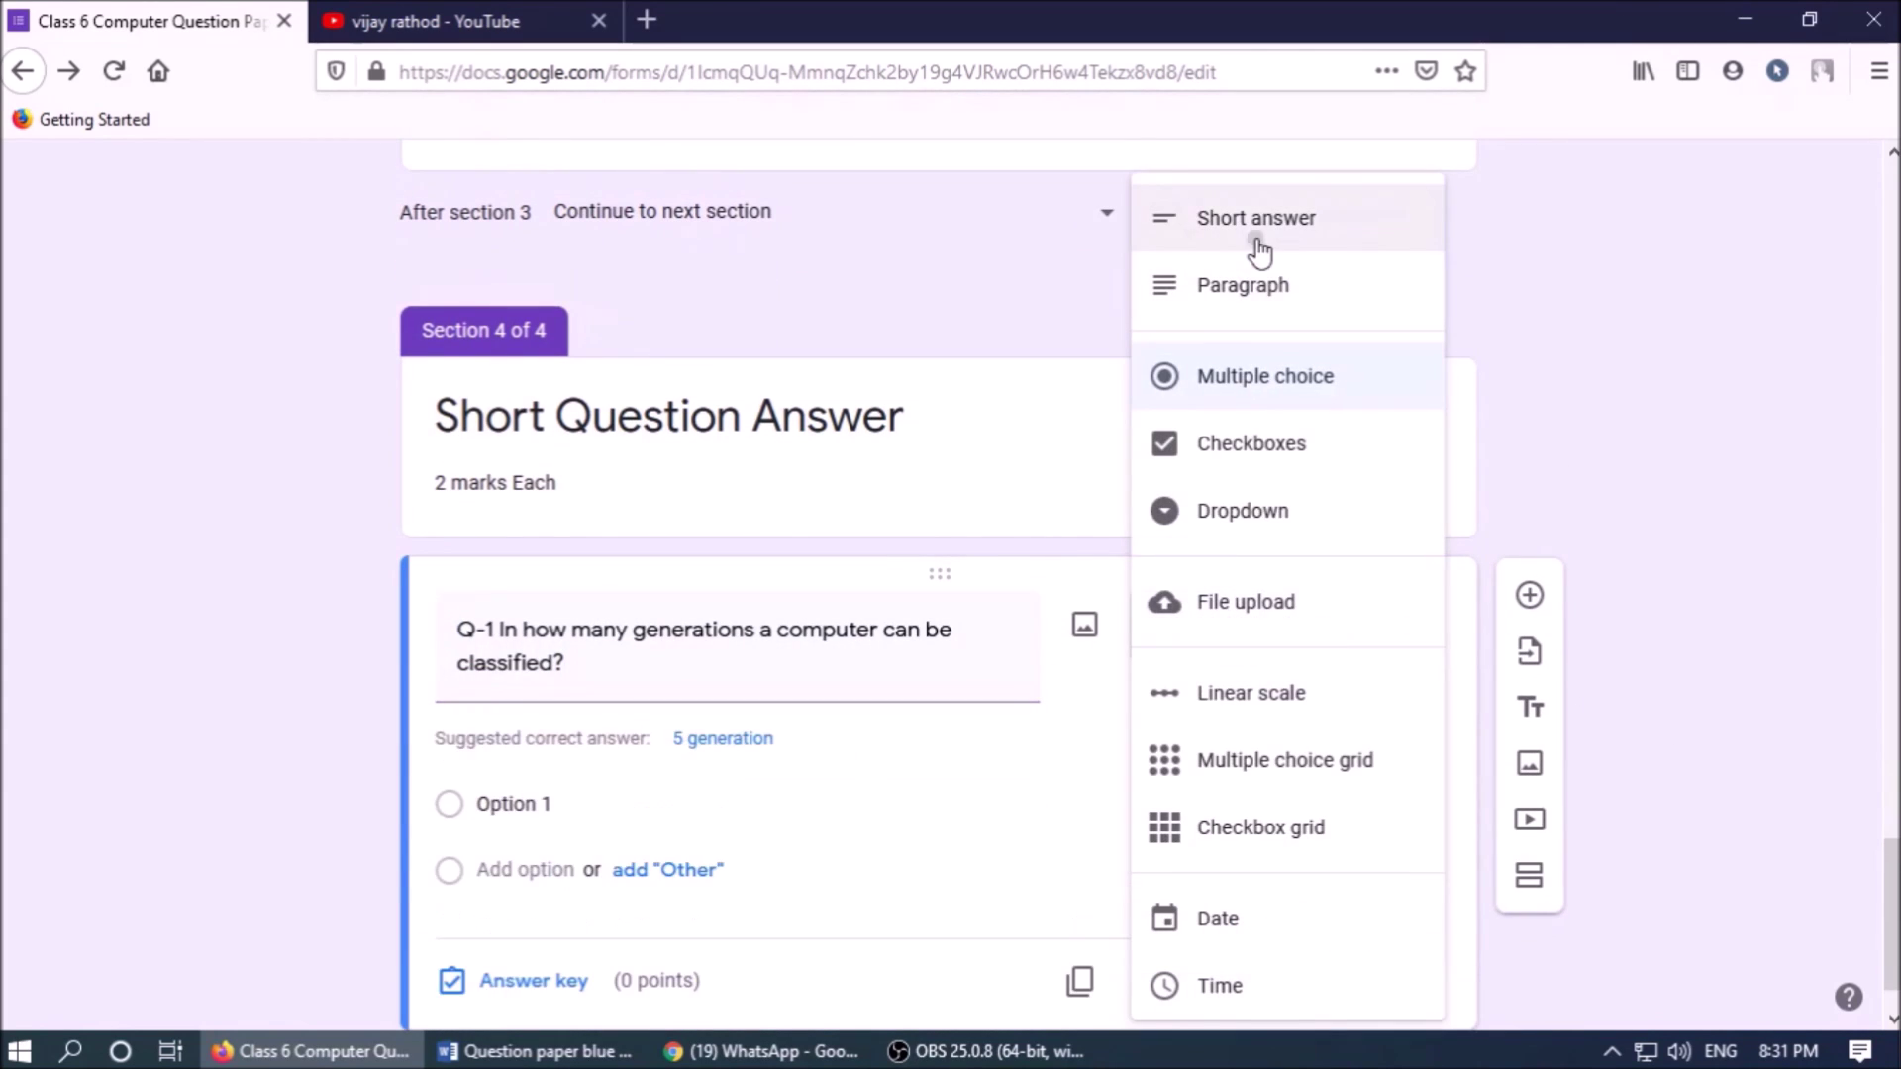
{"action": "left_click", "coordinate": [1256, 218]}
{"action": "left_click", "coordinate": [476, 1051]}
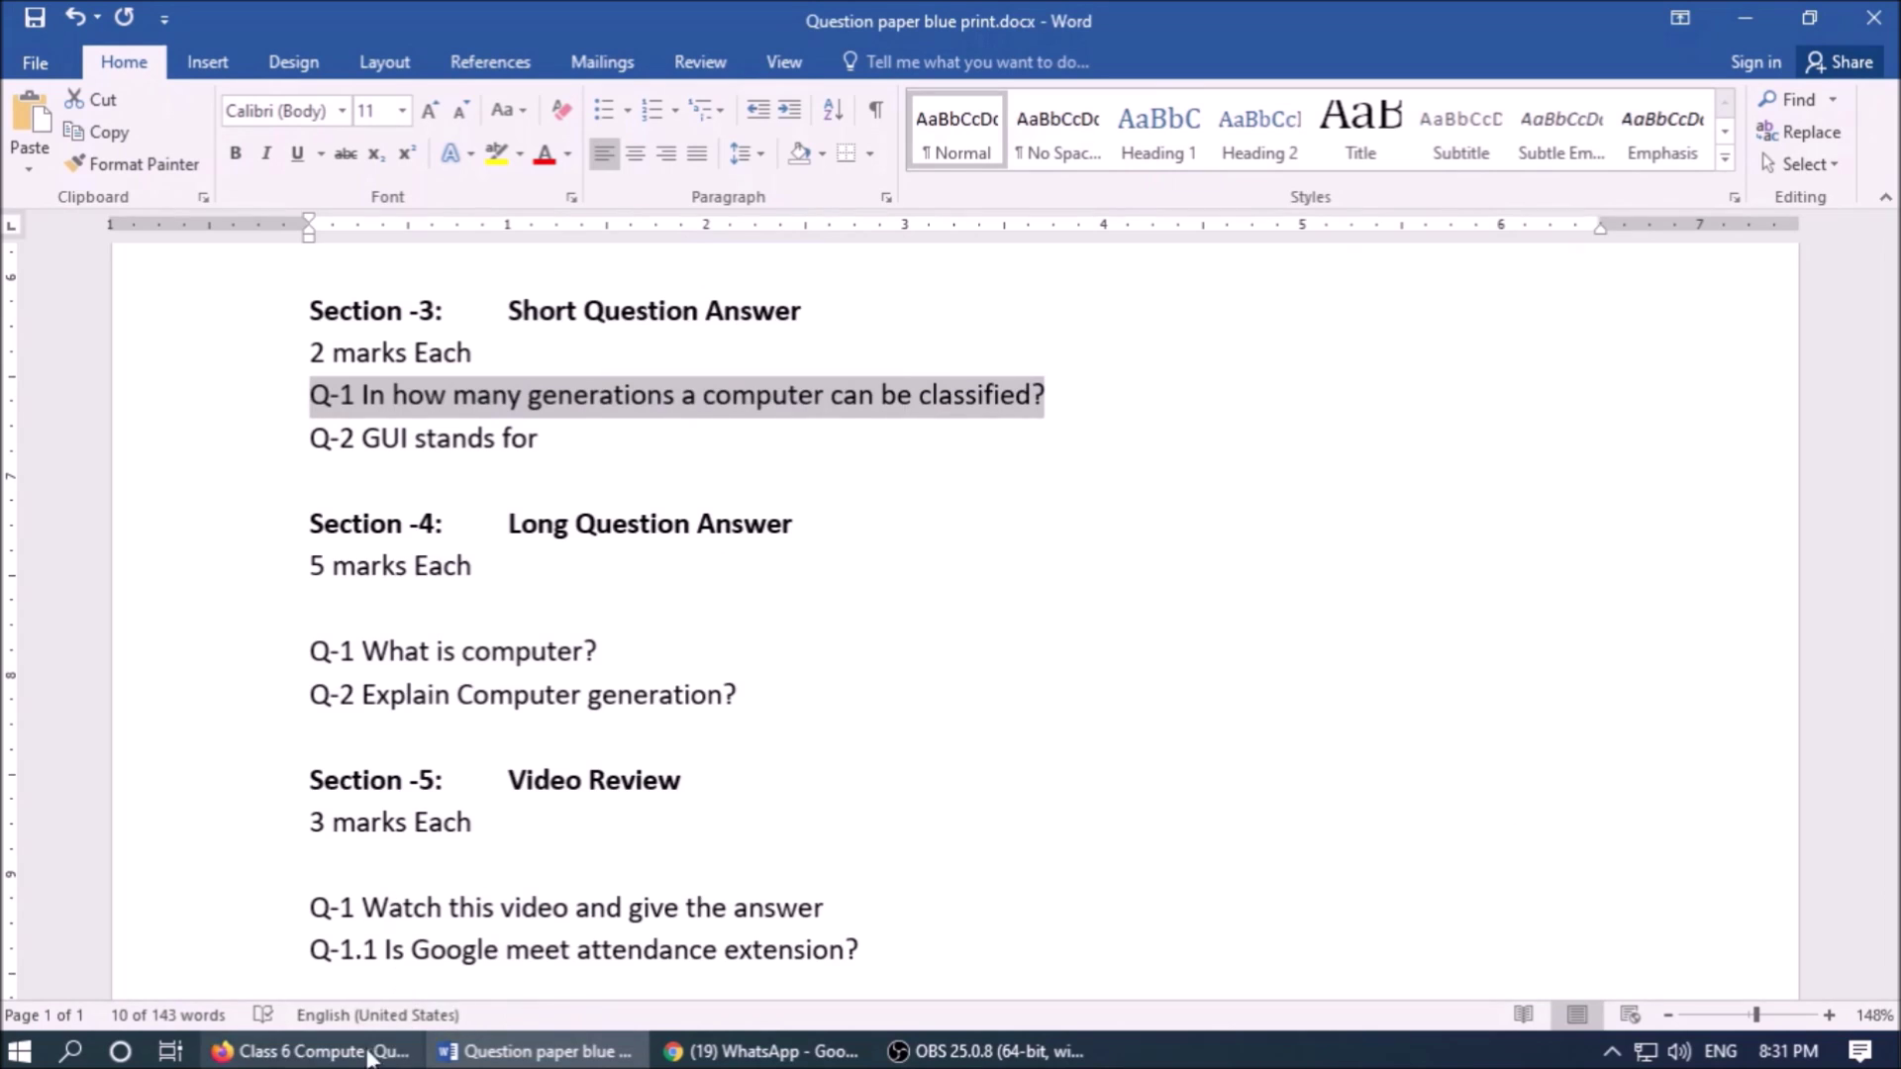
{"action": "left_click", "coordinate": [307, 1052]}
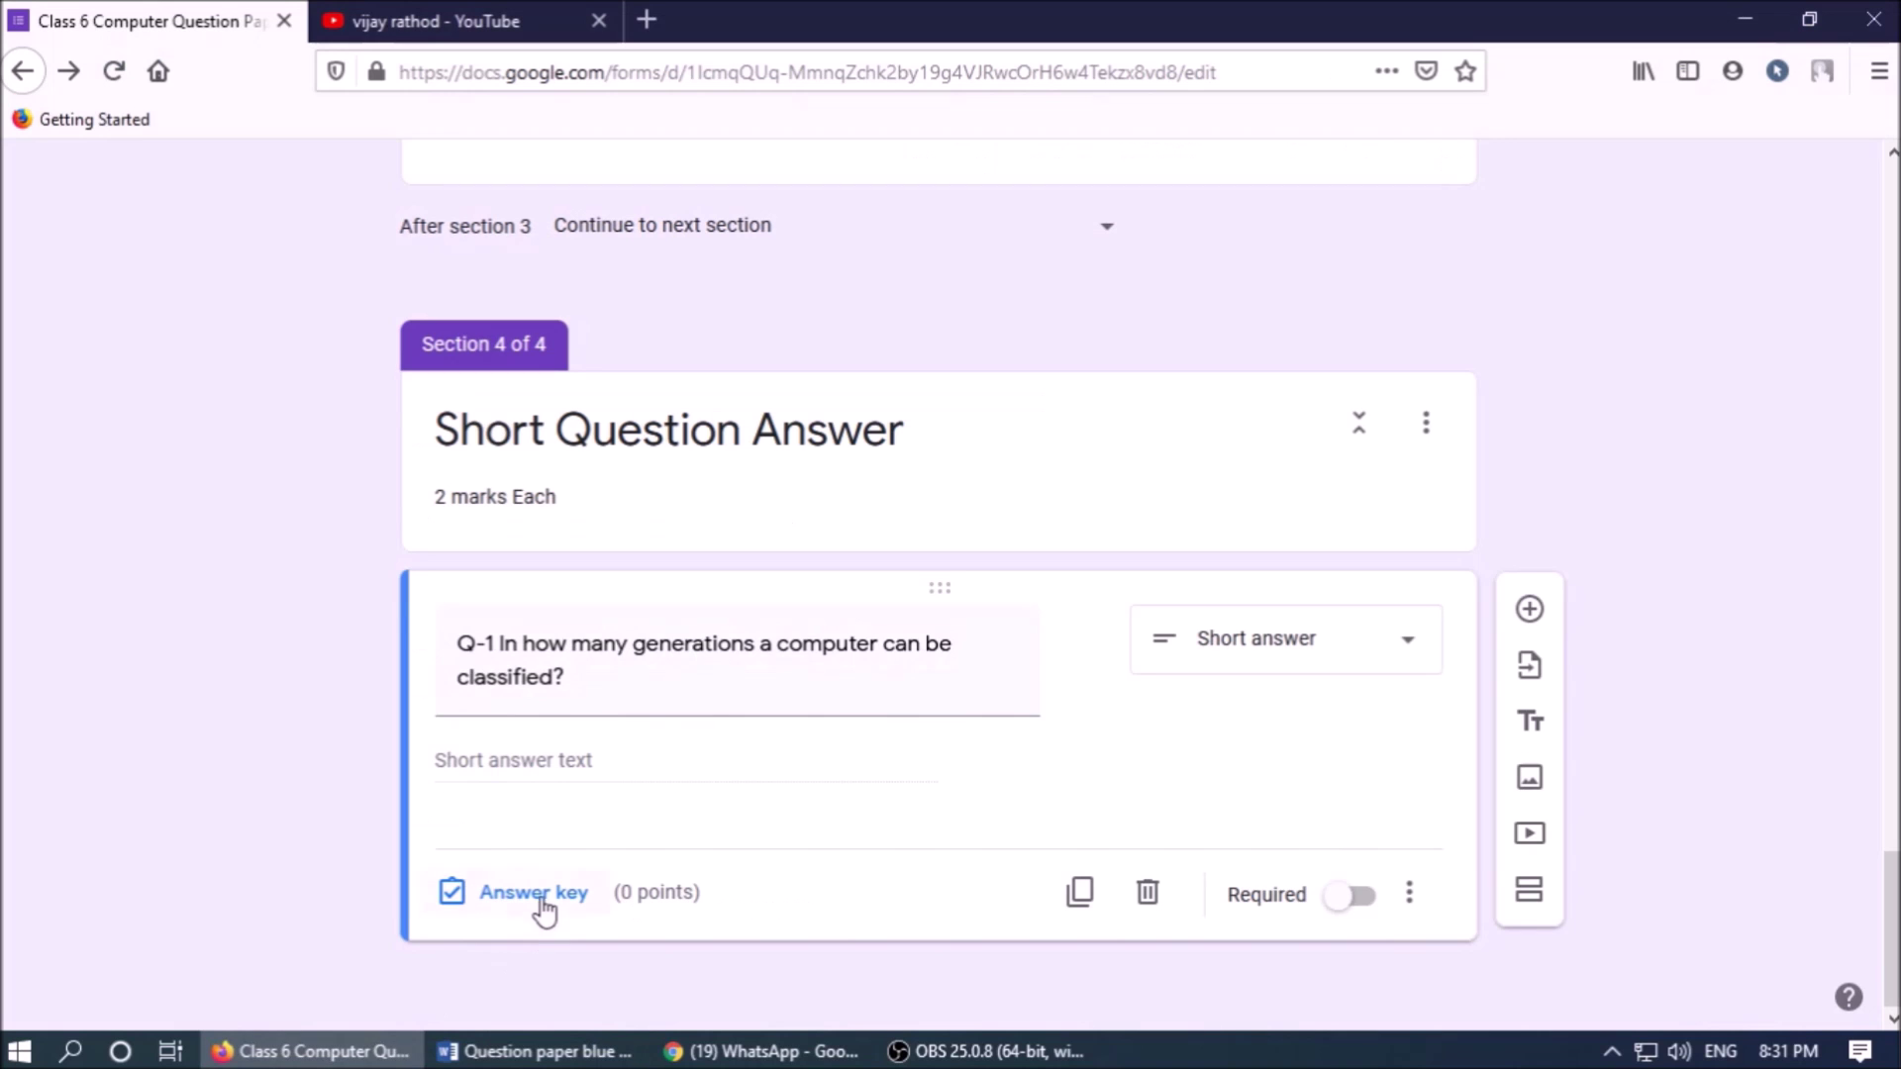
- Give the Q-1 generations question 2 points and list 5, Five and five as correct answers in its answer key
{"action": "left_click", "coordinate": [534, 893]}
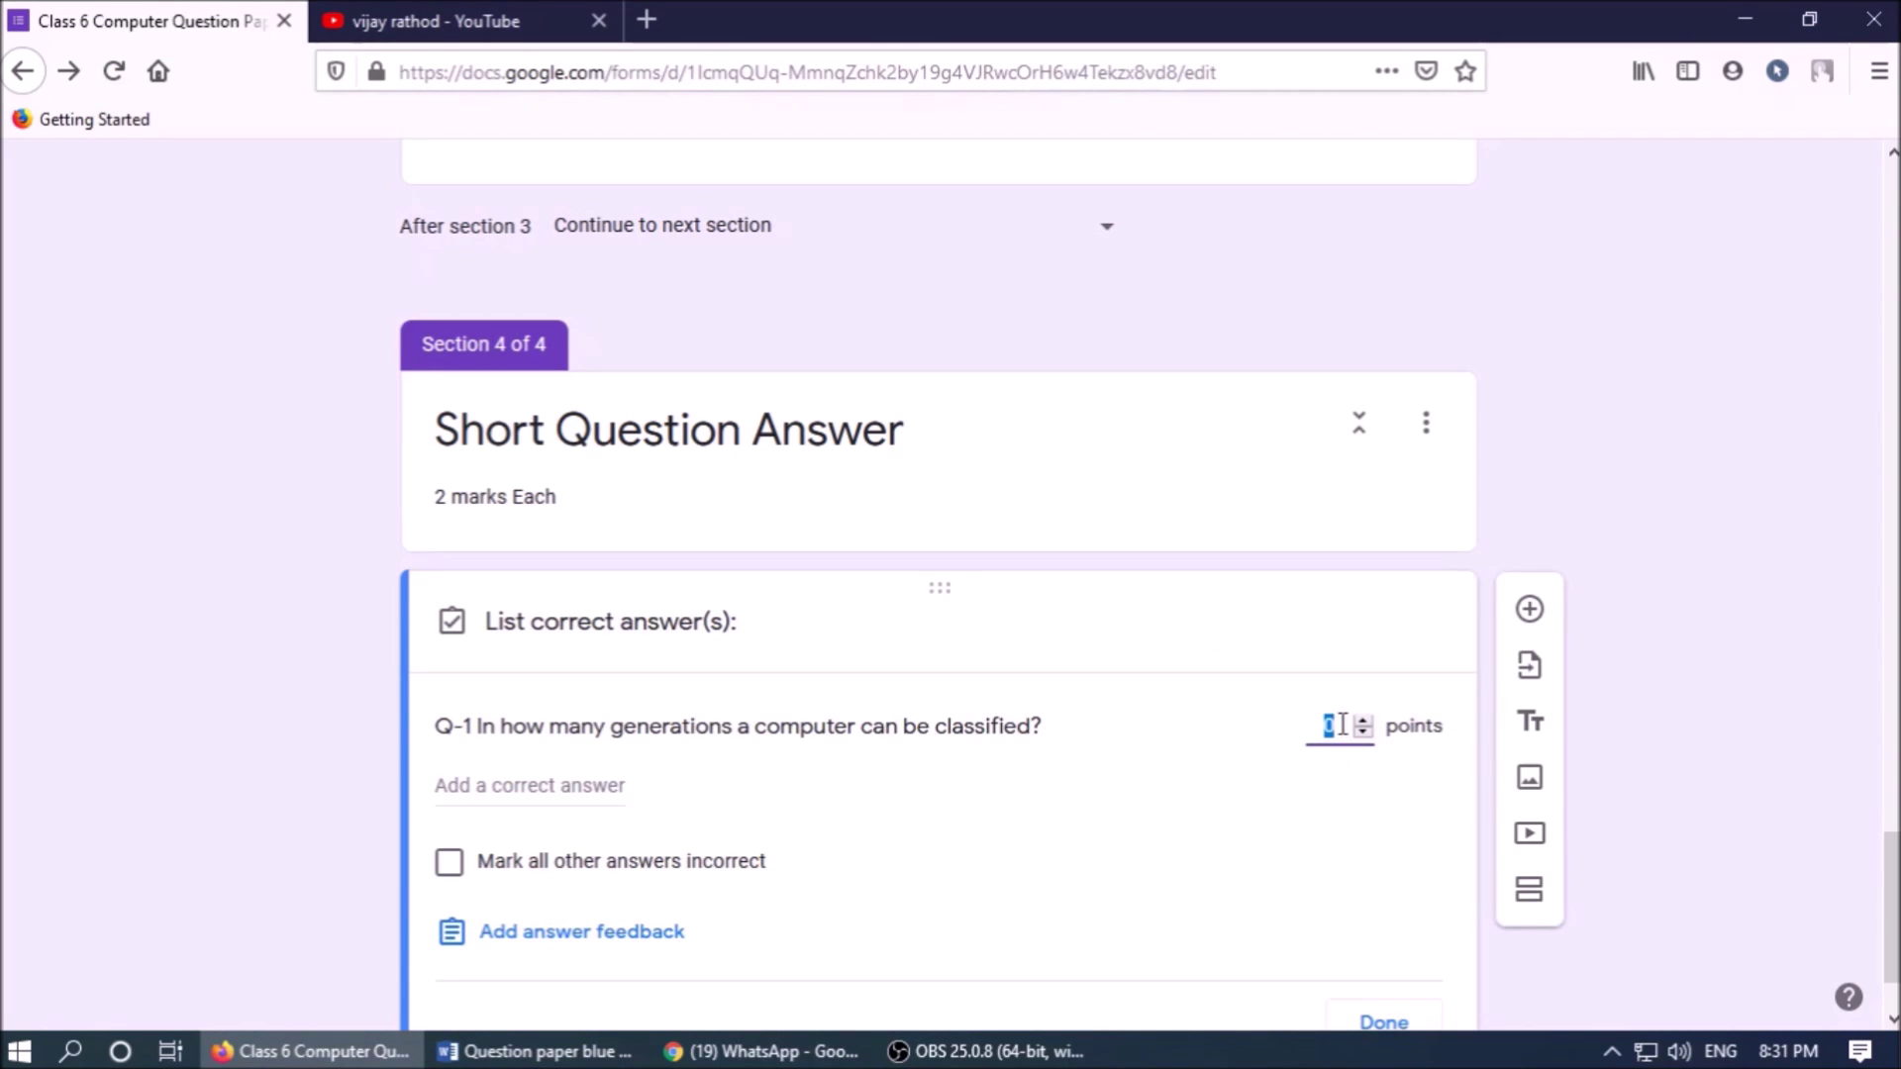
{"action": "left_click", "coordinate": [717, 800]}
{"action": "left_click", "coordinate": [518, 782]}
{"action": "type", "text": "5"}
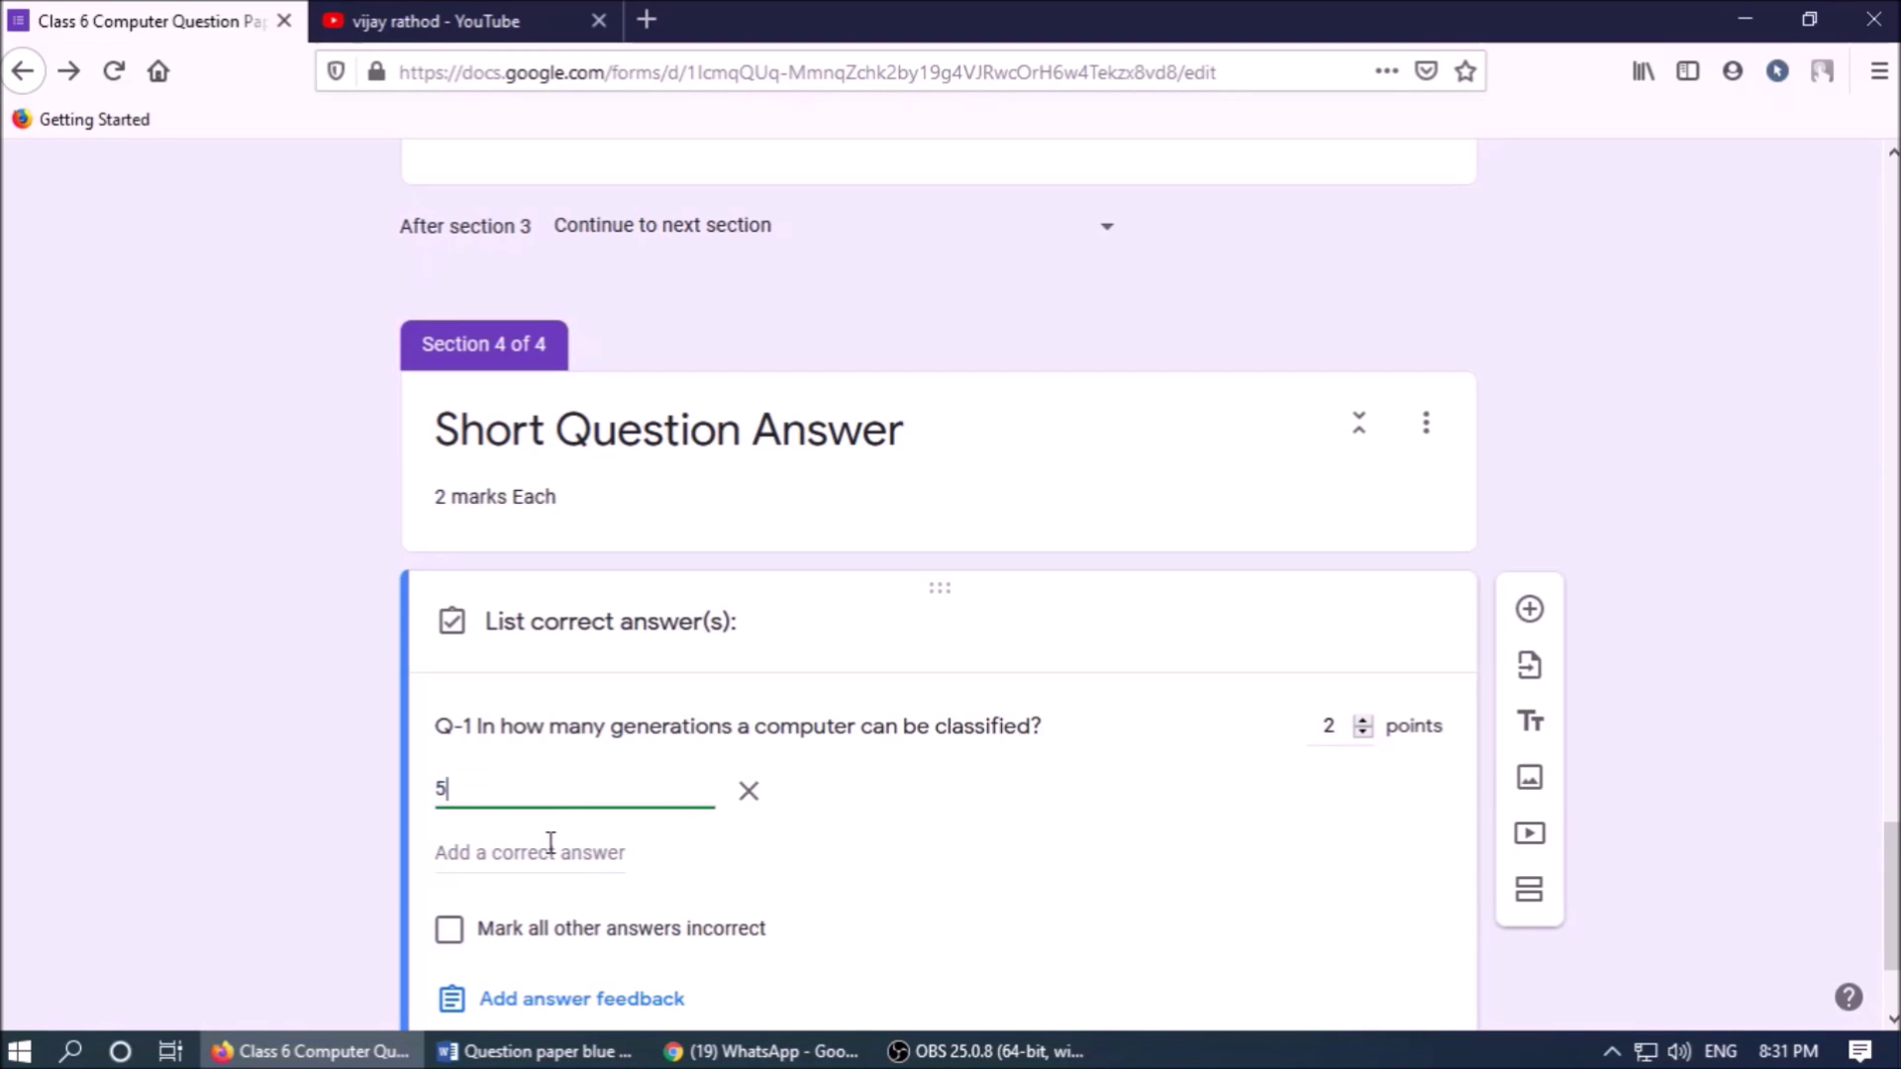
{"action": "left_click", "coordinate": [551, 847]}
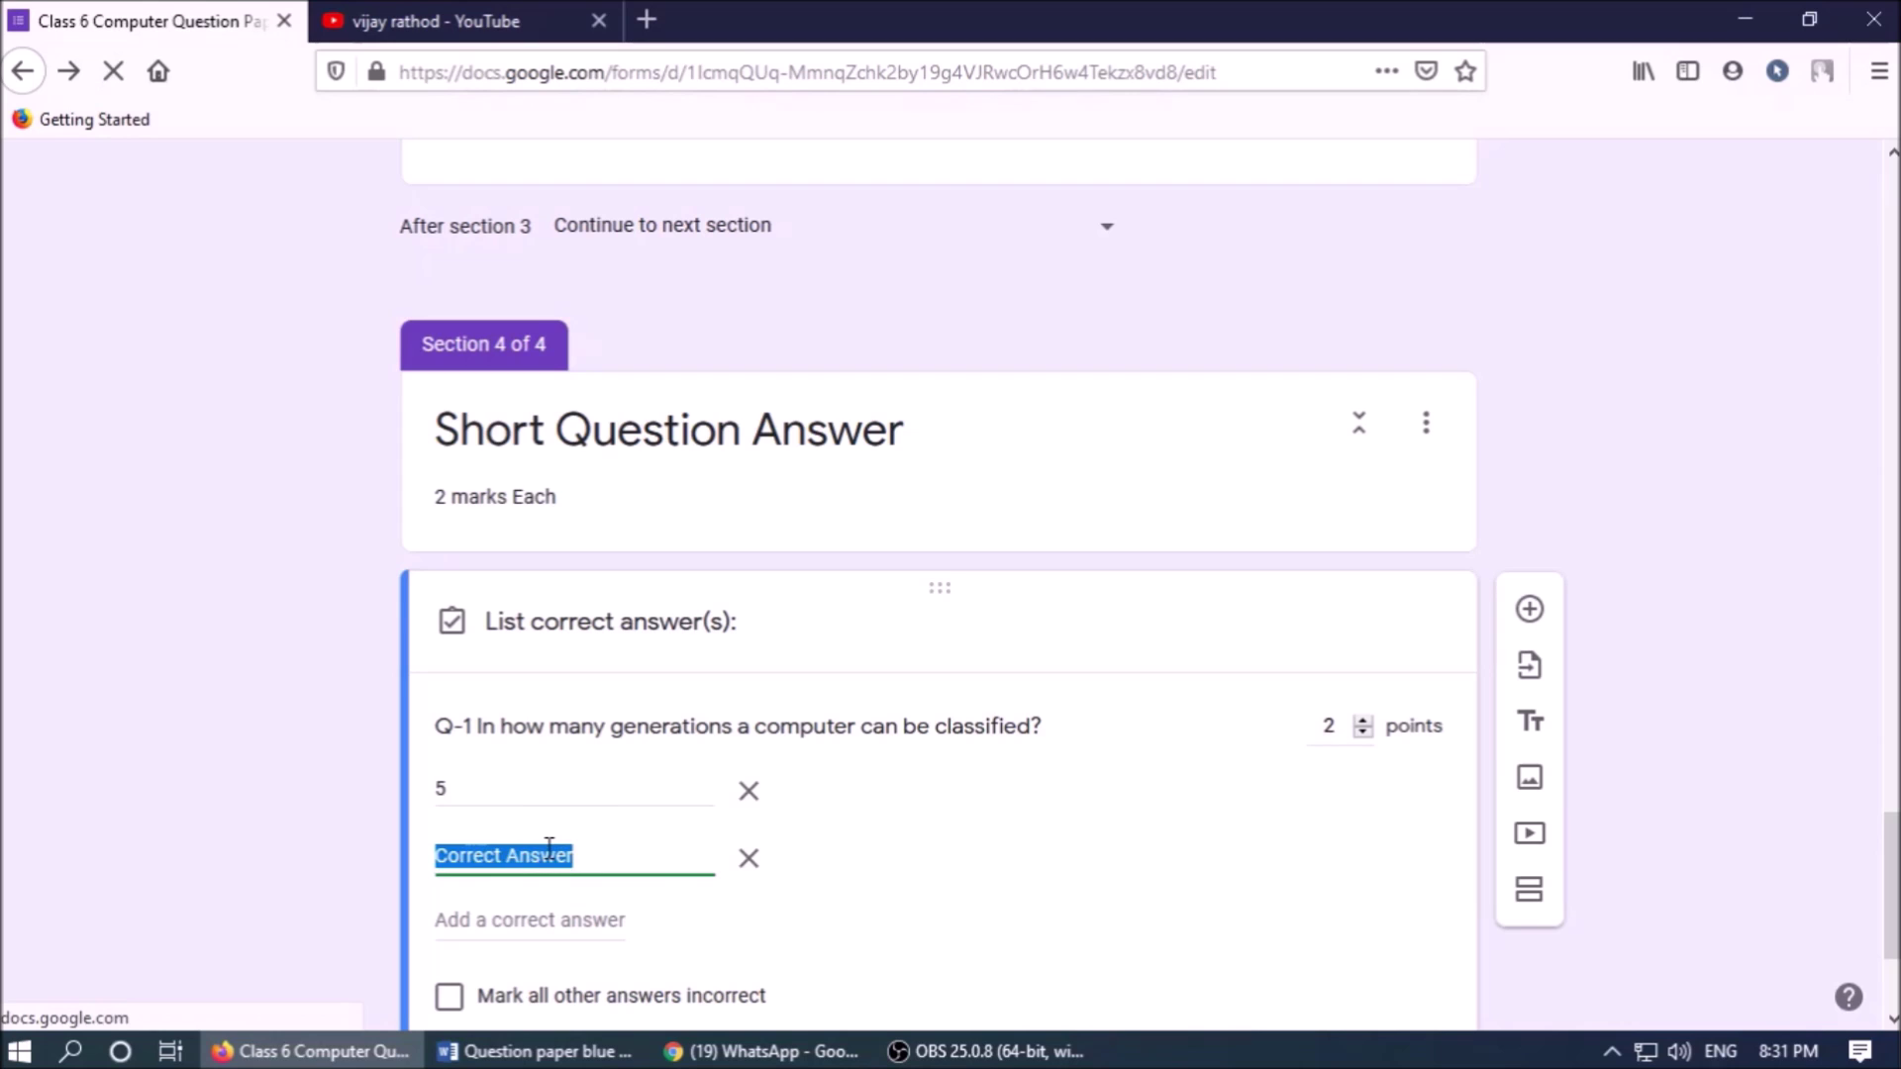
{"action": "type", "text": "Fio"}
{"action": "type", "text": "e"}
{"action": "scroll", "coordinate": [634, 842], "scroll_direction": "down", "scroll_amount": 3}
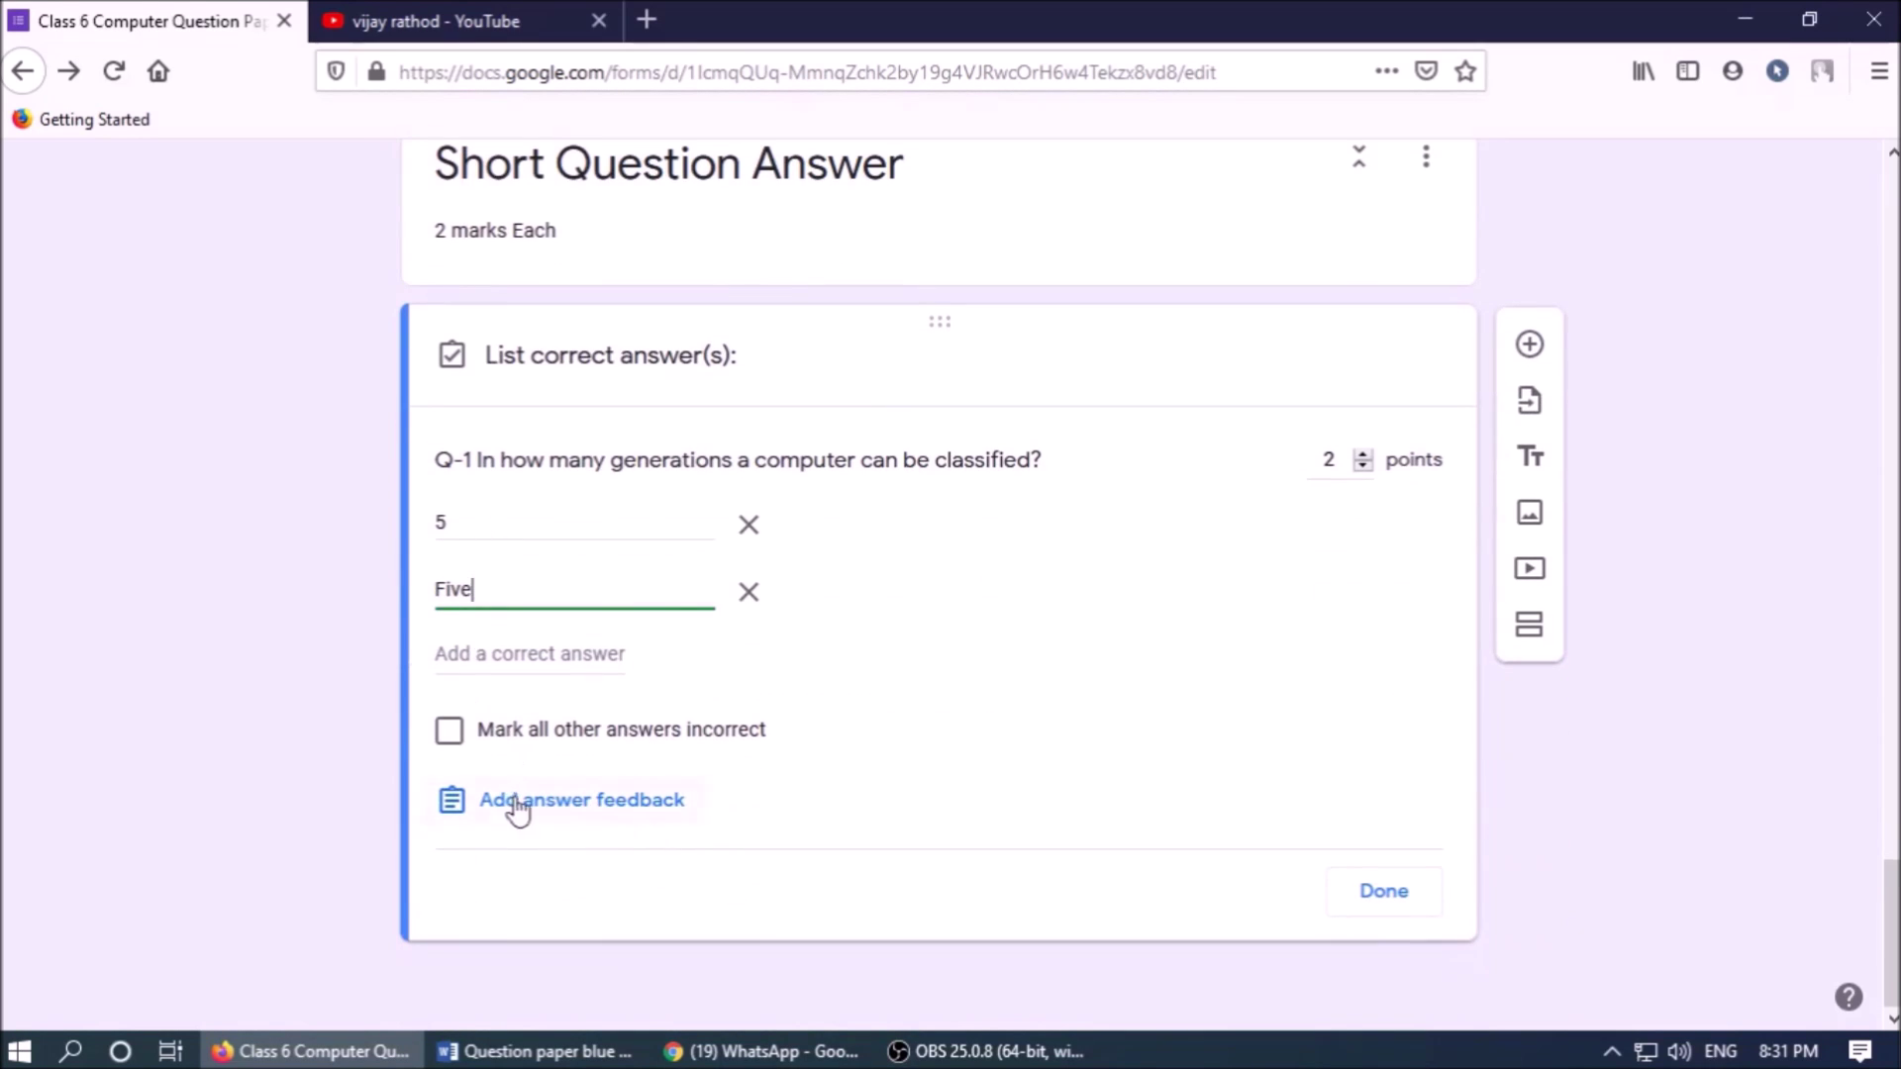
{"action": "left_click", "coordinate": [510, 676]}
{"action": "type", "text": "five"}
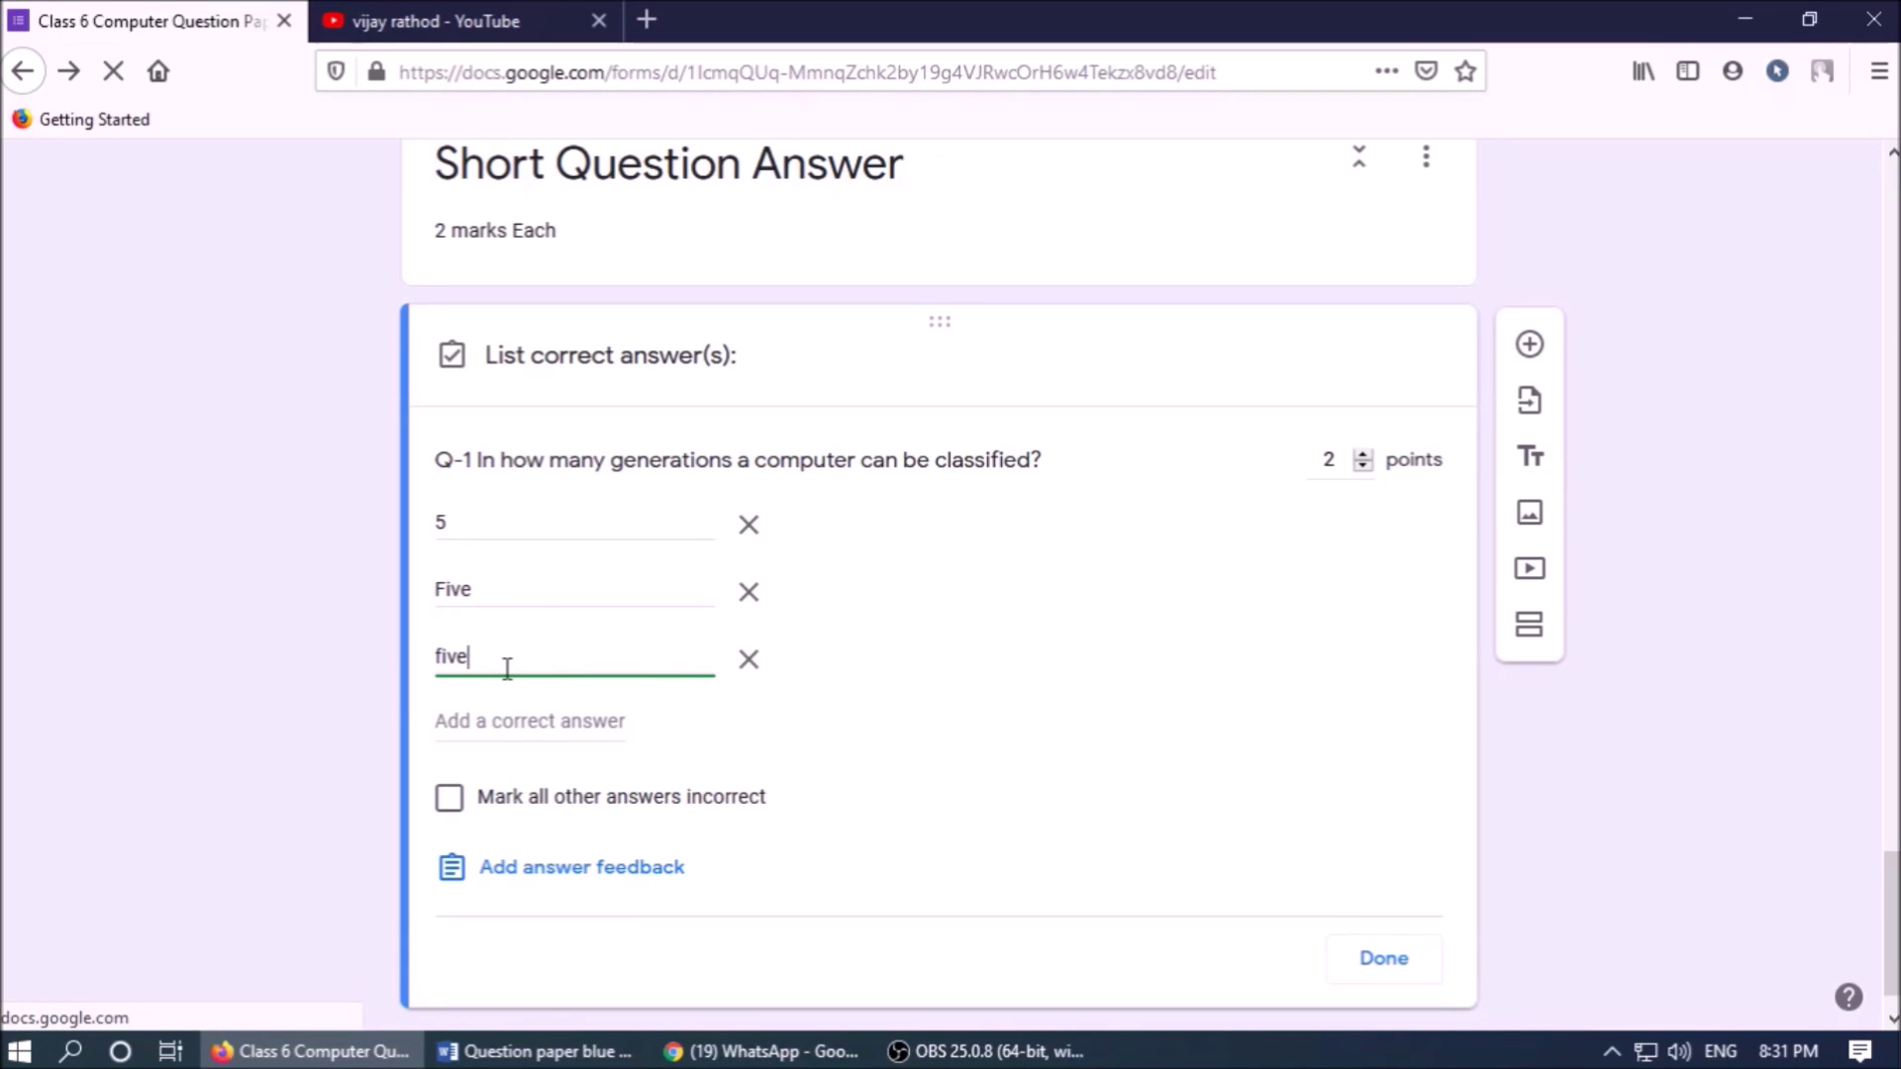
- Mark all other answers incorrect in the Q-1 generations answer key and make the question required
{"action": "left_click", "coordinate": [449, 797]}
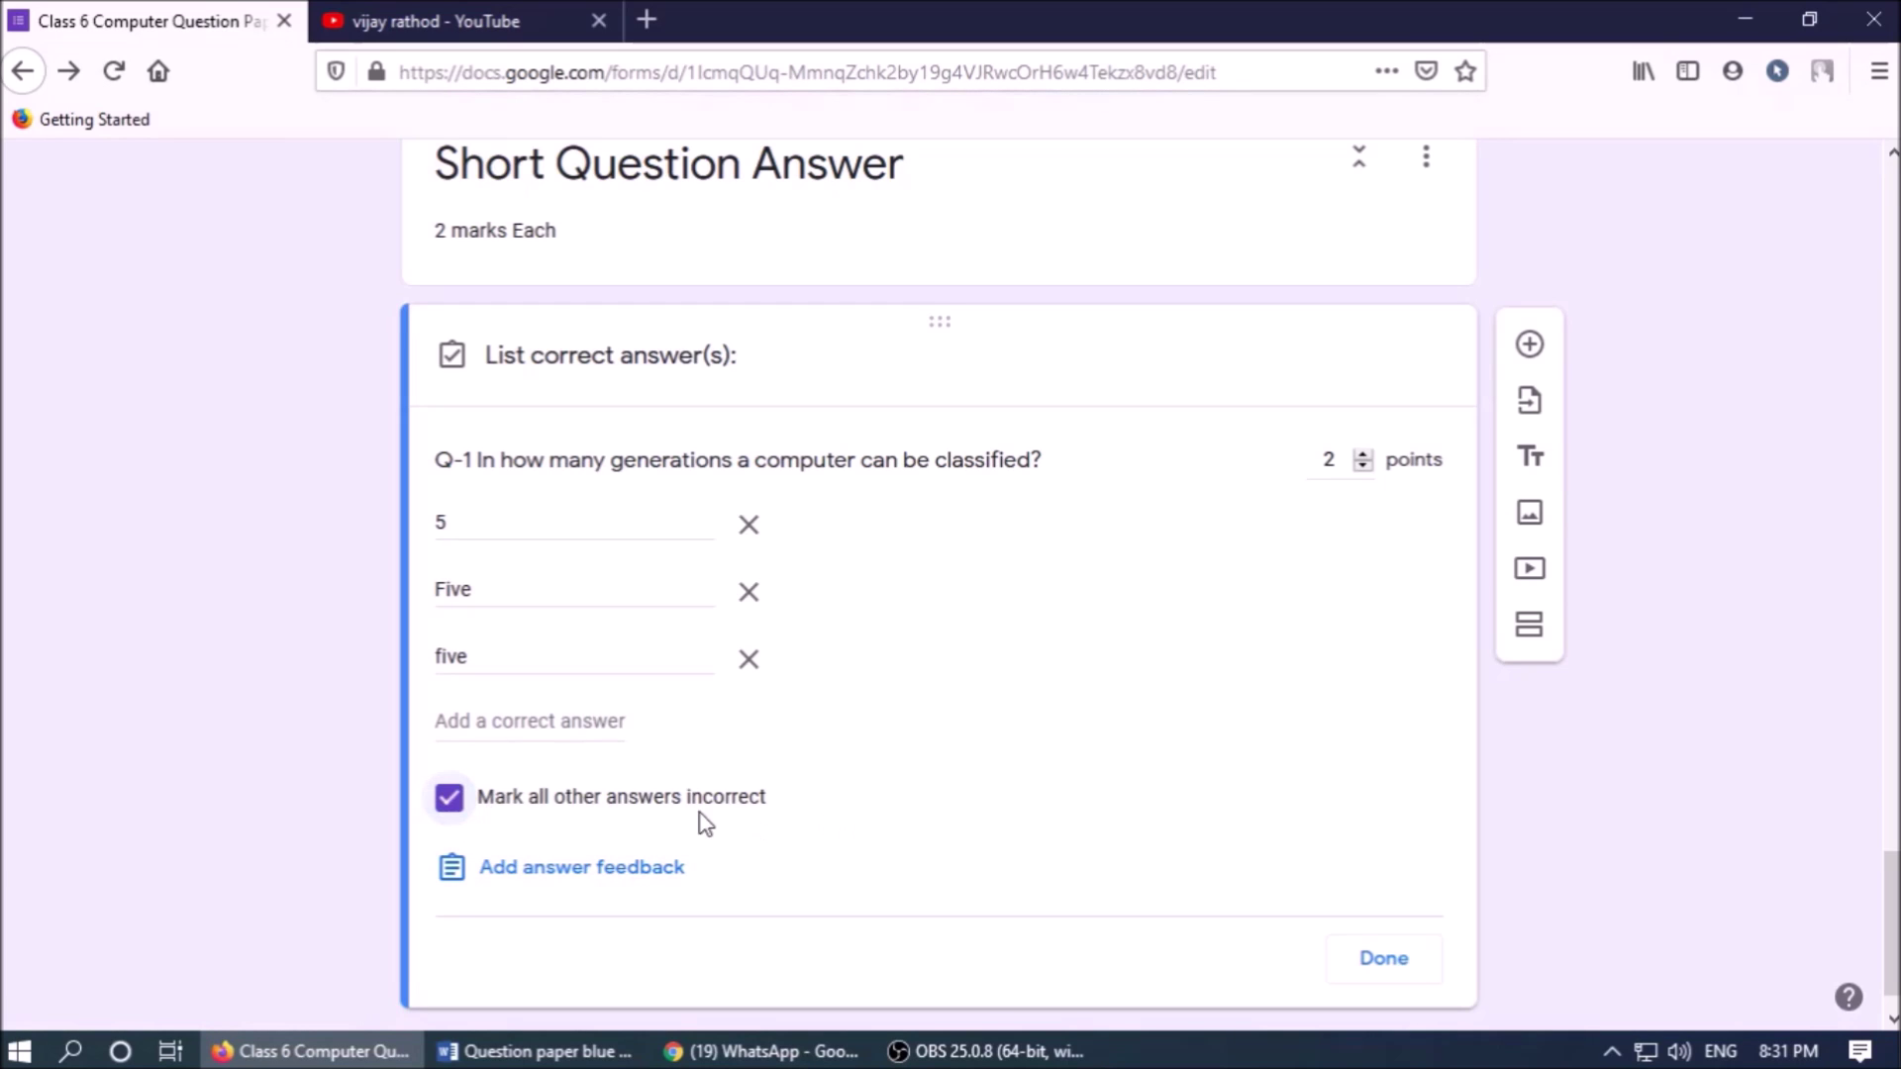
{"action": "left_click", "coordinate": [1383, 960]}
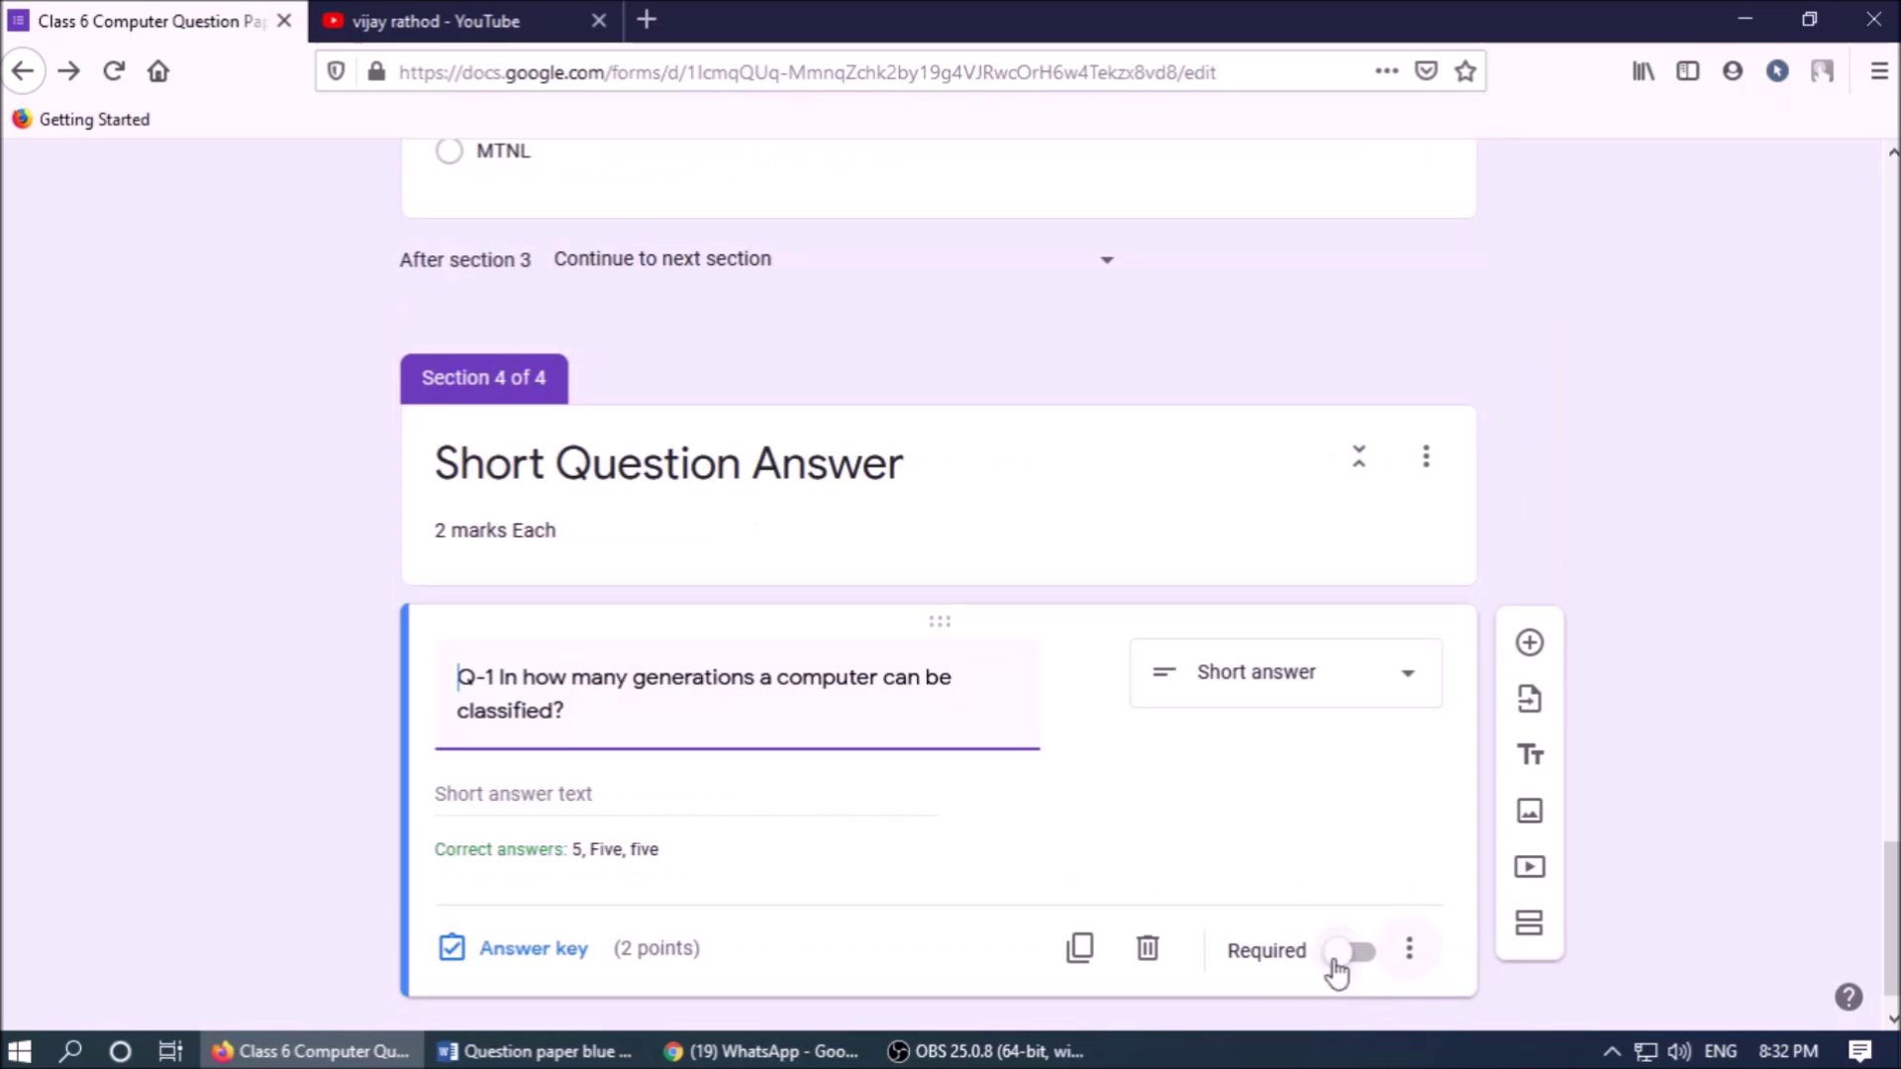
{"action": "left_click", "coordinate": [1364, 899]}
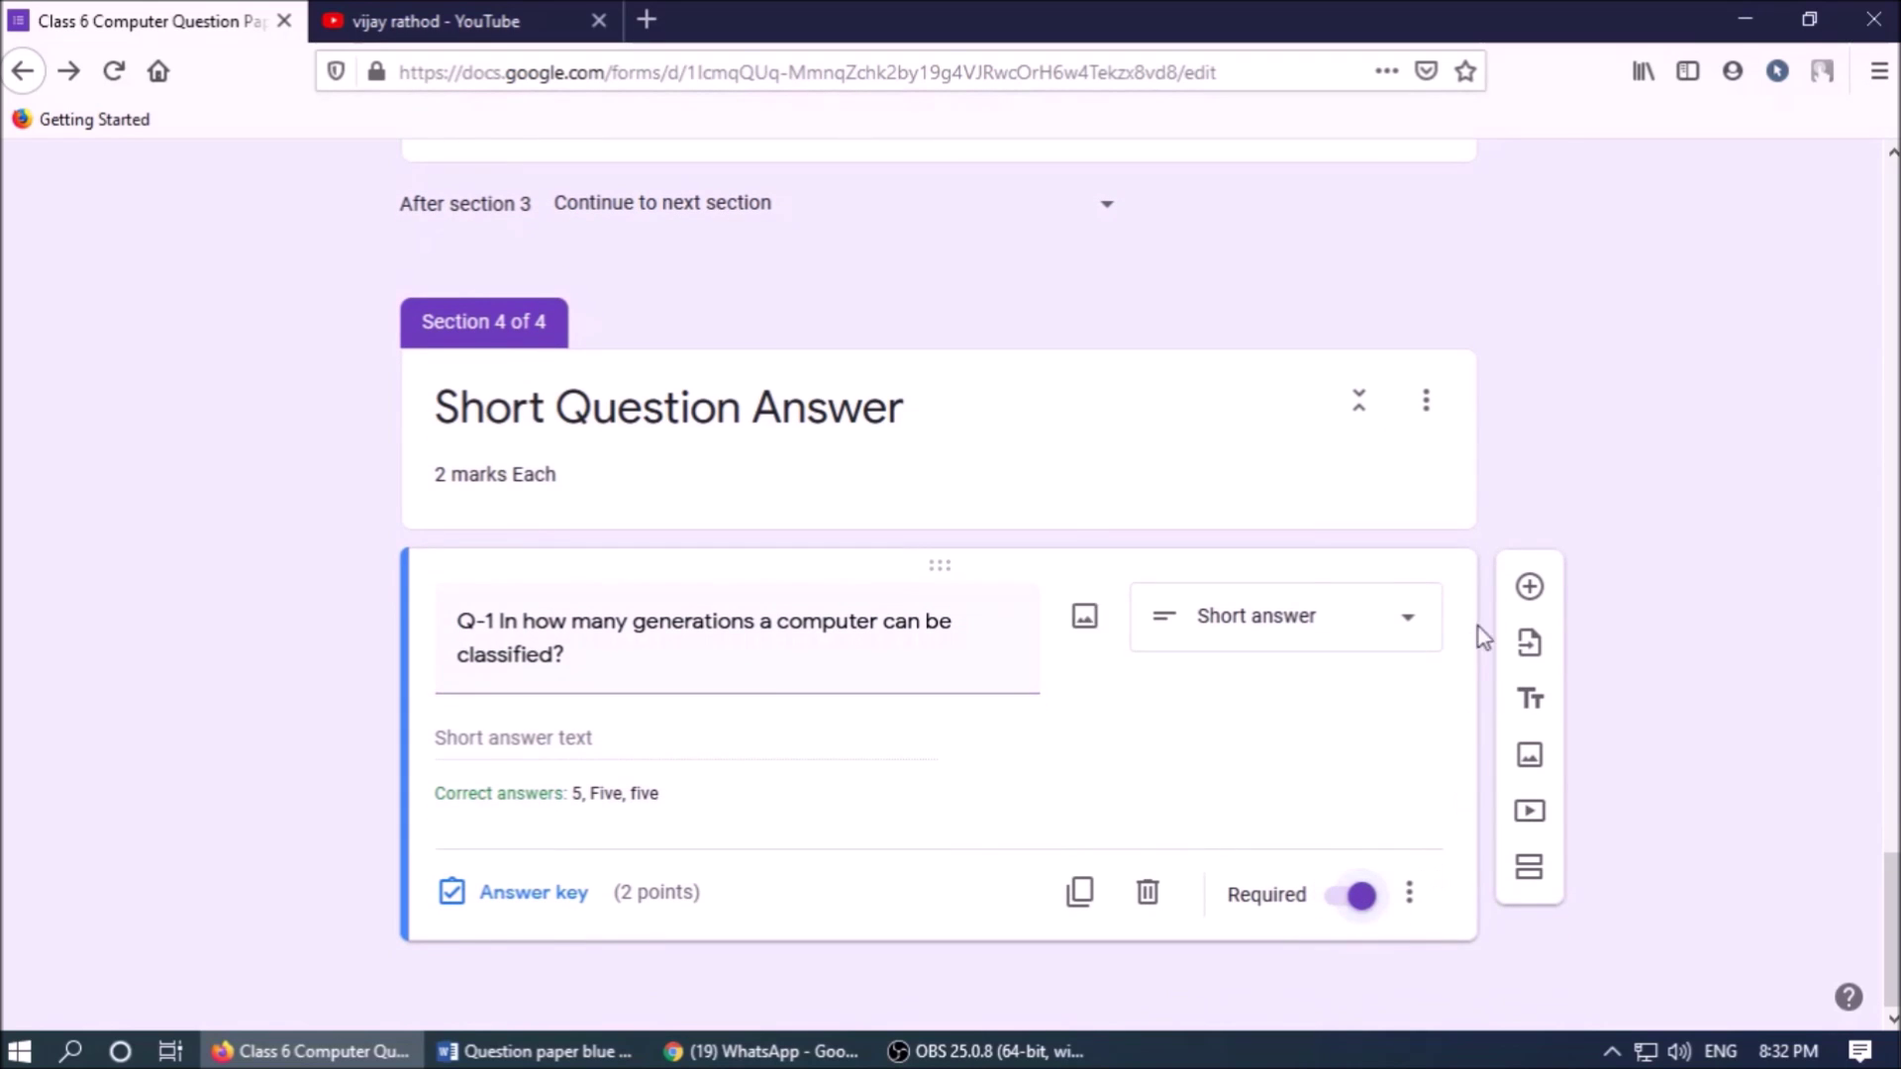
- Add a question below Q-1 and paste "Q-2 GUI stands for" from the Word blueprint as its title
{"action": "left_click", "coordinate": [1532, 589]}
{"action": "key", "text": "alt+Tab"}
{"action": "scroll", "coordinate": [603, 541], "scroll_direction": "down", "scroll_amount": 3}
{"action": "scroll", "coordinate": [603, 541], "scroll_direction": "up", "scroll_amount": 3}
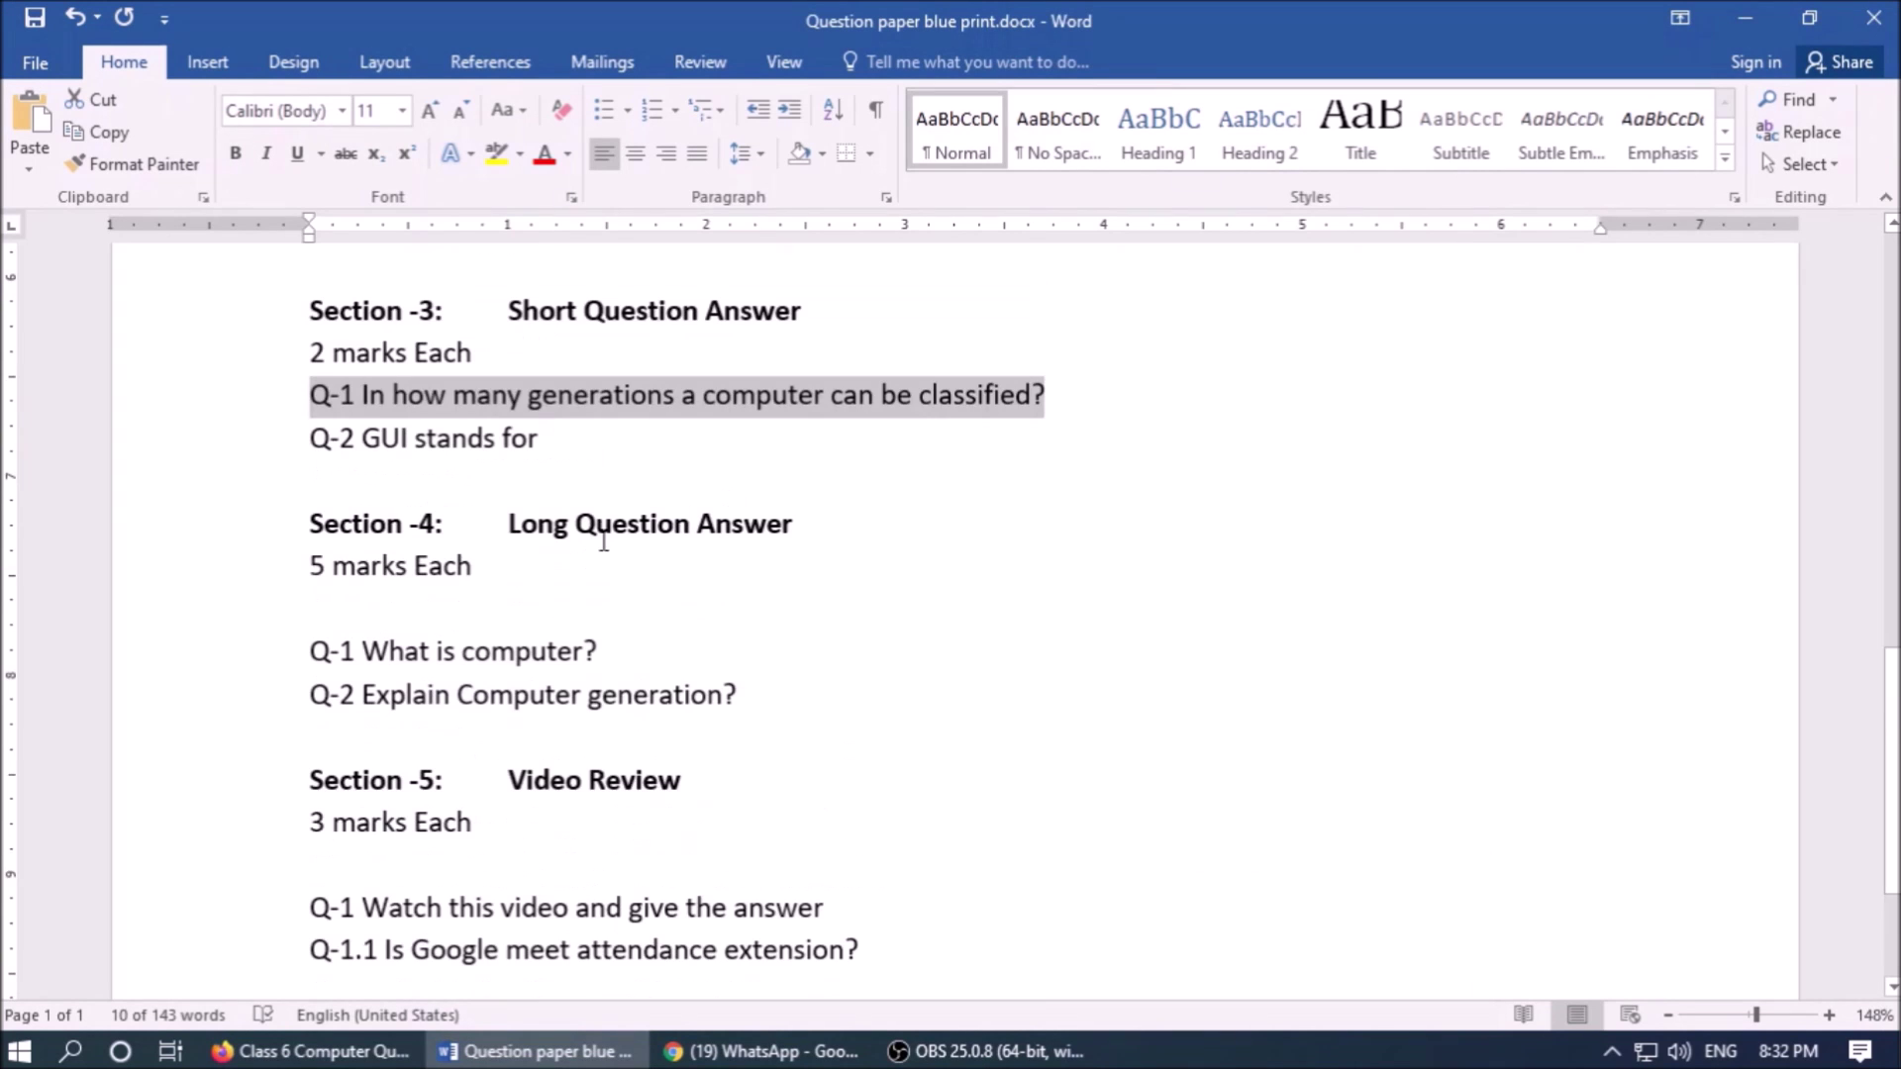
{"action": "left_click", "coordinate": [550, 438]}
{"action": "key", "text": "shift+Home"}
{"action": "key", "text": "shift+Left"}
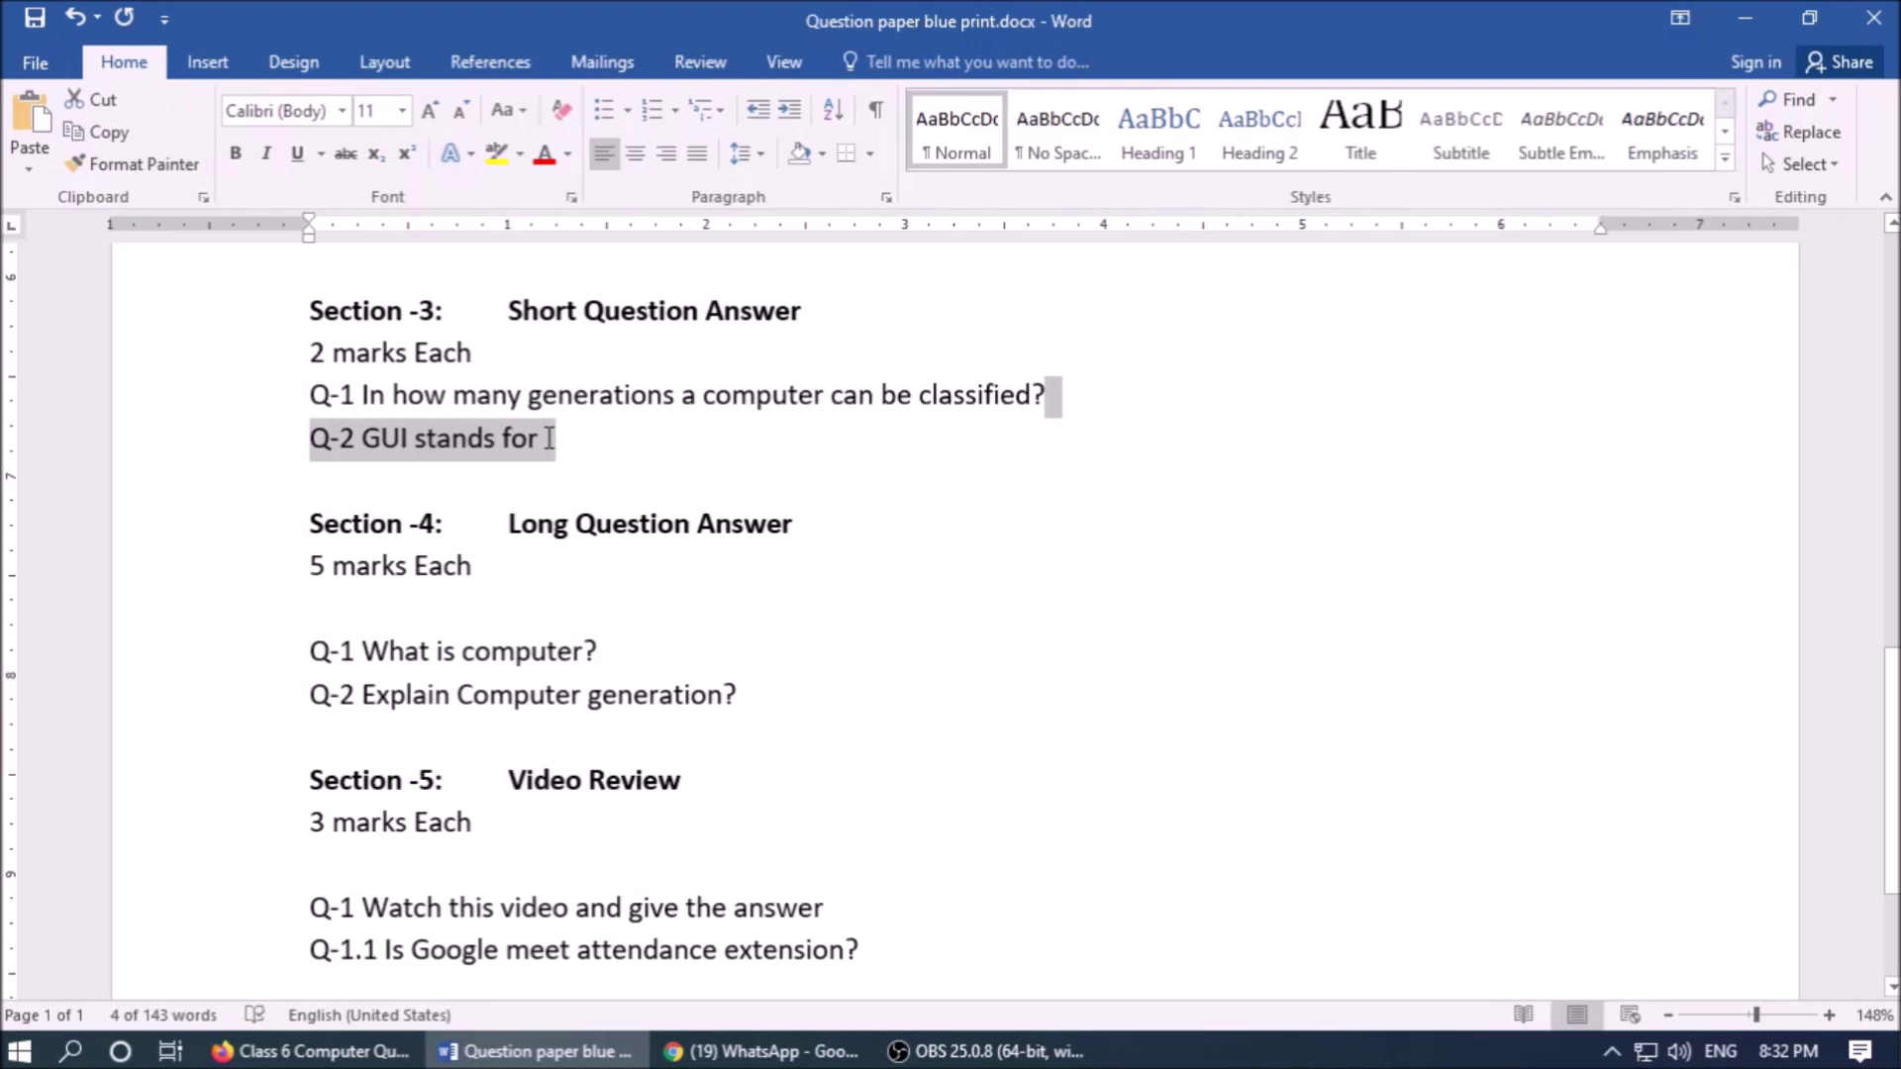
{"action": "key", "text": "shift+Right"}
{"action": "key", "text": "shift+Left"}
{"action": "key", "text": "ctrl+c"}
{"action": "key", "text": "alt+Tab"}
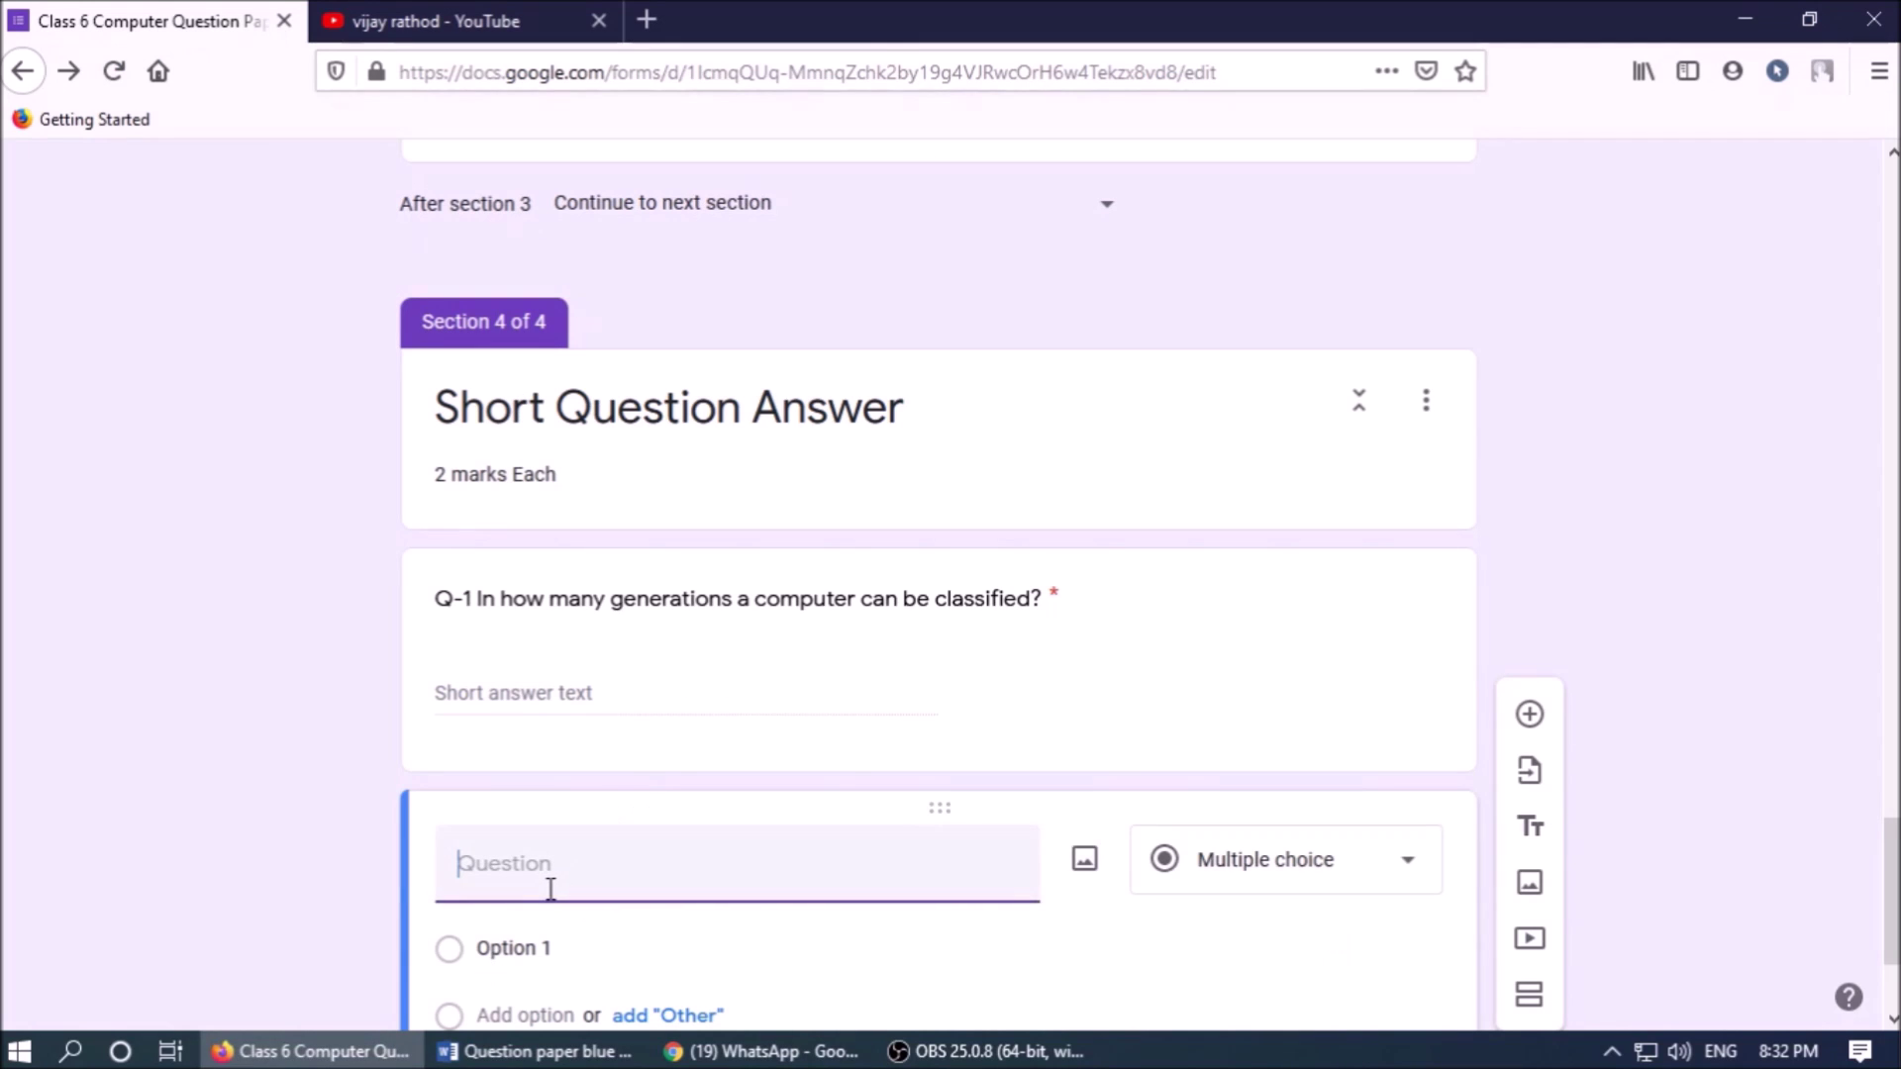
{"action": "key", "text": "ctrl+v"}
- Insert the image GUI.png from the Desktop into the Q-2 GUI question and center align it
{"action": "scroll", "coordinate": [998, 875], "scroll_direction": "down", "scroll_amount": 3}
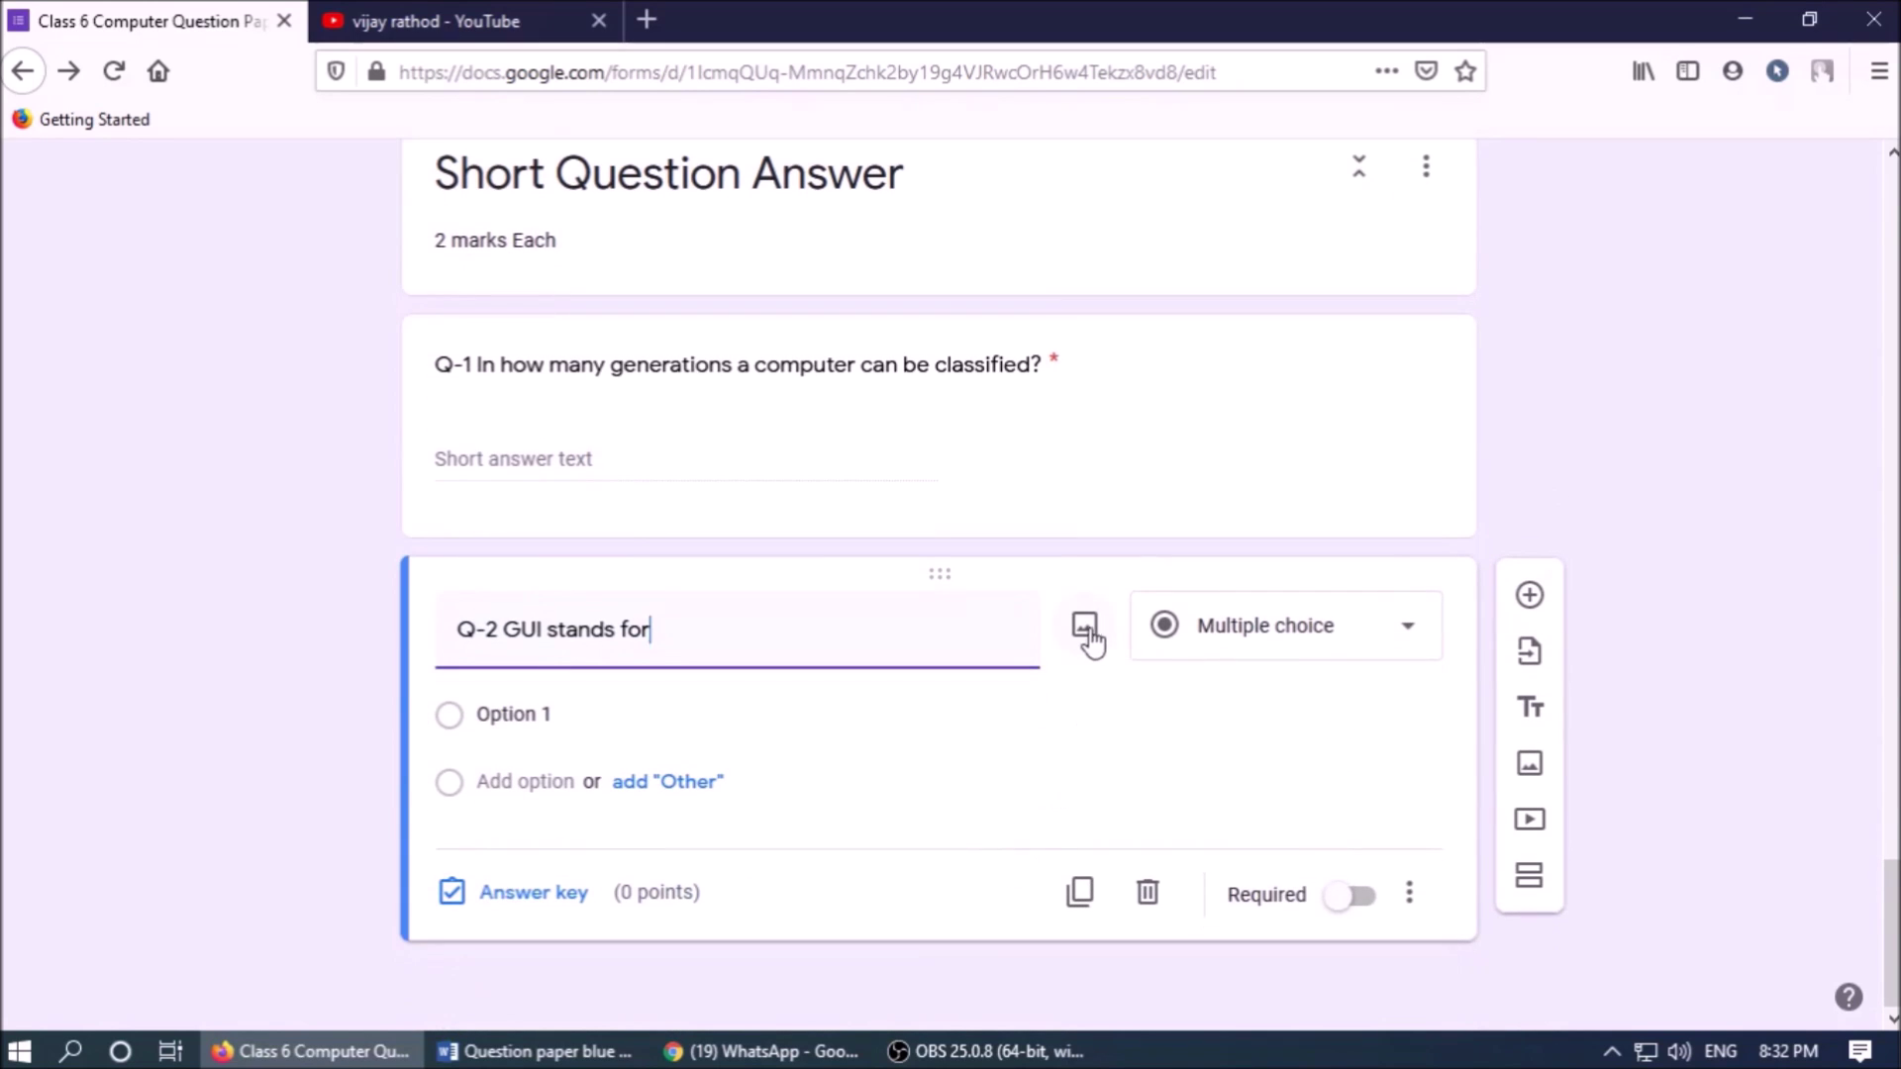
{"action": "left_click", "coordinate": [1086, 632]}
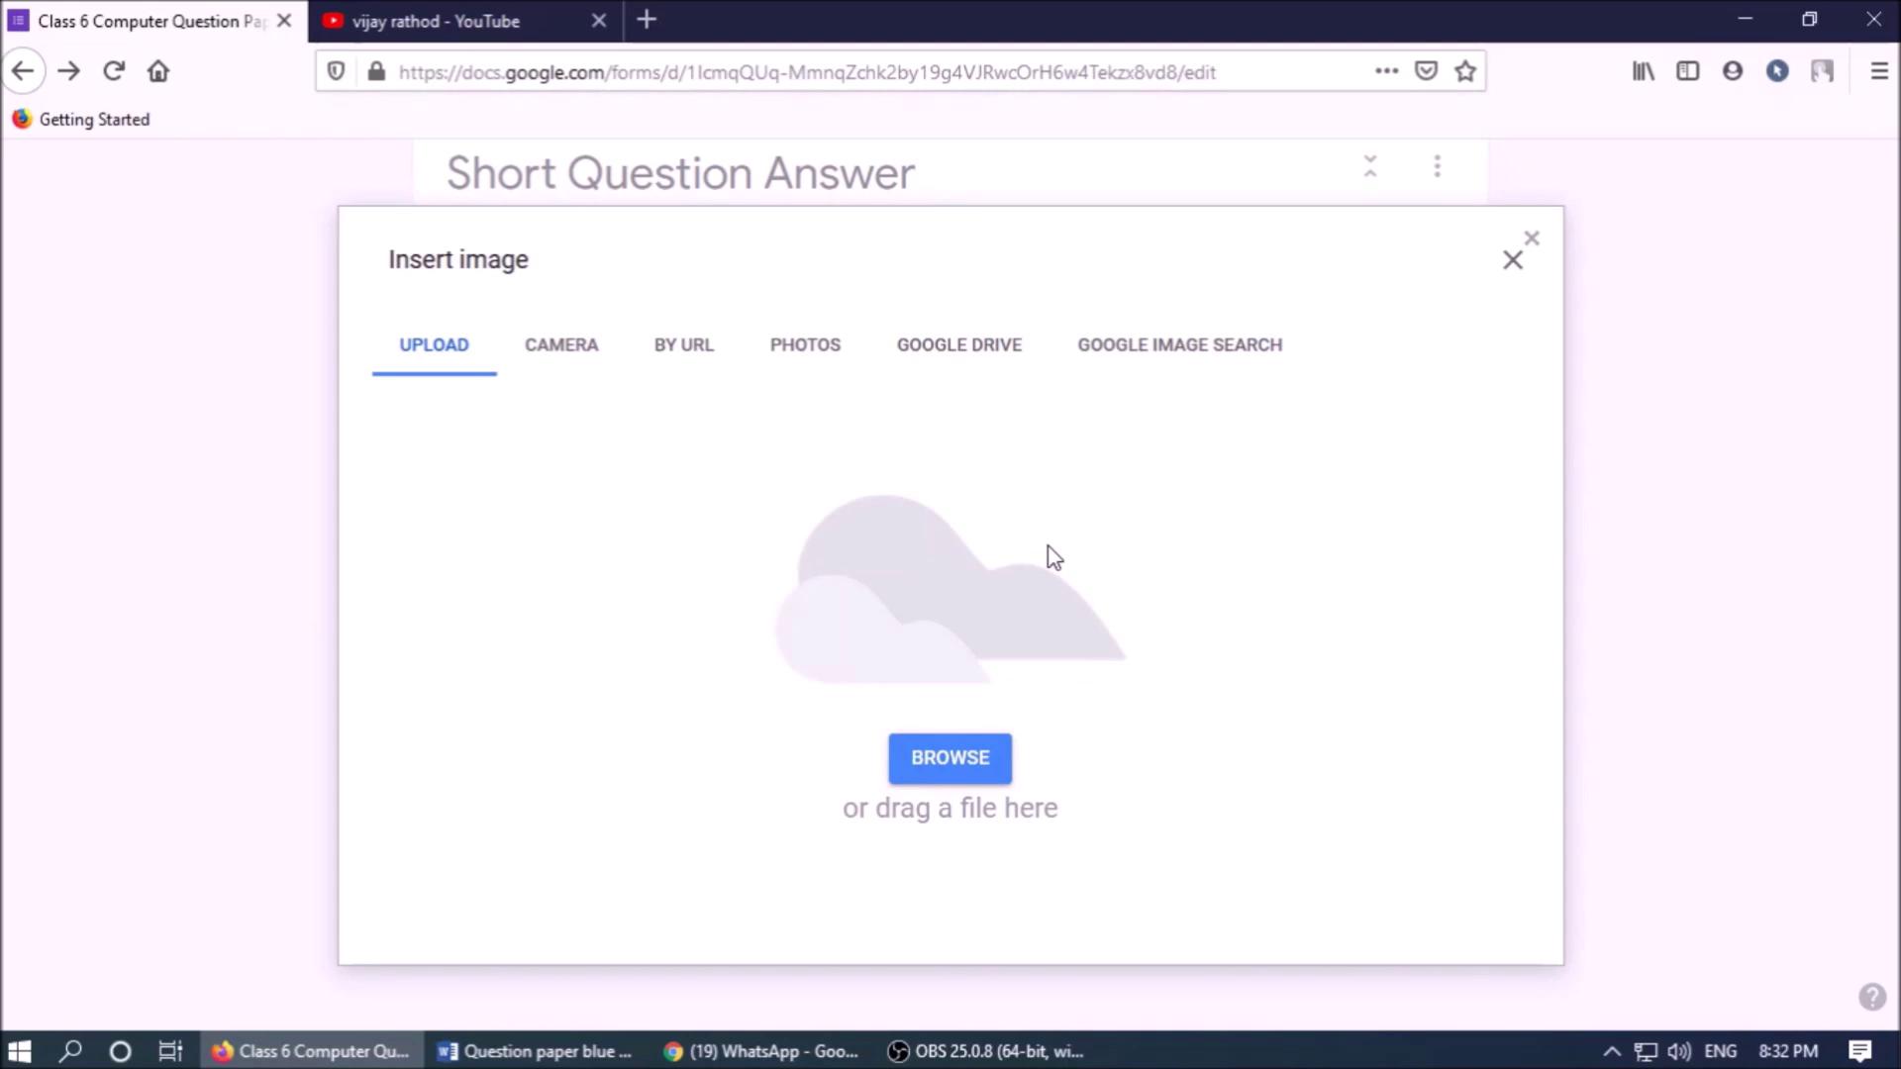
{"action": "left_click", "coordinate": [960, 754]}
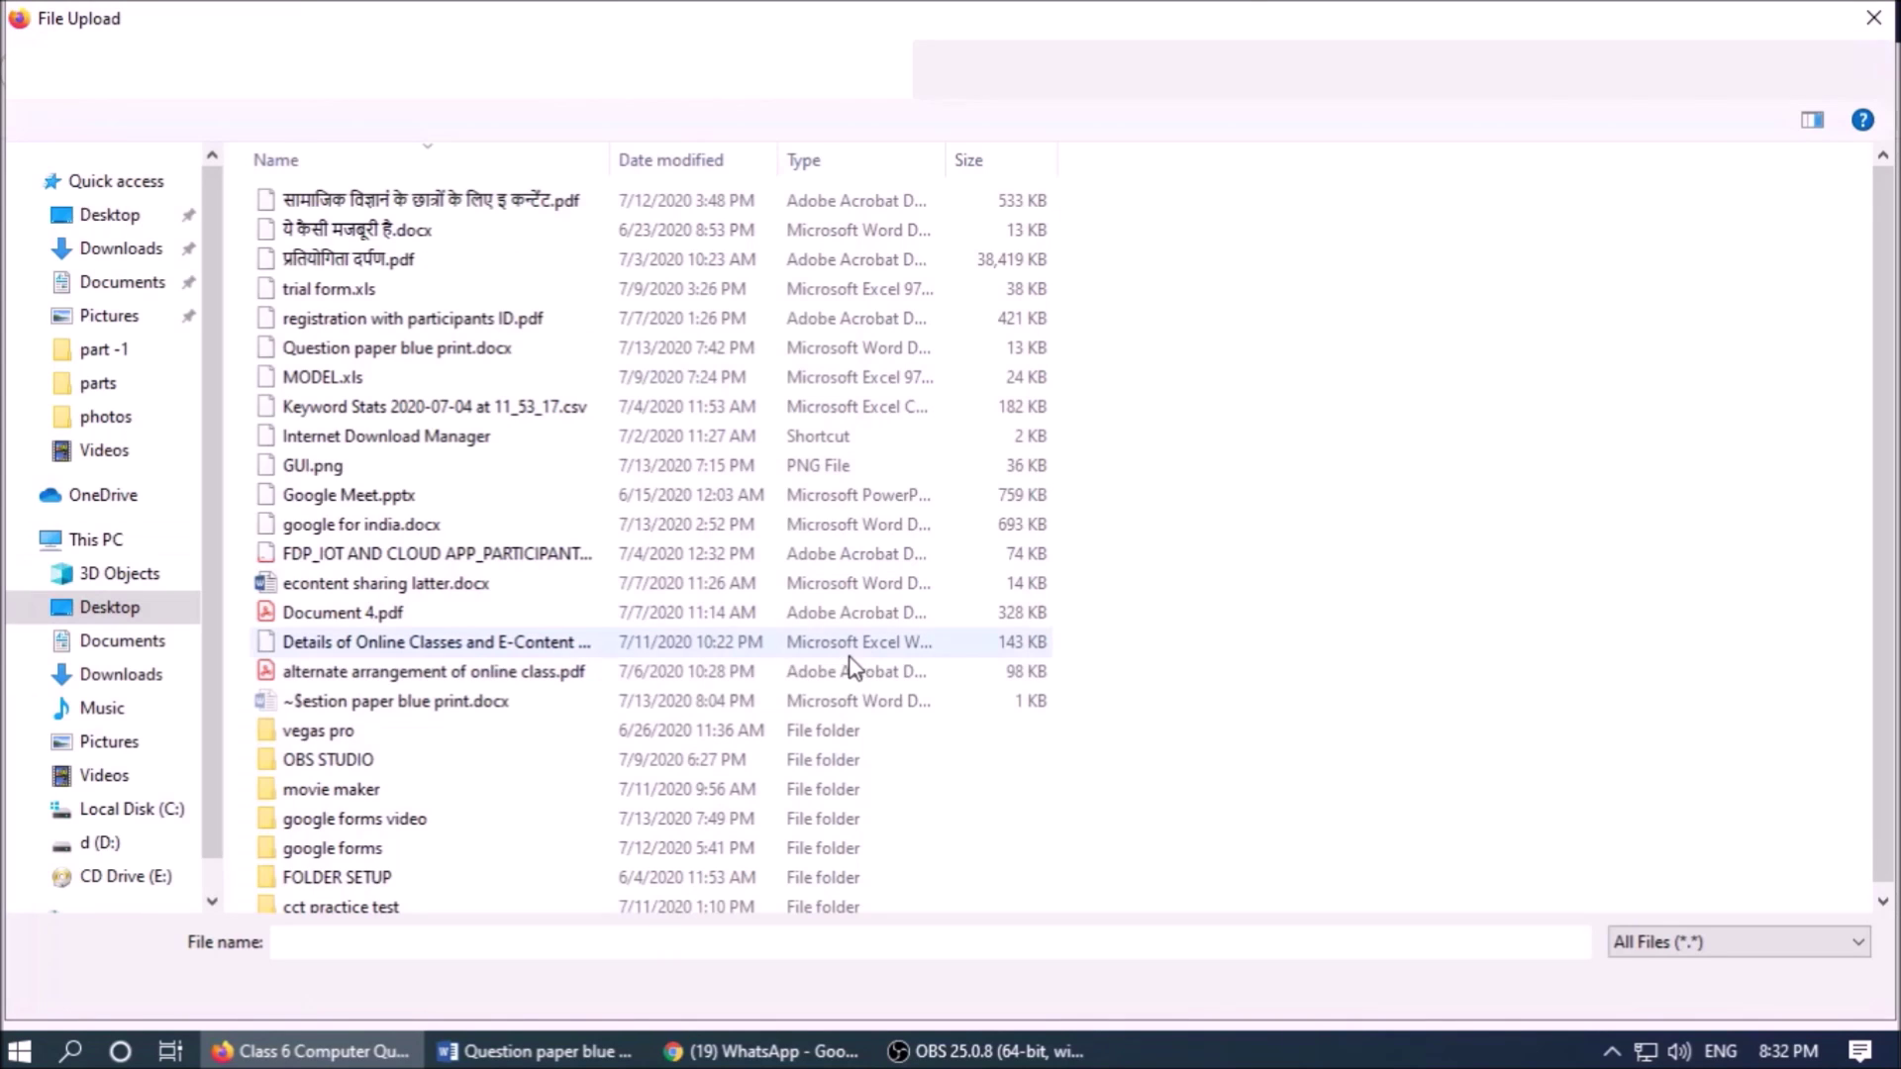
{"action": "left_click", "coordinate": [337, 474]}
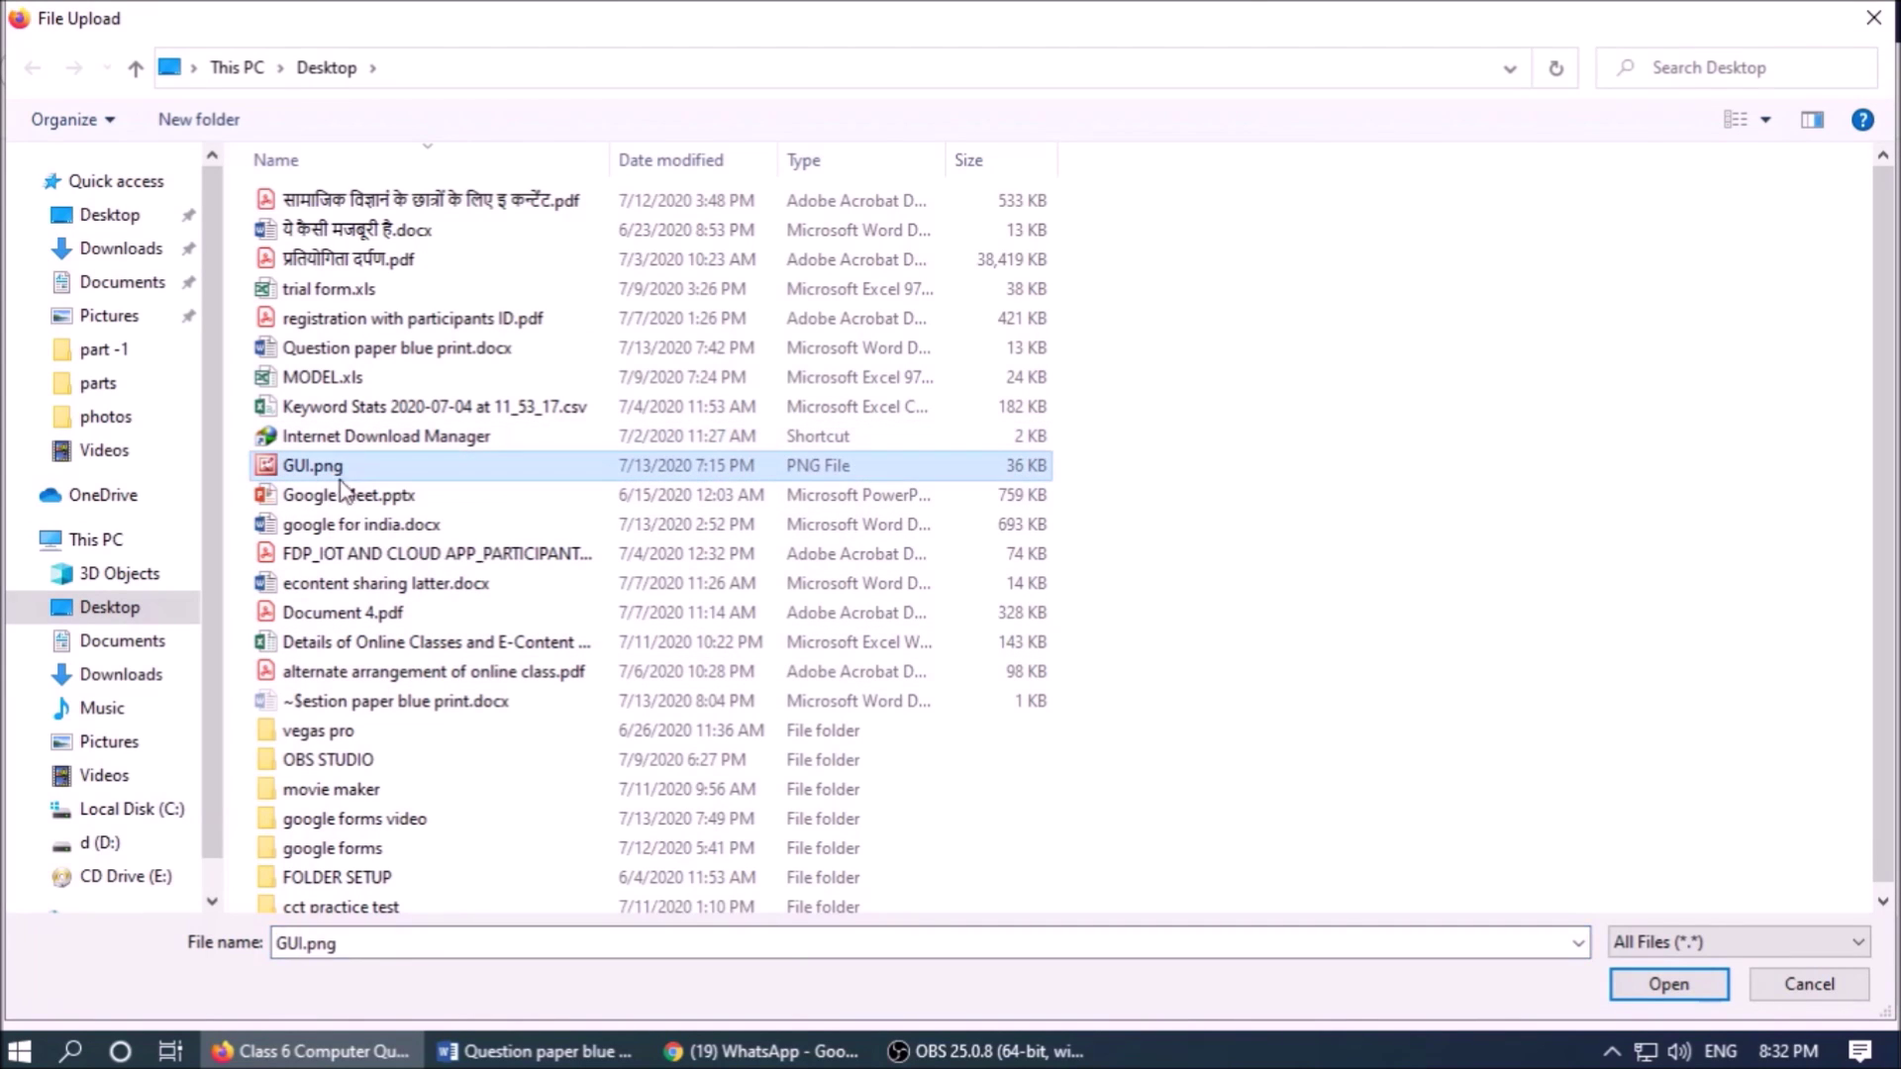
{"action": "left_click", "coordinate": [1669, 985]}
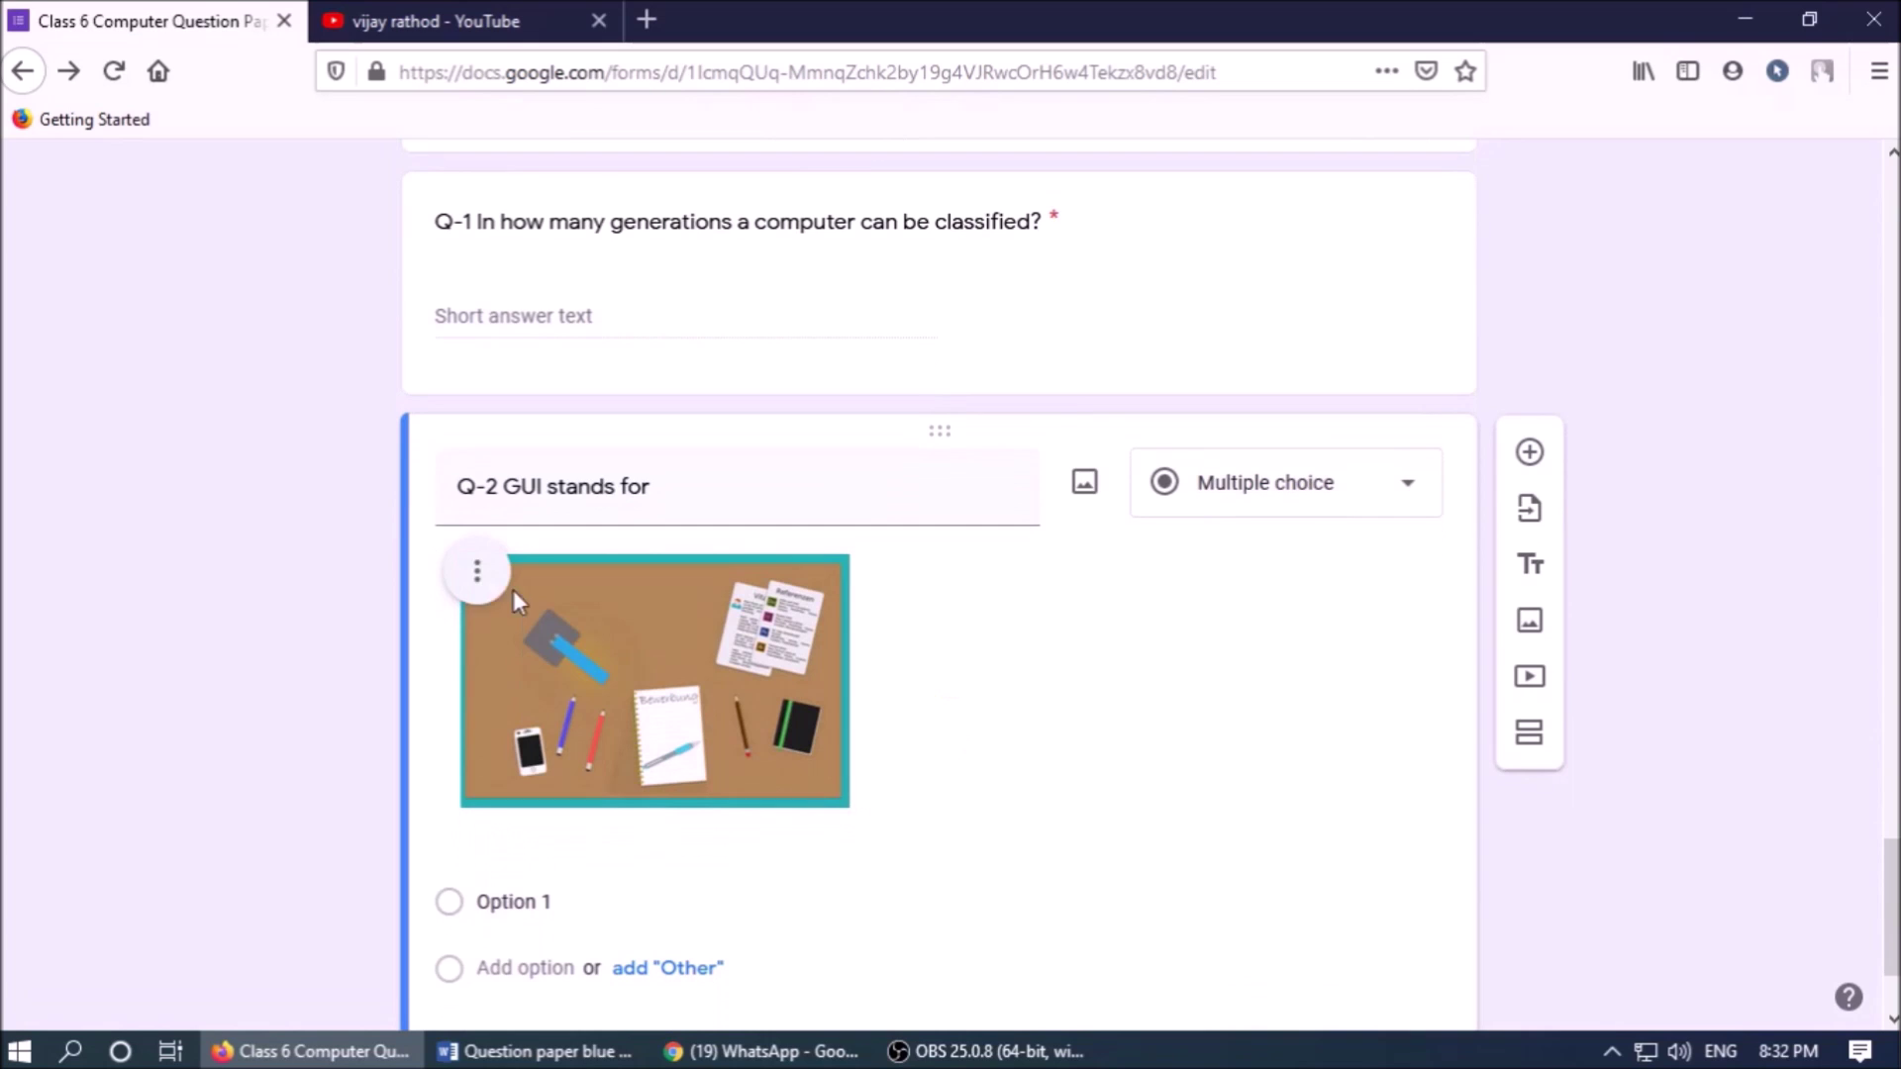
{"action": "left_click", "coordinate": [478, 574]}
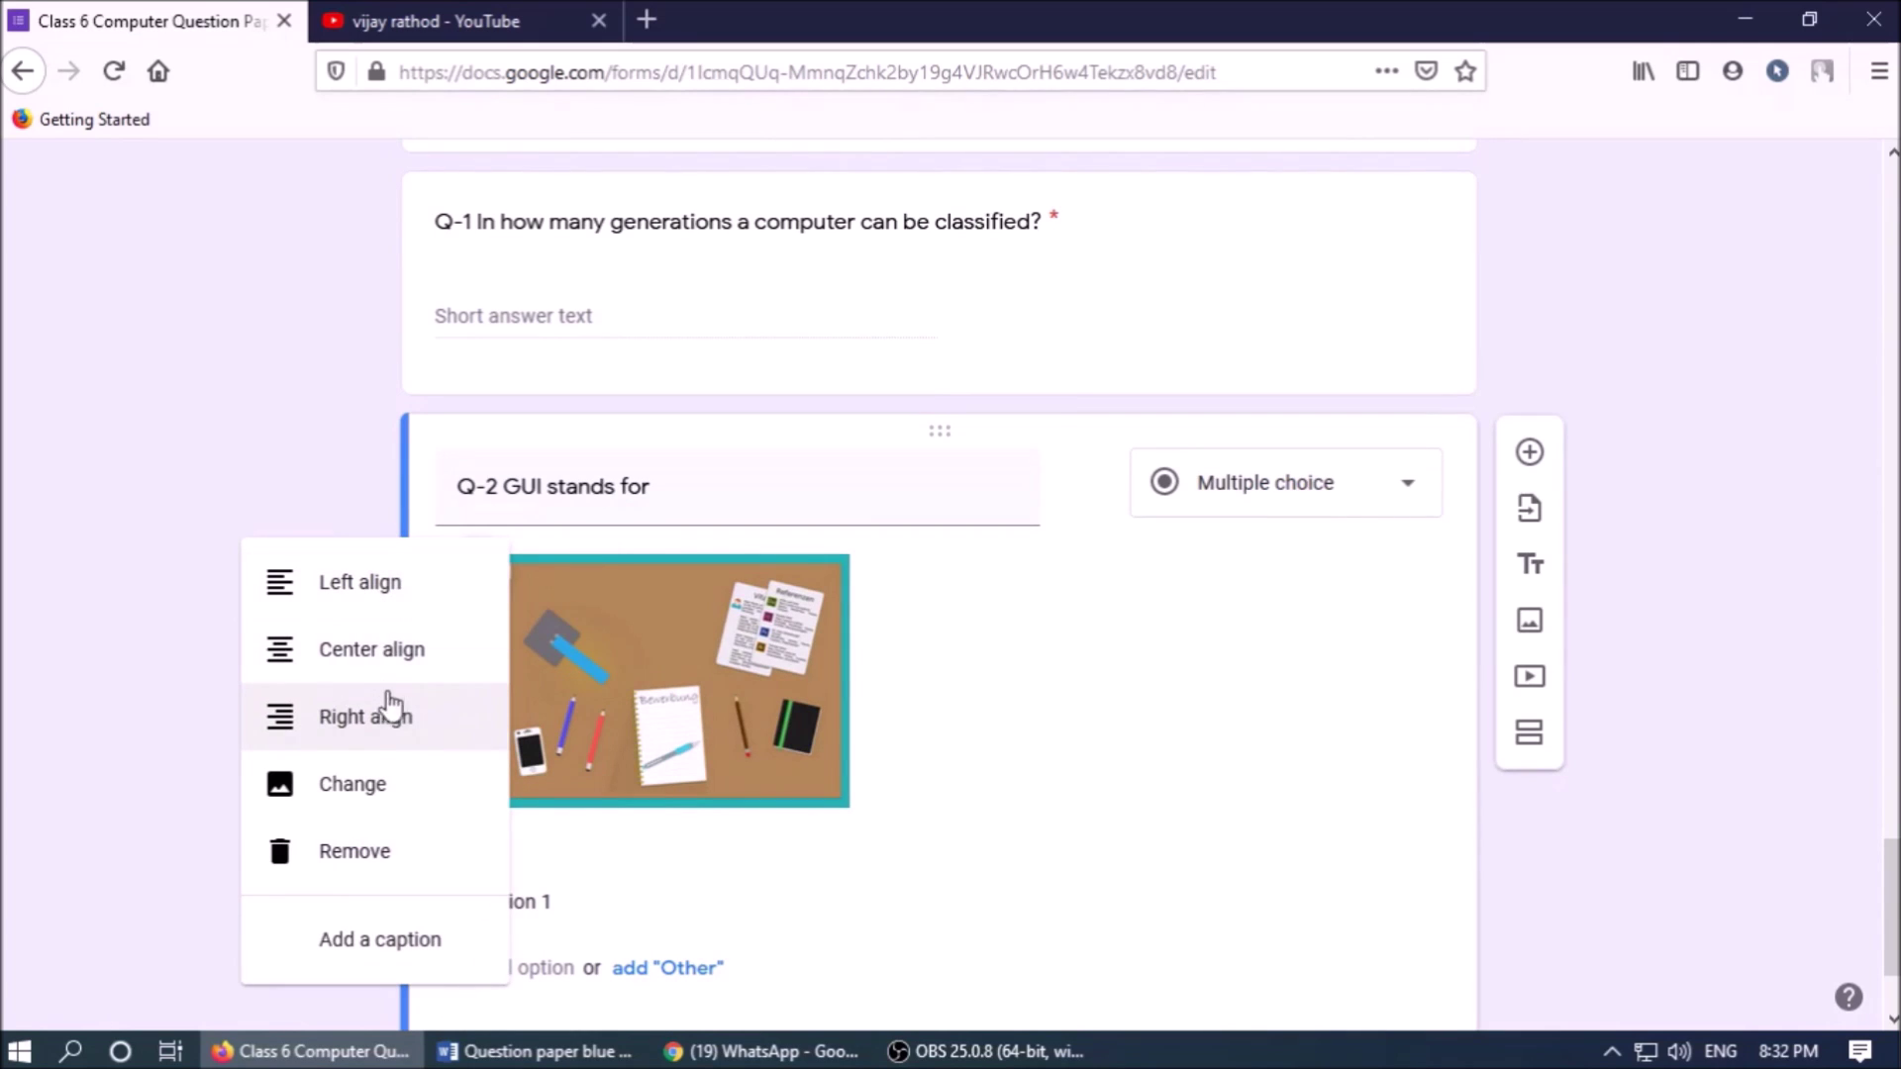
{"action": "left_click", "coordinate": [381, 655]}
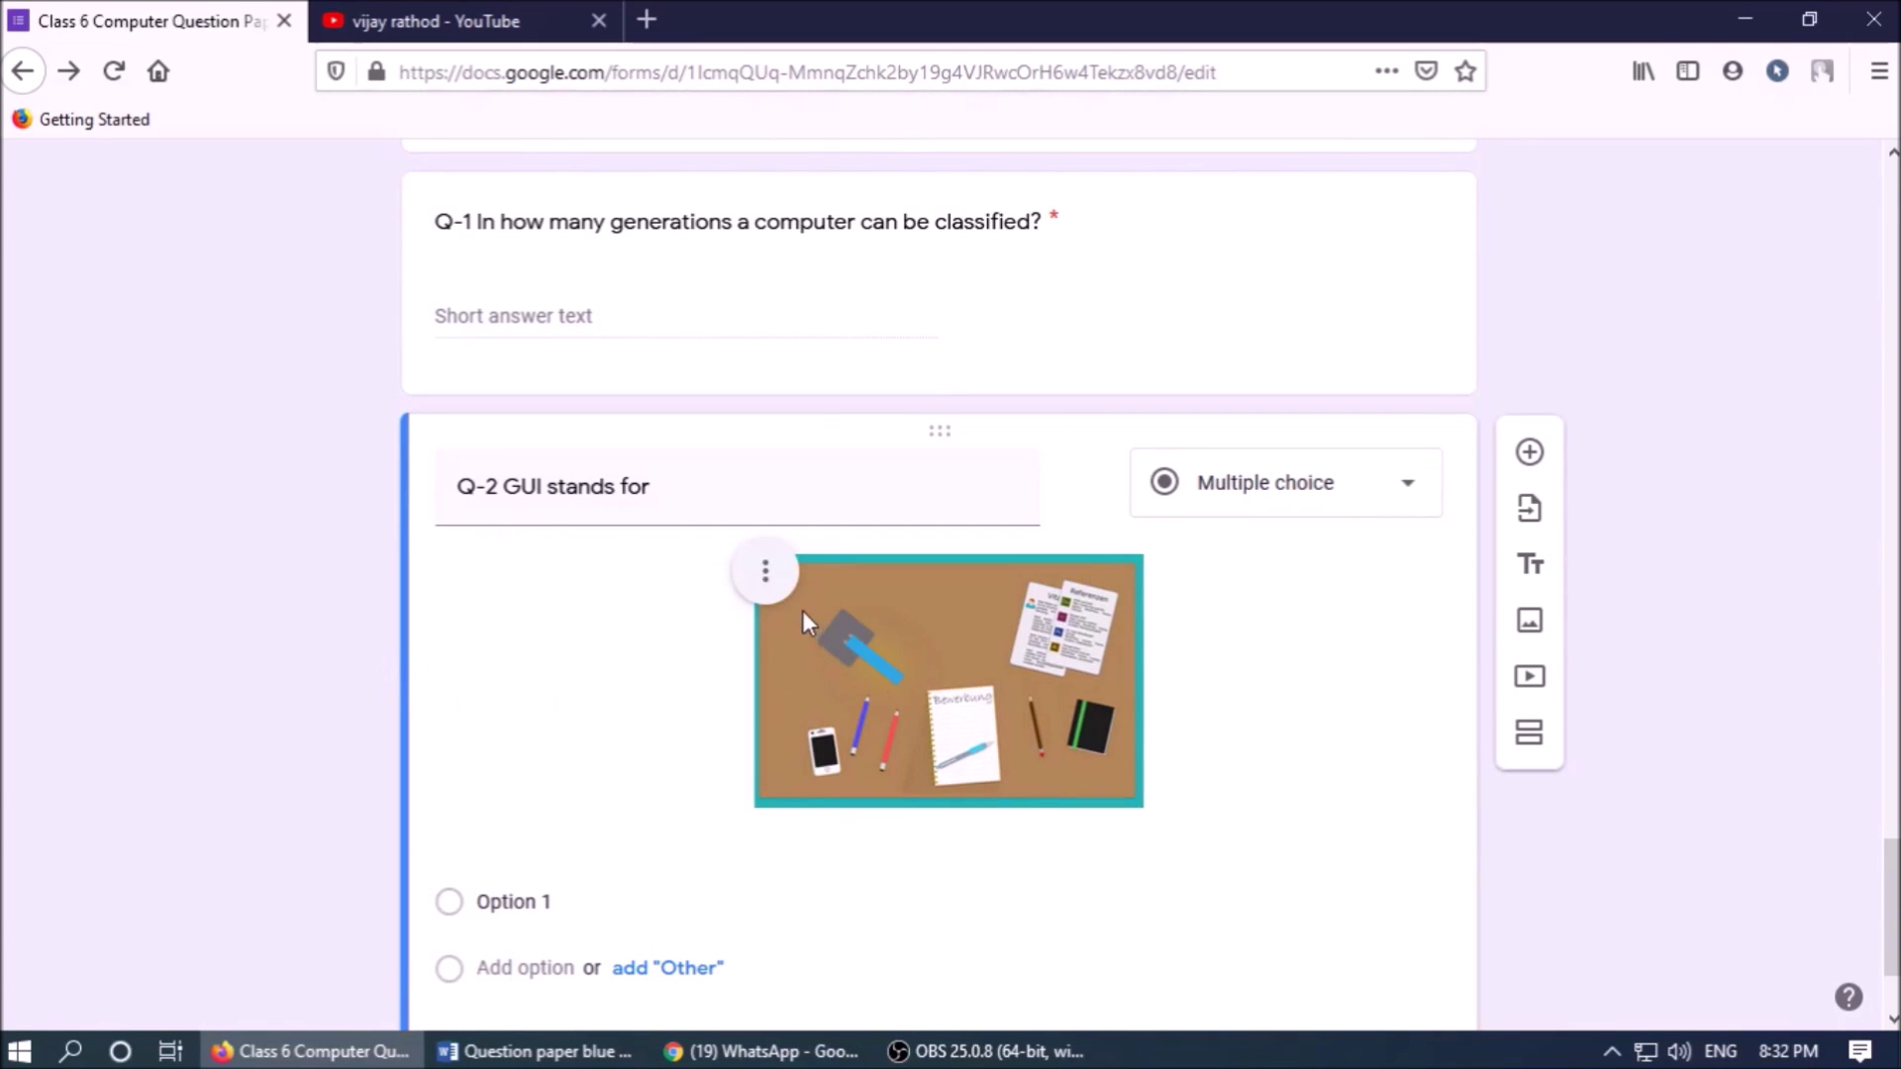
- Change the Q-2 GUI question to the Short answer type
{"action": "left_click", "coordinate": [575, 896]}
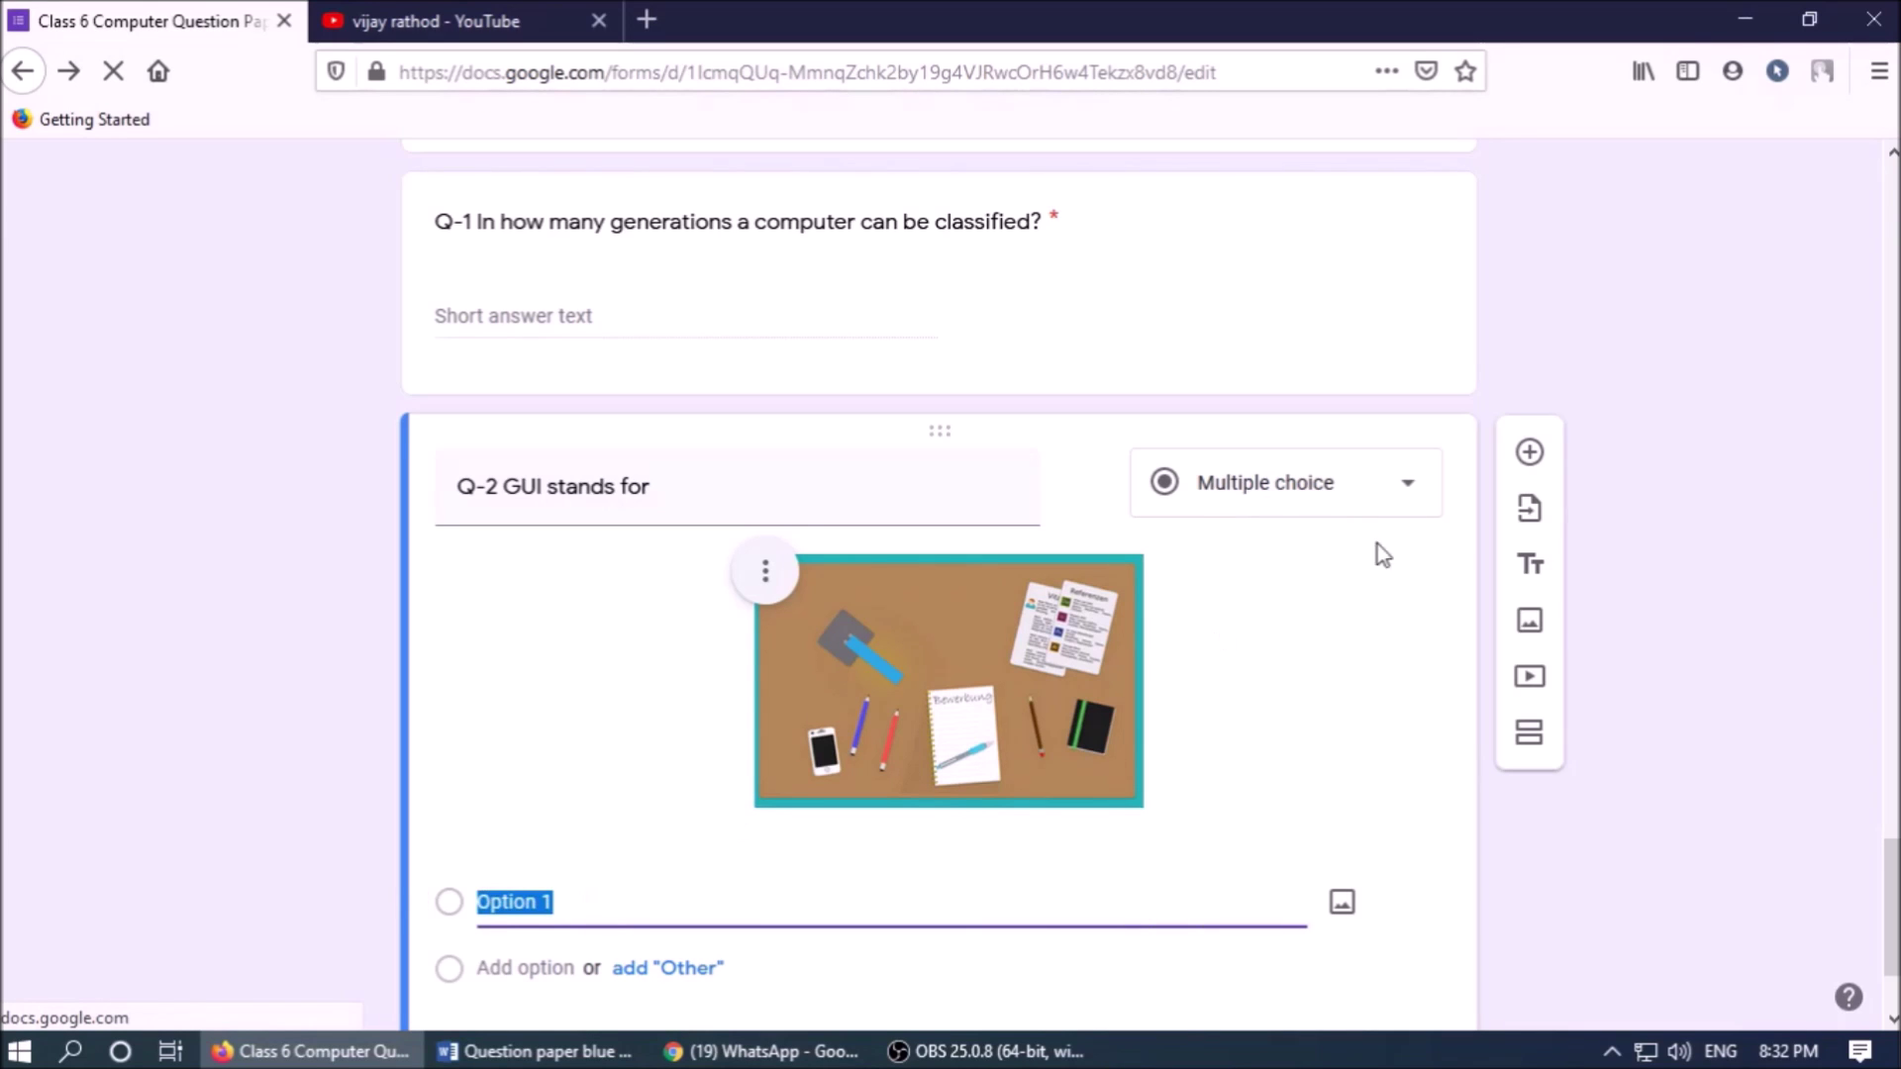
{"action": "left_click", "coordinate": [1307, 500]}
{"action": "left_click", "coordinate": [1238, 236]}
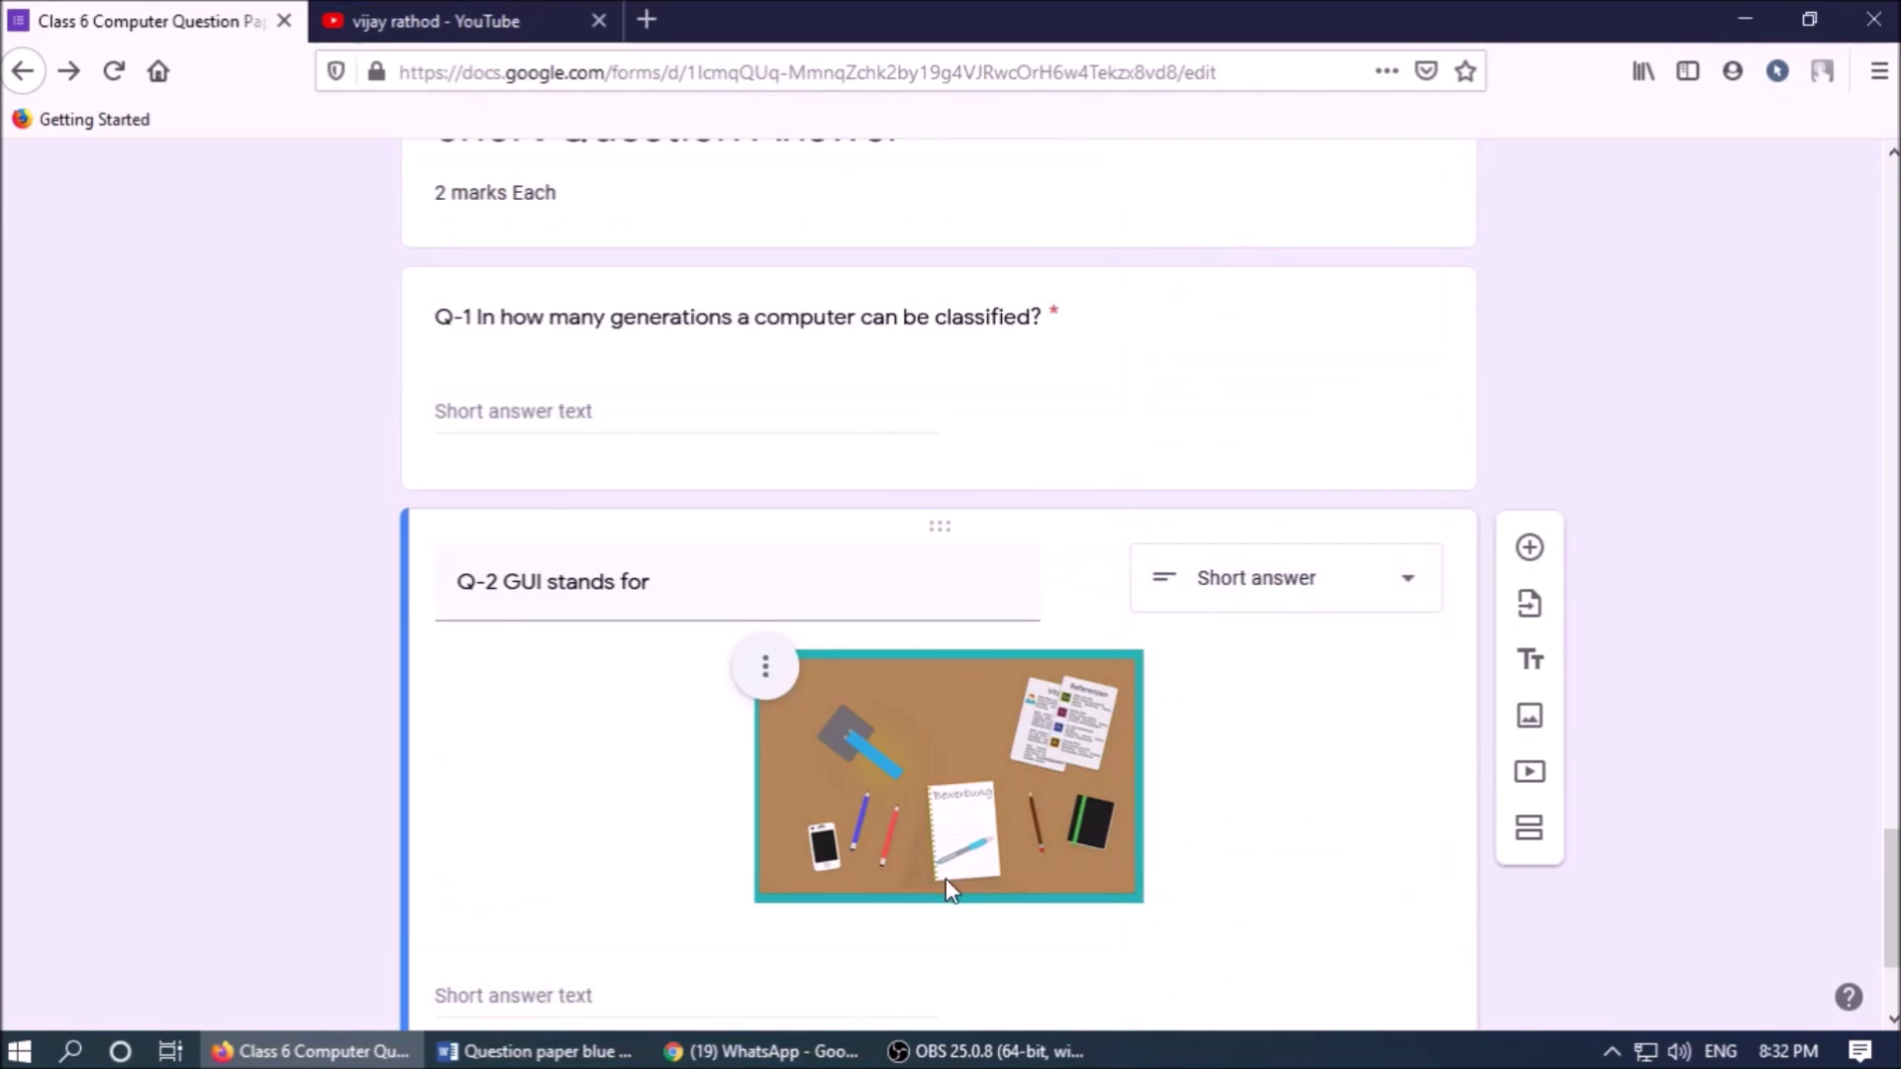
- Set the Q-2 GUI answer key to 2 points with the correct answers "graphical user interface" and "Graphical User Interface"
{"action": "scroll", "coordinate": [949, 878], "scroll_direction": "down", "scroll_amount": 2}
{"action": "left_click", "coordinate": [526, 894]}
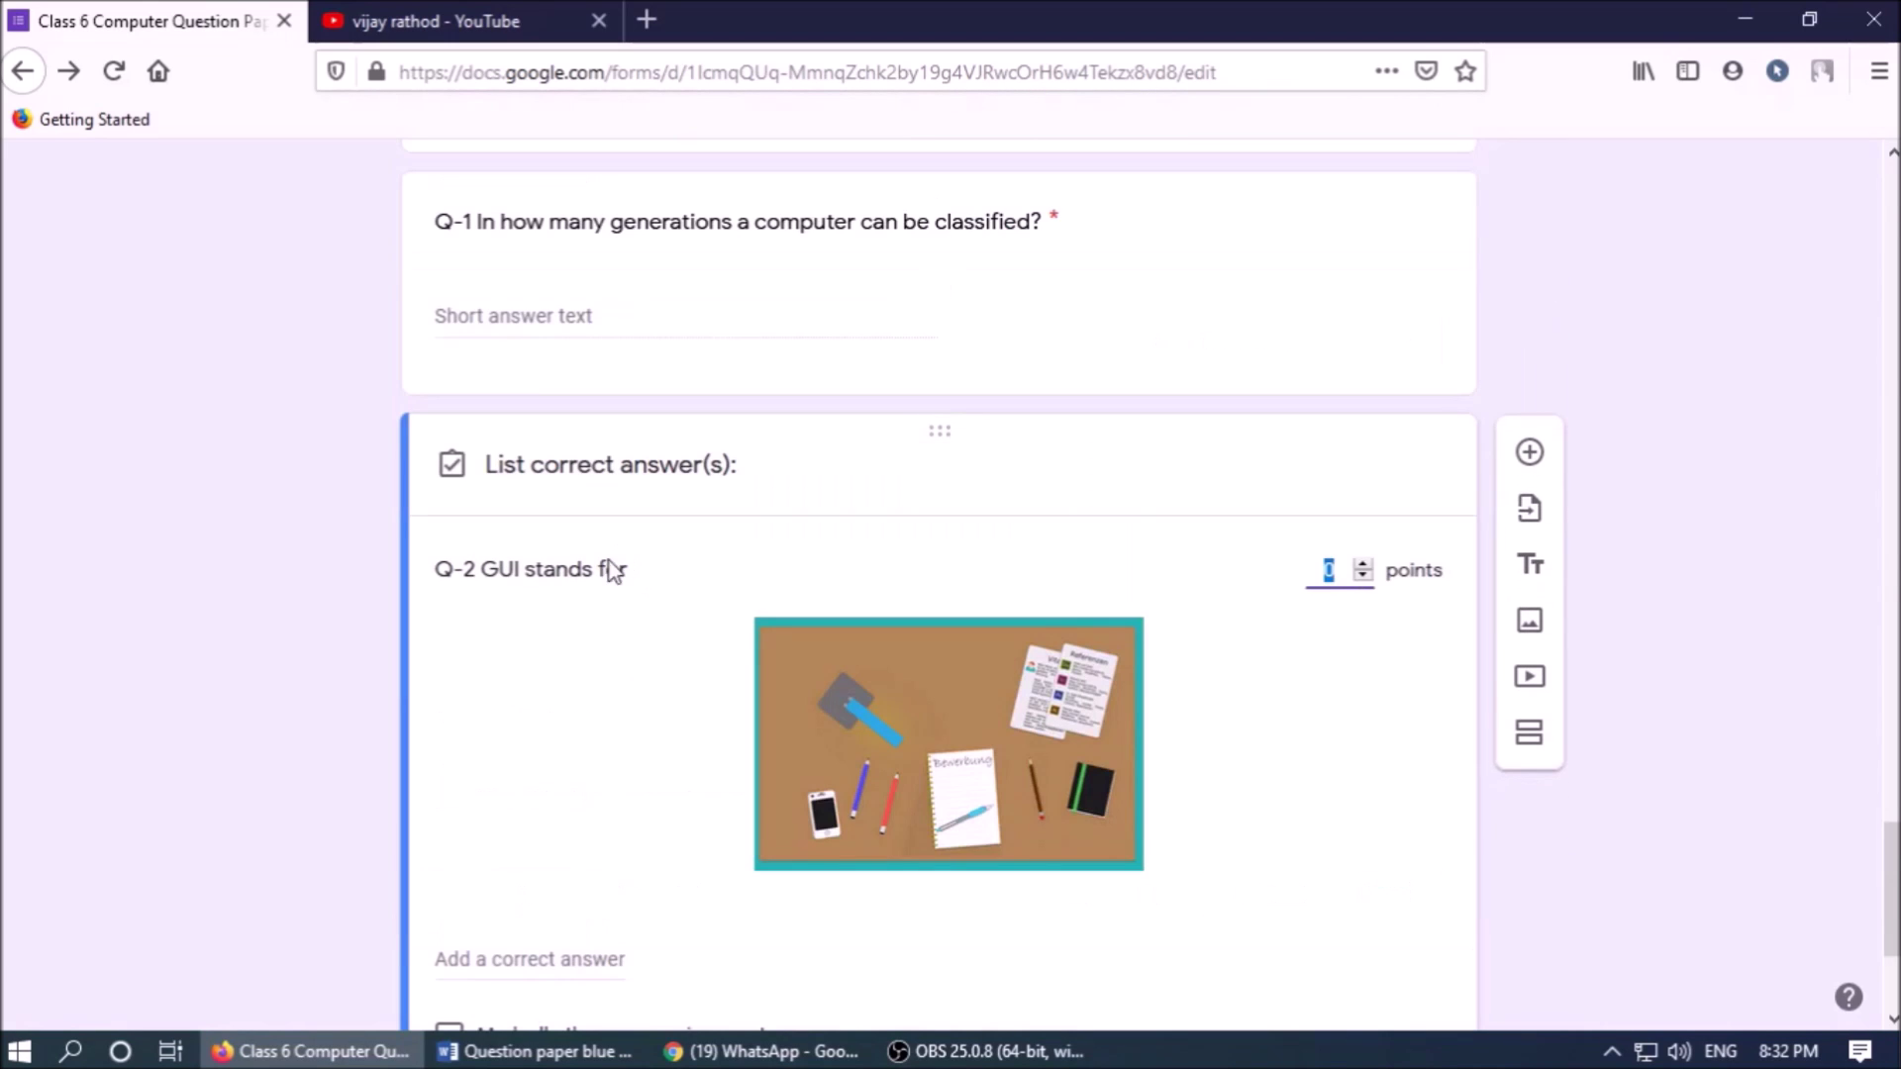
{"action": "scroll", "coordinate": [644, 812], "scroll_direction": "down", "scroll_amount": 2}
{"action": "left_click", "coordinate": [553, 653]}
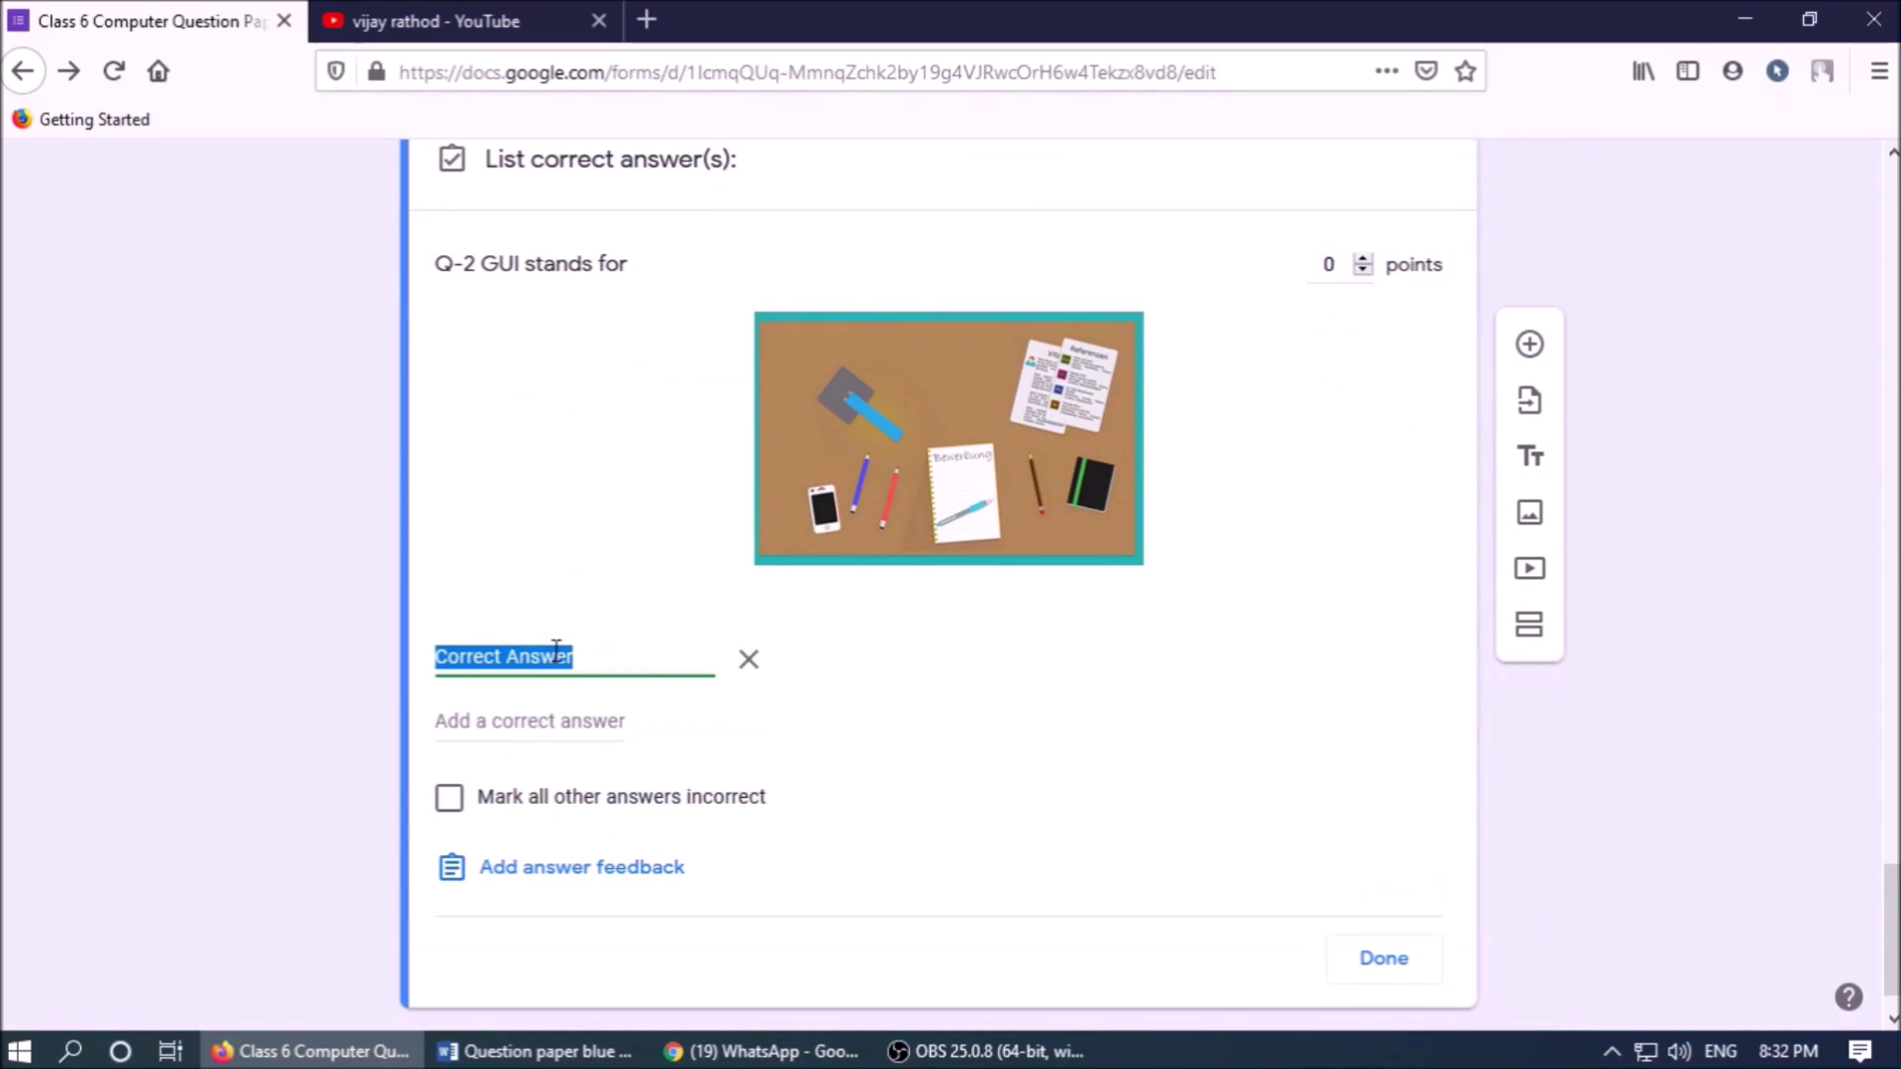
{"action": "type", "text": "graphical user interface"}
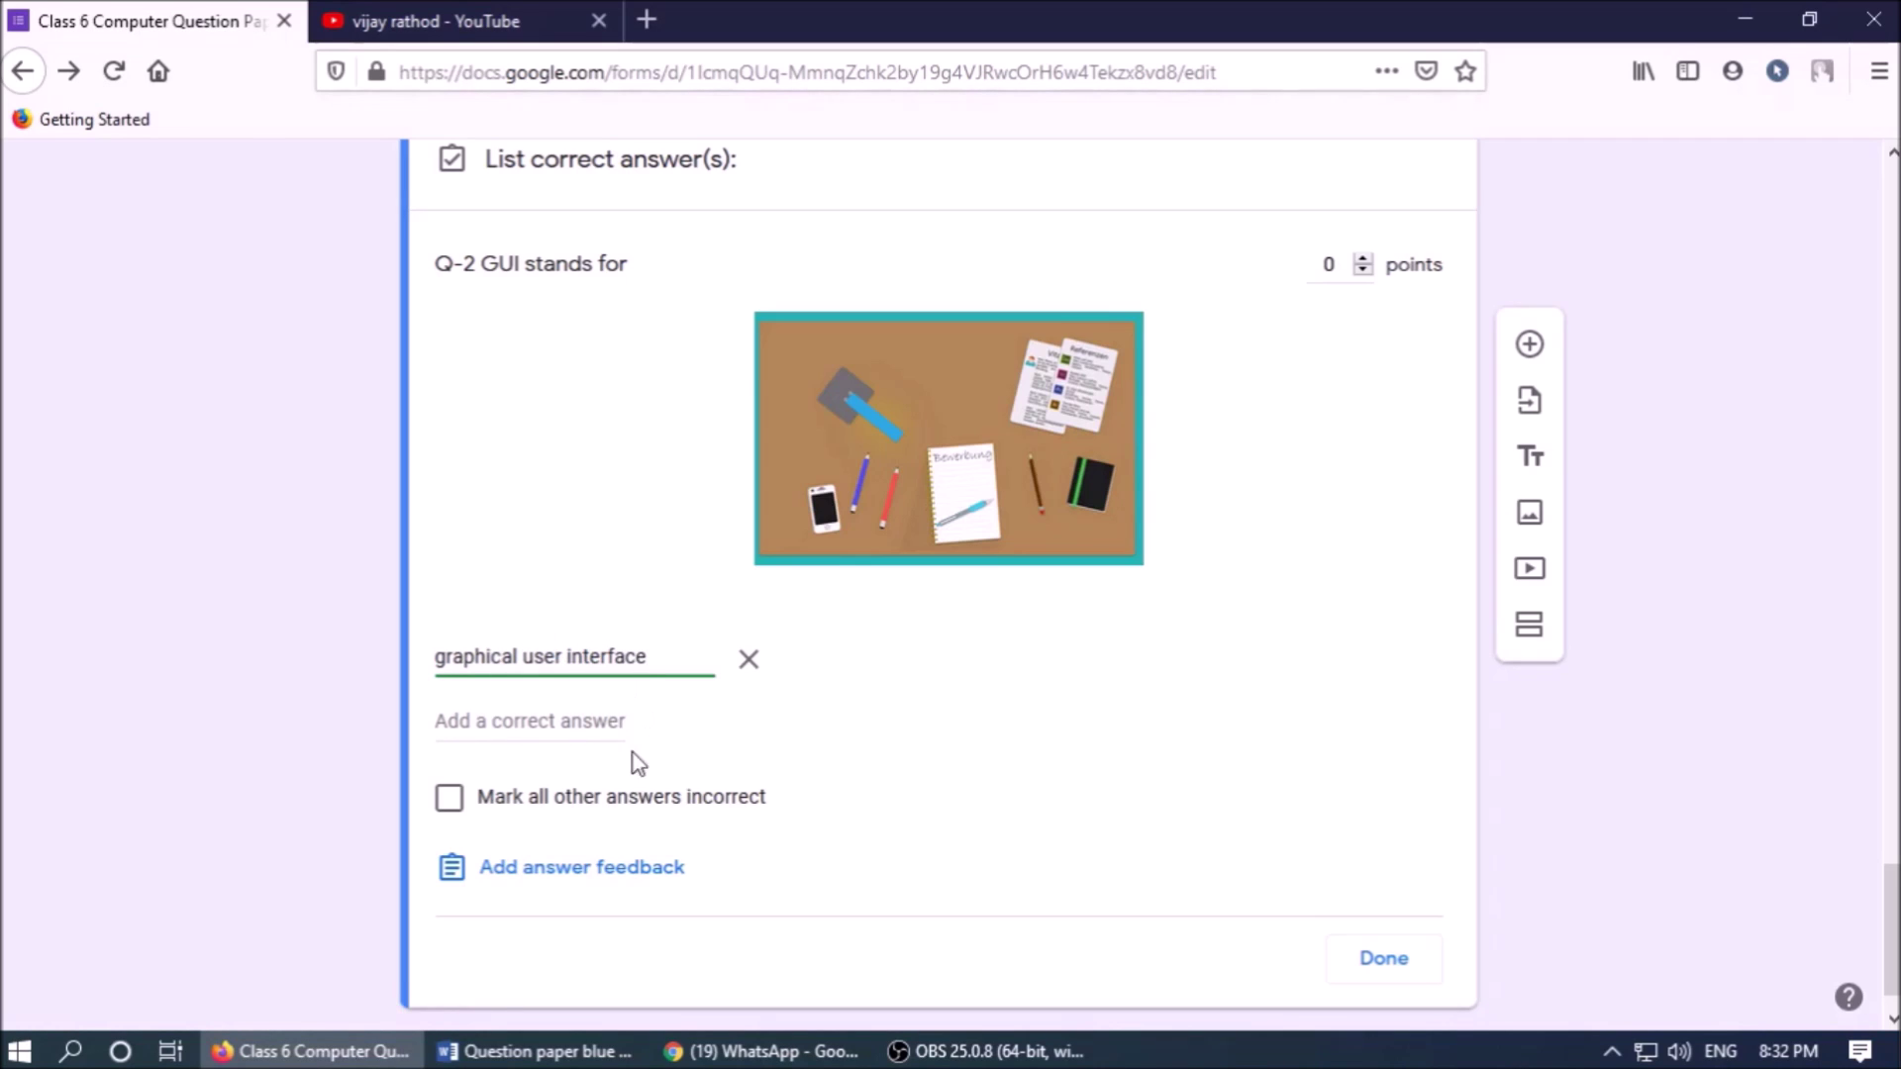
{"action": "left_click", "coordinate": [609, 717]}
{"action": "type", "text": "G"}
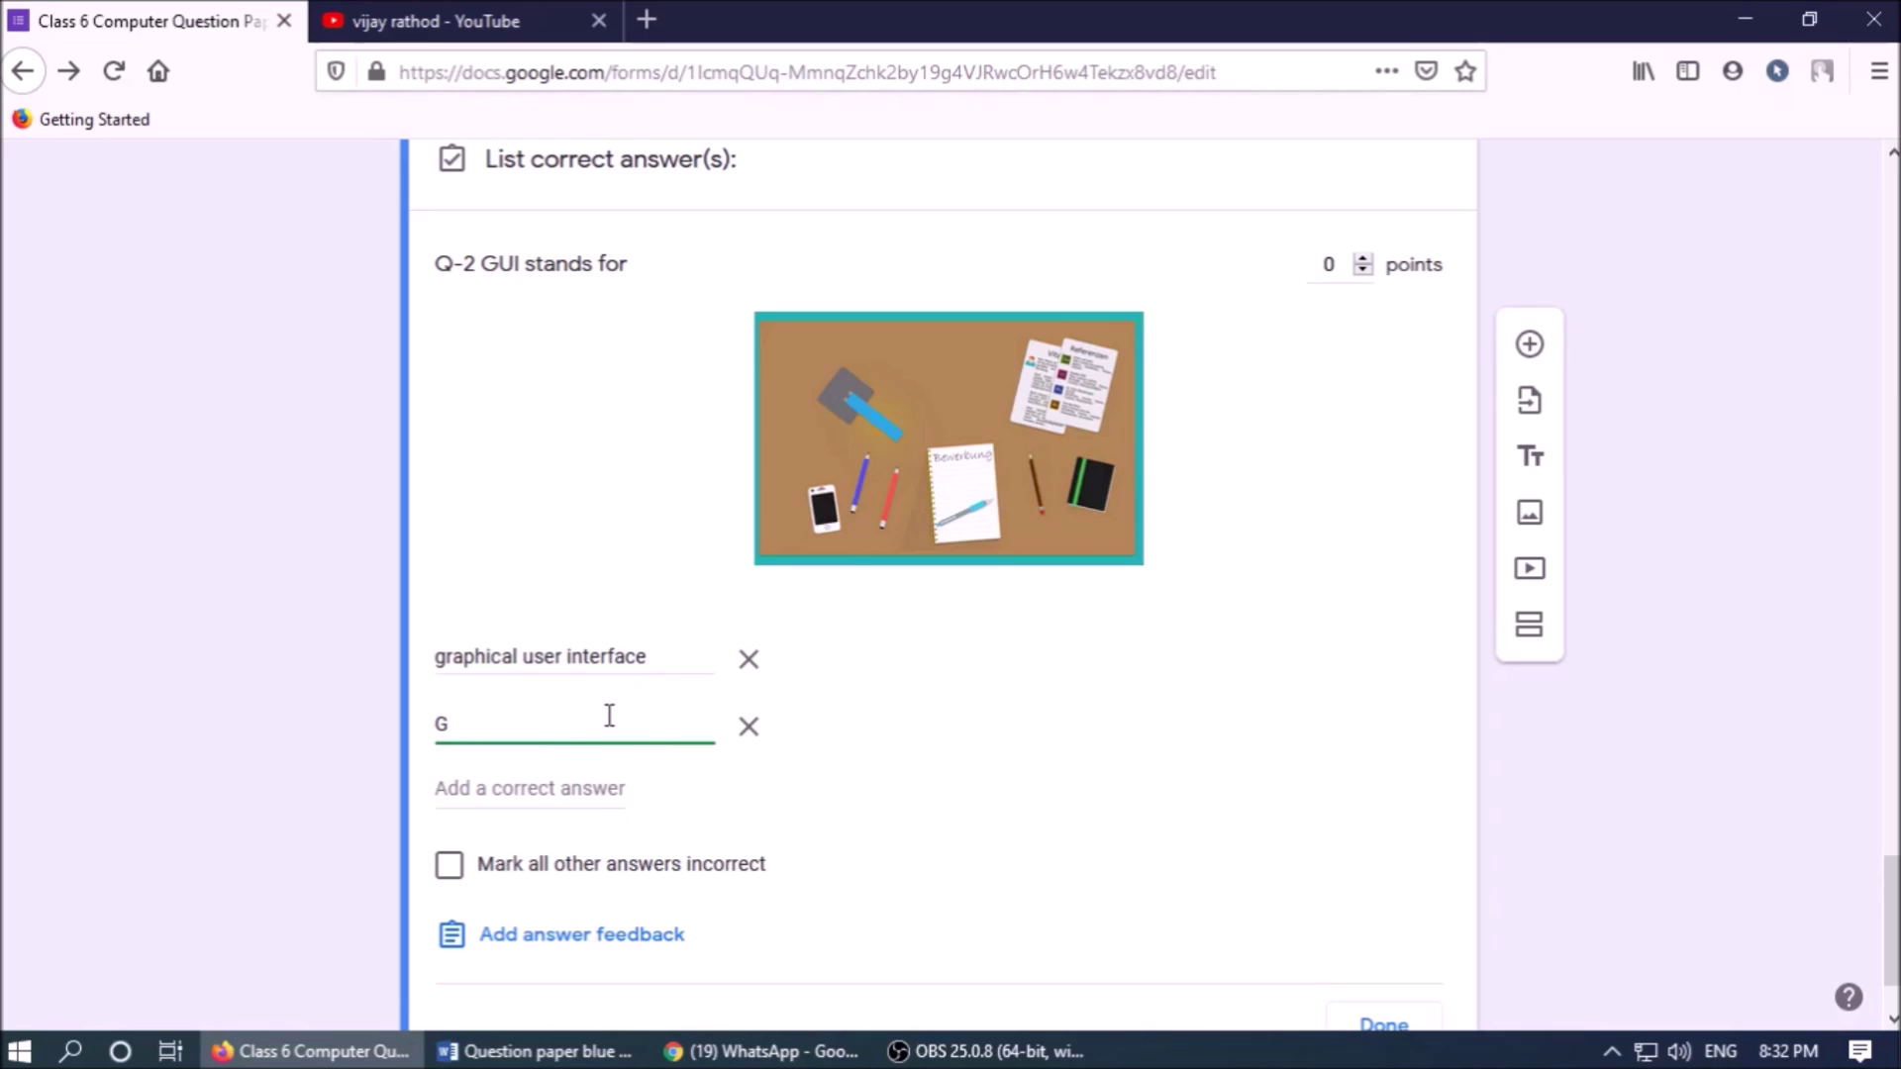
{"action": "type", "text": "raphical User Interface"}
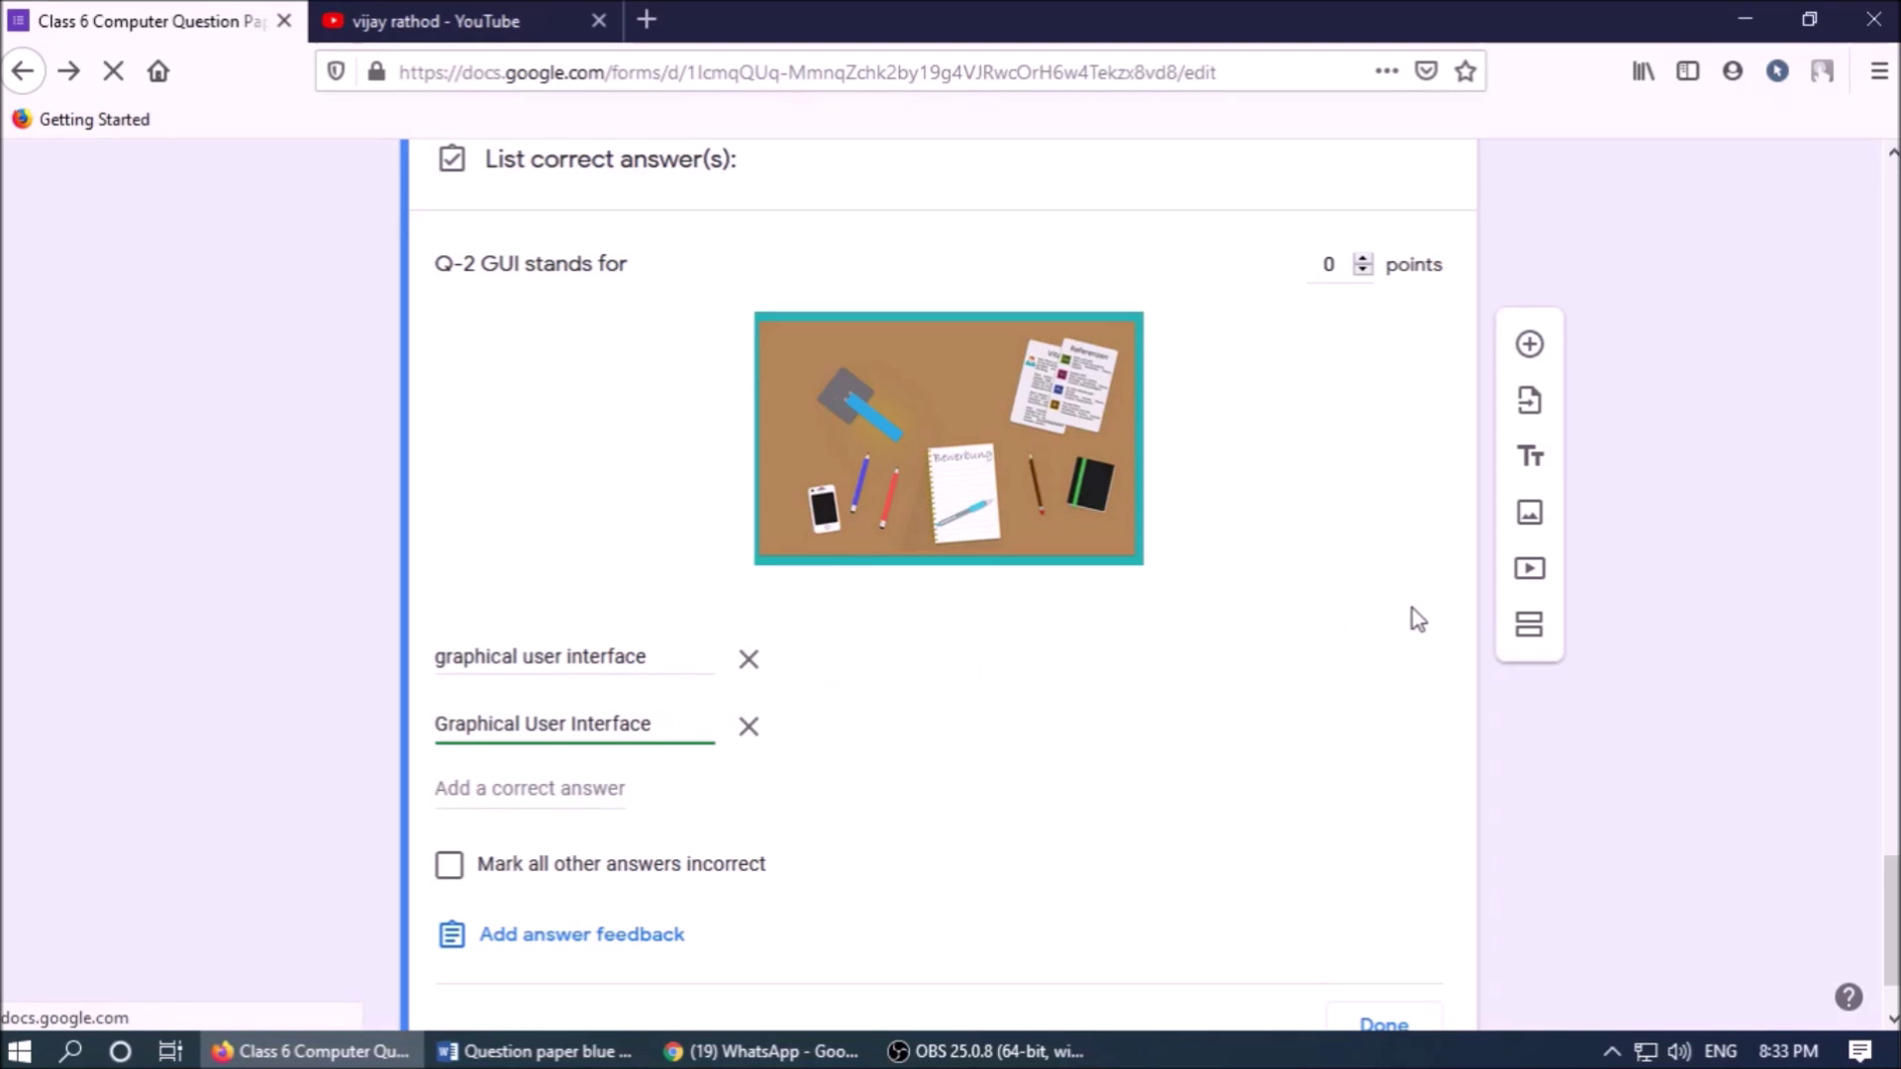
{"action": "left_click", "coordinate": [1366, 261]}
{"action": "left_click", "coordinate": [1366, 262]}
{"action": "scroll", "coordinate": [1400, 782], "scroll_direction": "down", "scroll_amount": 2}
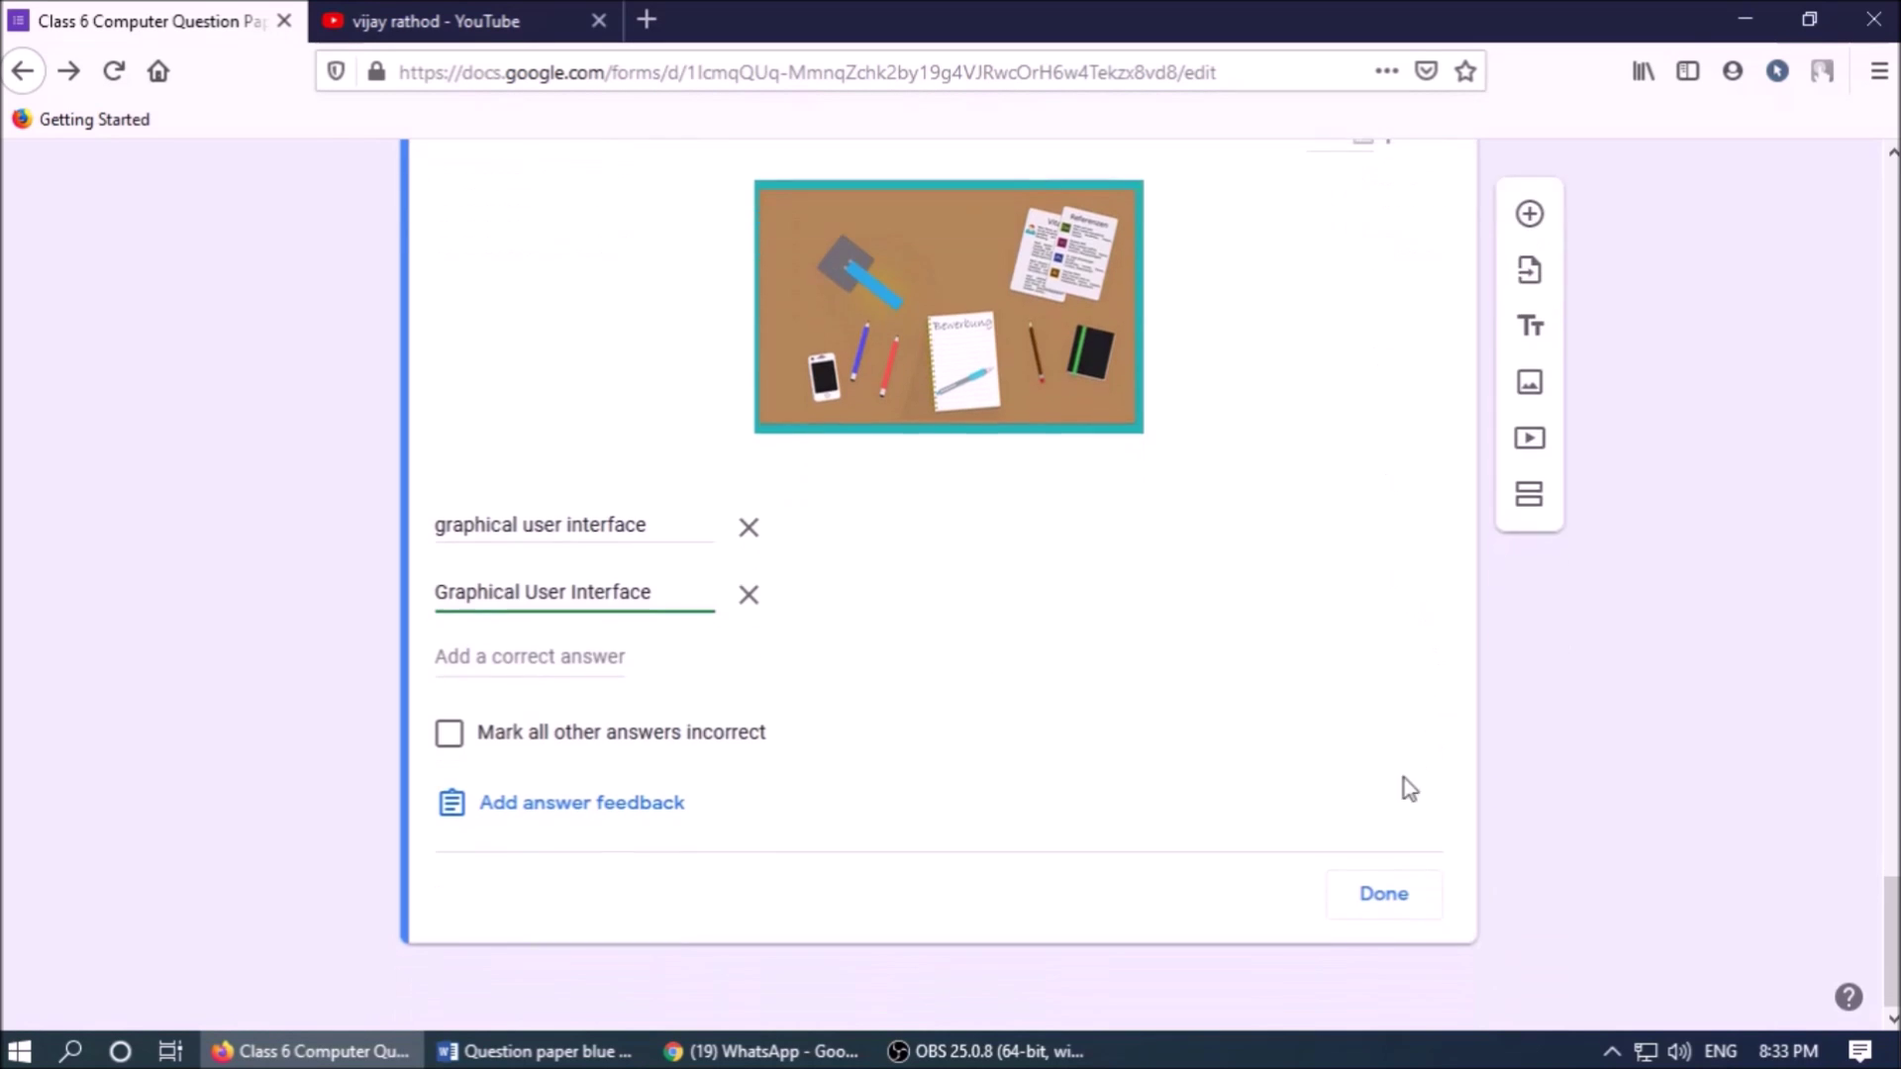
{"action": "left_click", "coordinate": [1385, 891]}
- Check Section 4 in the Word blueprint and add a new section after the Q-2 GUI question
{"action": "left_click", "coordinate": [535, 1052]}
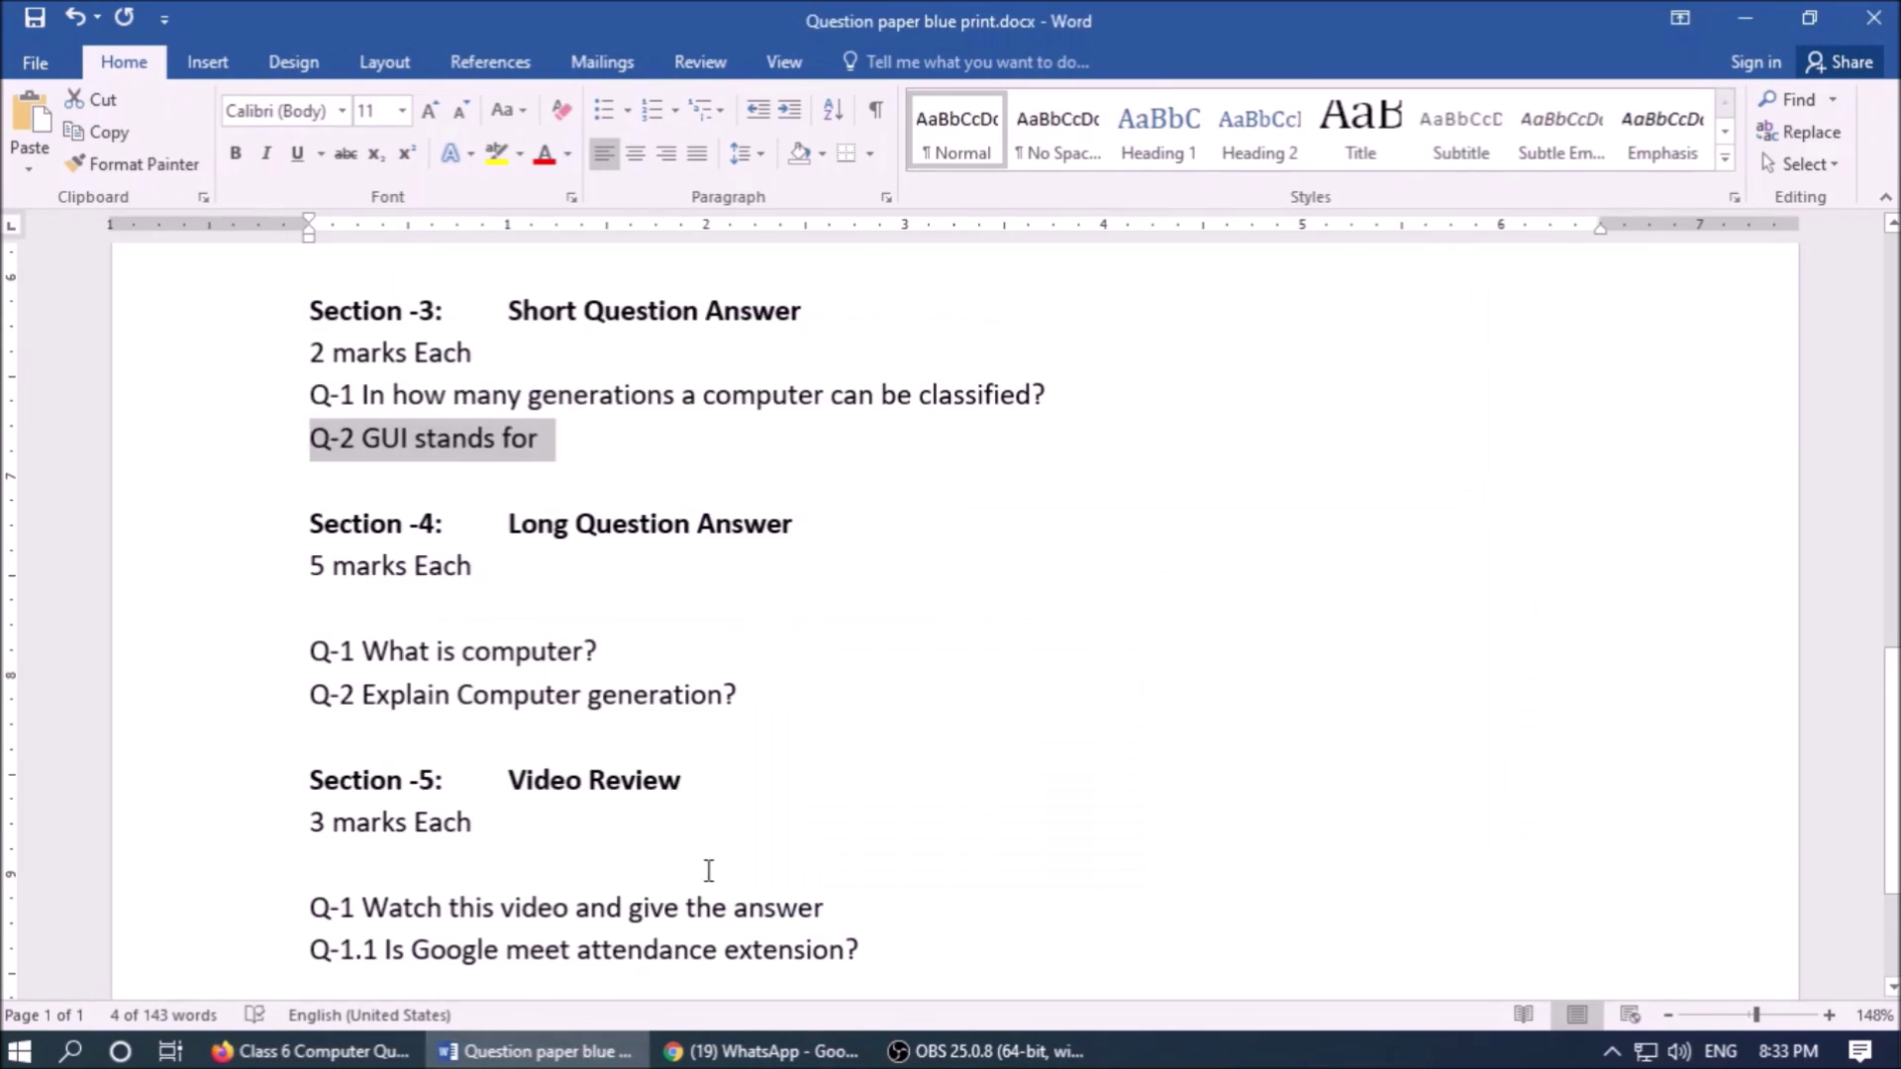
{"action": "scroll", "coordinate": [731, 838], "scroll_direction": "up", "scroll_amount": 2}
{"action": "left_click", "coordinate": [698, 473]}
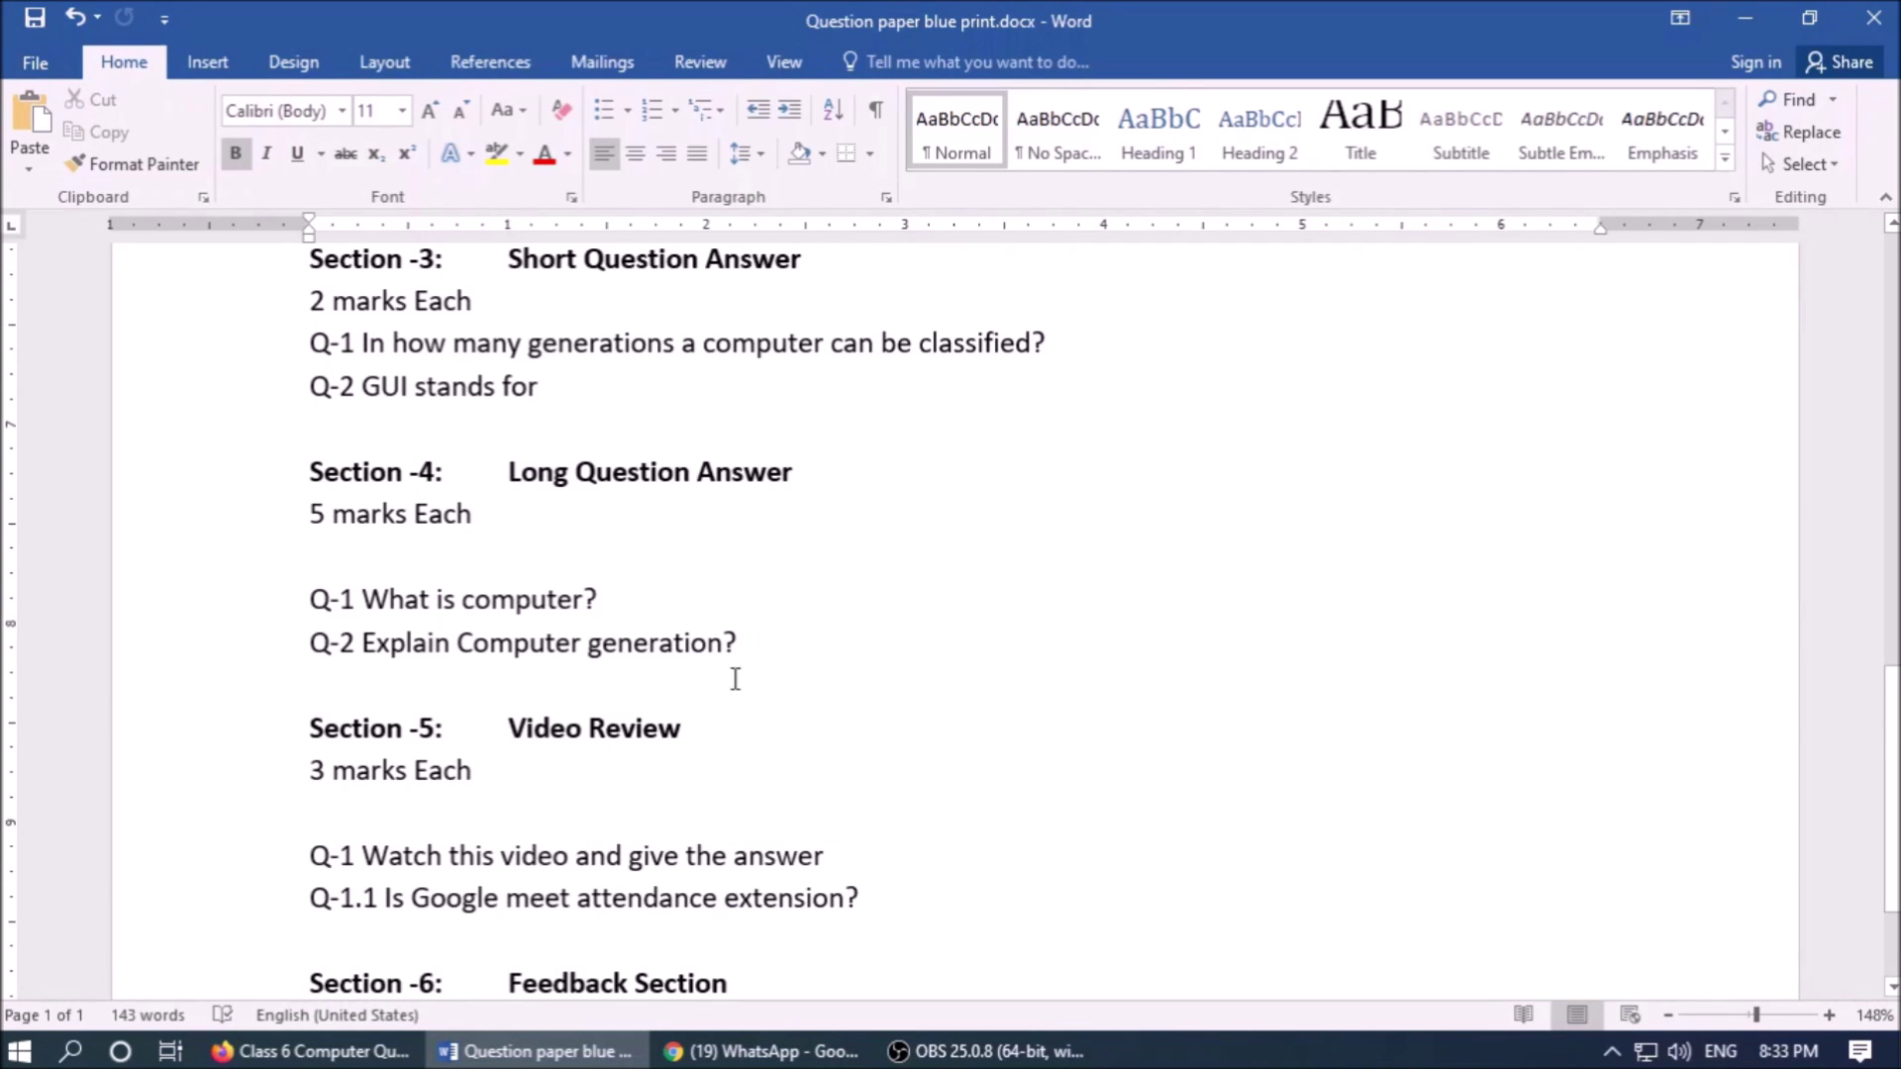
{"action": "key", "text": "alt+Tab"}
{"action": "scroll", "coordinate": [1526, 614], "scroll_direction": "down", "scroll_amount": 3}
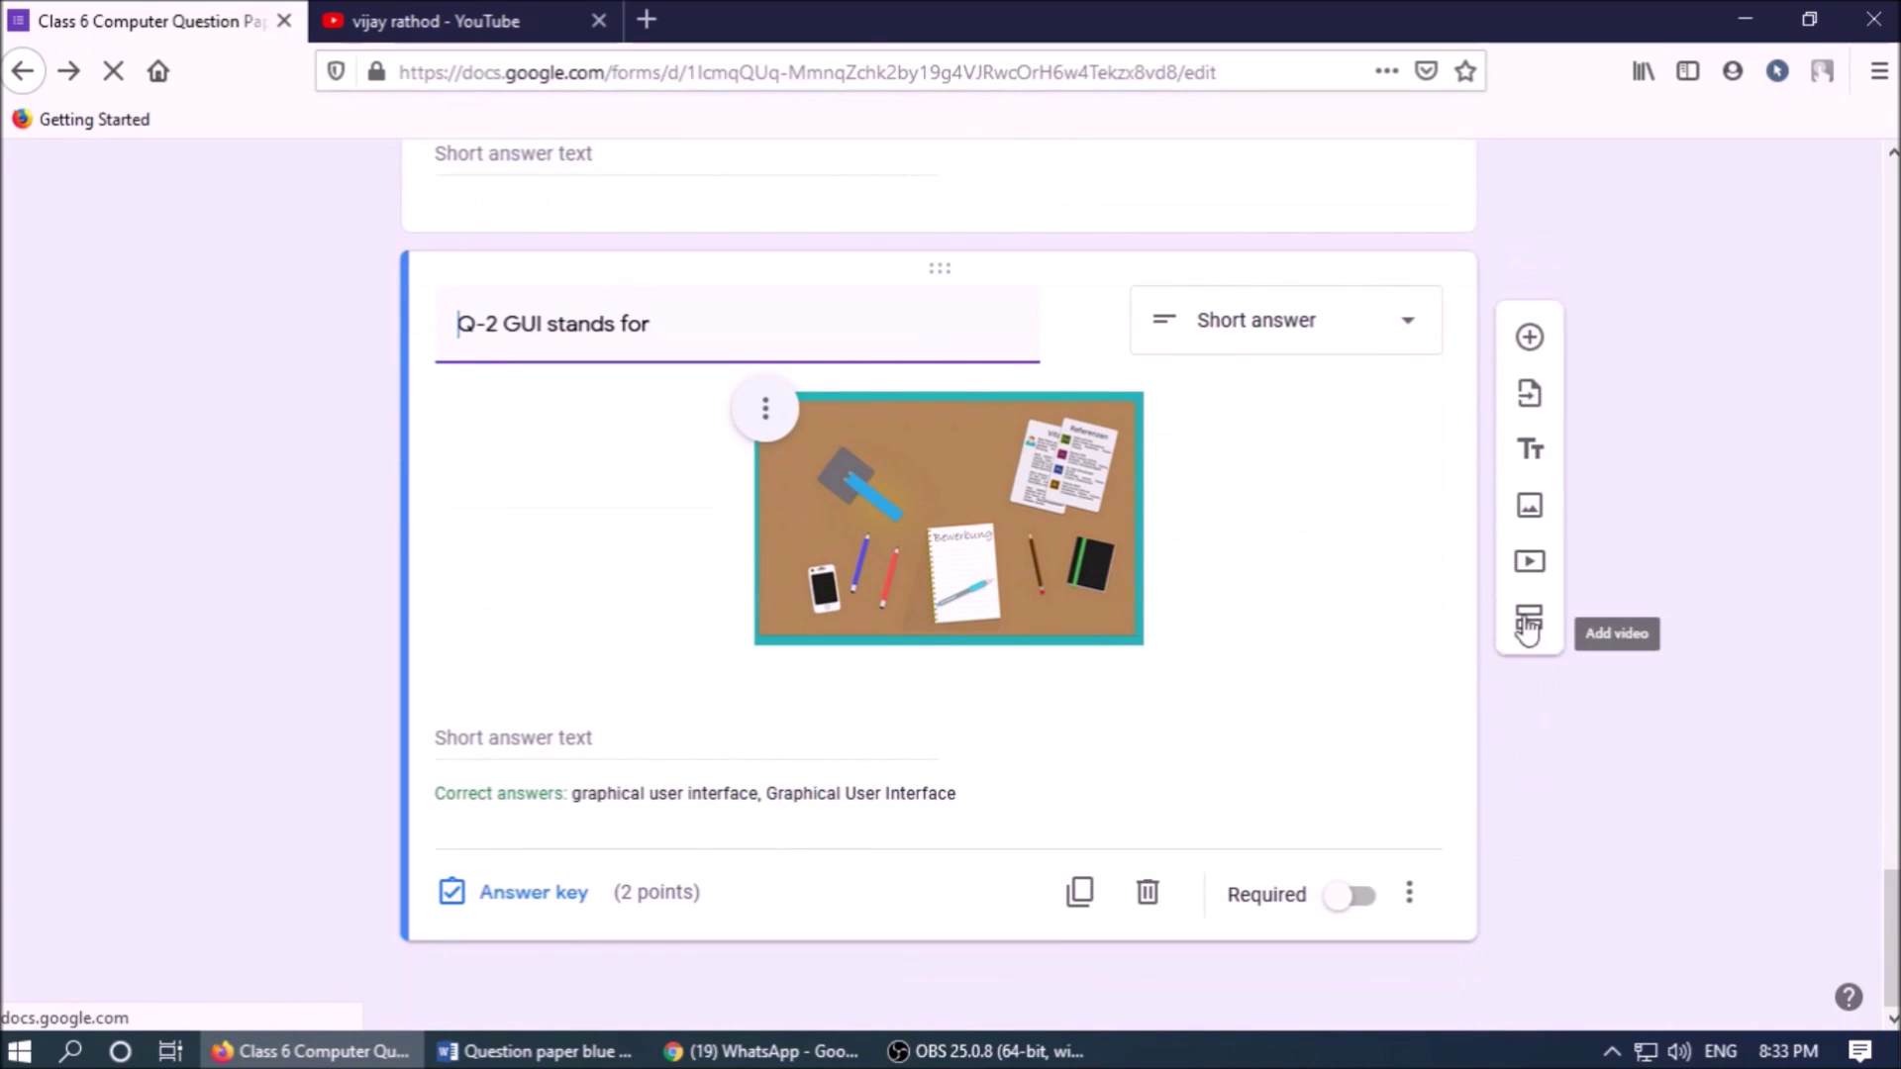
{"action": "left_click", "coordinate": [1529, 634]}
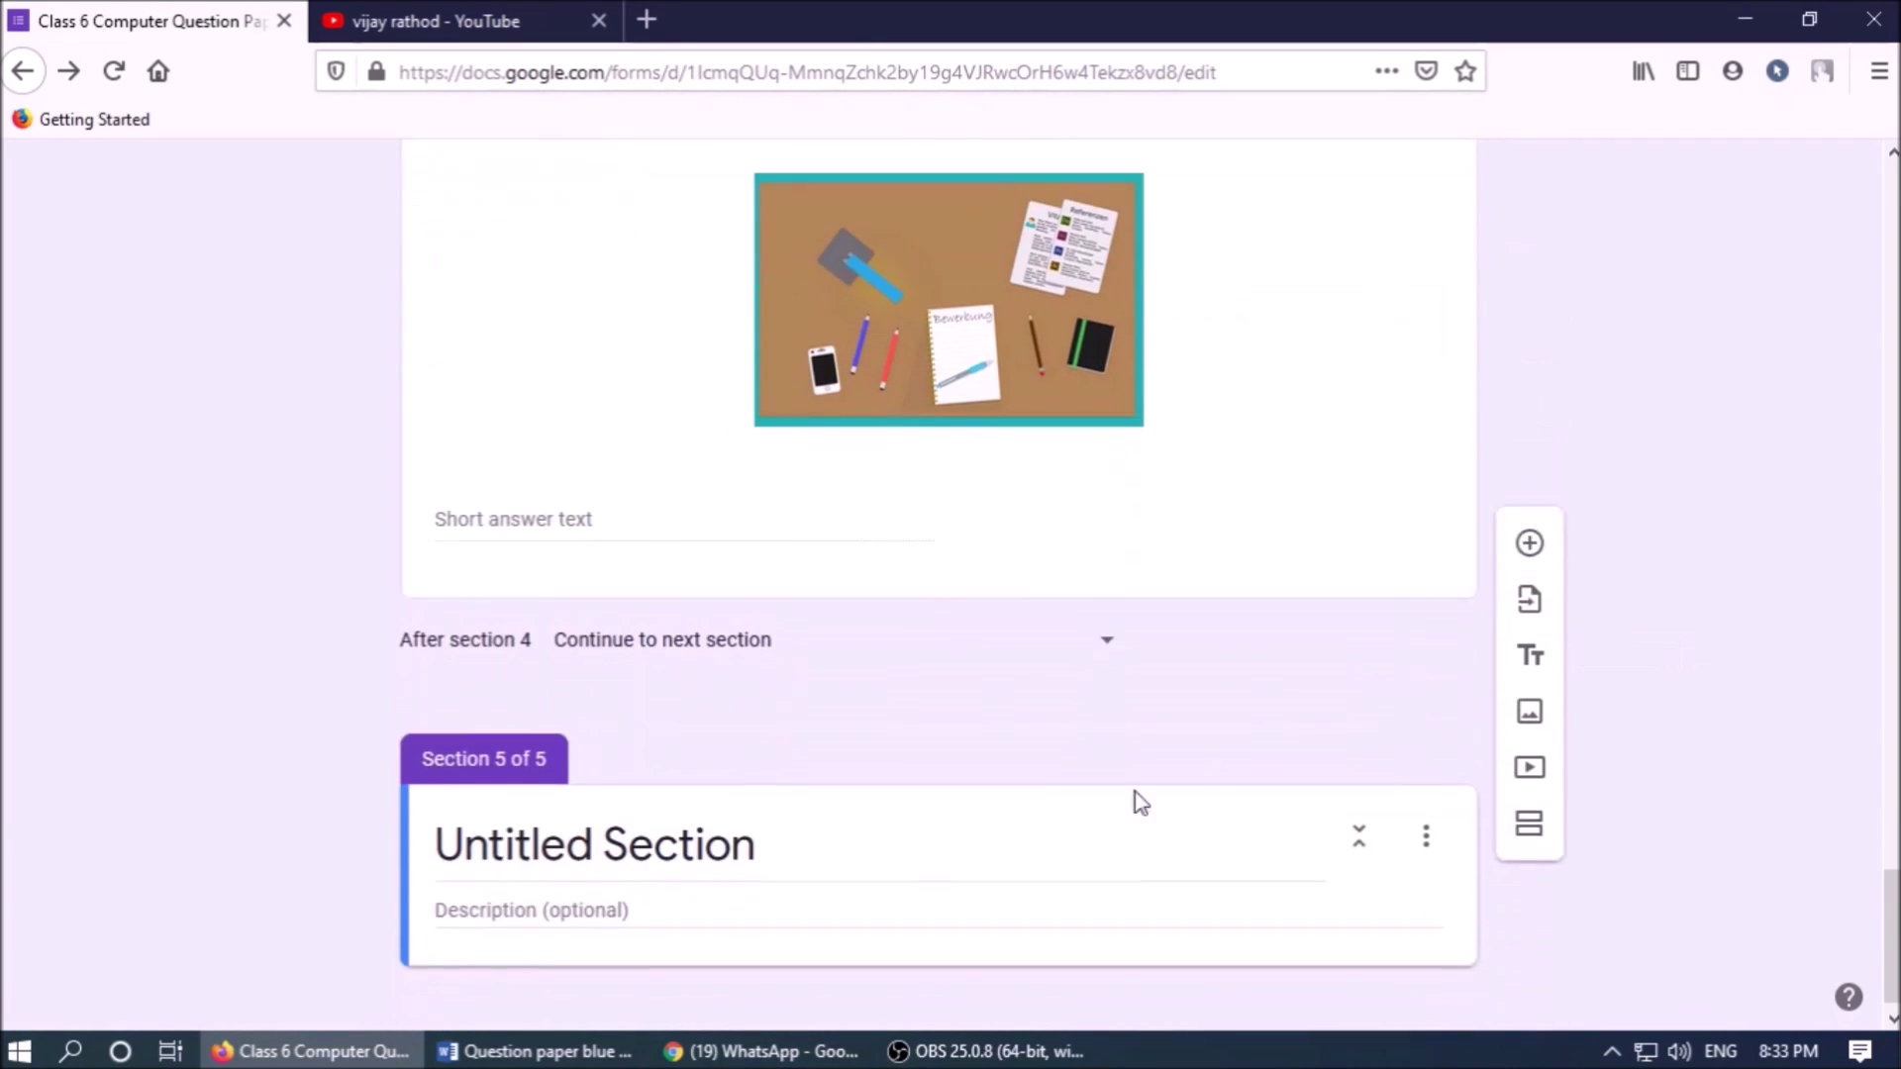
- Title Section 5 of the form "Long Question Answer" by copying the Section 4 heading from the Word blueprint
{"action": "left_click", "coordinate": [535, 1052]}
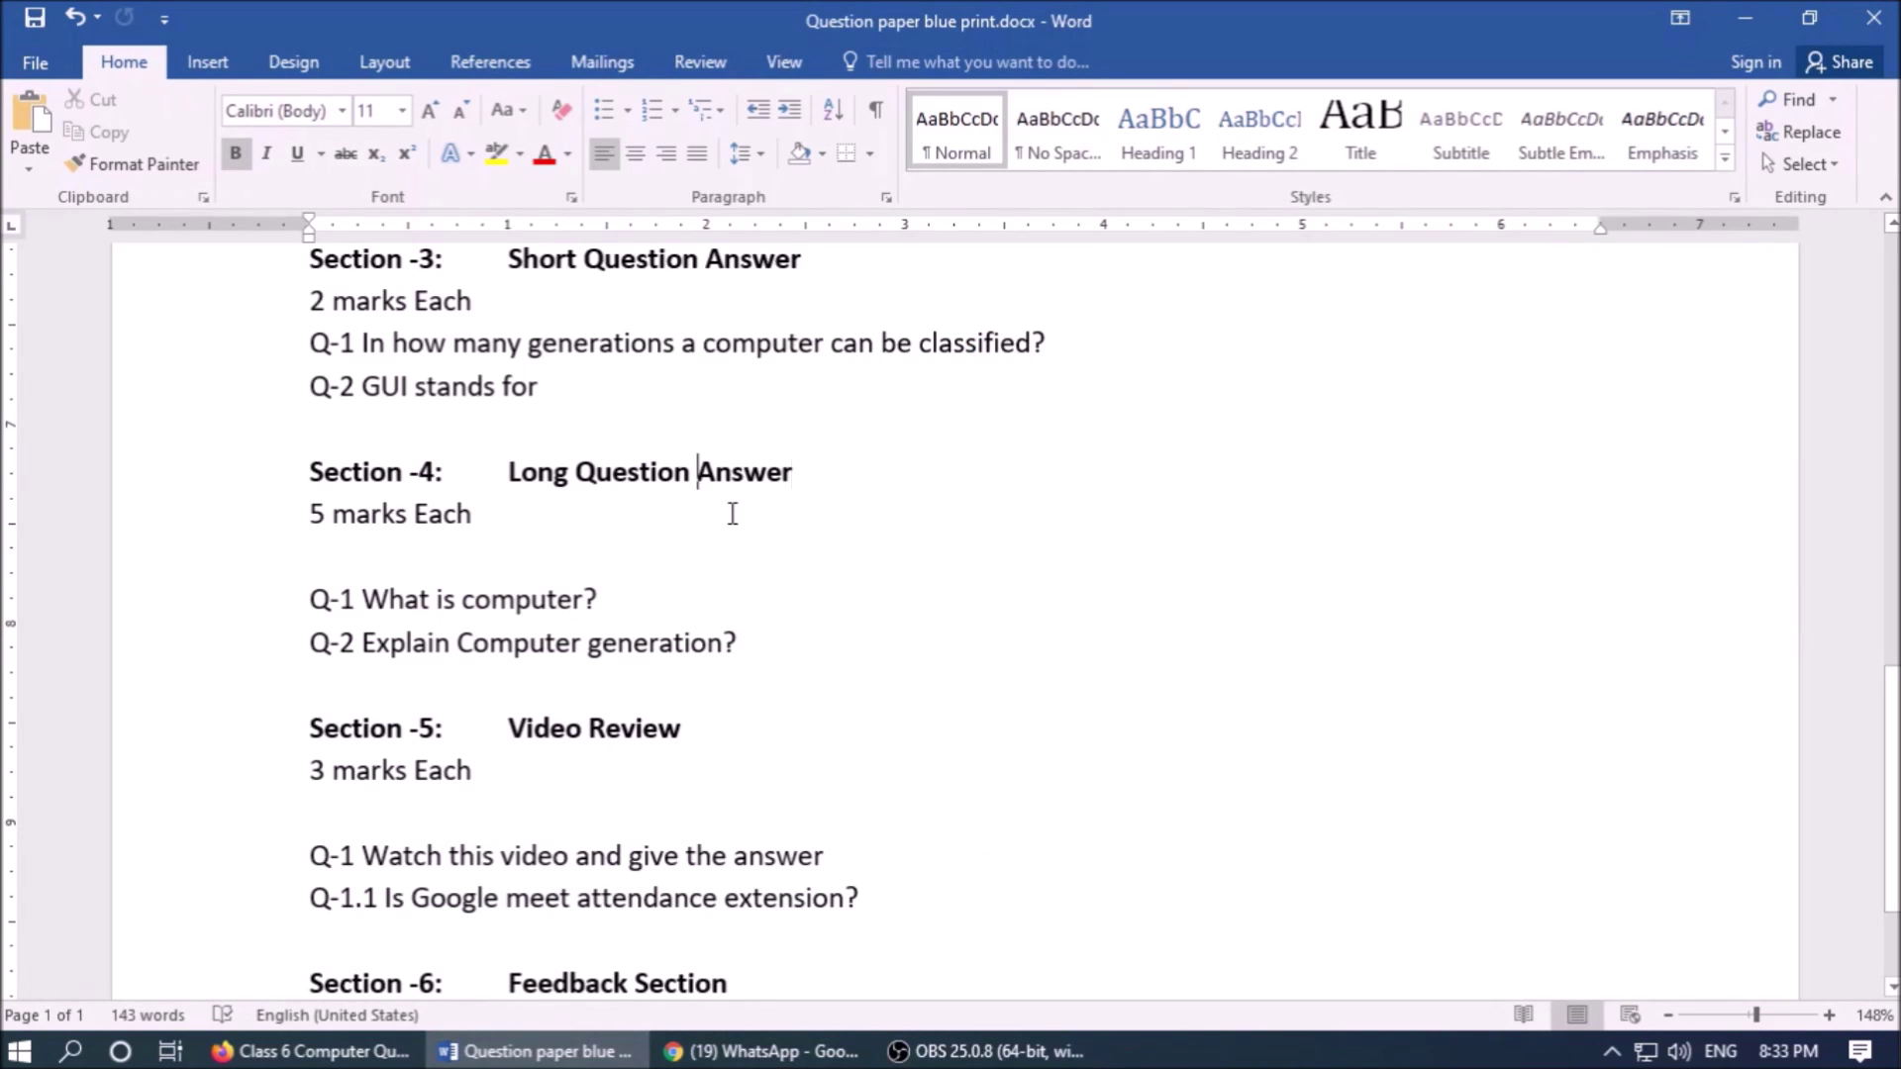
{"action": "key", "text": "End"}
{"action": "key", "text": "ctrl+shift+Left"}
{"action": "key", "text": "ctrl+shift+Left"}
{"action": "key", "text": "ctrl+shift+Left"}
{"action": "key", "text": "ctrl+c"}
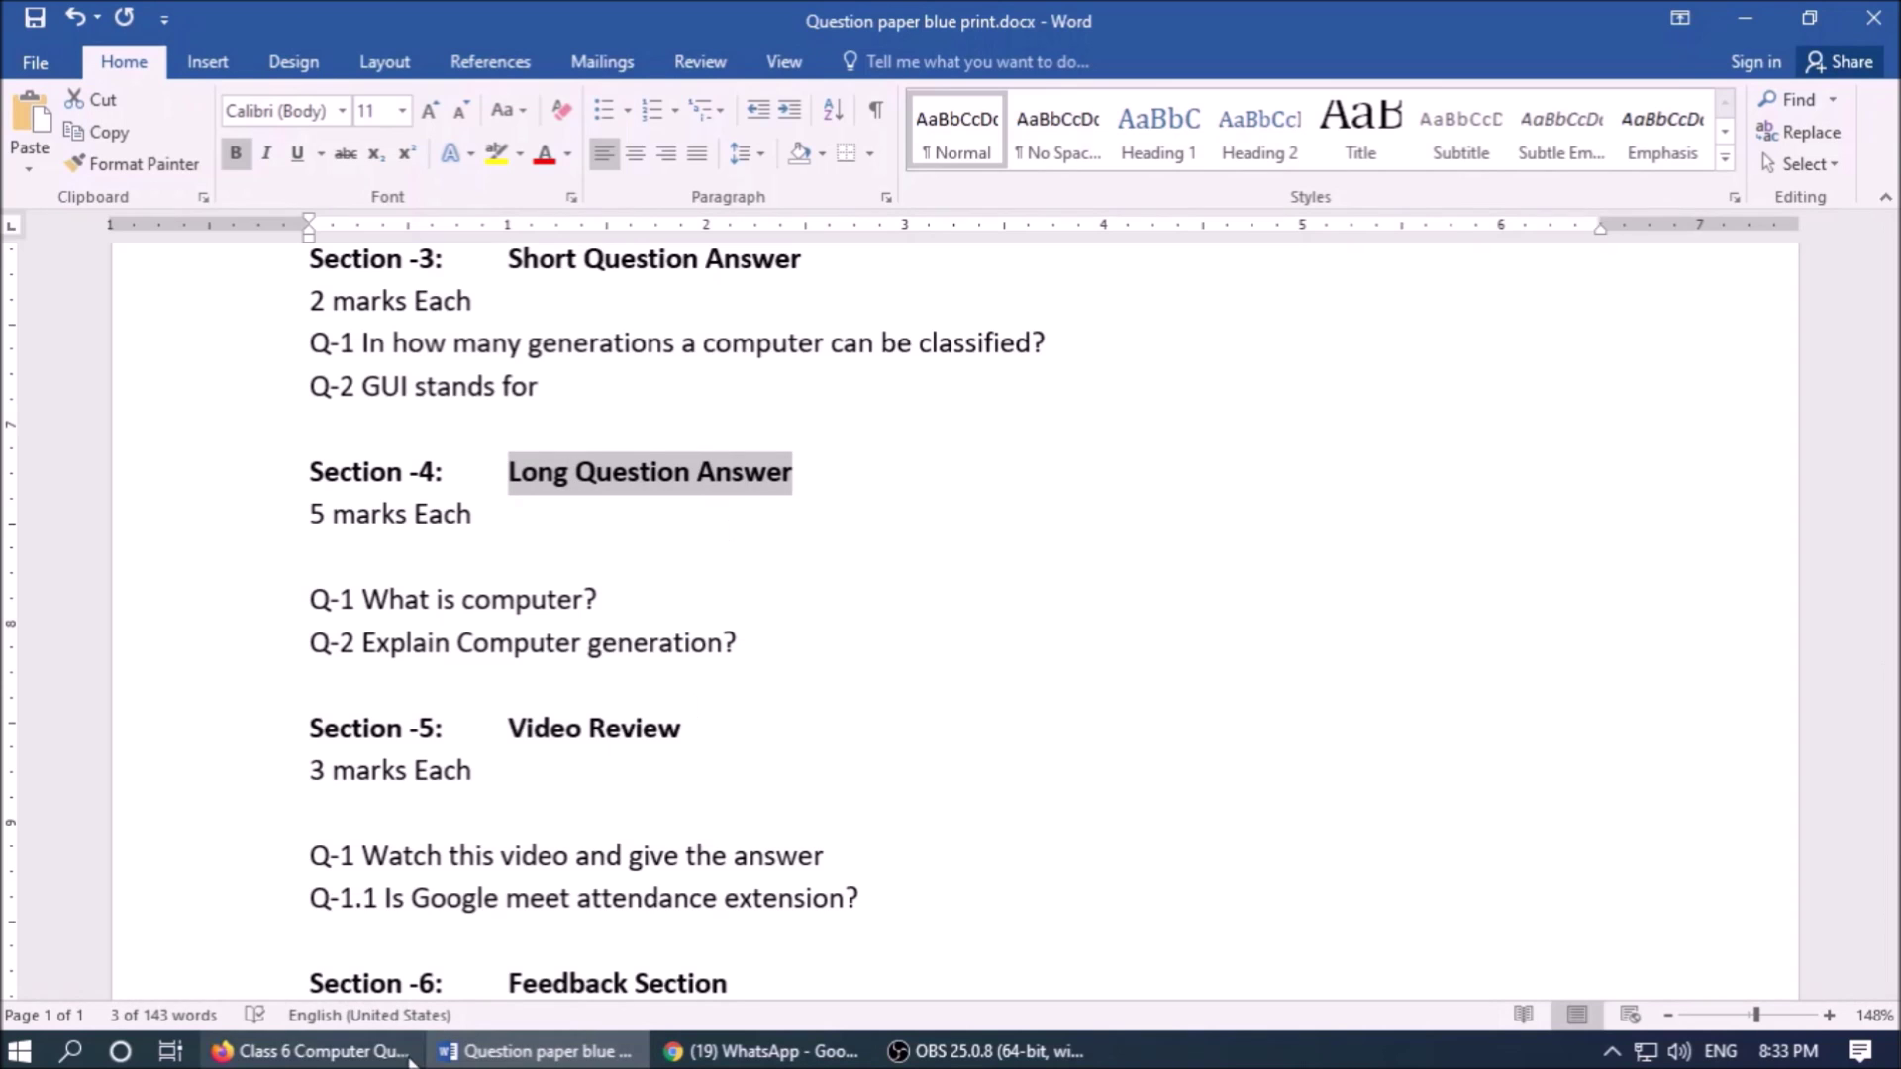
{"action": "left_click", "coordinate": [307, 1051]}
{"action": "left_click", "coordinate": [797, 843]}
{"action": "key", "text": "ctrl+v"}
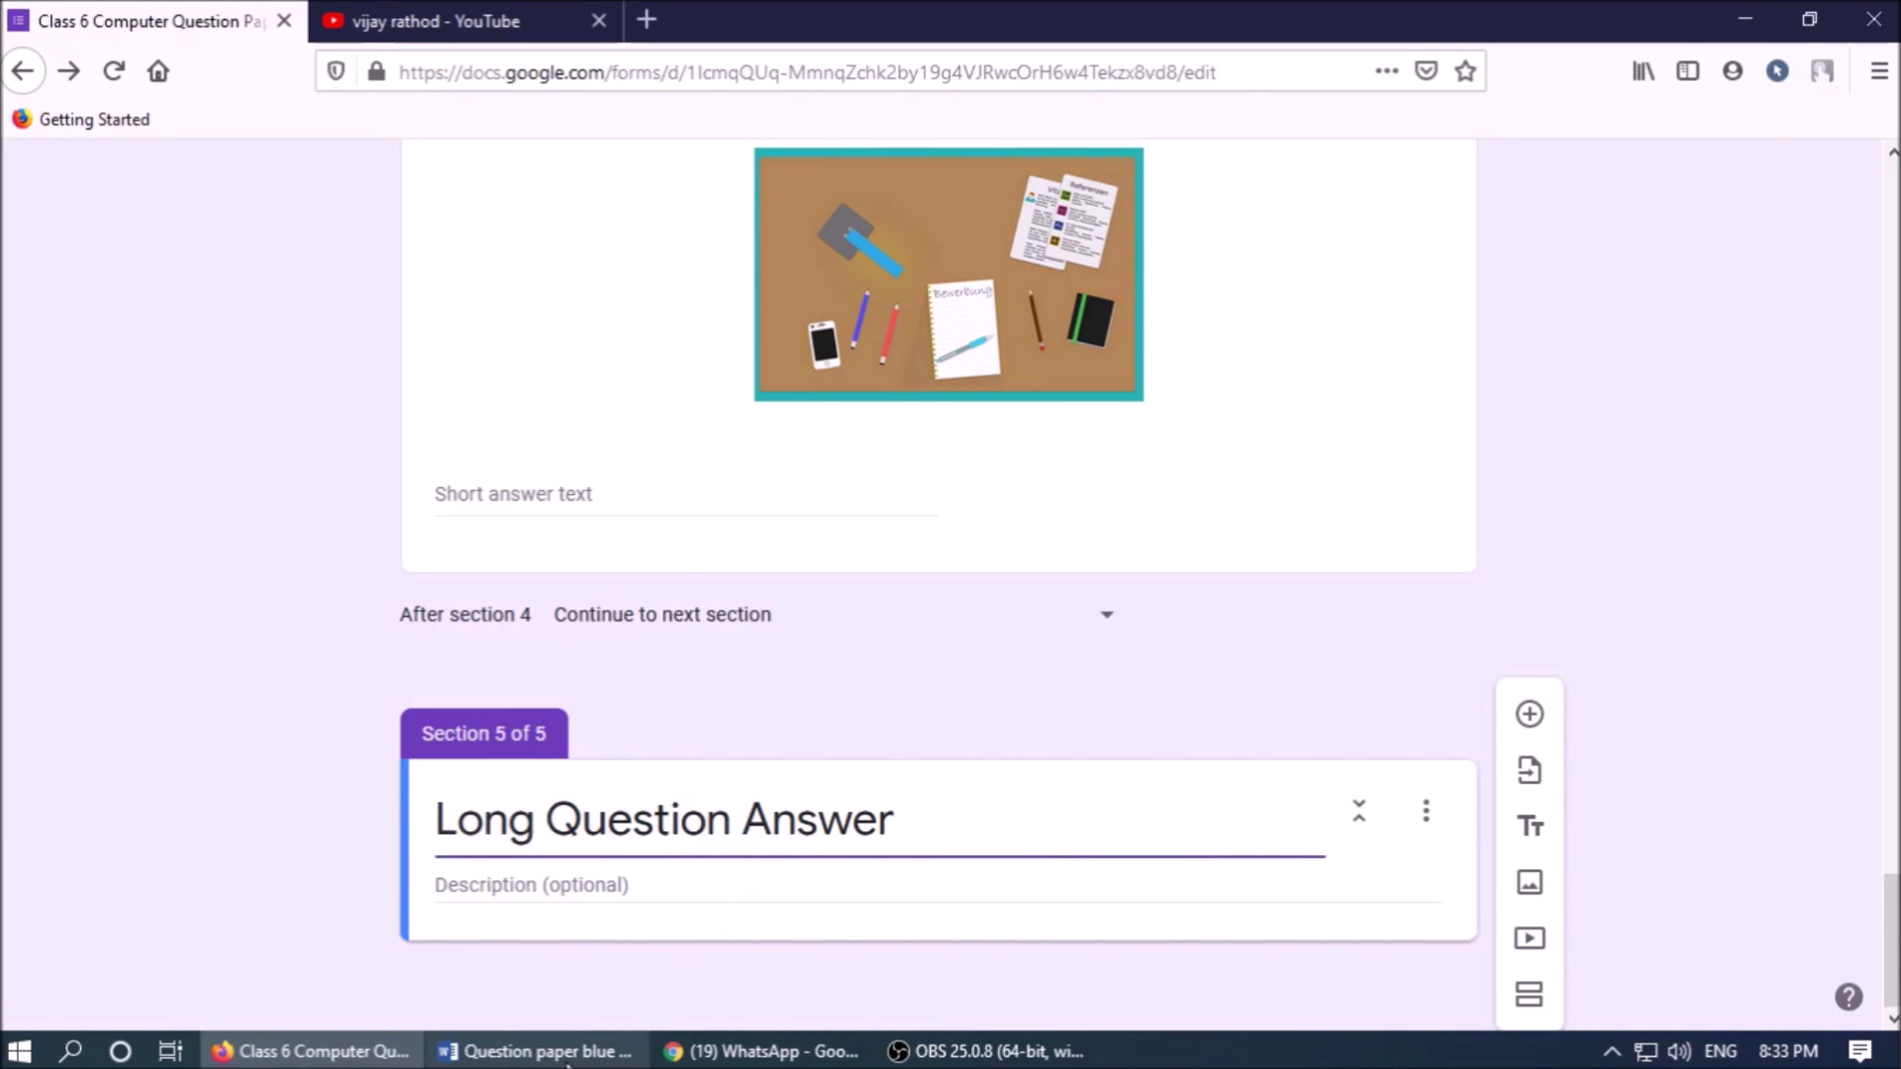
- Copy "5 marks Each" from the Word blueprint into the description of the Long Question Answer section
{"action": "left_click", "coordinate": [535, 1052]}
{"action": "left_click", "coordinate": [499, 523]}
{"action": "key", "text": "ctrl+shift+Left"}
{"action": "key", "text": "ctrl+shift+Left"}
{"action": "key", "text": "ctrl+shift+Left"}
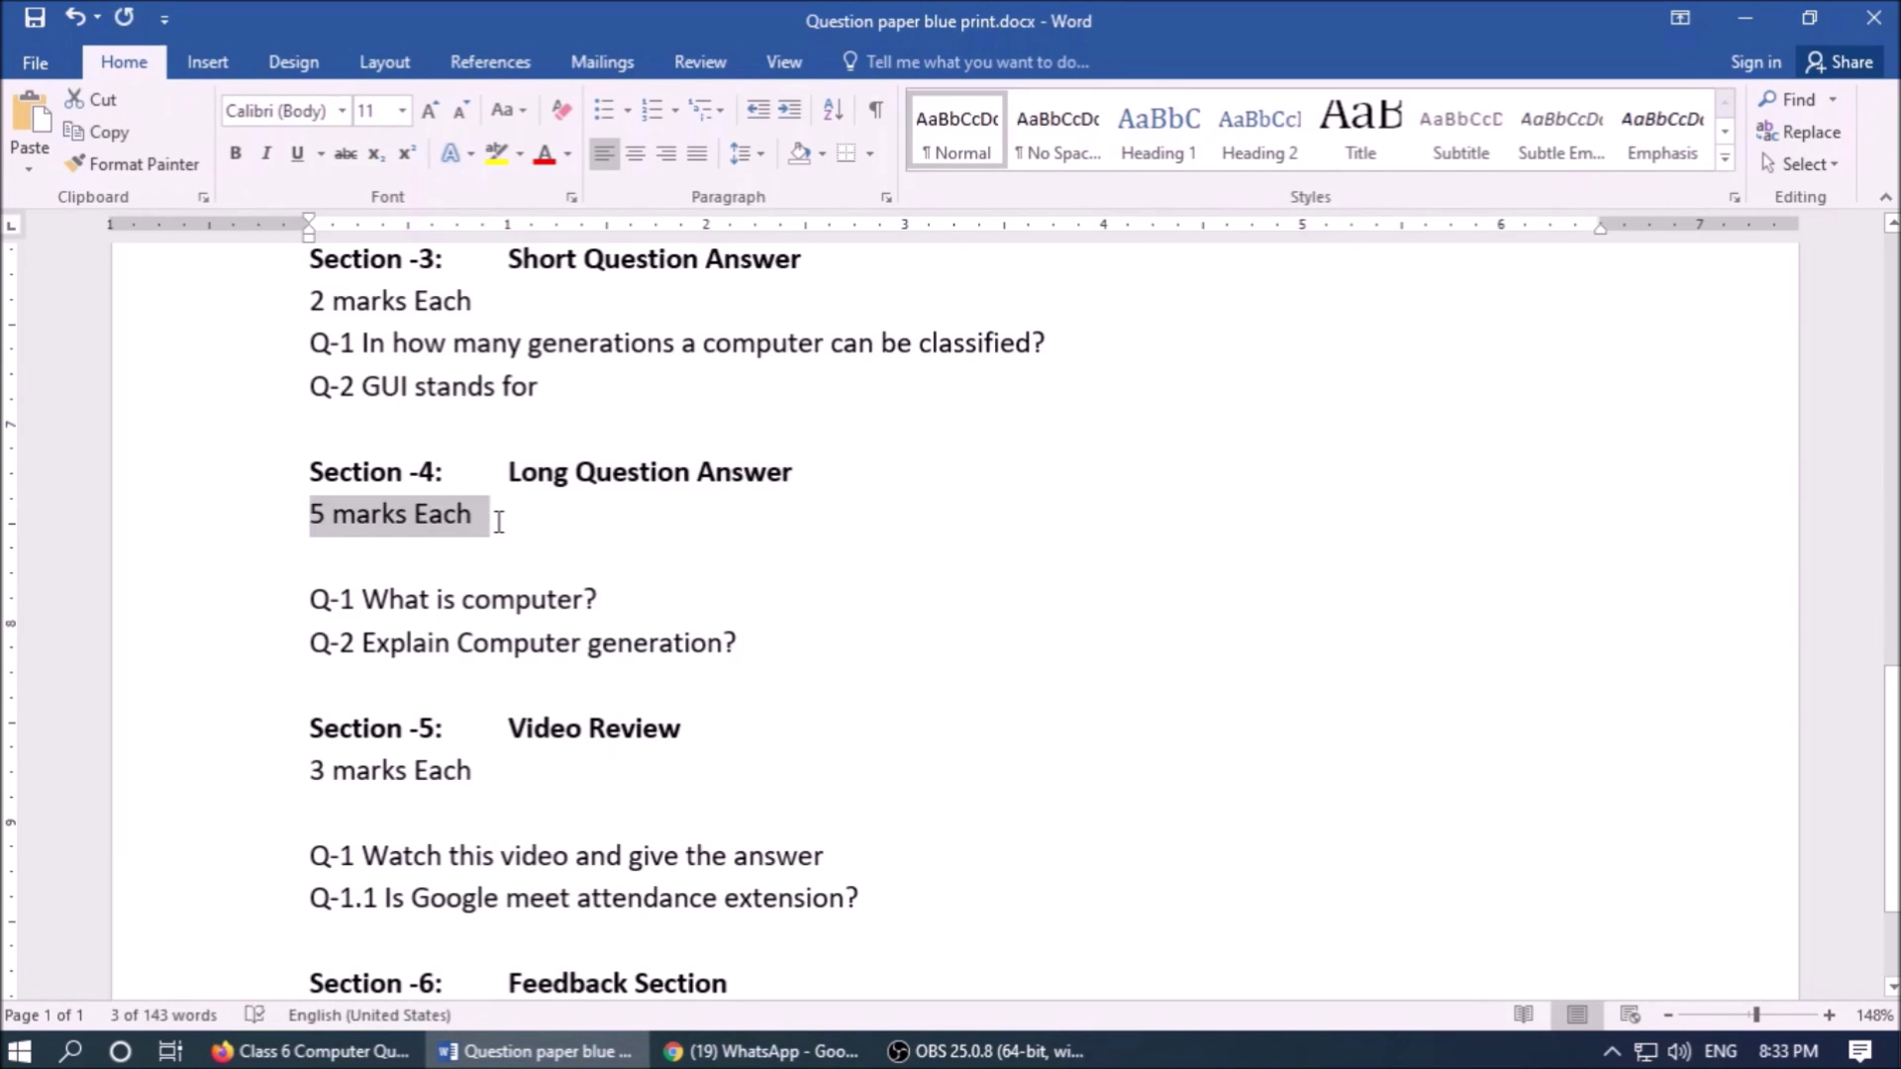
{"action": "key", "text": "ctrl+c"}
{"action": "left_click", "coordinate": [307, 1051]}
{"action": "left_click", "coordinate": [612, 888]}
{"action": "key", "text": "ctrl+v"}
- Add a question to the Long Question Answer section with the blueprint text "Q-1 What is computer?"
{"action": "left_click", "coordinate": [1530, 717]}
{"action": "left_click", "coordinate": [525, 1053]}
{"action": "left_click", "coordinate": [577, 597]}
{"action": "key", "text": "Home"}
{"action": "key", "text": "shift+End"}
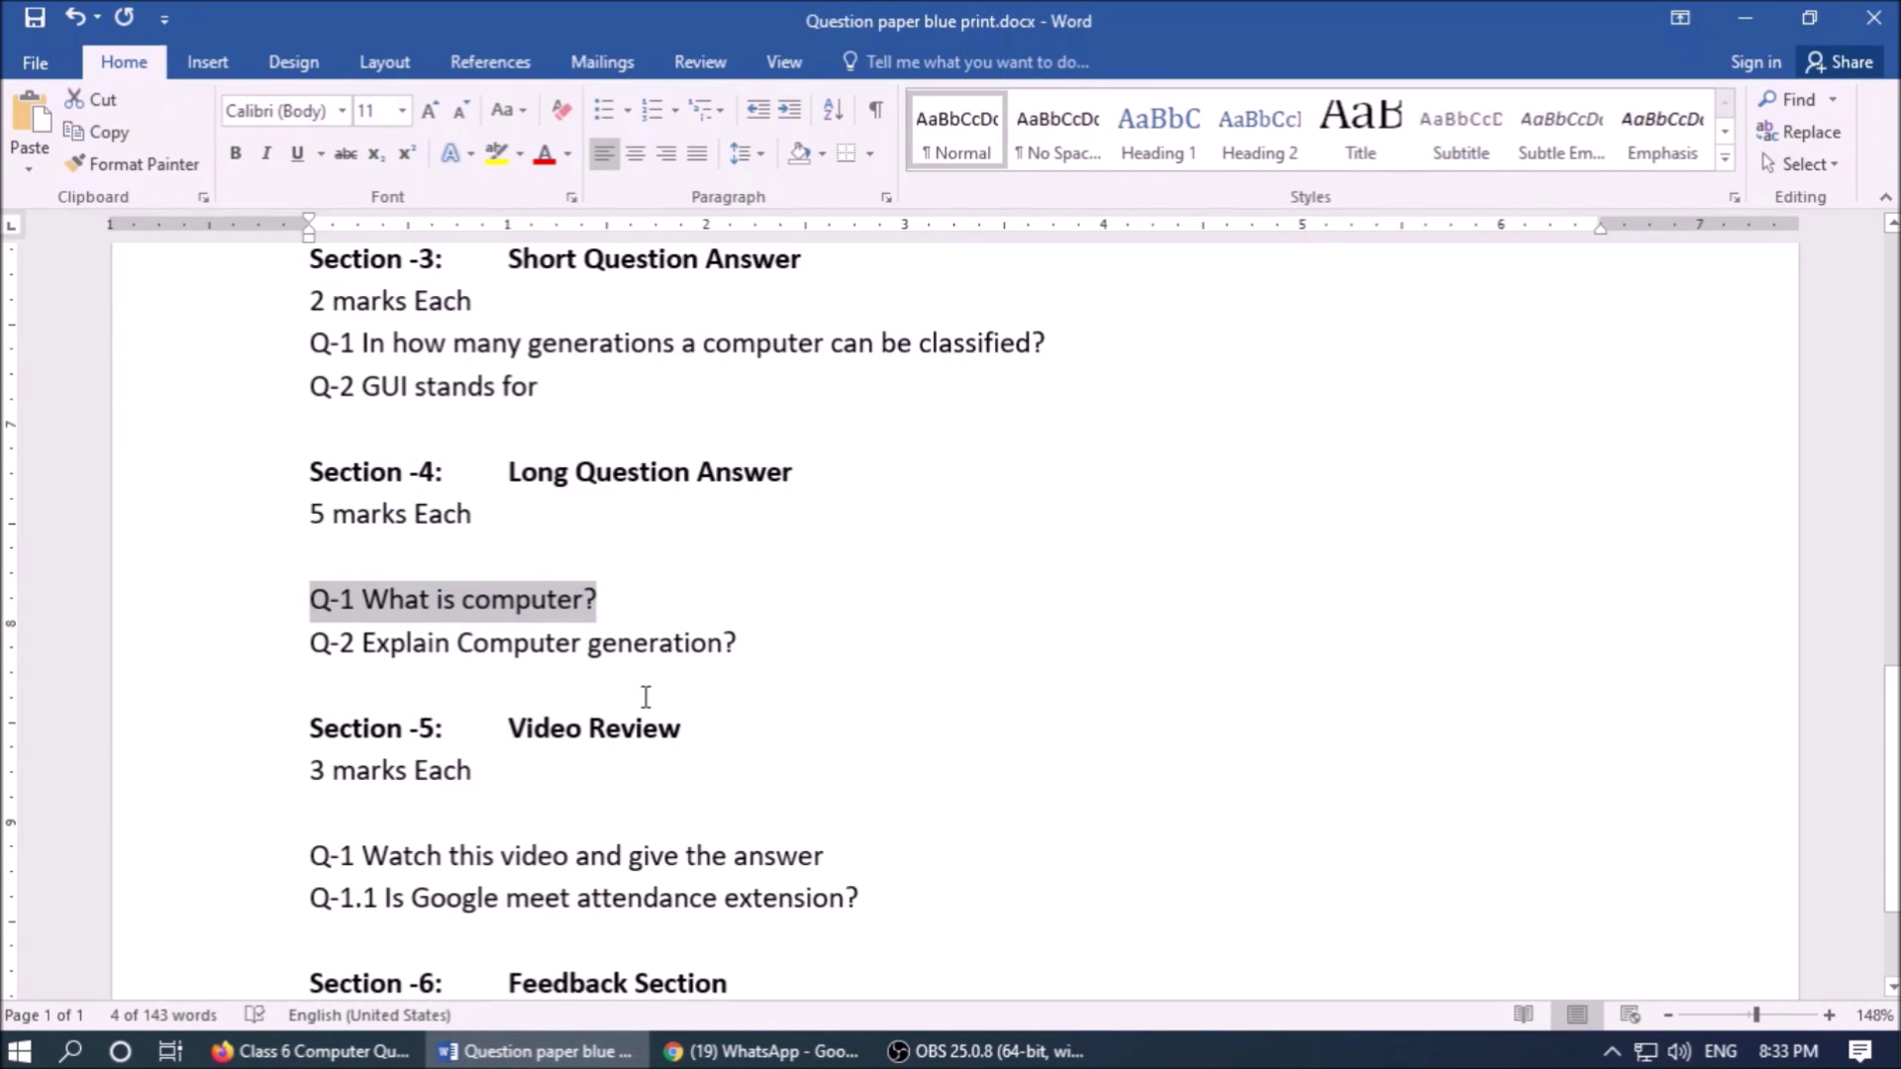
{"action": "left_click", "coordinate": [310, 1052]}
{"action": "key", "text": "ctrl+v"}
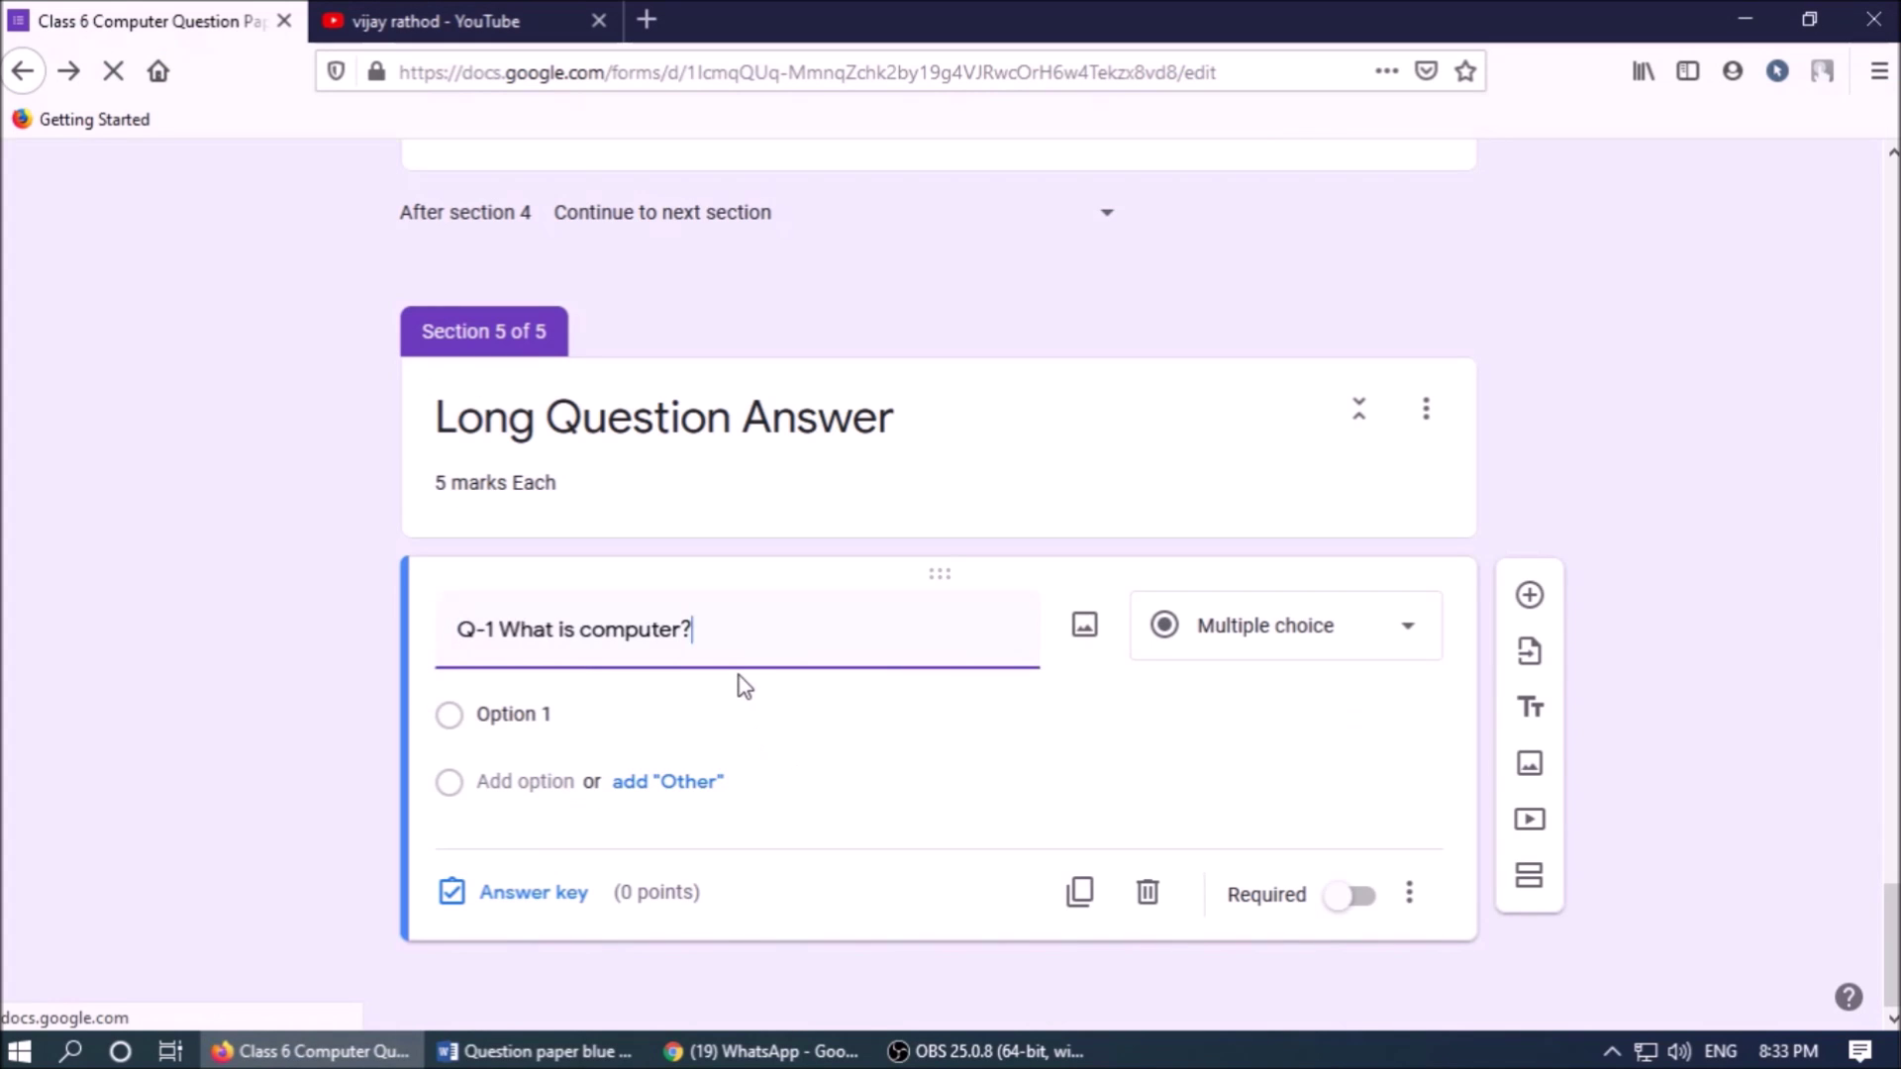
- Change the Q-1 What is computer? question to File upload and allow only PDF and Image files
{"action": "left_click", "coordinate": [1243, 645]}
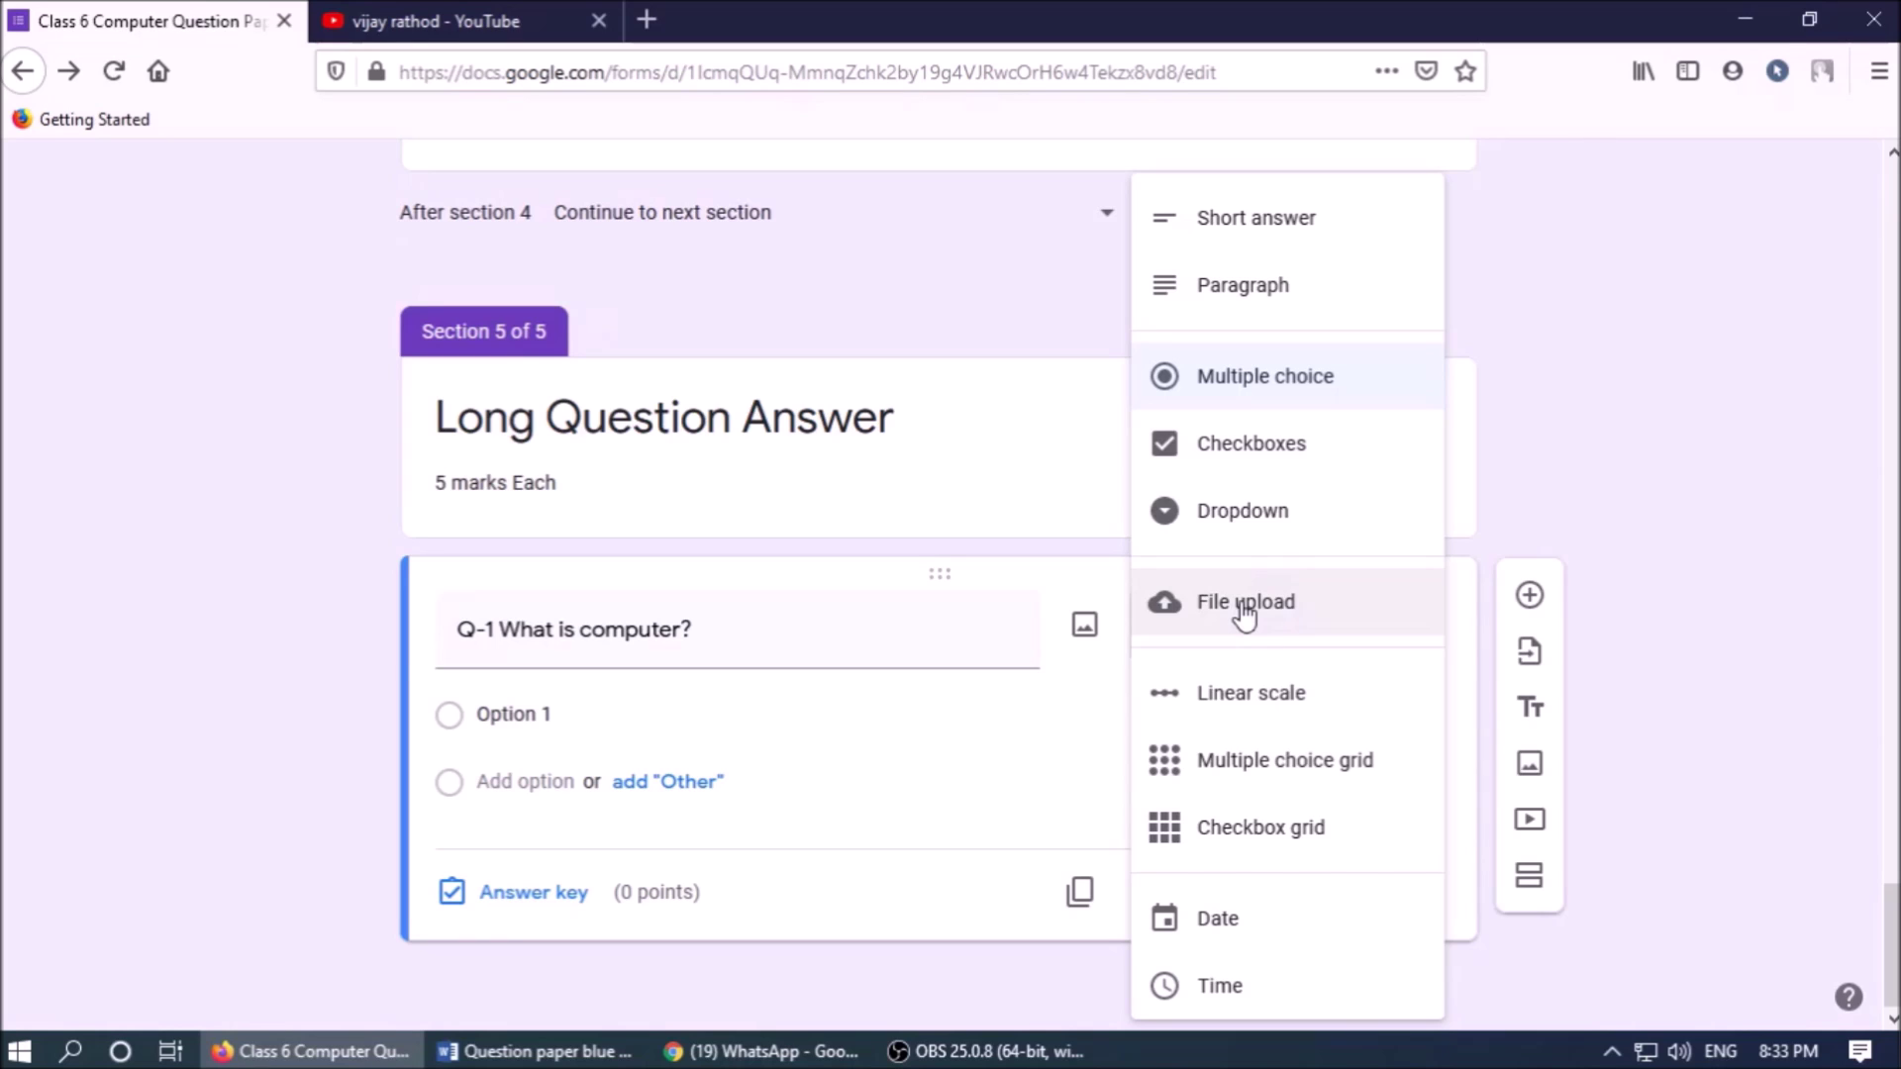
{"action": "left_click", "coordinate": [1245, 612]}
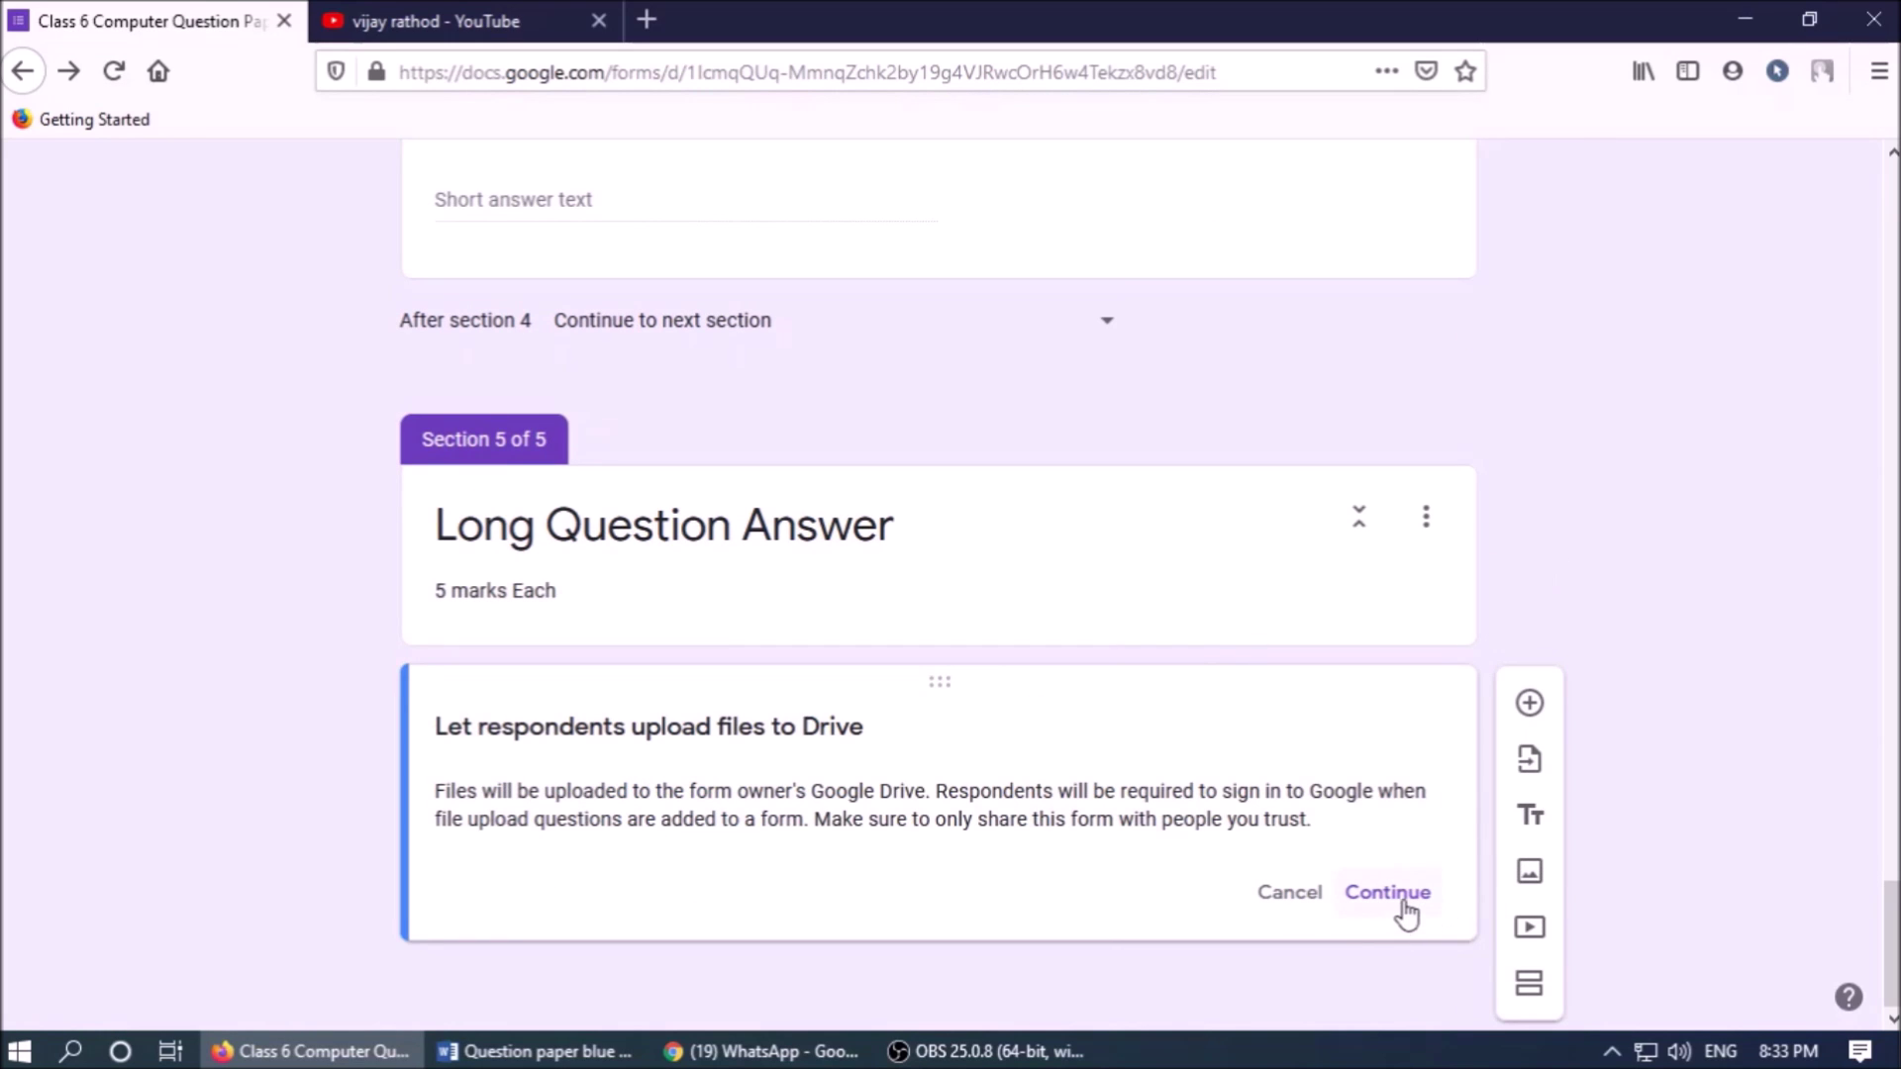
{"action": "left_click", "coordinate": [1404, 893]}
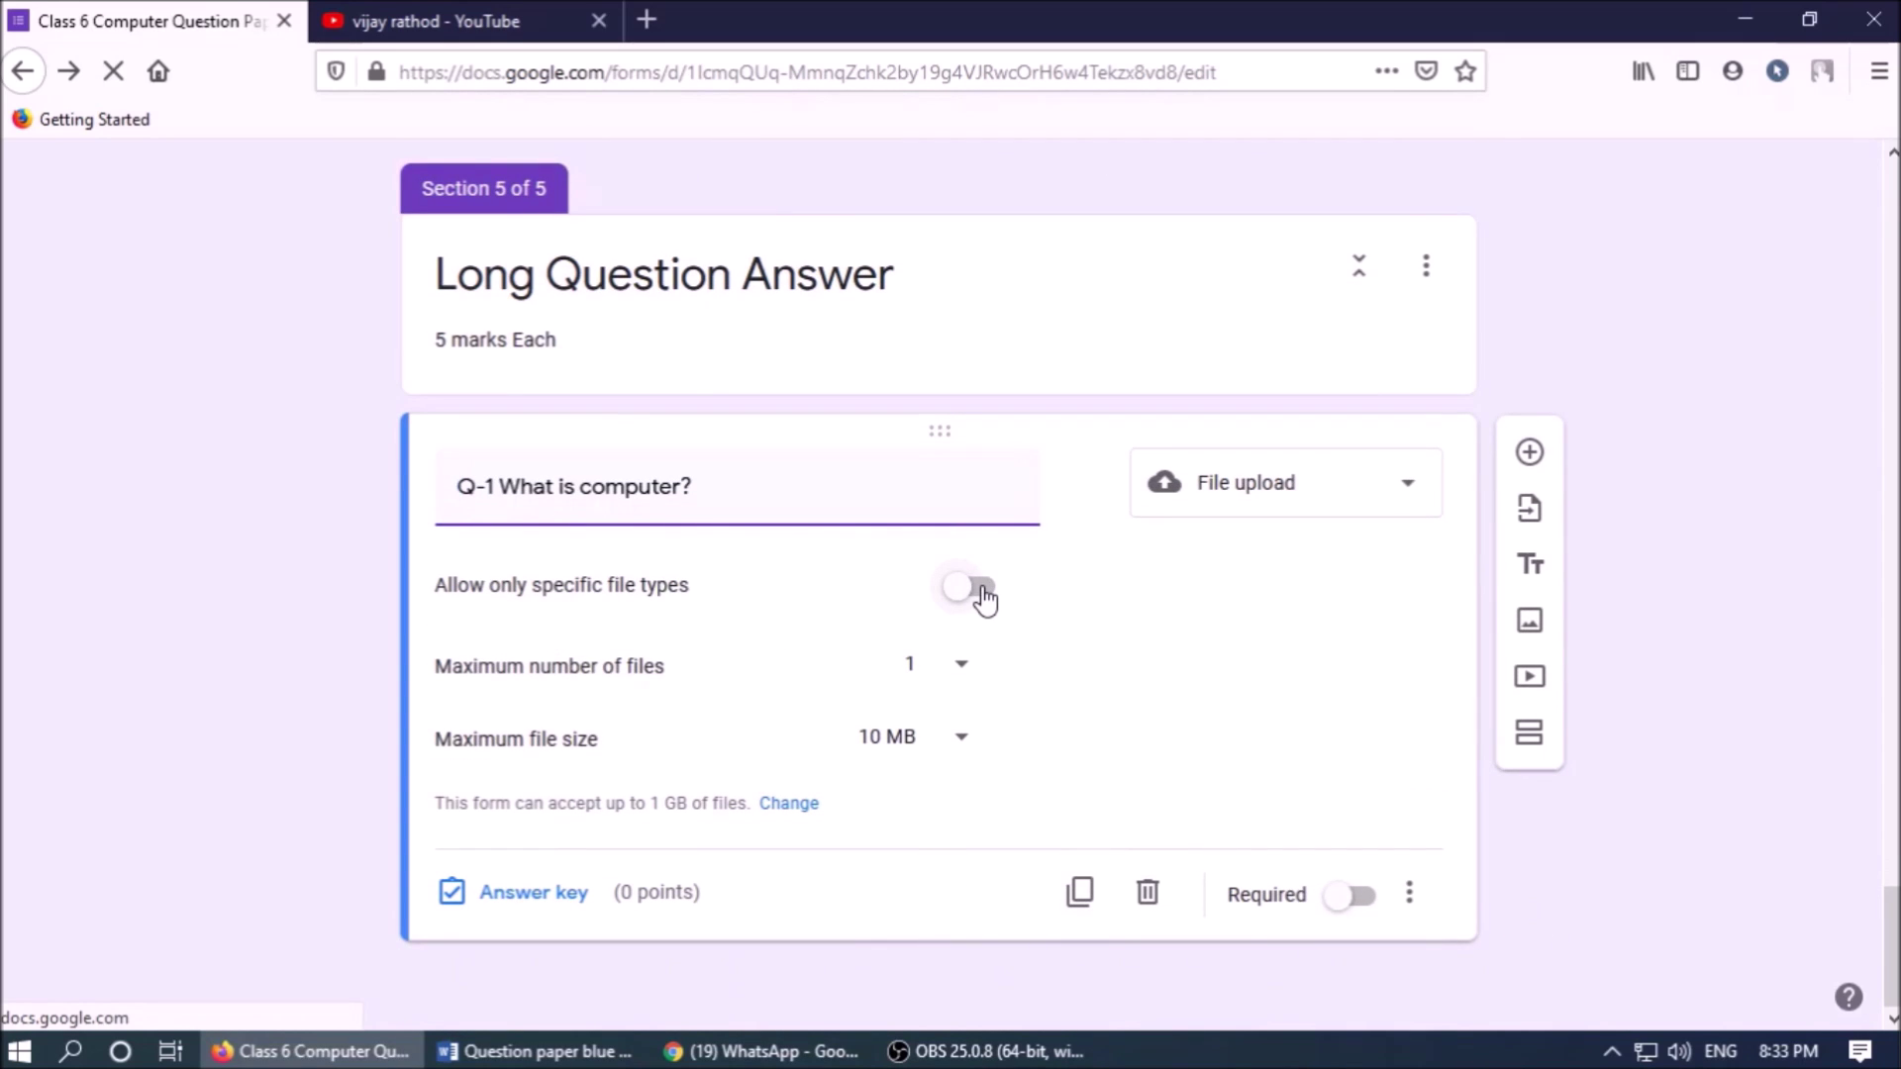
{"action": "left_click", "coordinate": [980, 592]}
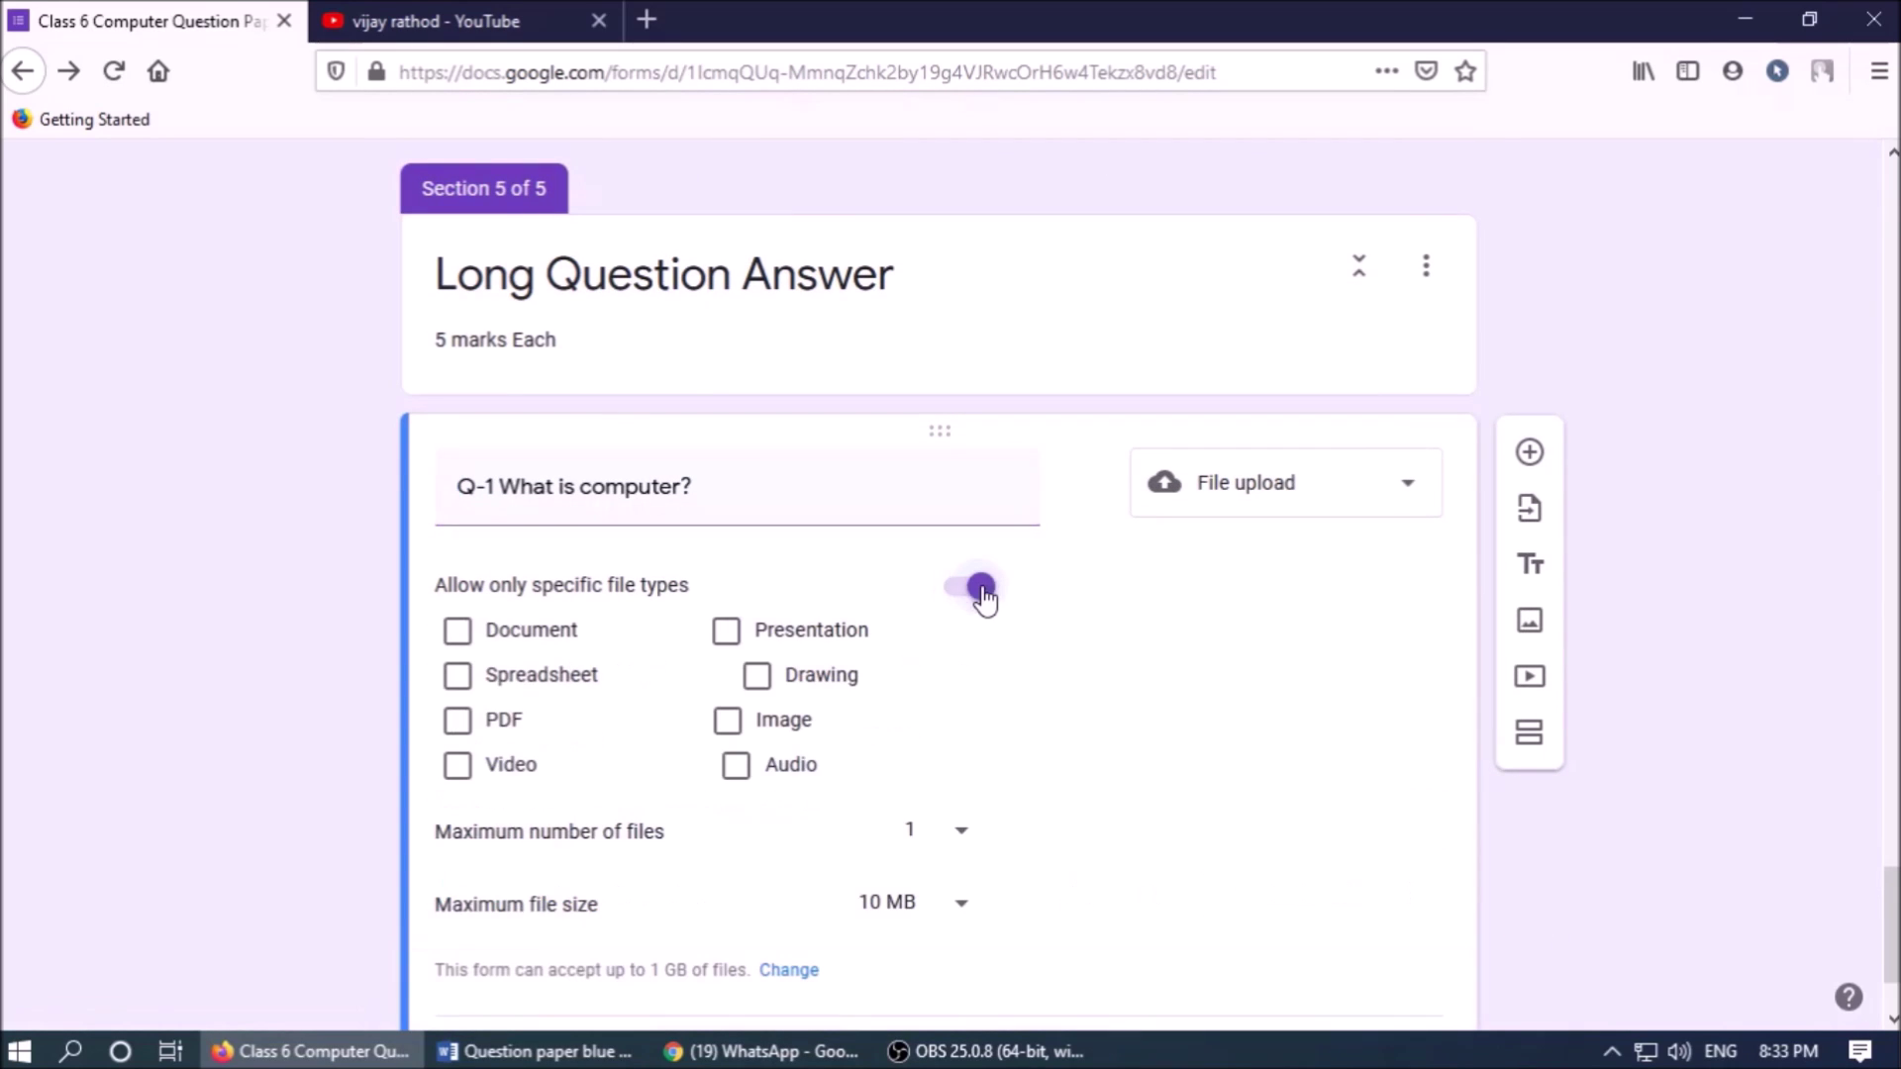
{"action": "left_click", "coordinate": [730, 725]}
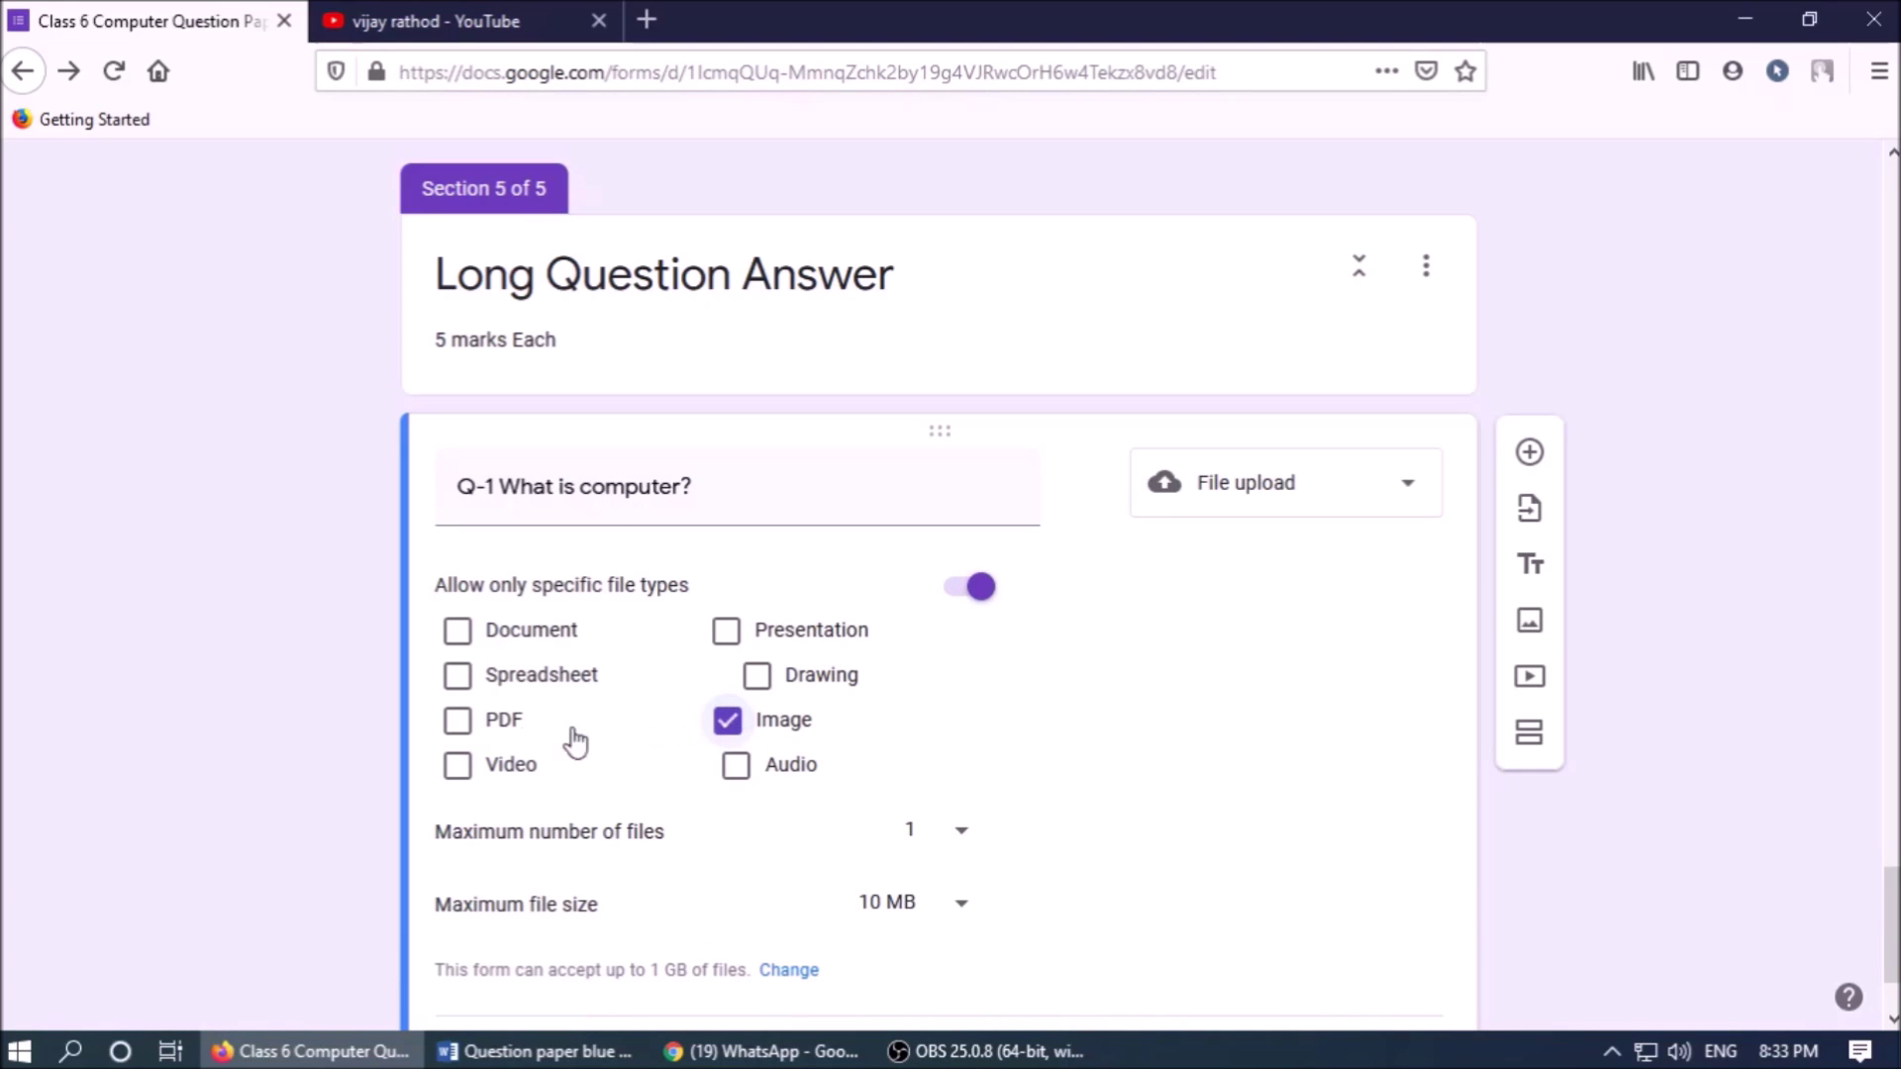
{"action": "left_click", "coordinate": [459, 725]}
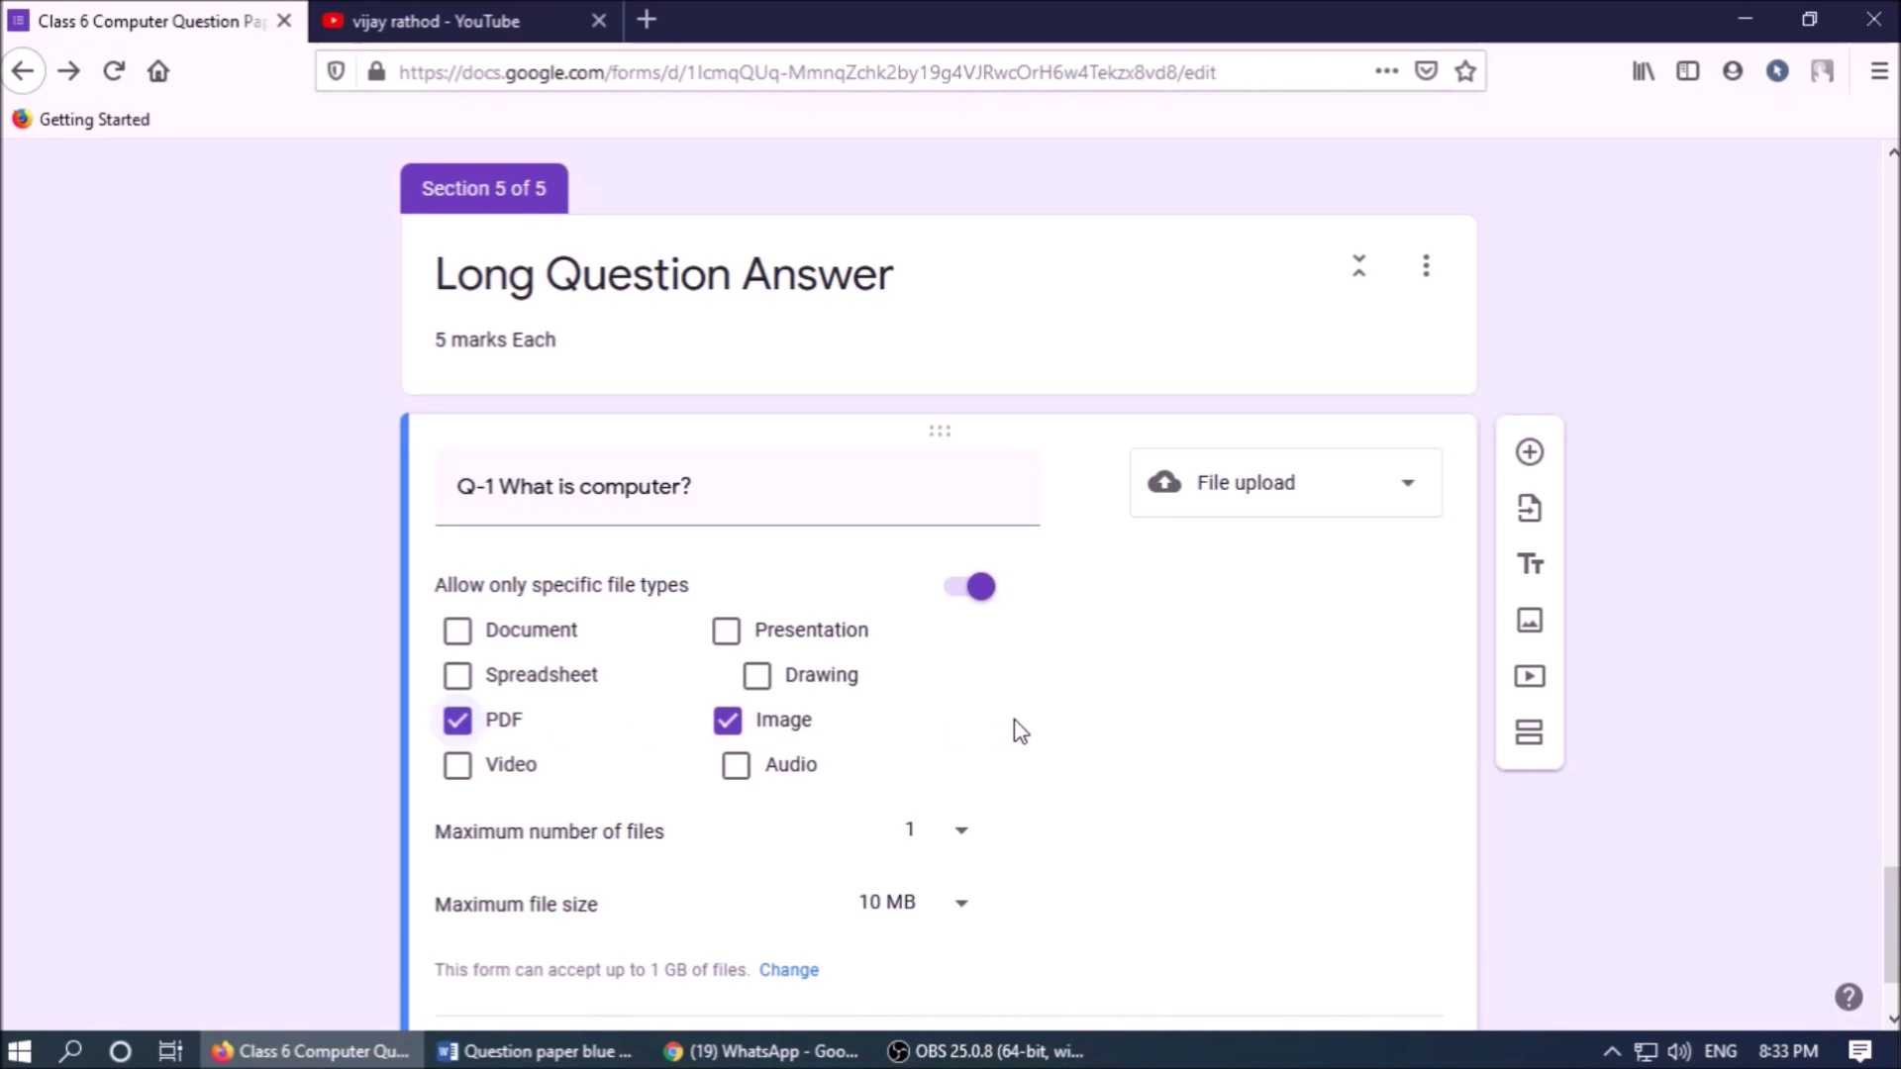
- Check the maximum file size choices for the Q-1 What is computer? question and make the question required
{"action": "scroll", "coordinate": [1000, 742], "scroll_direction": "down", "scroll_amount": 3}
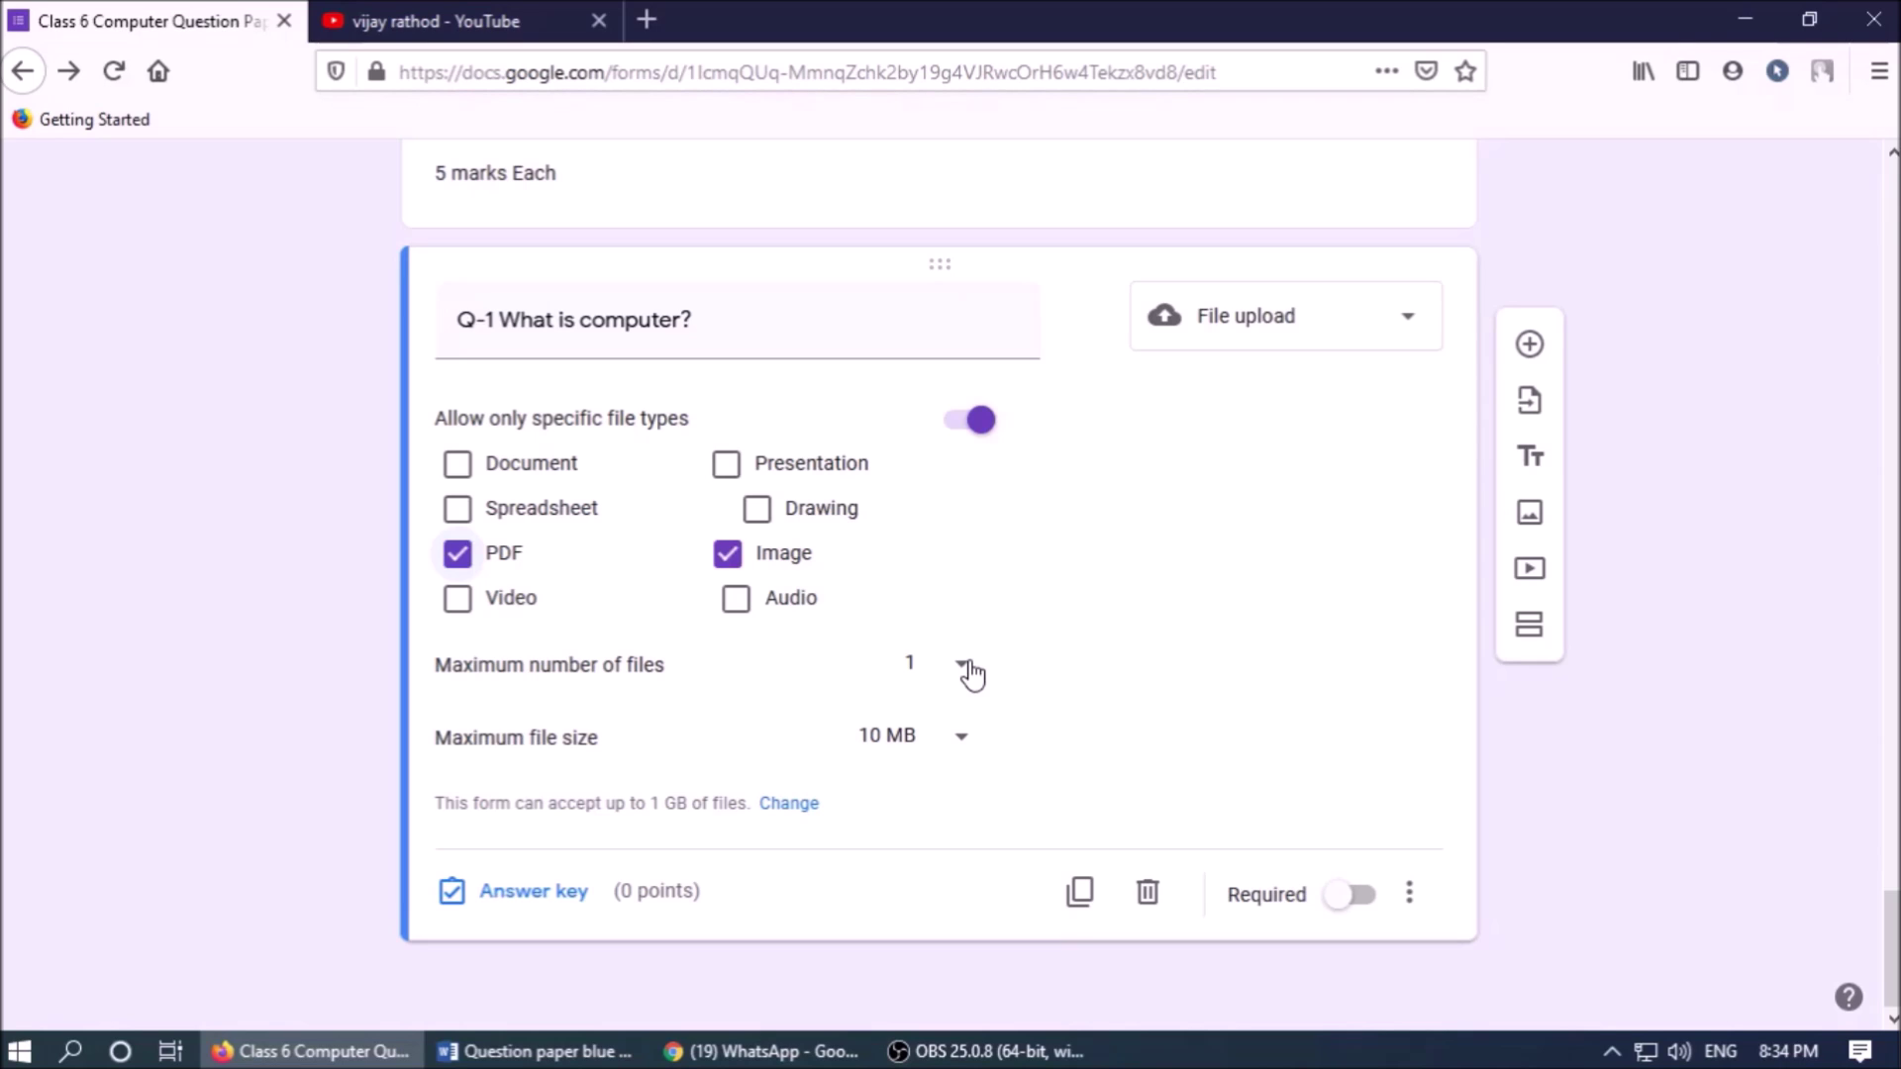
{"action": "left_click", "coordinate": [965, 743]}
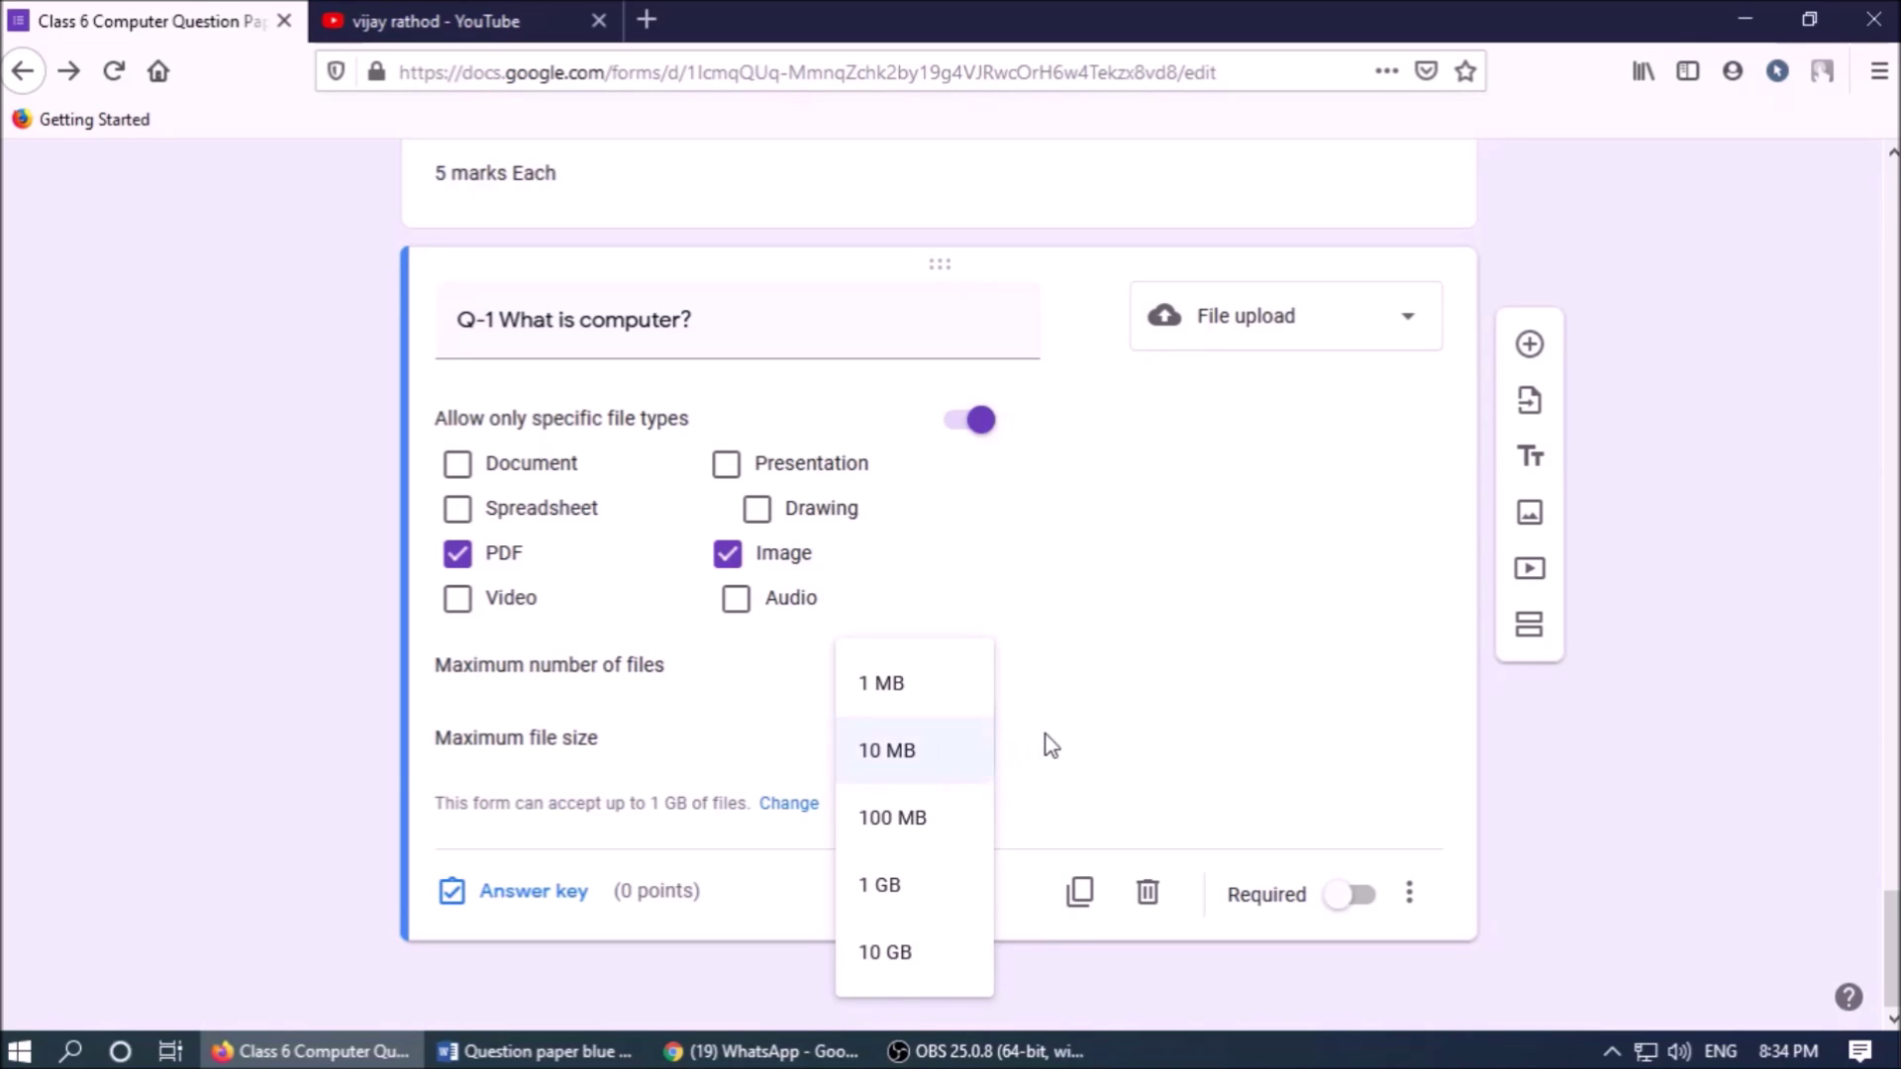
{"action": "left_click", "coordinate": [1118, 738]}
{"action": "left_click", "coordinate": [1355, 895]}
{"action": "scroll", "coordinate": [1284, 686], "scroll_direction": "up", "scroll_amount": 1}
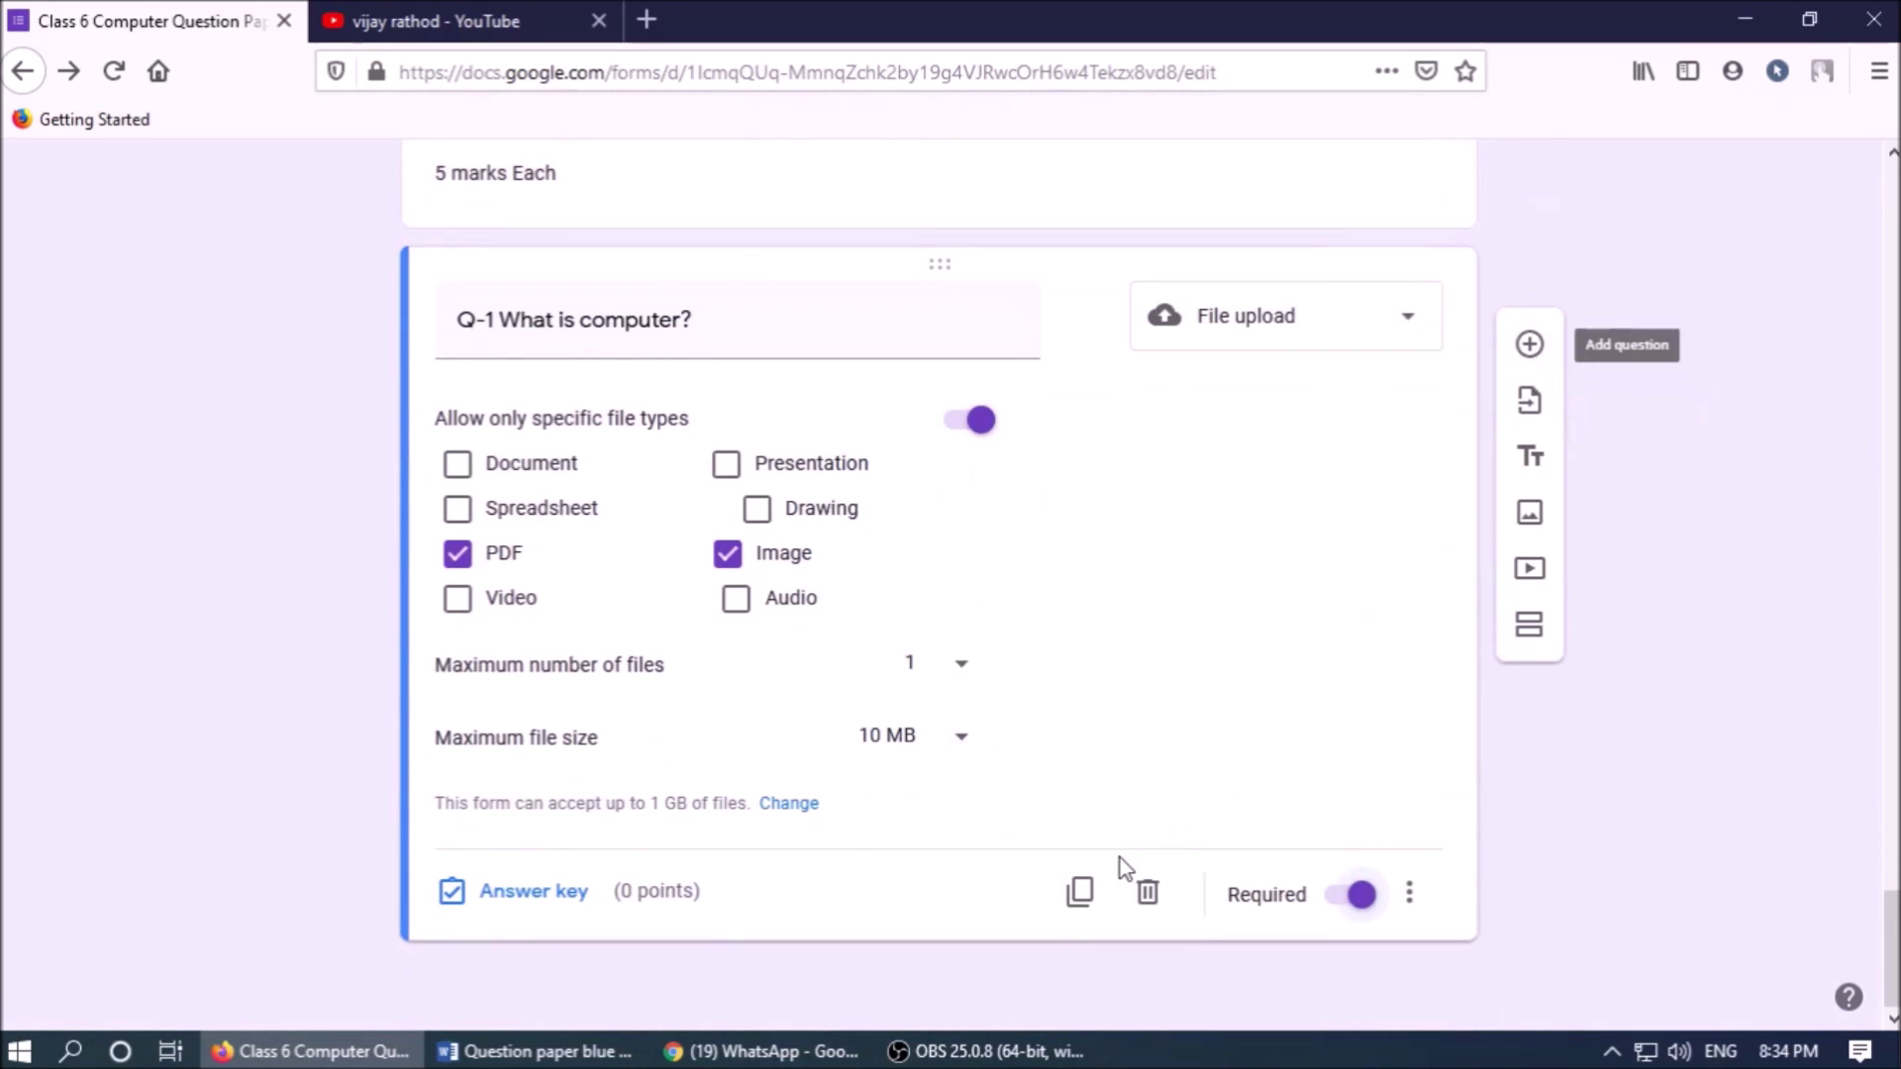
- Duplicate the Q-1 file upload question and replace its text with "Q-2 Explain Computer generation?" from the Word blueprint
{"action": "left_click", "coordinate": [1079, 894]}
{"action": "left_click", "coordinate": [535, 1051]}
{"action": "scroll", "coordinate": [856, 896], "scroll_direction": "down", "scroll_amount": 2}
{"action": "left_click", "coordinate": [525, 446]}
{"action": "triple_click", "coordinate": [533, 448]}
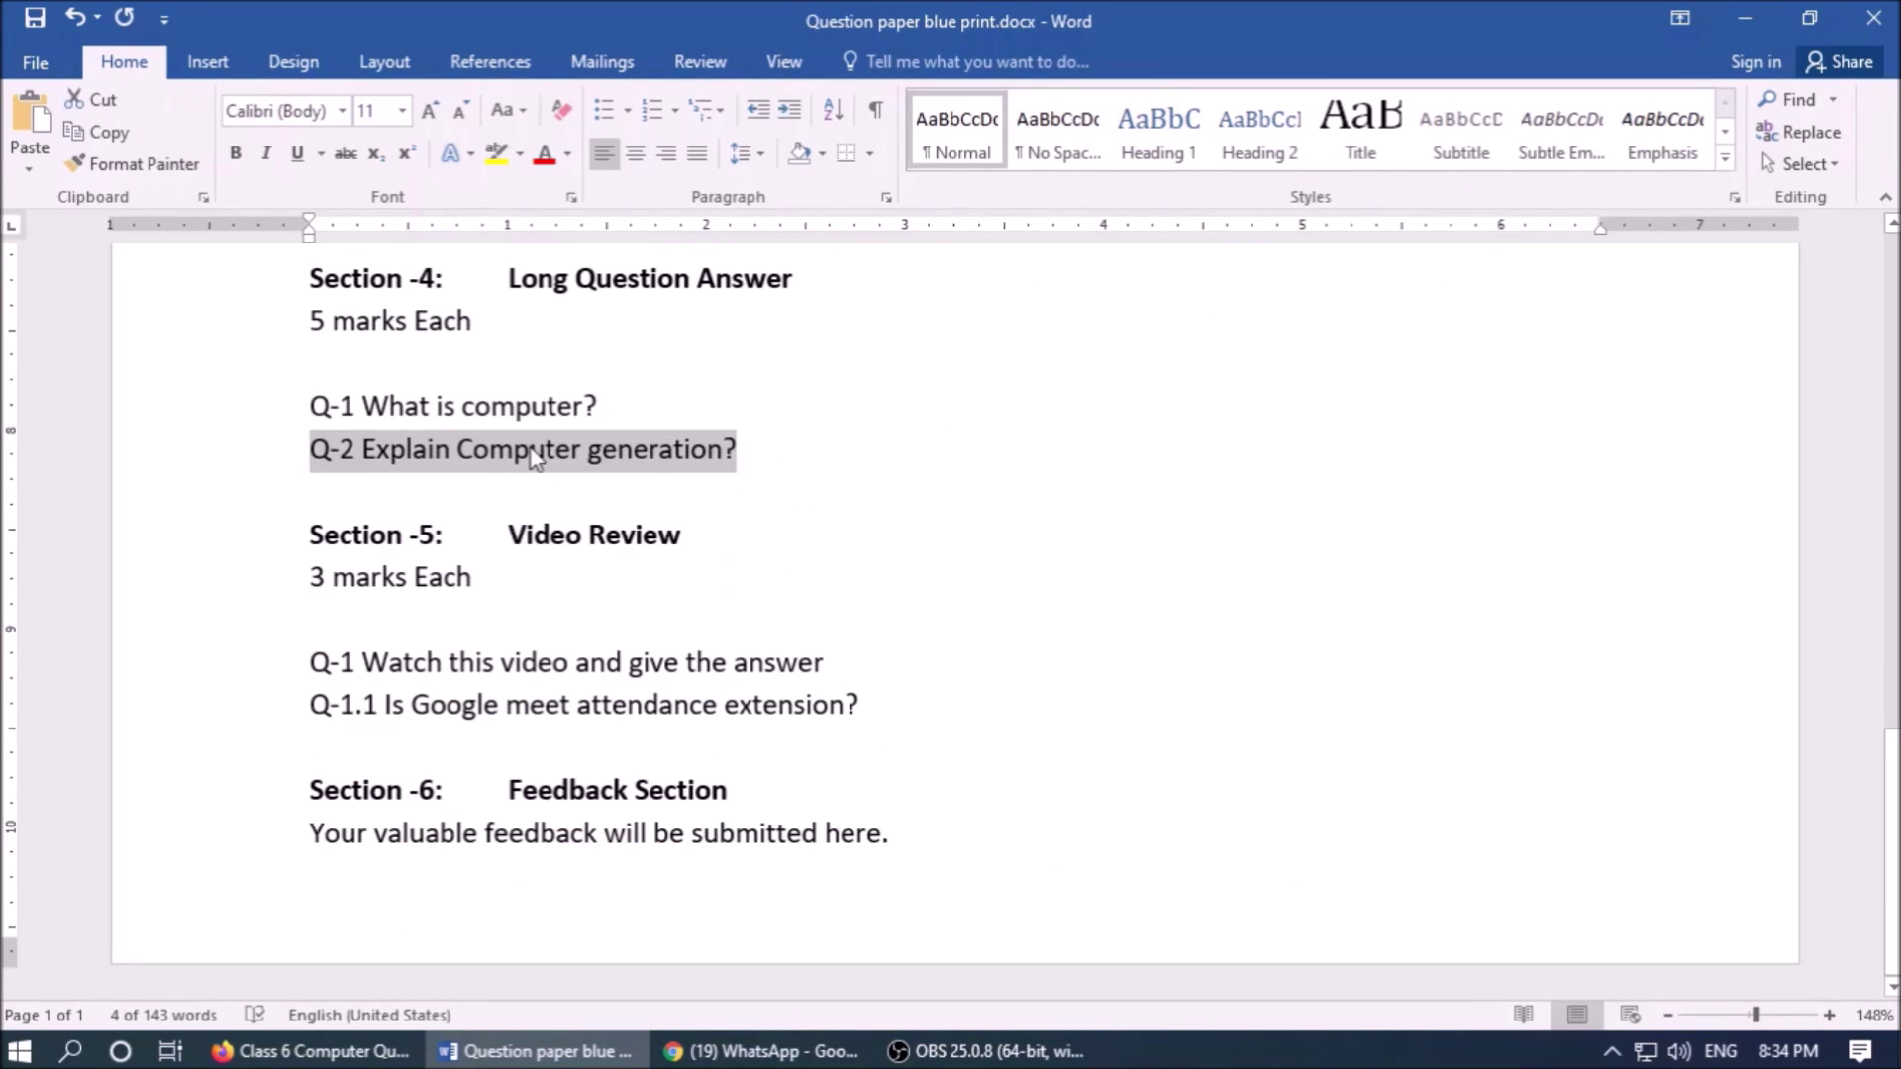
{"action": "key", "text": "ctrl+c"}
{"action": "left_click", "coordinate": [311, 1051]}
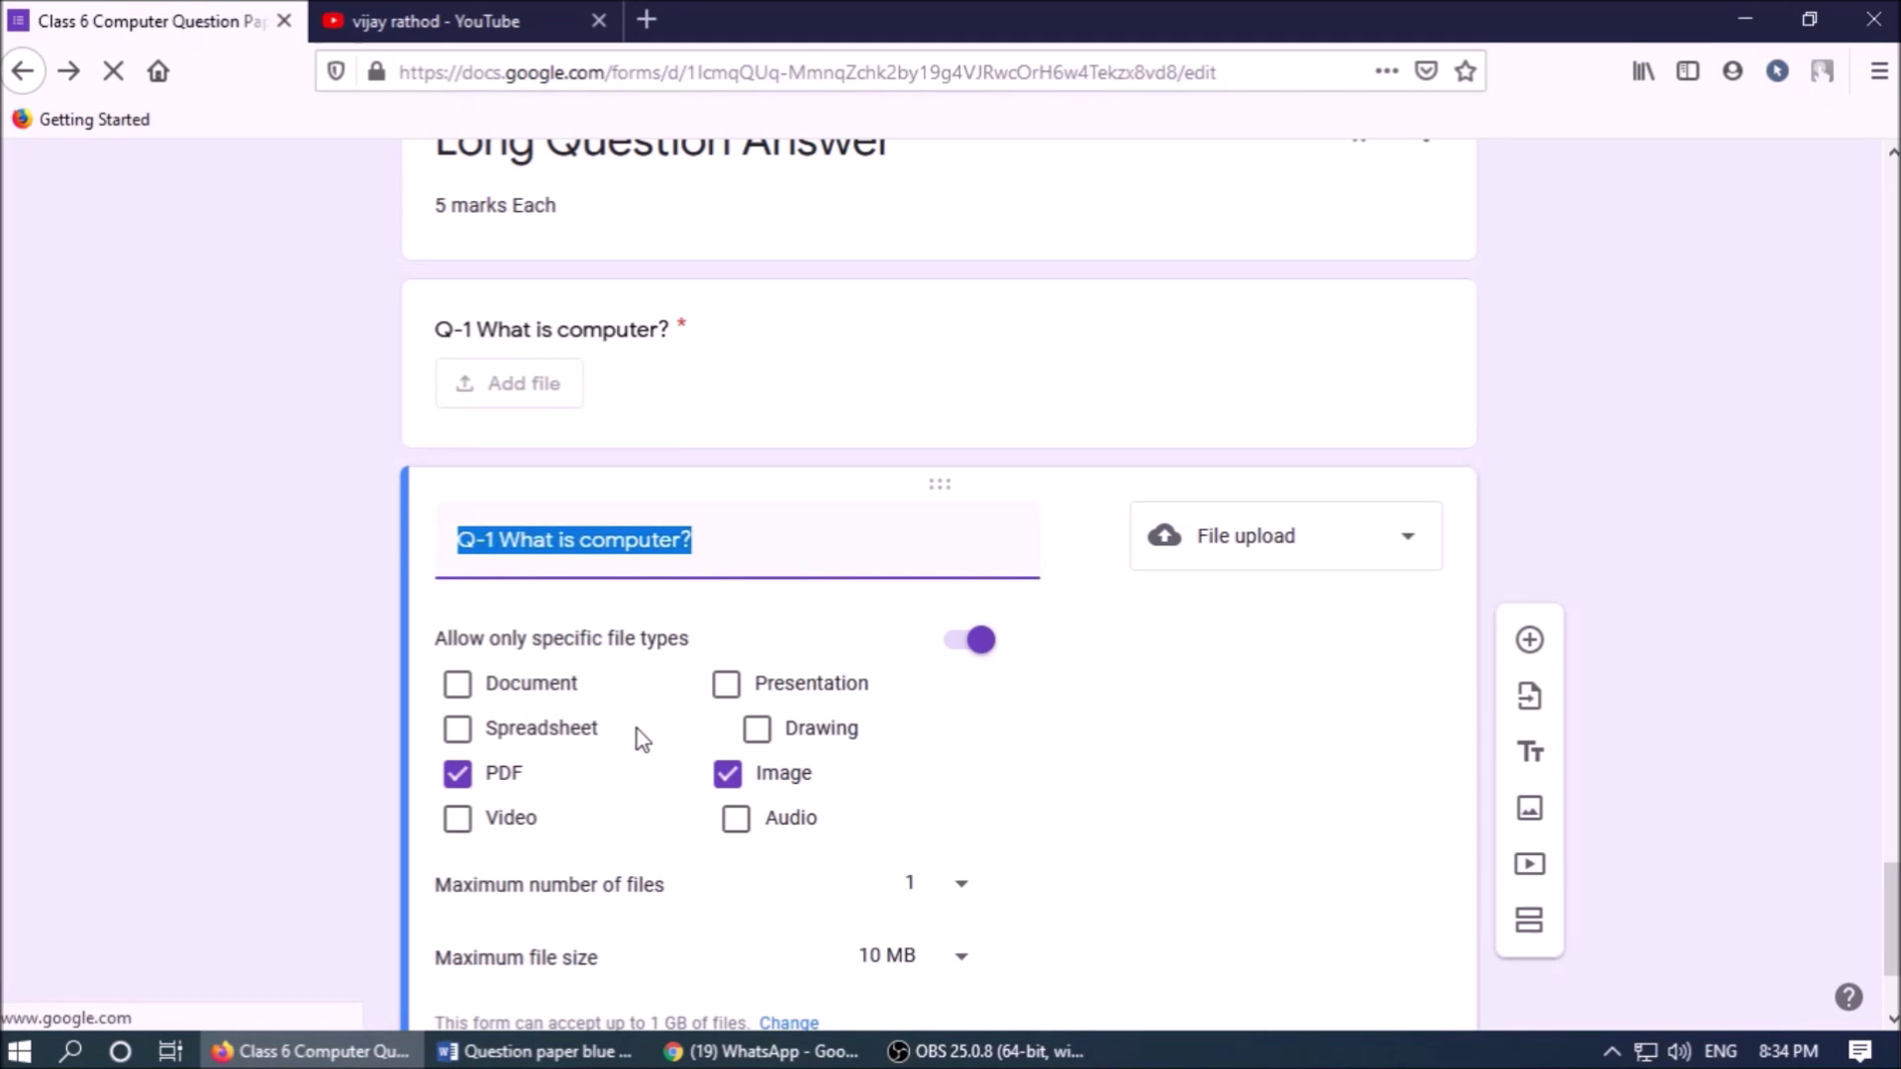
{"action": "key", "text": "ctrl+v"}
{"action": "scroll", "coordinate": [781, 828], "scroll_direction": "down", "scroll_amount": 2}
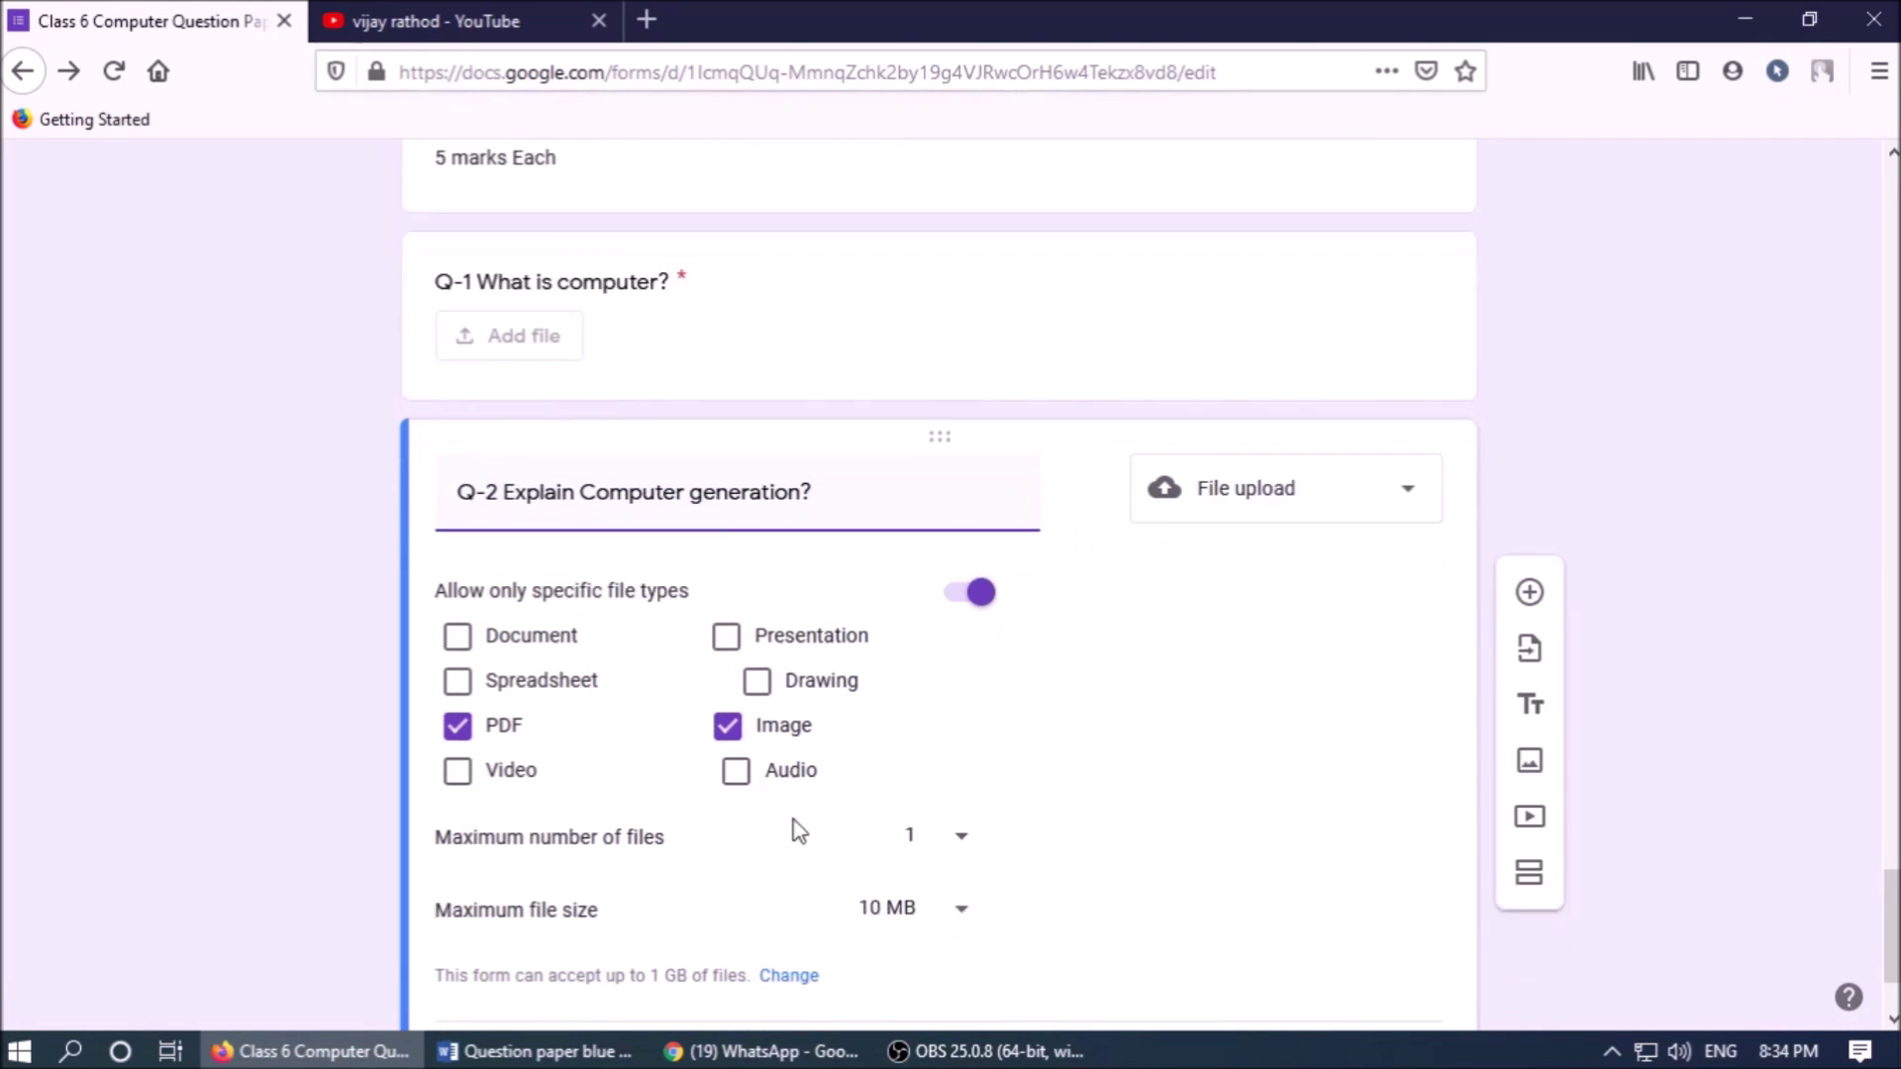
- Add a new section after Q-2 Explain Computer generation? and title it "Video Review" from the Word blueprint
{"action": "left_click", "coordinate": [1531, 704]}
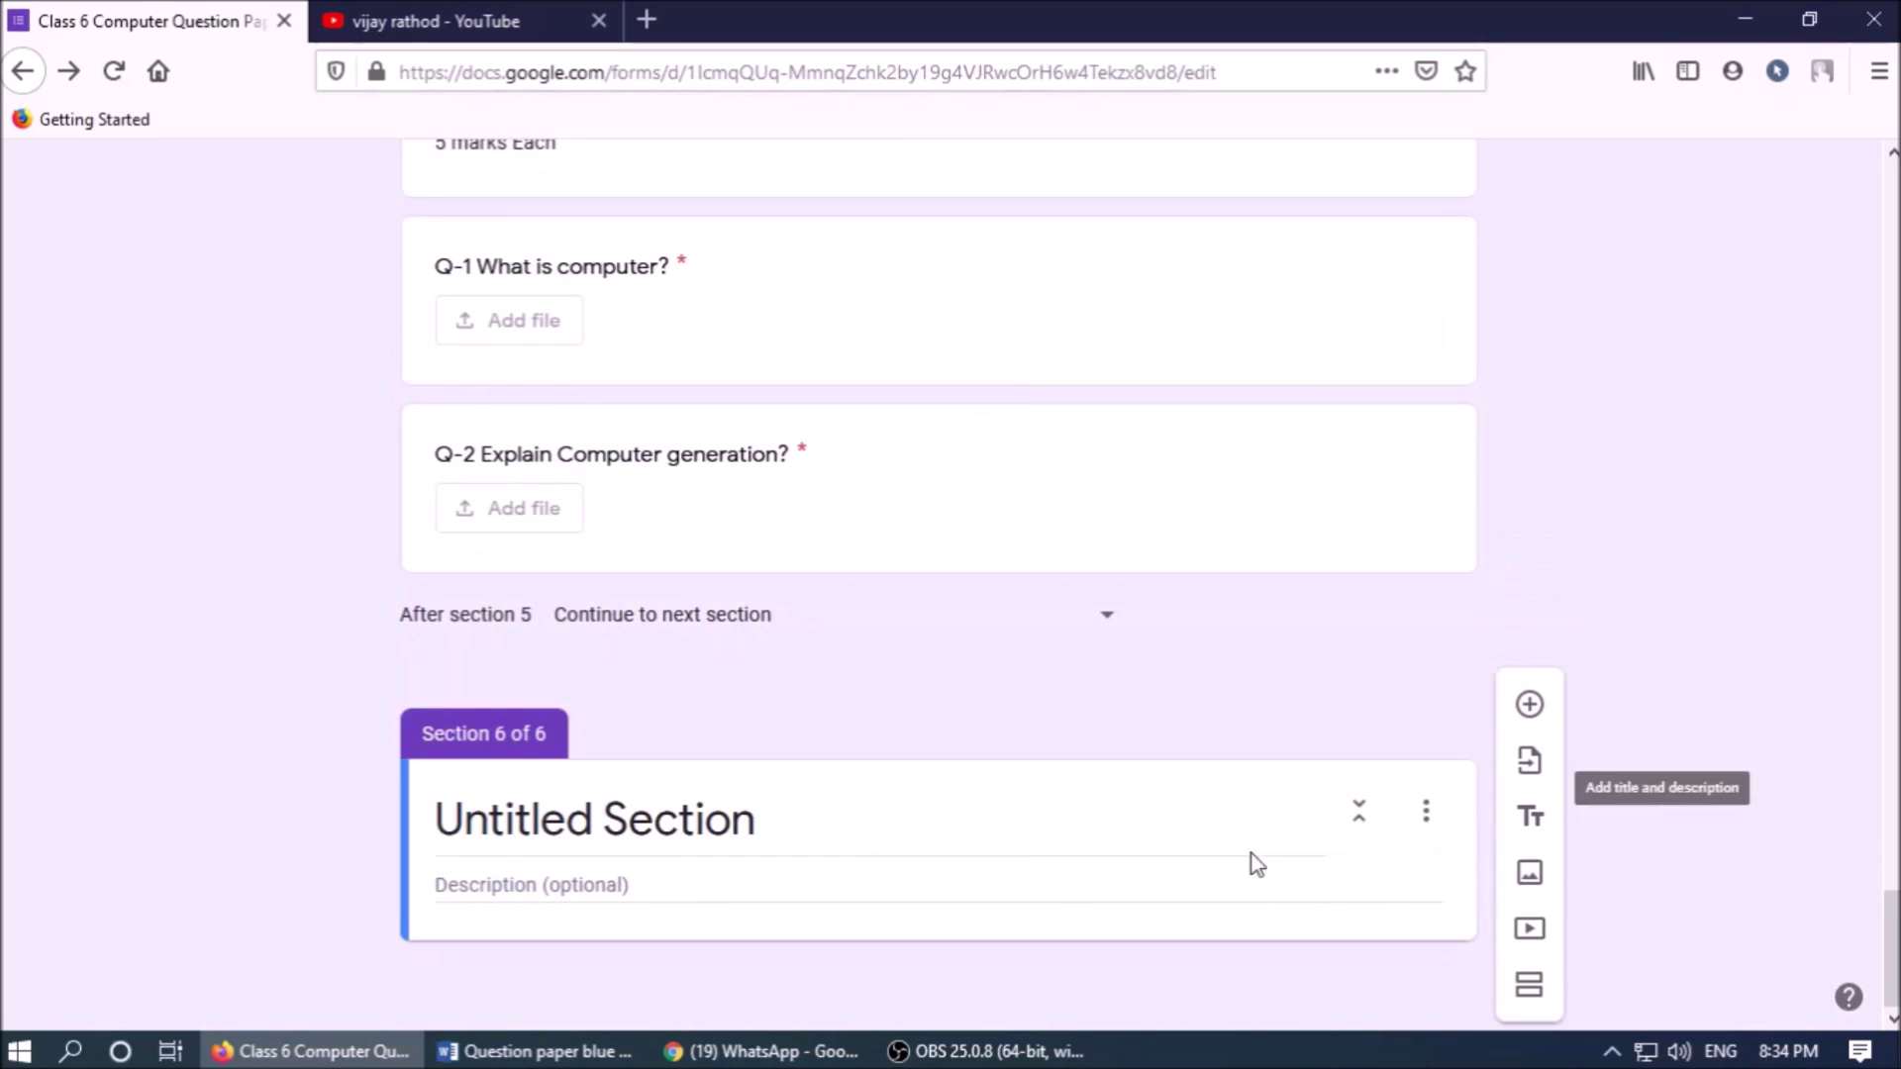
{"action": "left_click", "coordinate": [534, 1052]}
{"action": "left_click", "coordinate": [536, 546]}
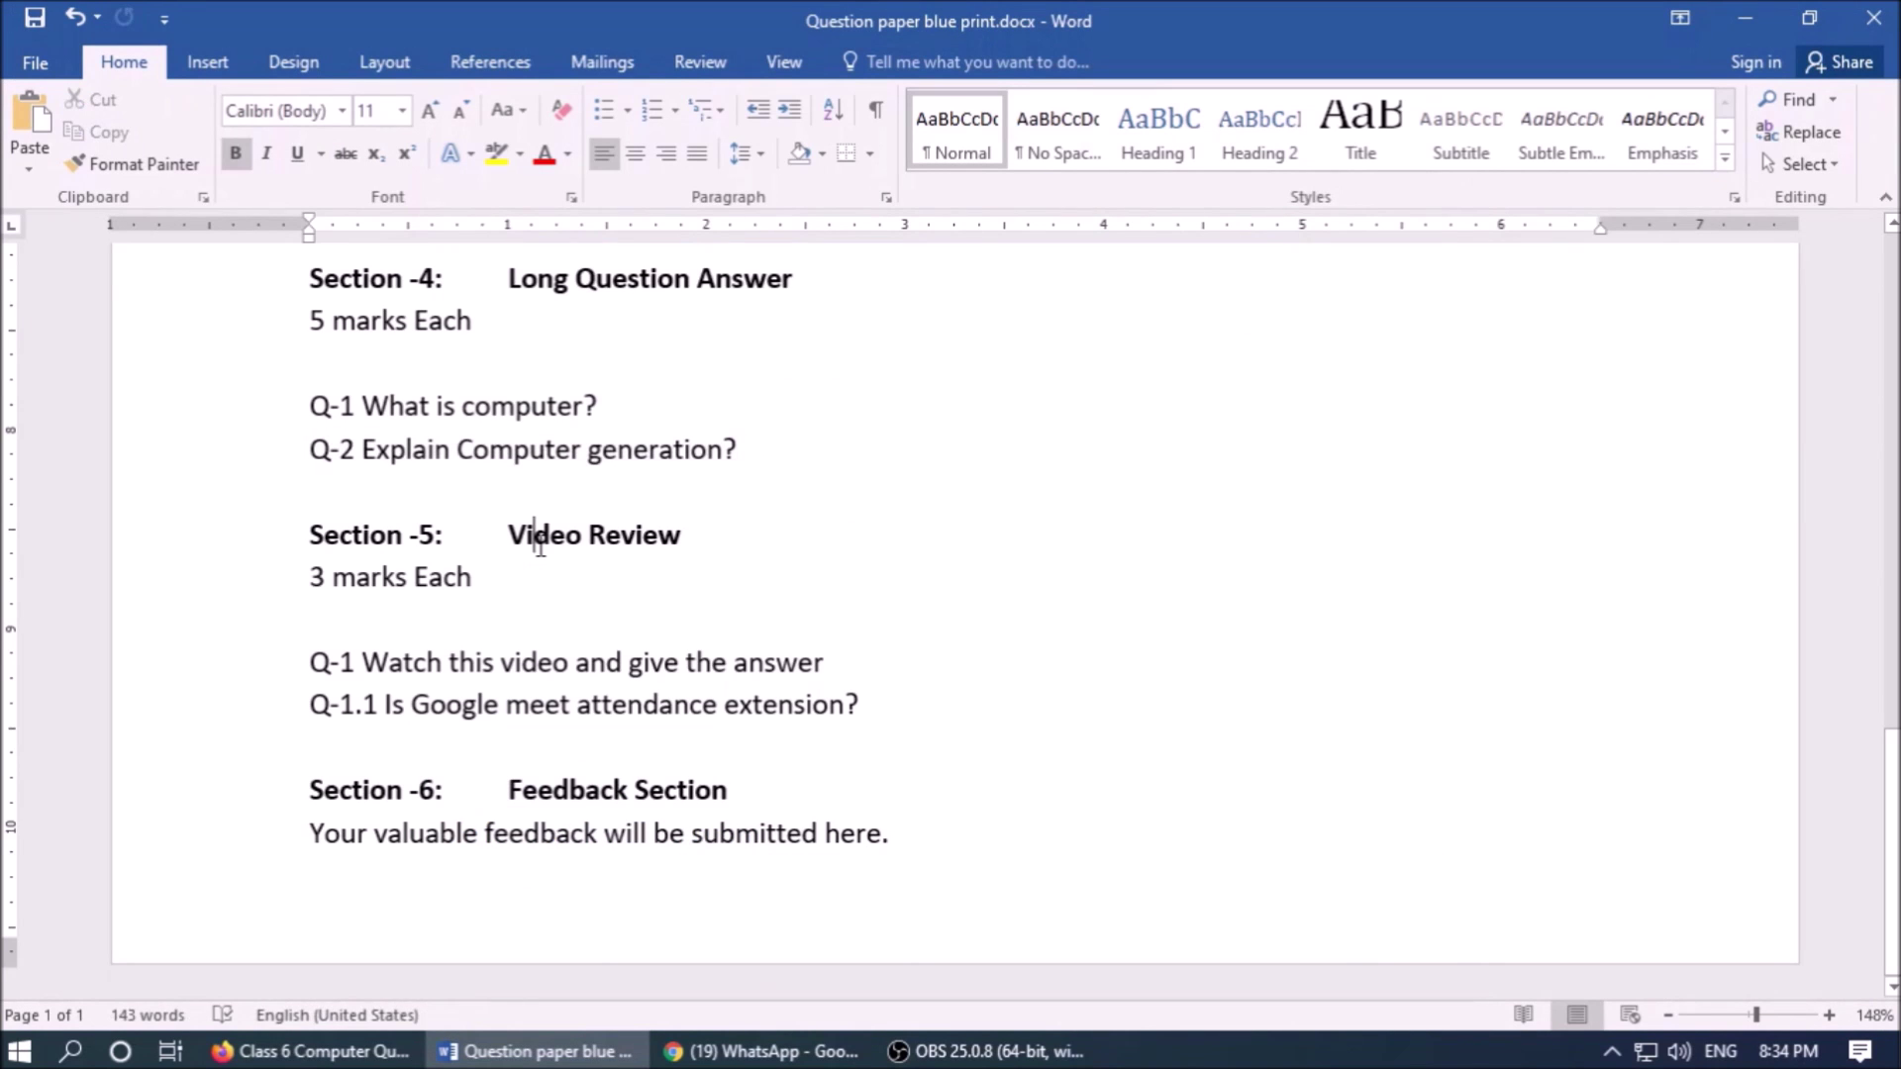
{"action": "key", "text": "End"}
{"action": "key", "text": "ctrl+shift+Left"}
{"action": "key", "text": "ctrl+shift+Left"}
{"action": "key", "text": "ctrl+c"}
{"action": "left_click", "coordinate": [317, 1052]}
{"action": "left_click", "coordinate": [690, 813]}
{"action": "key", "text": "ctrl+v"}
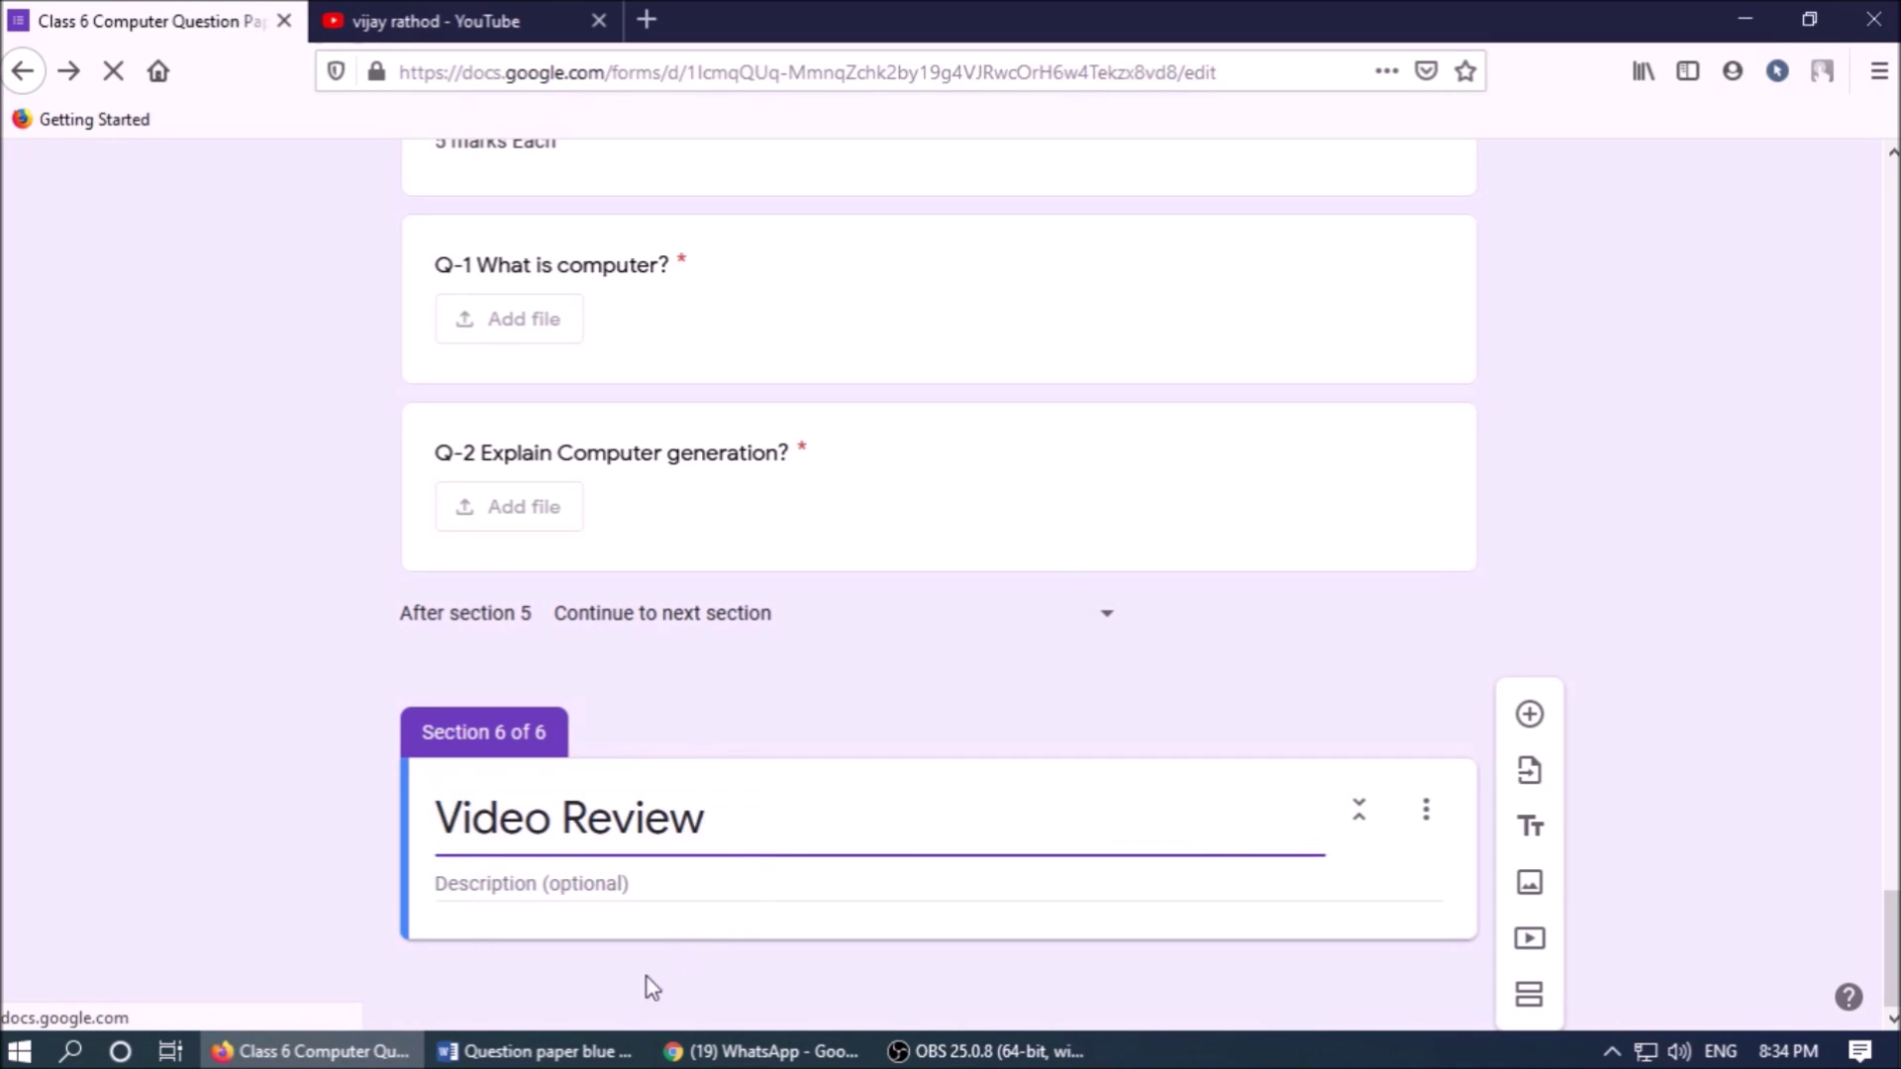
- Copy "3 marks Each" from the Word blueprint into the description of the Video Review section
{"action": "left_click", "coordinate": [535, 1052]}
{"action": "left_click", "coordinate": [471, 593]}
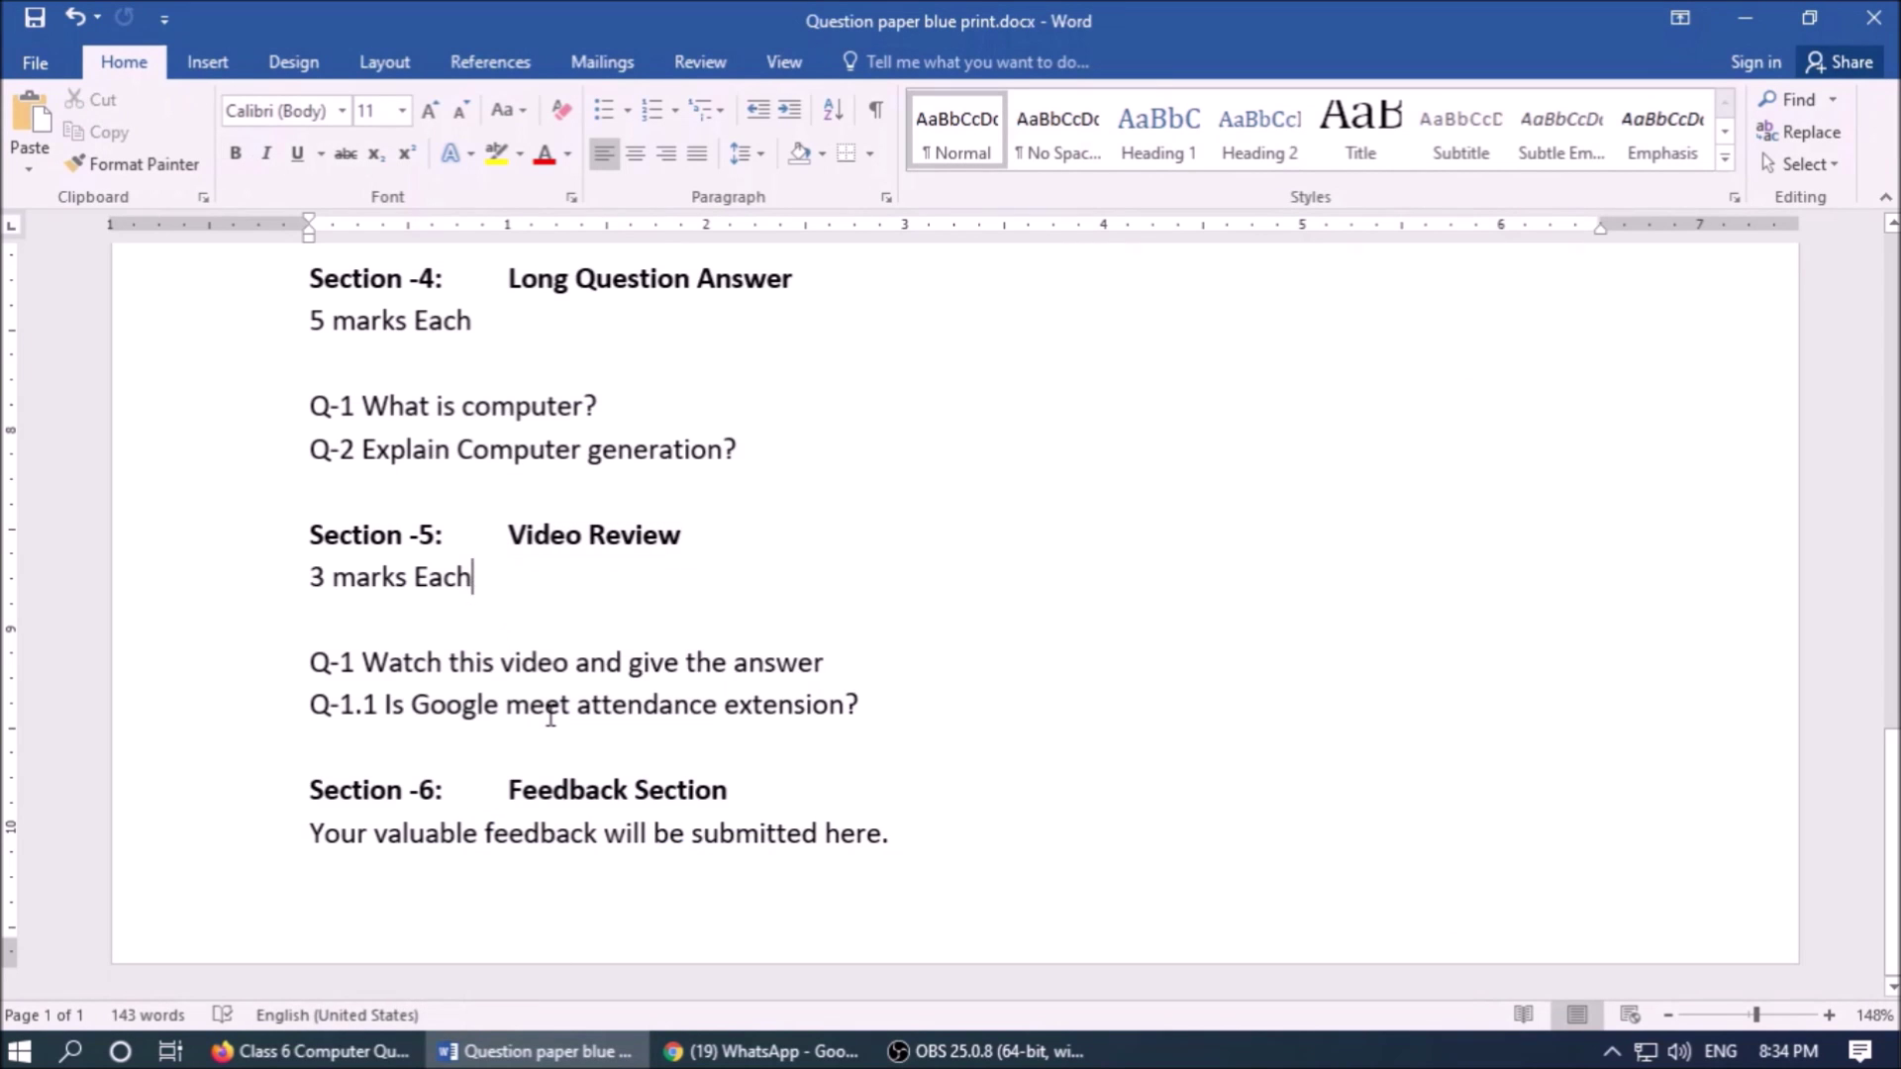
{"action": "key", "text": "shift+Home"}
{"action": "key", "text": "ctrl+c"}
{"action": "left_click", "coordinate": [317, 1051]}
{"action": "left_click", "coordinate": [698, 904]}
{"action": "key", "text": "ctrl+v"}
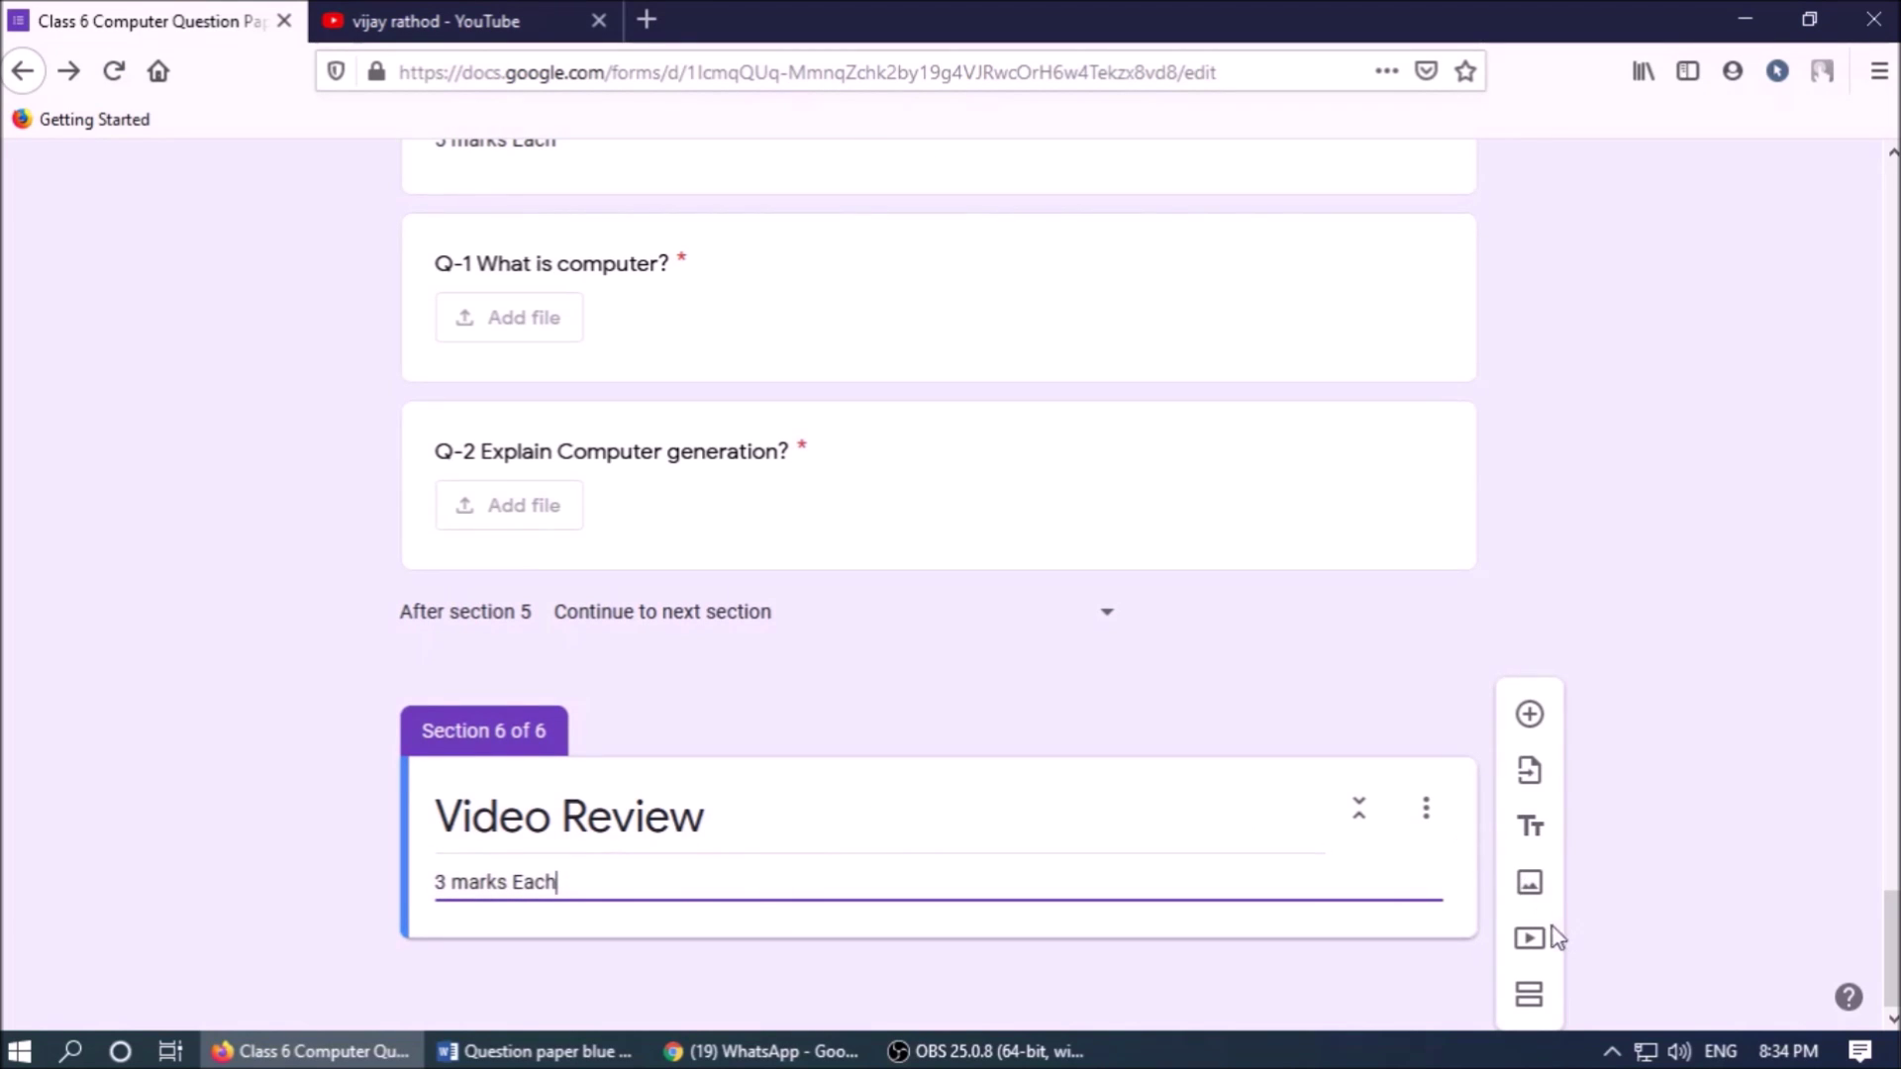
- Start adding a video to the Video Review section and copy the URL of "CCT Practice test by NSF Student Login" from the YouTube channel
{"action": "left_click", "coordinate": [1531, 941]}
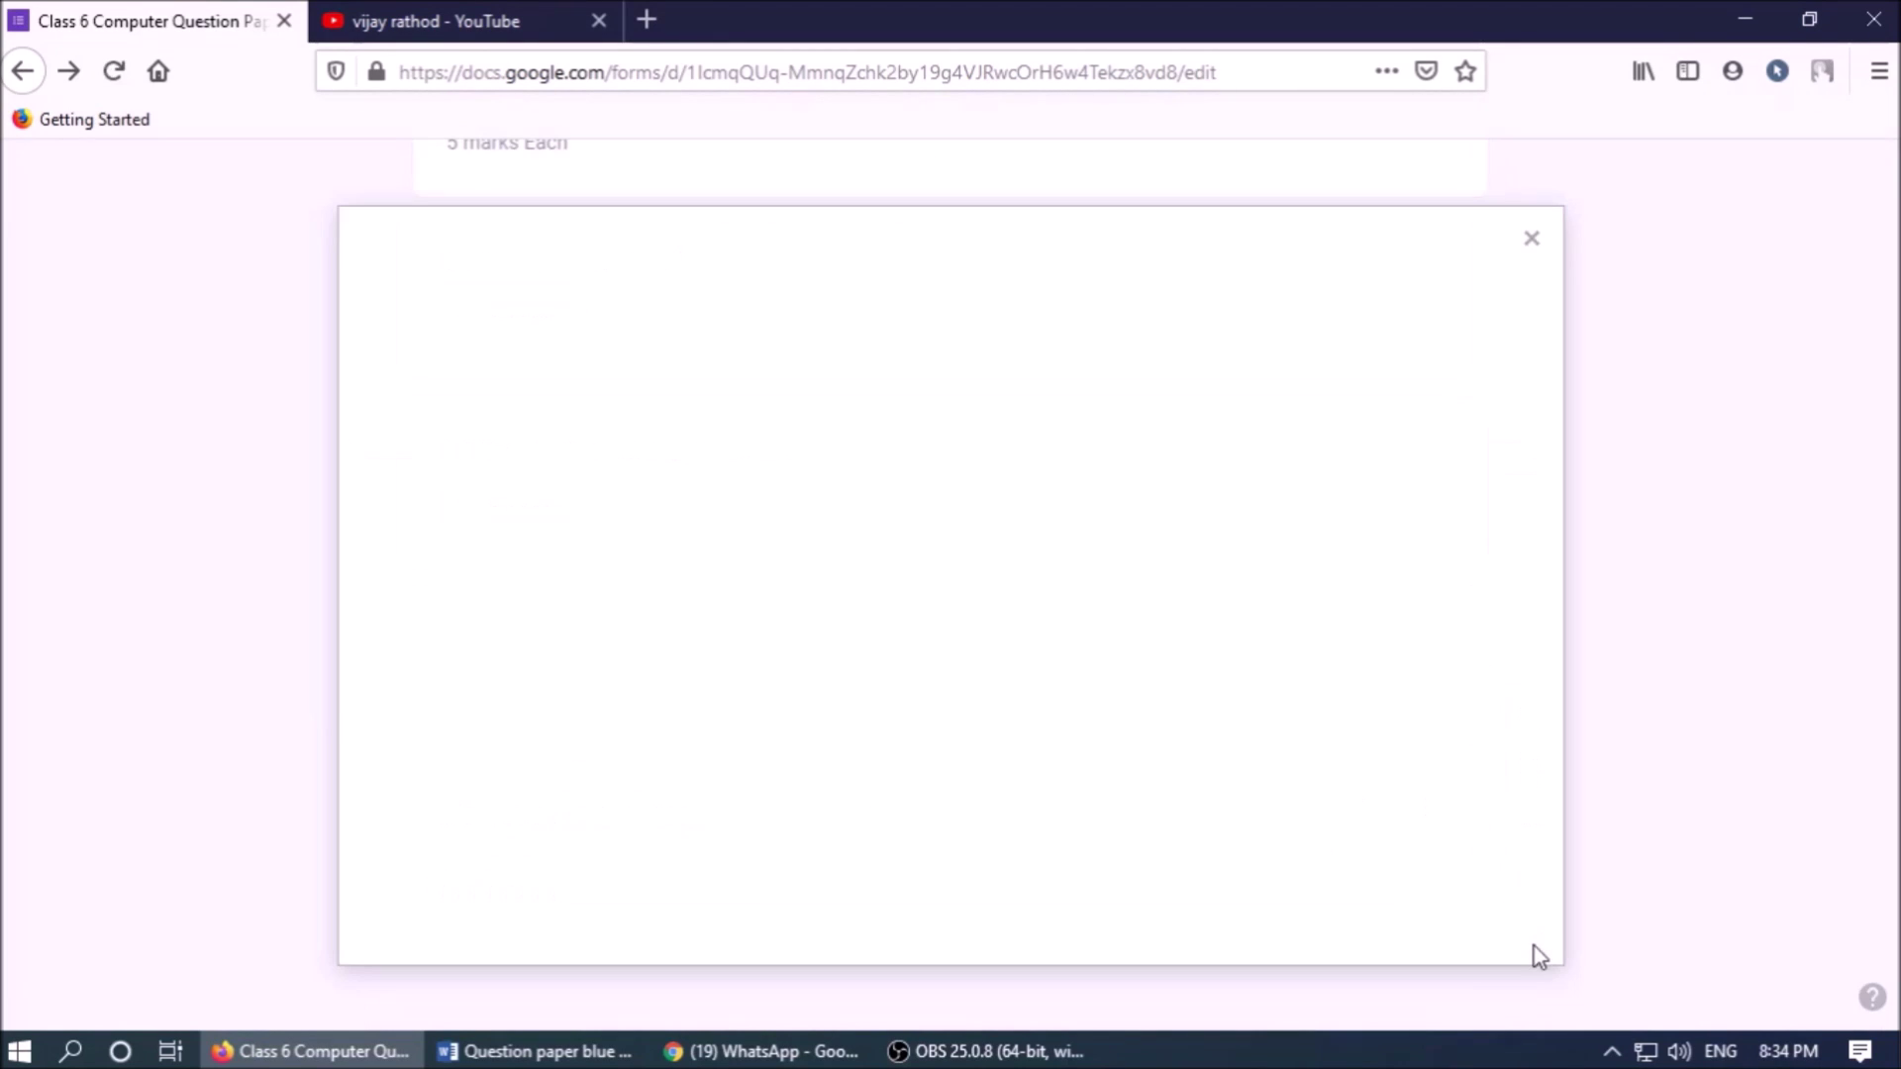
{"action": "left_click", "coordinate": [436, 19]}
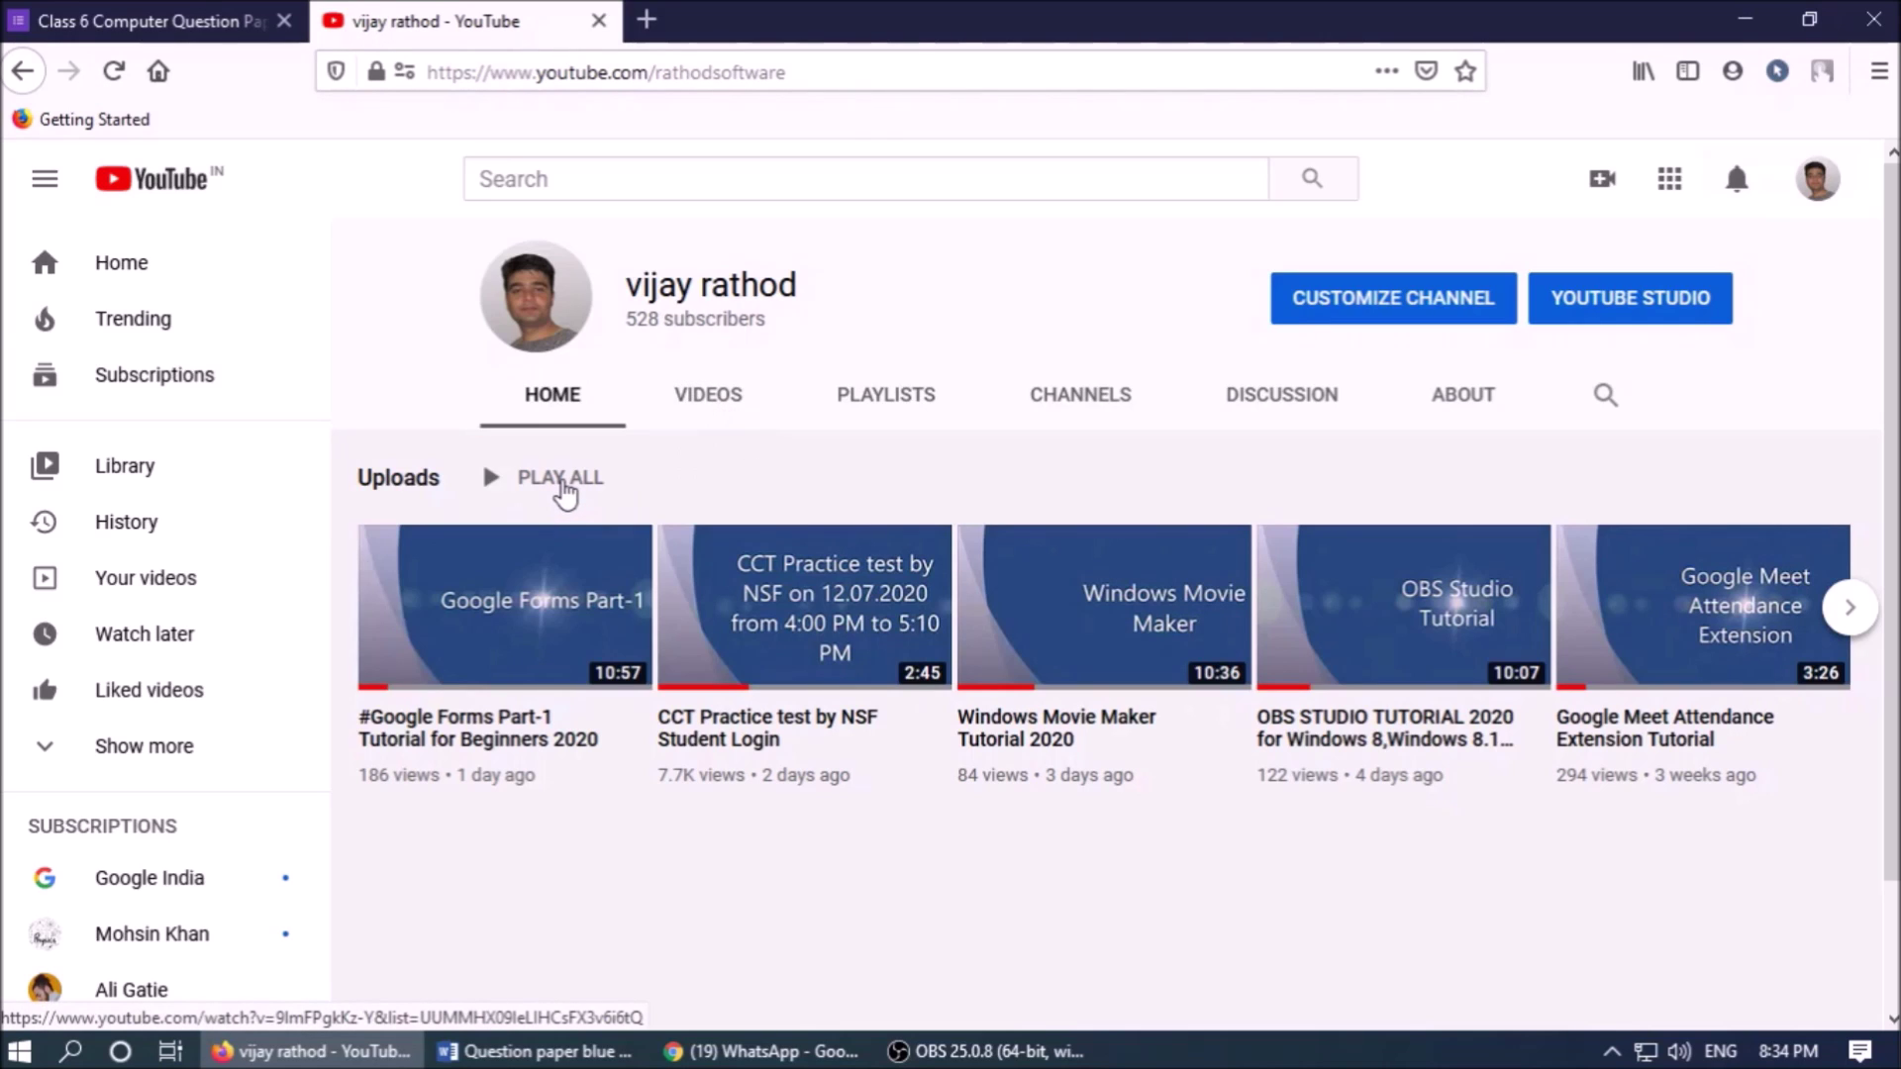
{"action": "left_click", "coordinate": [560, 480]}
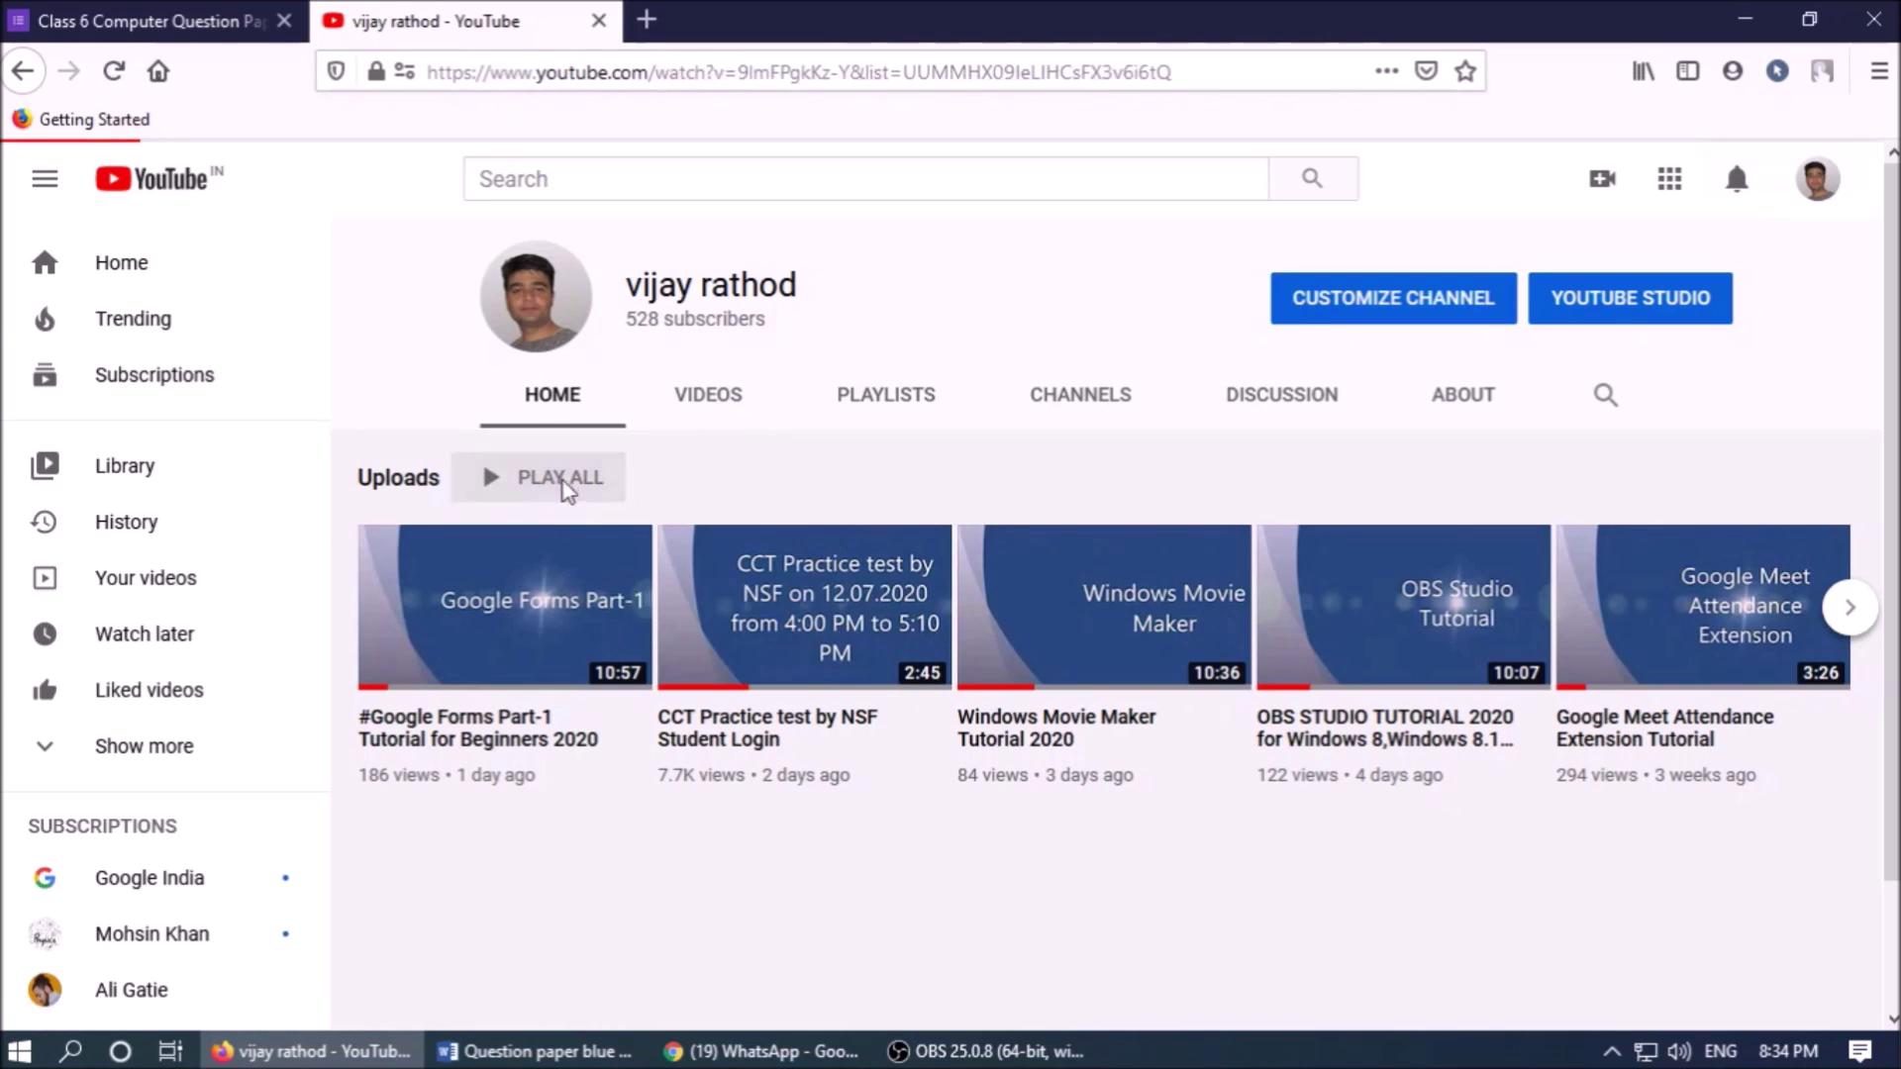
{"action": "left_click", "coordinate": [14, 71]}
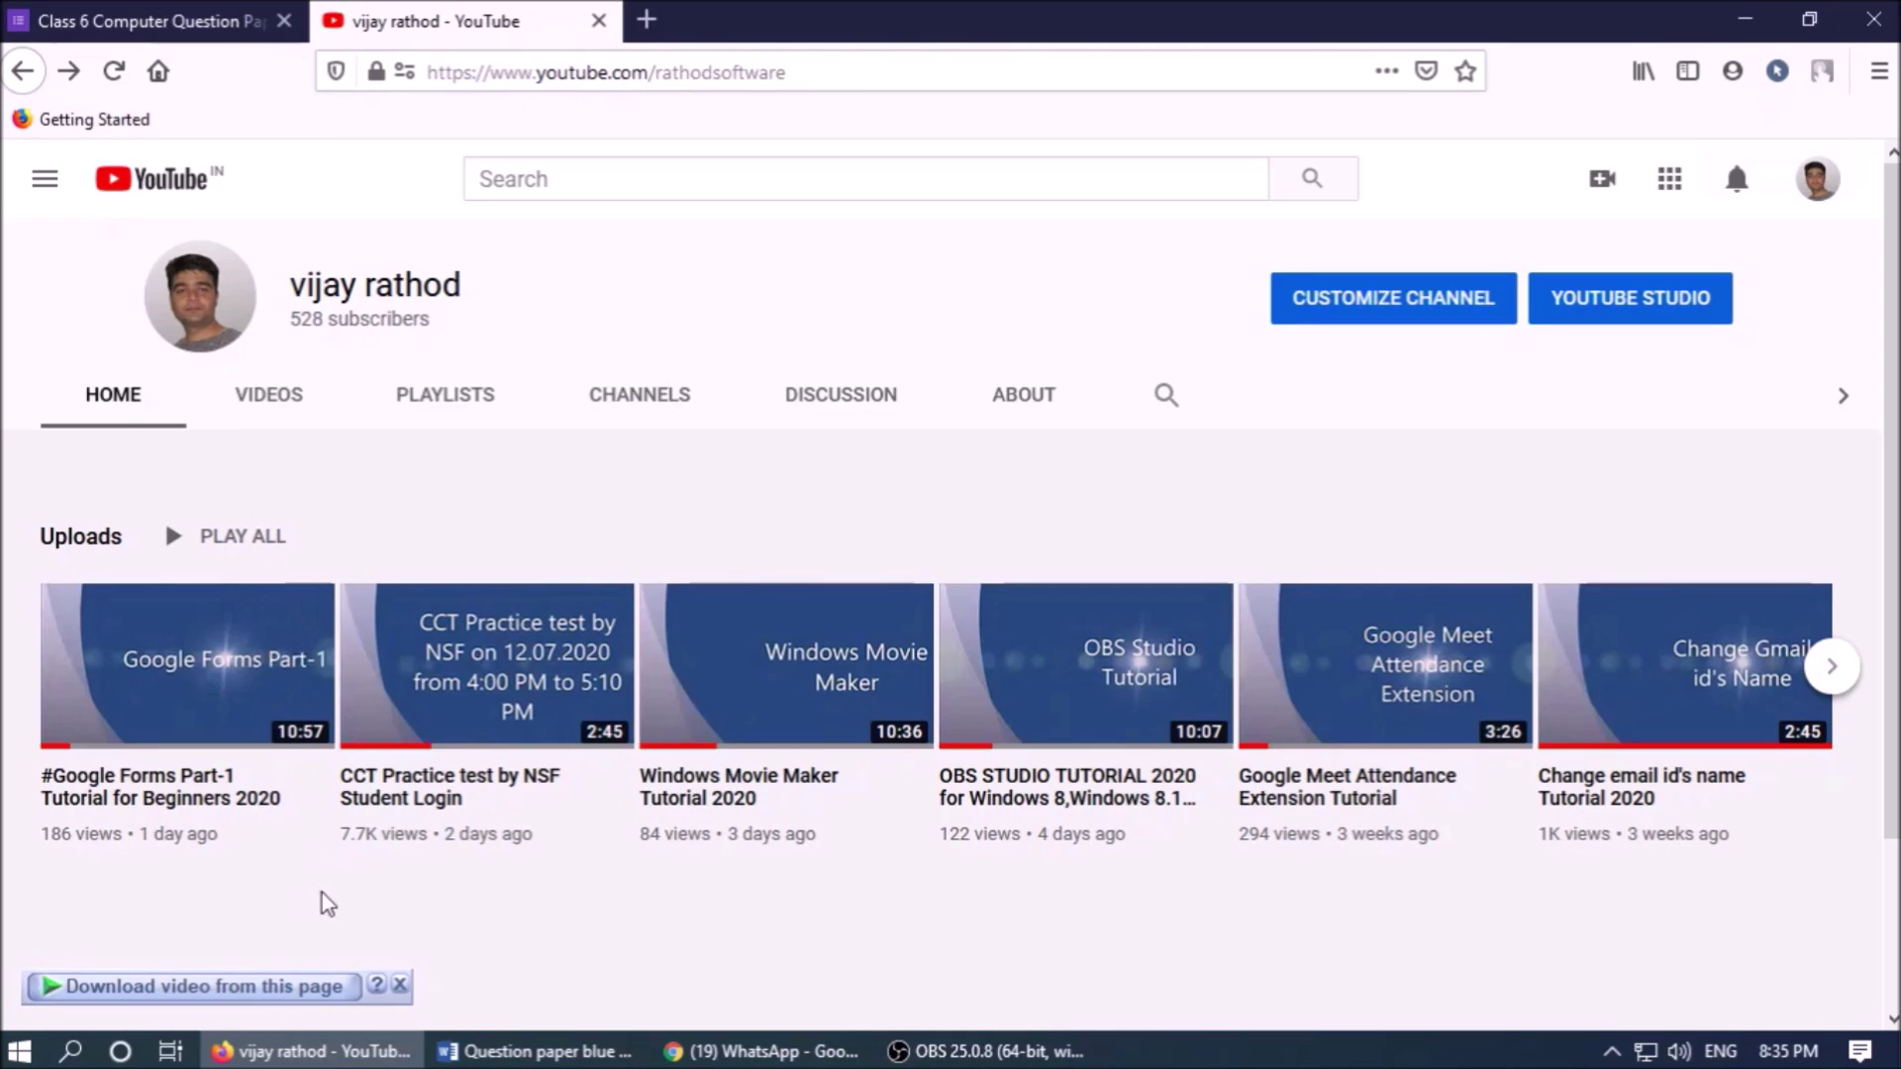
{"action": "scroll", "coordinate": [420, 828], "scroll_direction": "down", "scroll_amount": 2}
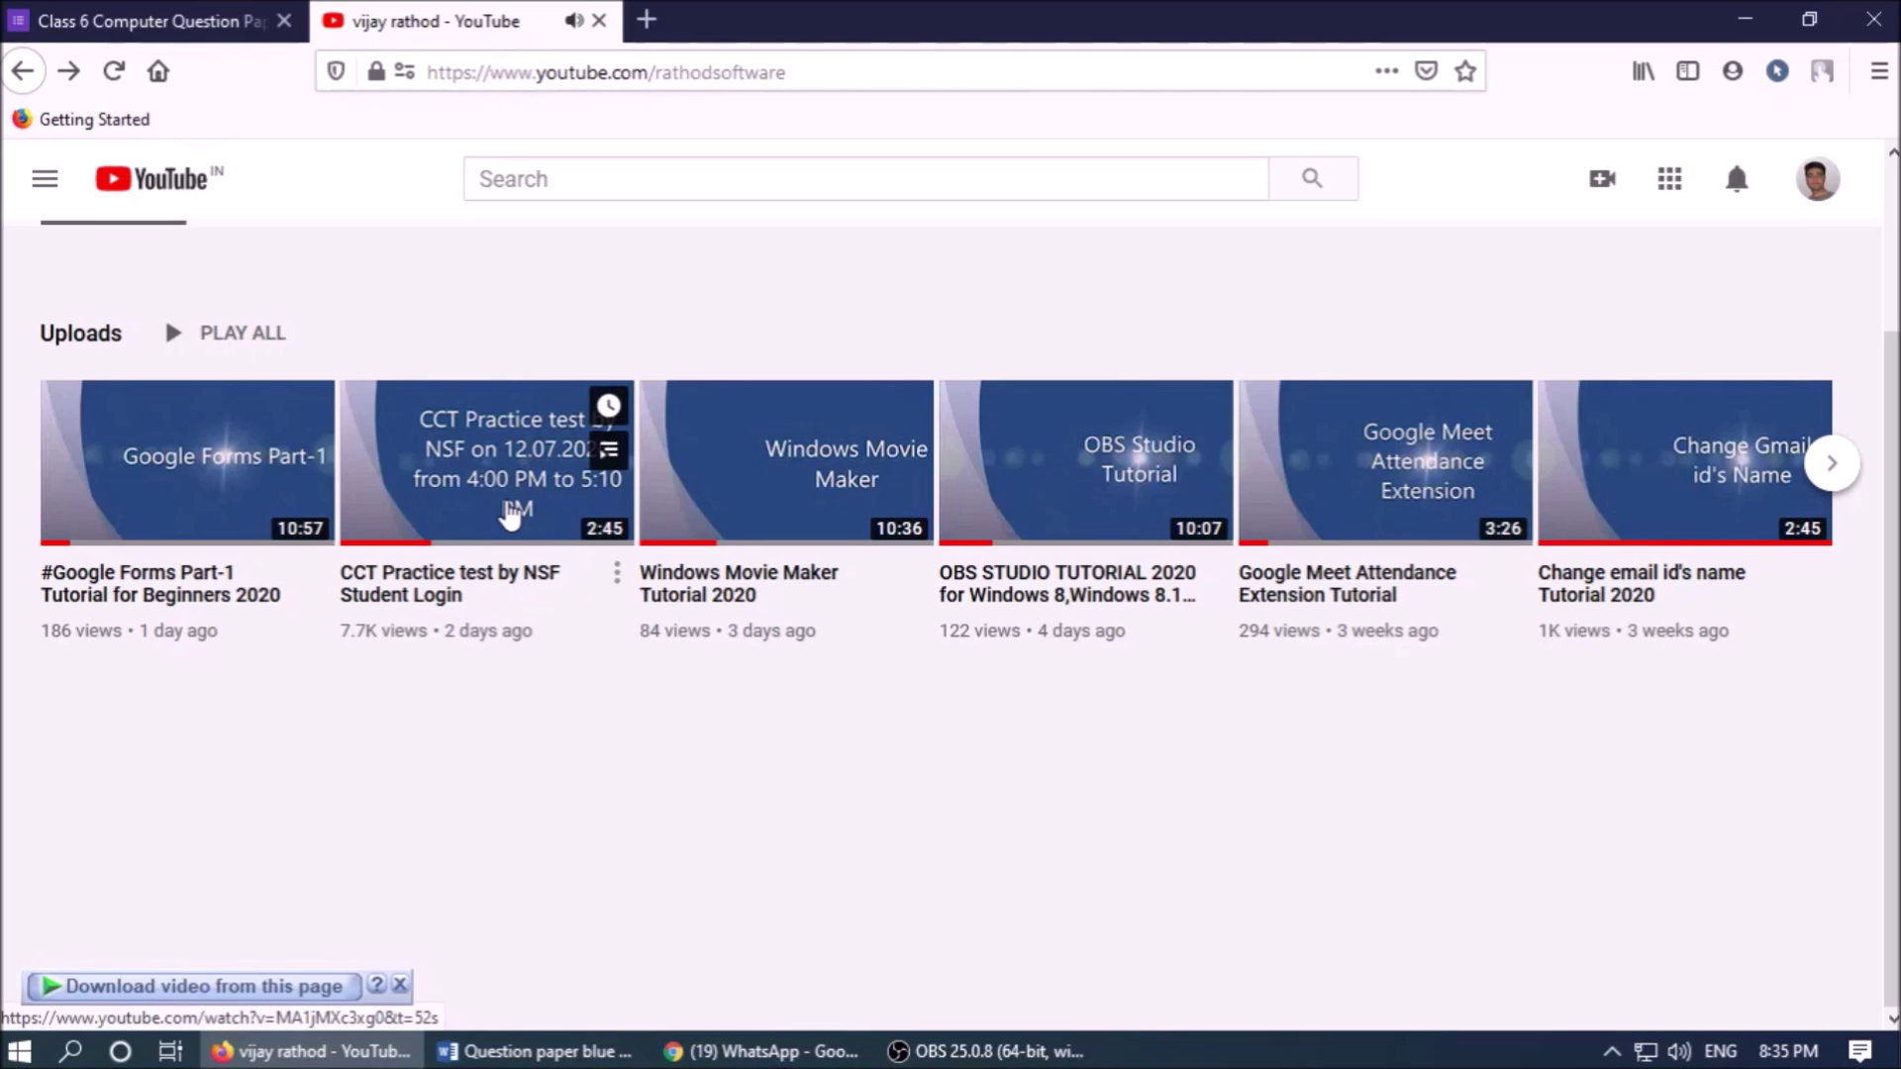
{"action": "left_click", "coordinate": [511, 514]}
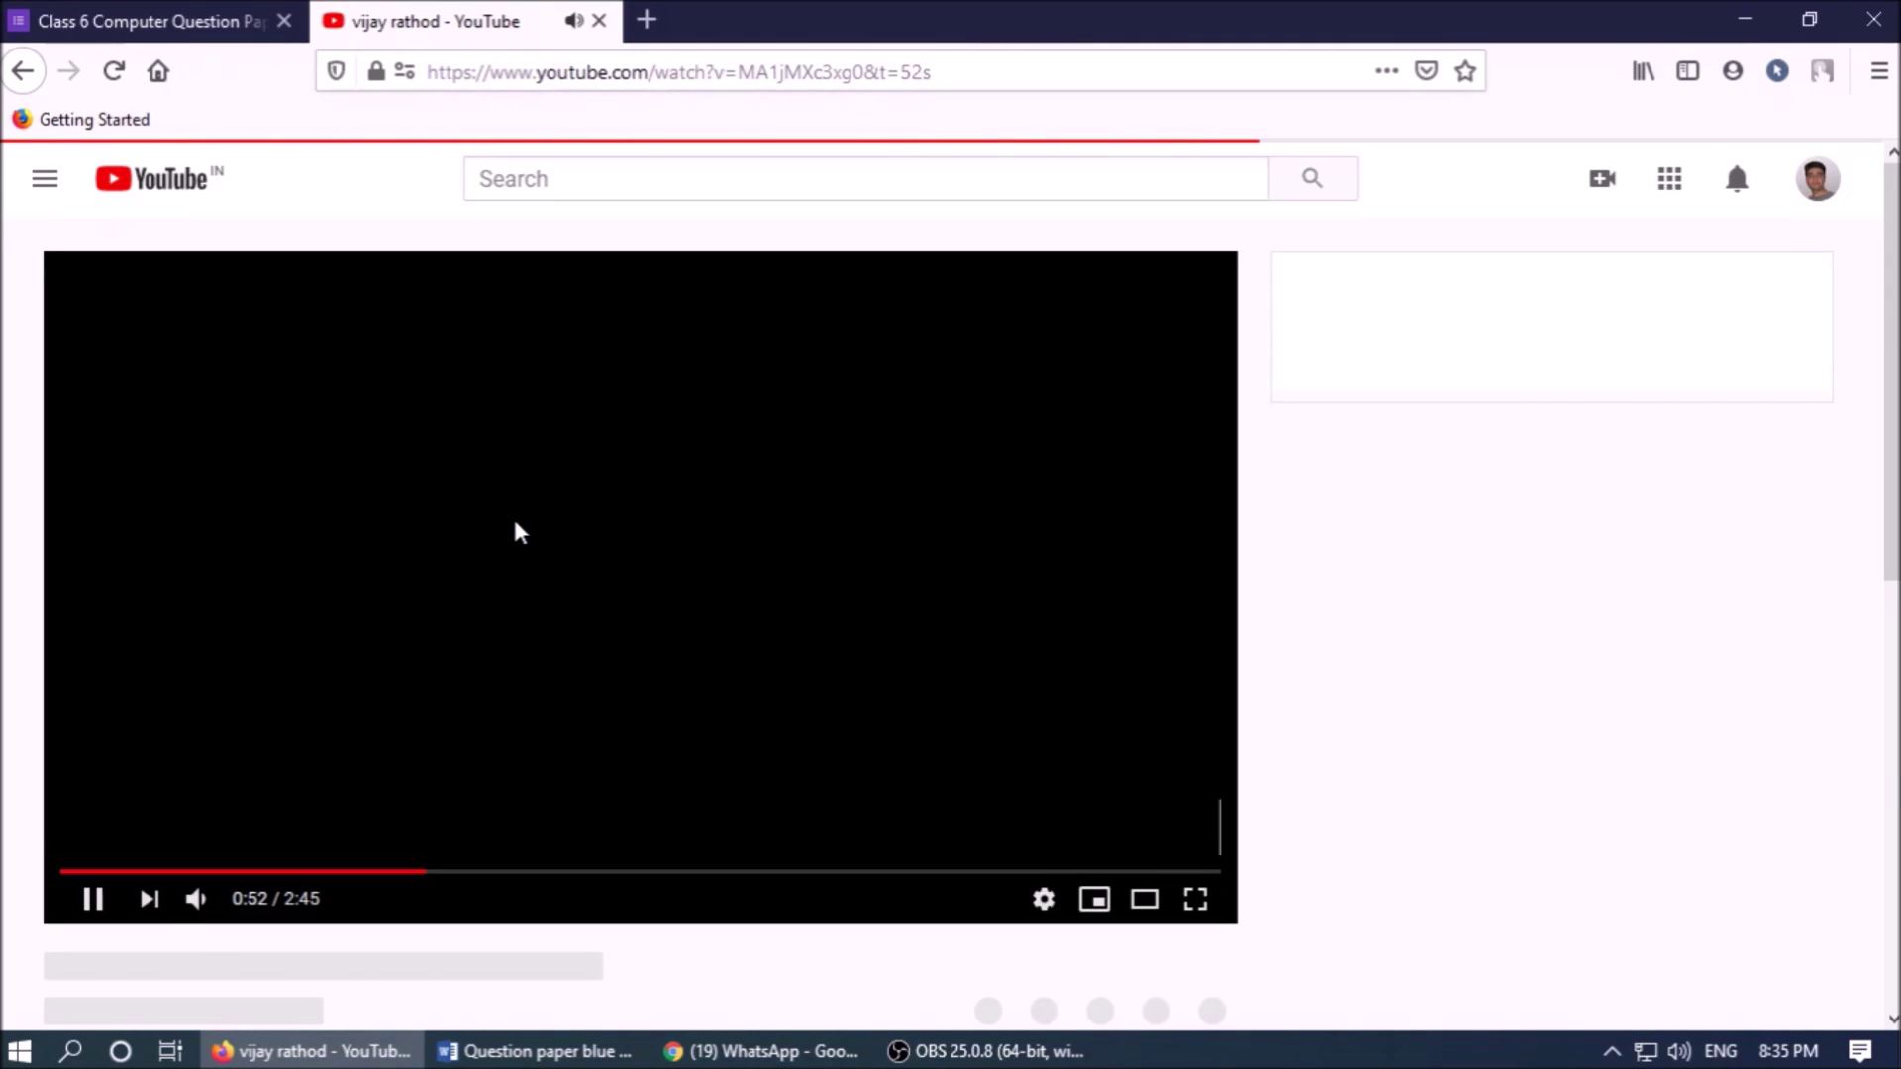
{"action": "left_click", "coordinate": [929, 71]}
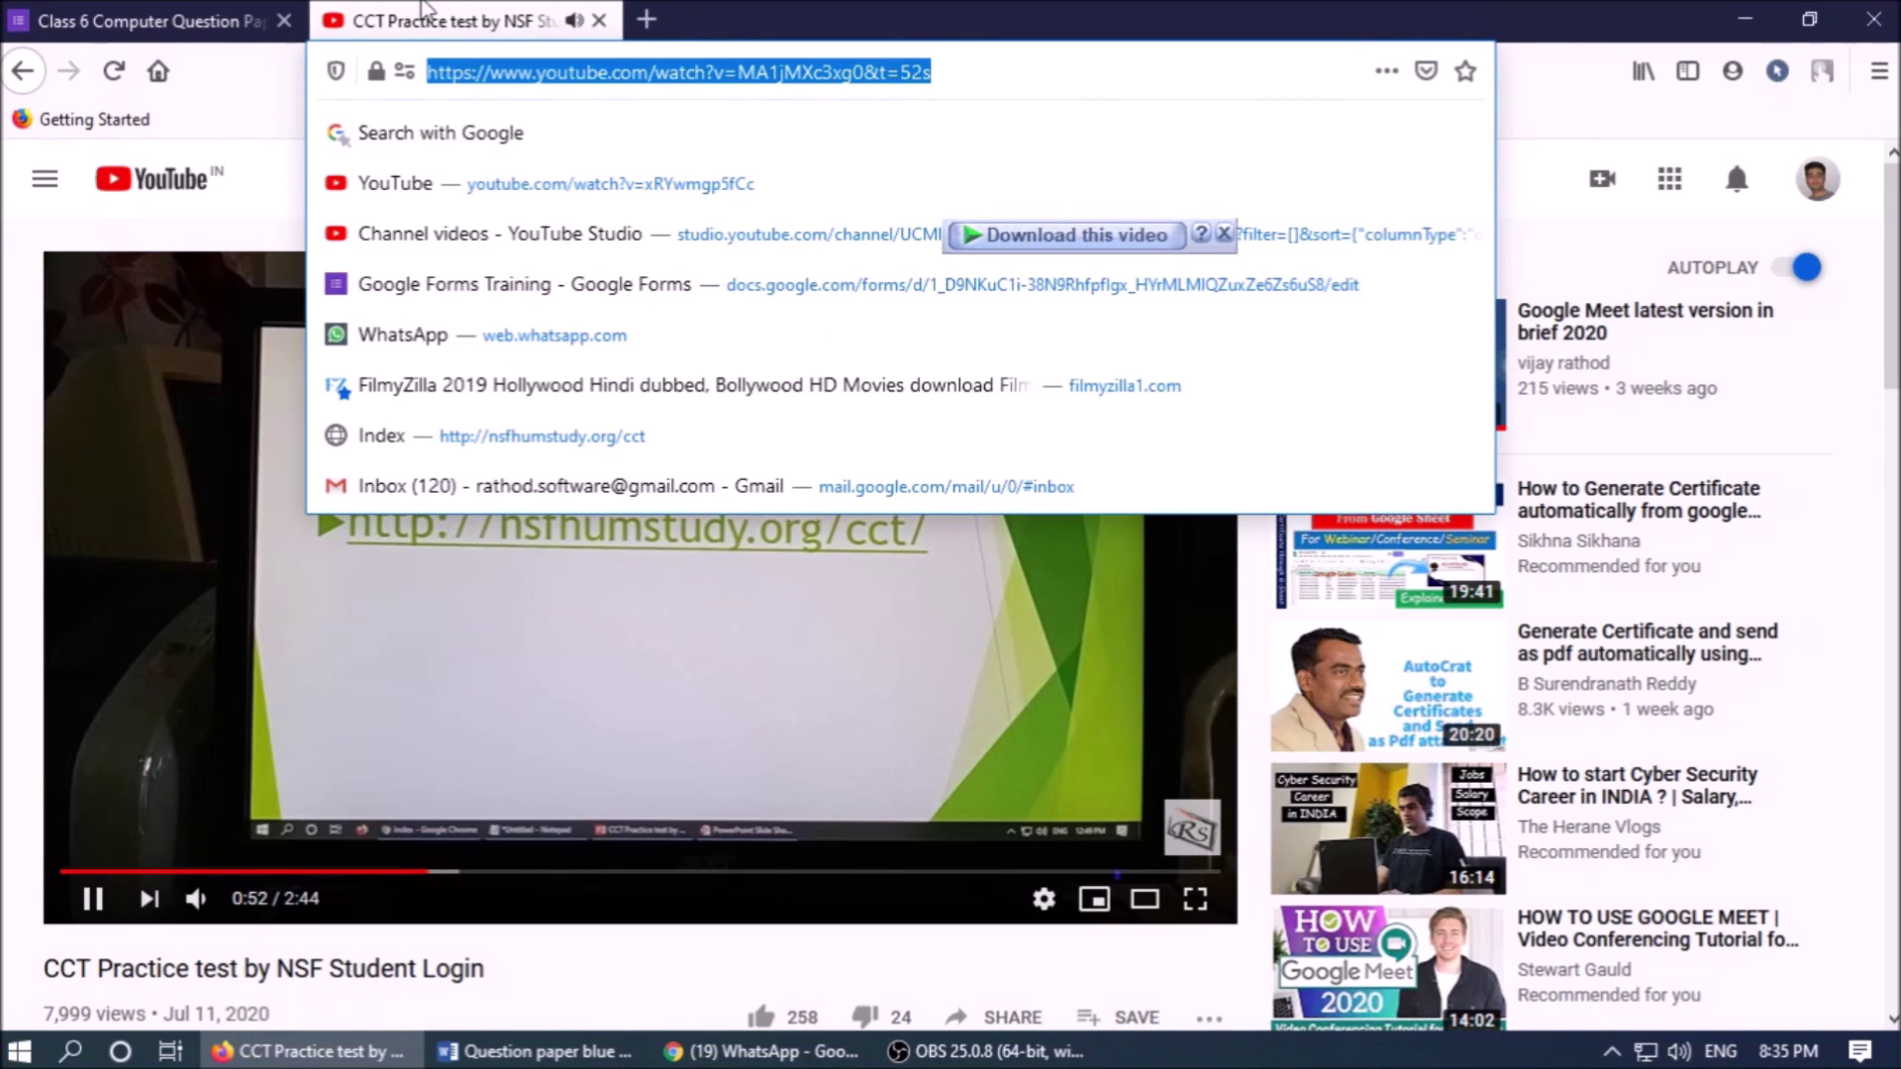
{"action": "left_click", "coordinate": [599, 19]}
- Search for the video with the copied YouTube URL and select the "CCT Practice test by NSF Student Login" result
{"action": "left_click", "coordinate": [598, 396]}
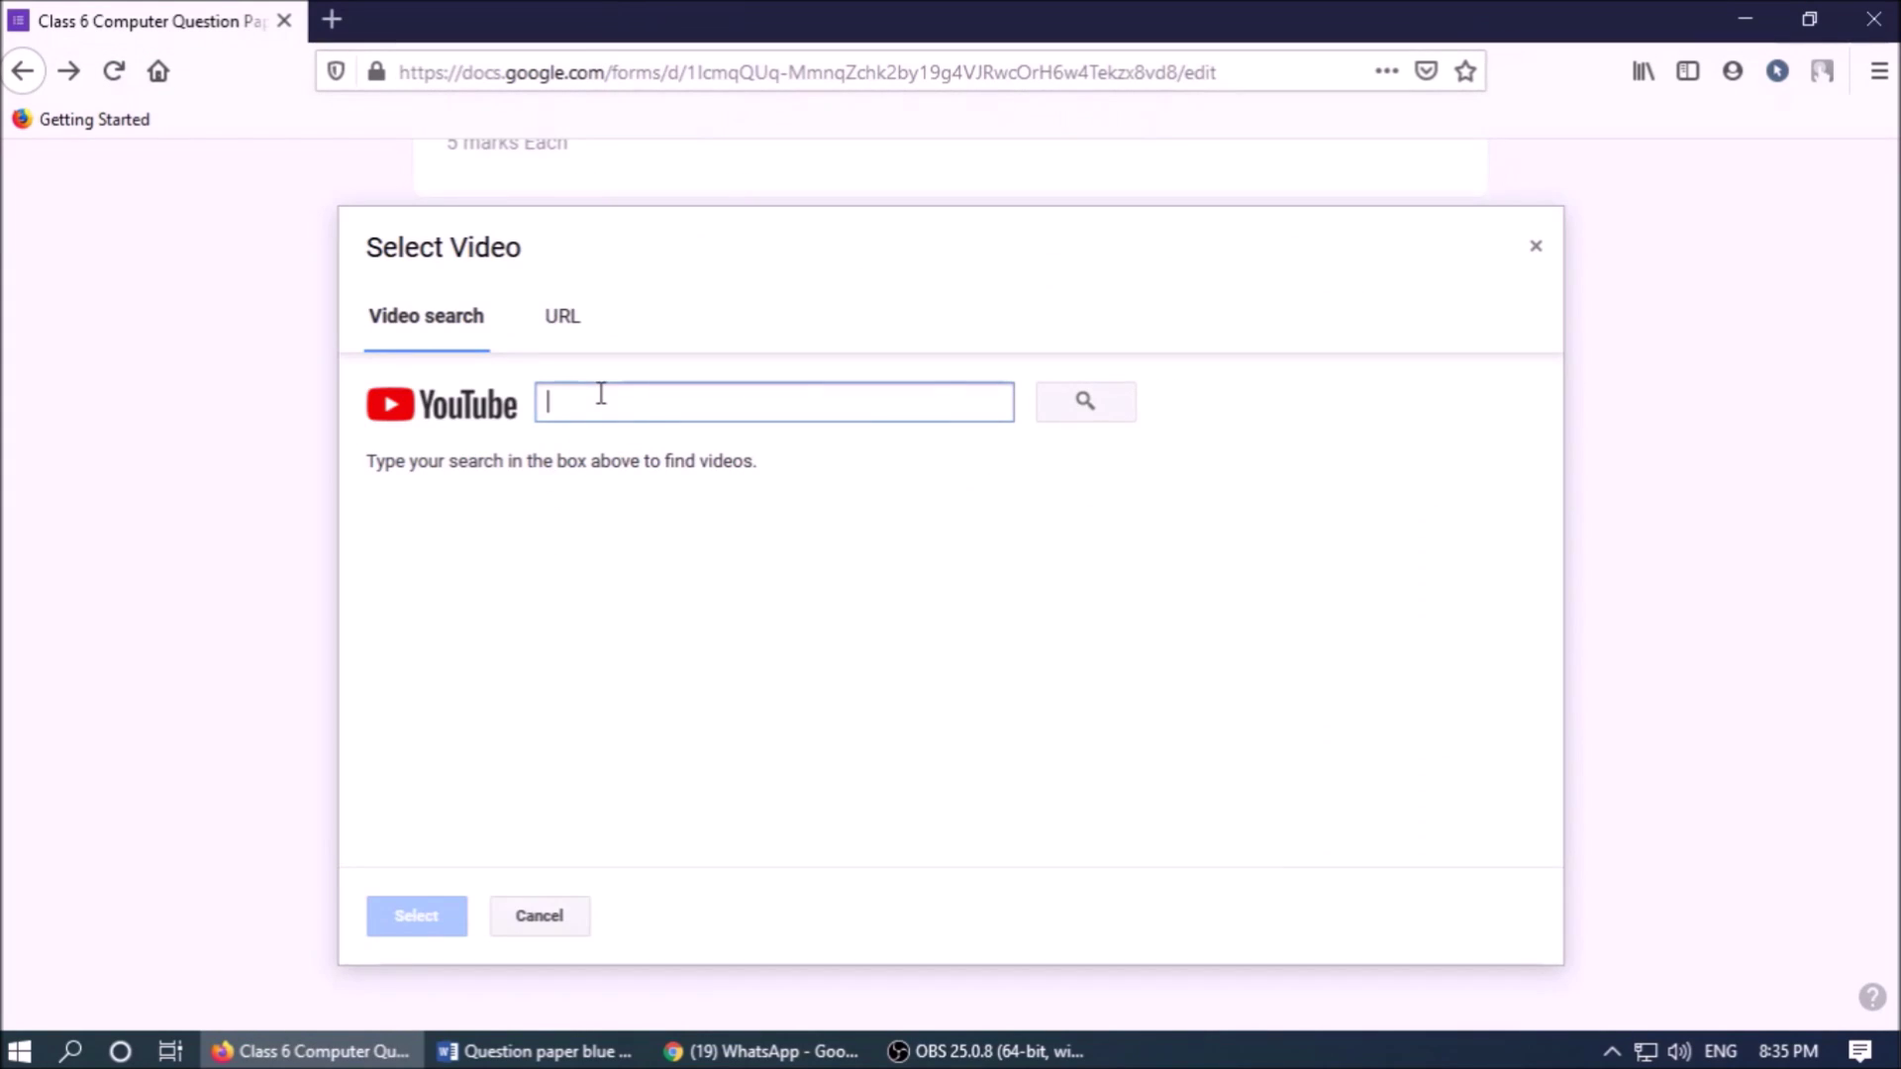
{"action": "key", "text": "ctrl+v"}
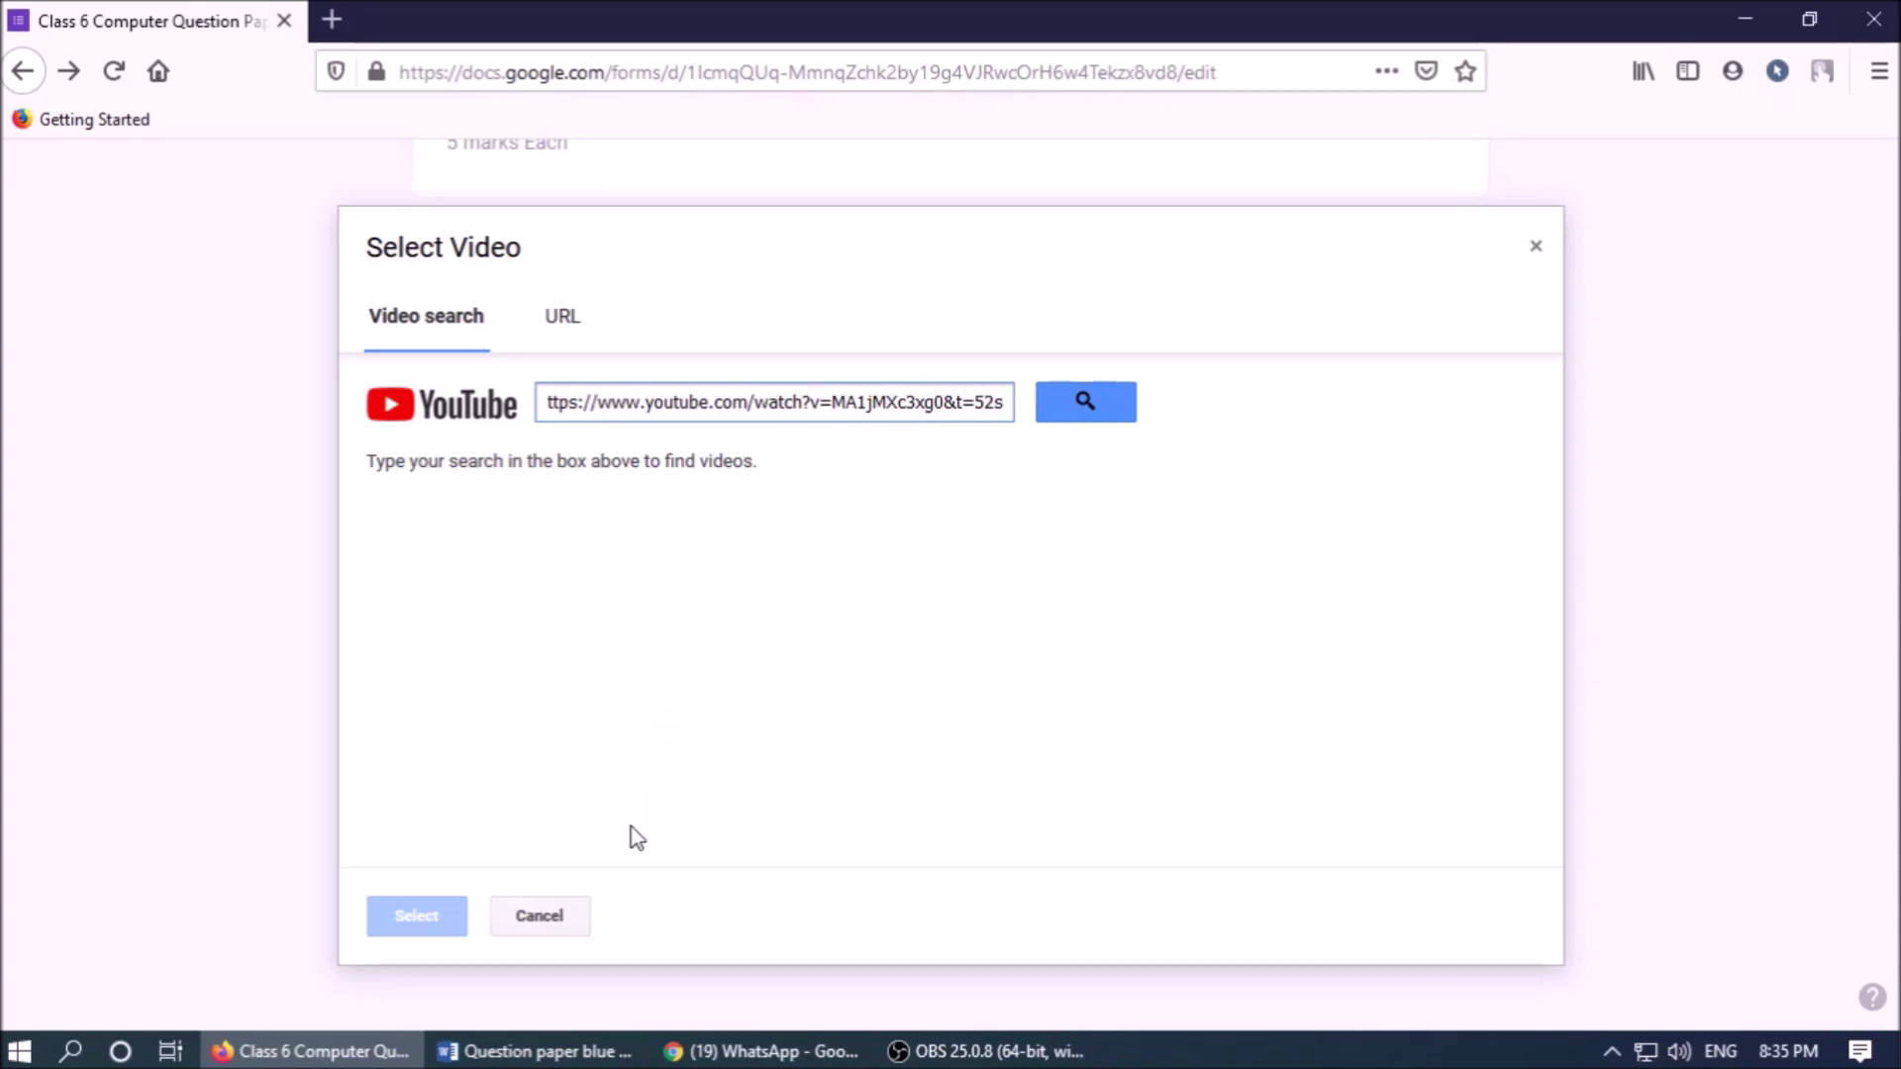
{"action": "left_click", "coordinate": [1099, 408]}
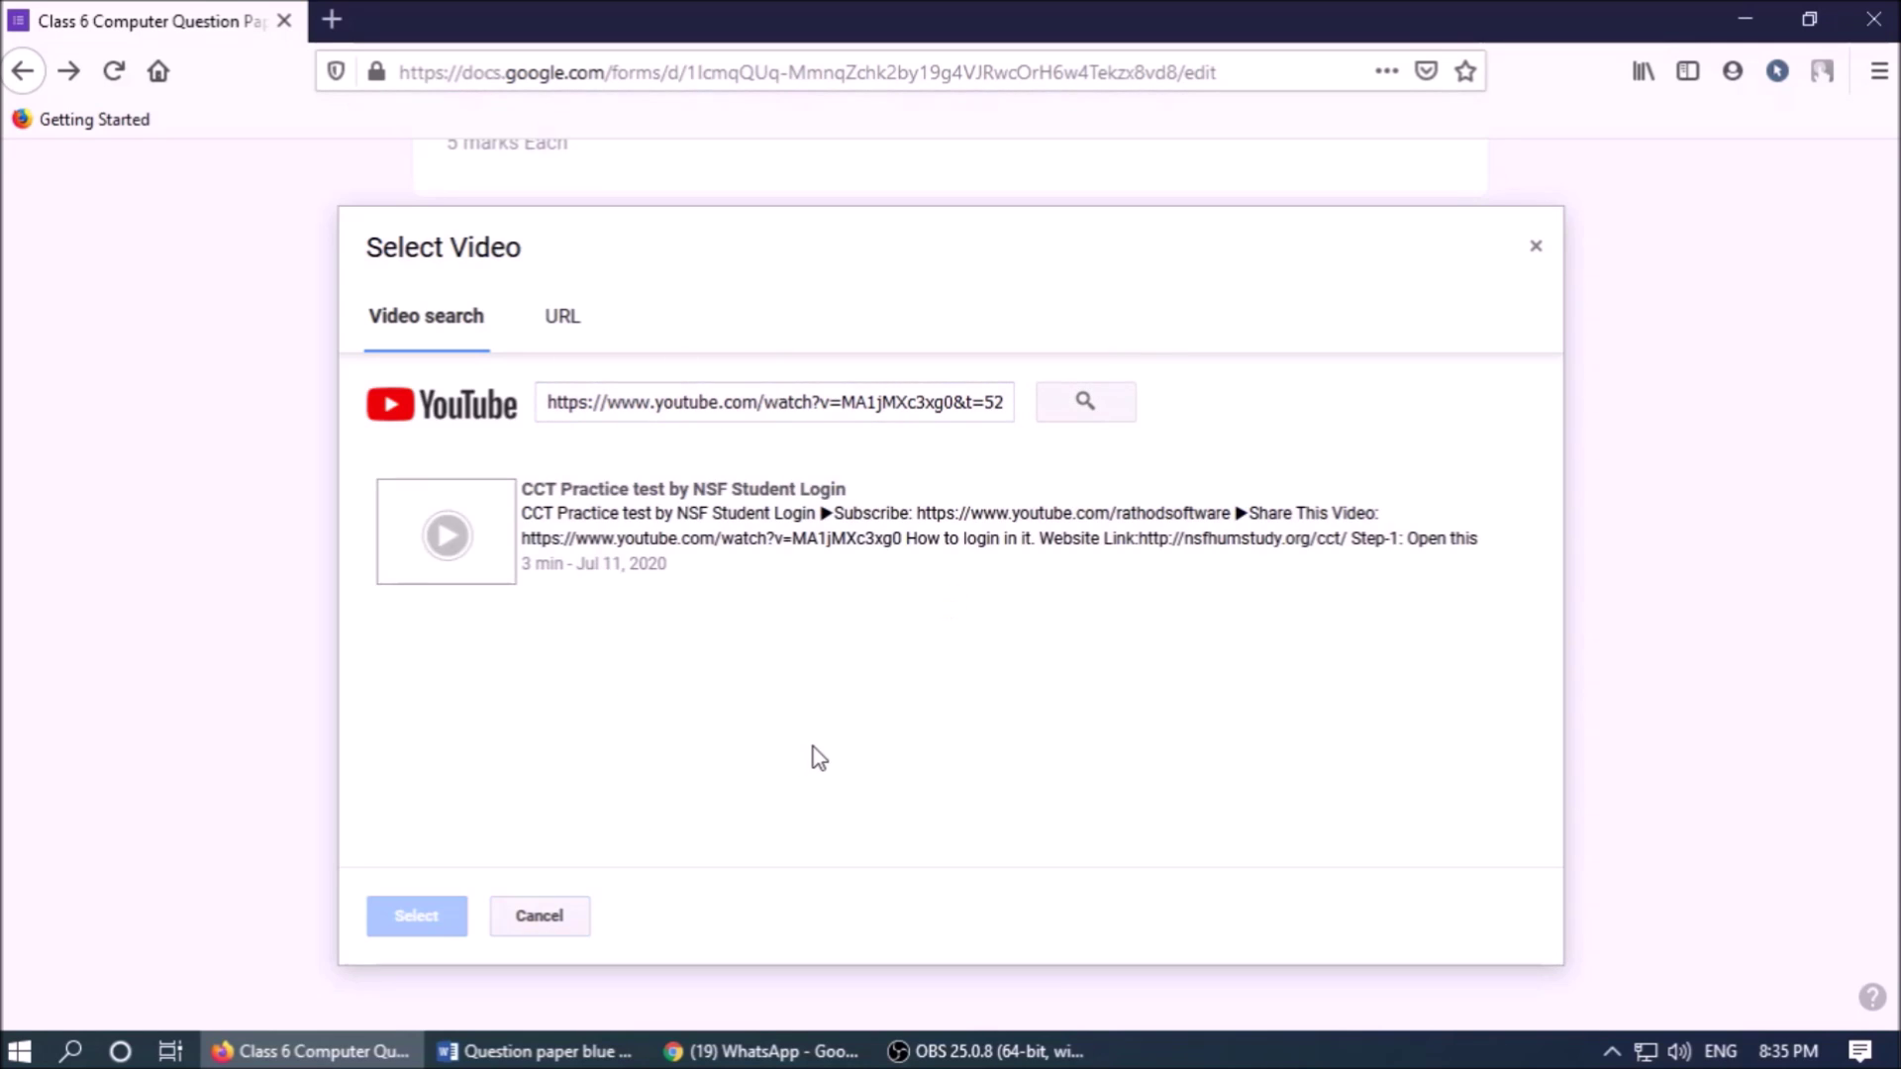
{"action": "left_click", "coordinate": [690, 543]}
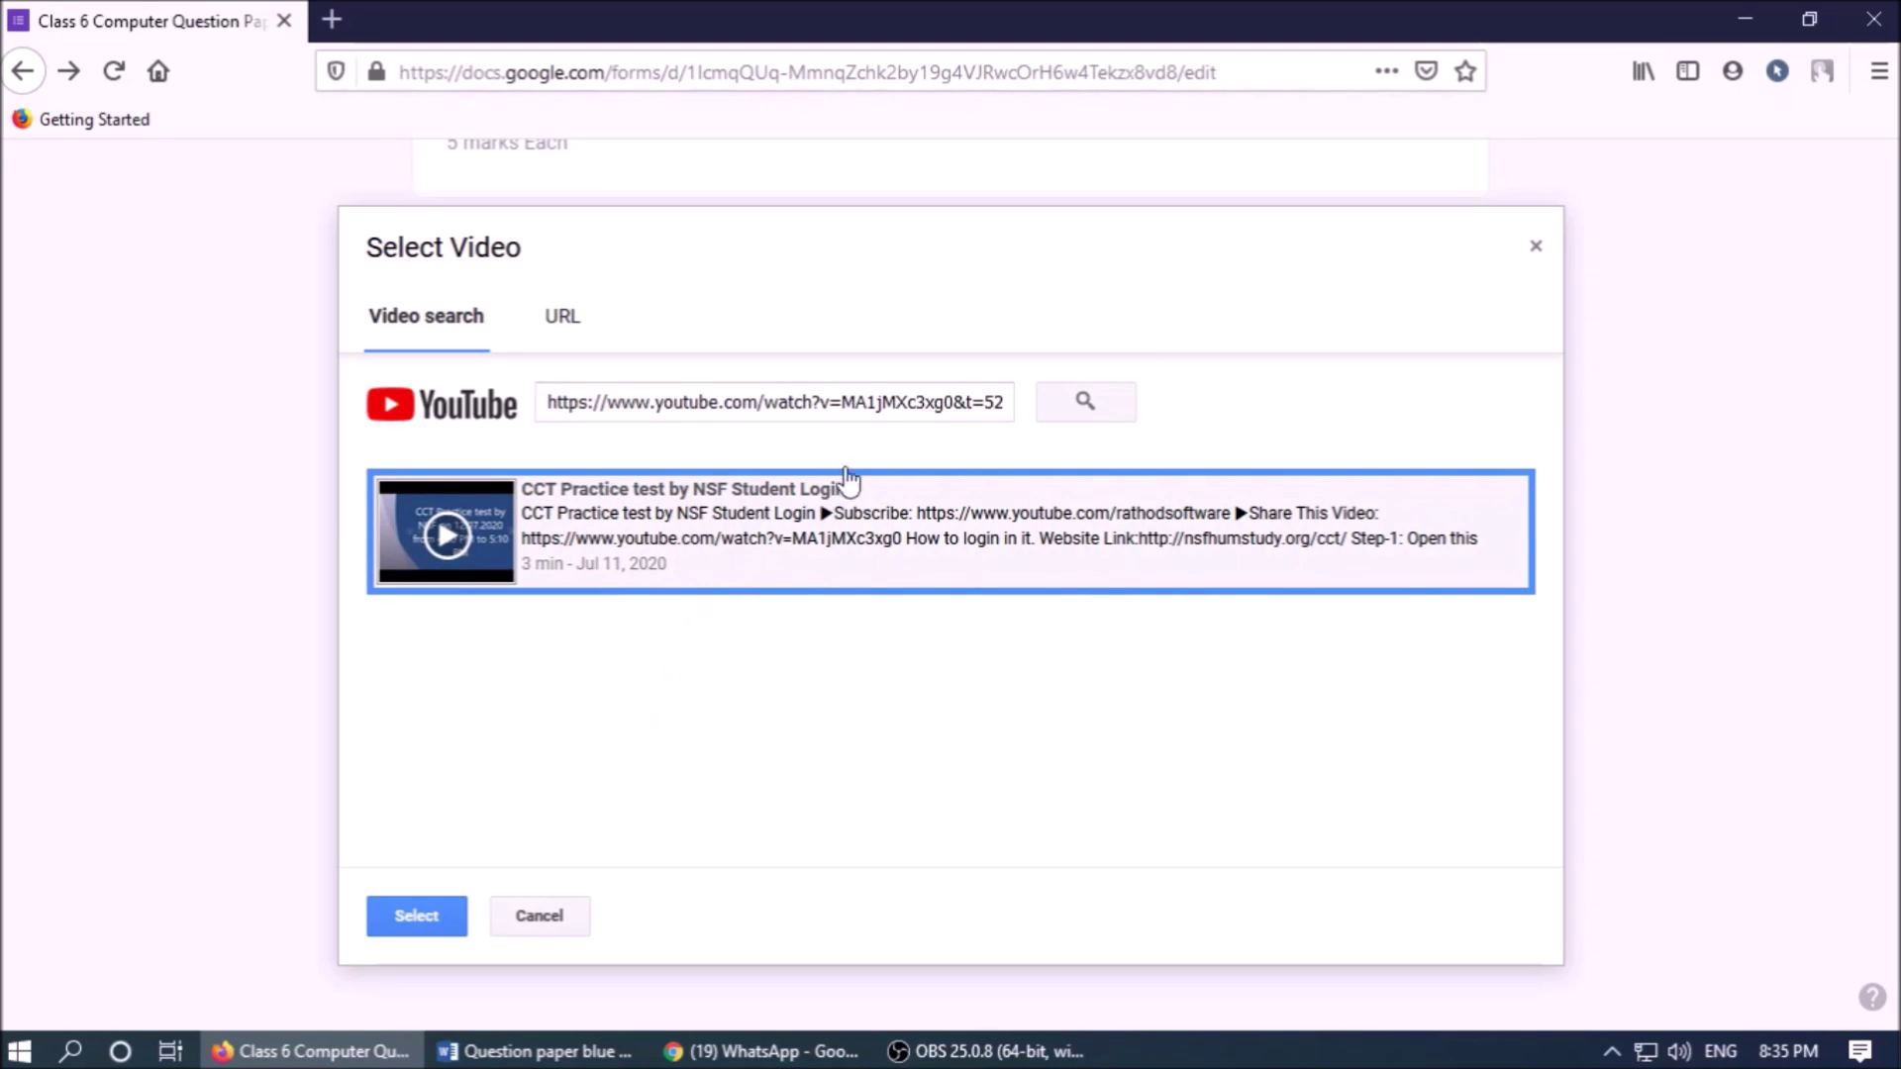
- Insert the video from the copied YouTube URL into the Video Review section and center-align it
{"action": "left_click", "coordinate": [561, 317]}
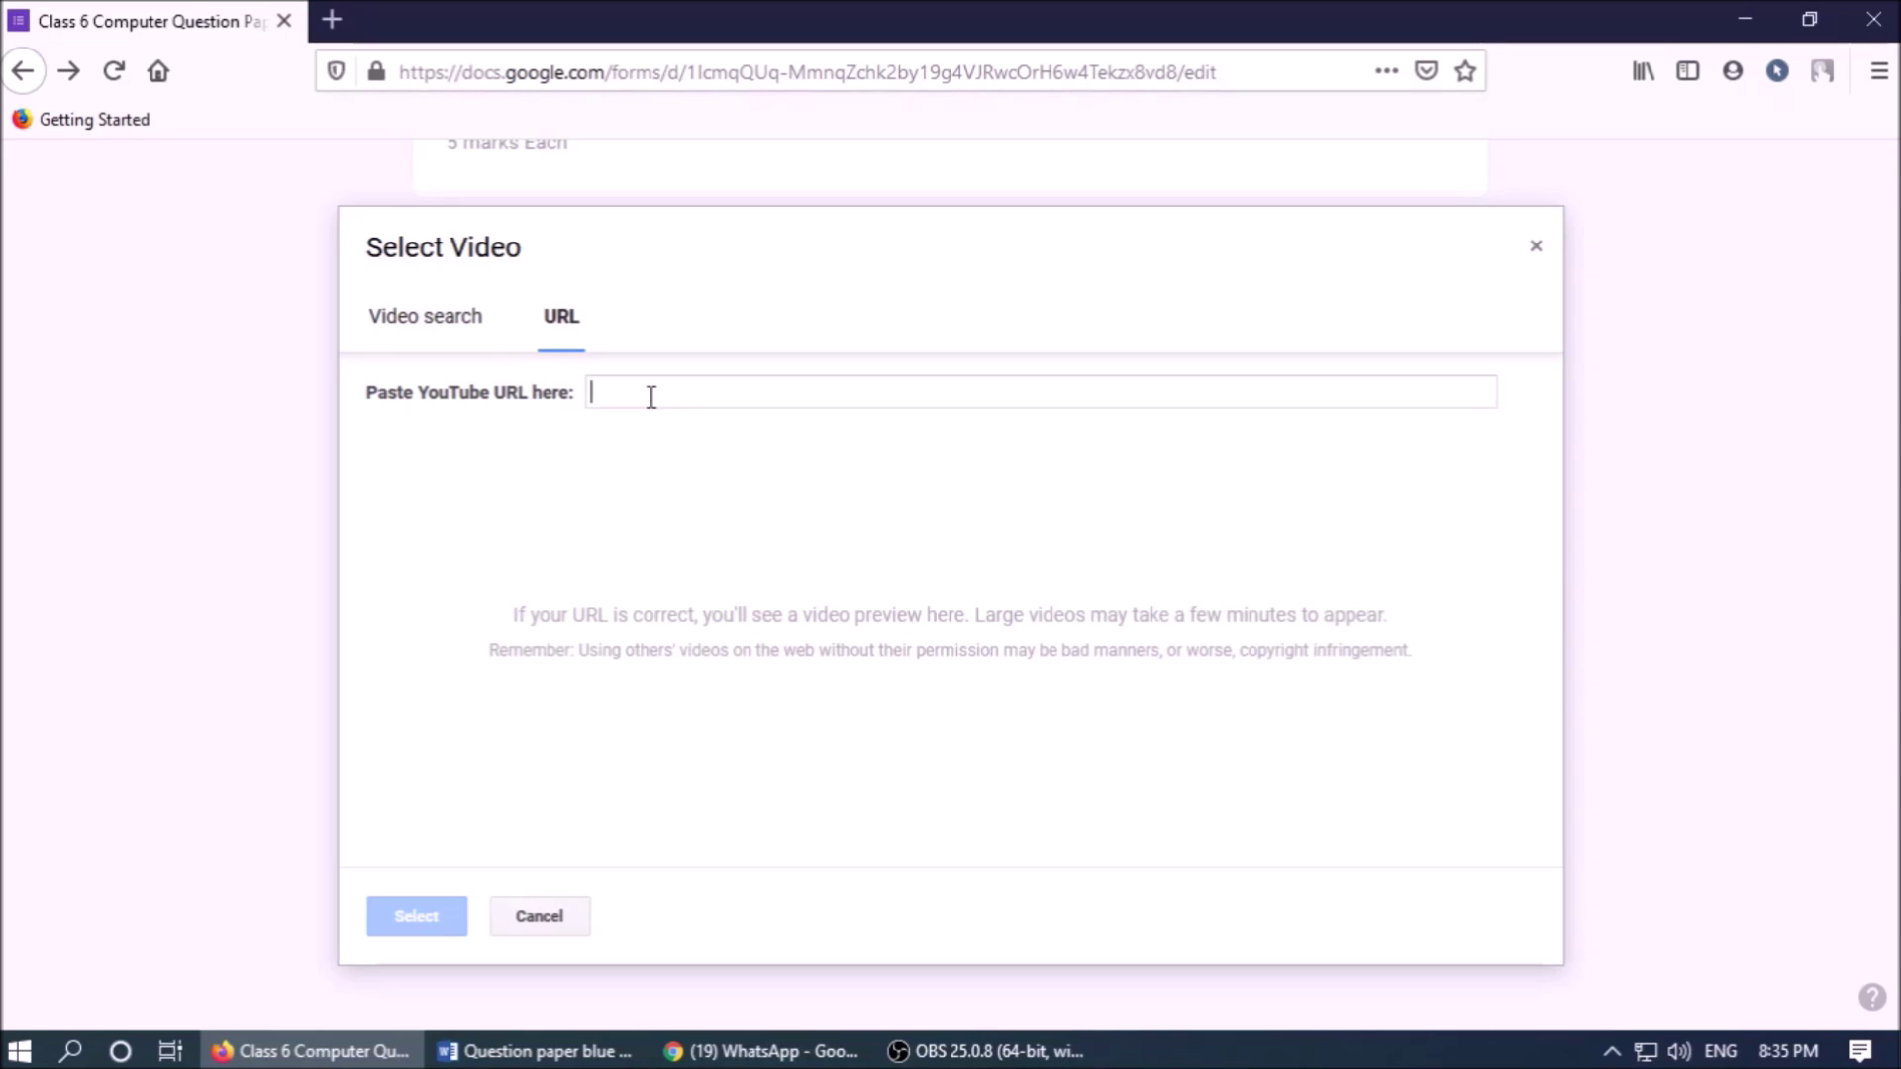
{"action": "key", "text": "ctrl+v"}
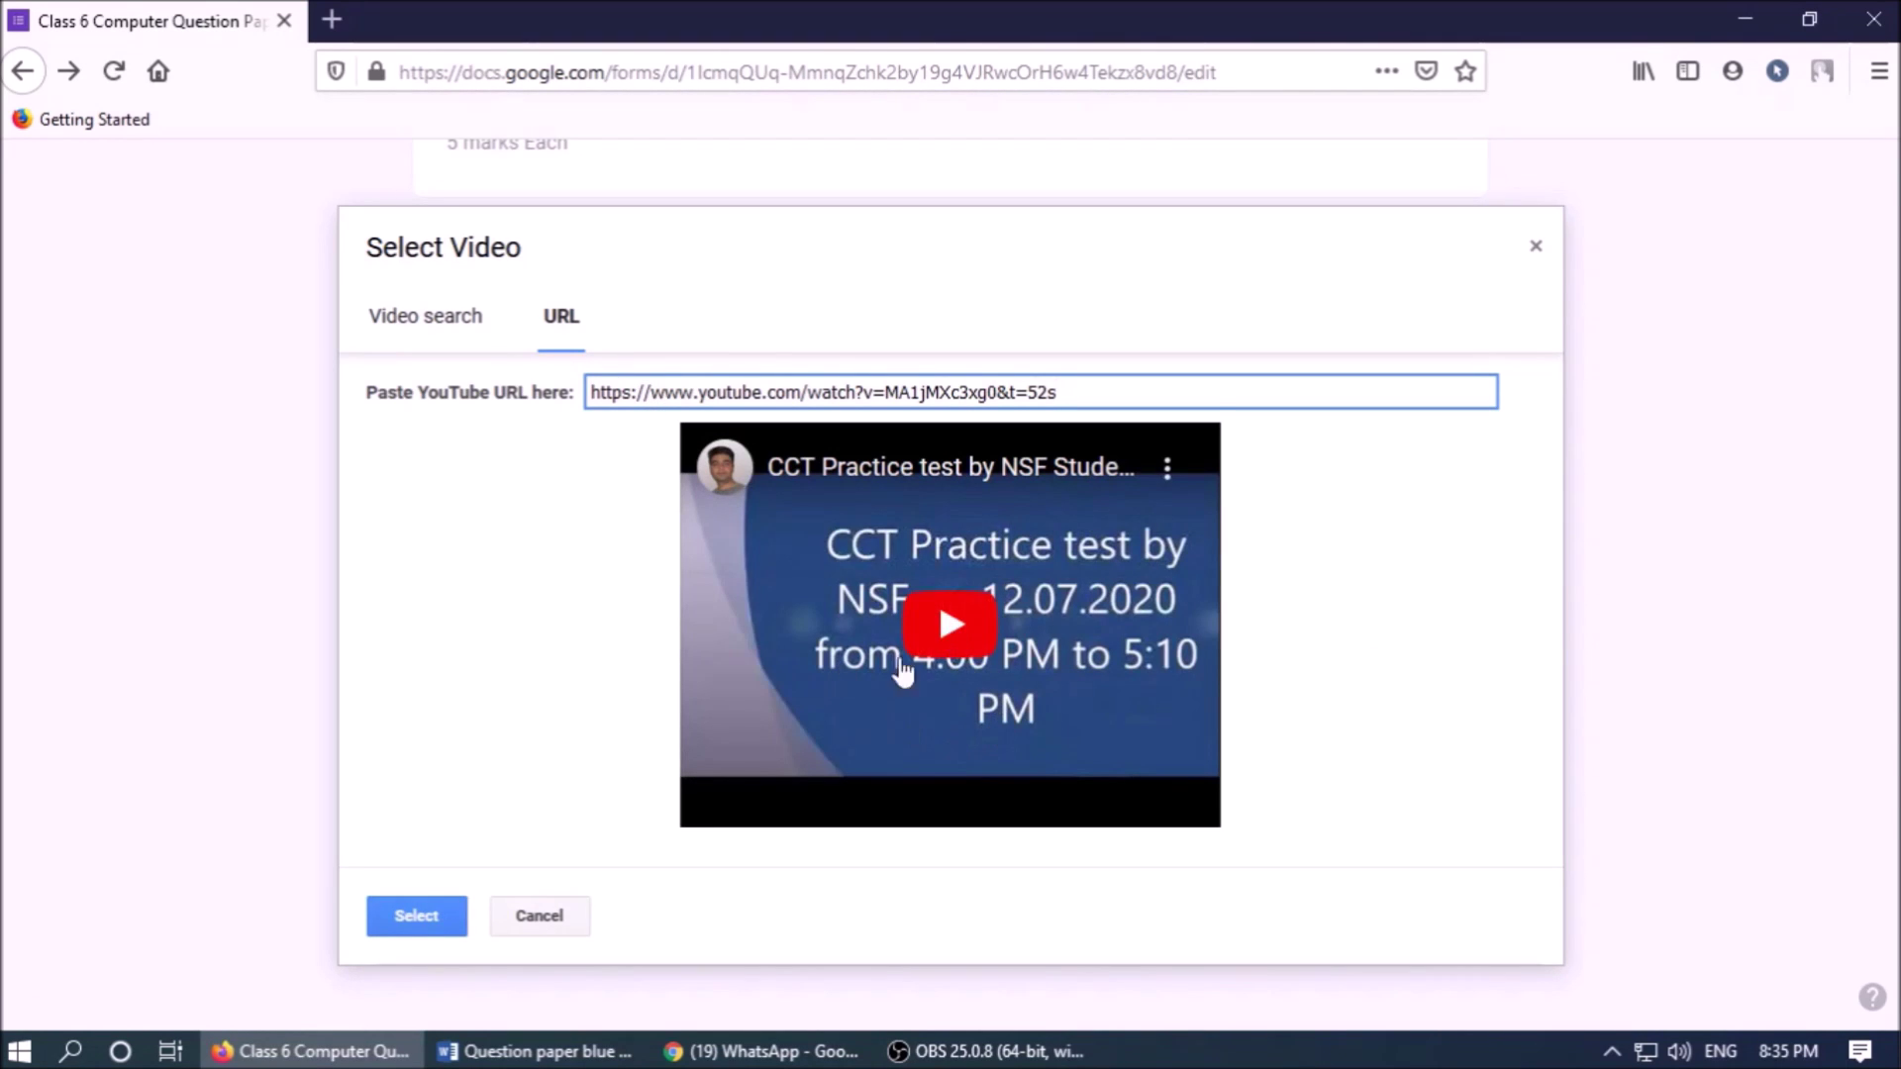
{"action": "left_click", "coordinate": [417, 917]}
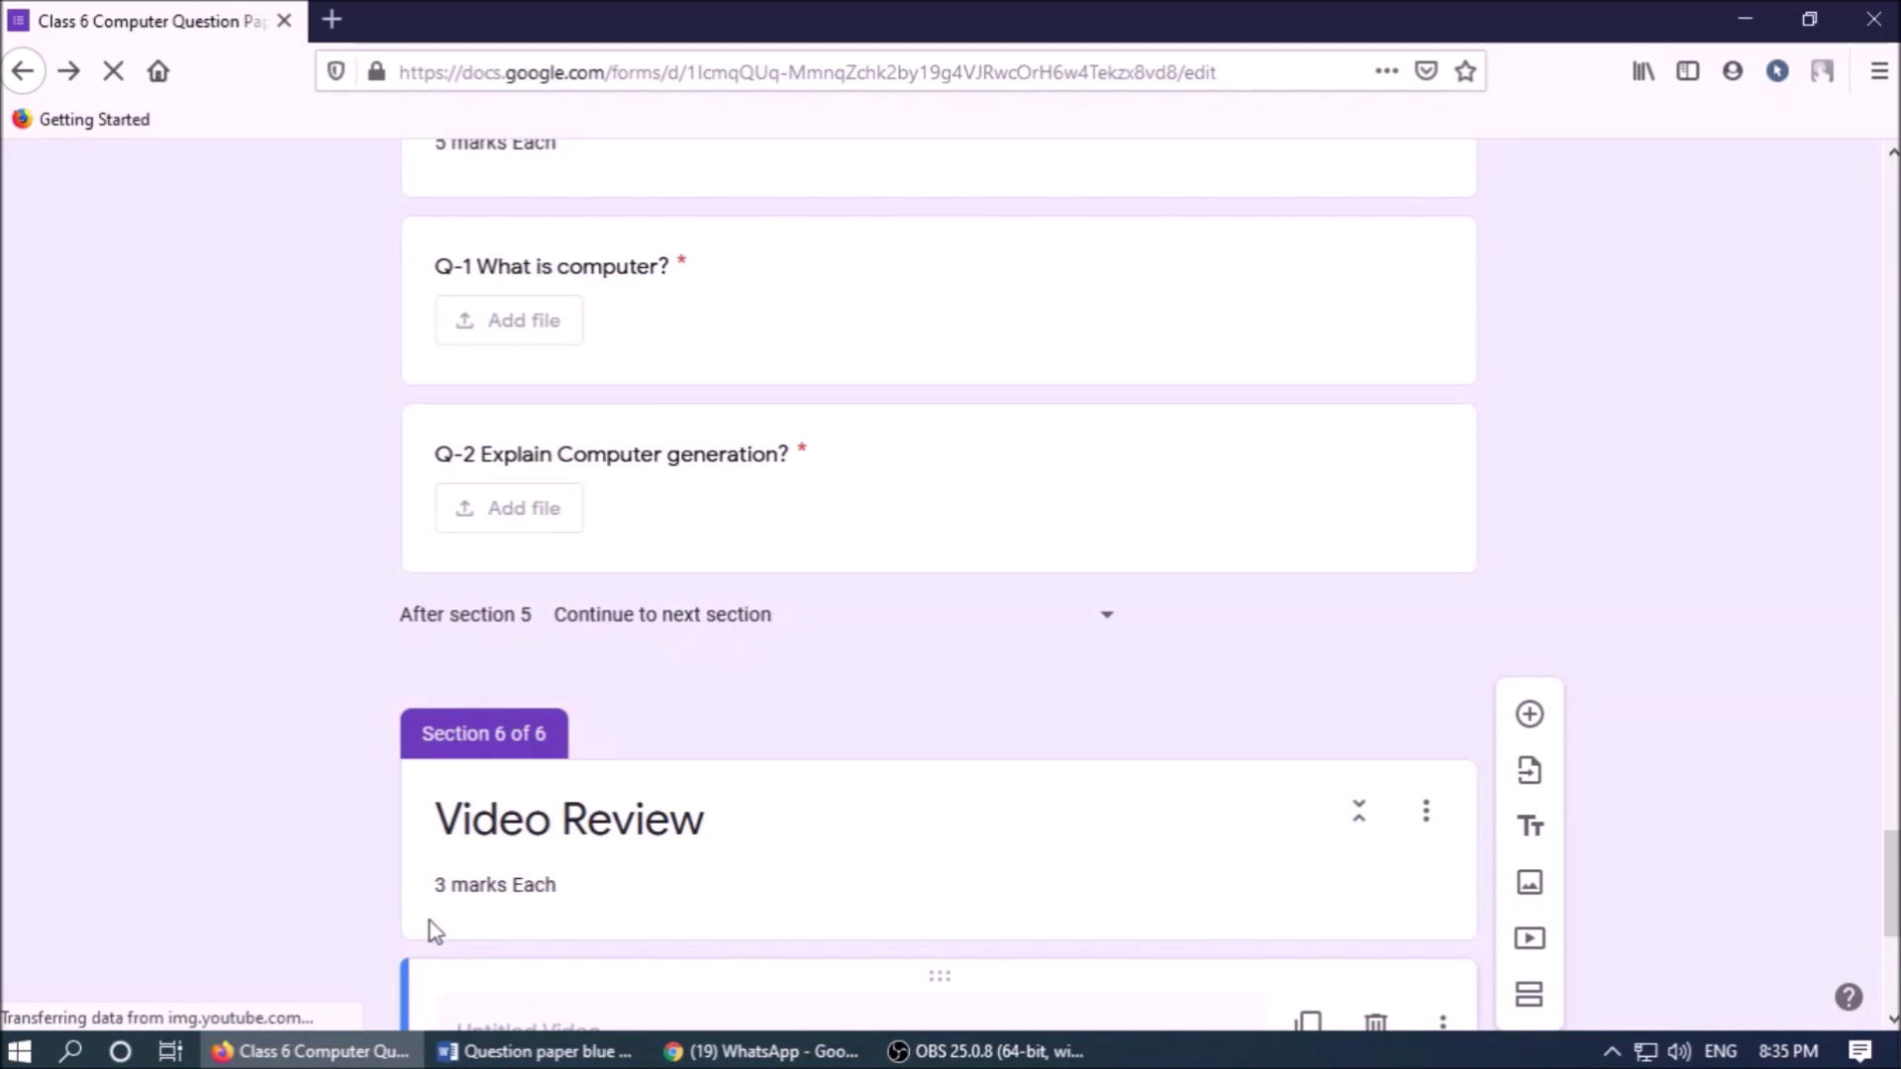
{"action": "left_click", "coordinate": [485, 576]}
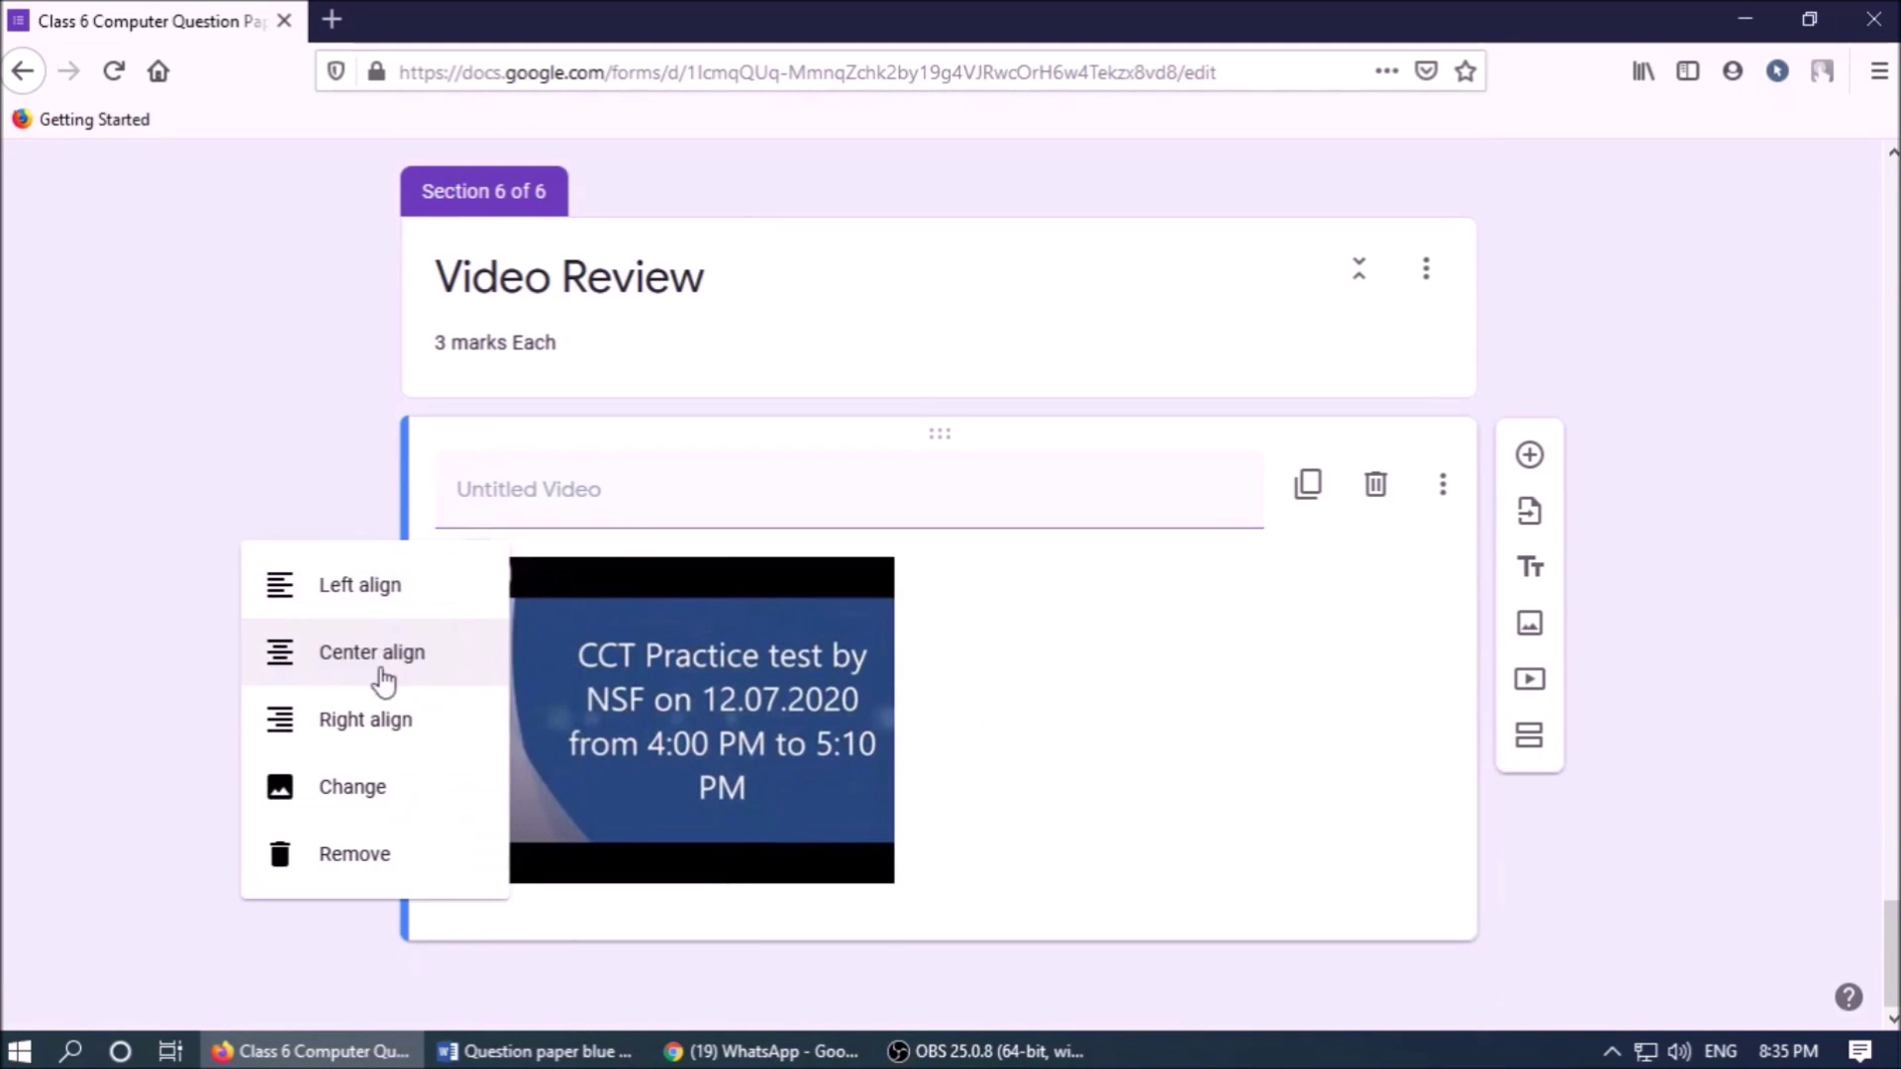
{"action": "left_click", "coordinate": [379, 658]}
- Switch to the Word blueprint and place the cursor in "Q-1 Watch this video and give the answer"
{"action": "left_click", "coordinate": [535, 1051]}
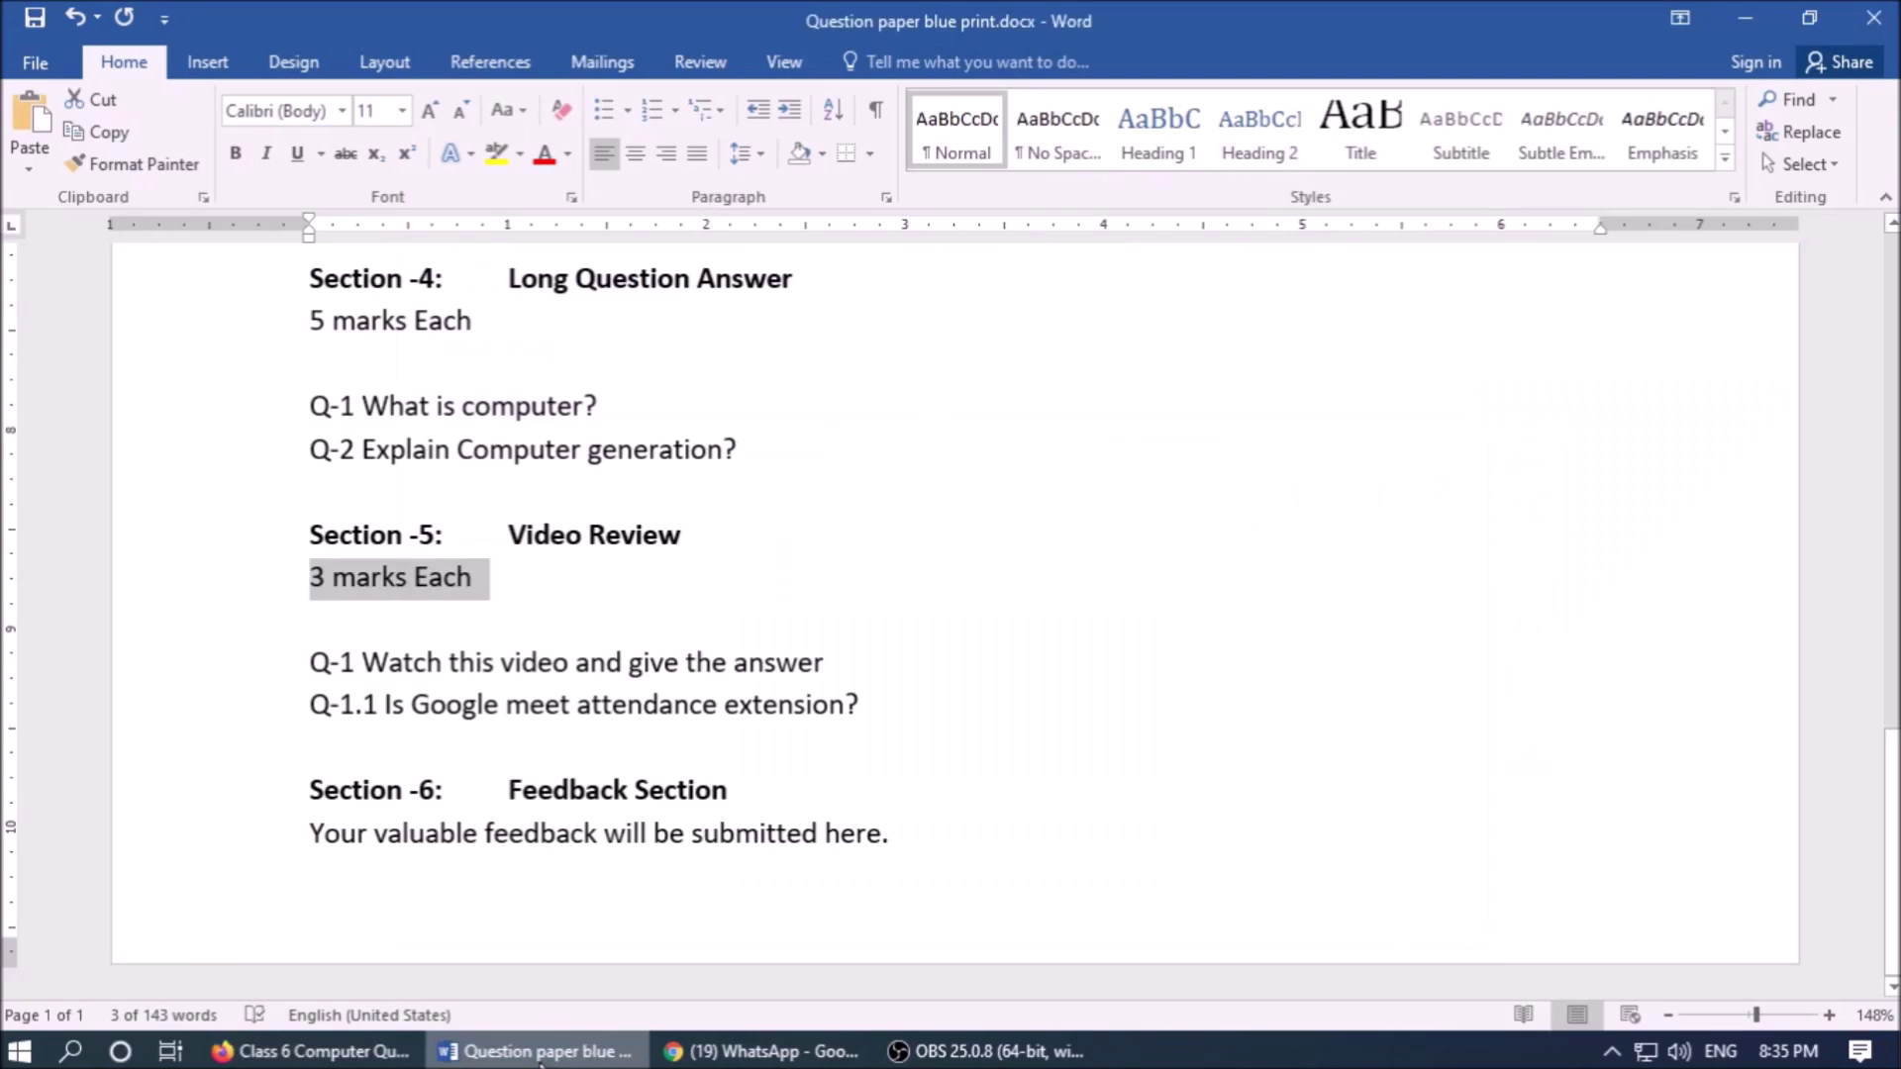
{"action": "left_click", "coordinate": [406, 665]}
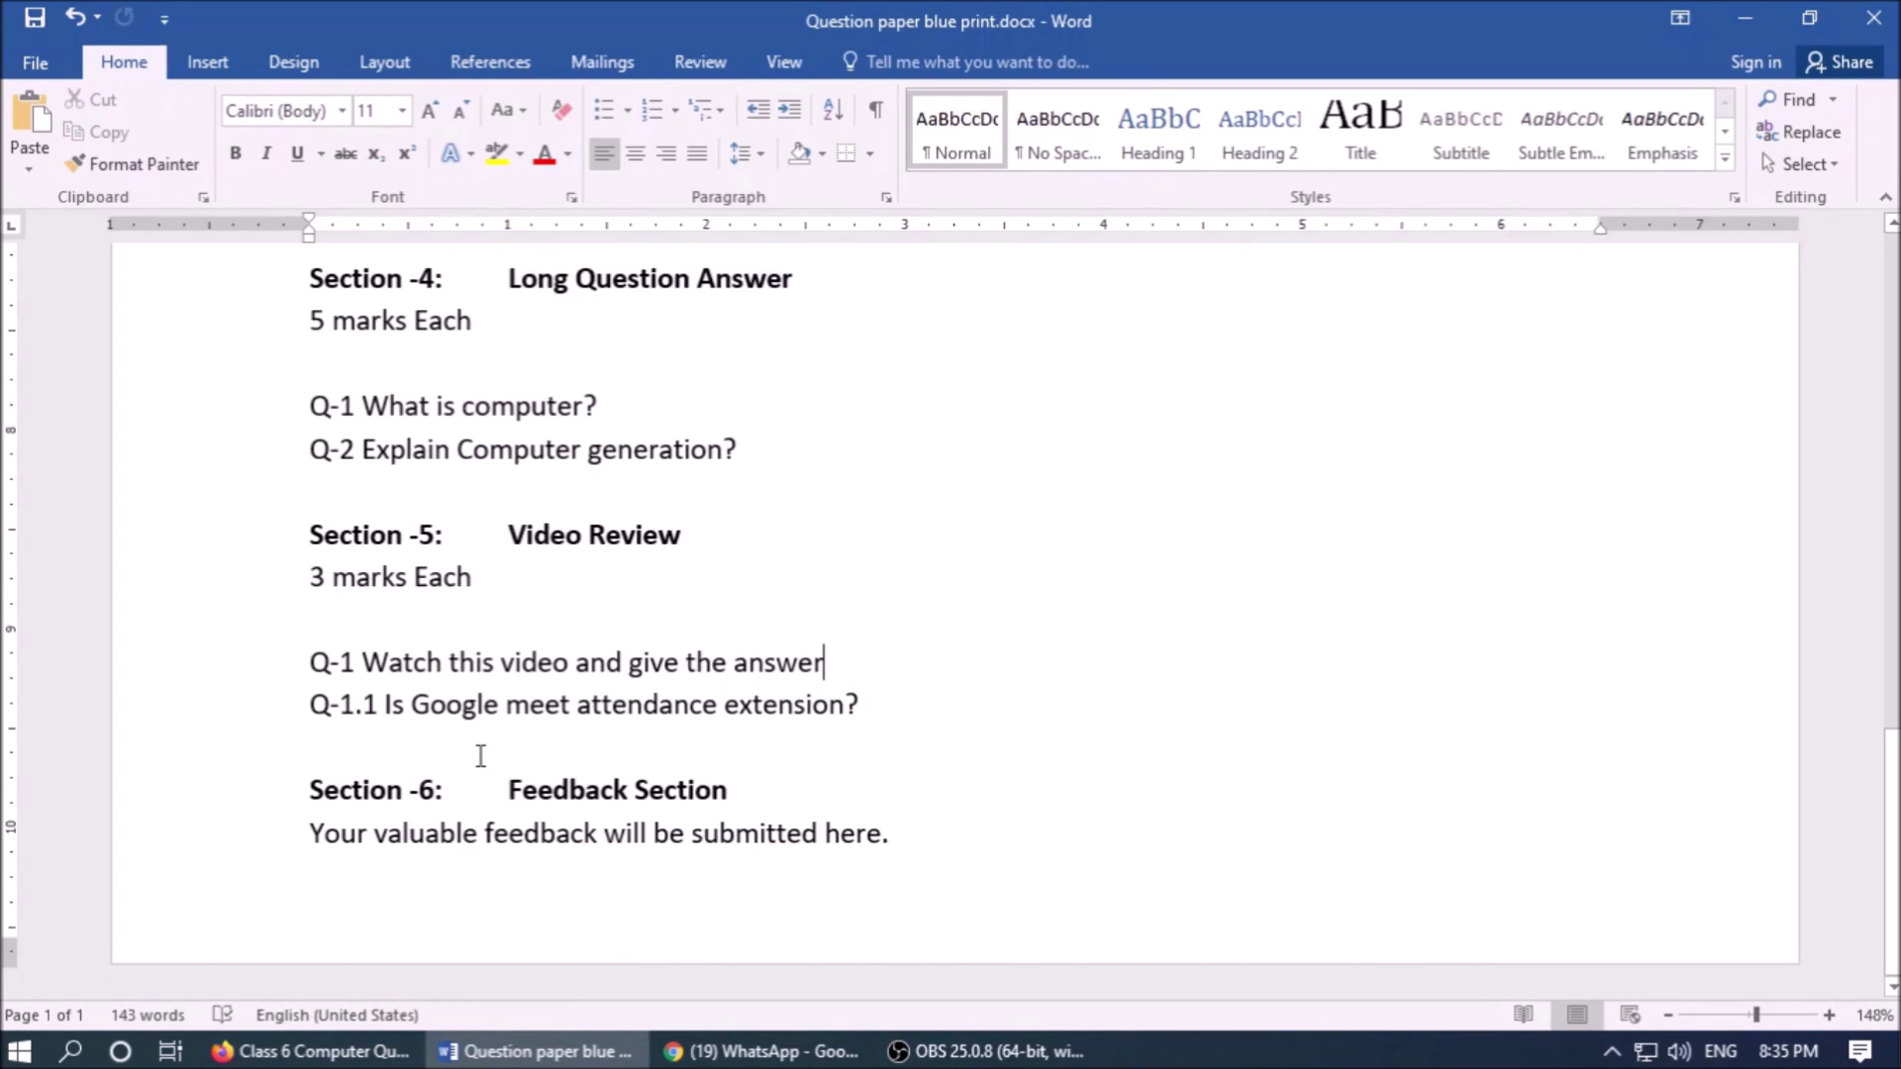
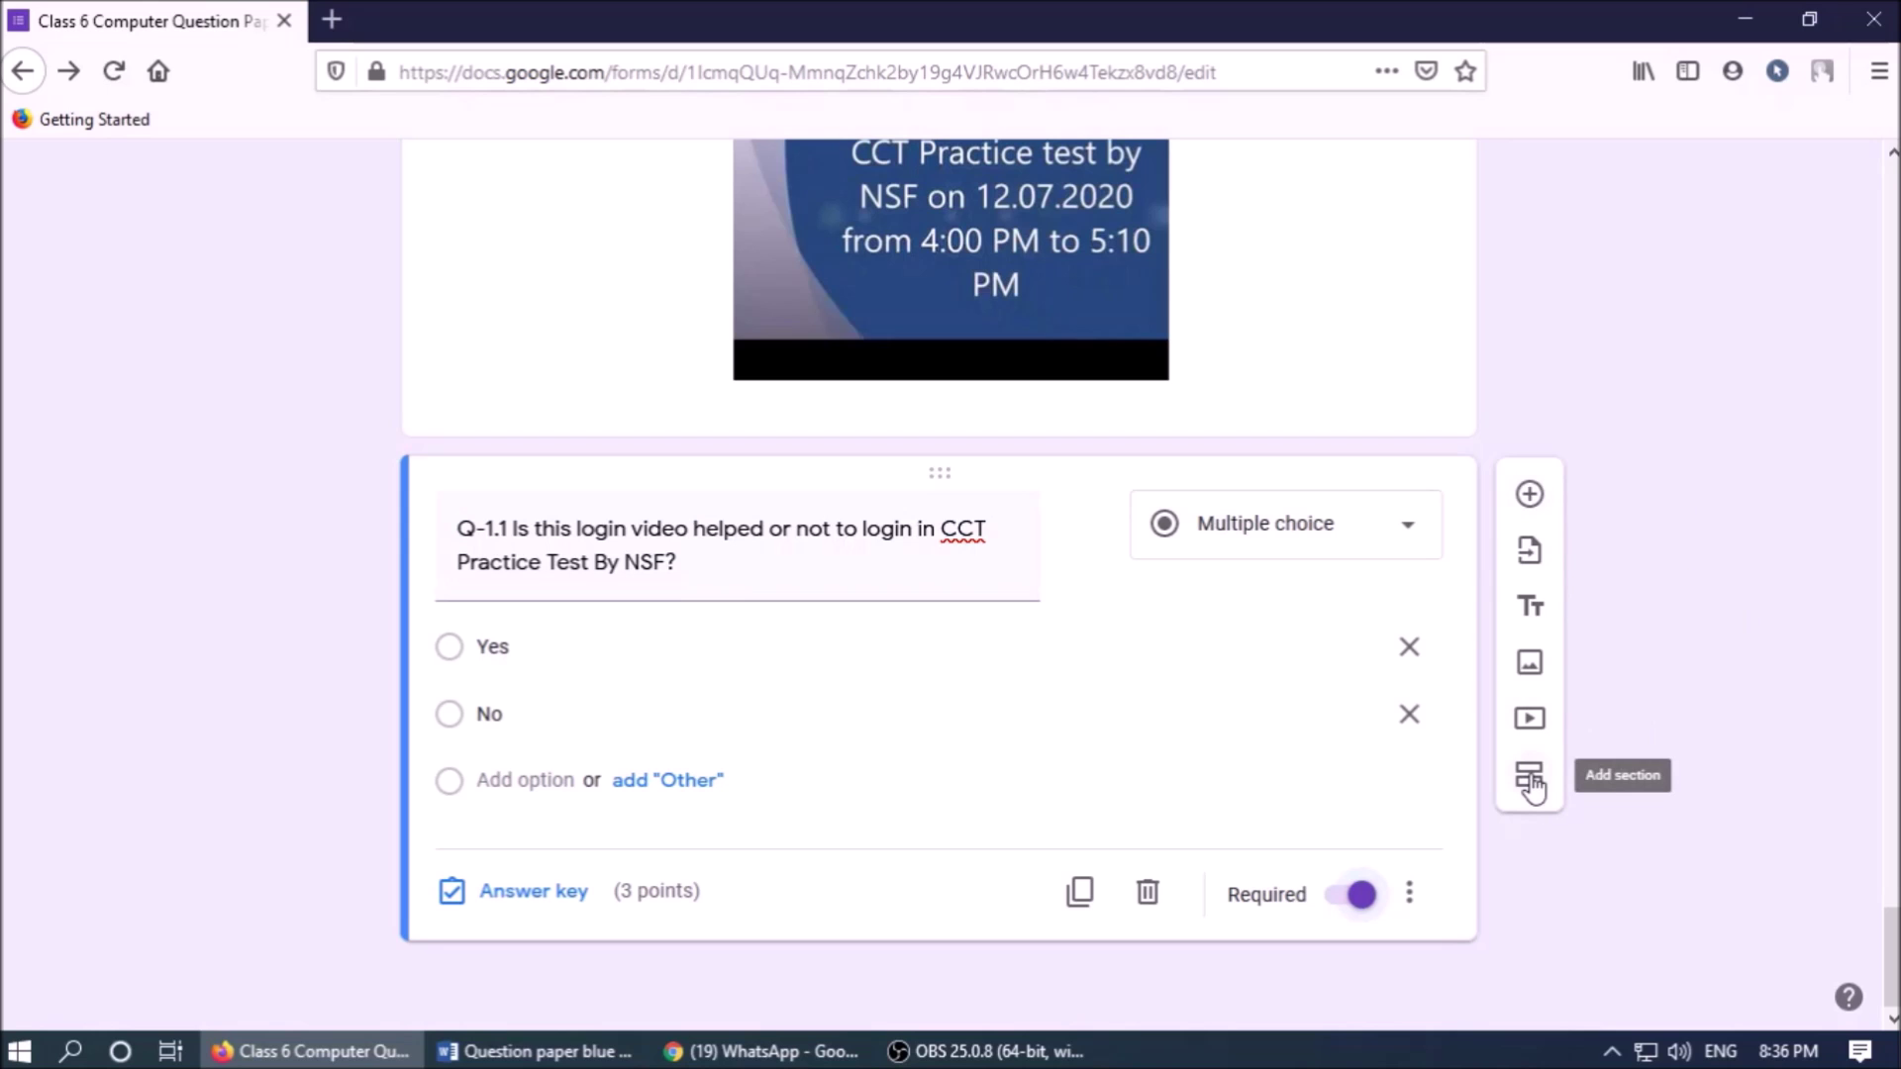
- Add a new section after question Q-1.1 and title it "Feedback Section" from the Word blueprint
{"action": "left_click", "coordinate": [1531, 782]}
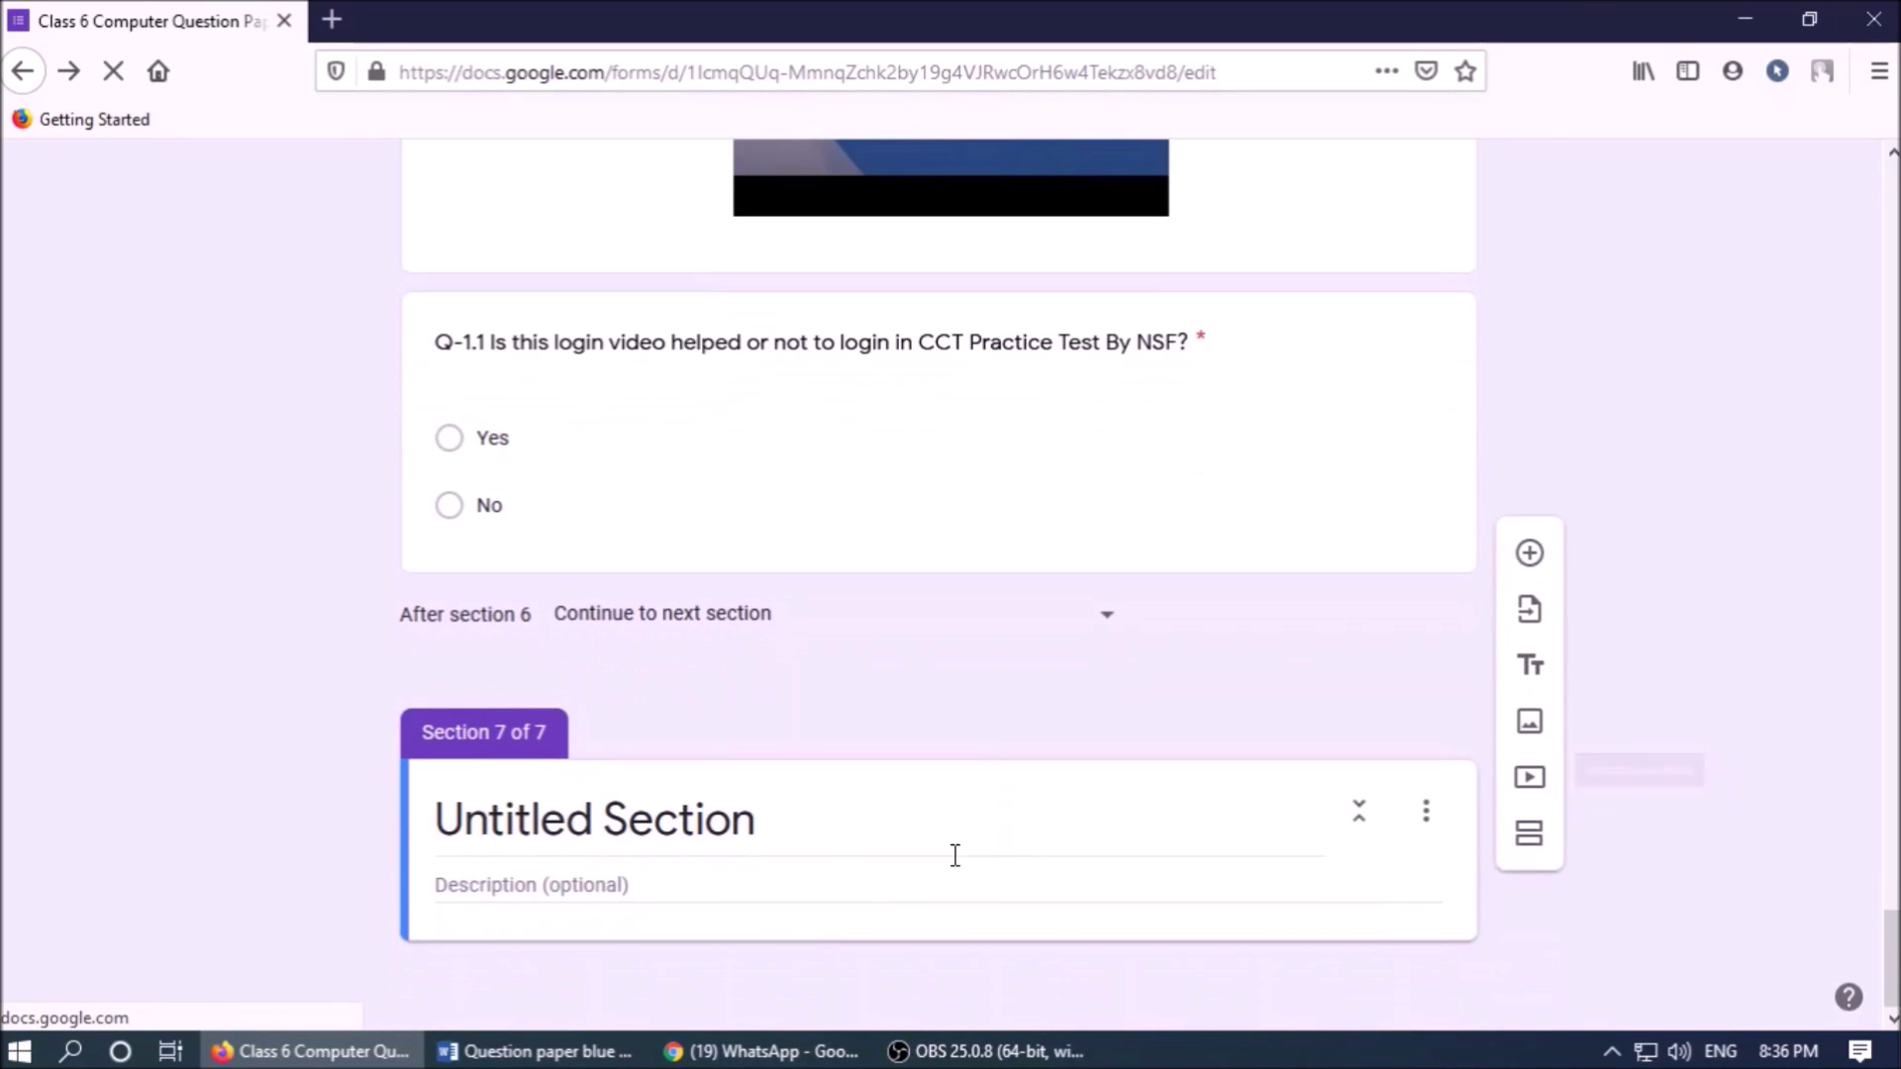
{"action": "left_click", "coordinate": [535, 1051]}
{"action": "left_click", "coordinate": [735, 789]}
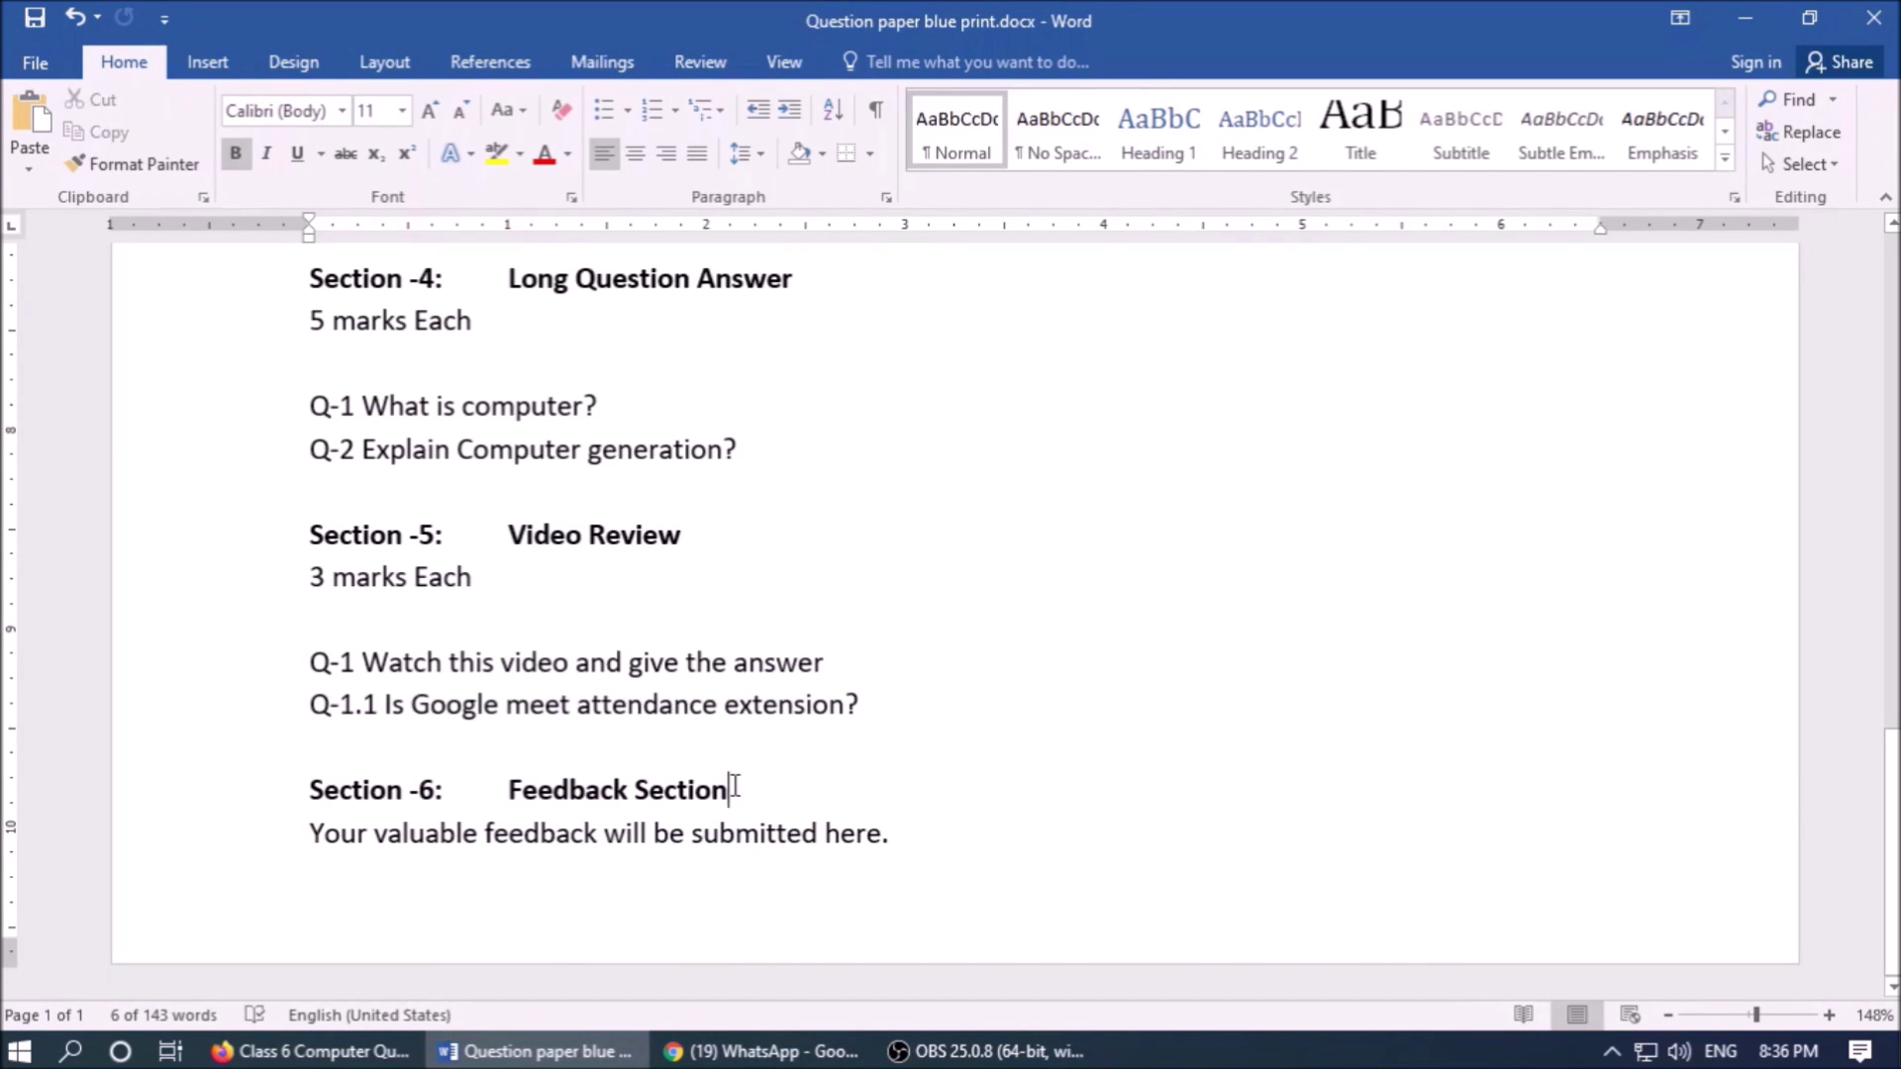
{"action": "key", "text": "ctrl+shift+Left"}
{"action": "key", "text": "ctrl+shift+Left"}
{"action": "key", "text": "ctrl+c"}
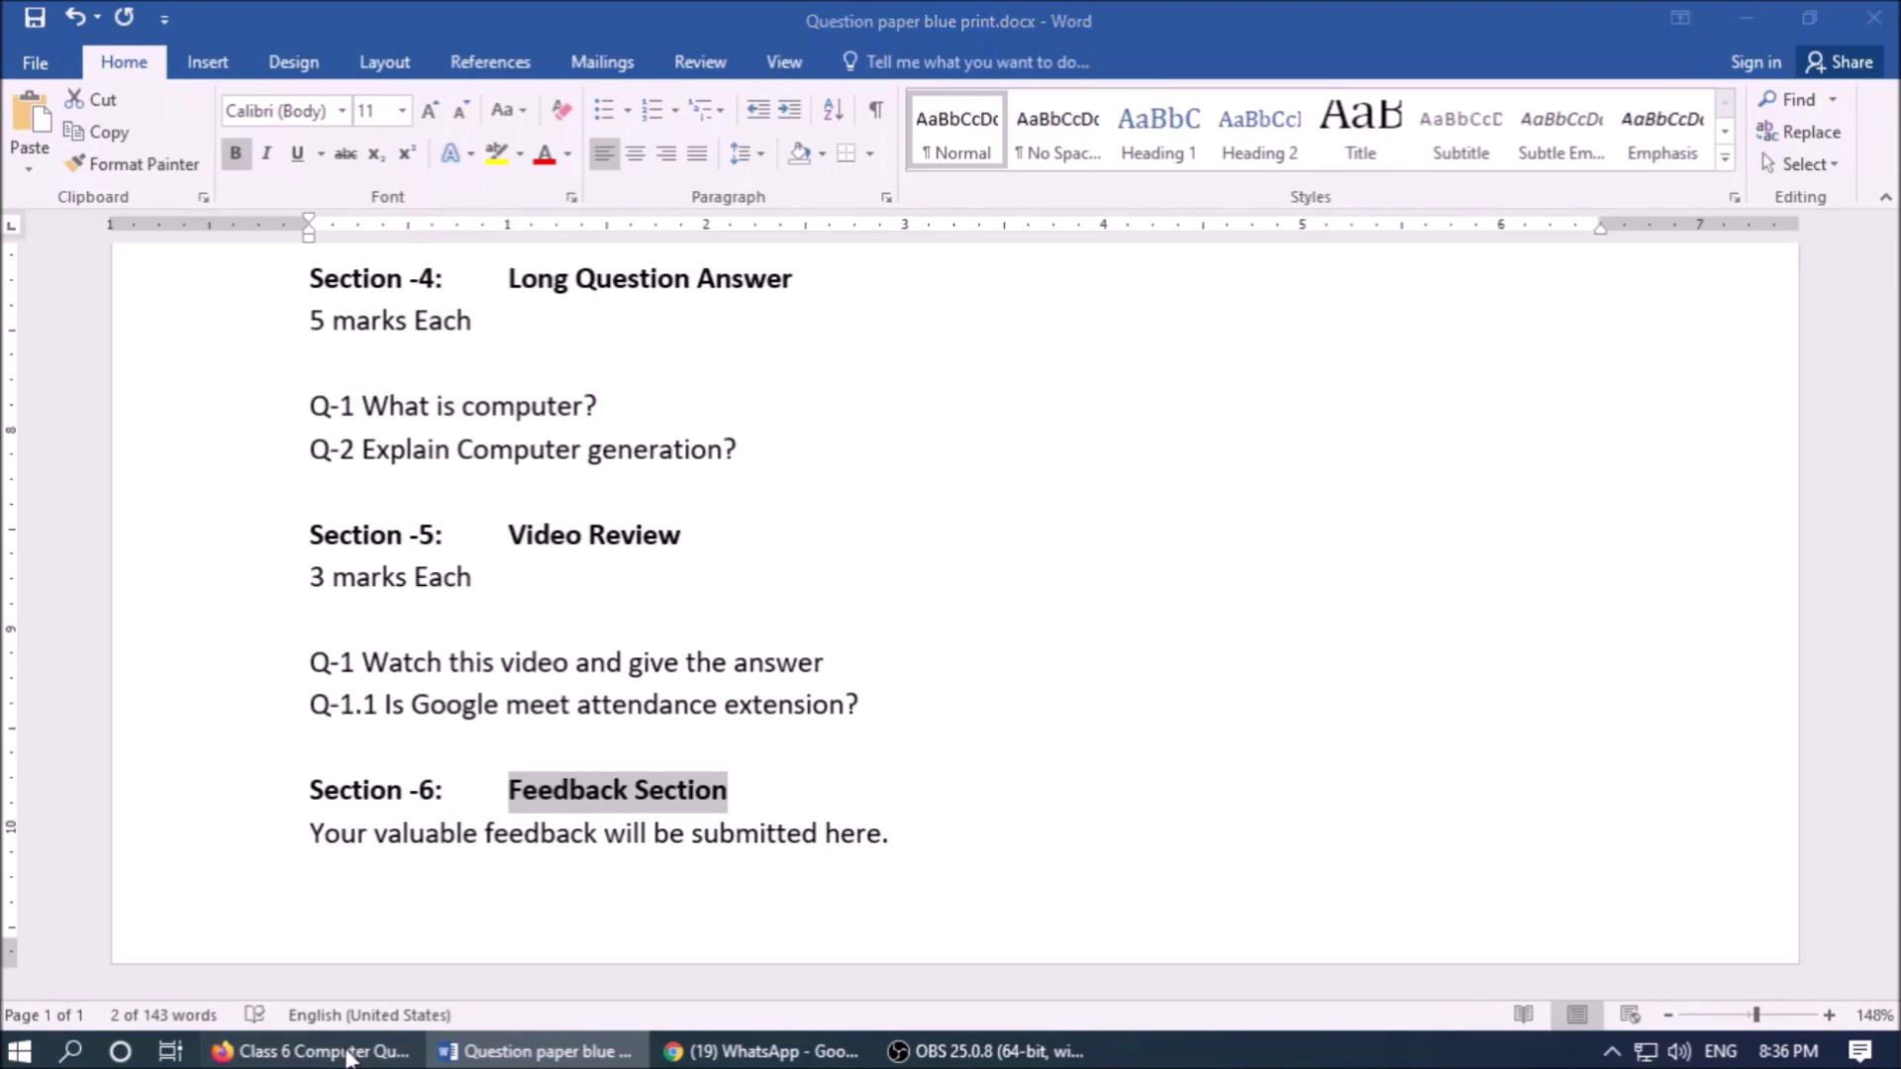
{"action": "left_click", "coordinate": [312, 1052]}
{"action": "left_click", "coordinate": [624, 808]}
{"action": "key", "text": "ctrl+v"}
- Copy "Your valuable feedback will be submitted here." from the Word blueprint into the Feedback Section's description
{"action": "left_click", "coordinate": [636, 880]}
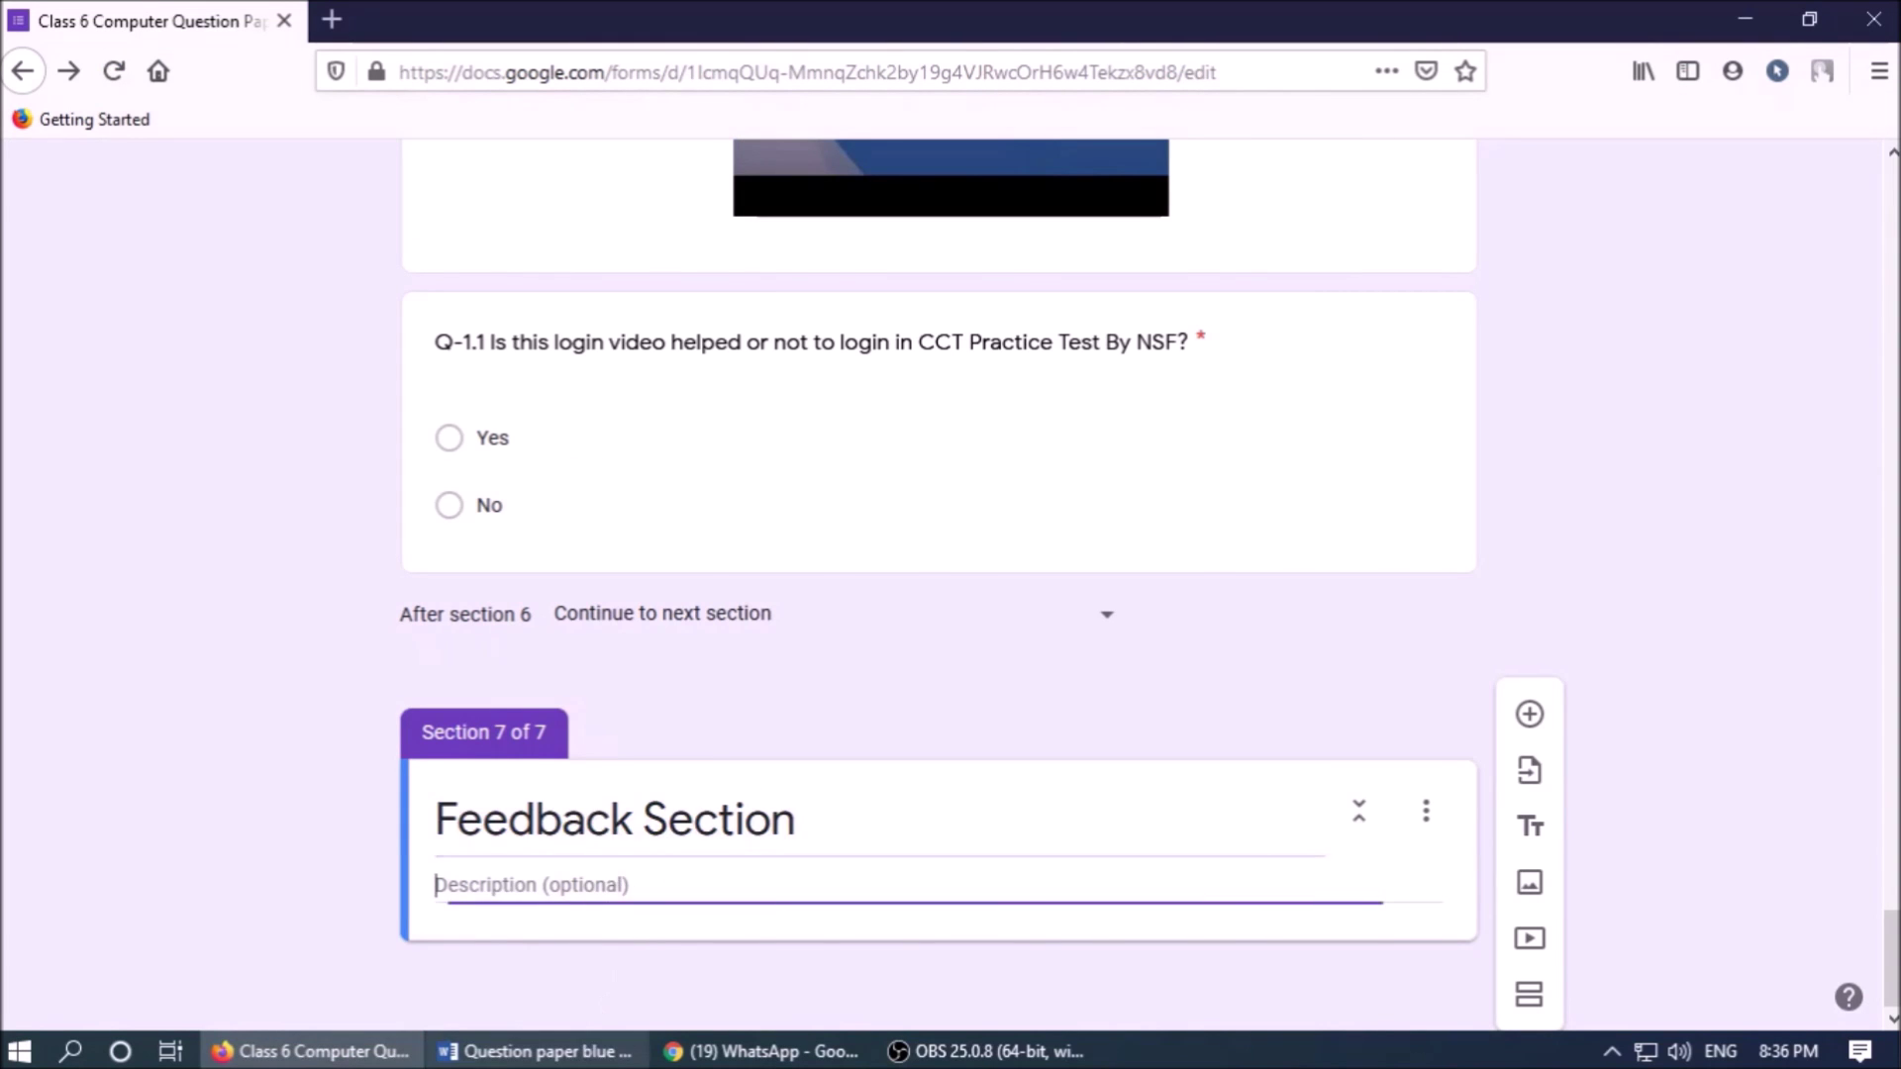
{"action": "left_click", "coordinate": [535, 1052]}
{"action": "left_click", "coordinate": [509, 789]}
{"action": "left_click", "coordinate": [525, 834]}
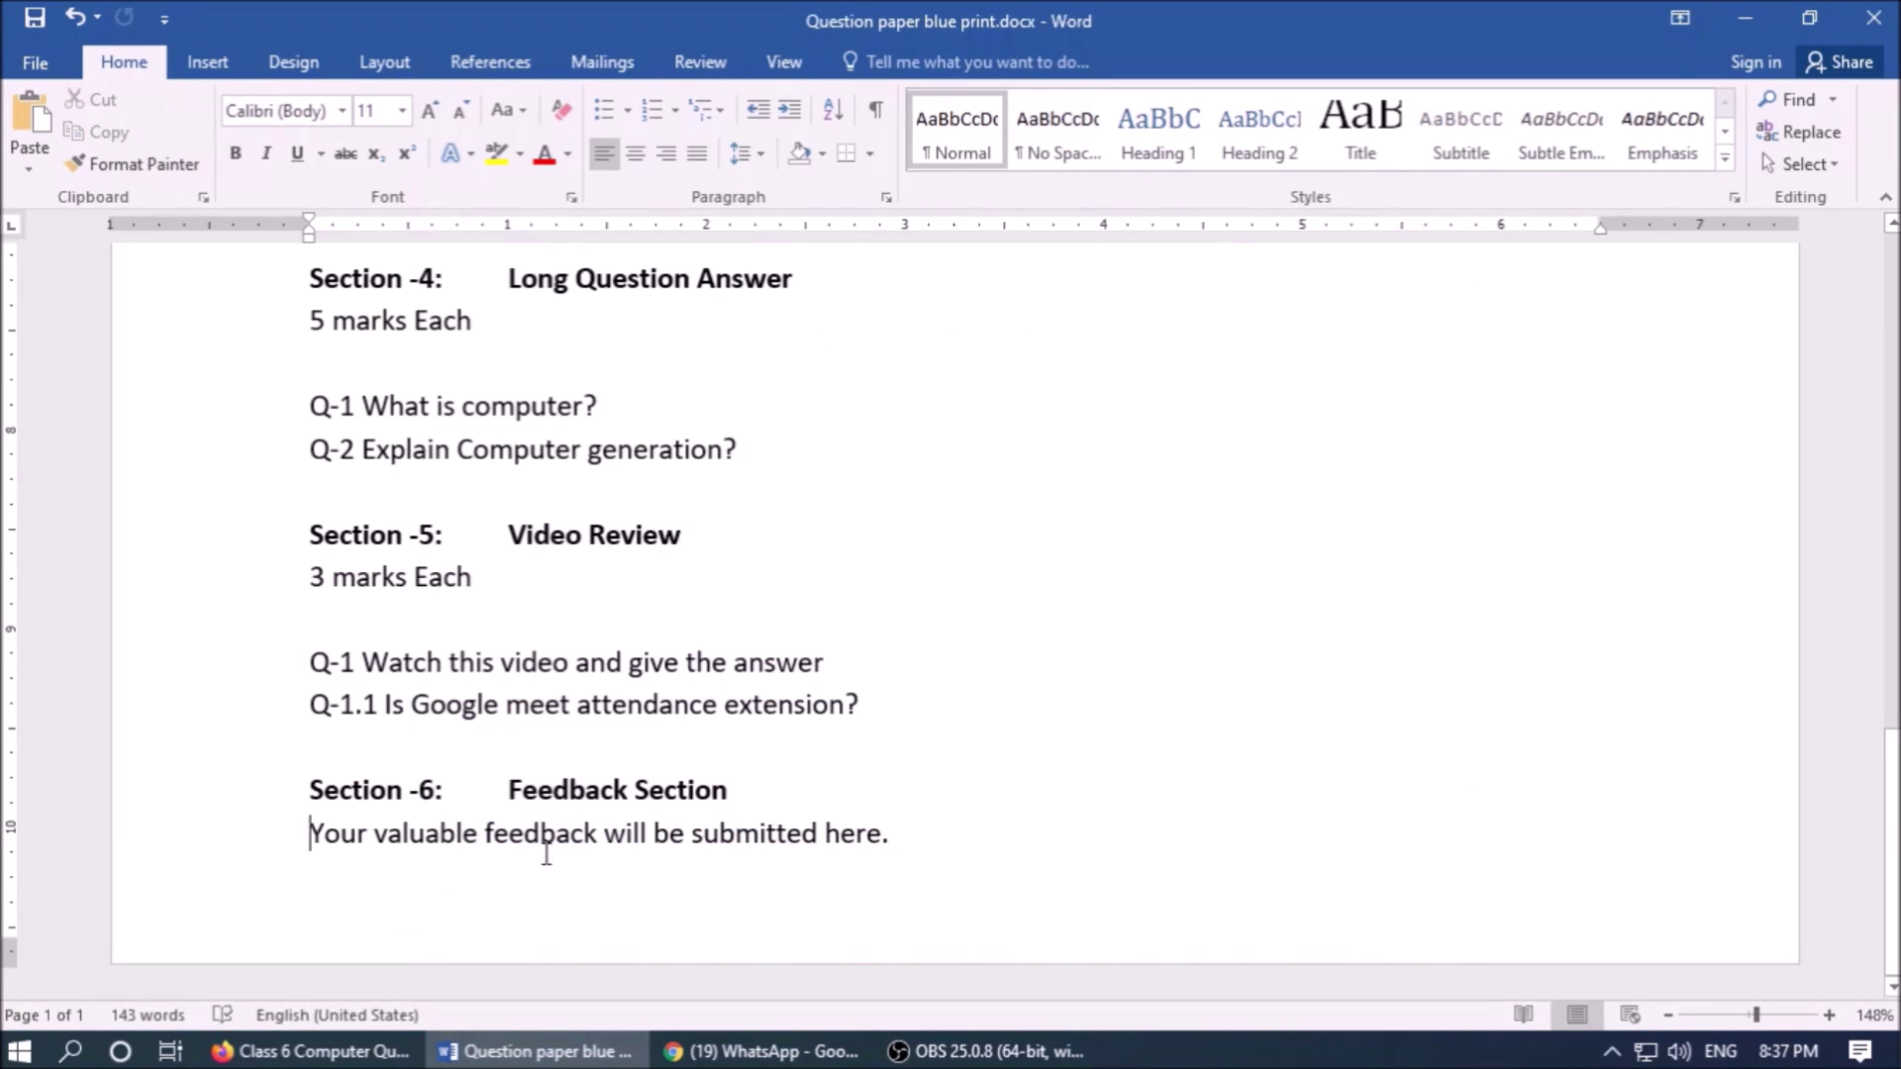
{"action": "key", "text": "shift+End"}
{"action": "key", "text": "ctrl+c"}
{"action": "left_click", "coordinate": [312, 1052]}
{"action": "key", "text": "ctrl+v"}
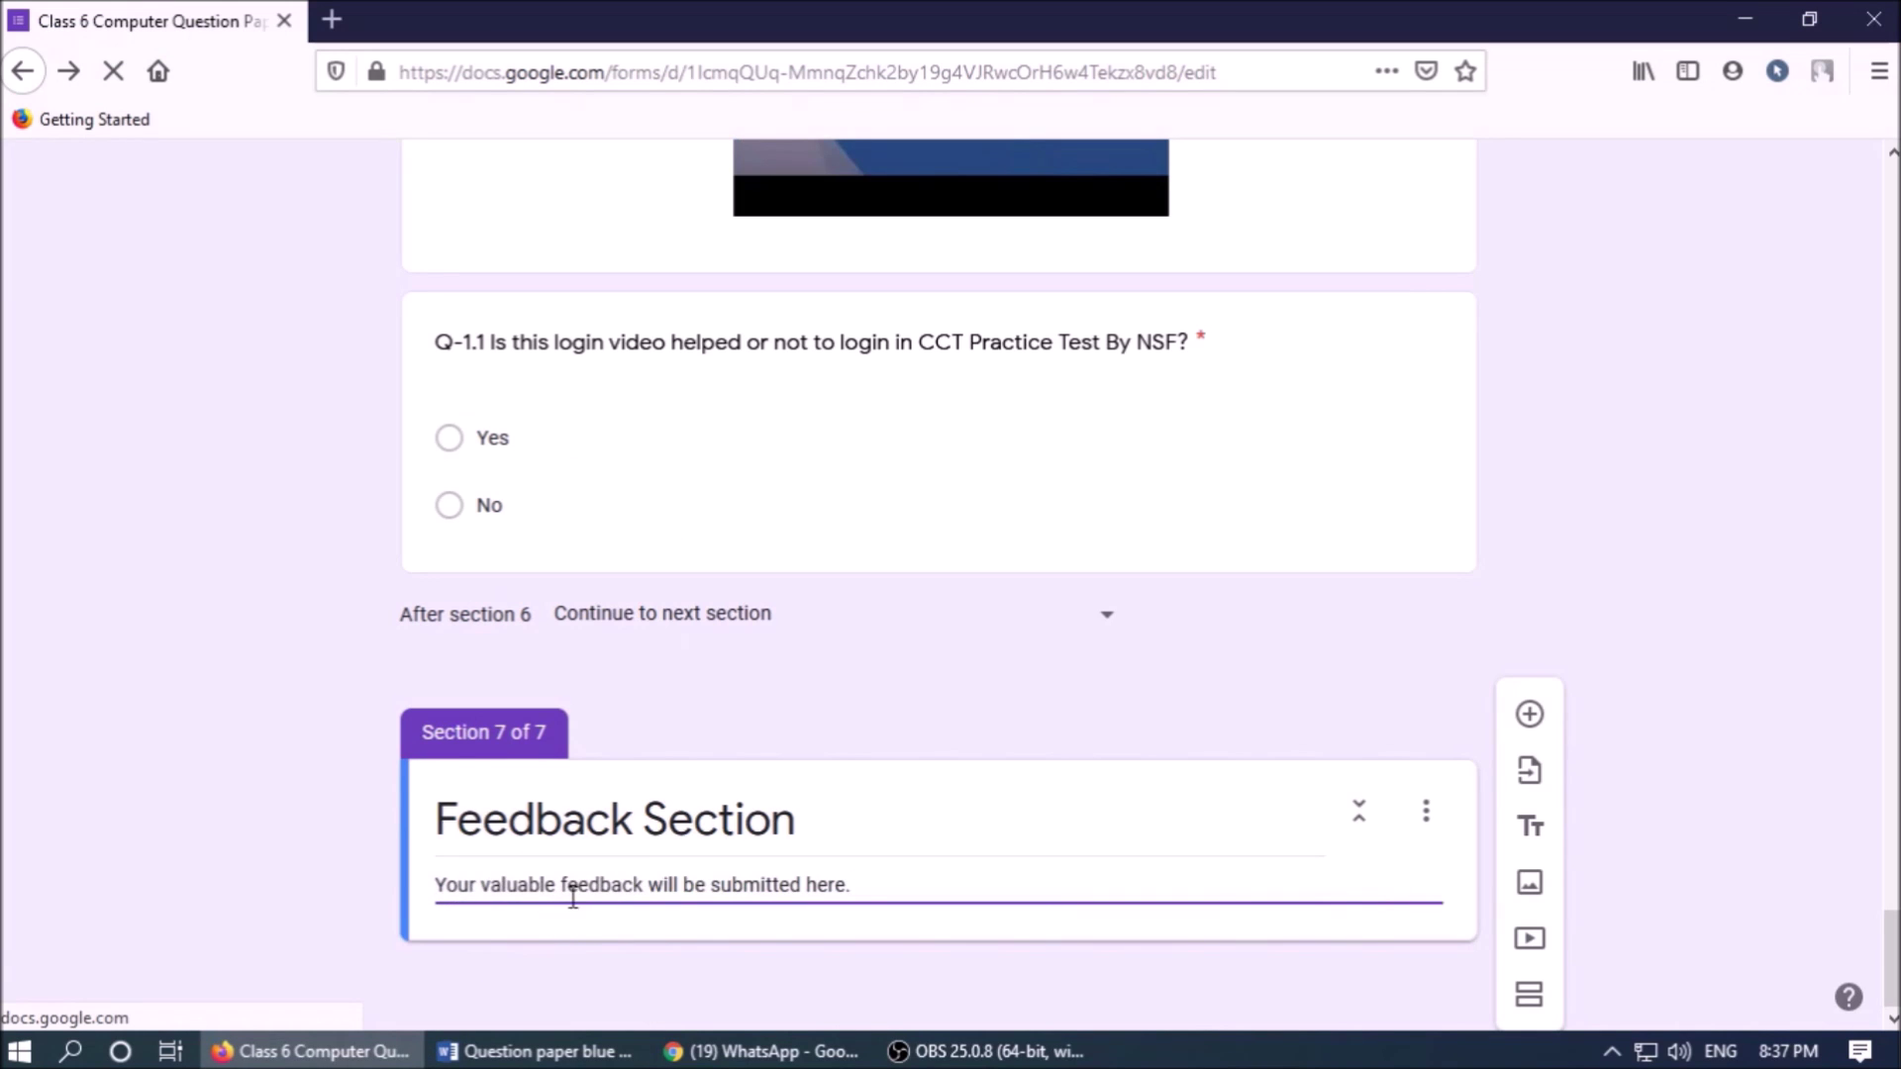
- Add a required linear scale question from 1 to 5 titled "Your valuable feedback will be submitted here." to the Feedback Section
{"action": "left_click", "coordinate": [1530, 715]}
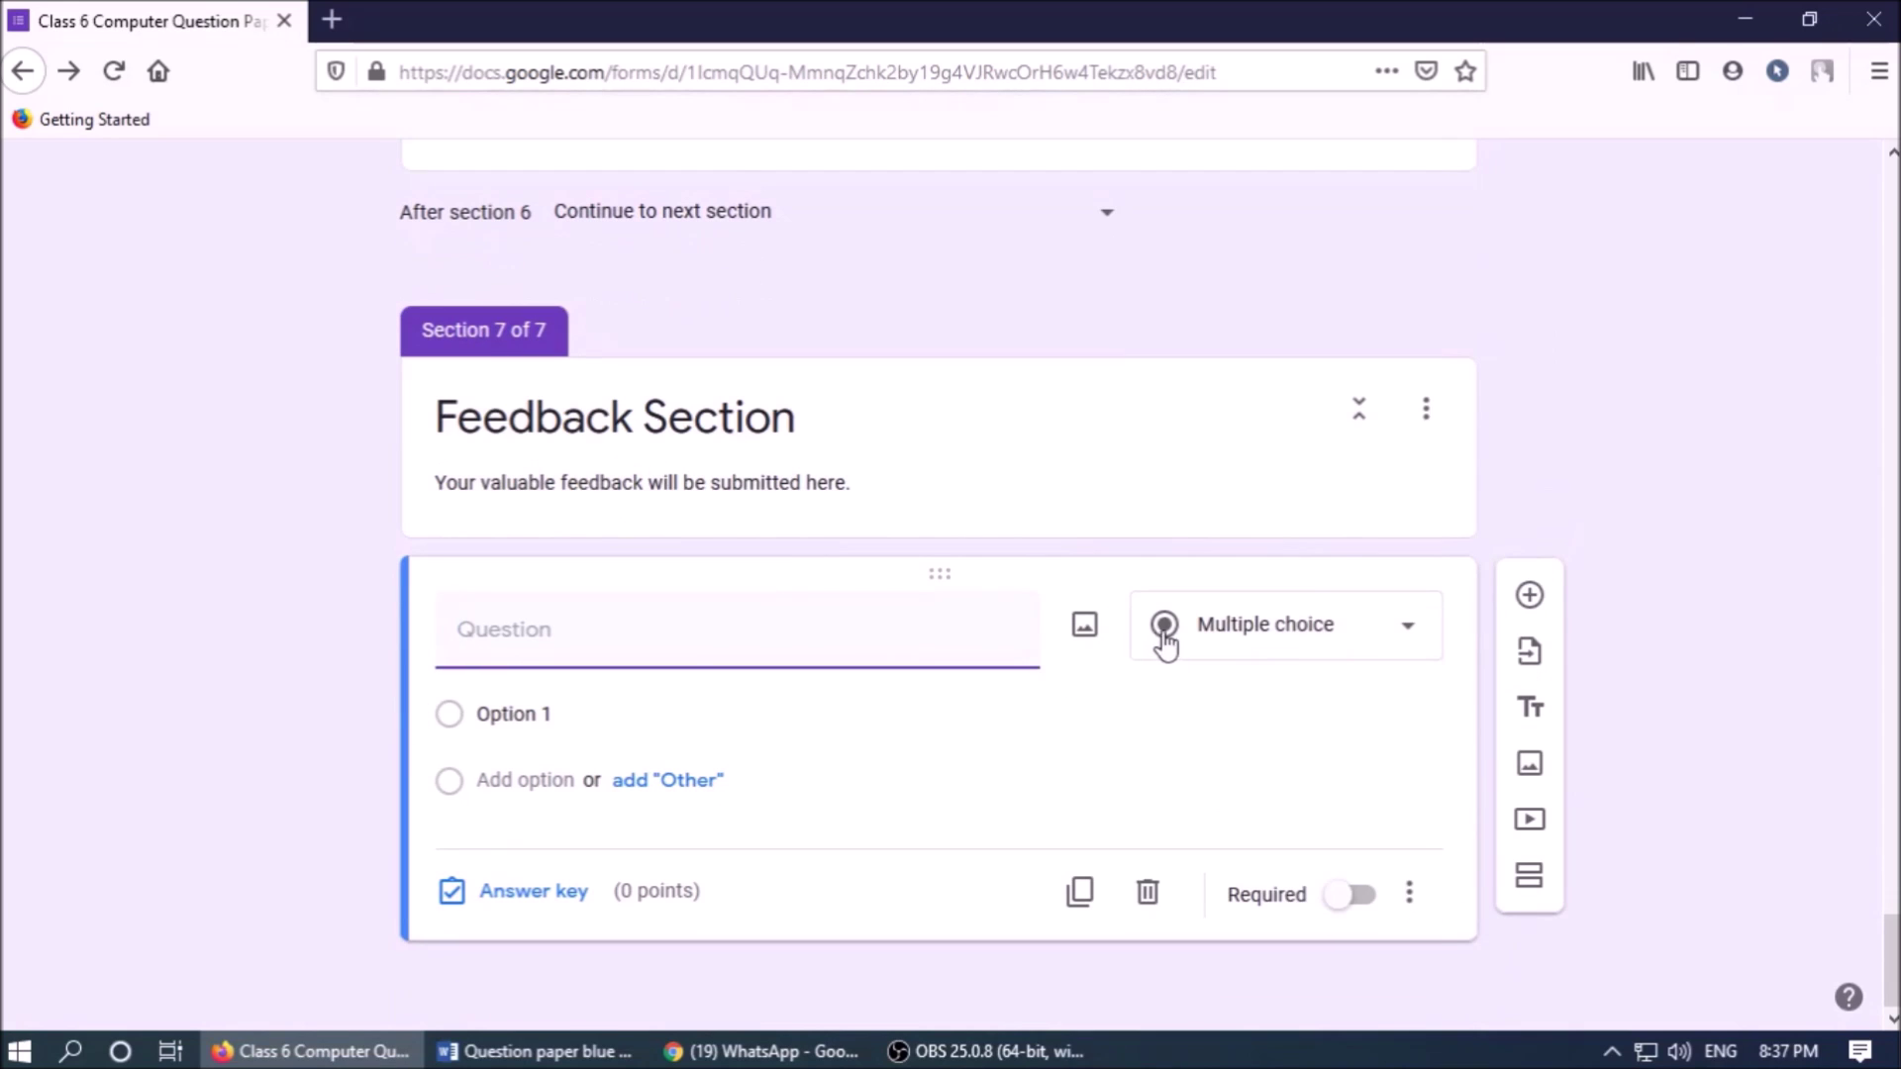
{"action": "left_click", "coordinate": [1165, 644]}
{"action": "left_click", "coordinate": [1216, 715]}
{"action": "left_click", "coordinate": [785, 642]}
{"action": "key", "text": "ctrl+v"}
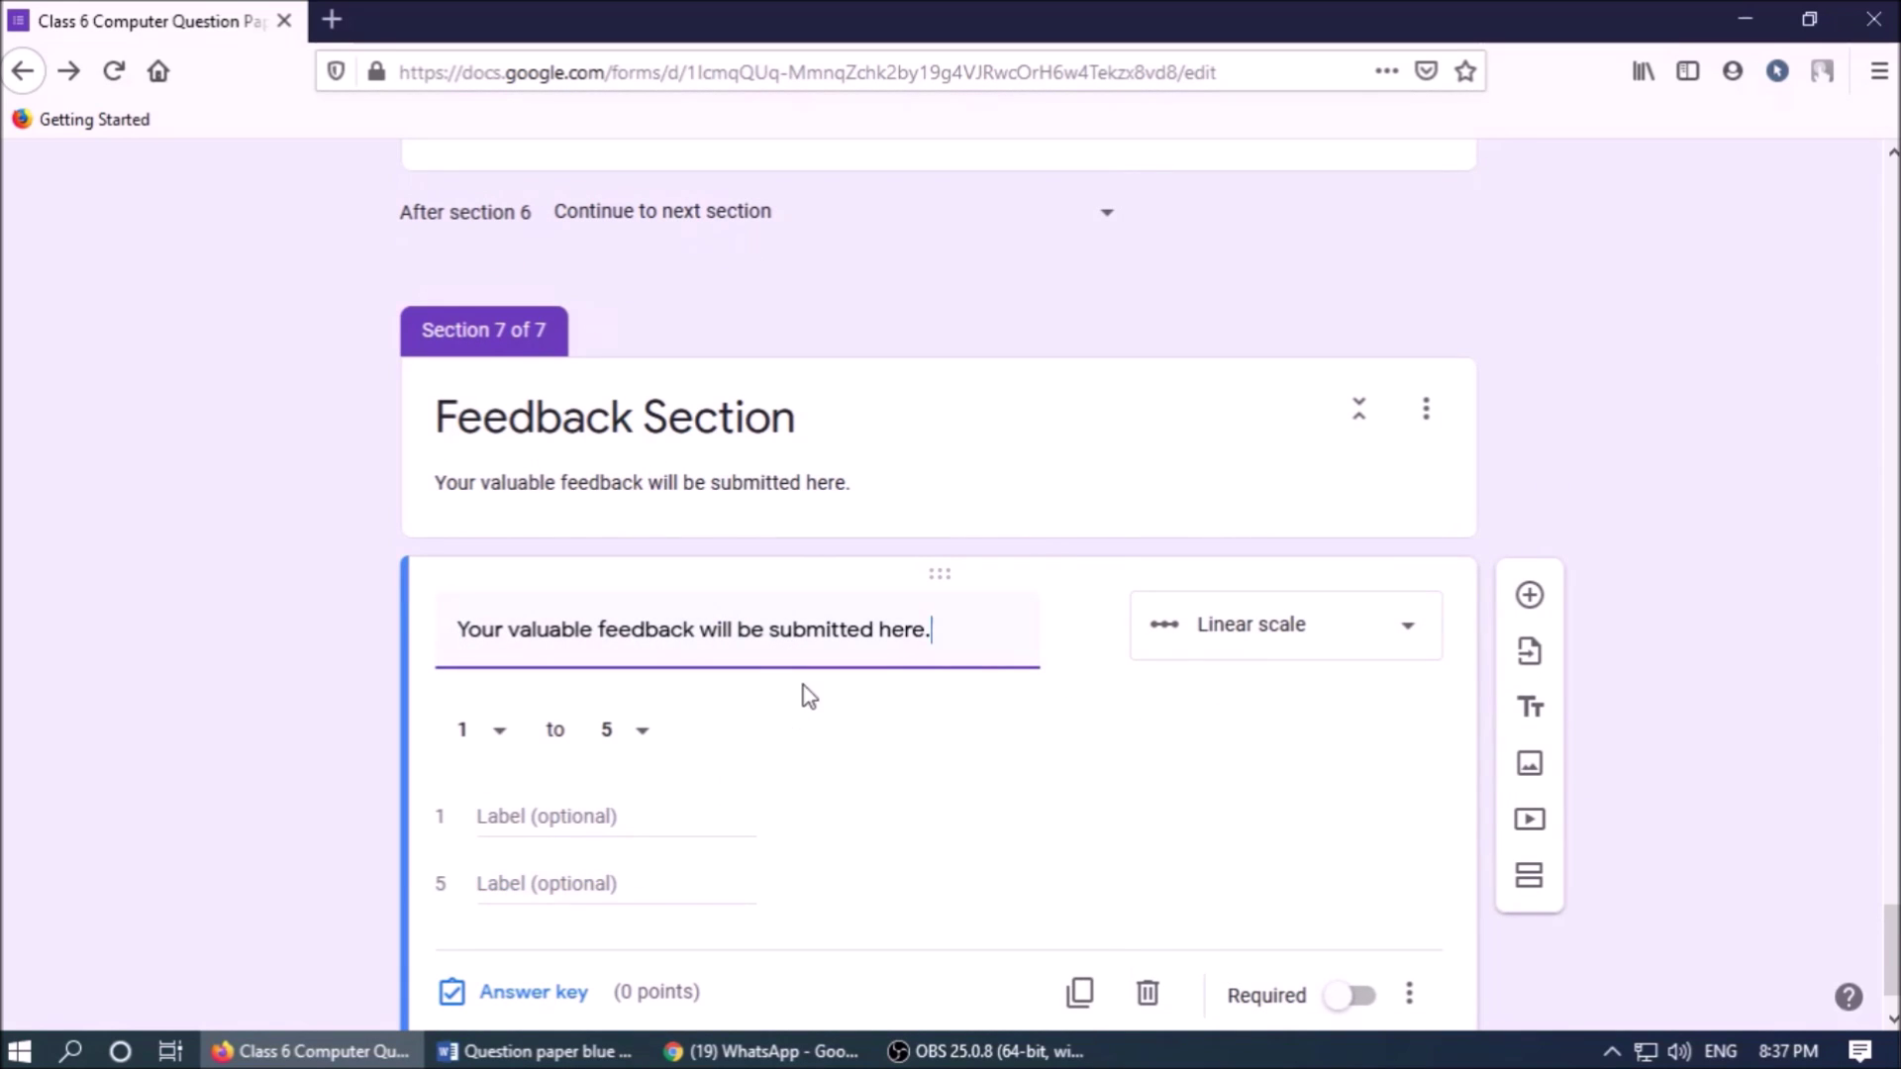
{"action": "left_click", "coordinate": [1356, 993]}
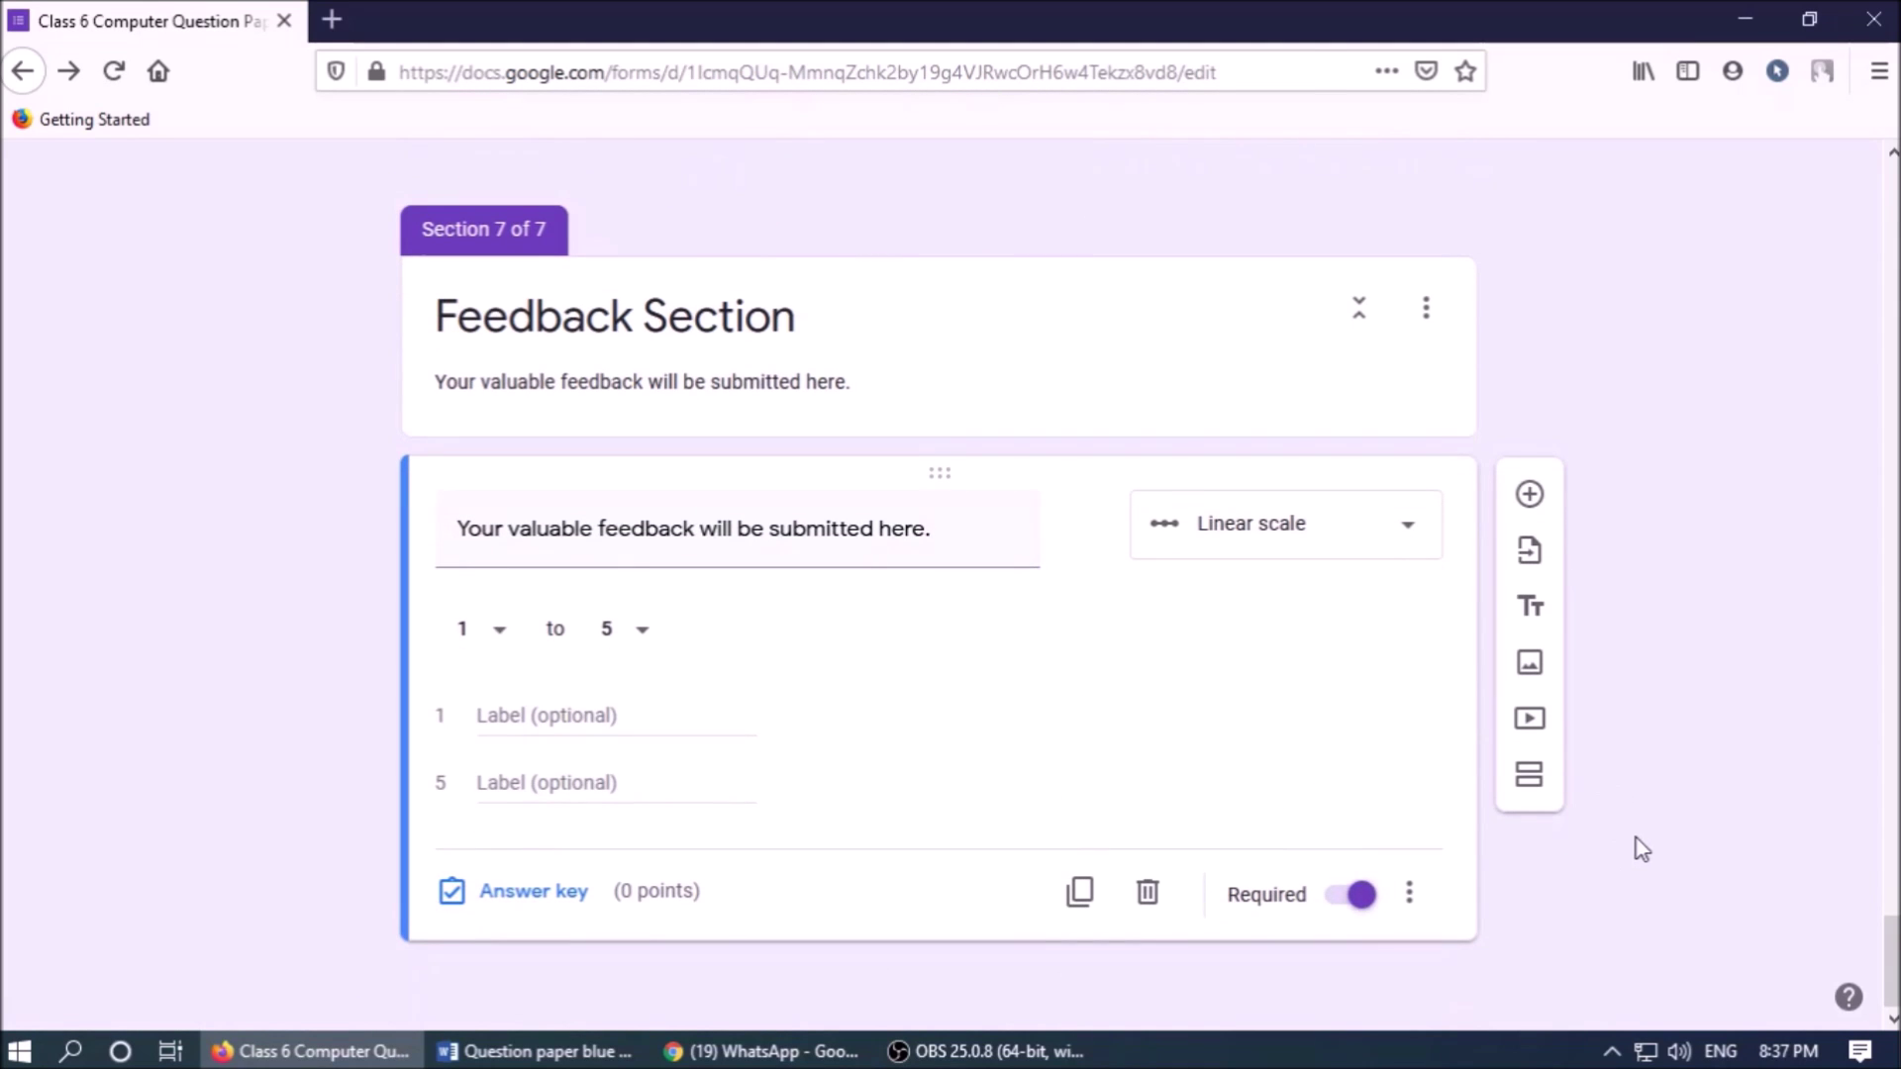
- Return to the start of the form, reload it and check the quiz's total points
{"action": "scroll", "coordinate": [1636, 838], "scroll_direction": "up", "scroll_amount": 15}
{"action": "scroll", "coordinate": [1631, 831], "scroll_direction": "up", "scroll_amount": 15}
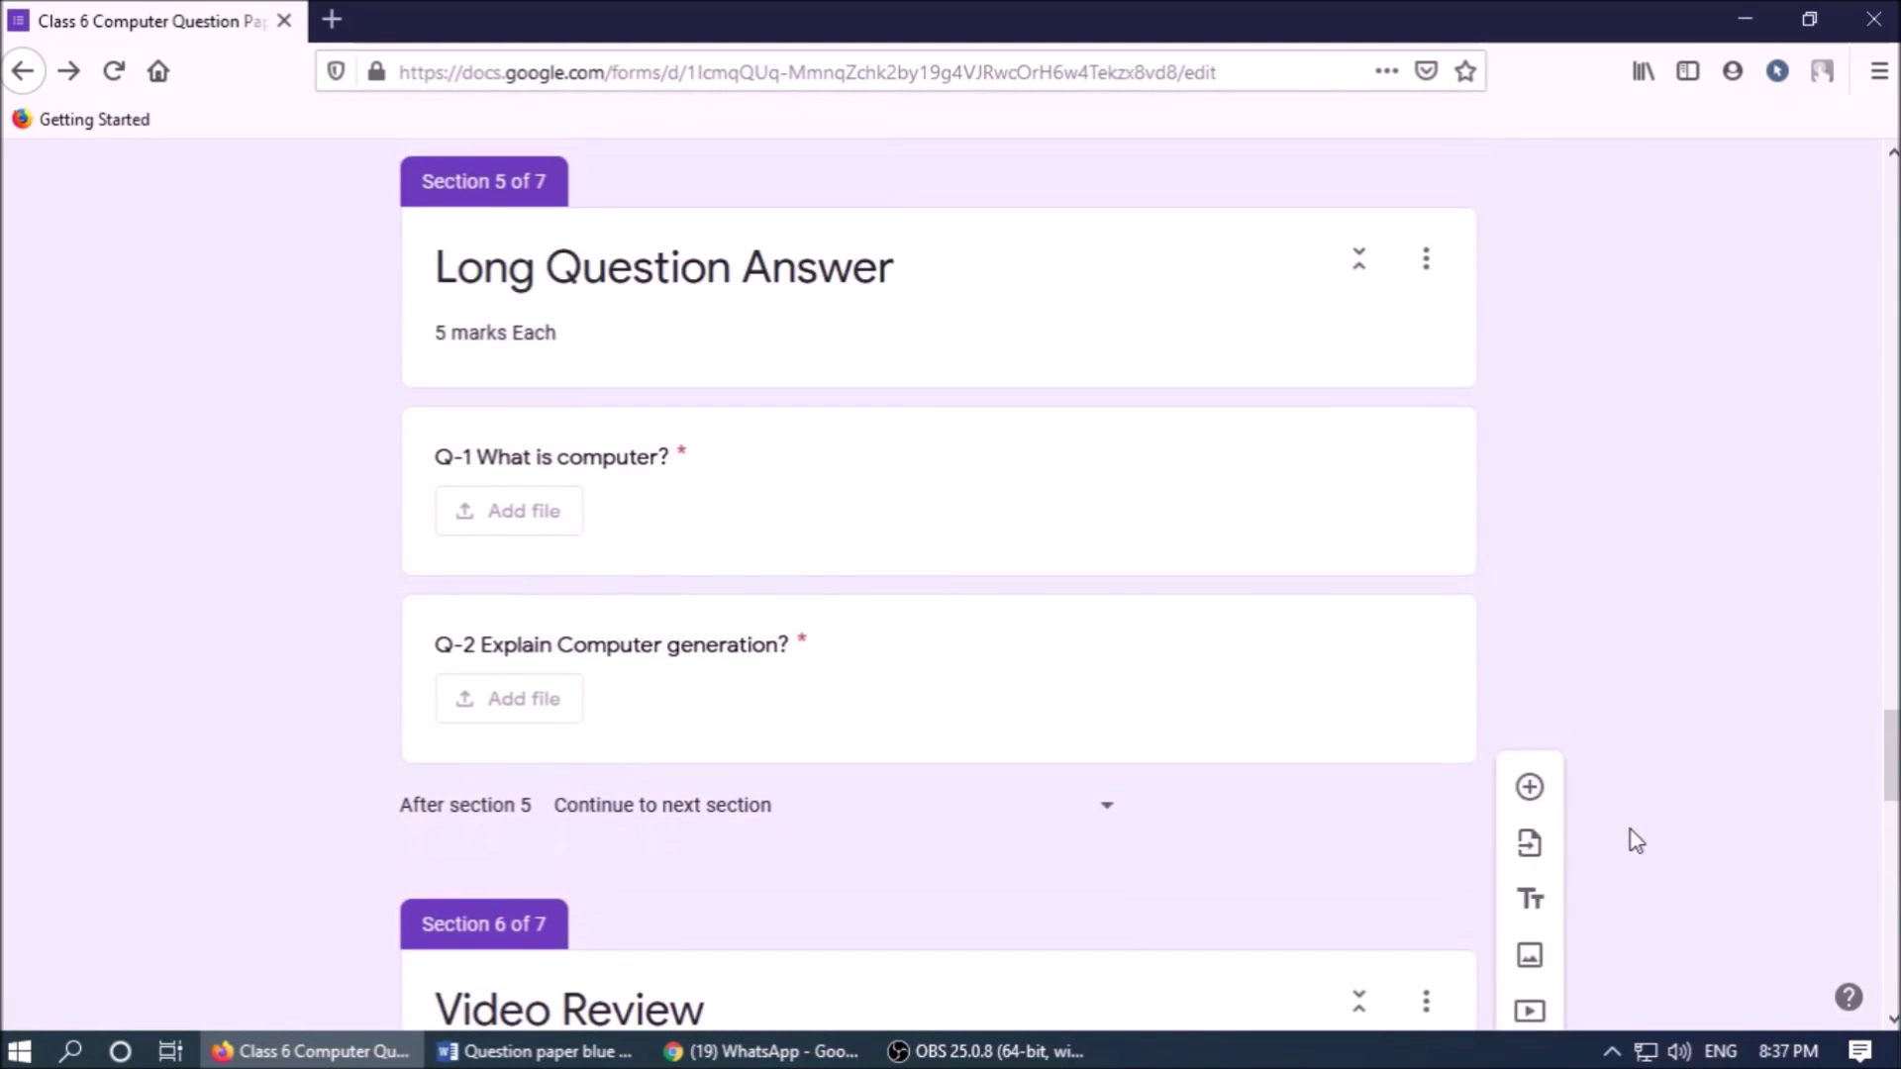
{"action": "scroll", "coordinate": [1614, 851], "scroll_direction": "up", "scroll_amount": 15}
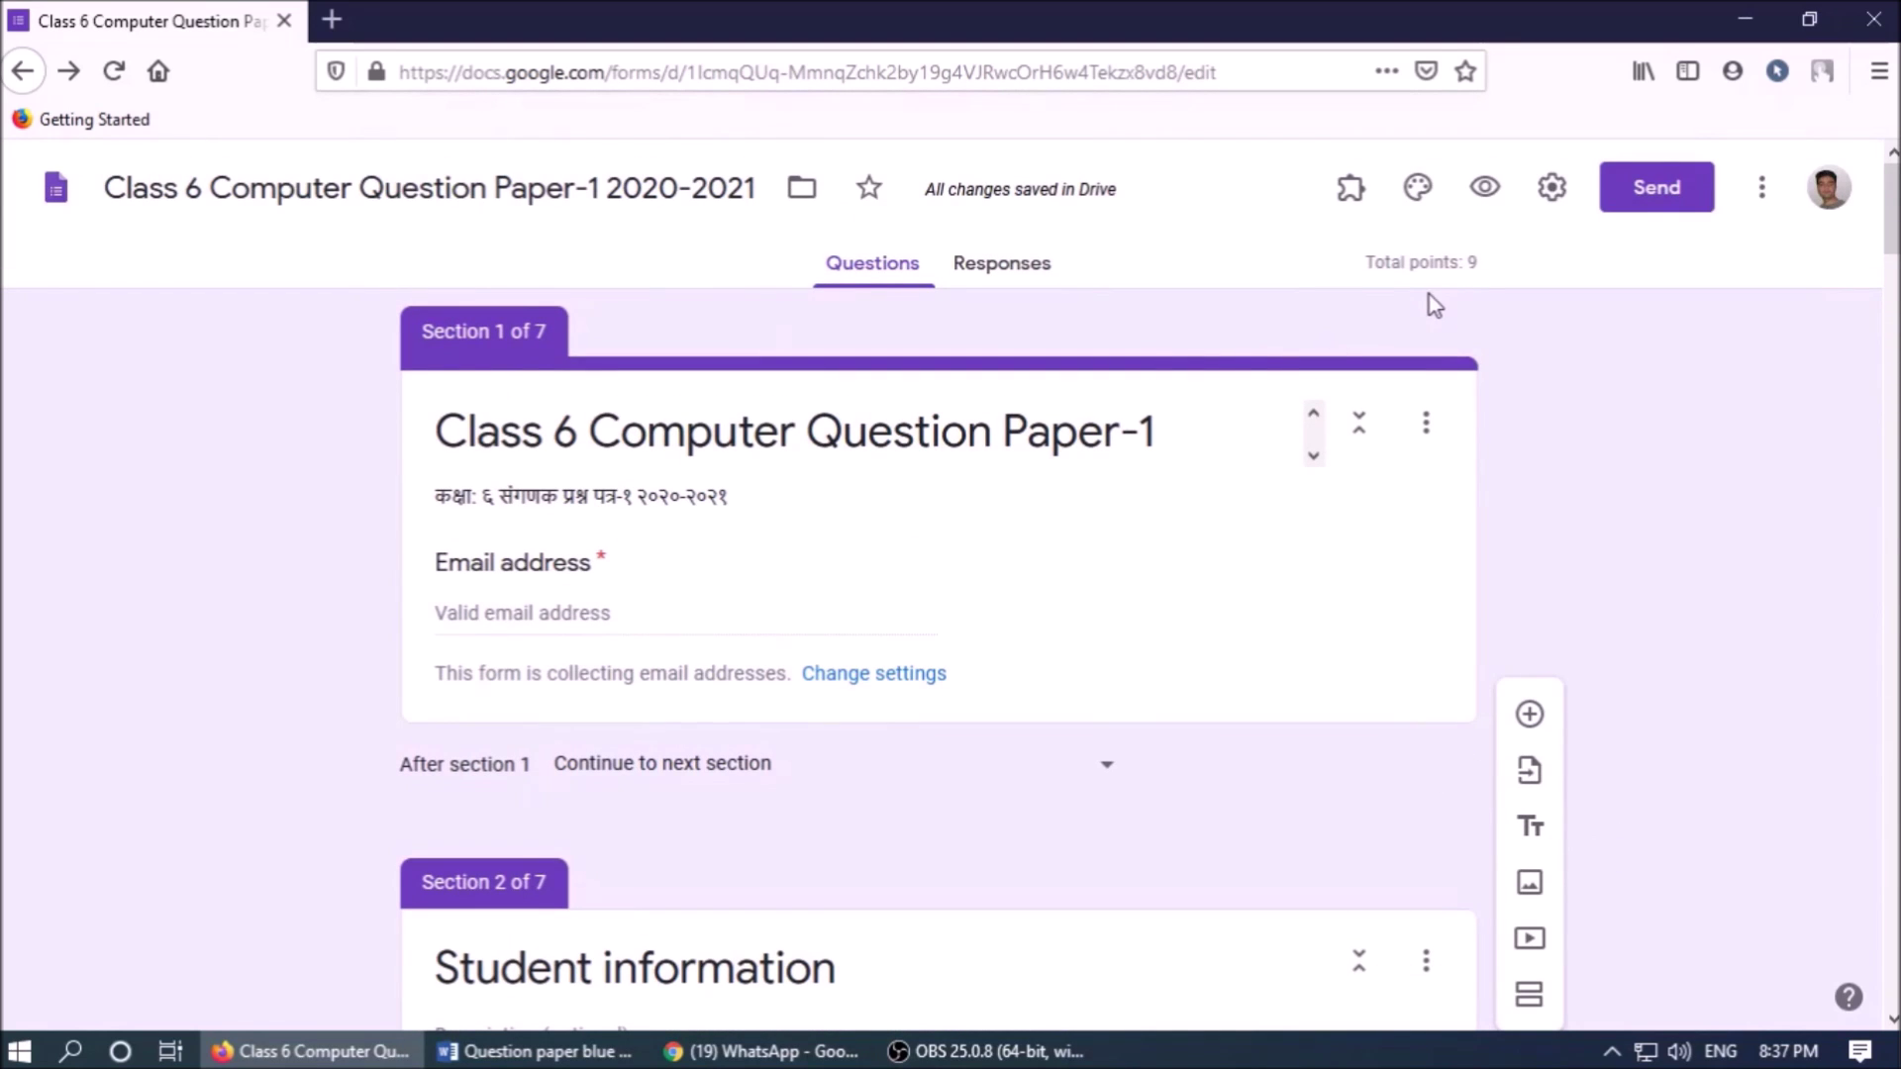
{"action": "key", "text": "F5"}
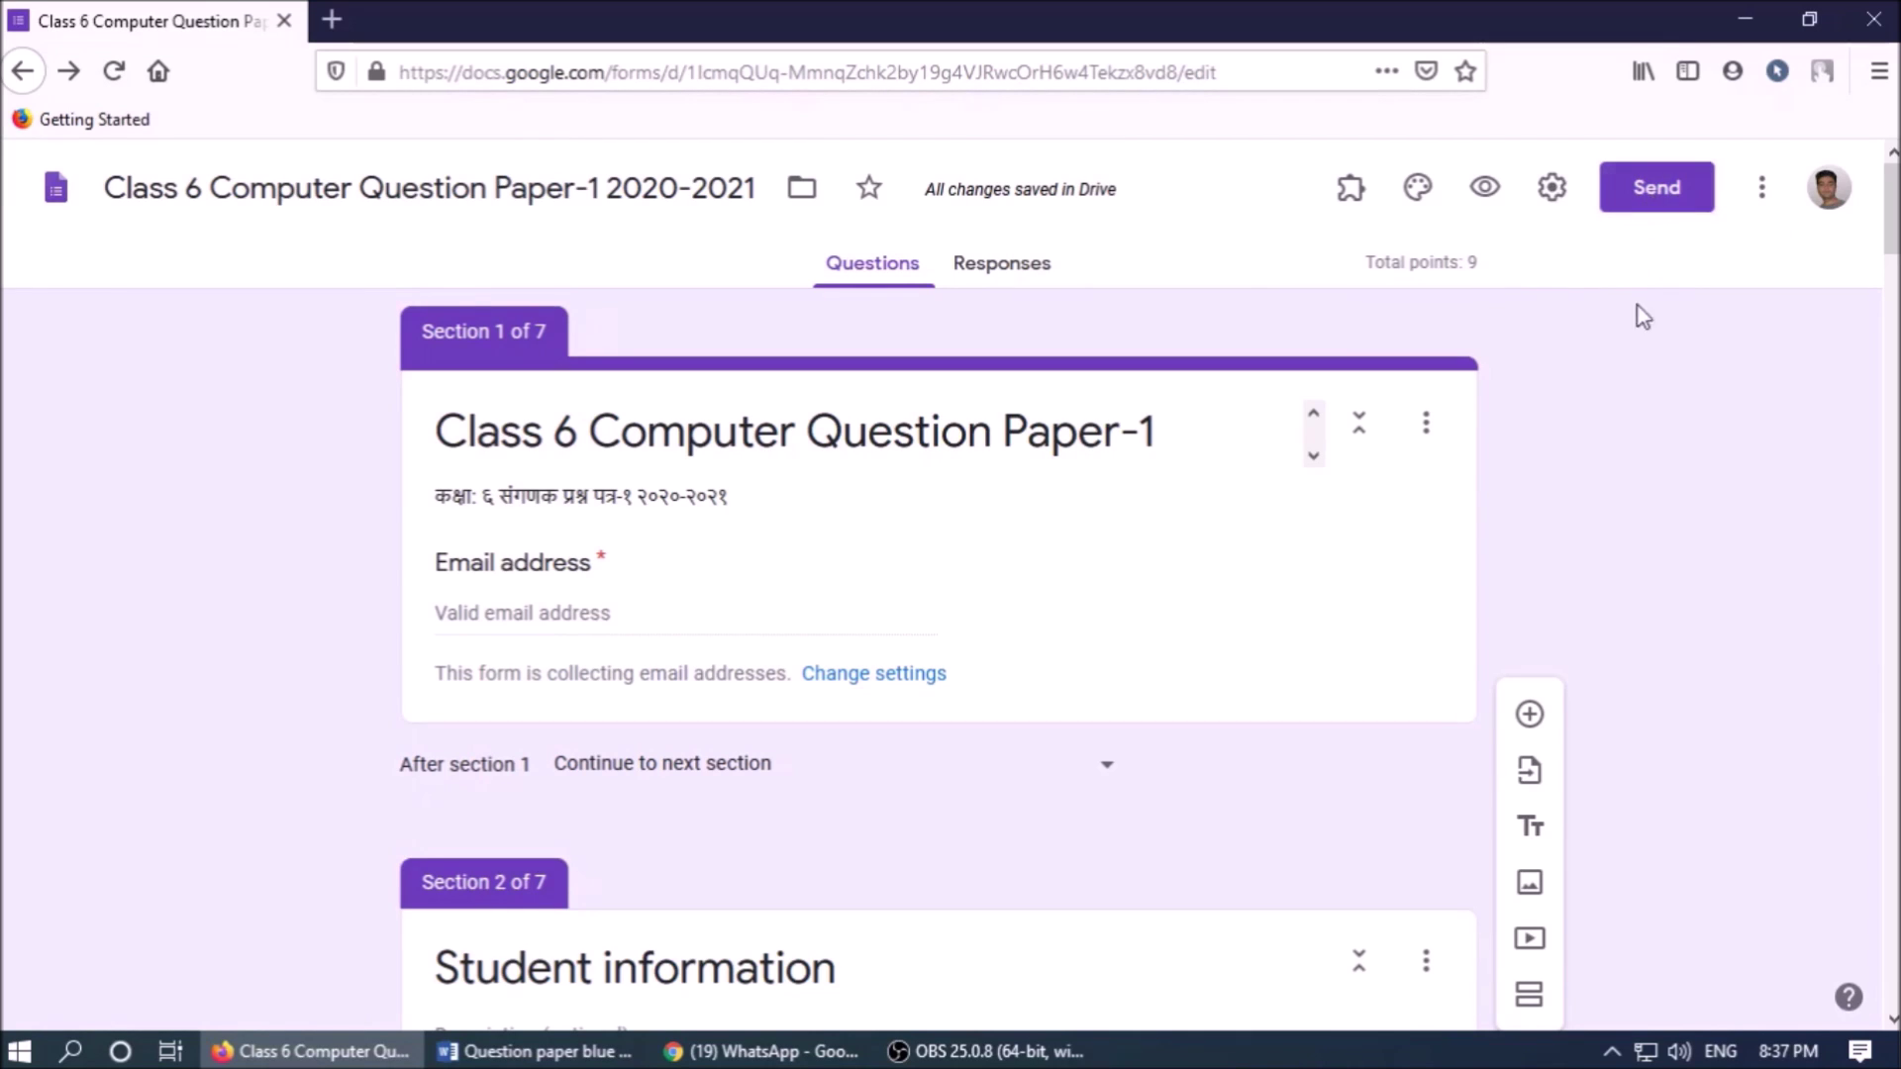
- Open the form's theme options and look through the color and font style choices
{"action": "left_click", "coordinate": [1419, 190]}
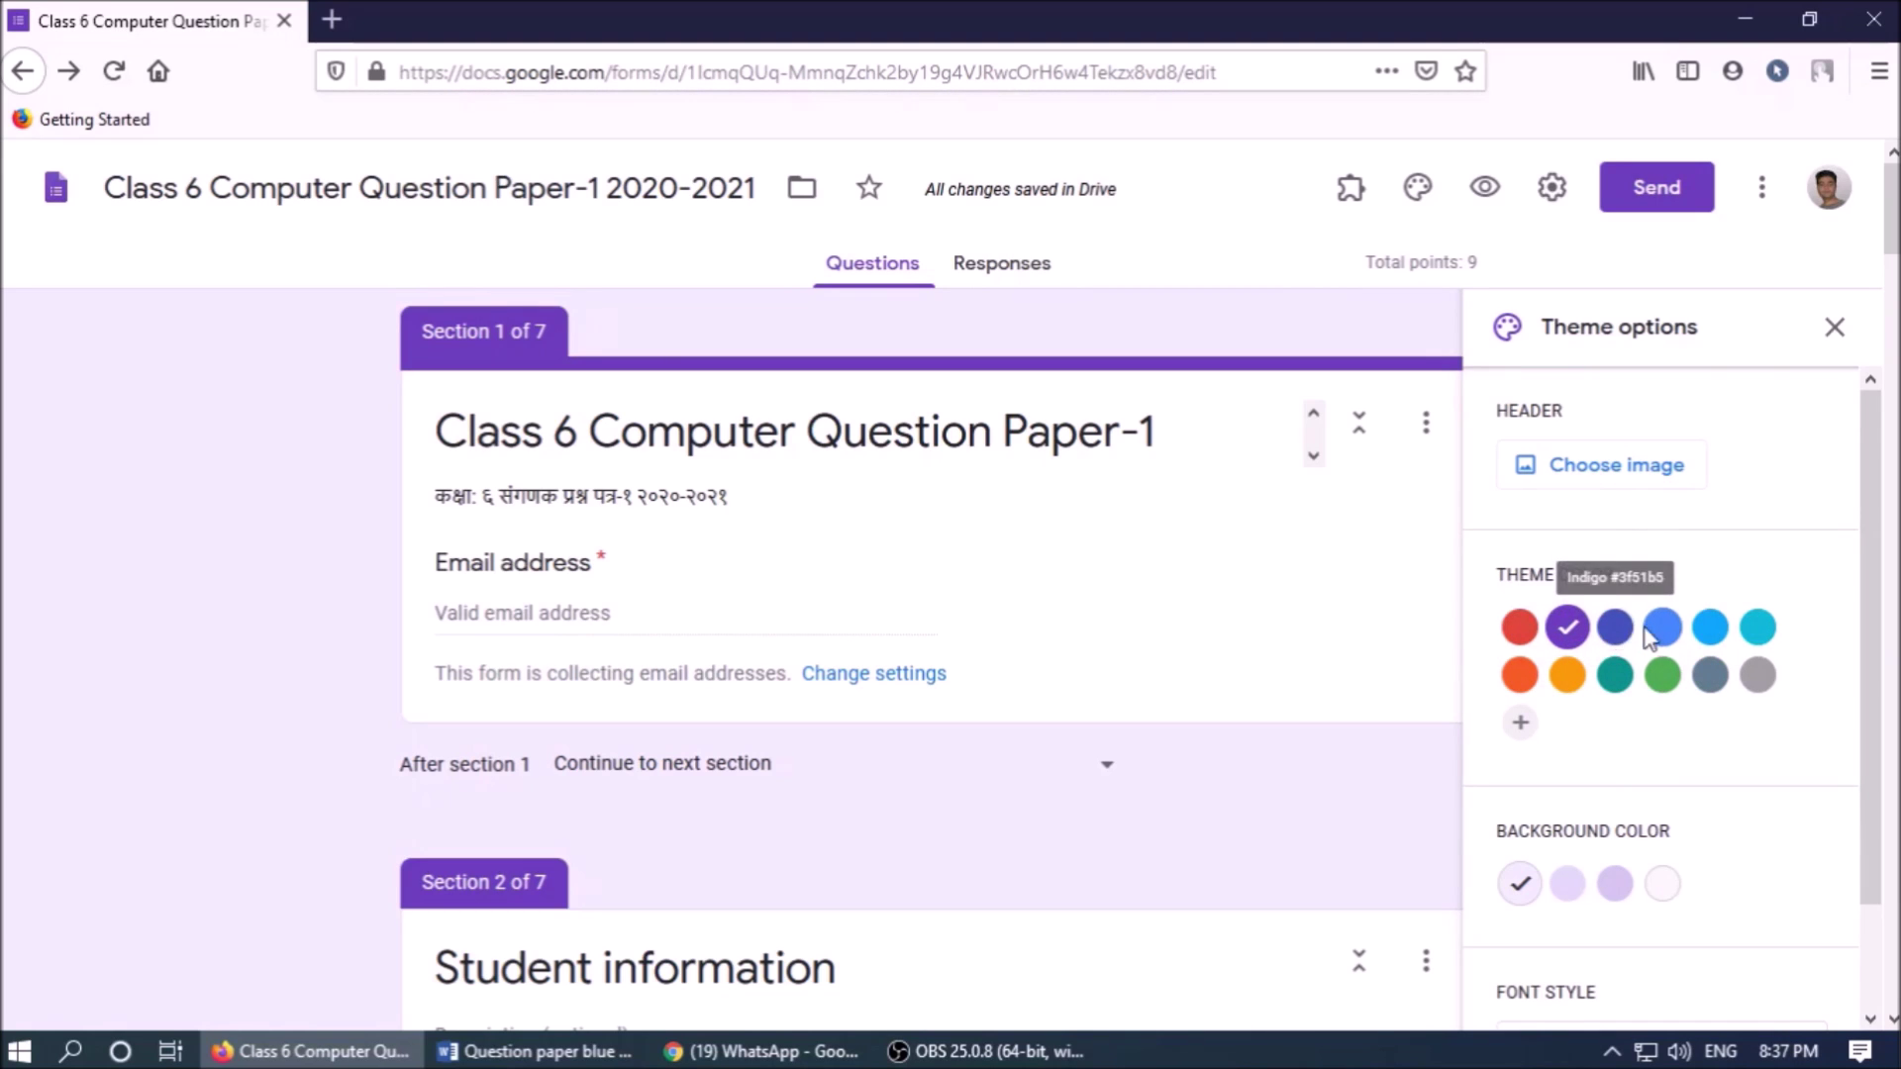
{"action": "scroll", "coordinate": [1644, 637], "scroll_direction": "down", "scroll_amount": 5}
{"action": "left_click", "coordinate": [1613, 940]}
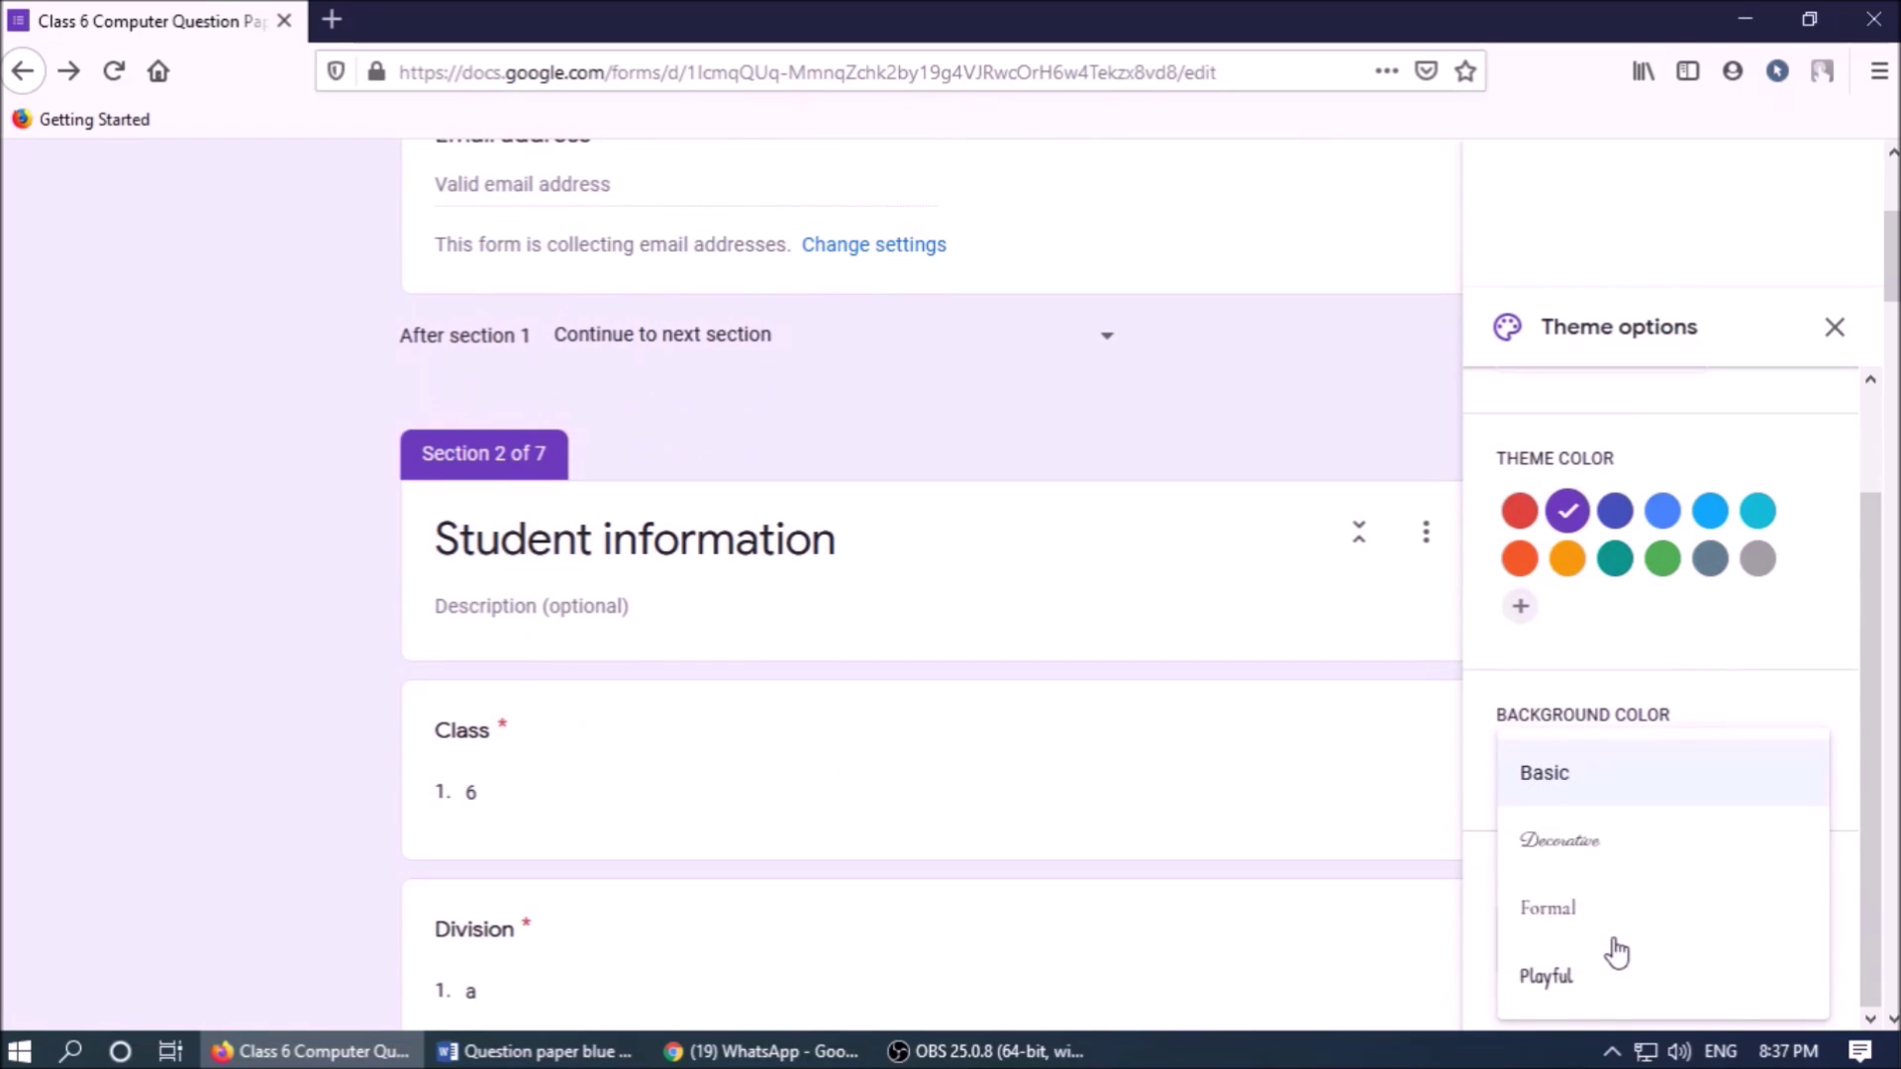
{"action": "left_click", "coordinate": [1761, 755]}
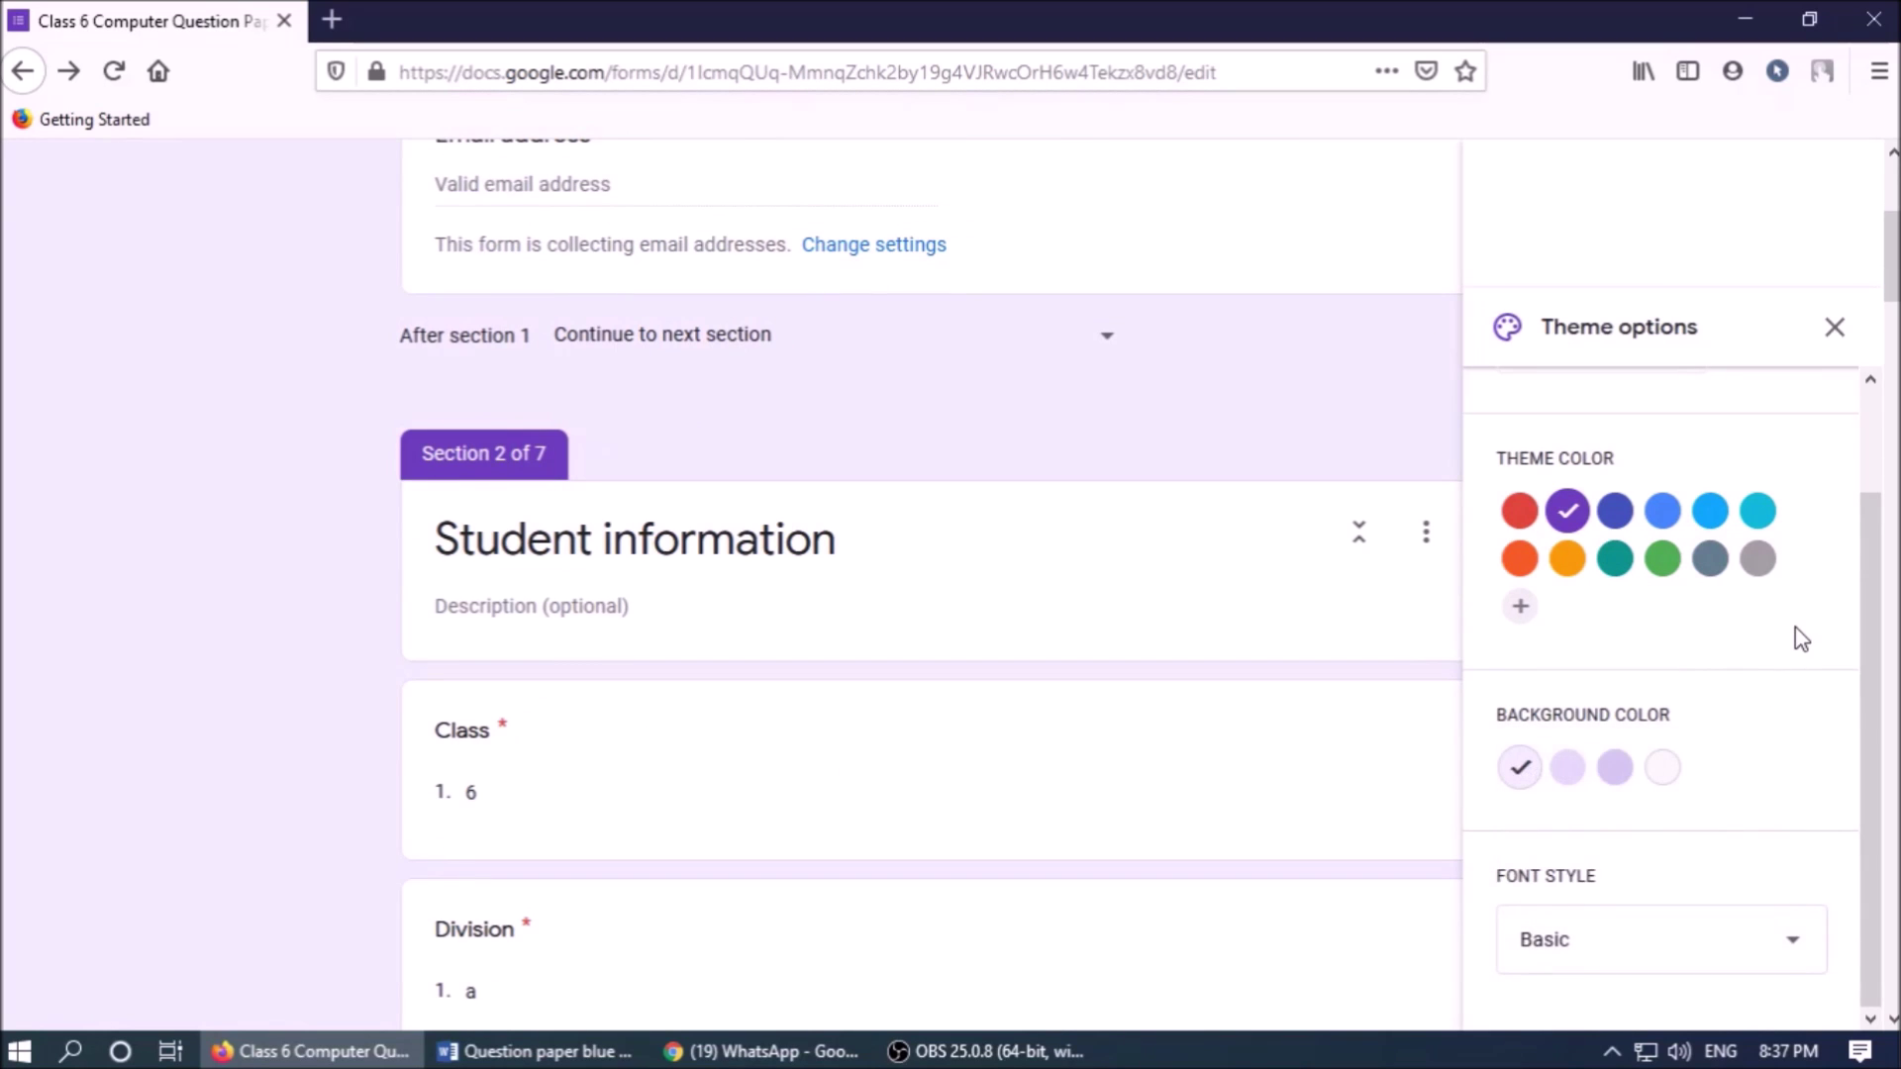
{"action": "scroll", "coordinate": [1801, 639], "scroll_direction": "up", "scroll_amount": 5}
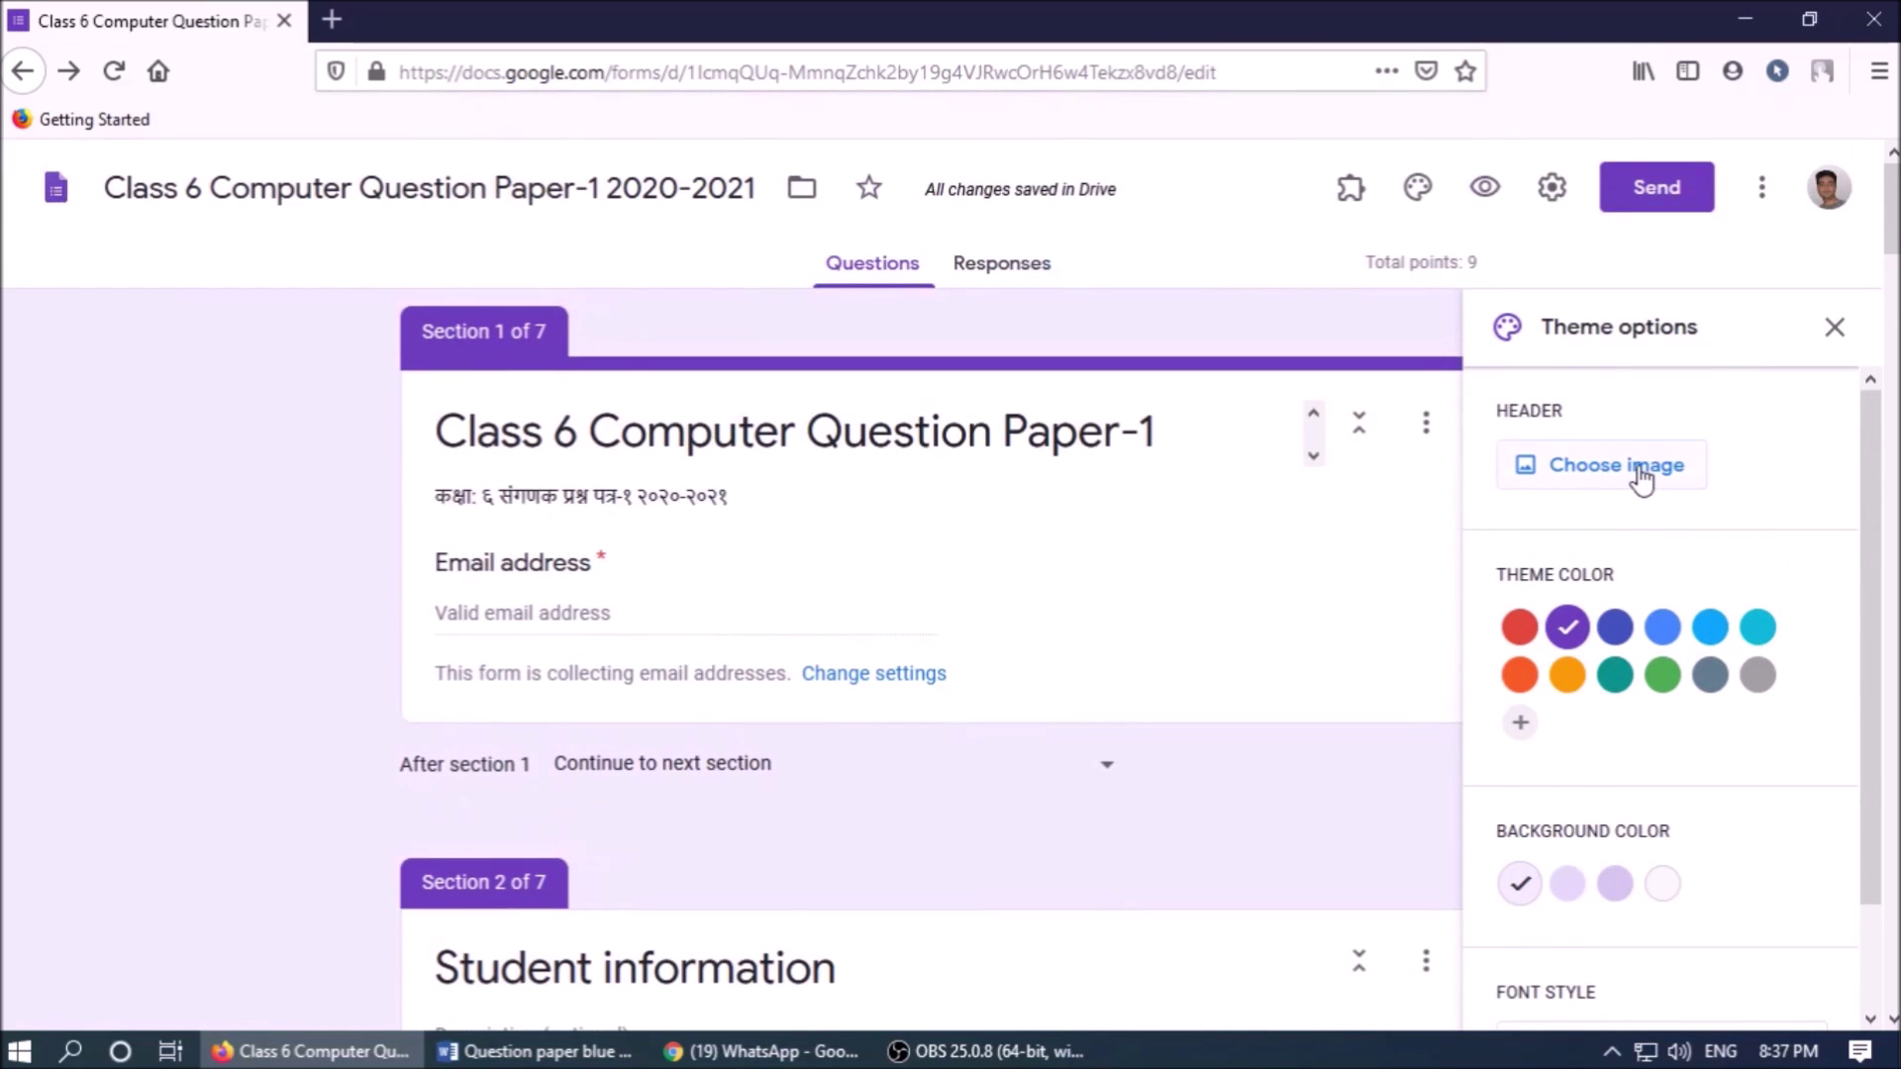
- Insert the multicolored yarn image from the Work and School themes as the form header and close the theme options
{"action": "left_click", "coordinate": [1641, 479]}
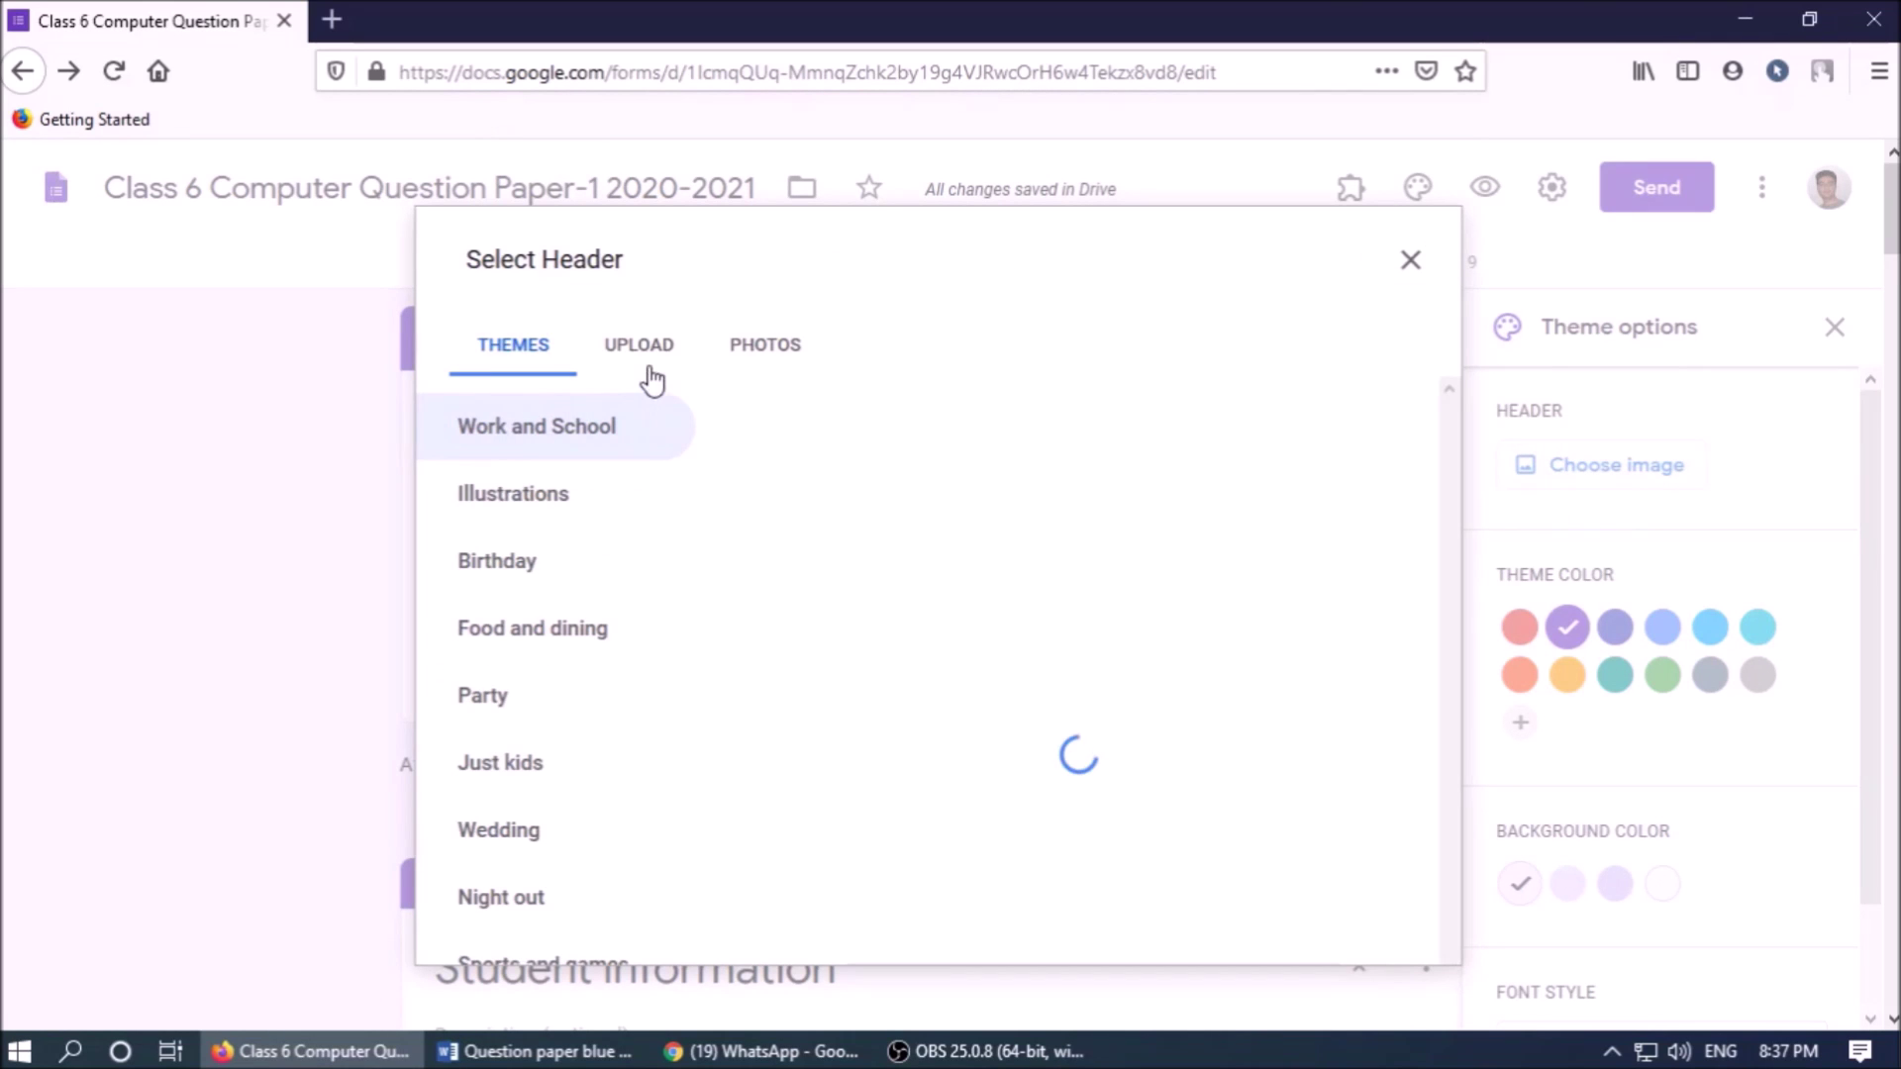
{"action": "left_click", "coordinate": [642, 354]}
{"action": "left_click", "coordinate": [522, 357]}
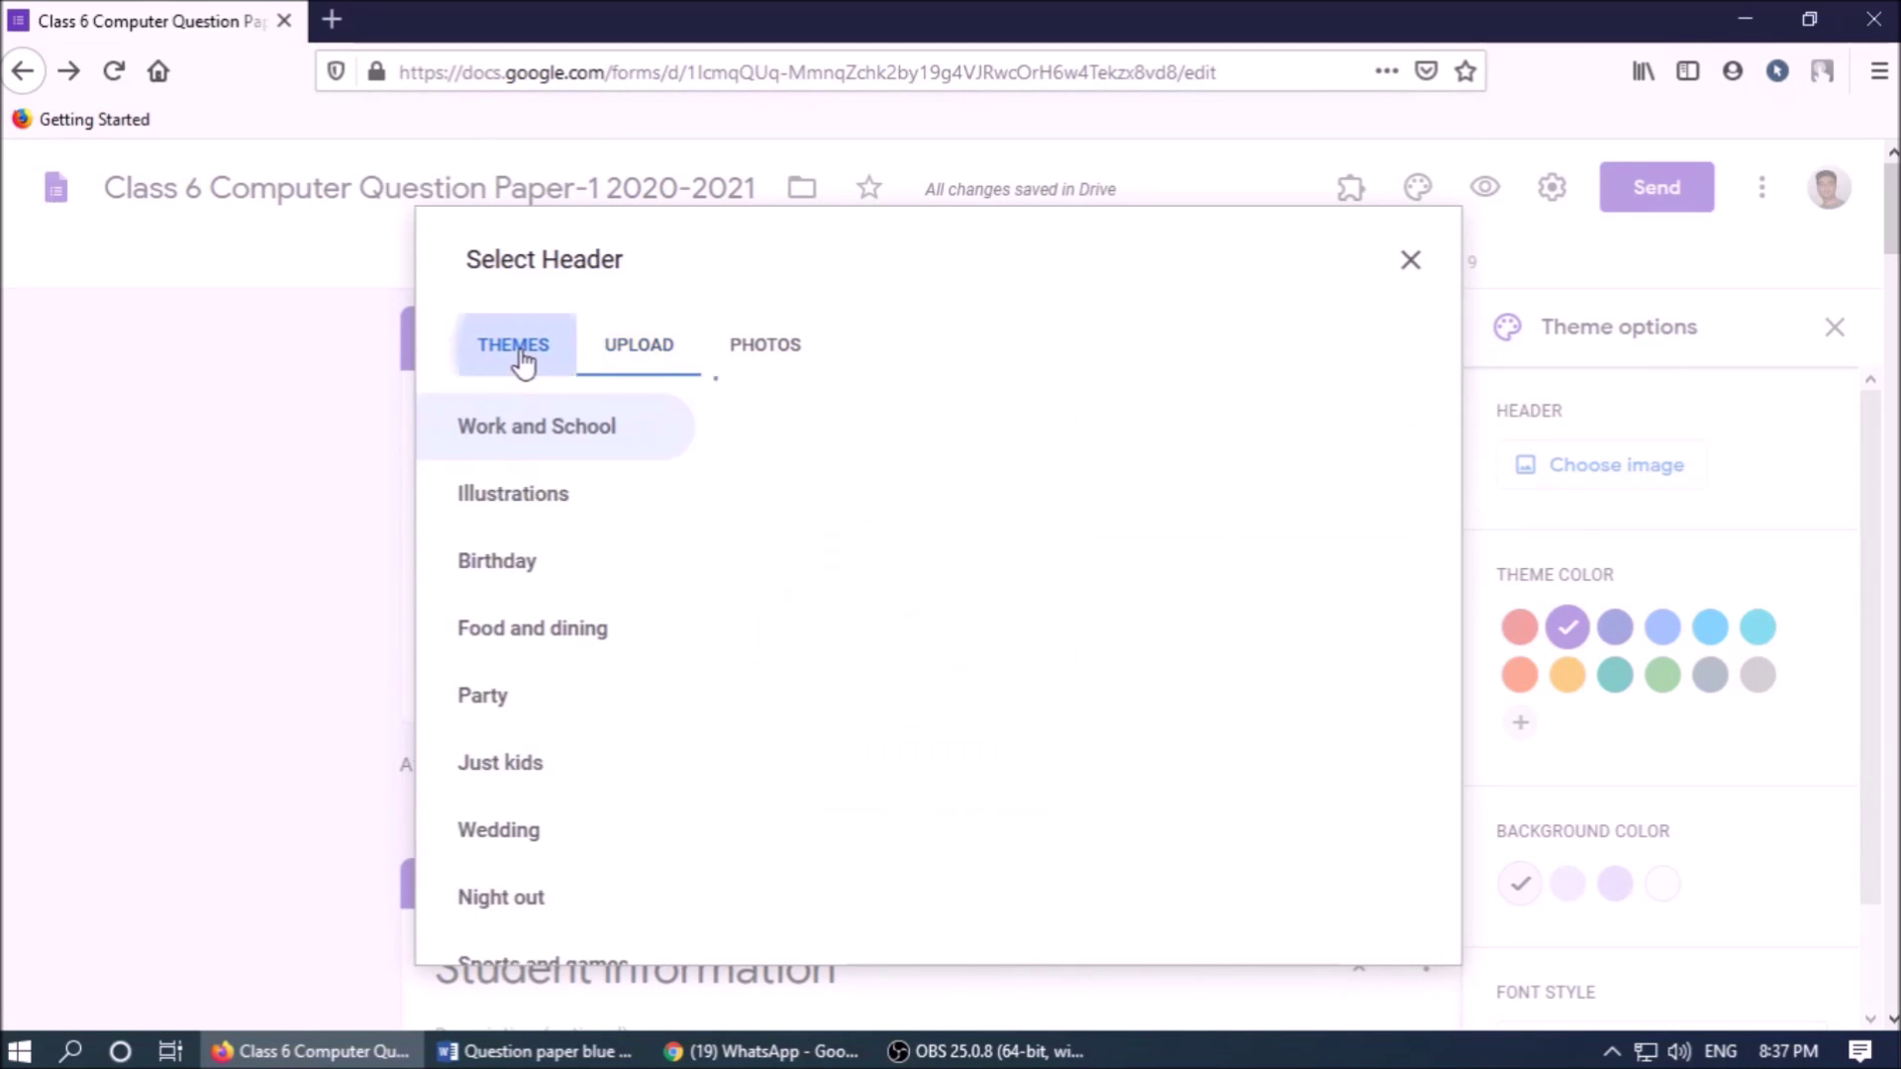
{"action": "scroll", "coordinate": [1144, 713], "scroll_direction": "down", "scroll_amount": 1}
{"action": "scroll", "coordinate": [1143, 713], "scroll_direction": "down", "scroll_amount": 1}
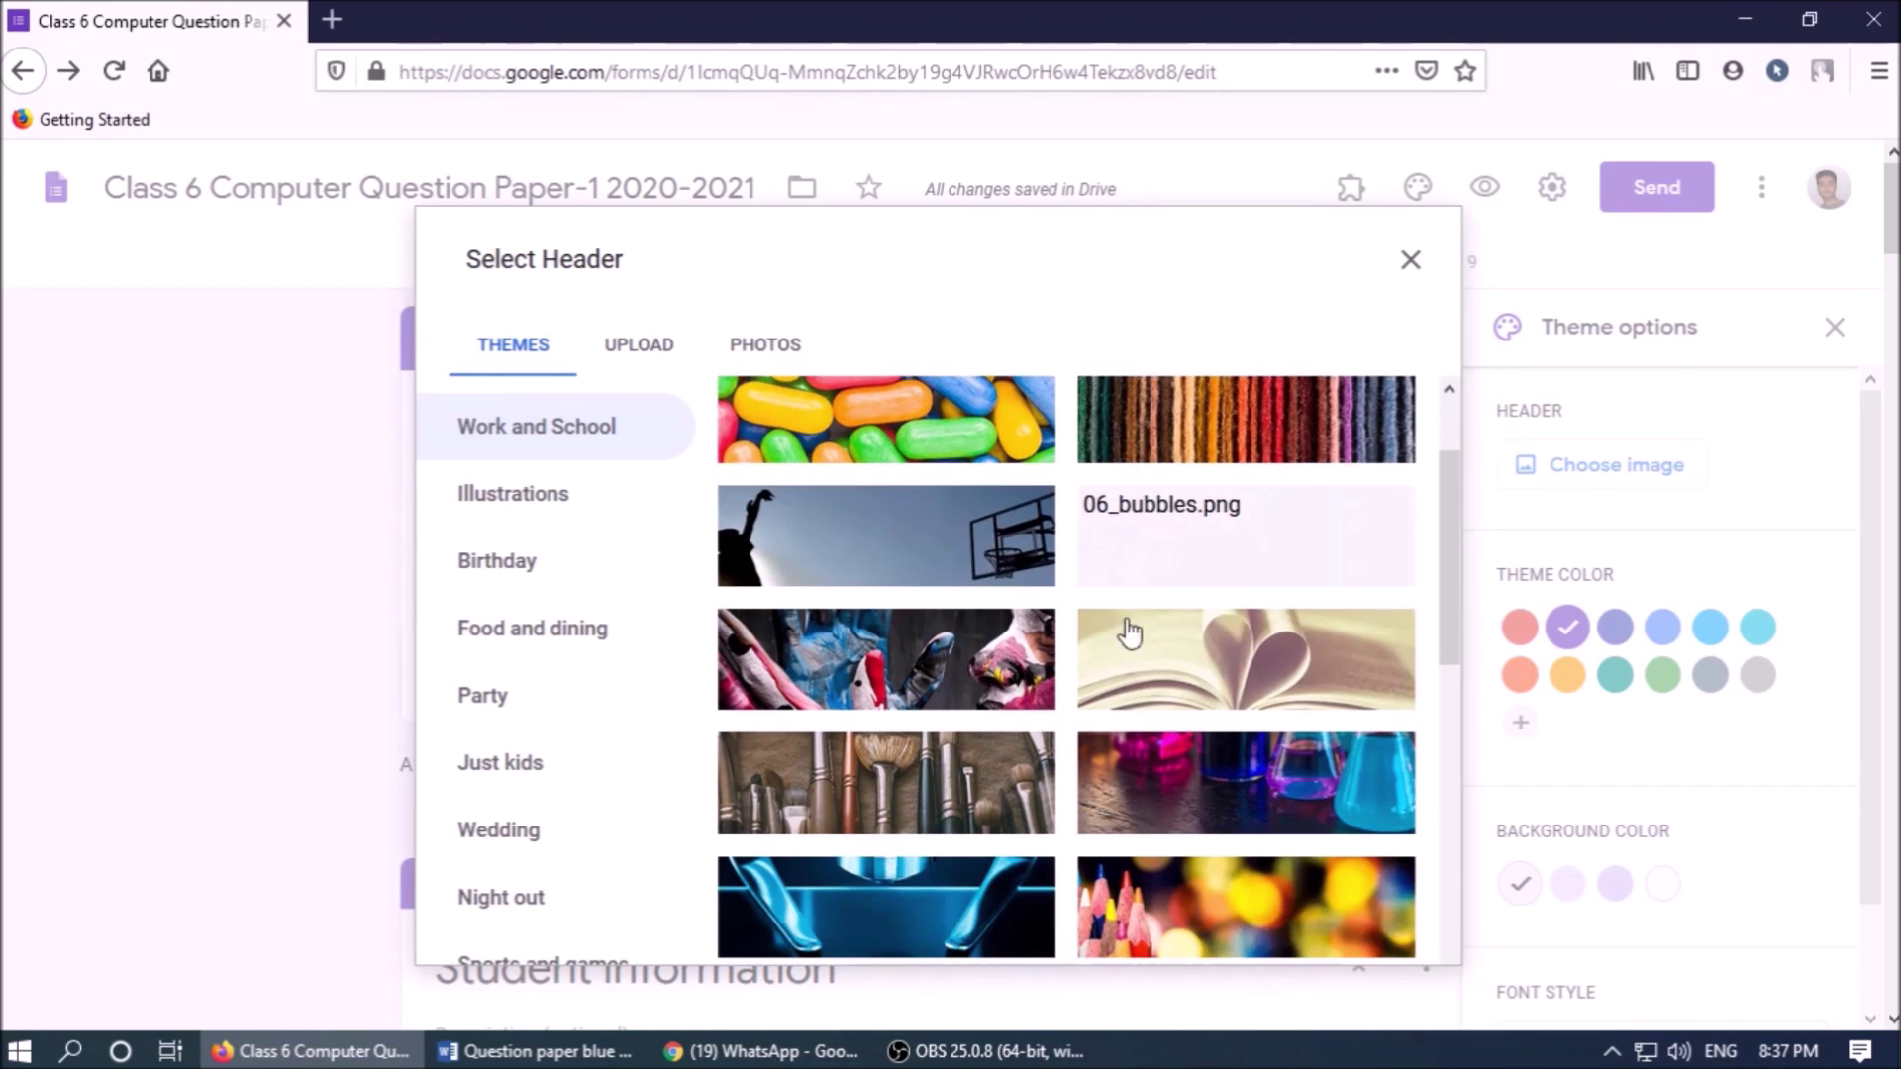
{"action": "scroll", "coordinate": [1220, 587], "scroll_direction": "up", "scroll_amount": 2}
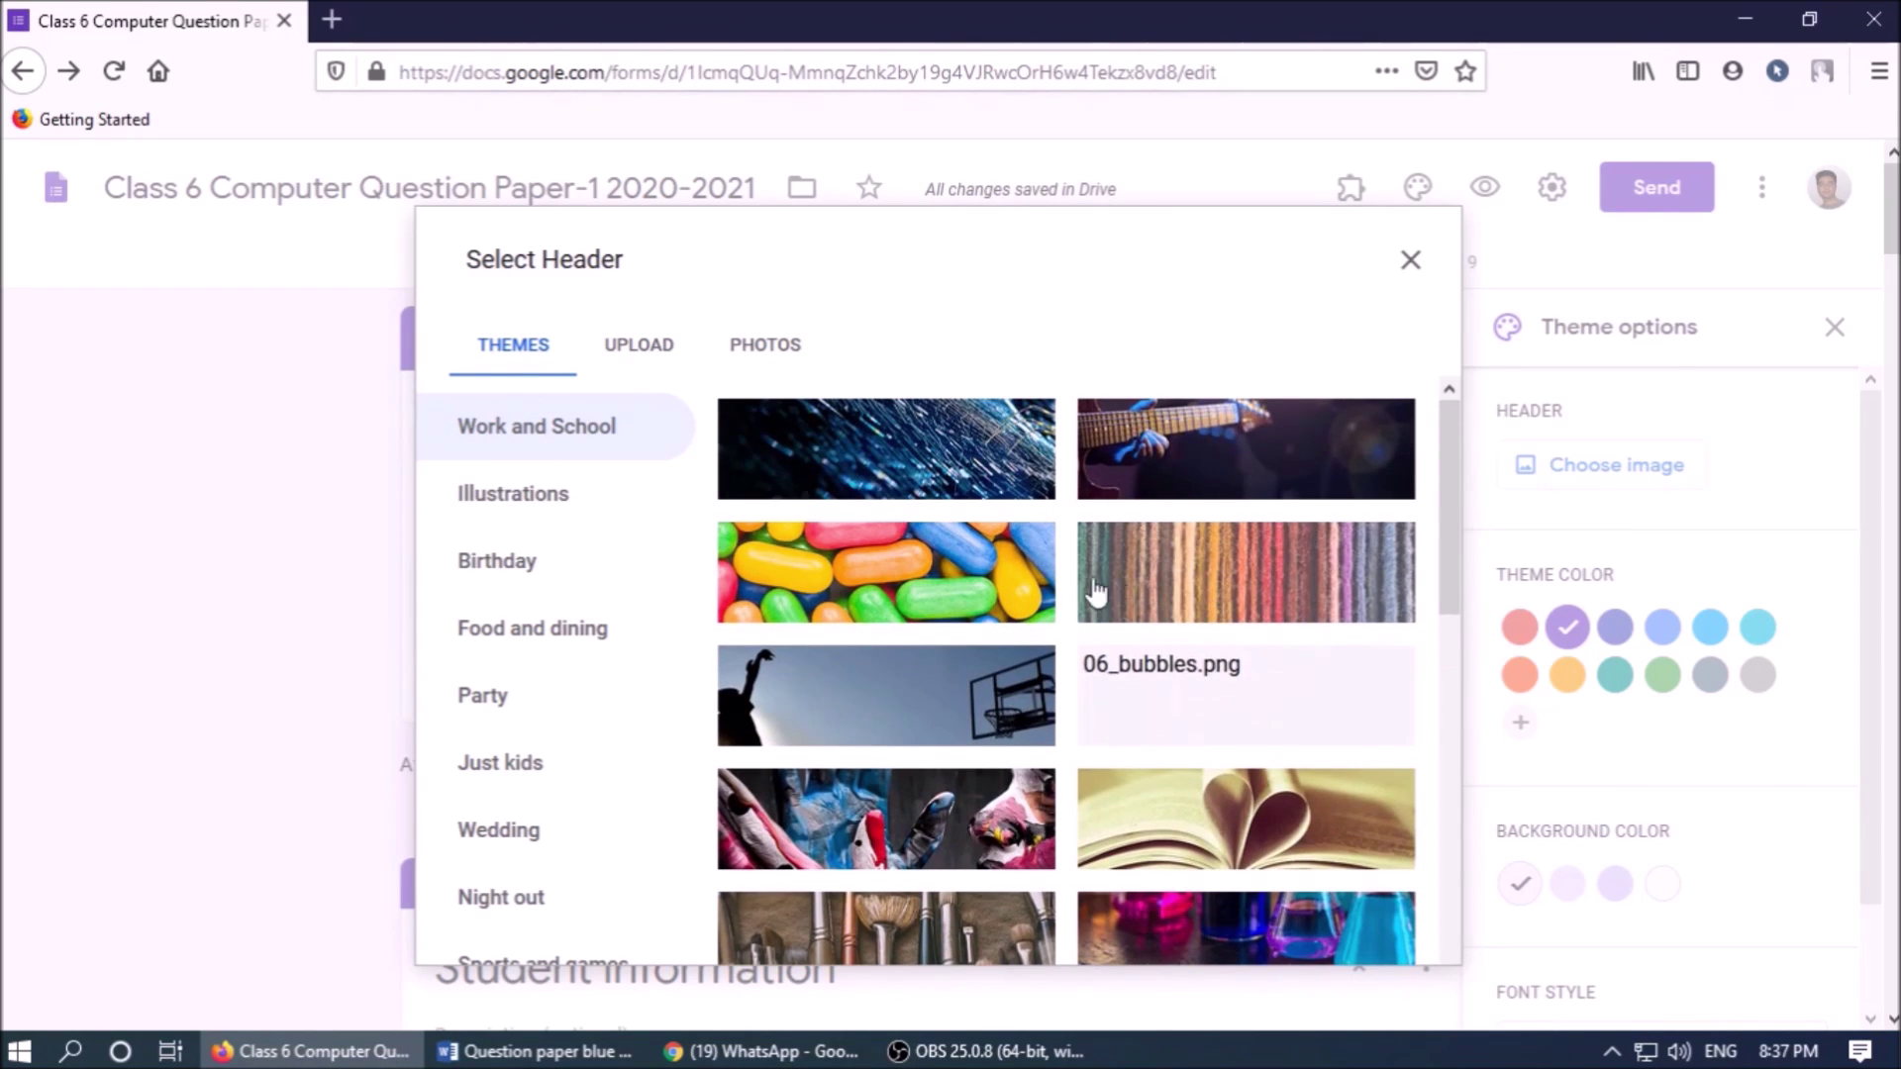
{"action": "left_click", "coordinate": [1224, 587]}
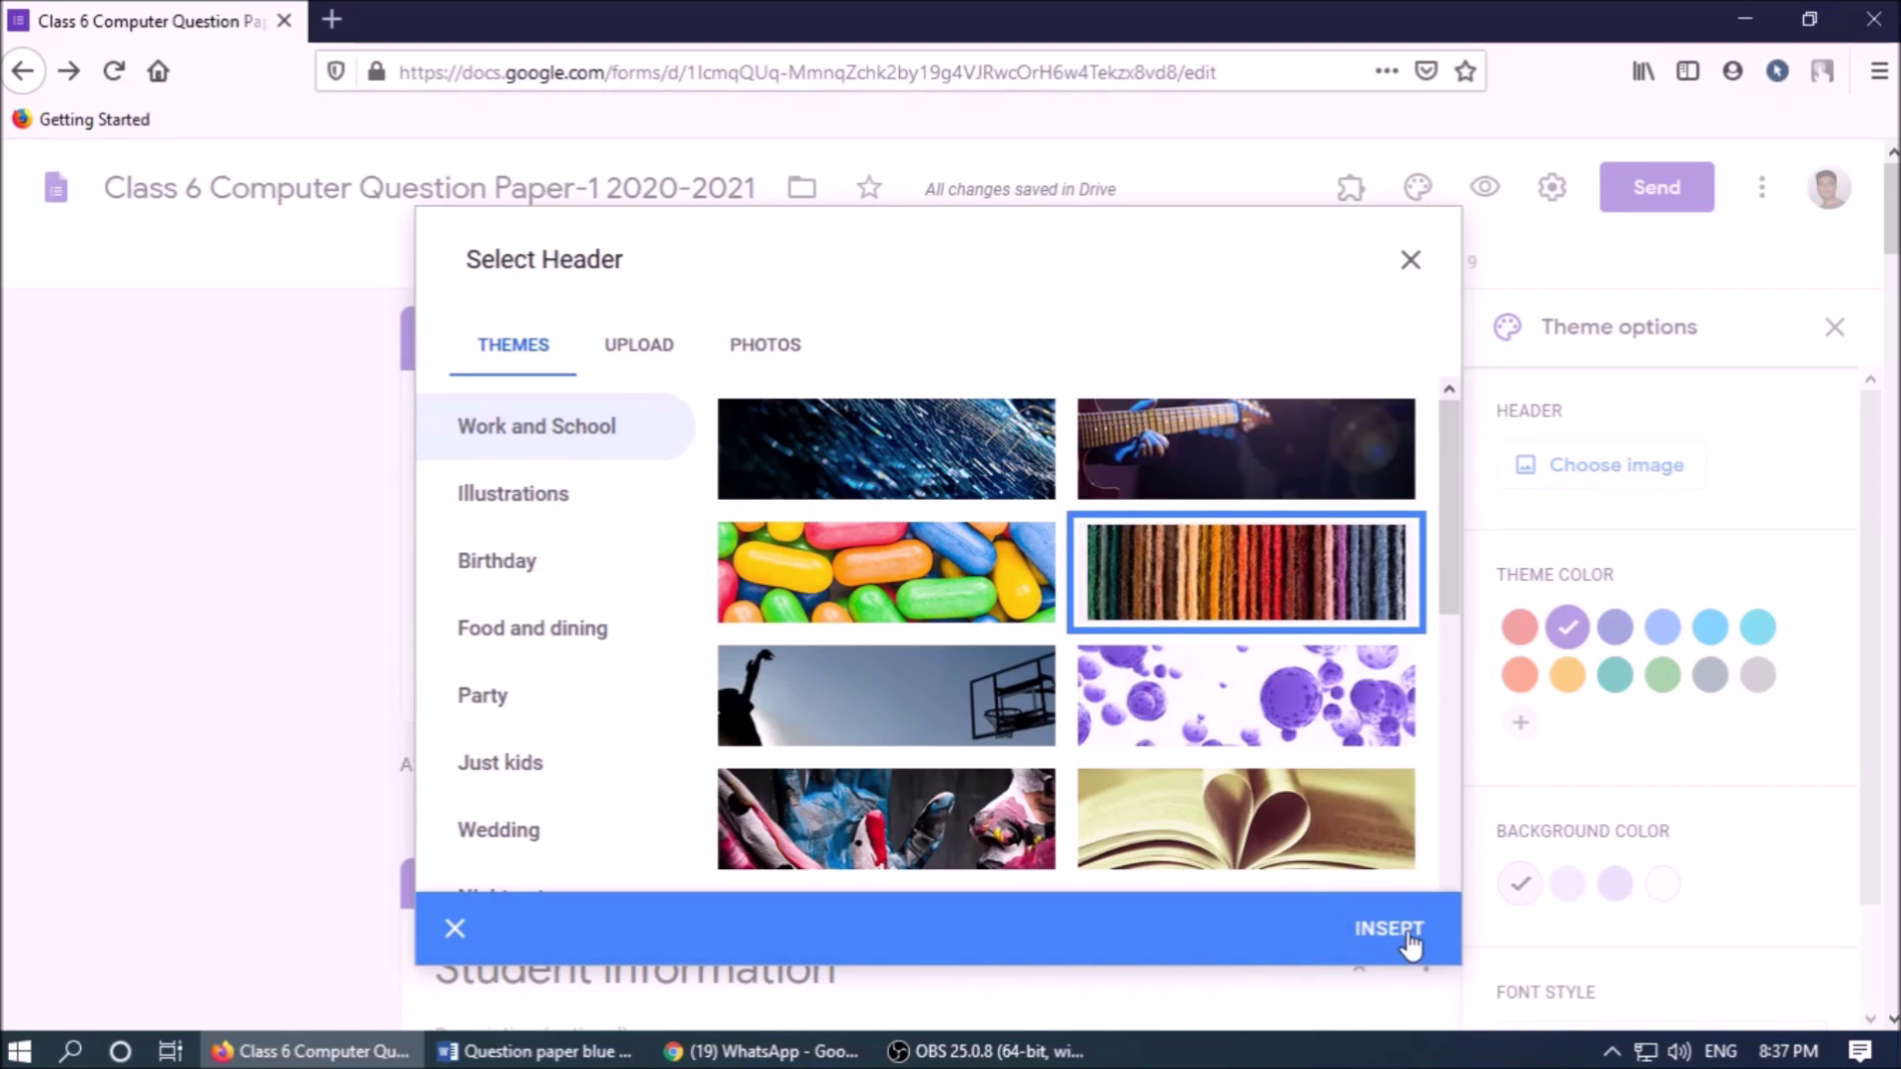
{"action": "left_click", "coordinate": [1408, 933]}
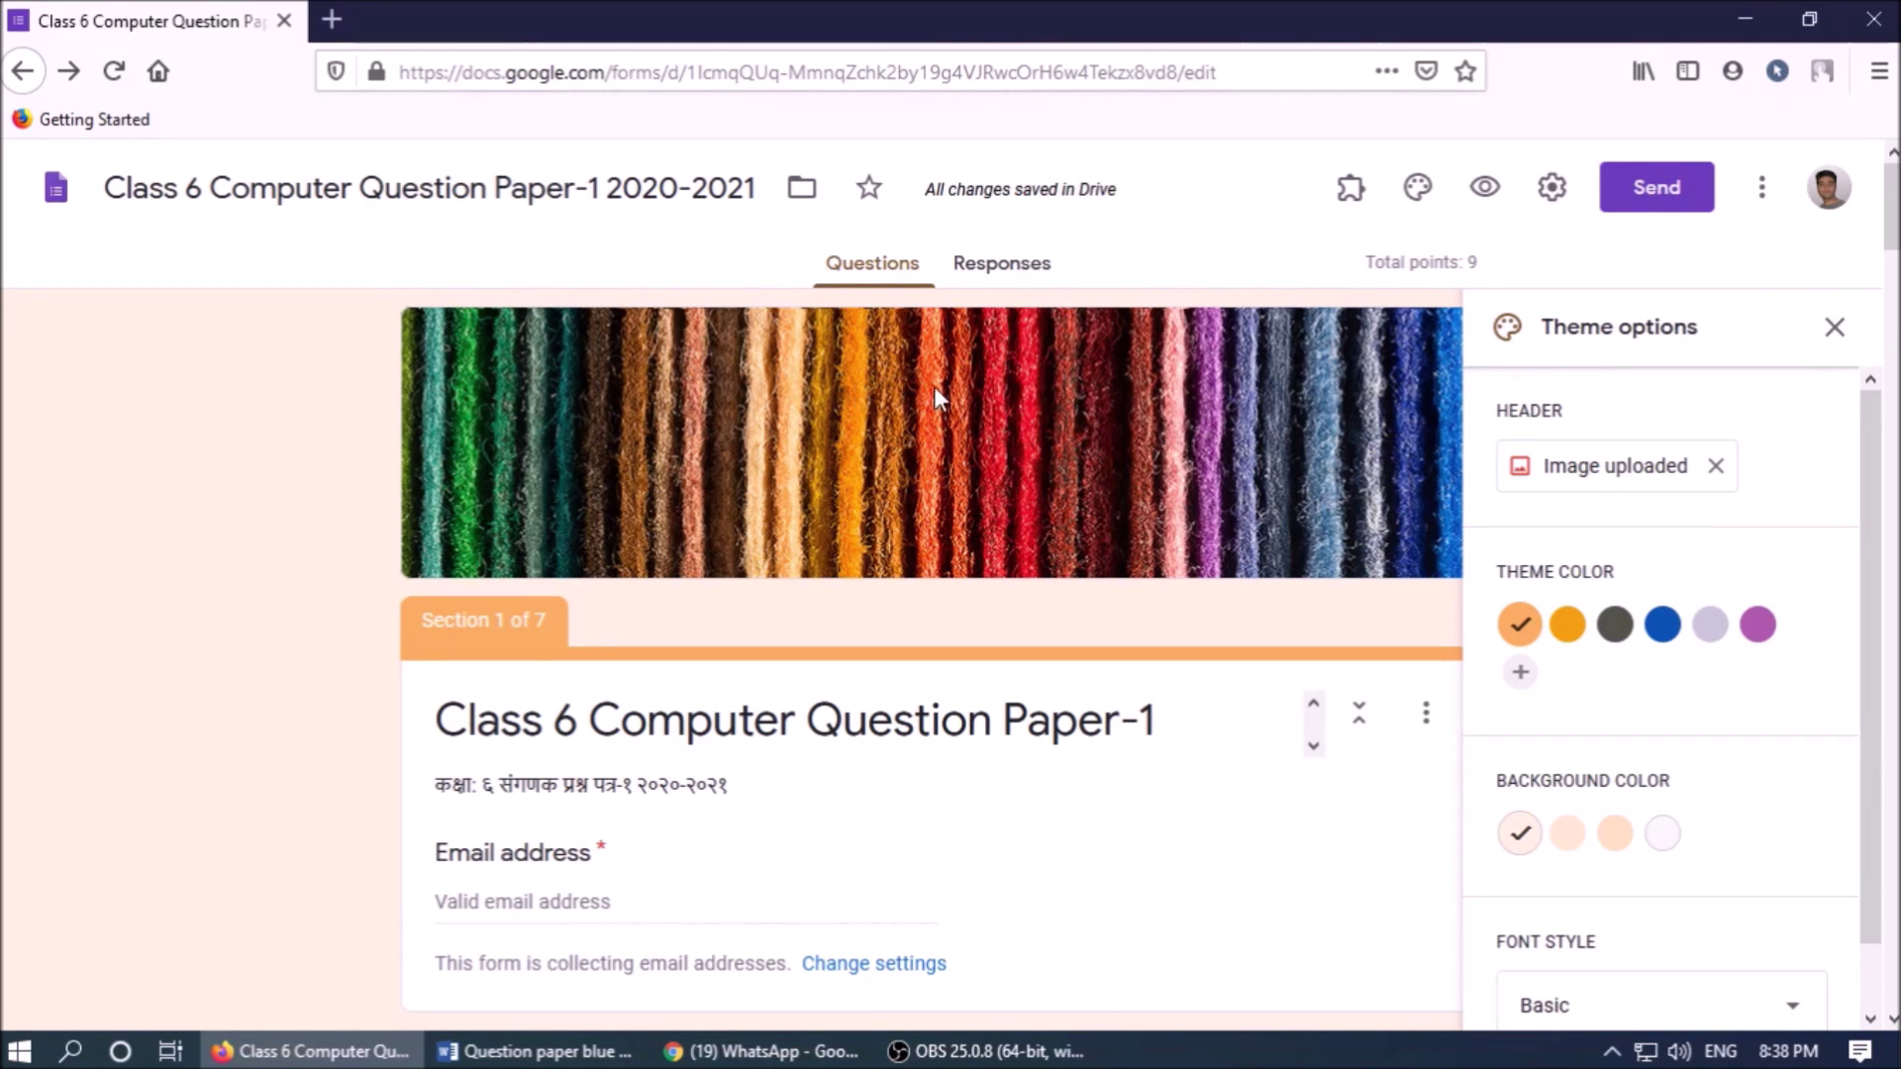
{"action": "scroll", "coordinate": [1714, 700], "scroll_direction": "down", "scroll_amount": 3}
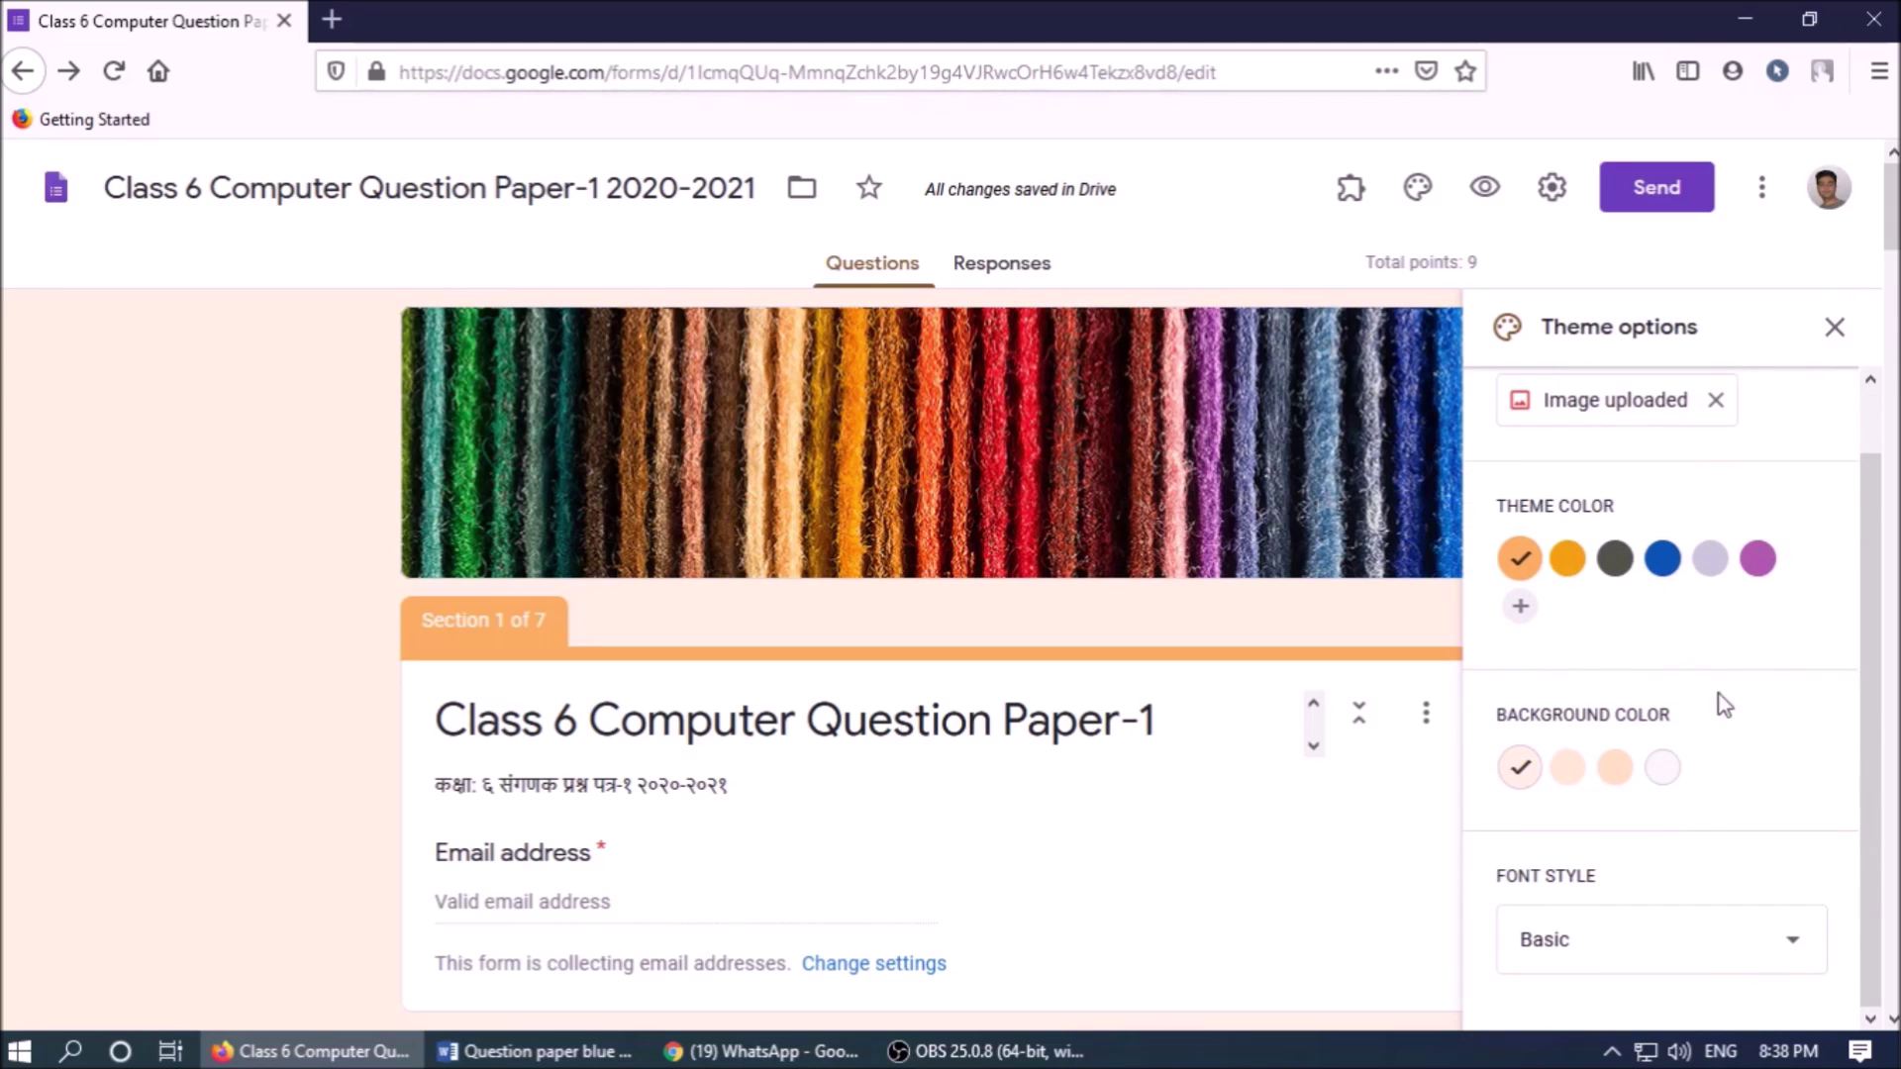
{"action": "left_click", "coordinate": [1847, 328]}
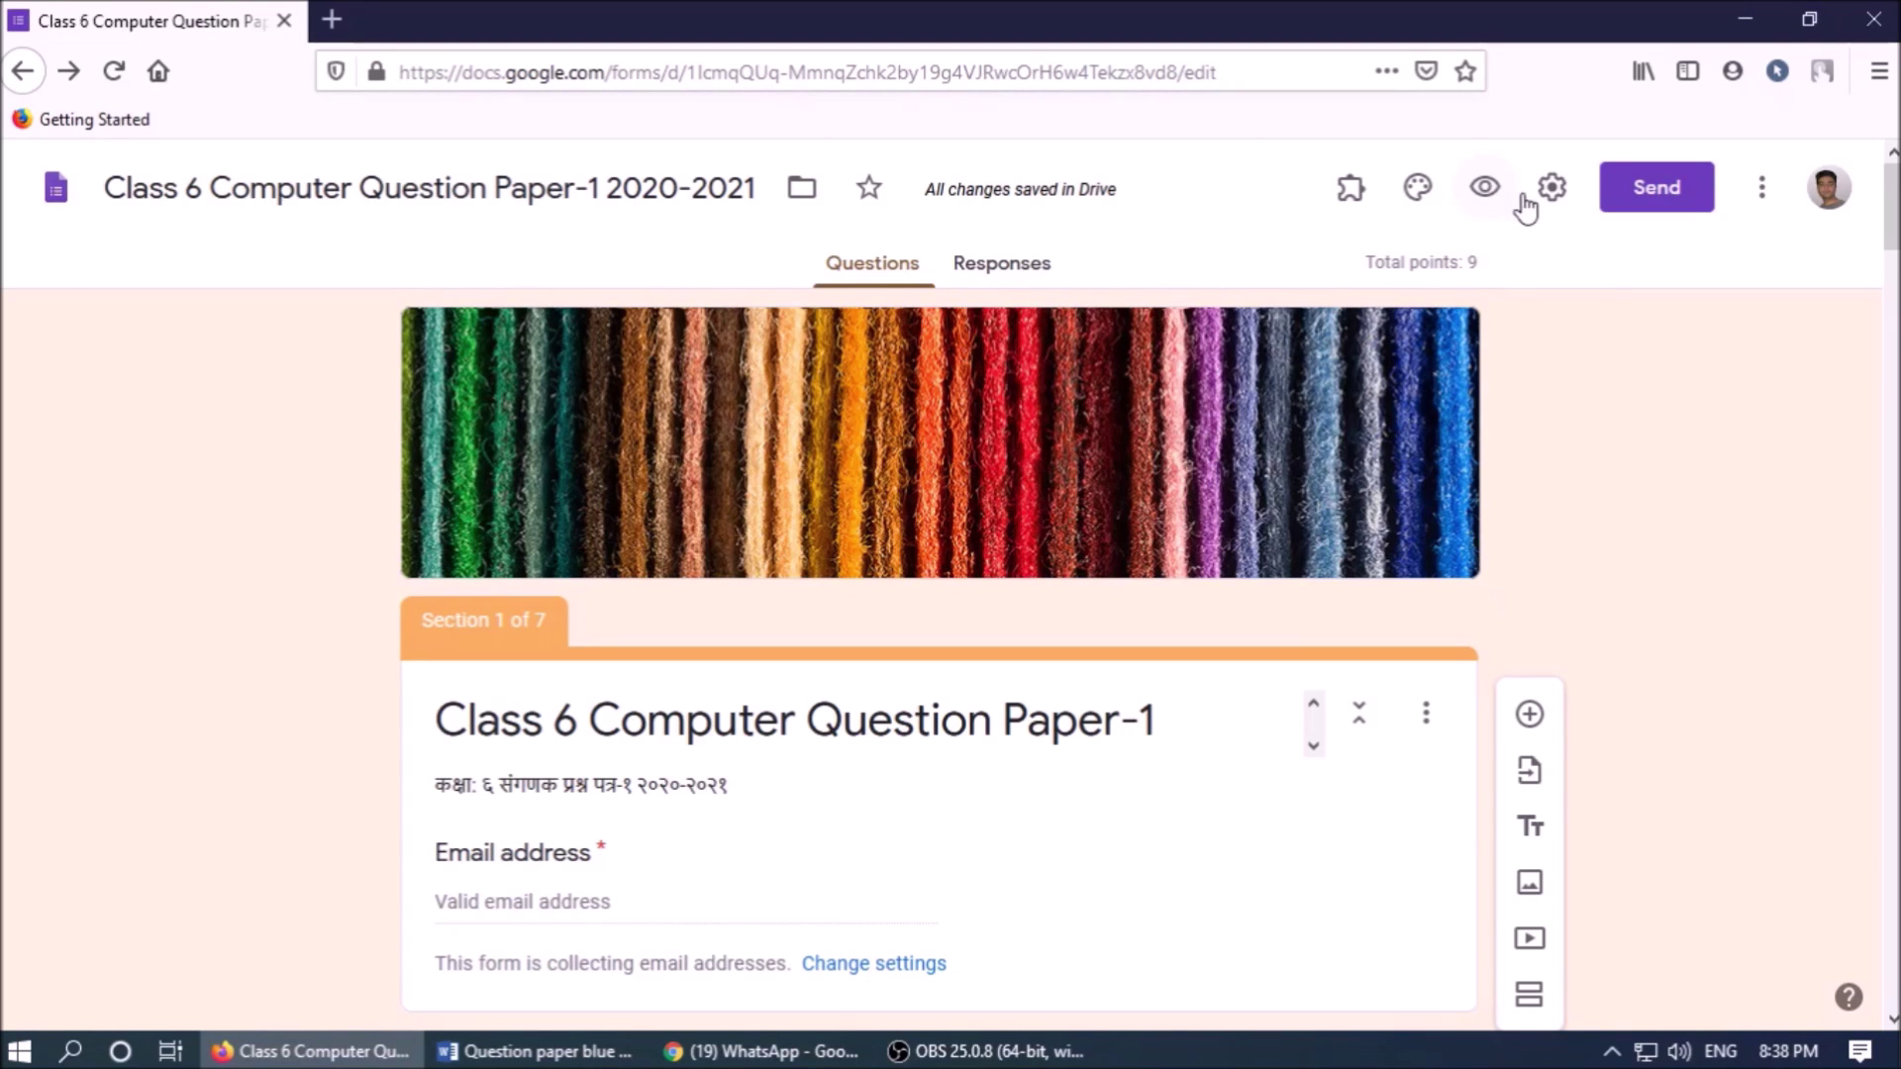
- Preview the form and look over its first page as a respondent sees it
{"action": "left_click", "coordinate": [1485, 188]}
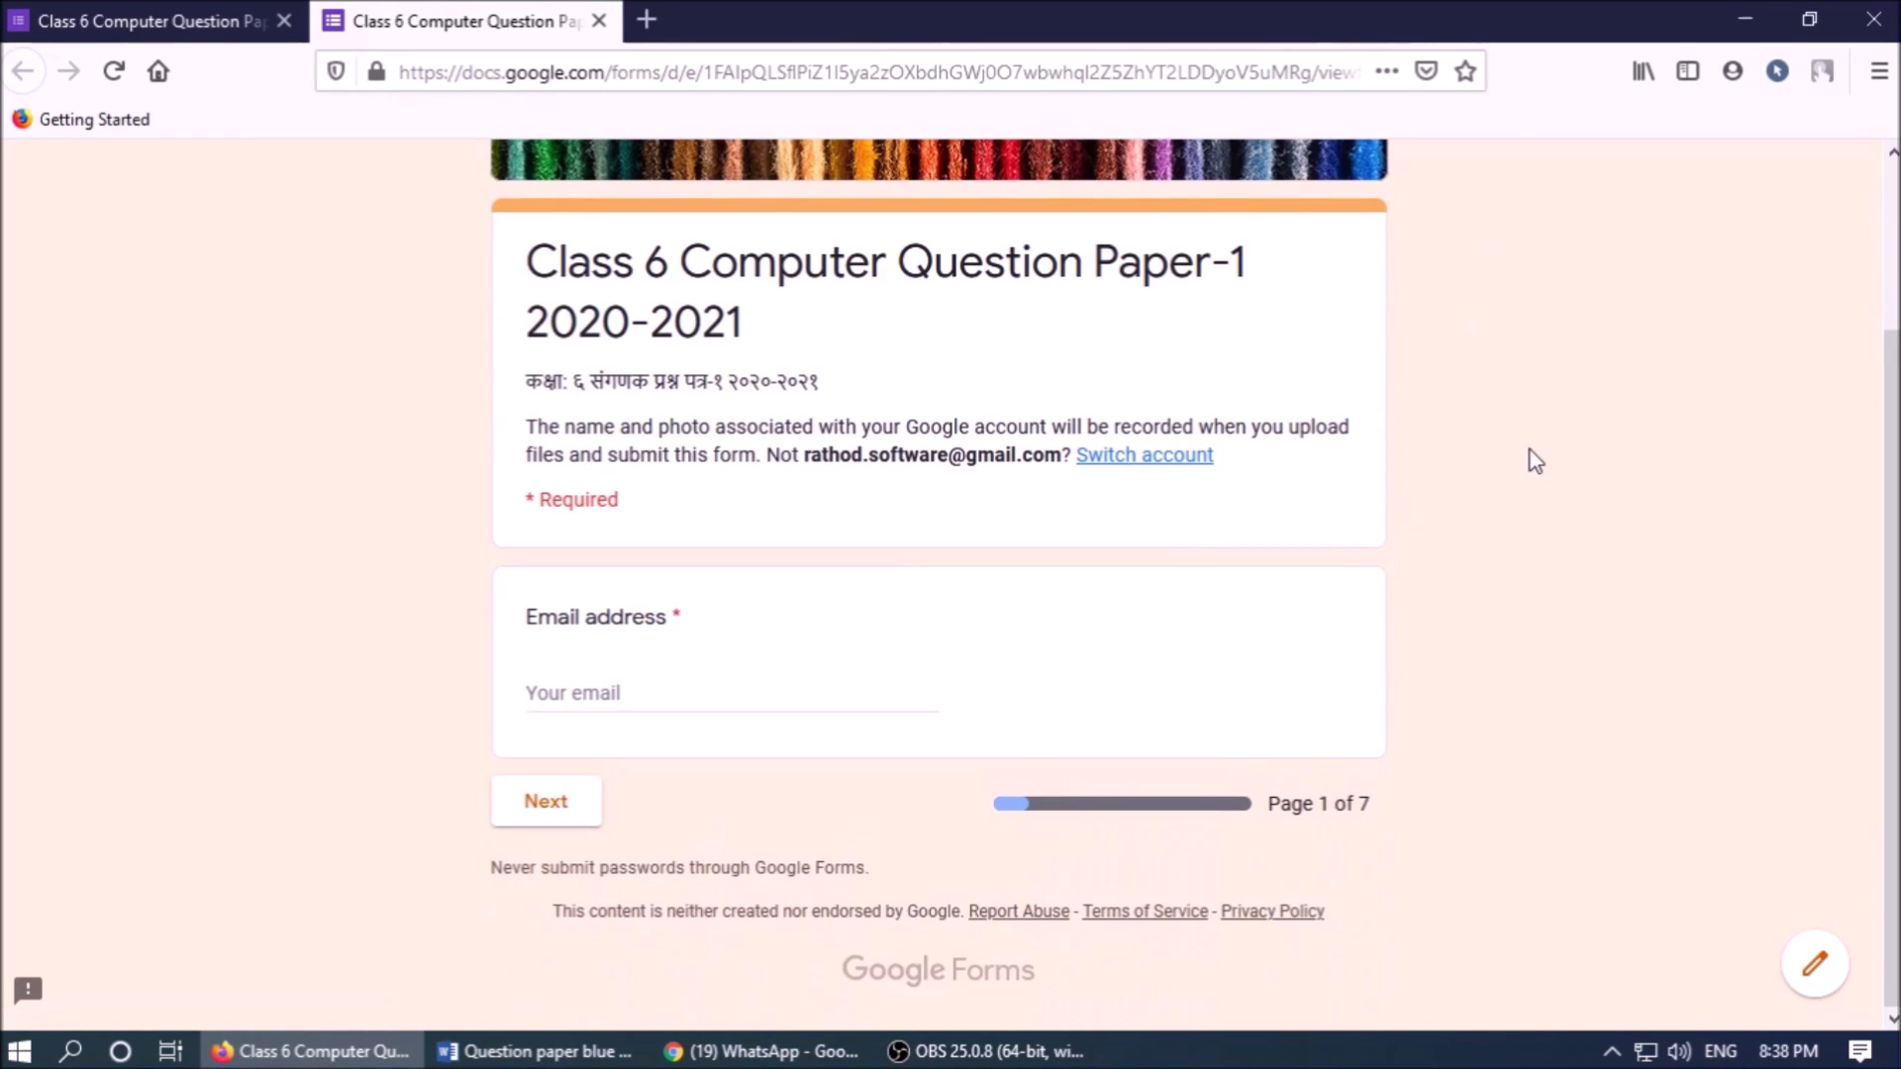
{"action": "scroll", "coordinate": [1512, 458], "scroll_direction": "down", "scroll_amount": 3}
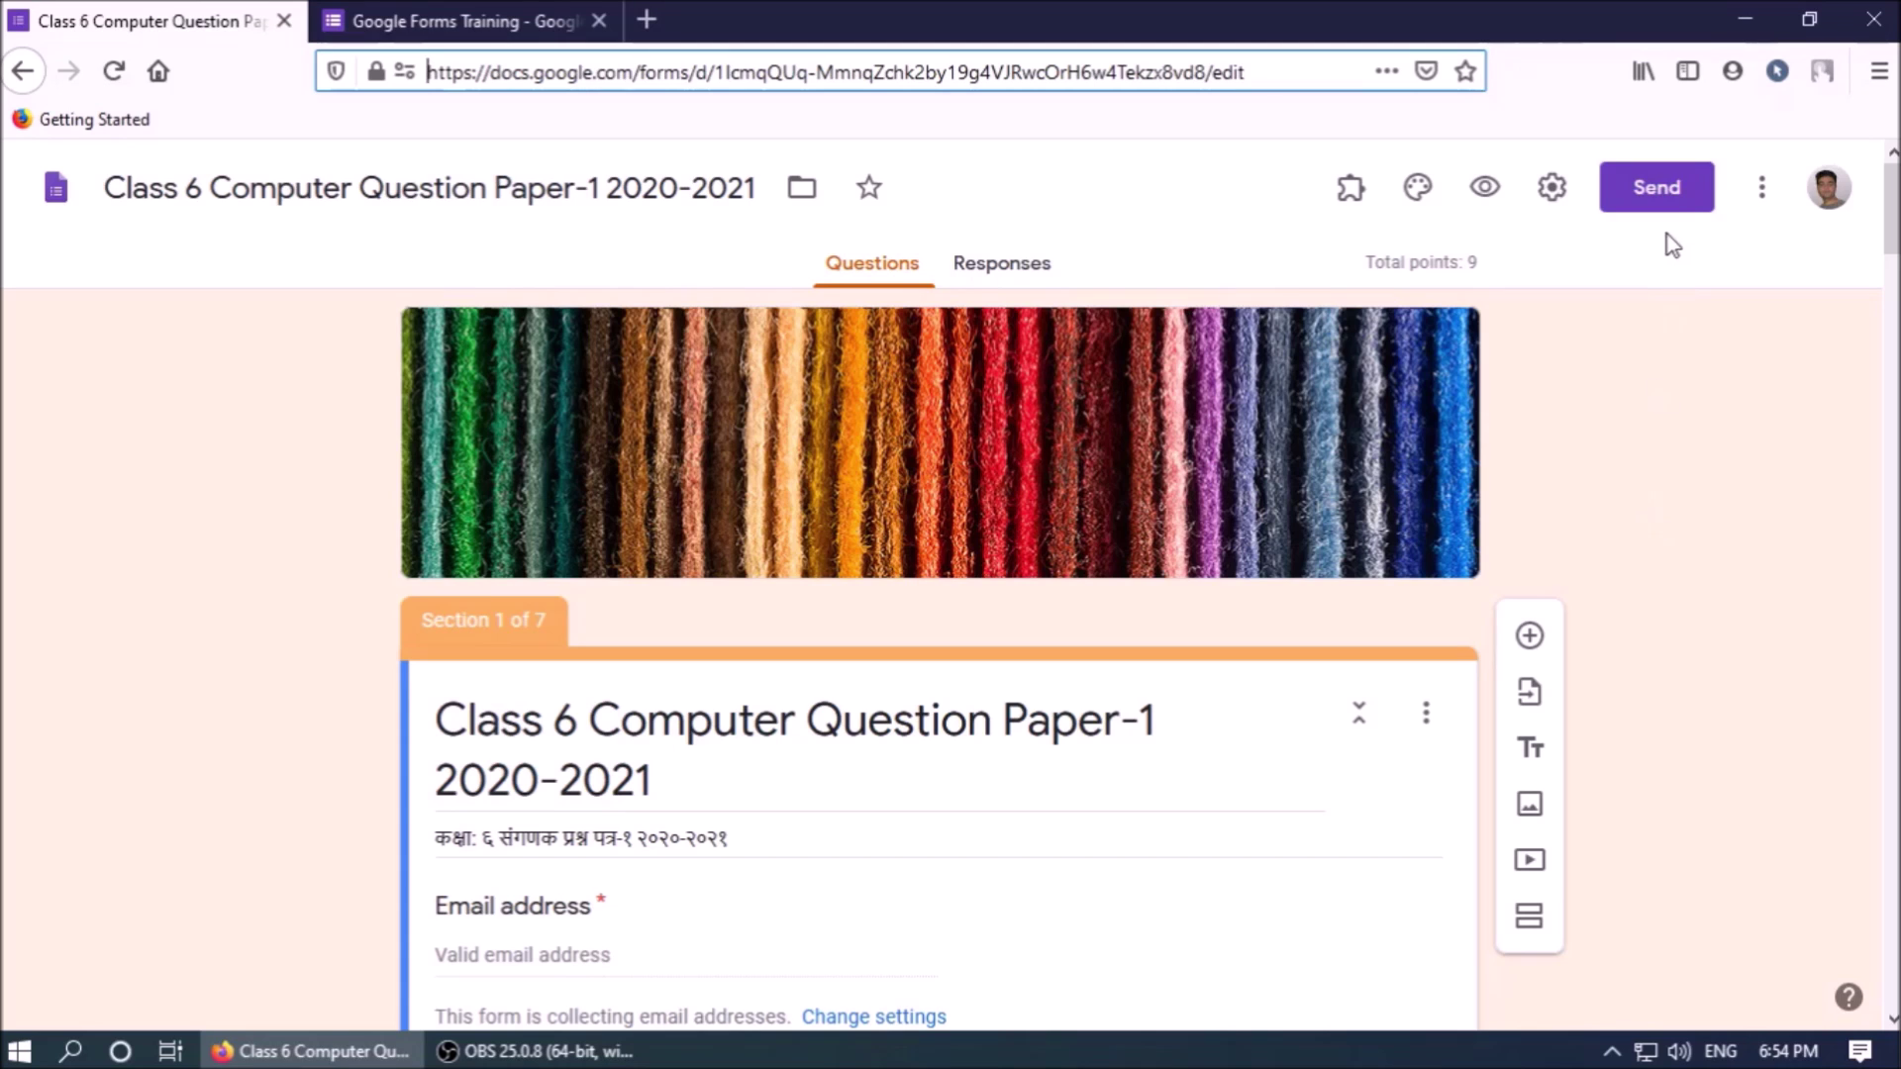
- Open the form's sending options and look over the email invitation's recipient and message fields
{"action": "left_click", "coordinate": [1667, 190]}
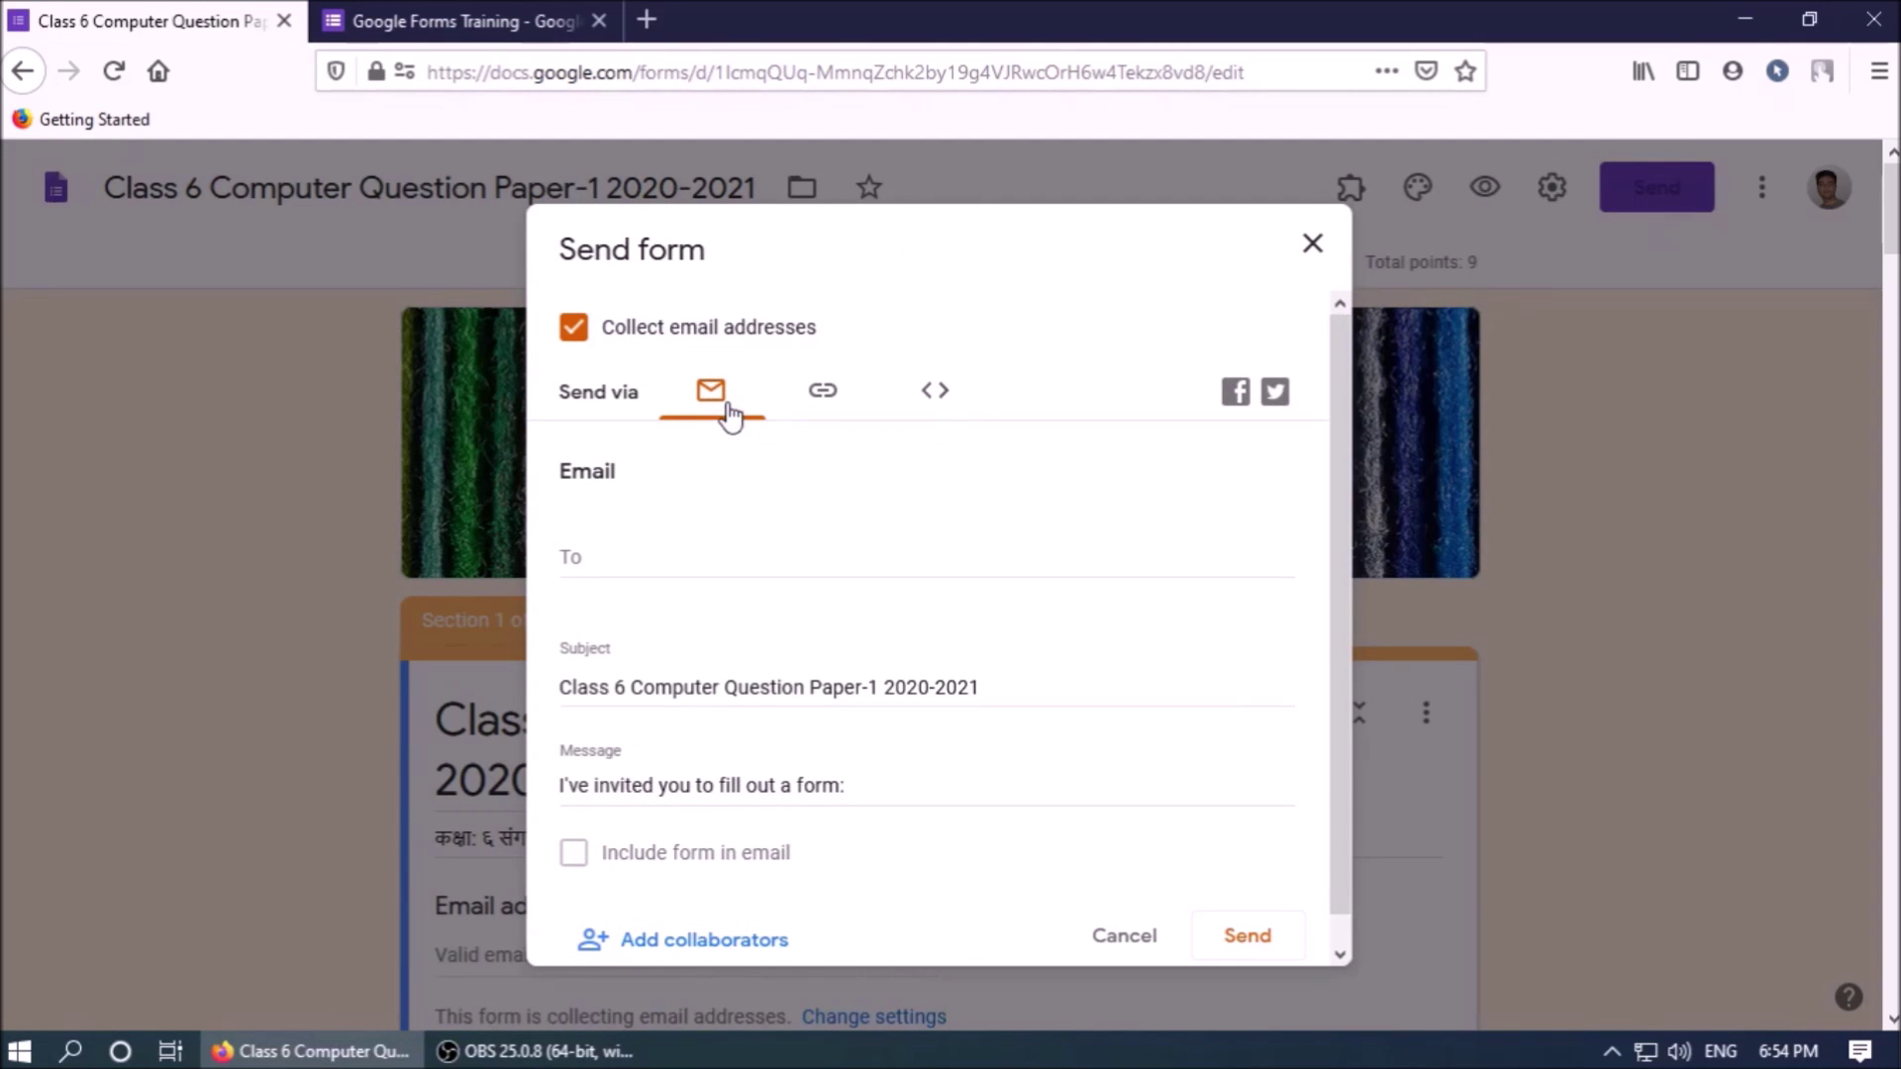
{"action": "scroll", "coordinate": [740, 484], "scroll_direction": "down", "scroll_amount": 1}
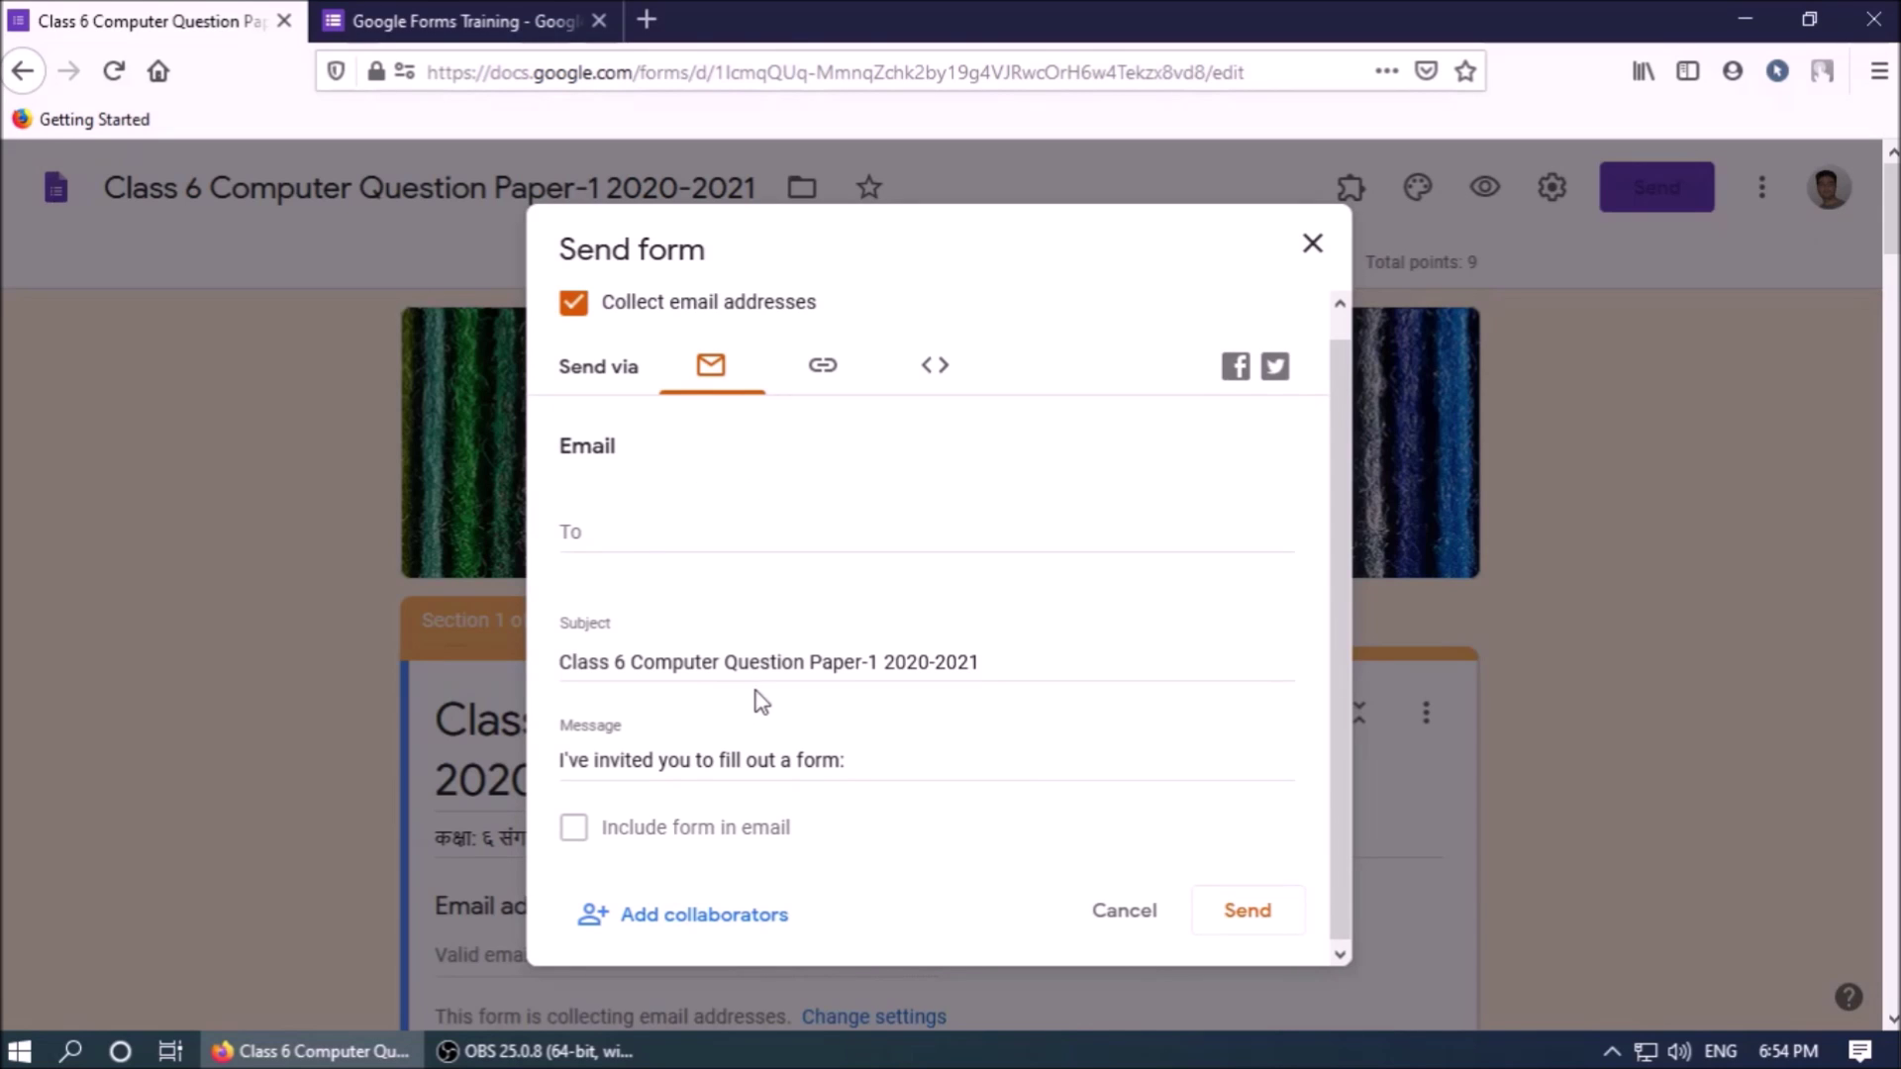
{"action": "left_click", "coordinate": [900, 766]}
{"action": "left_click", "coordinate": [693, 540]}
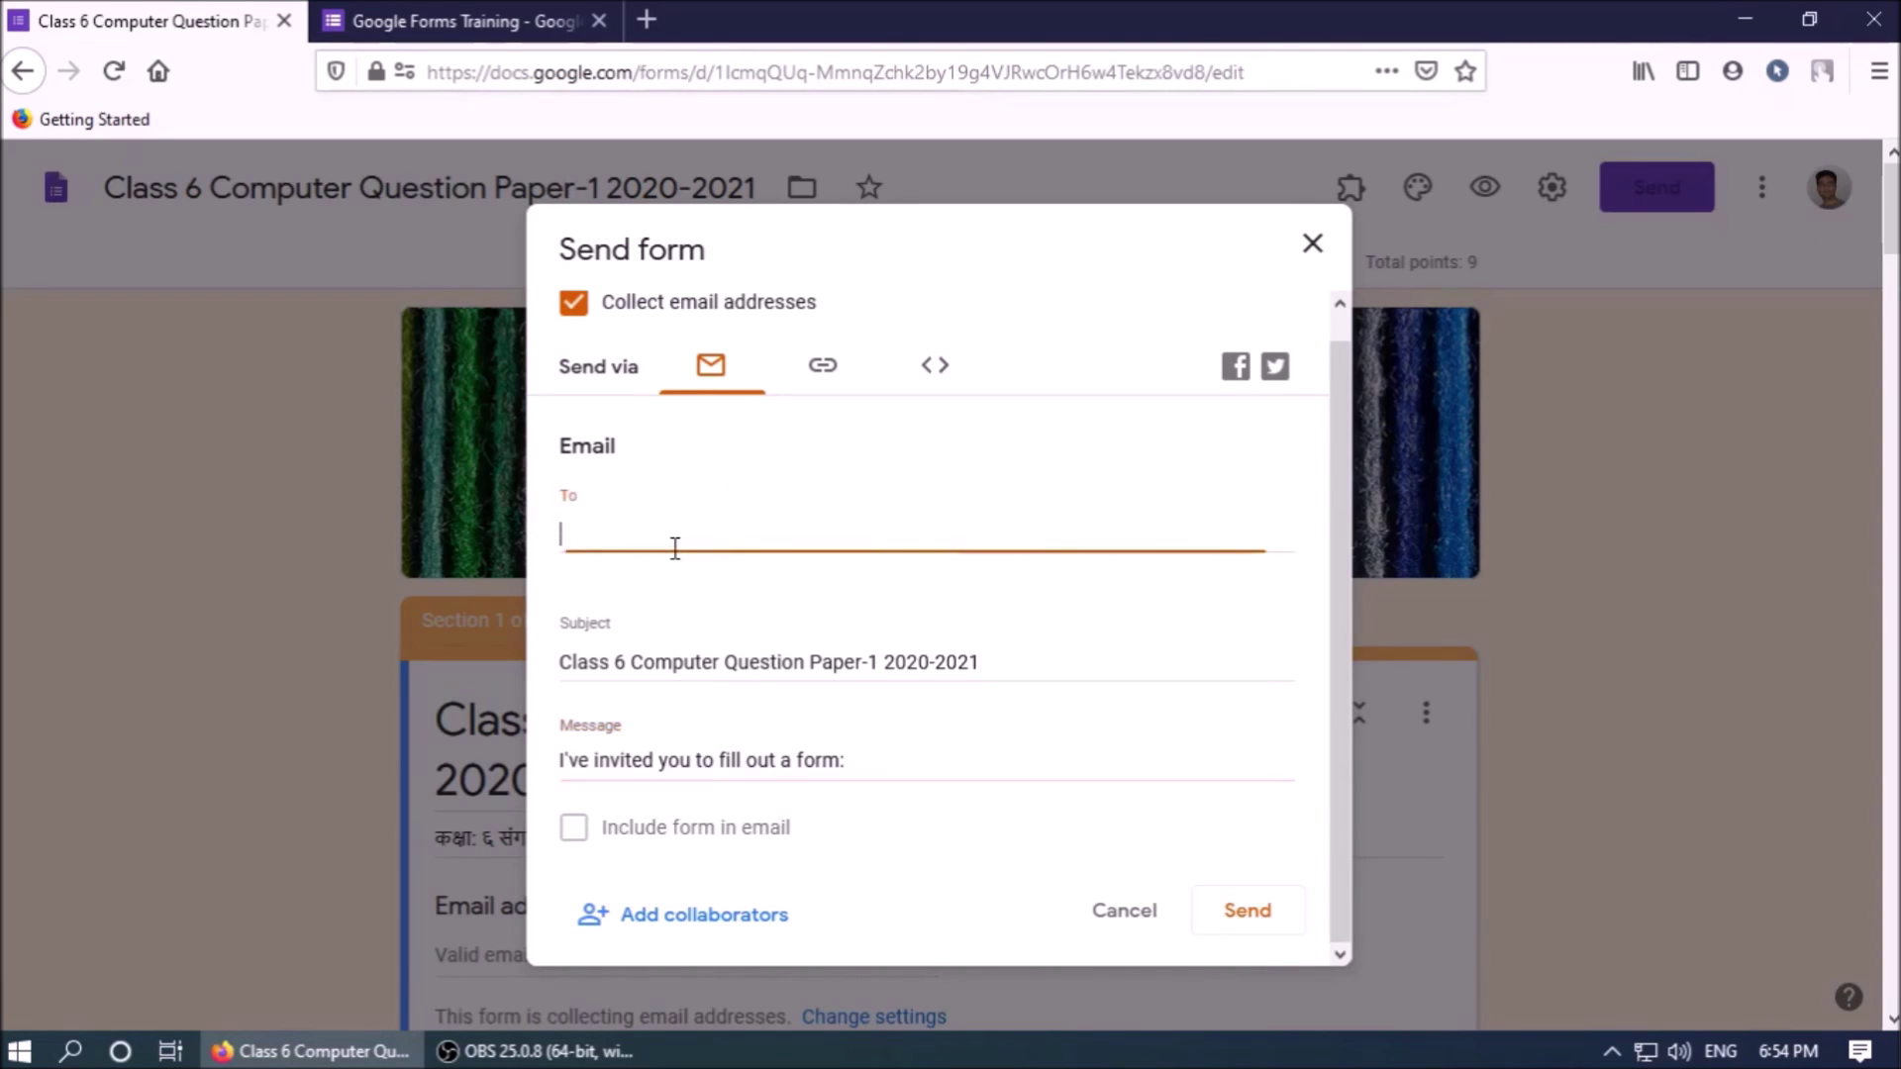
- Choose link sharing with a shortened URL and check the HTML embed option
{"action": "left_click", "coordinate": [821, 369]}
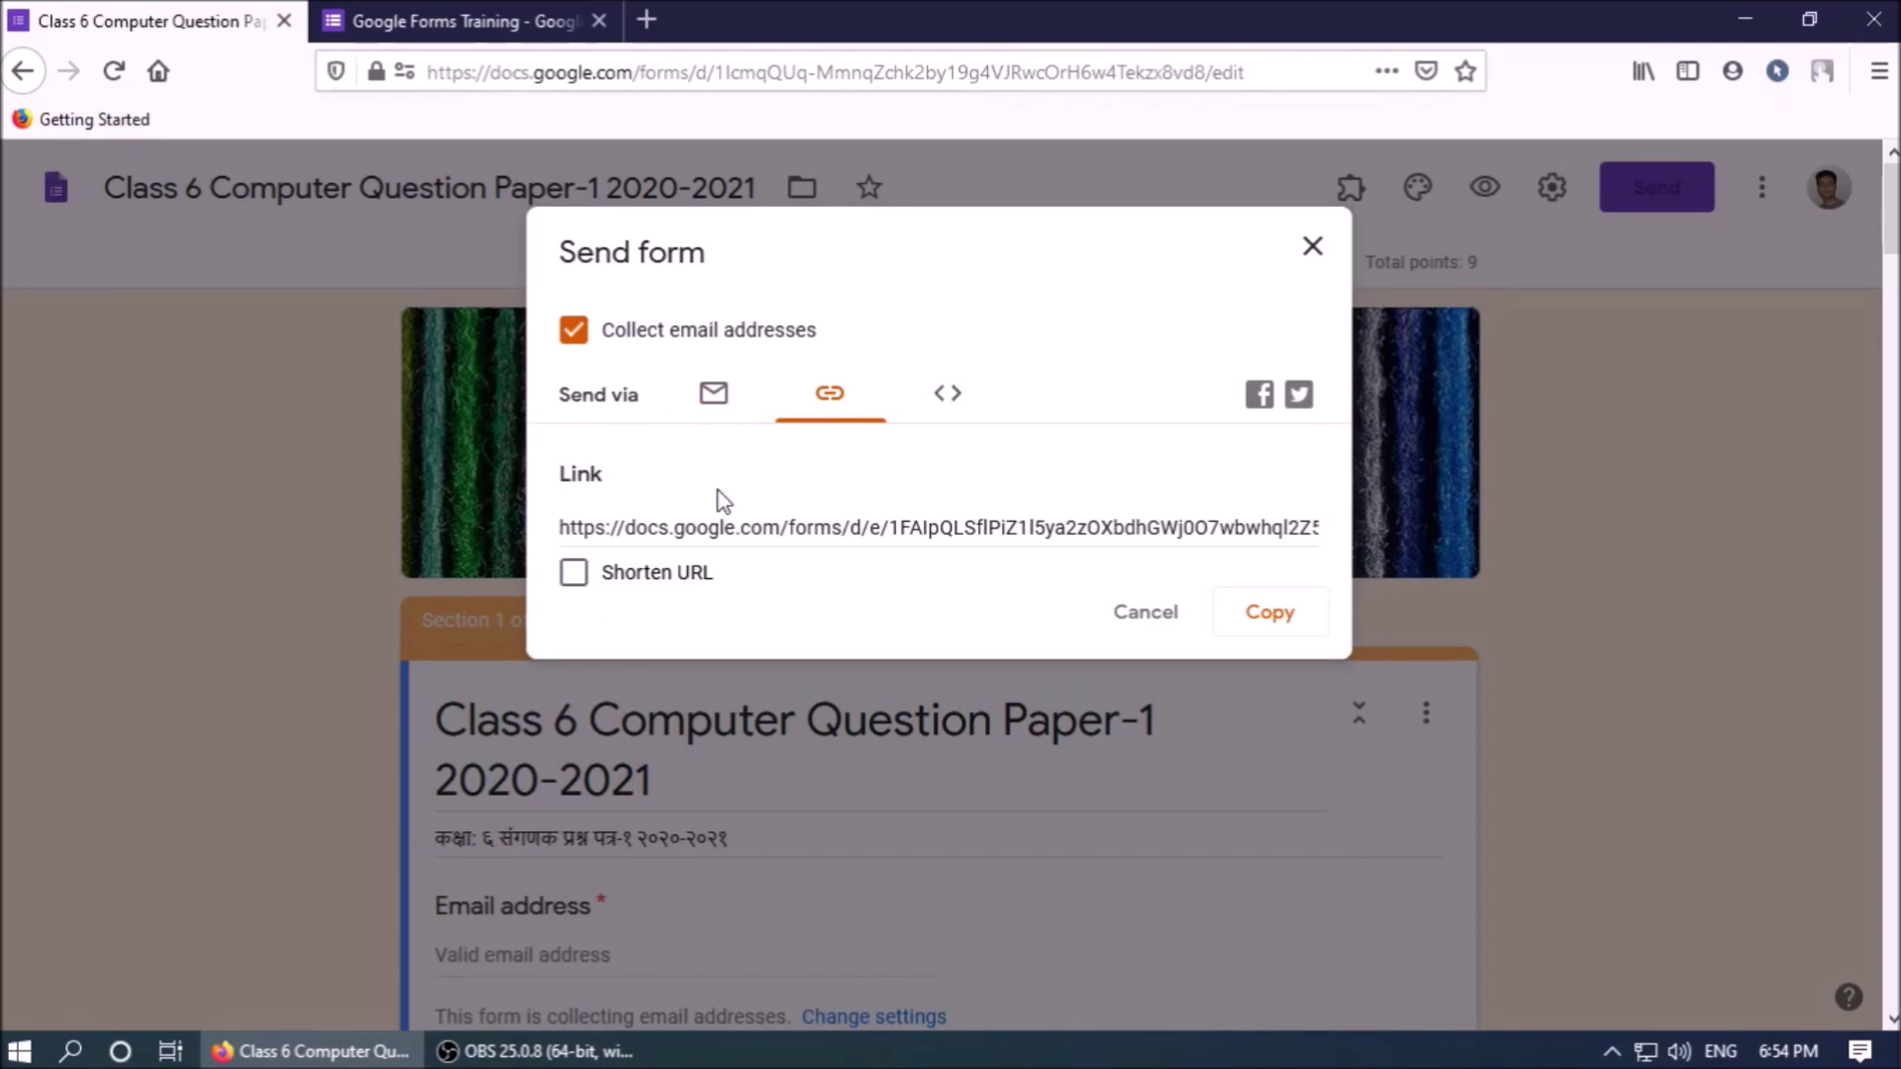
{"action": "left_click", "coordinate": [575, 573]}
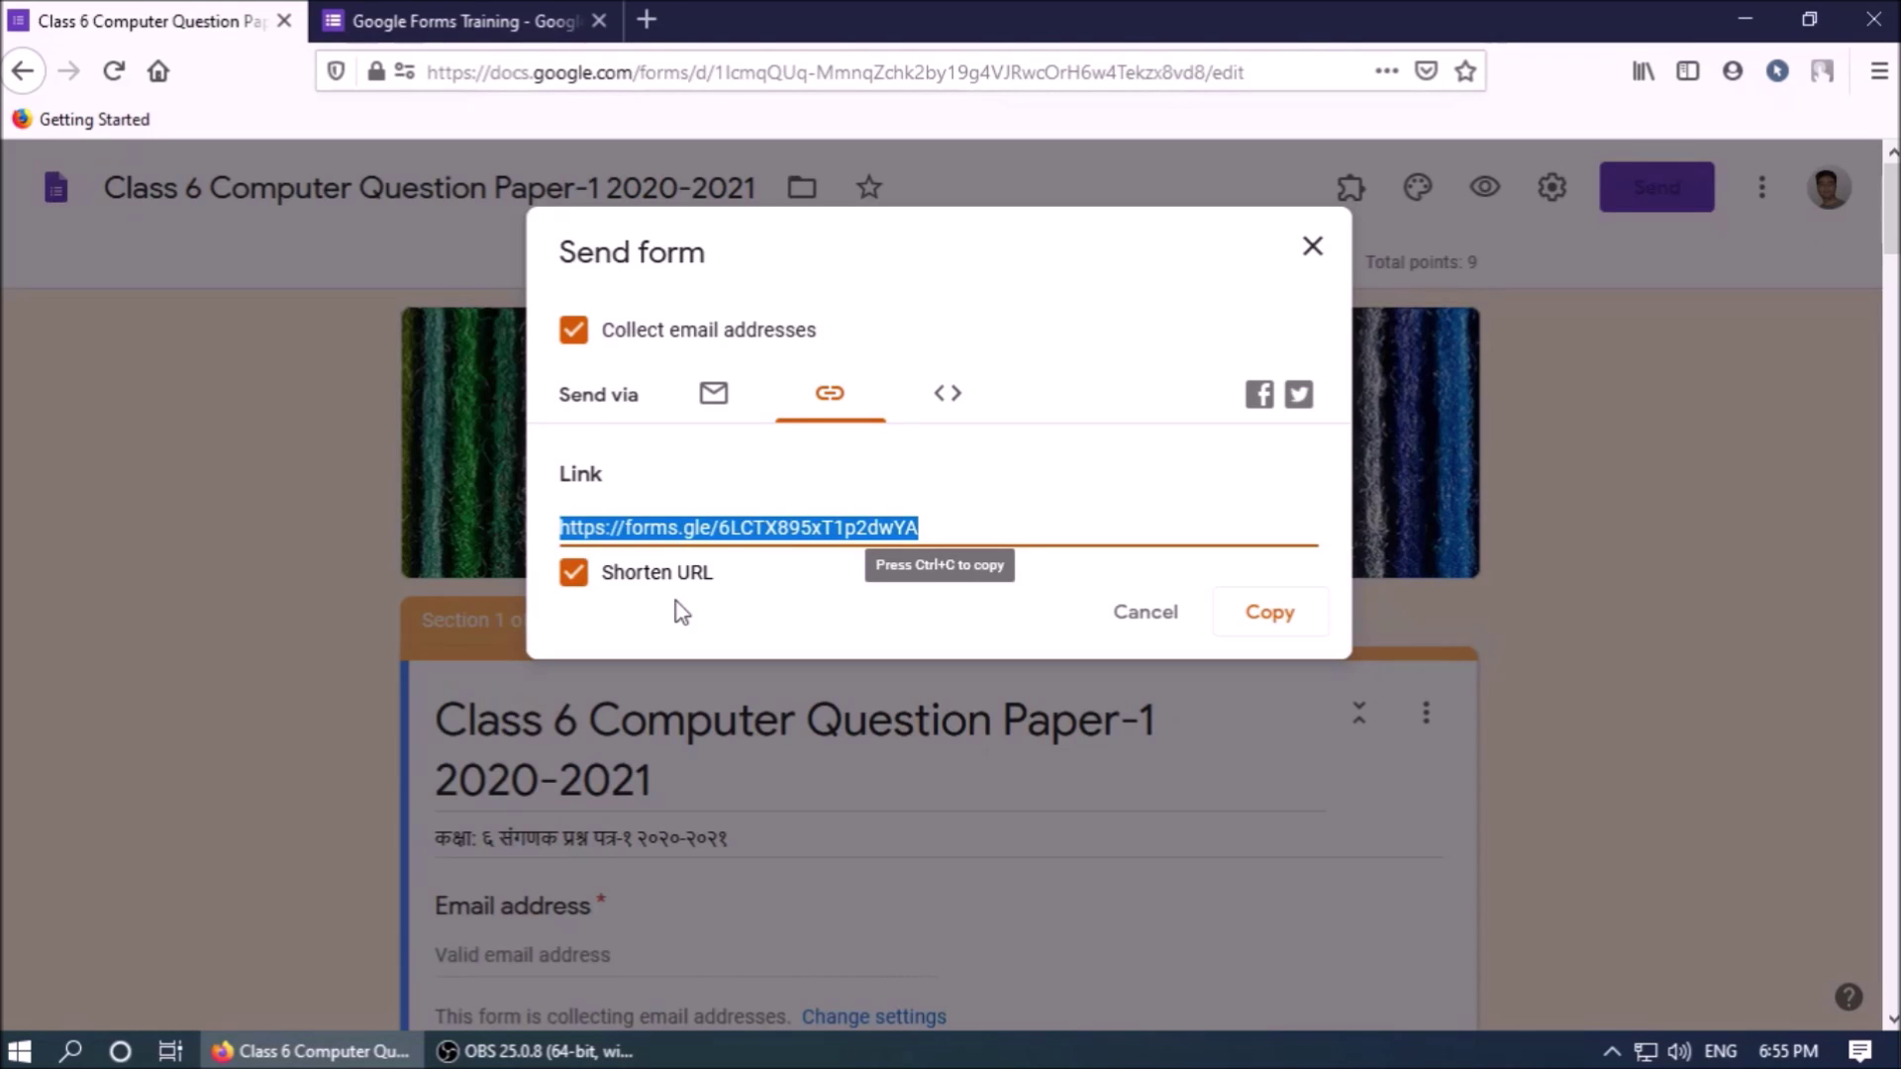
{"action": "left_click", "coordinate": [948, 401]}
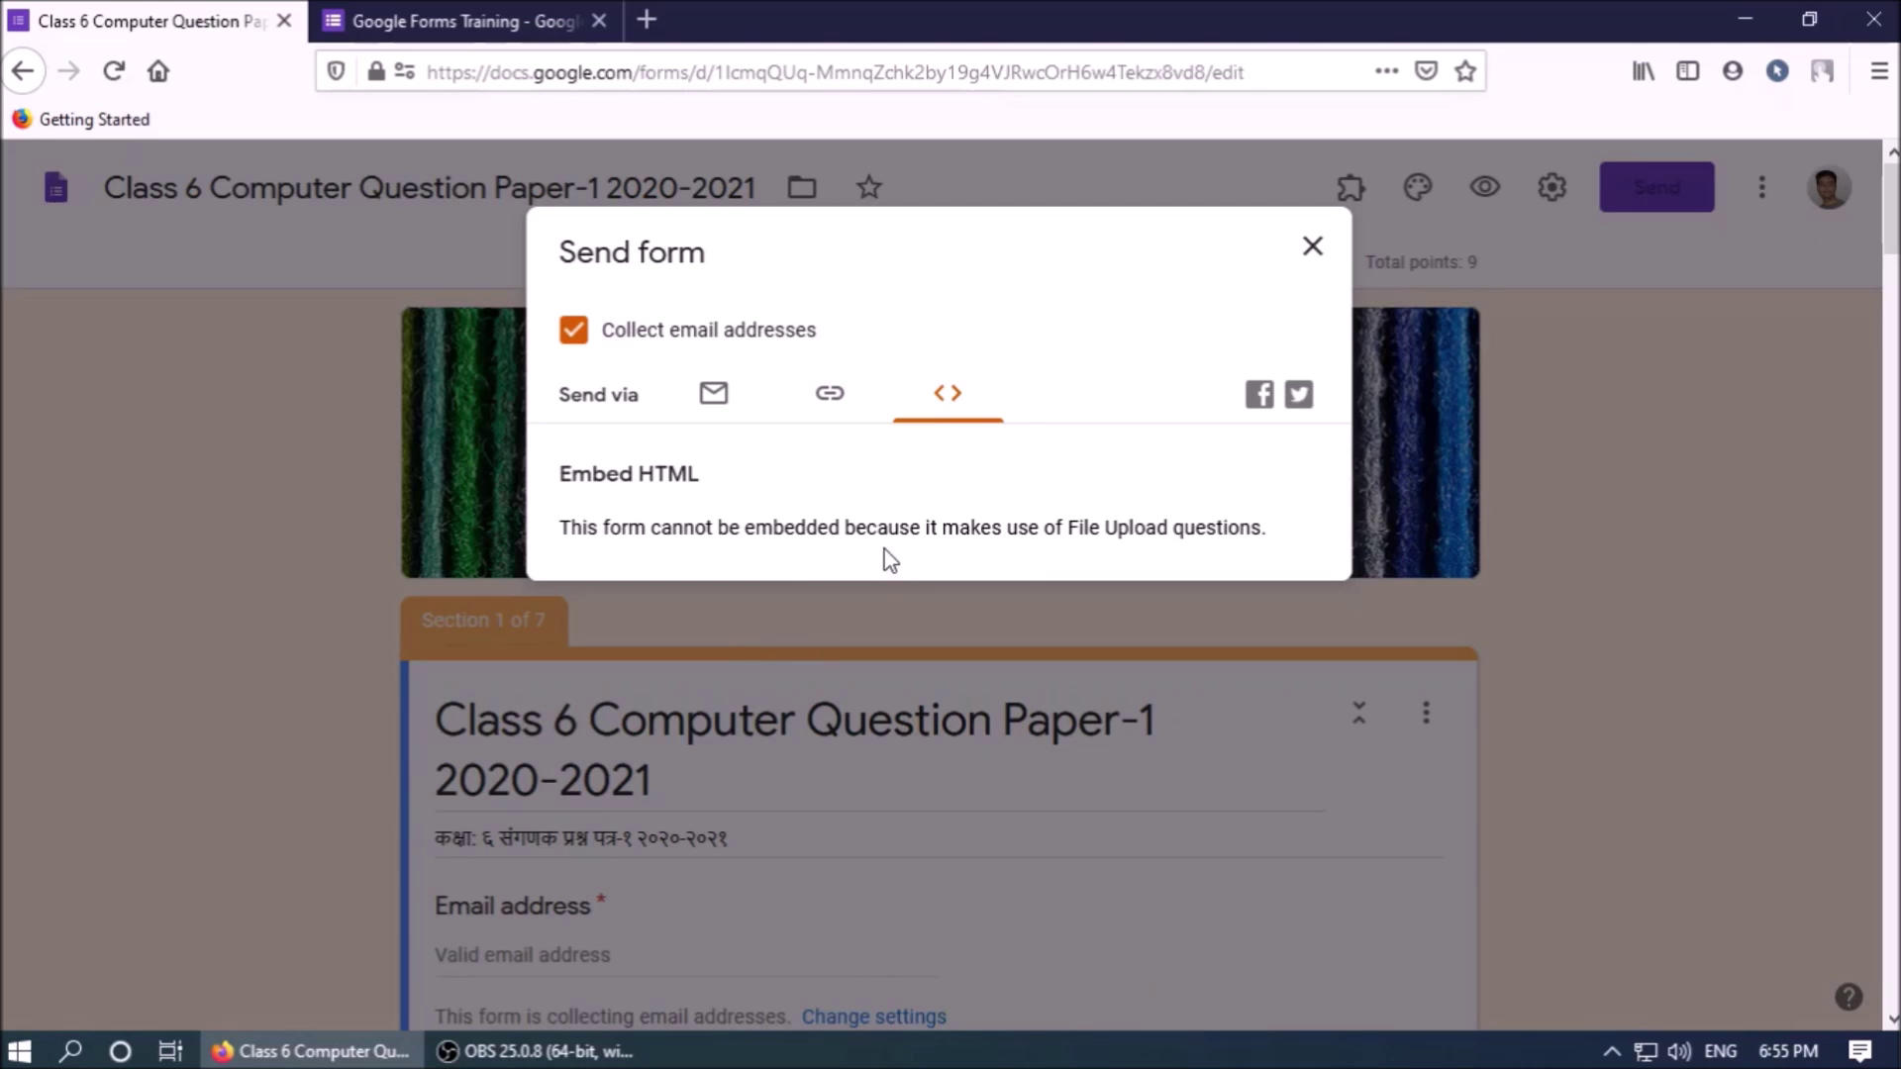
- Copy the form's shortened link and open WhatsApp Web in a new tab
{"action": "left_click", "coordinate": [830, 400]}
{"action": "left_click", "coordinate": [924, 521]}
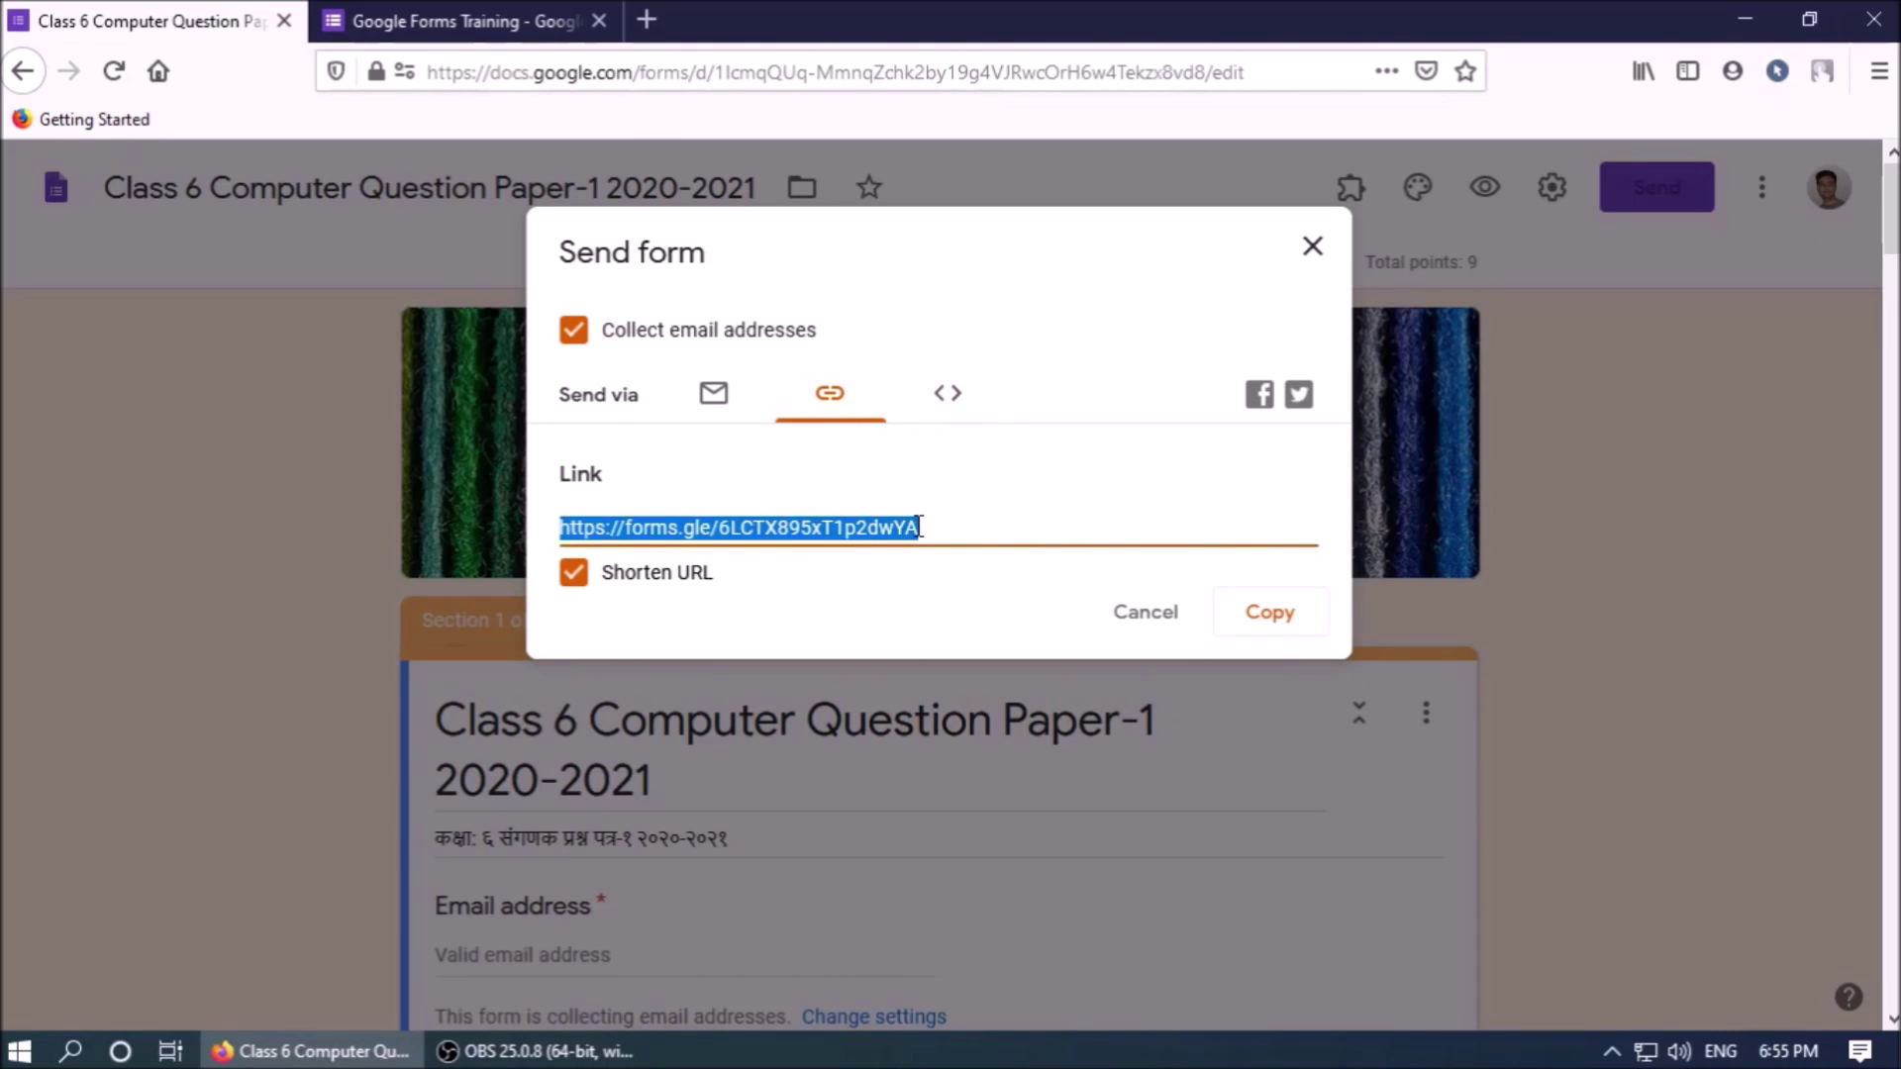
{"action": "right_click", "coordinate": [921, 526]}
{"action": "left_click", "coordinate": [984, 709]}
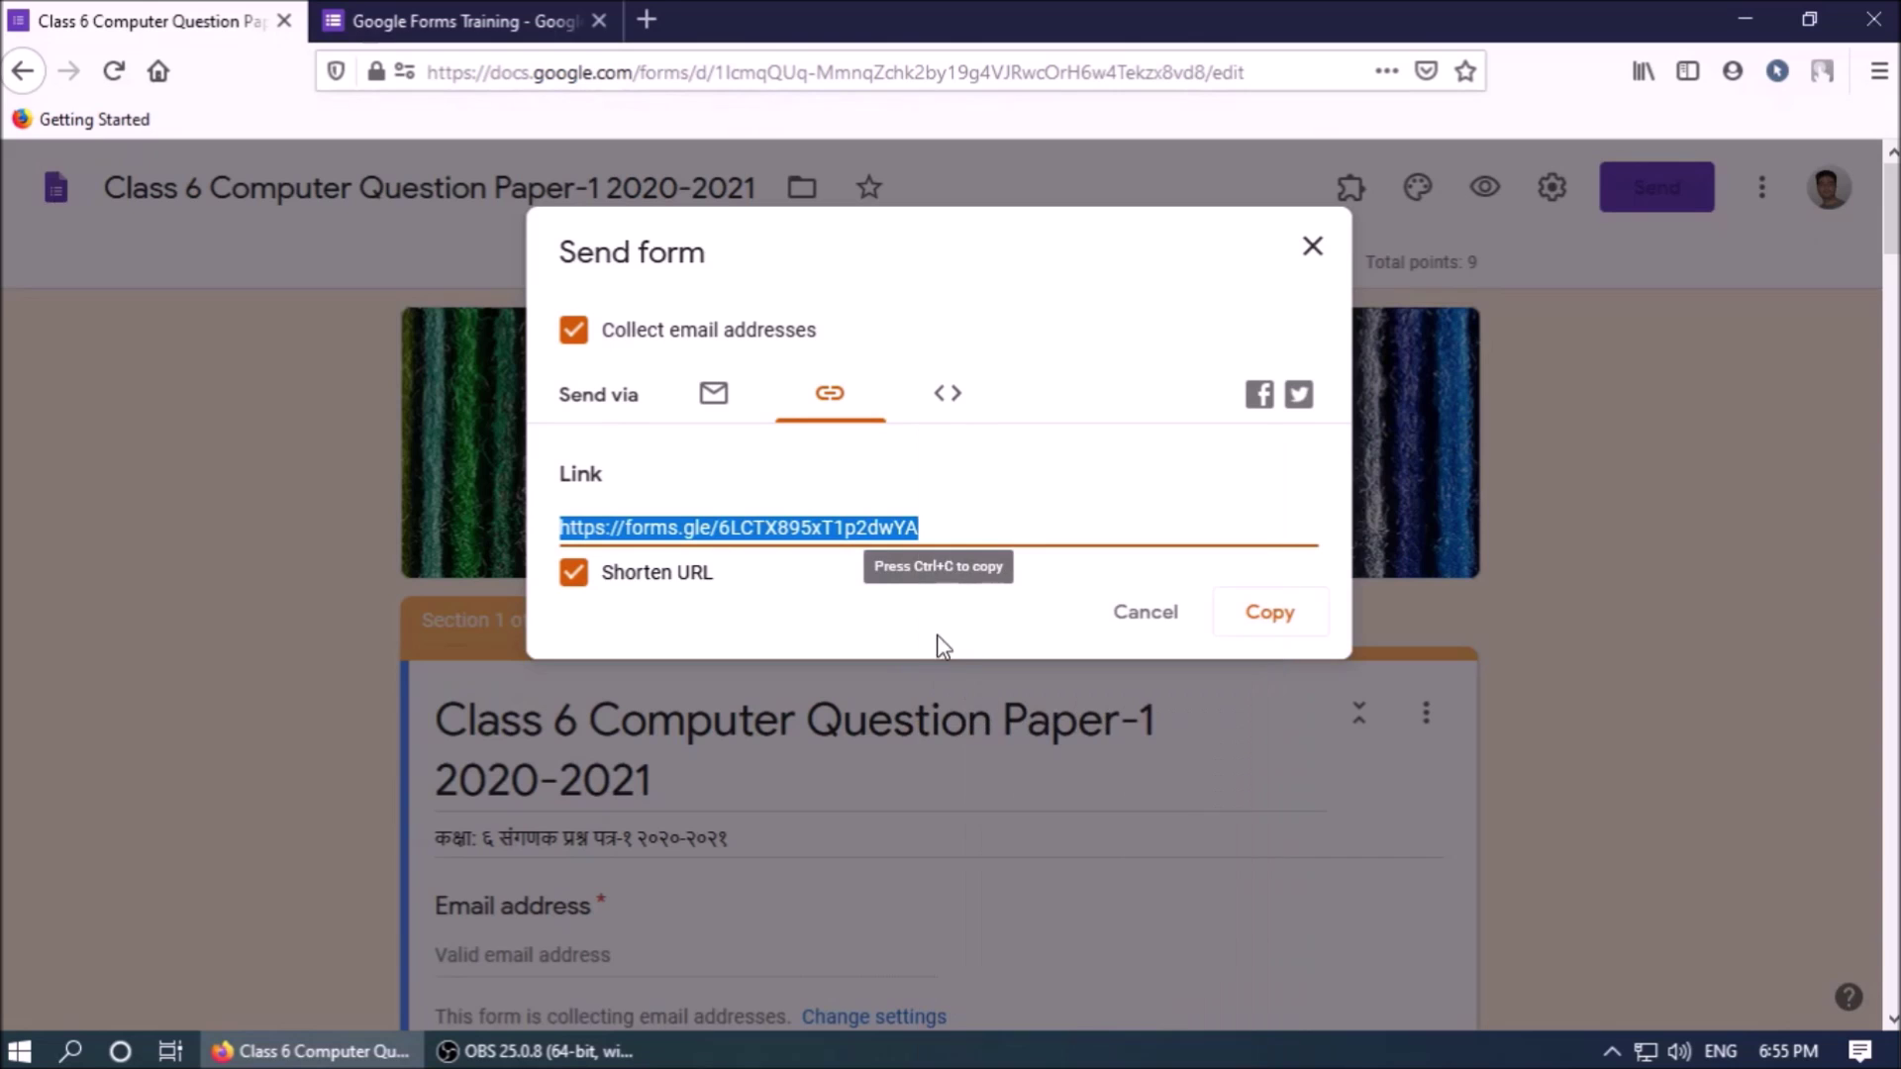
{"action": "left_click", "coordinate": [638, 10]}
{"action": "left_click", "coordinate": [857, 426]}
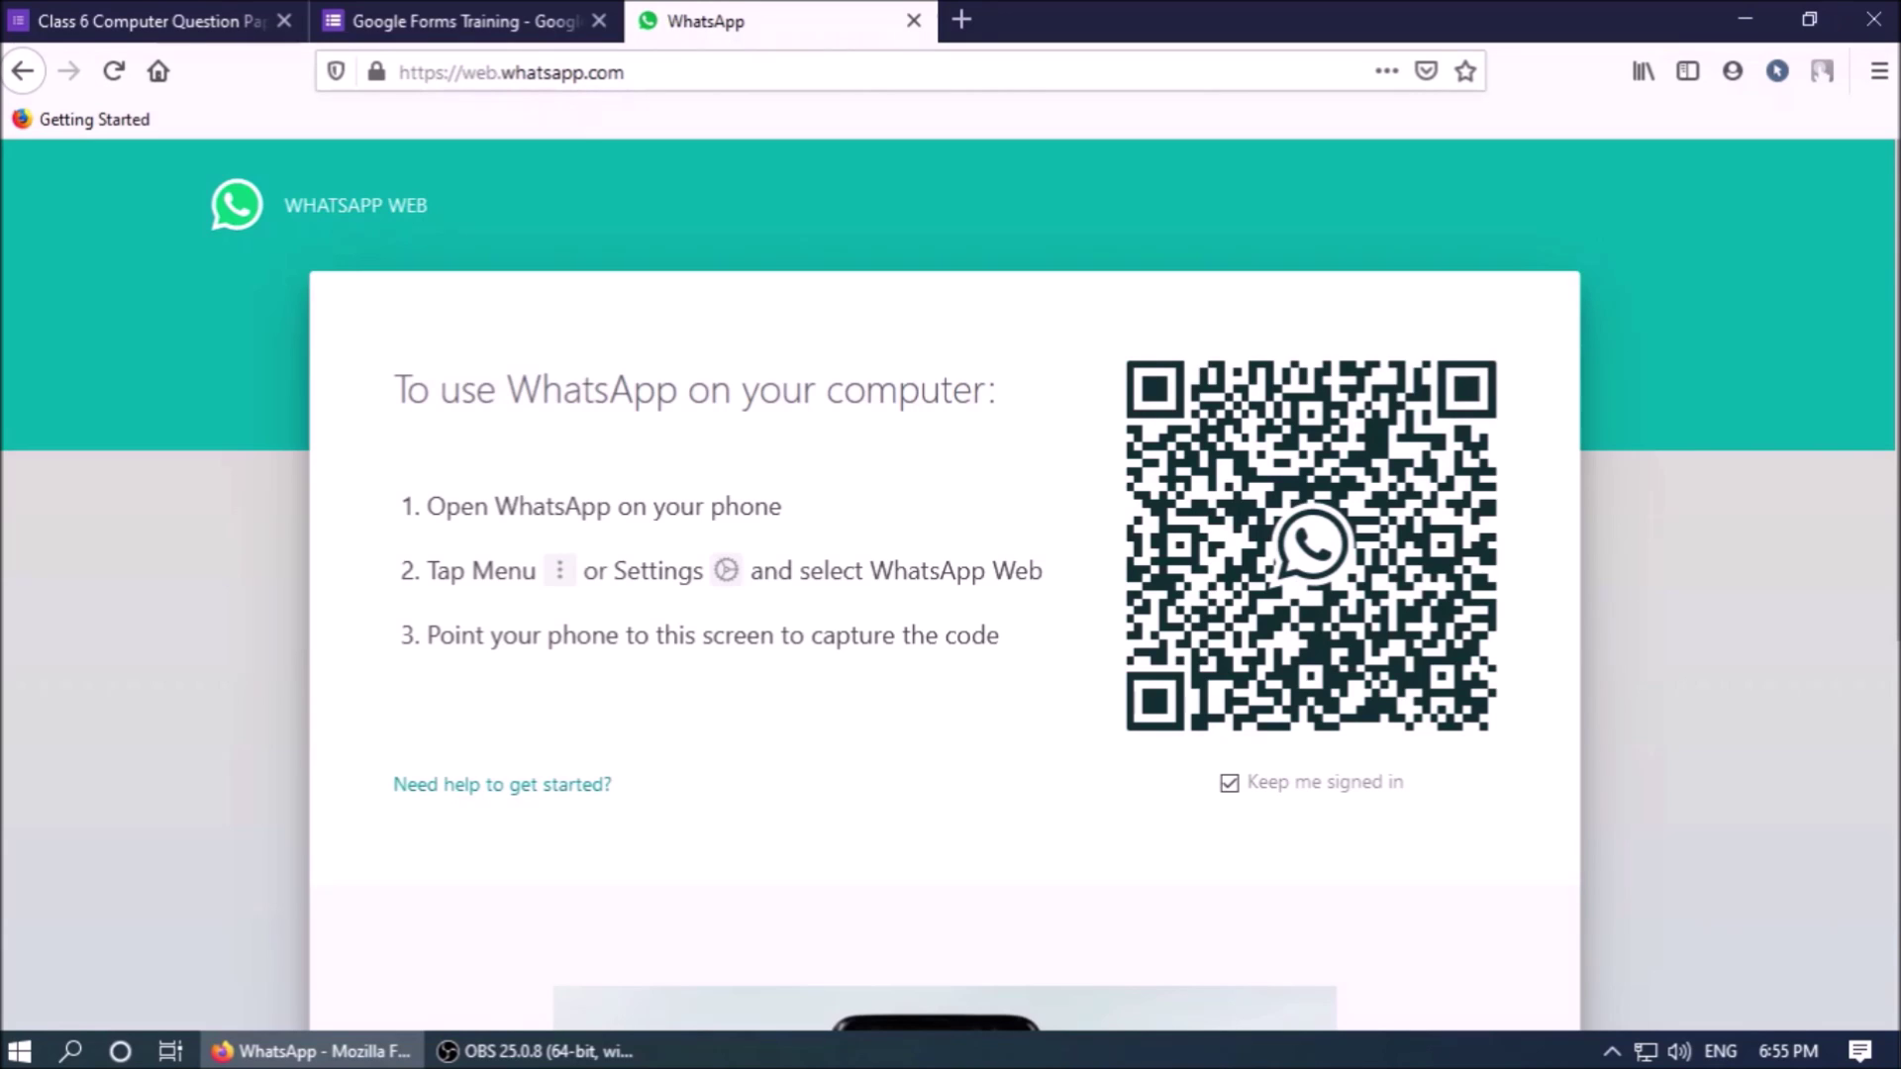
- Switch to the Google Forms Training form and look at the start of its responses summary
{"action": "left_click", "coordinate": [472, 14]}
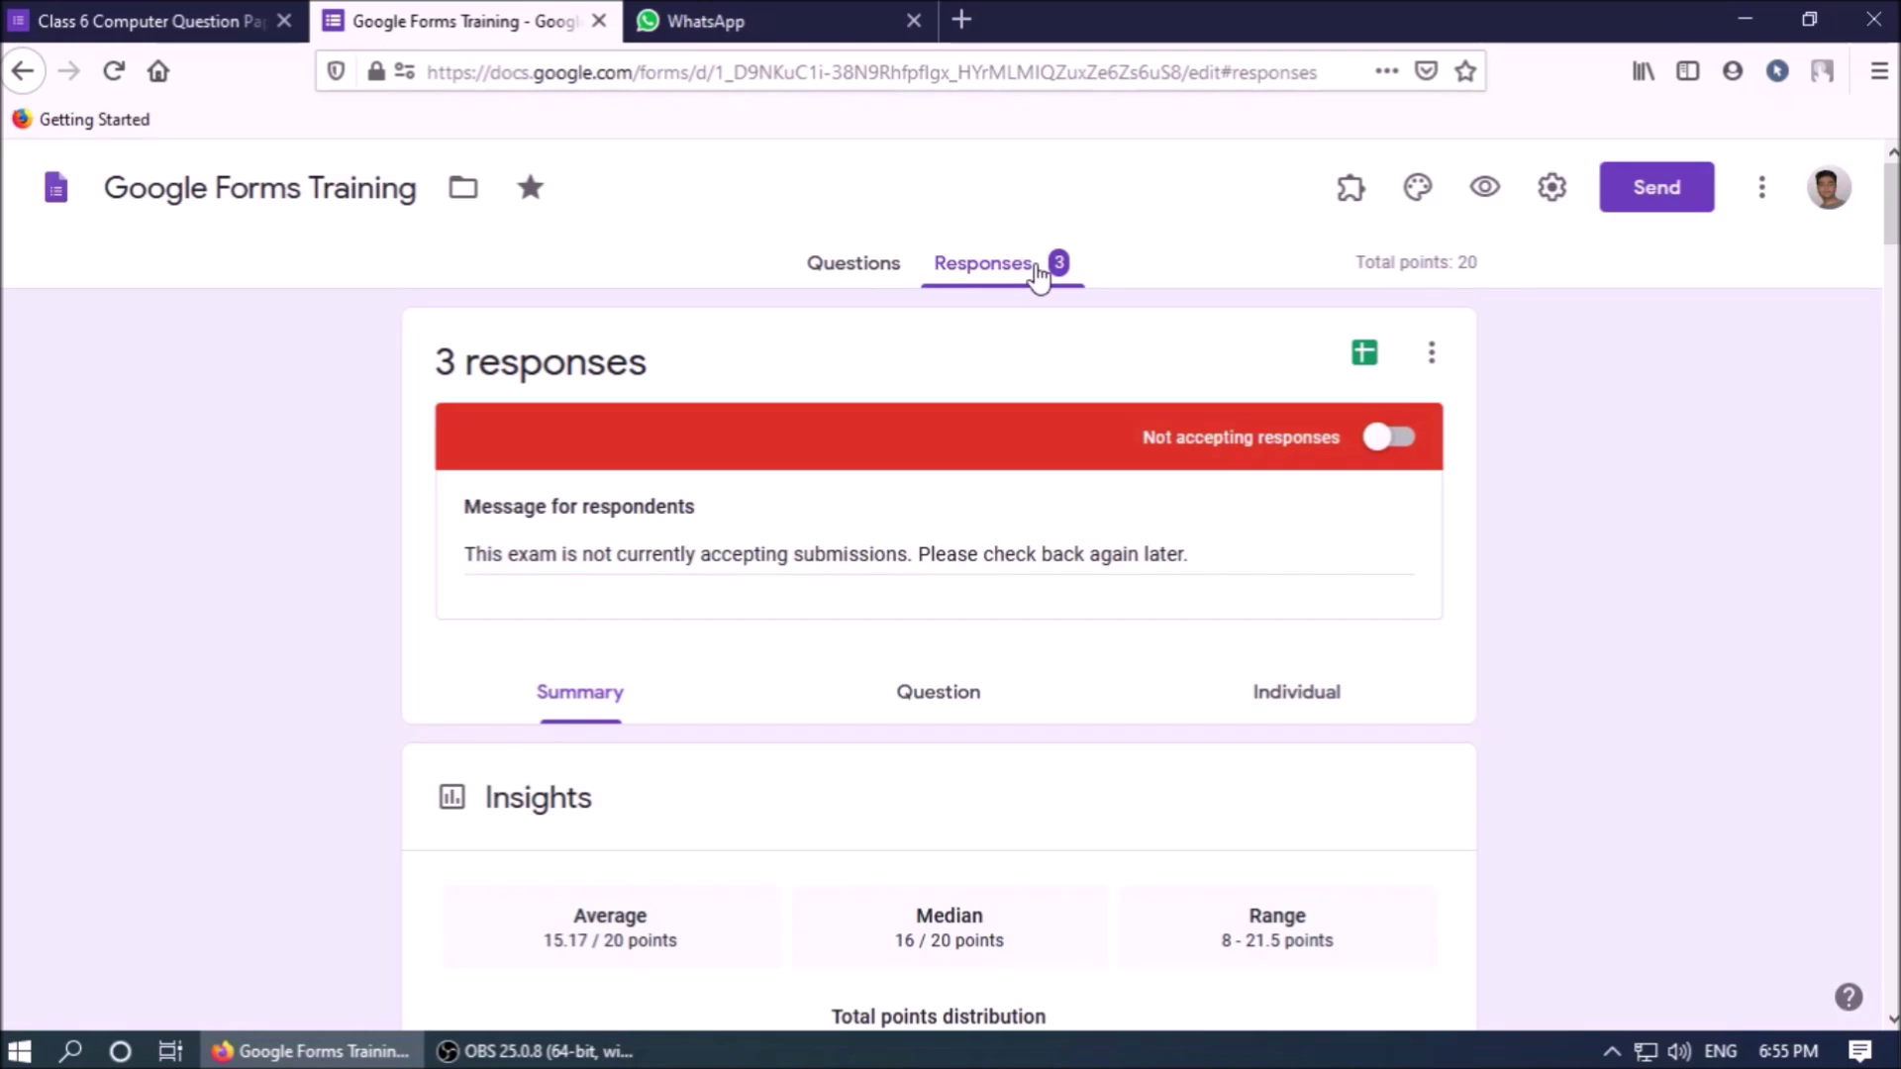
{"action": "scroll", "coordinate": [1168, 304], "scroll_direction": "down", "scroll_amount": 3}
{"action": "scroll", "coordinate": [1169, 304], "scroll_direction": "up", "scroll_amount": 3}
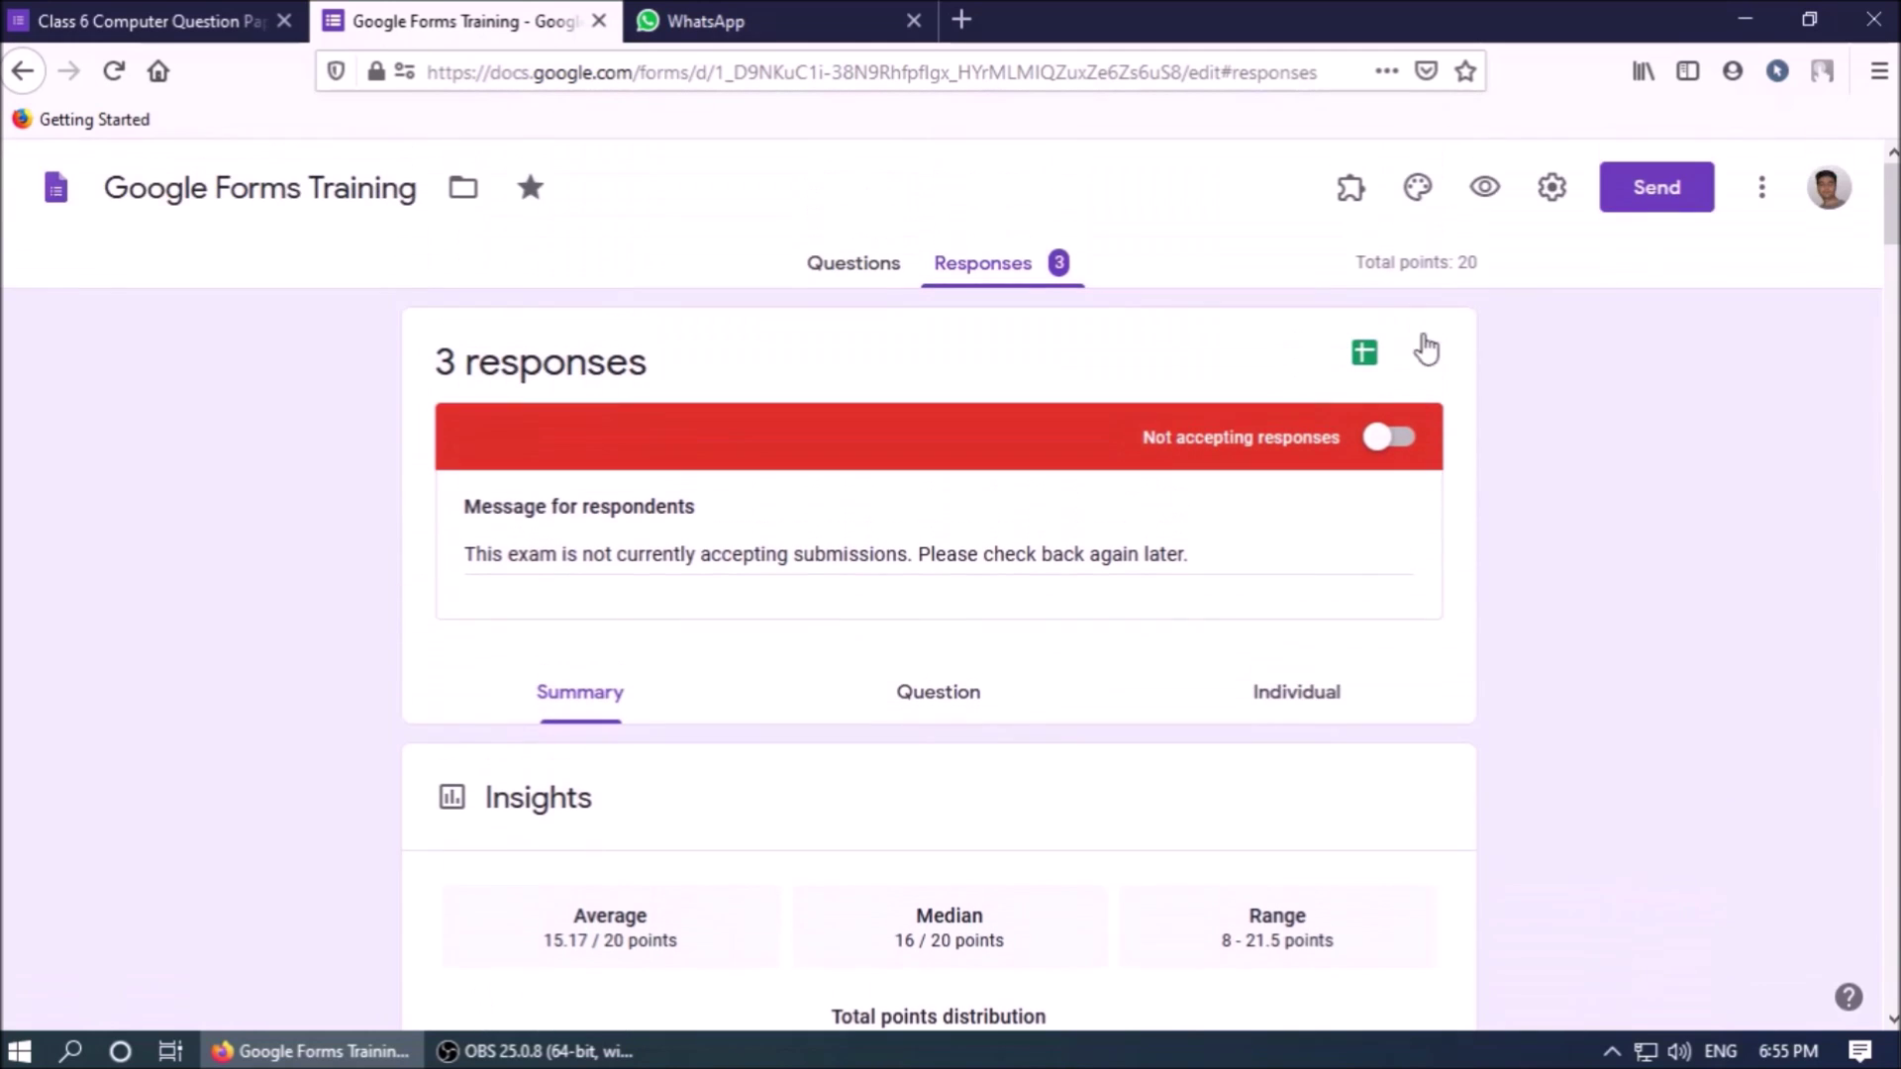
- Open the linked responses spreadsheet and examine the scores and answers across all question columns
{"action": "left_click", "coordinate": [1365, 355]}
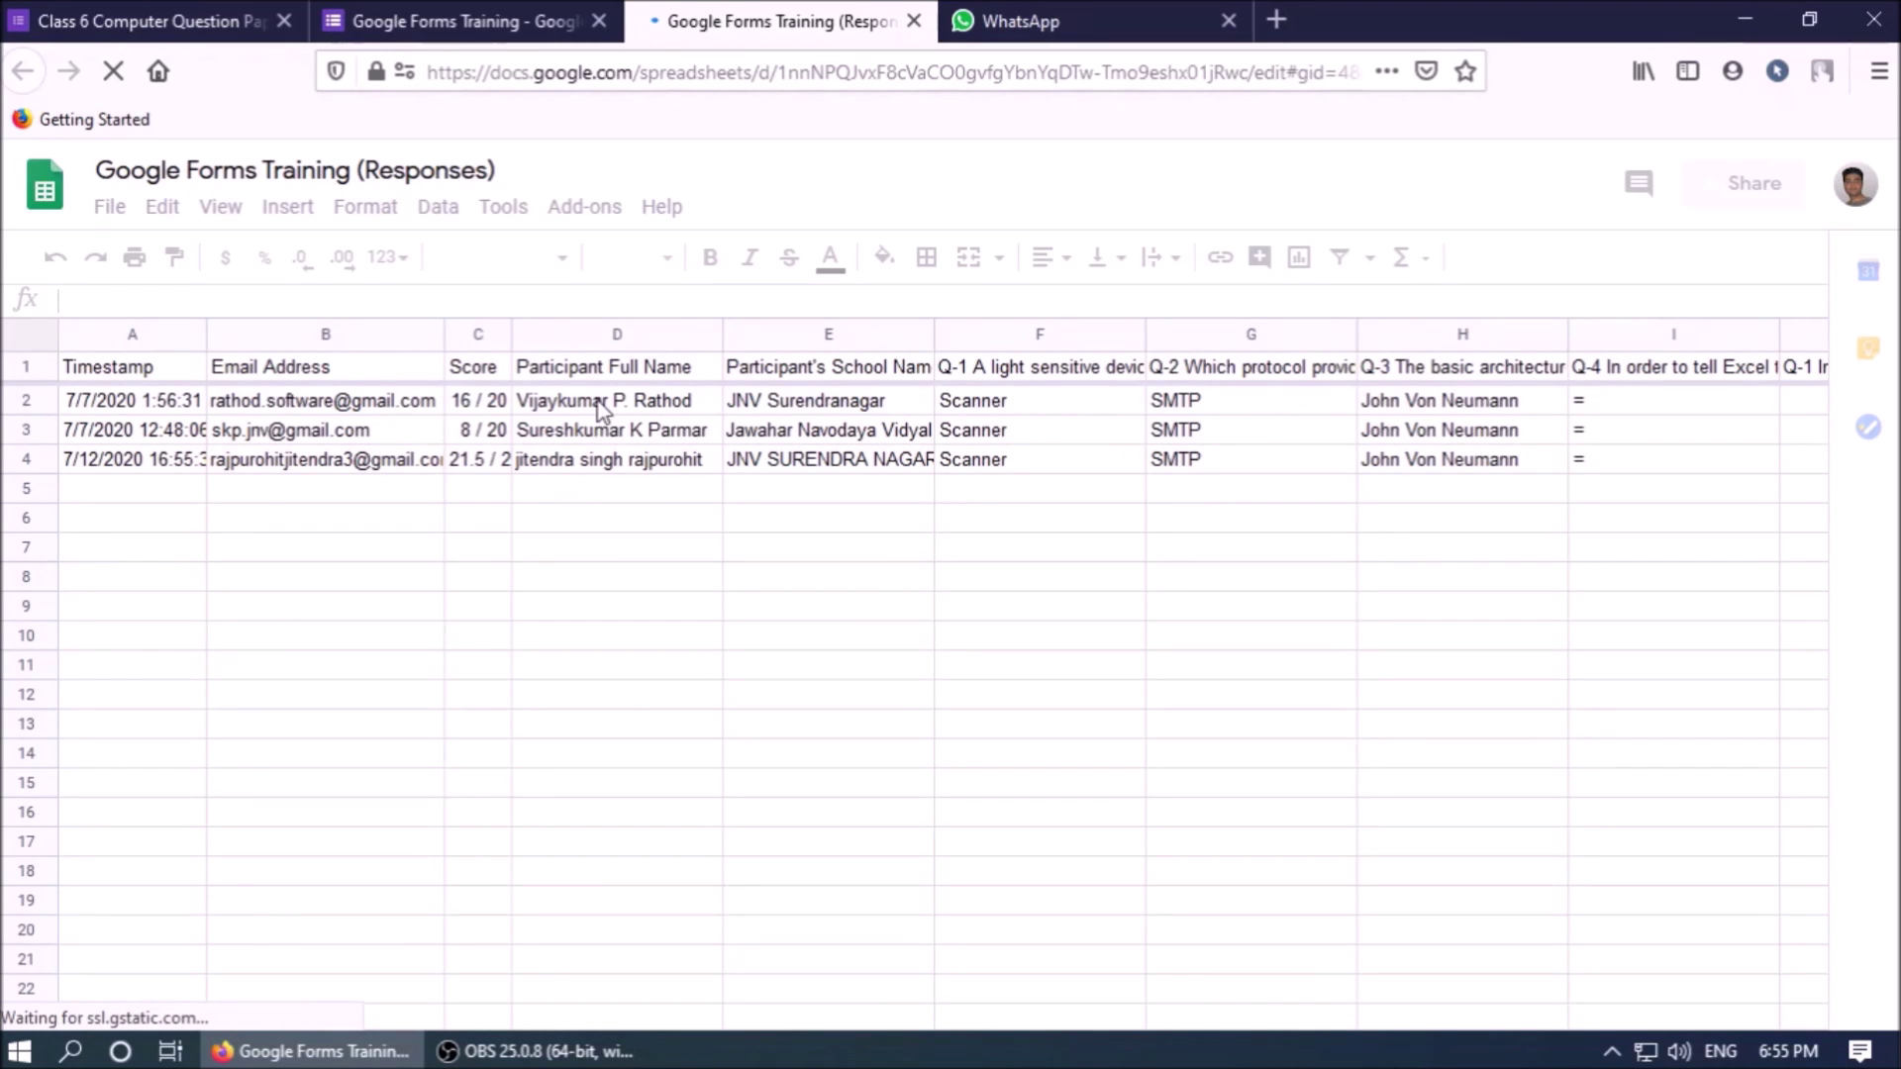
{"action": "left_click", "coordinate": [481, 402]}
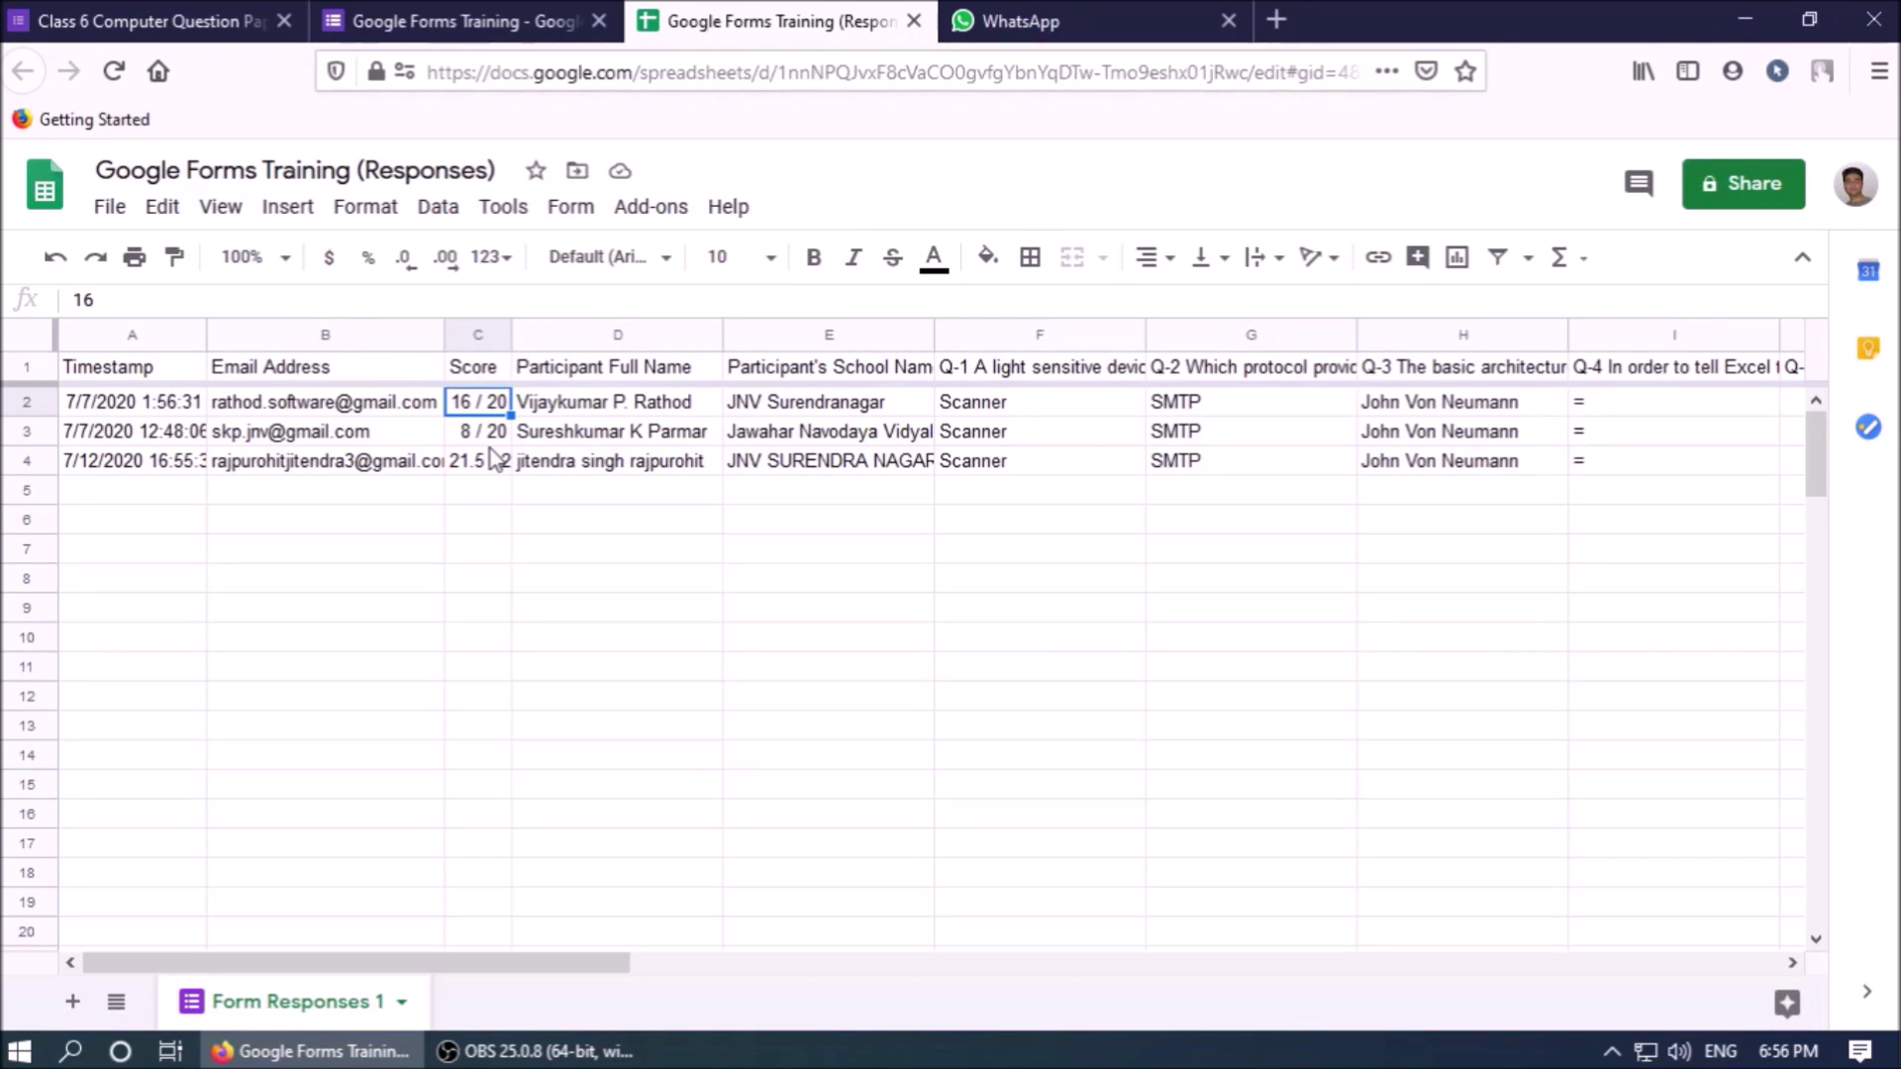
{"action": "left_click", "coordinate": [1028, 406]}
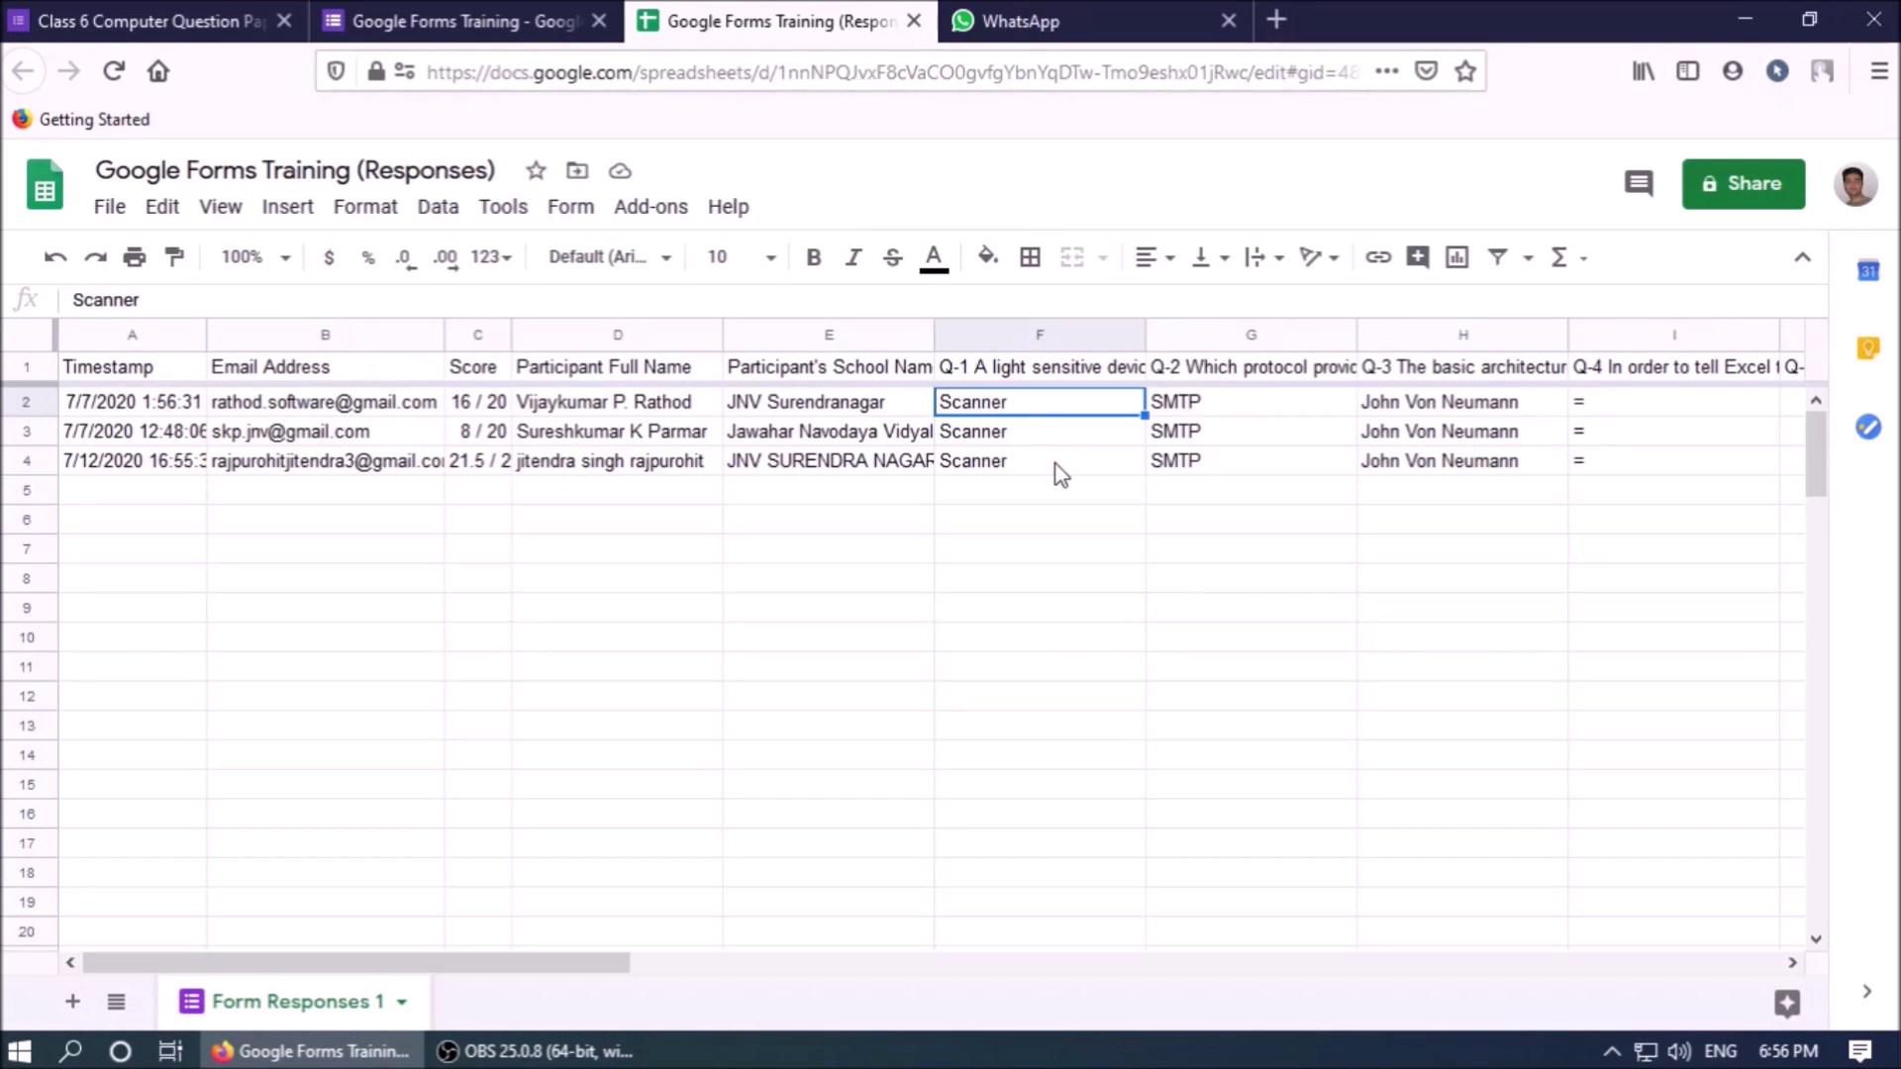
{"action": "key", "text": "Right"}
{"action": "key", "text": "Right"}
{"action": "key", "text": "Right"}
{"action": "key", "text": "Right"}
{"action": "key", "text": "Right"}
{"action": "key", "text": "Right"}
{"action": "key", "text": "Right"}
{"action": "key", "text": "Right"}
{"action": "key", "text": "Right"}
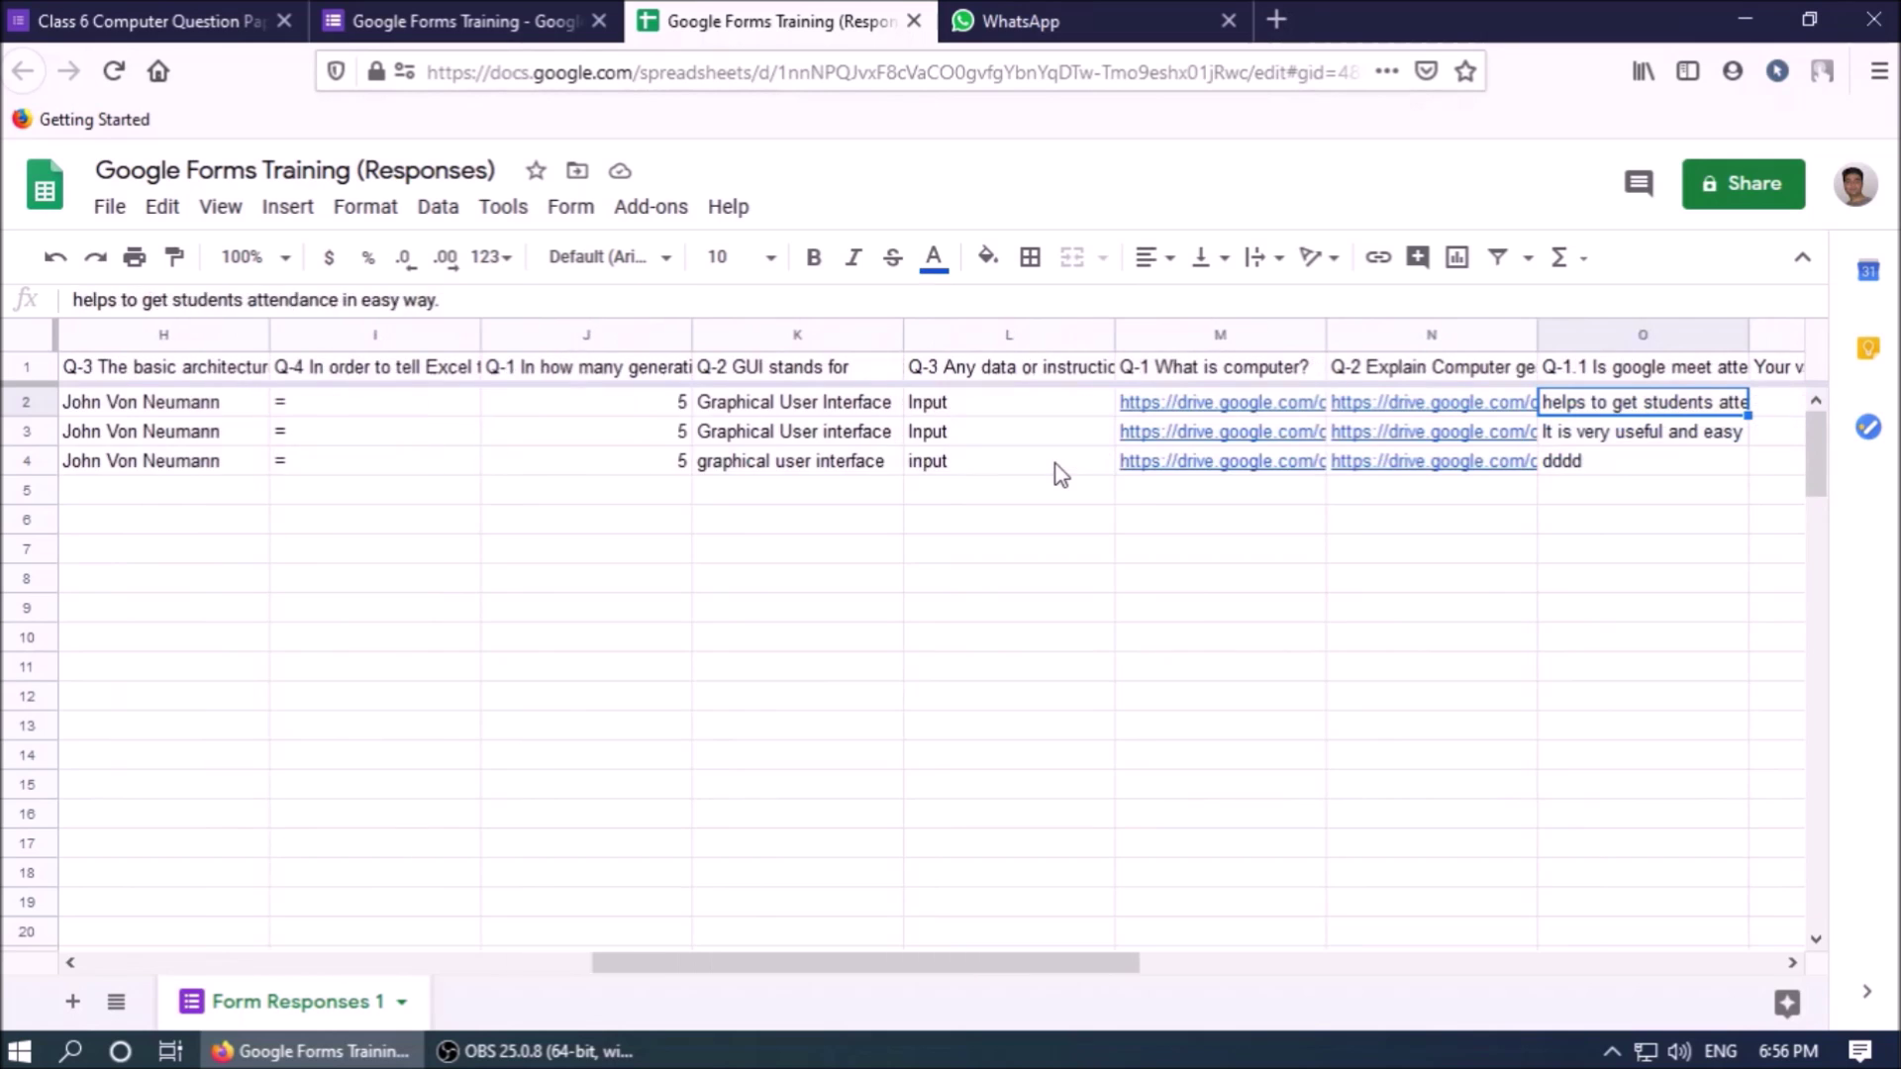
{"action": "key", "text": "Right"}
{"action": "key", "text": "Right"}
{"action": "key", "text": "Right"}
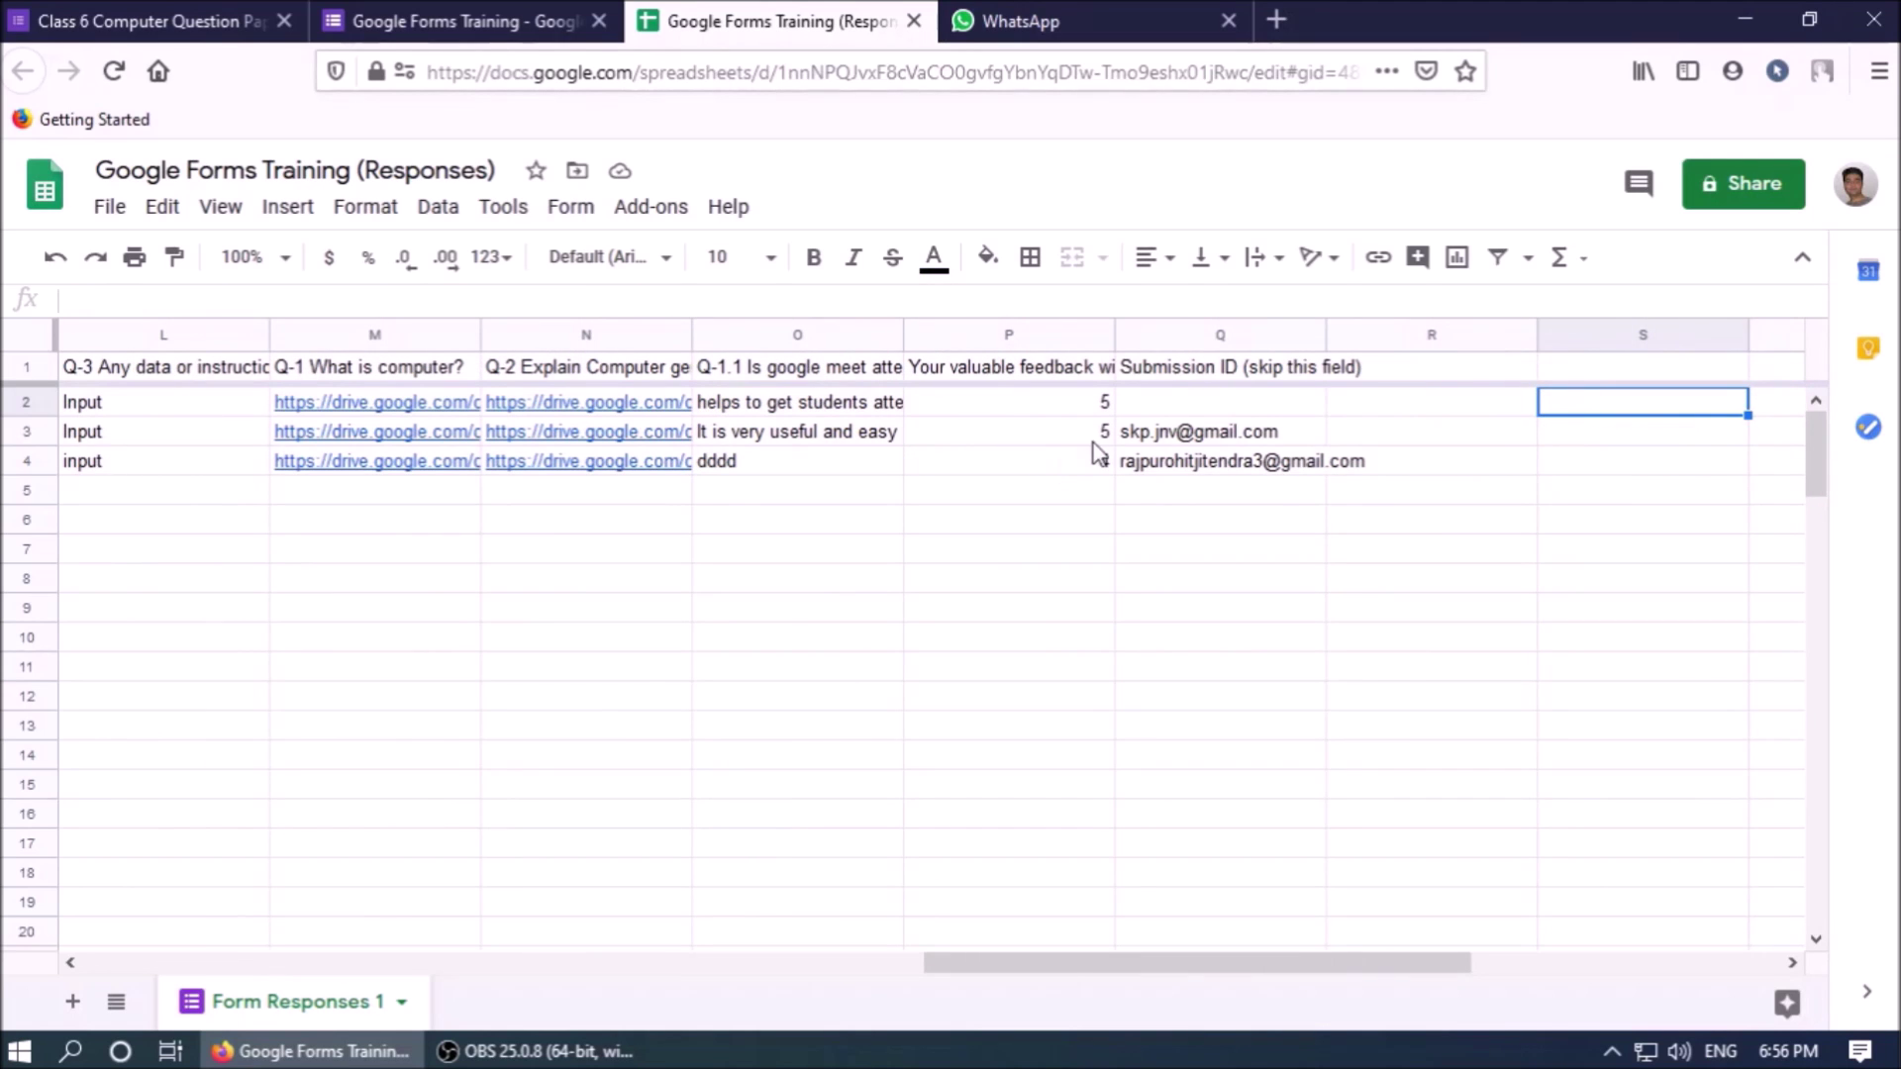
- Return to the Google Forms Training form and read through its whole responses summary, including missed questions, scores and answer charts
{"action": "left_click", "coordinate": [460, 20]}
{"action": "scroll", "coordinate": [1035, 430], "scroll_direction": "down", "scroll_amount": 4}
{"action": "scroll", "coordinate": [1040, 436], "scroll_direction": "down", "scroll_amount": 3}
{"action": "scroll", "coordinate": [1044, 459], "scroll_direction": "down", "scroll_amount": 4}
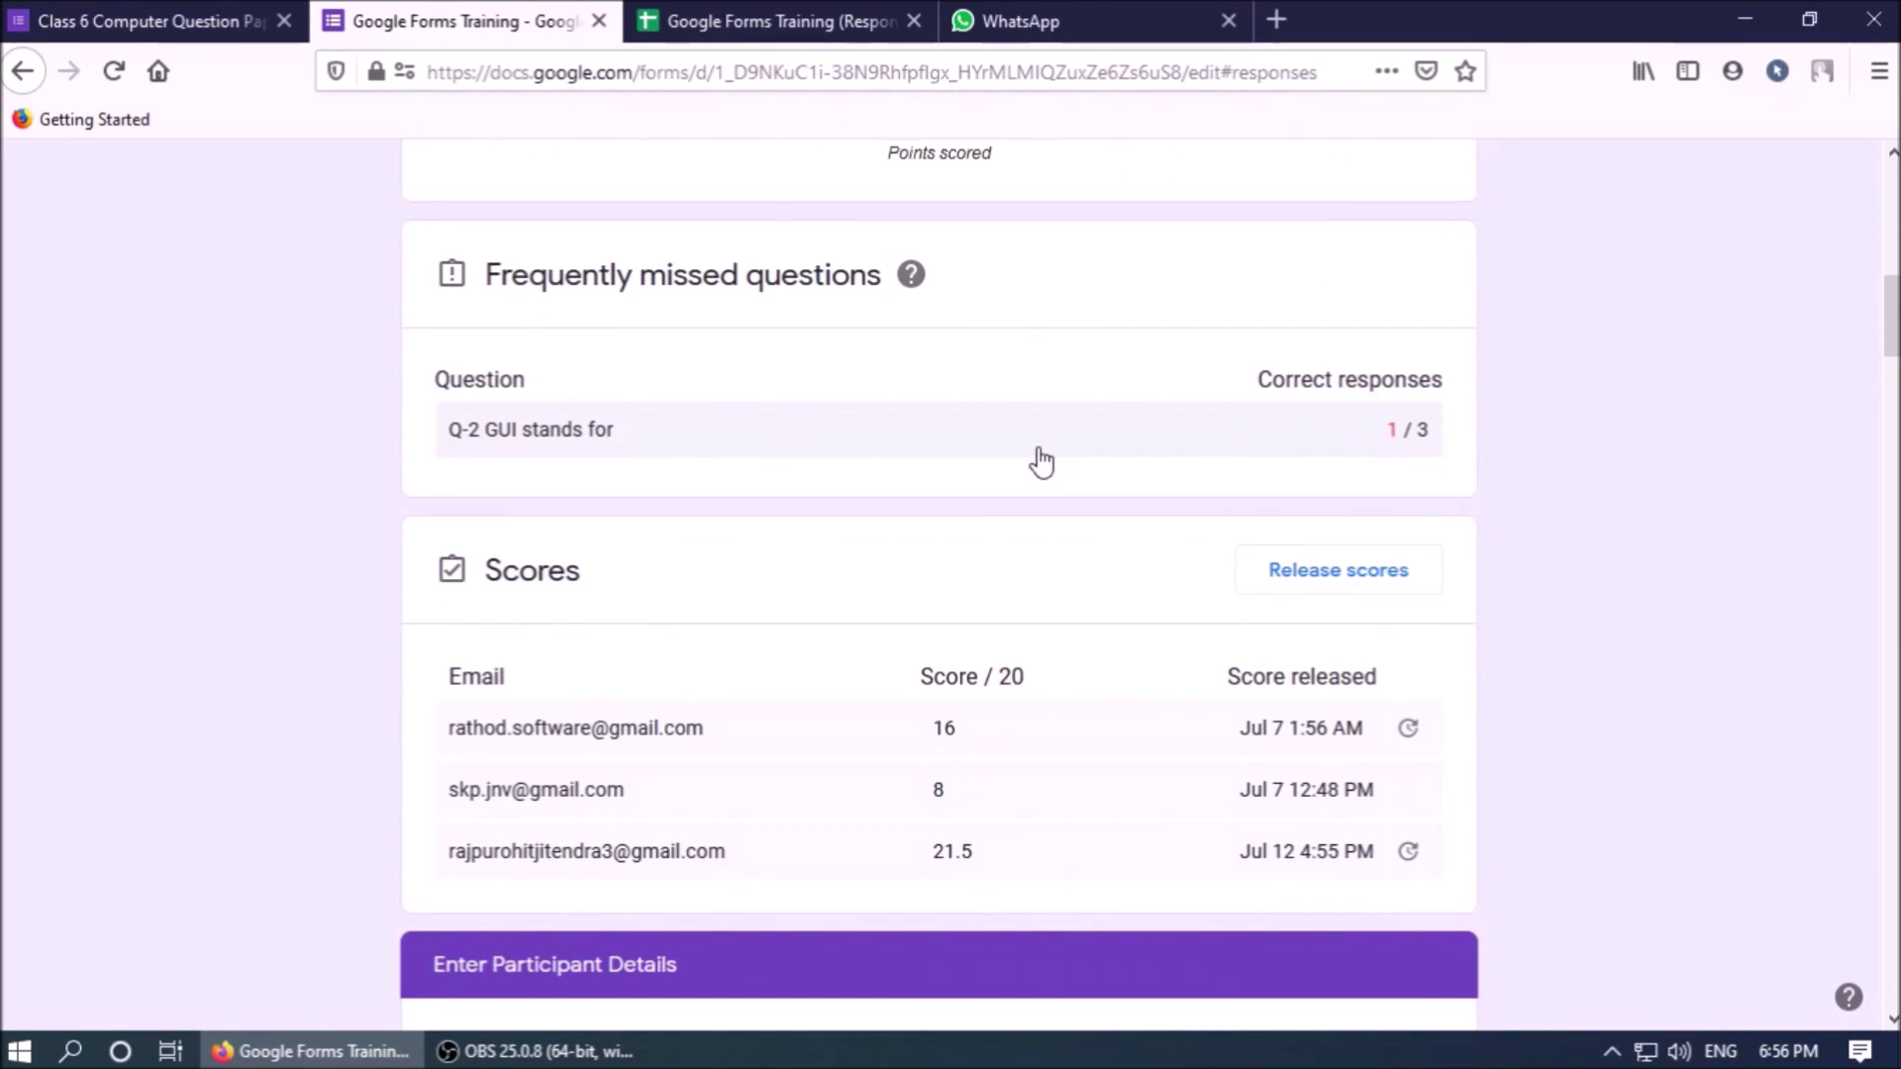
{"action": "scroll", "coordinate": [1041, 461], "scroll_direction": "down", "scroll_amount": 8}
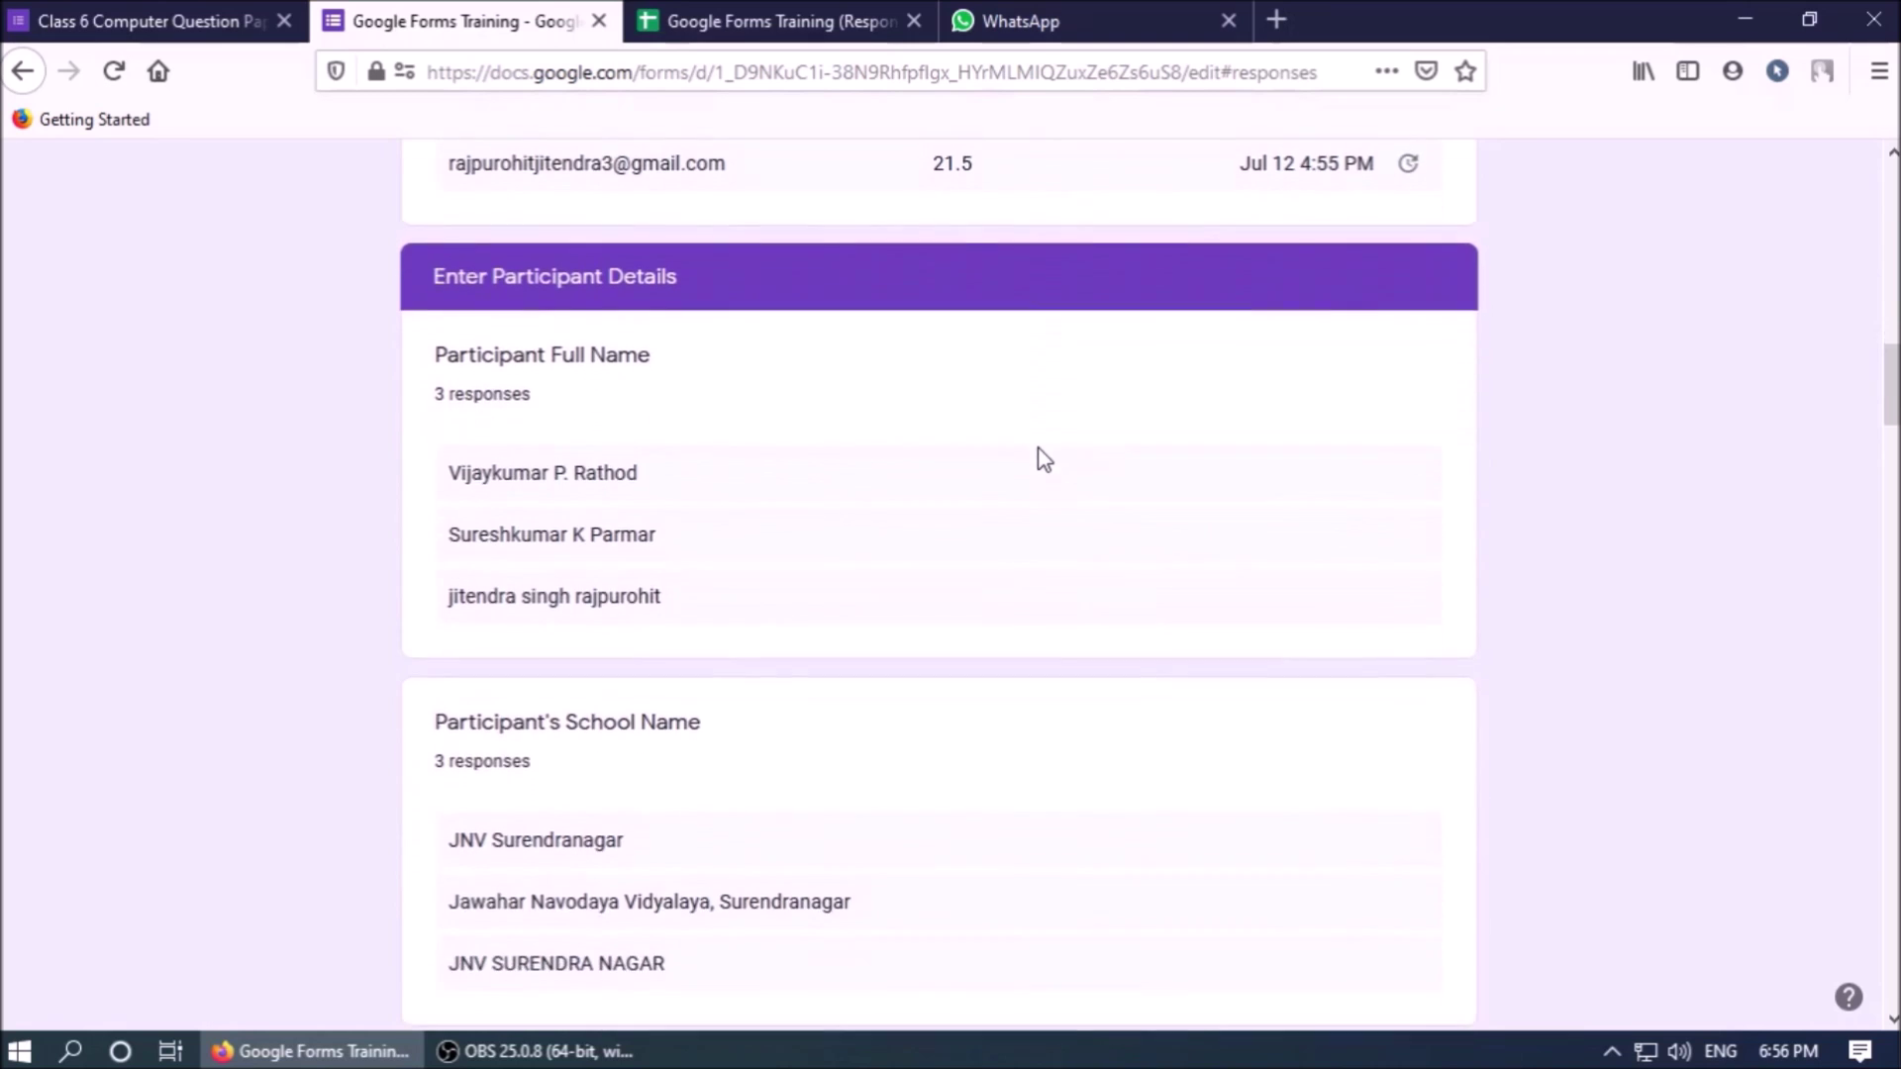
{"action": "scroll", "coordinate": [1044, 461], "scroll_direction": "down", "scroll_amount": 18}
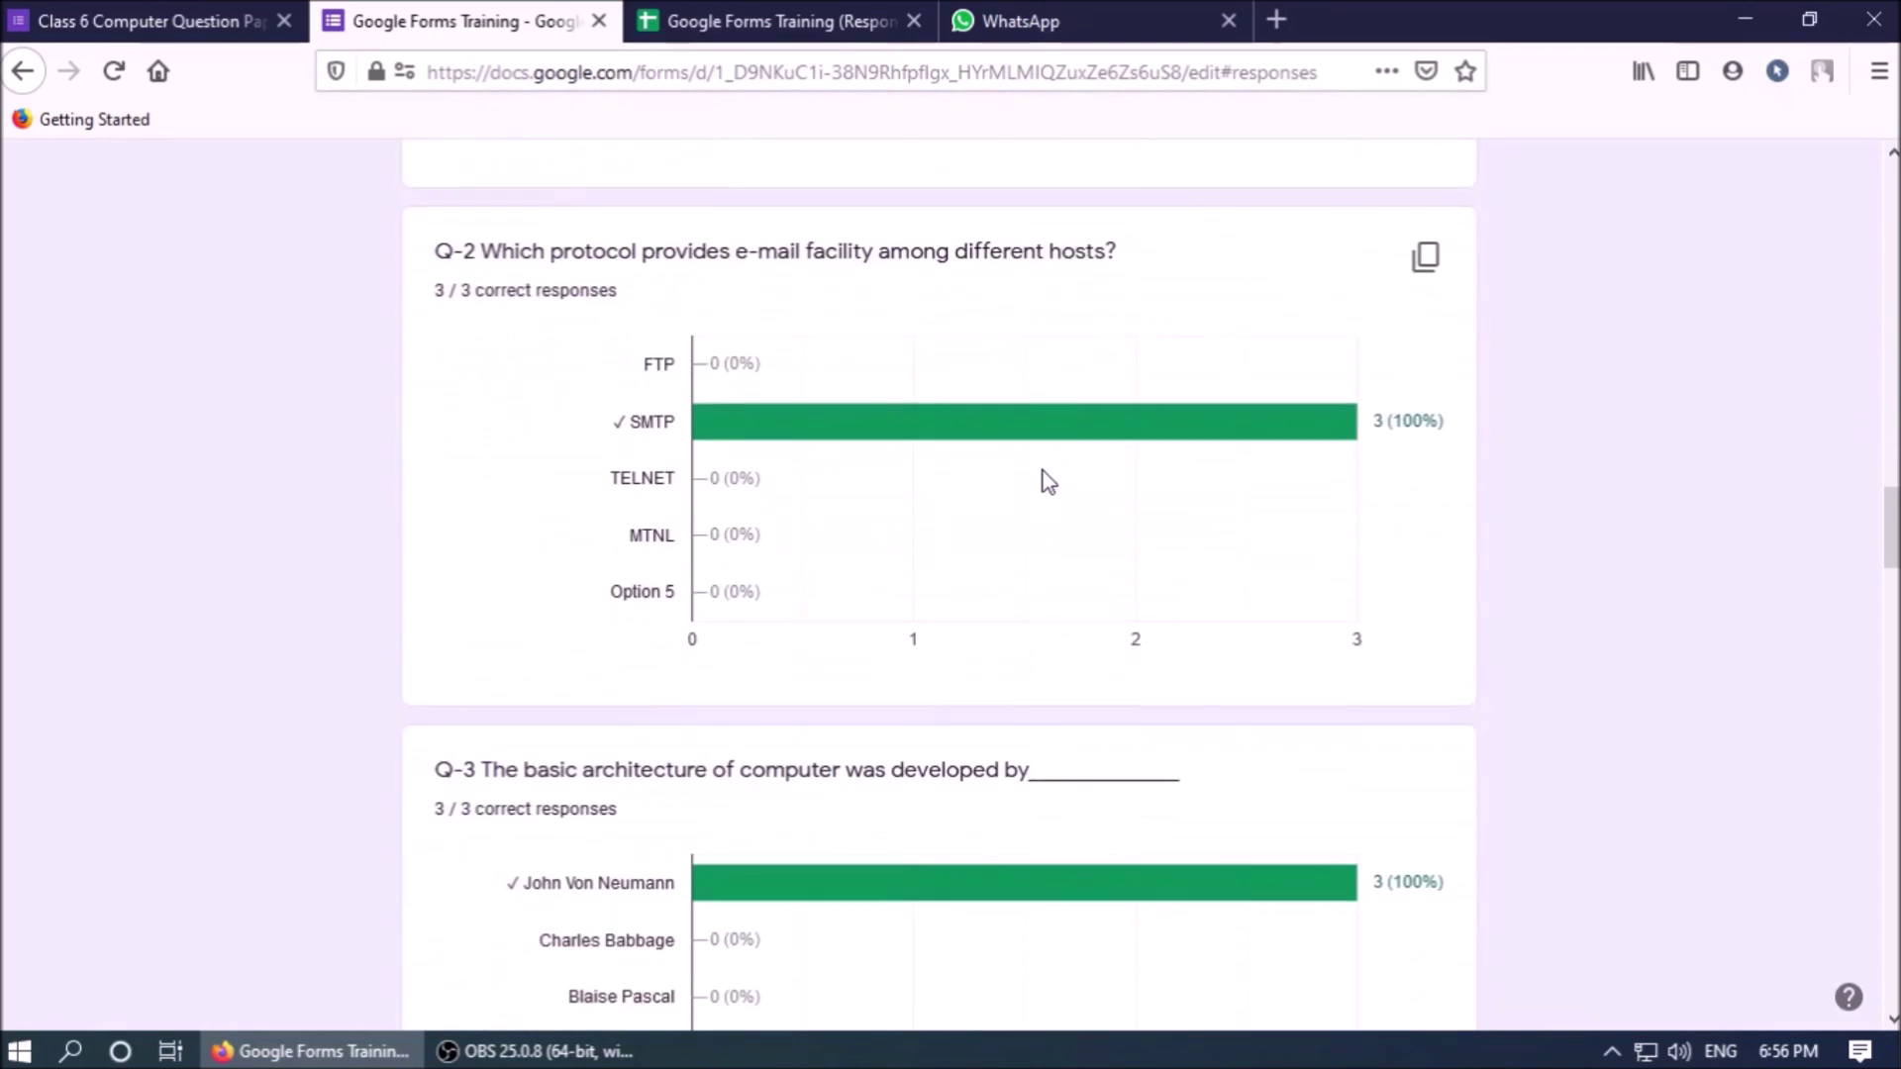
{"action": "scroll", "coordinate": [1048, 495], "scroll_direction": "down", "scroll_amount": 20}
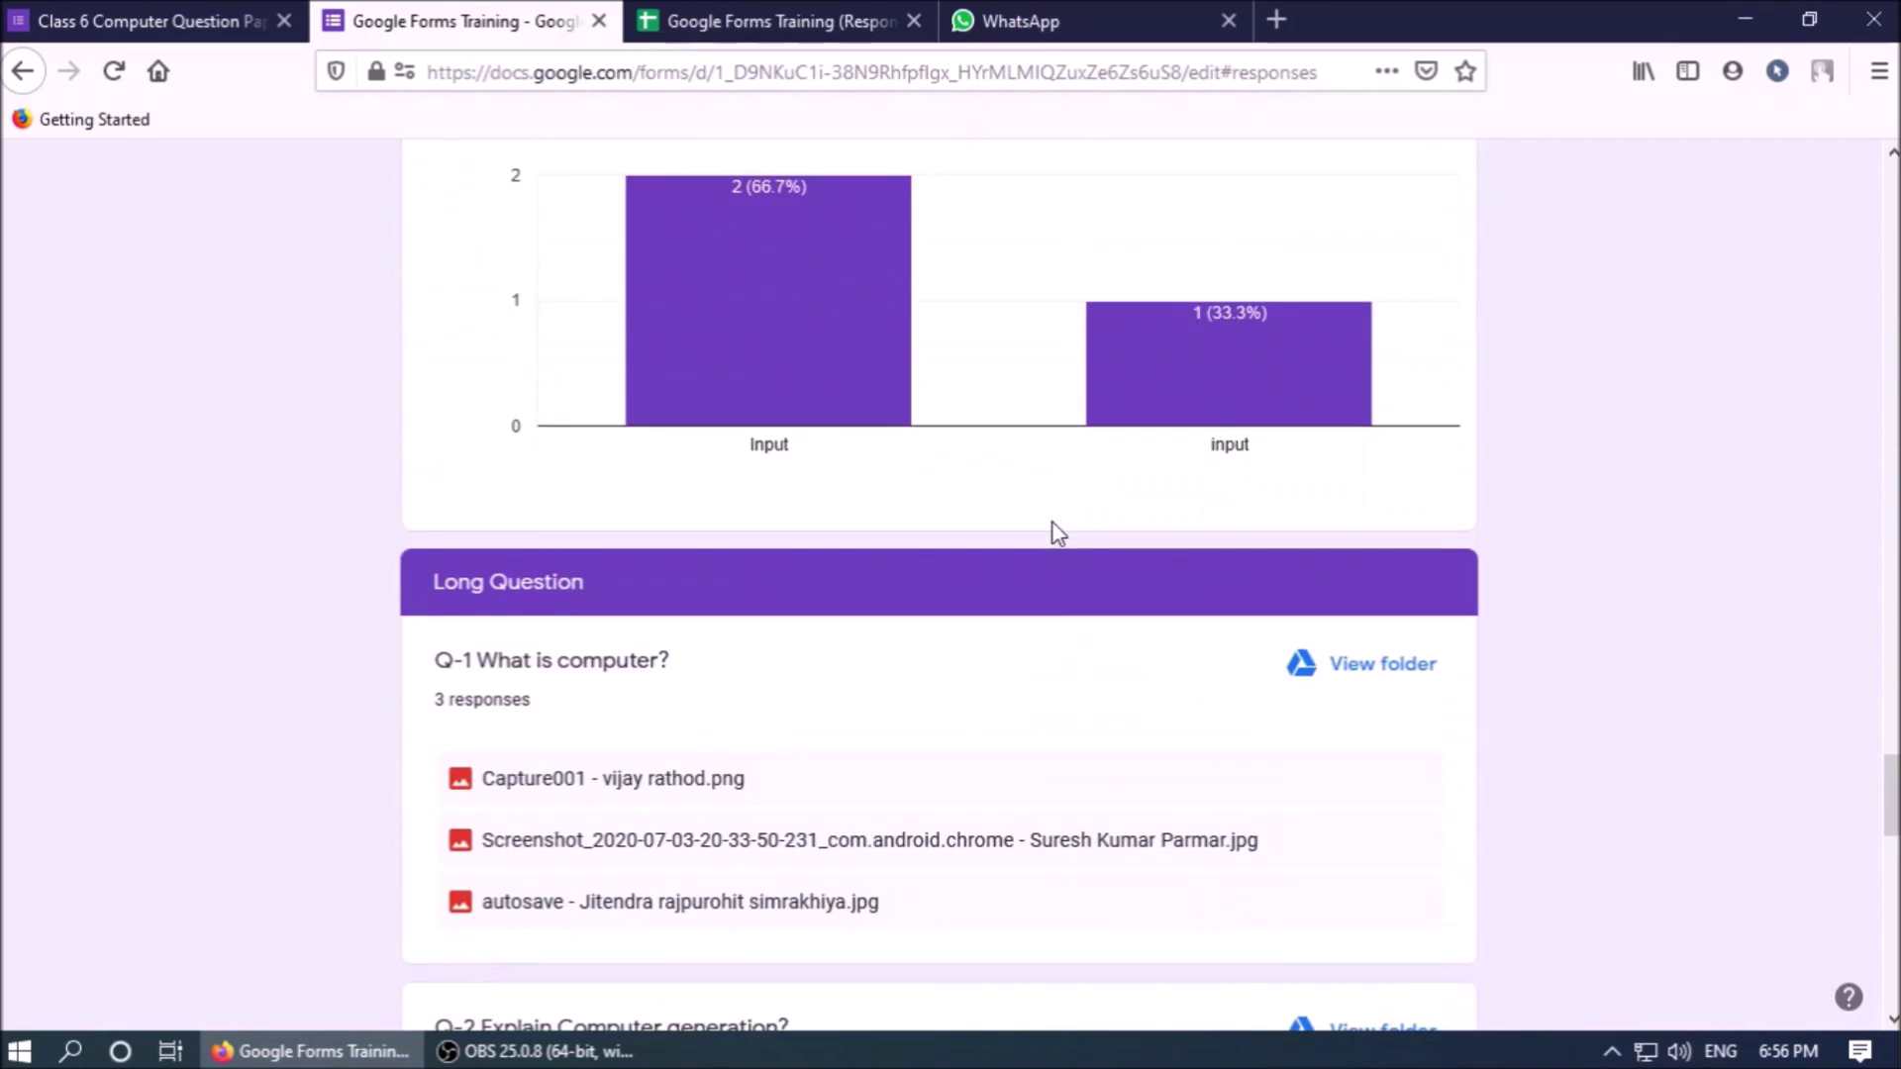
{"action": "scroll", "coordinate": [1060, 540], "scroll_direction": "down", "scroll_amount": 12}
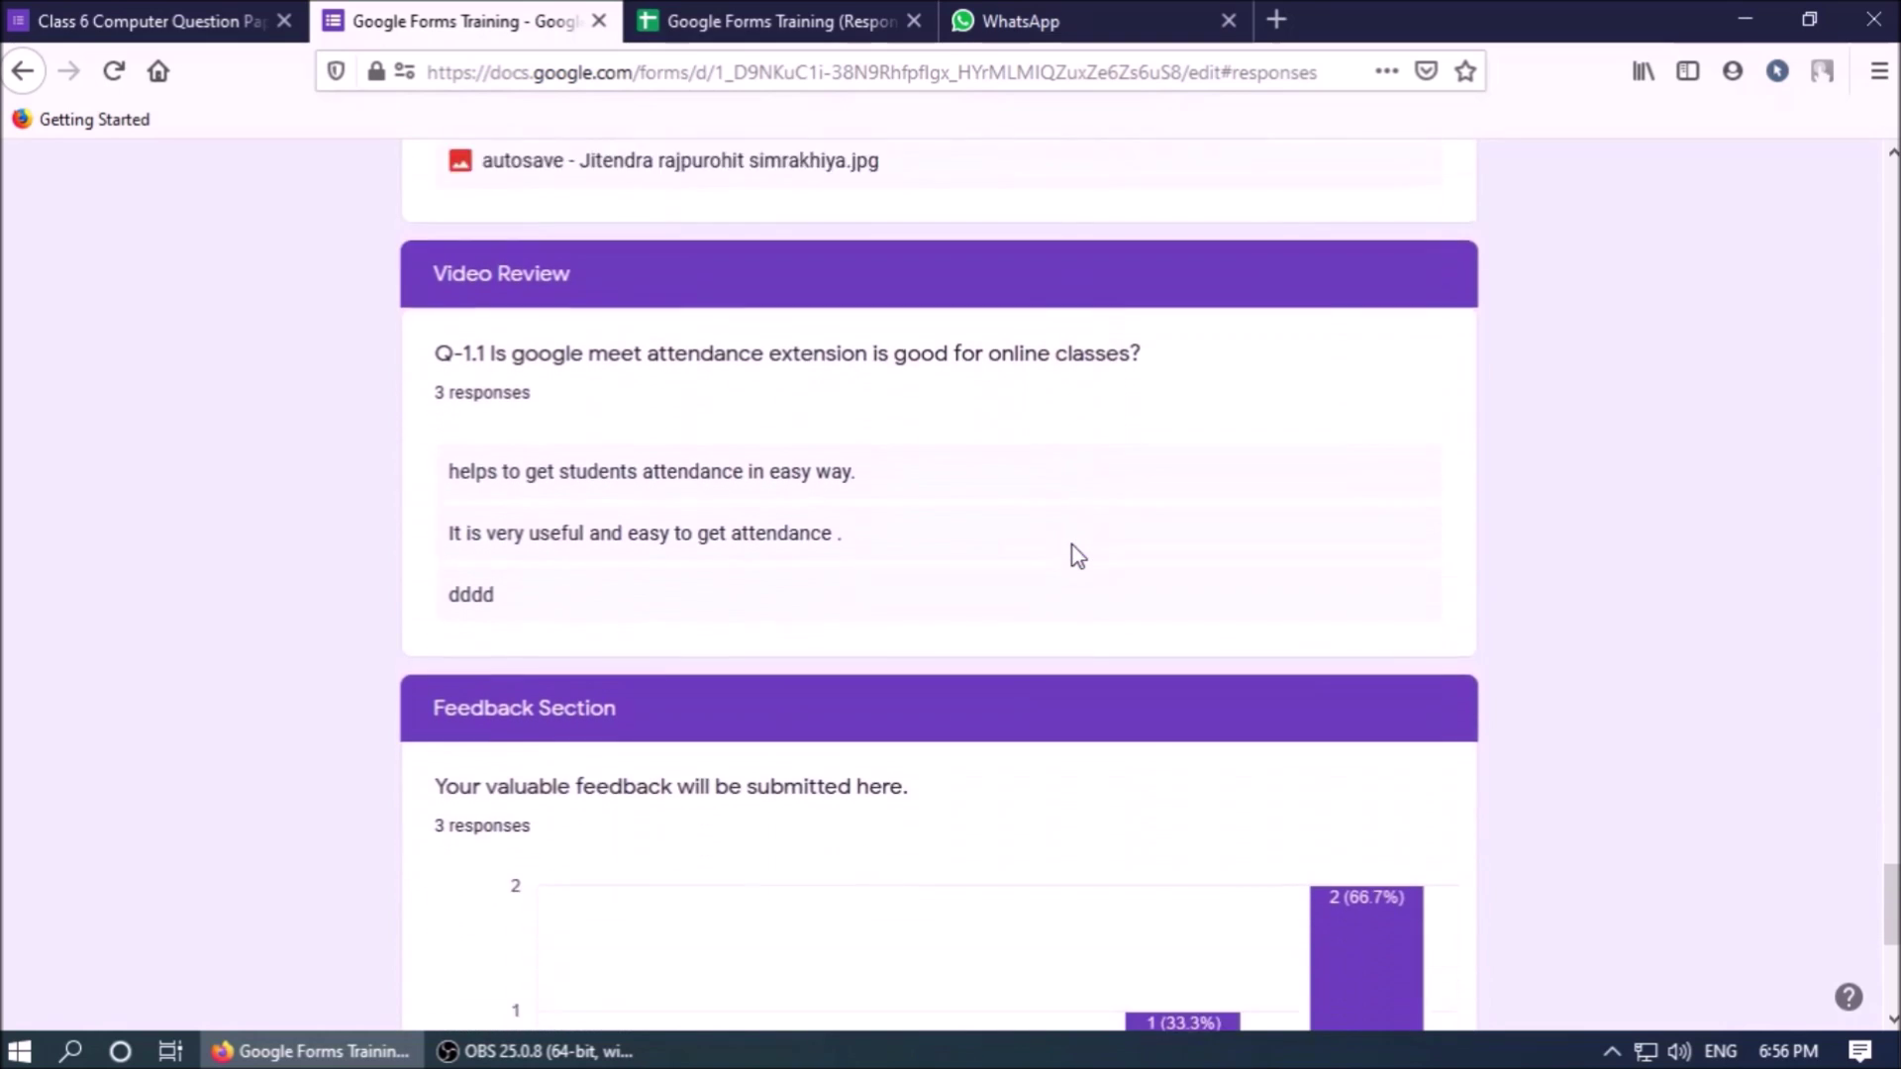
{"action": "scroll", "coordinate": [1841, 882], "scroll_direction": "down", "scroll_amount": 2}
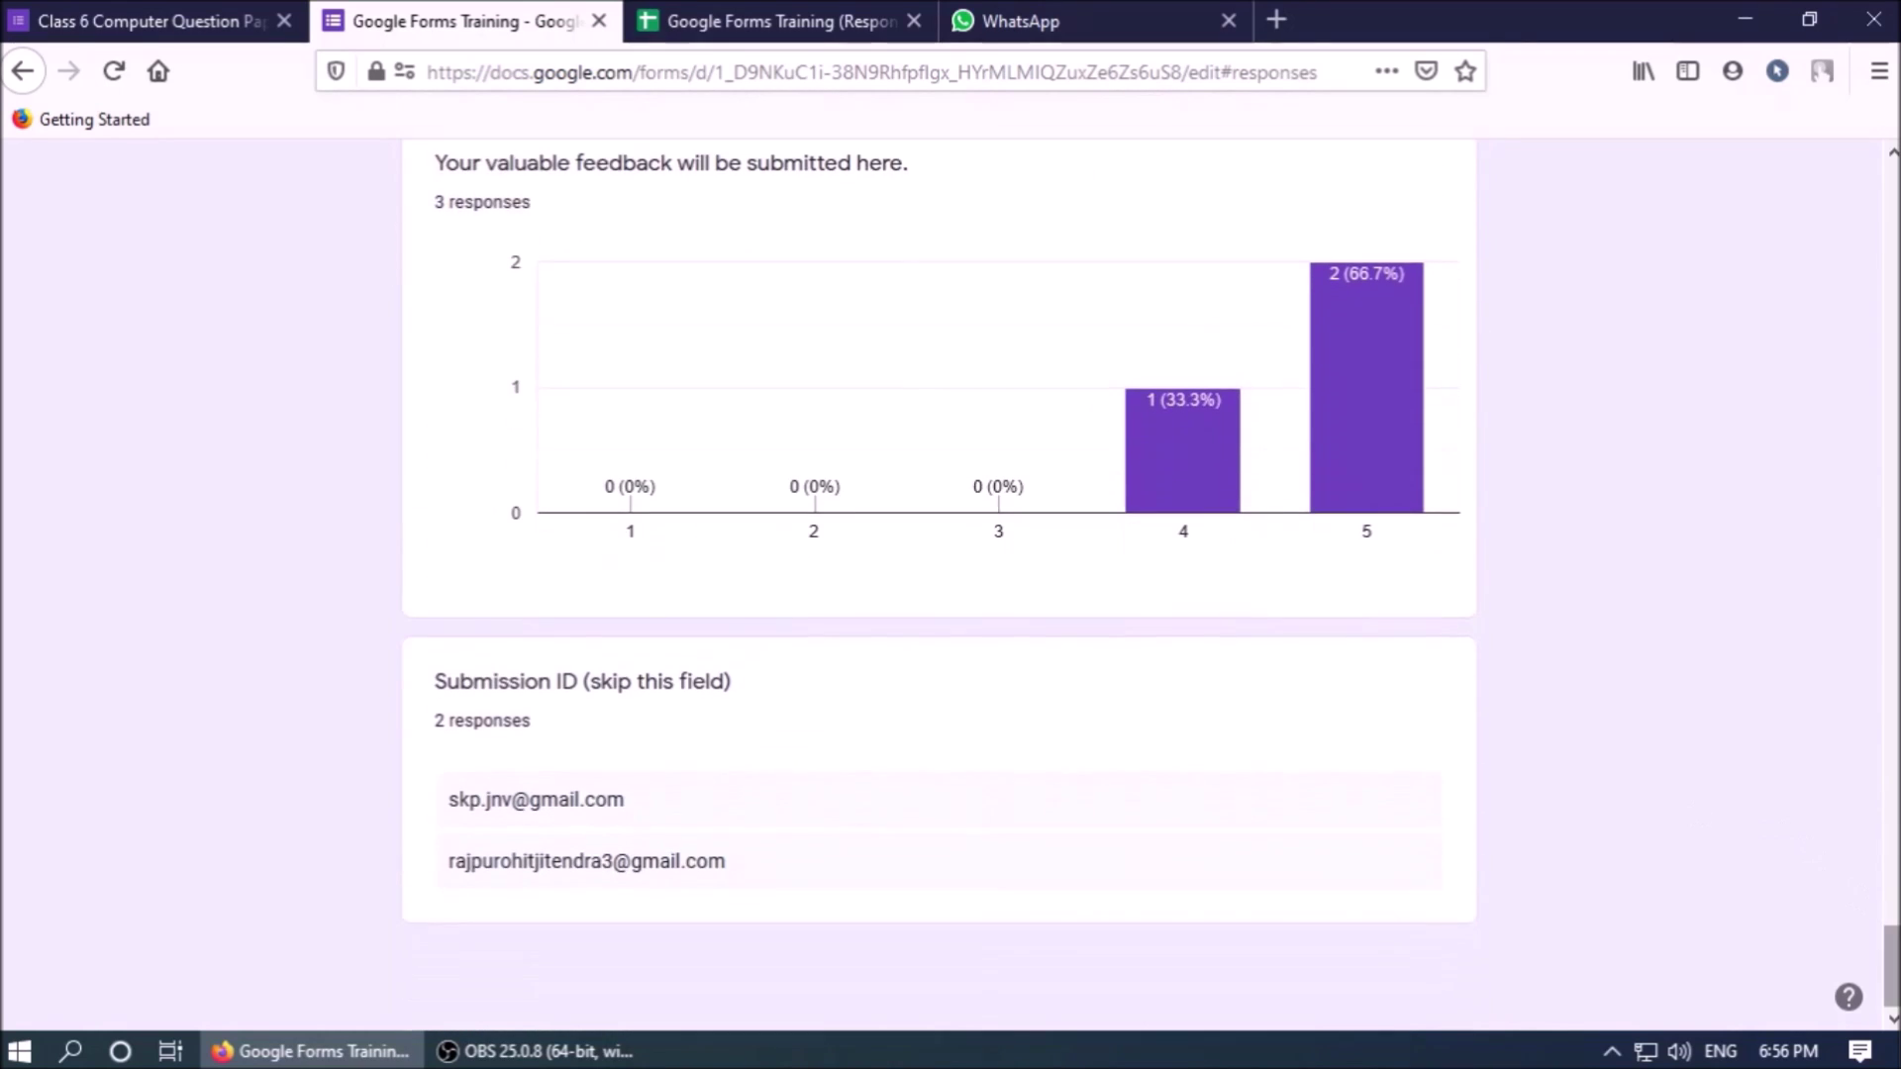
{"action": "left_click_drag", "start_coordinate": [1894, 958], "coordinate": [1894, 198]}
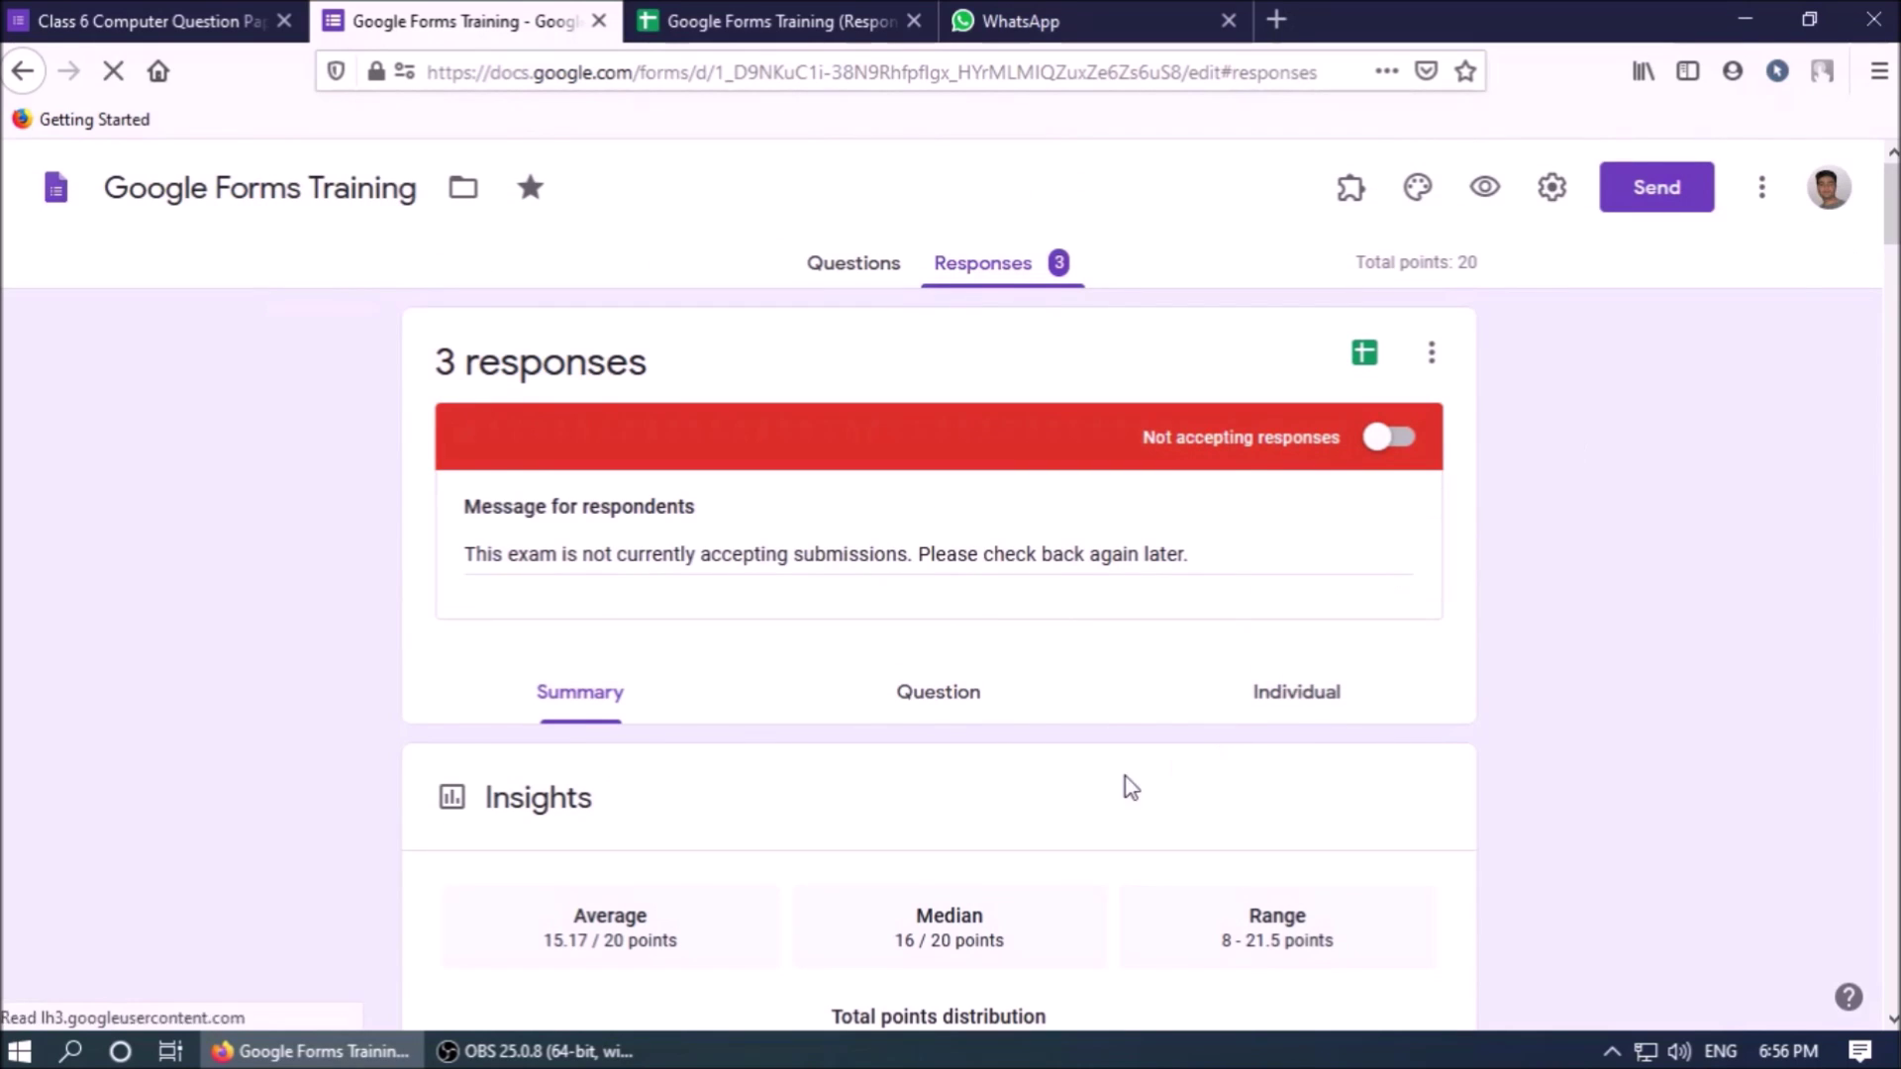
- Show the responses by question and examine the Participant Full Name entries
{"action": "left_click", "coordinate": [922, 700]}
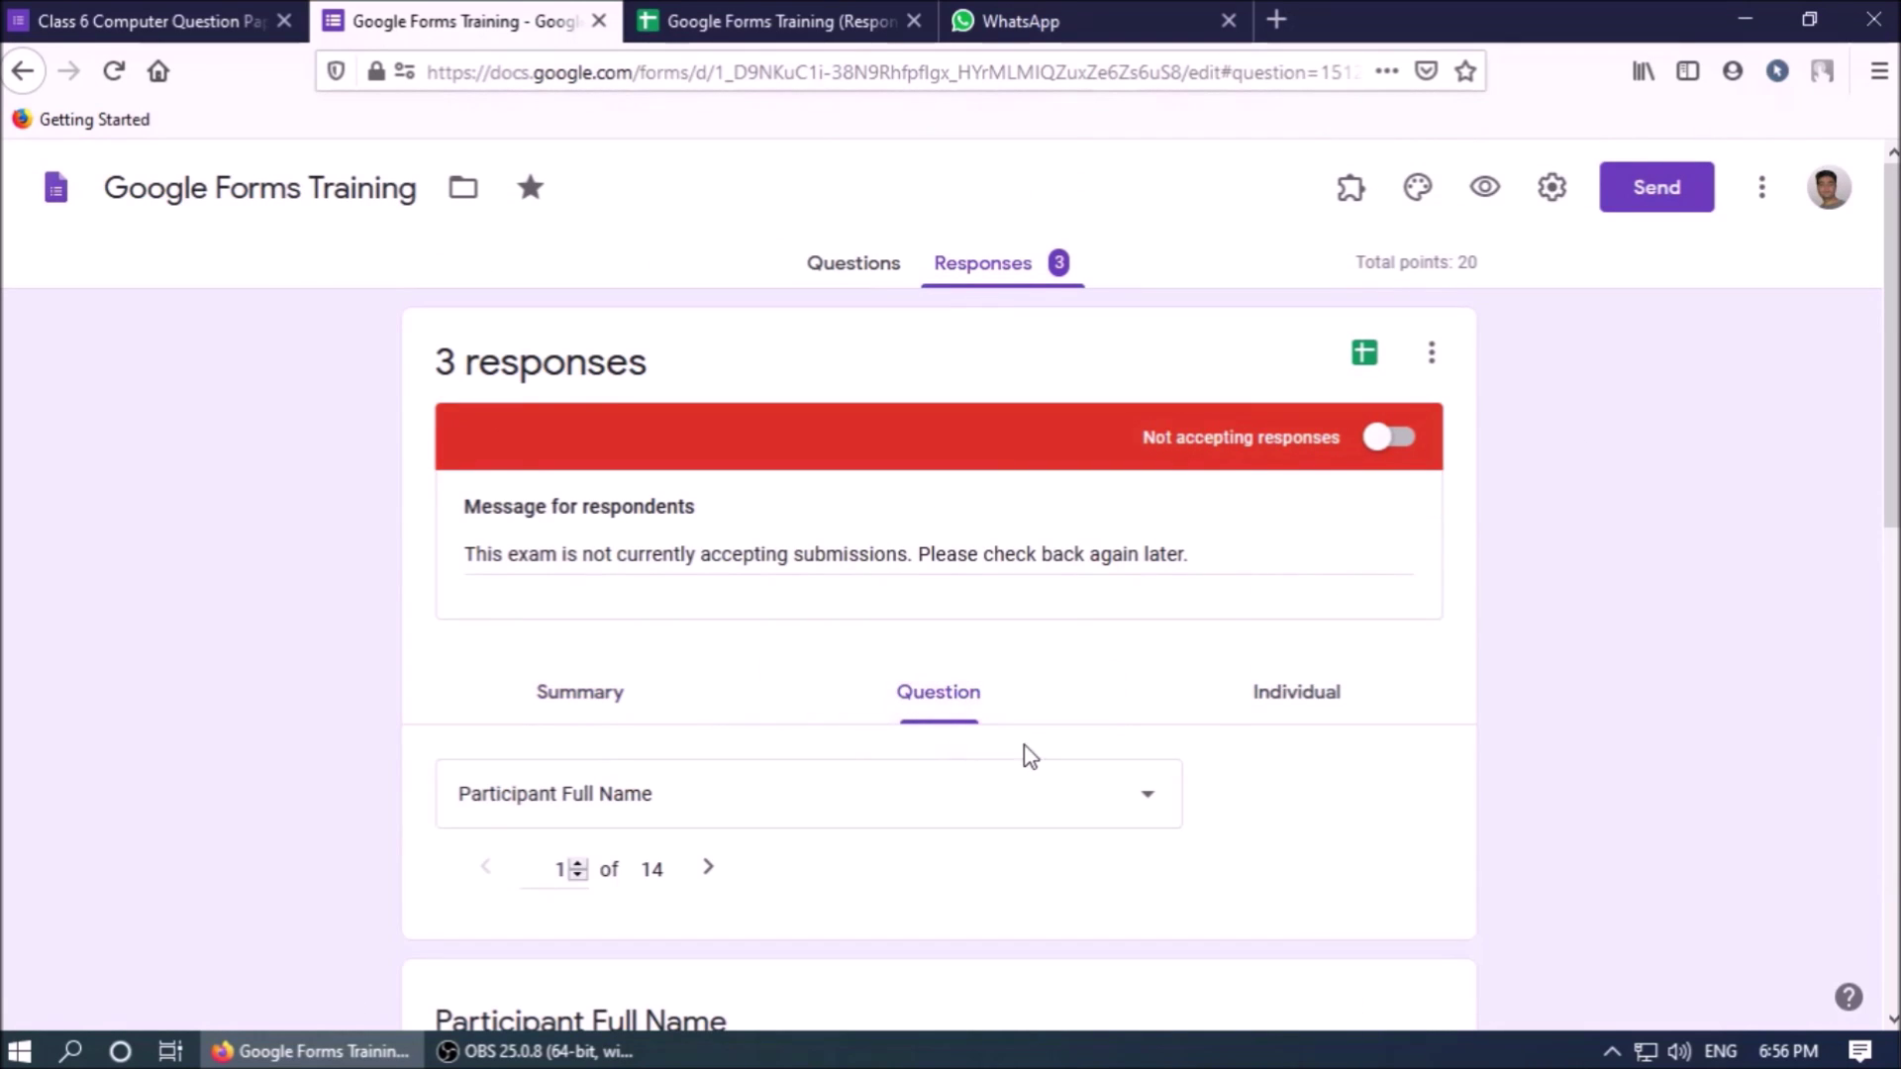
{"action": "scroll", "coordinate": [891, 758], "scroll_direction": "down", "scroll_amount": 3}
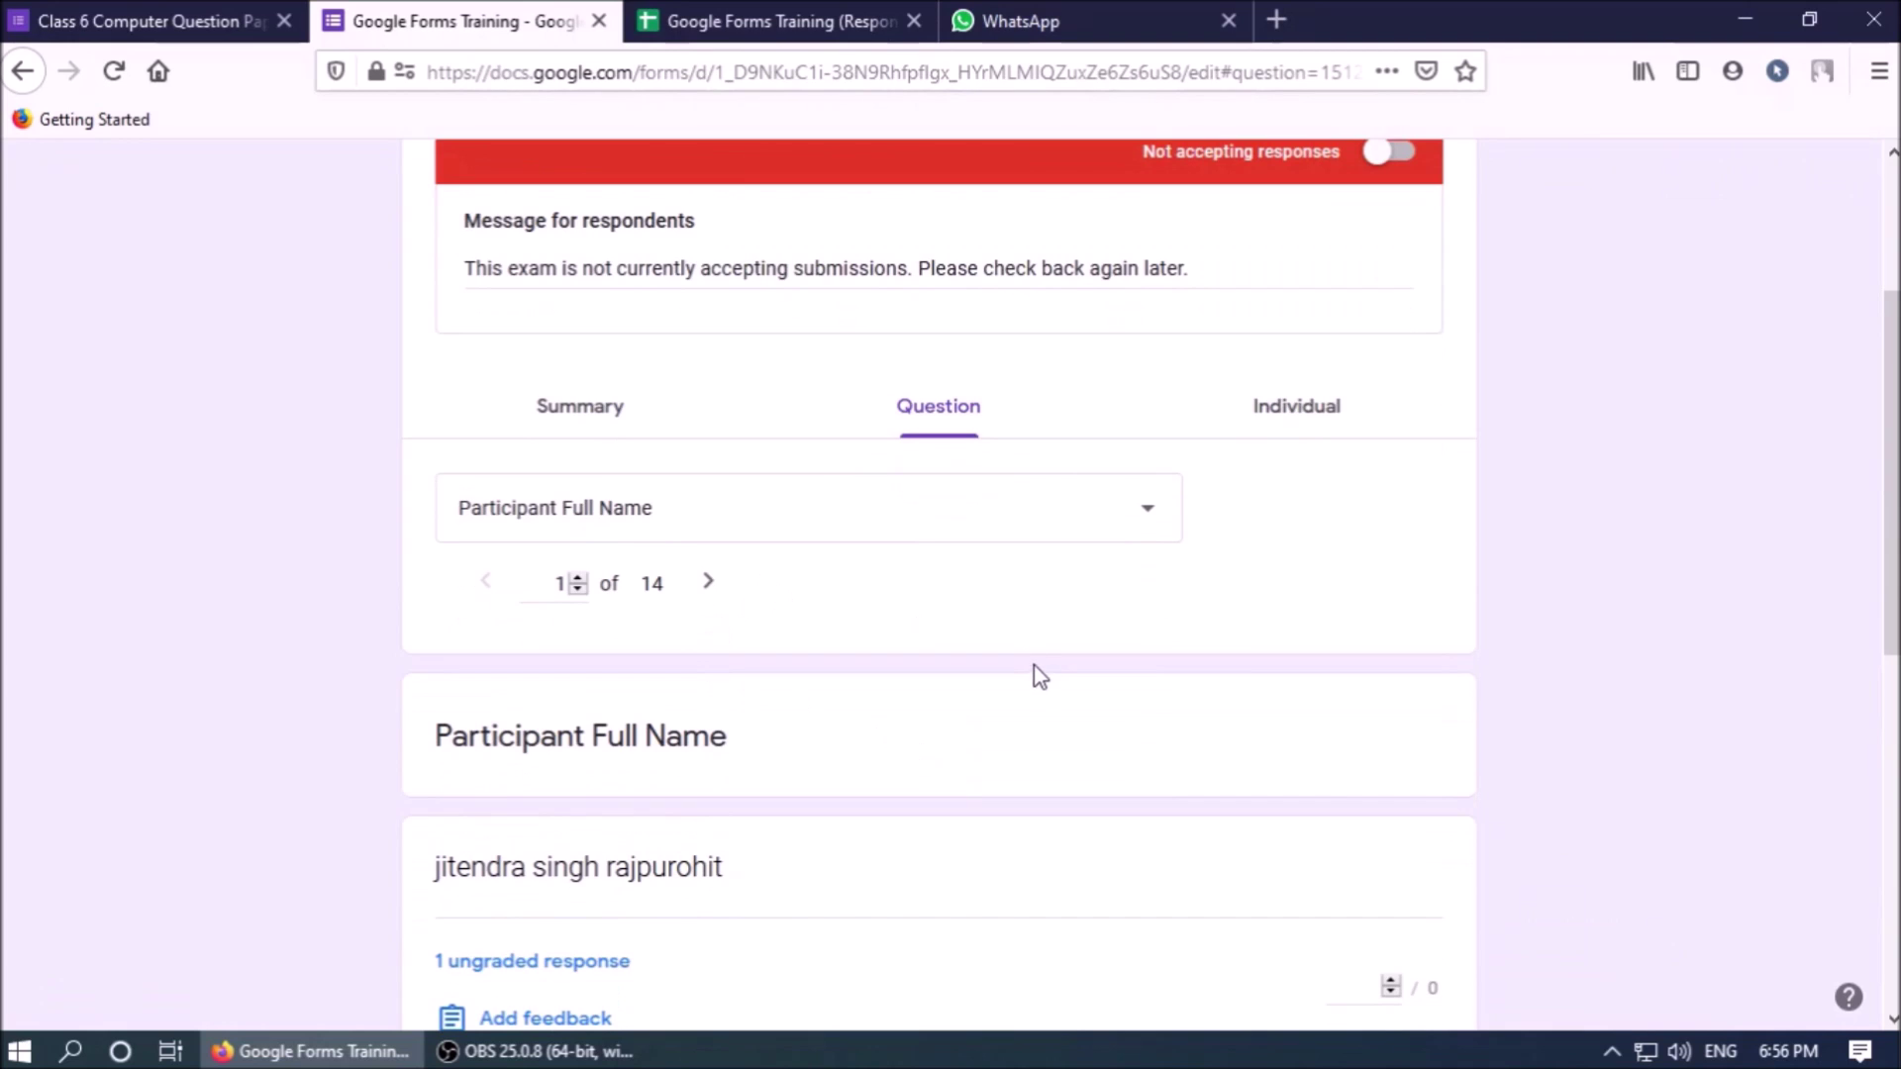
{"action": "scroll", "coordinate": [1035, 670], "scroll_direction": "down", "scroll_amount": 2}
{"action": "scroll", "coordinate": [1029, 678], "scroll_direction": "down", "scroll_amount": 1}
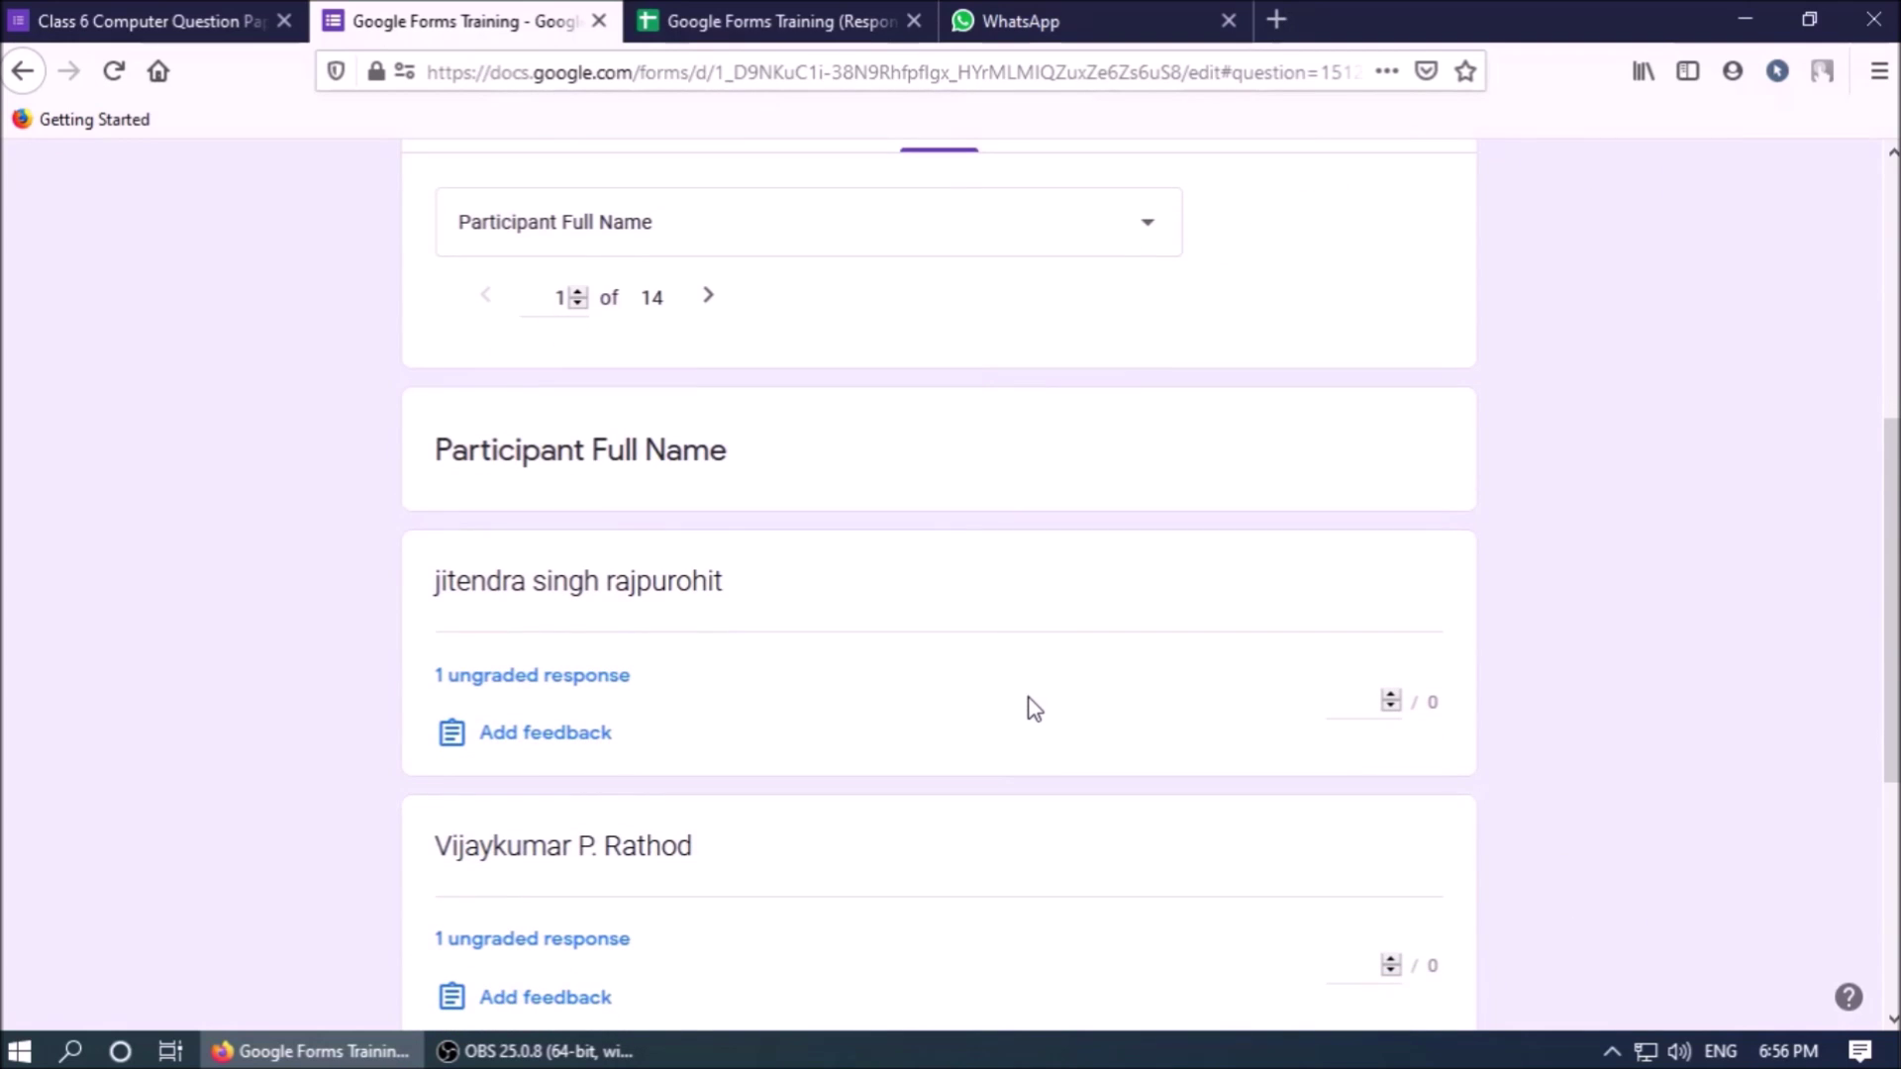
{"action": "scroll", "coordinate": [1178, 594], "scroll_direction": "up", "scroll_amount": 4}
- Show the individual responses, move to the second one and read through its participant details and MCQ answers
{"action": "left_click", "coordinate": [1317, 428]}
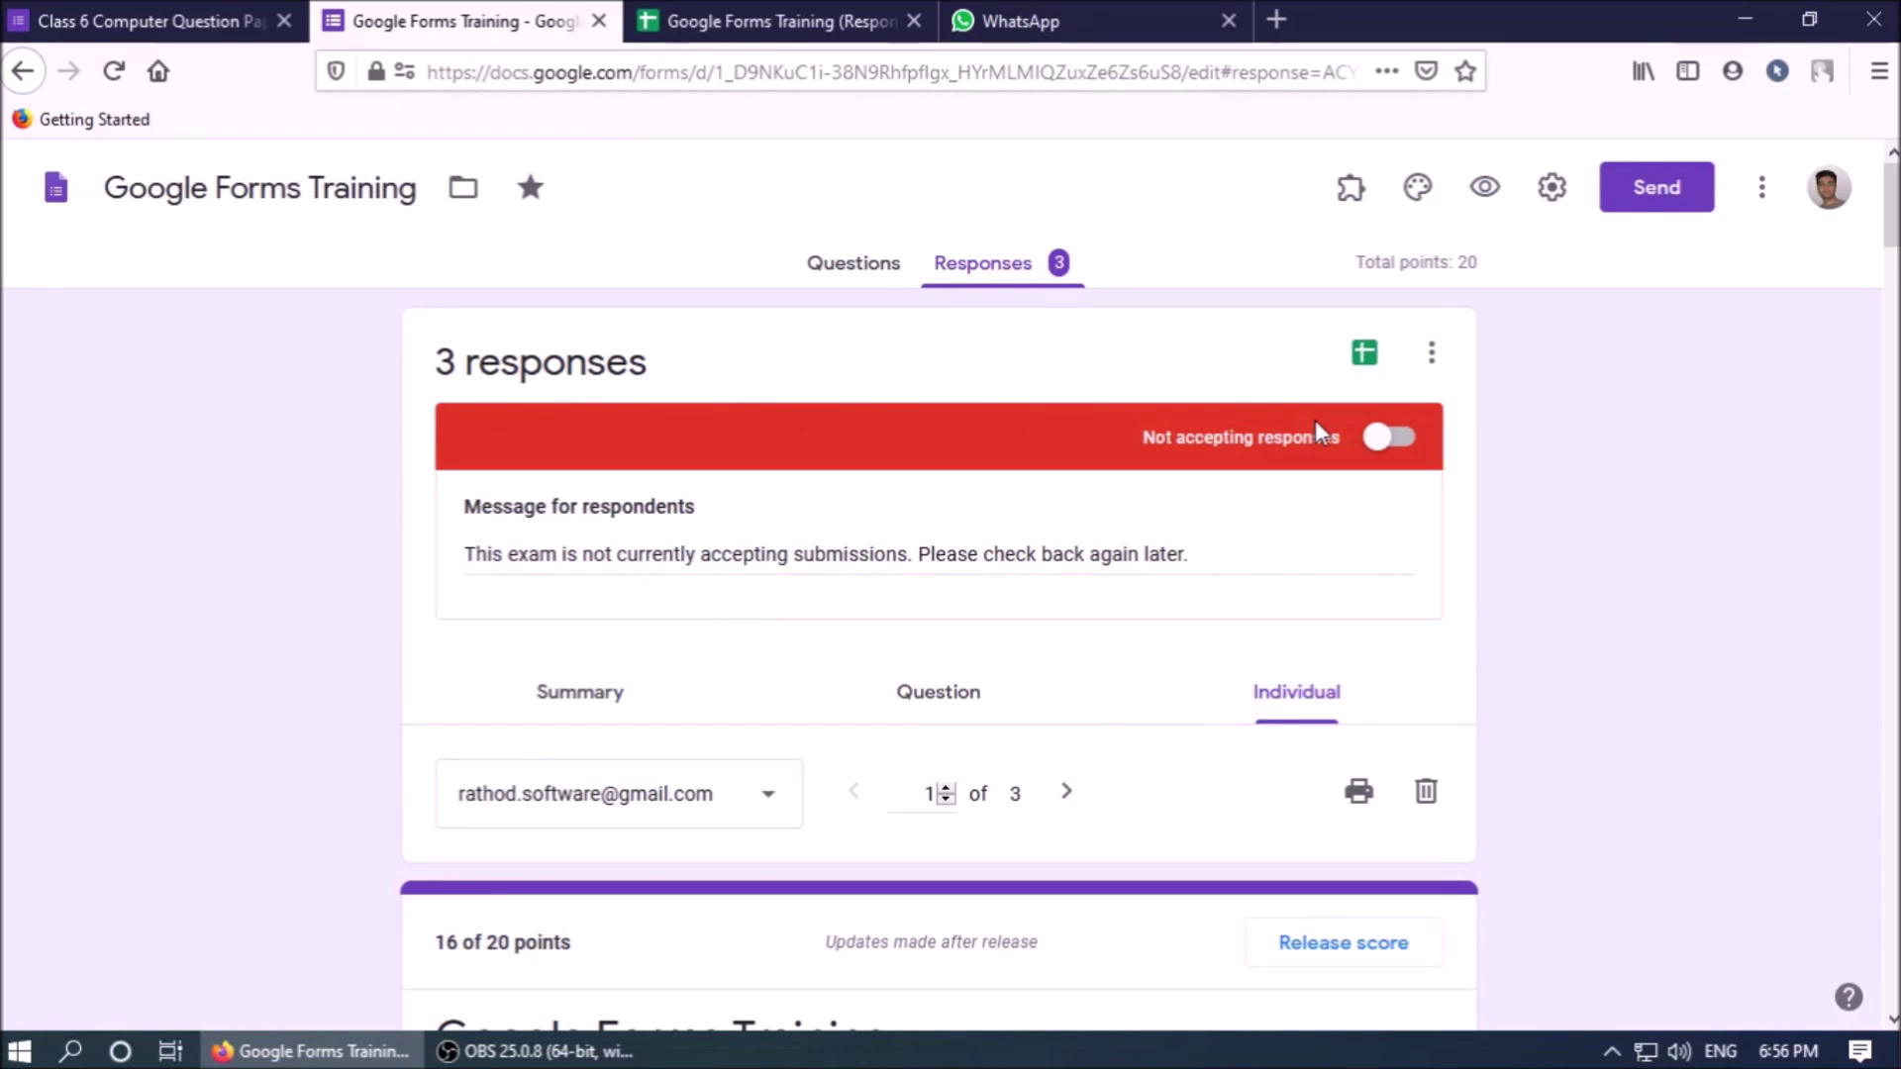
{"action": "scroll", "coordinate": [1138, 466], "scroll_direction": "down", "scroll_amount": 3}
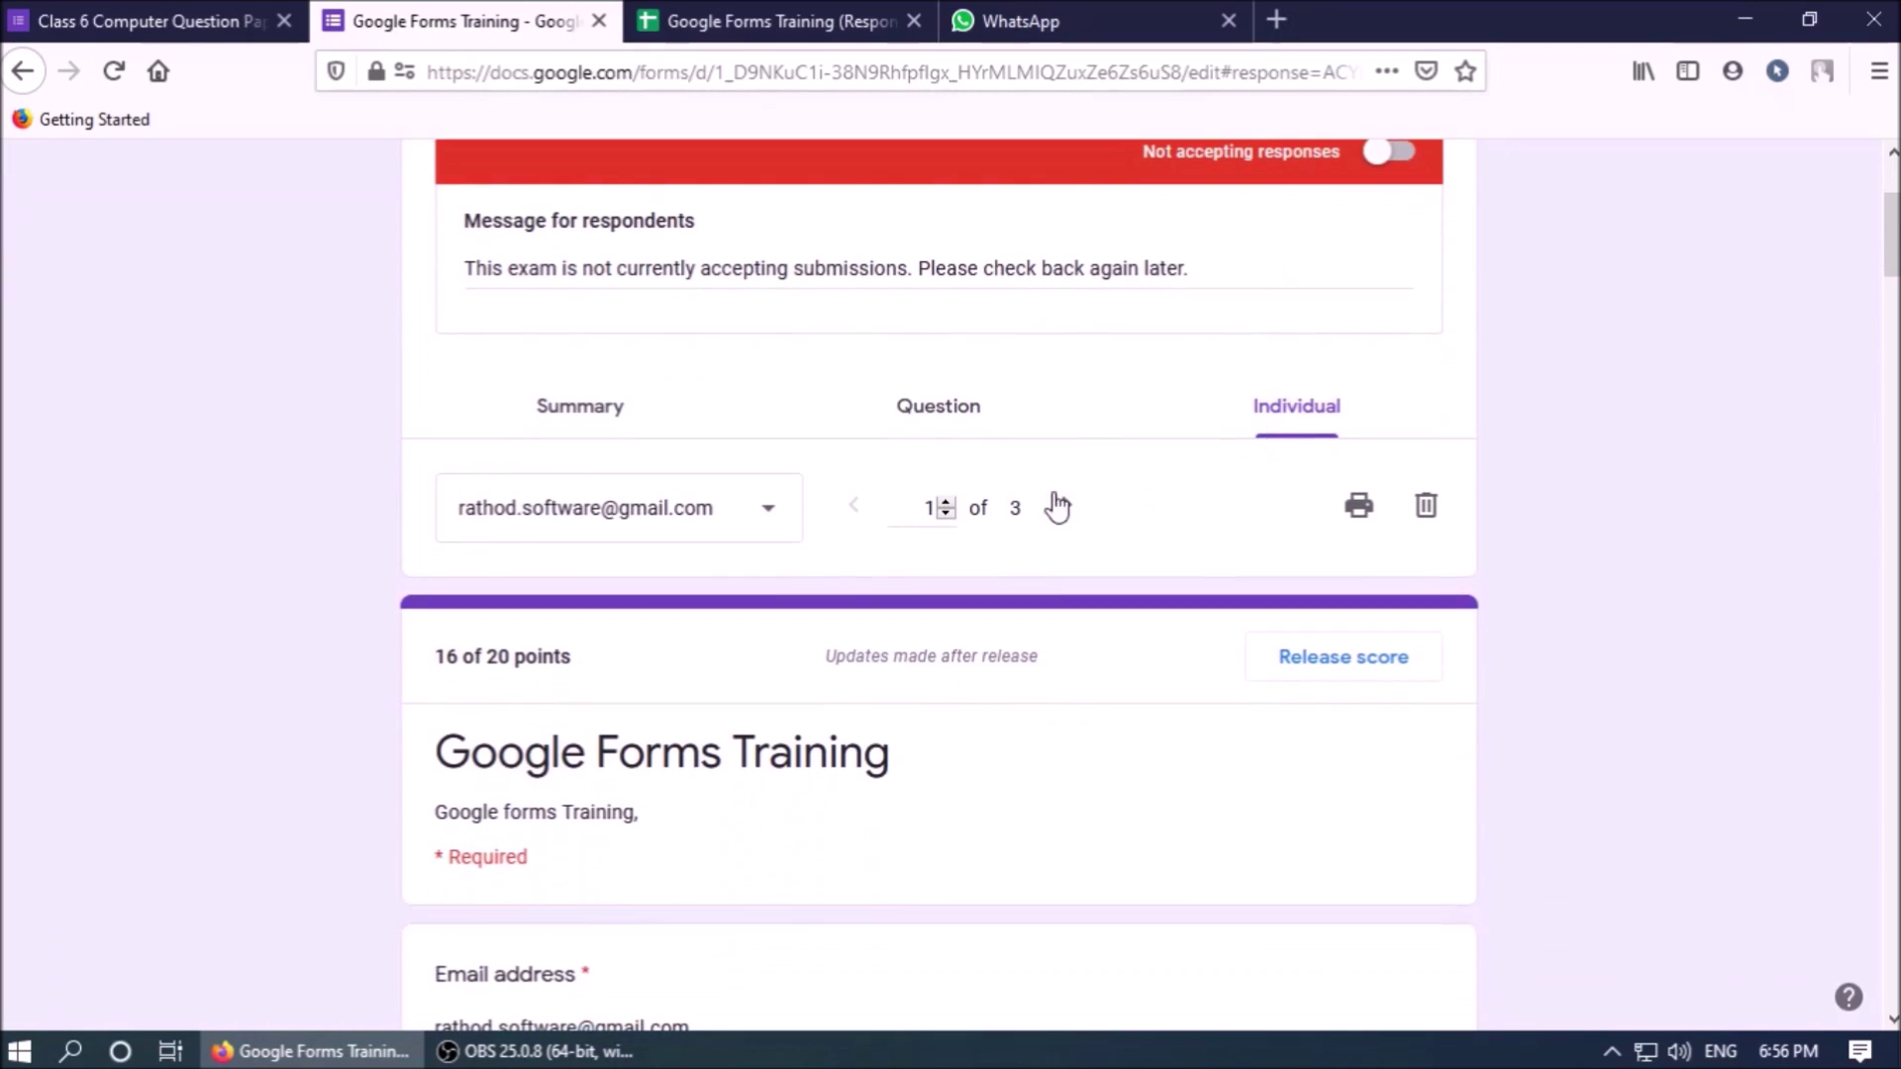
{"action": "left_click", "coordinate": [1069, 510]}
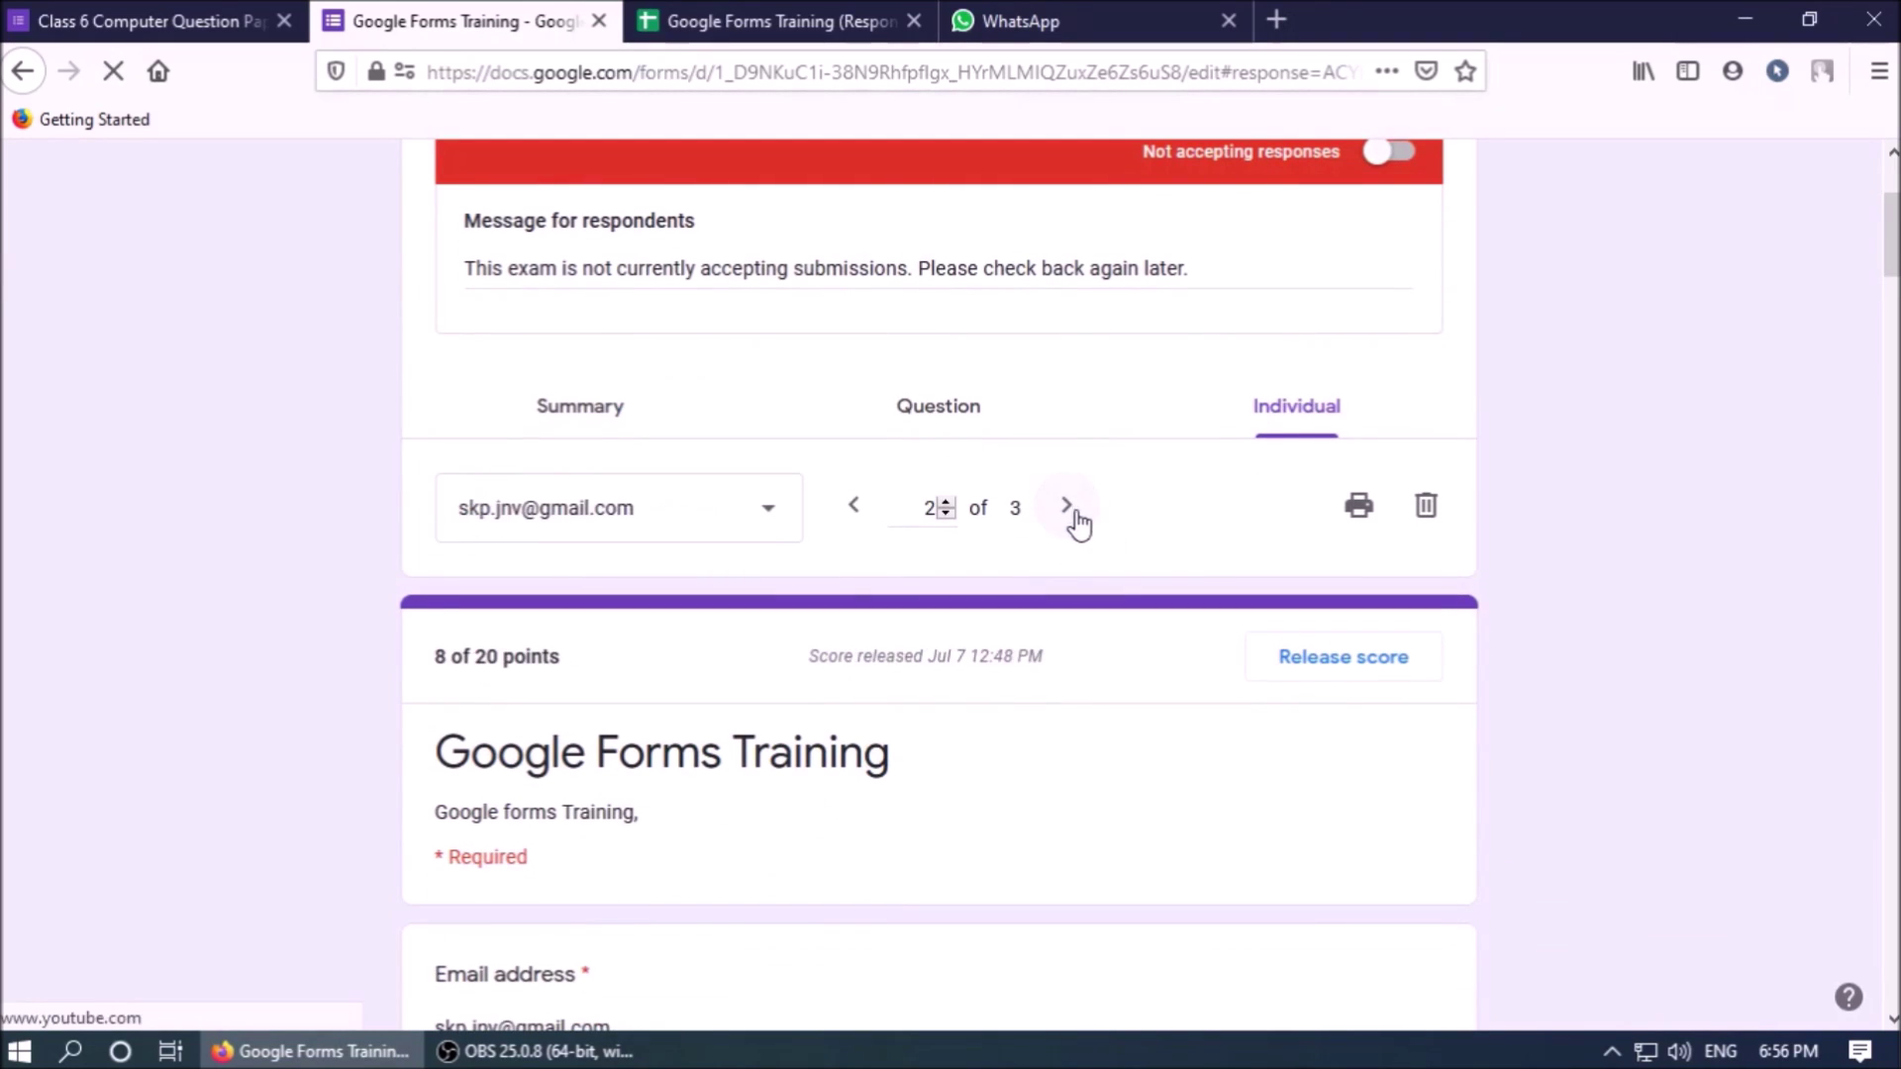
{"action": "scroll", "coordinate": [1076, 551], "scroll_direction": "down", "scroll_amount": 3}
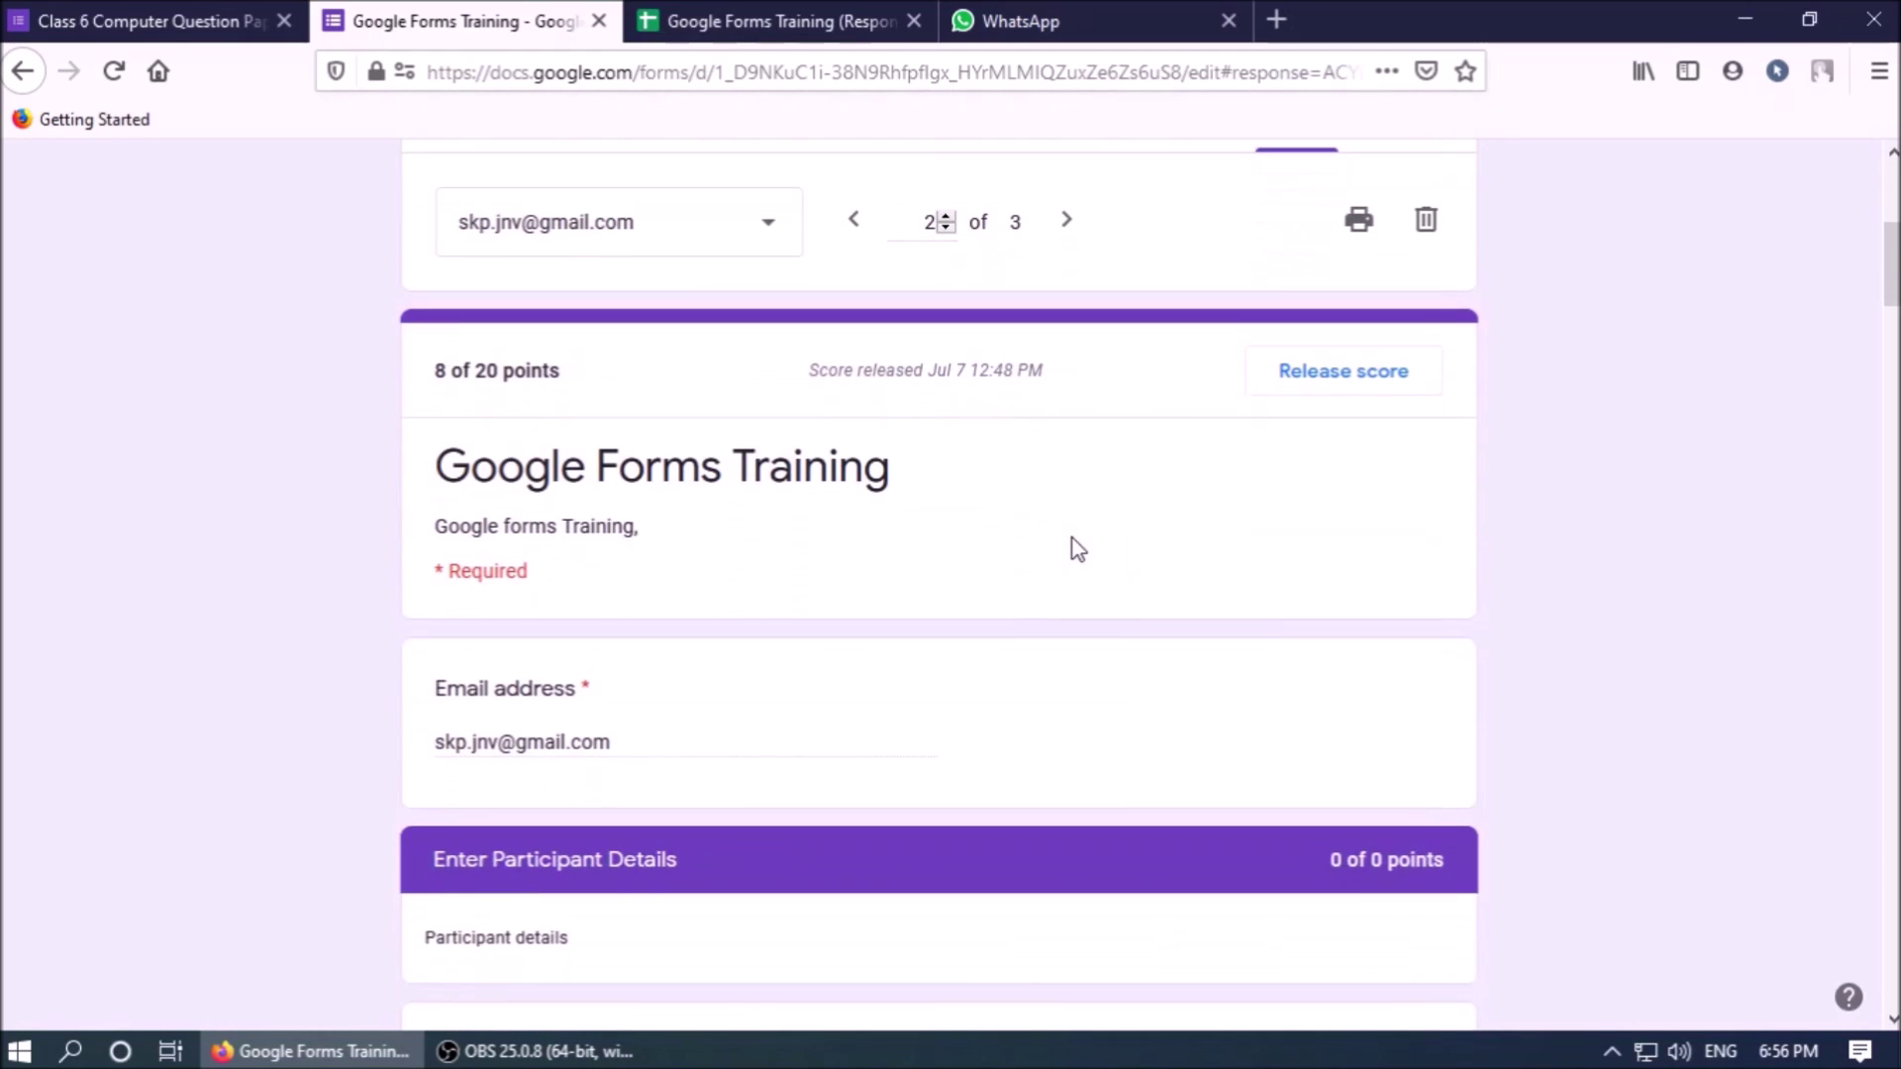
{"action": "scroll", "coordinate": [1077, 550], "scroll_direction": "down", "scroll_amount": 3}
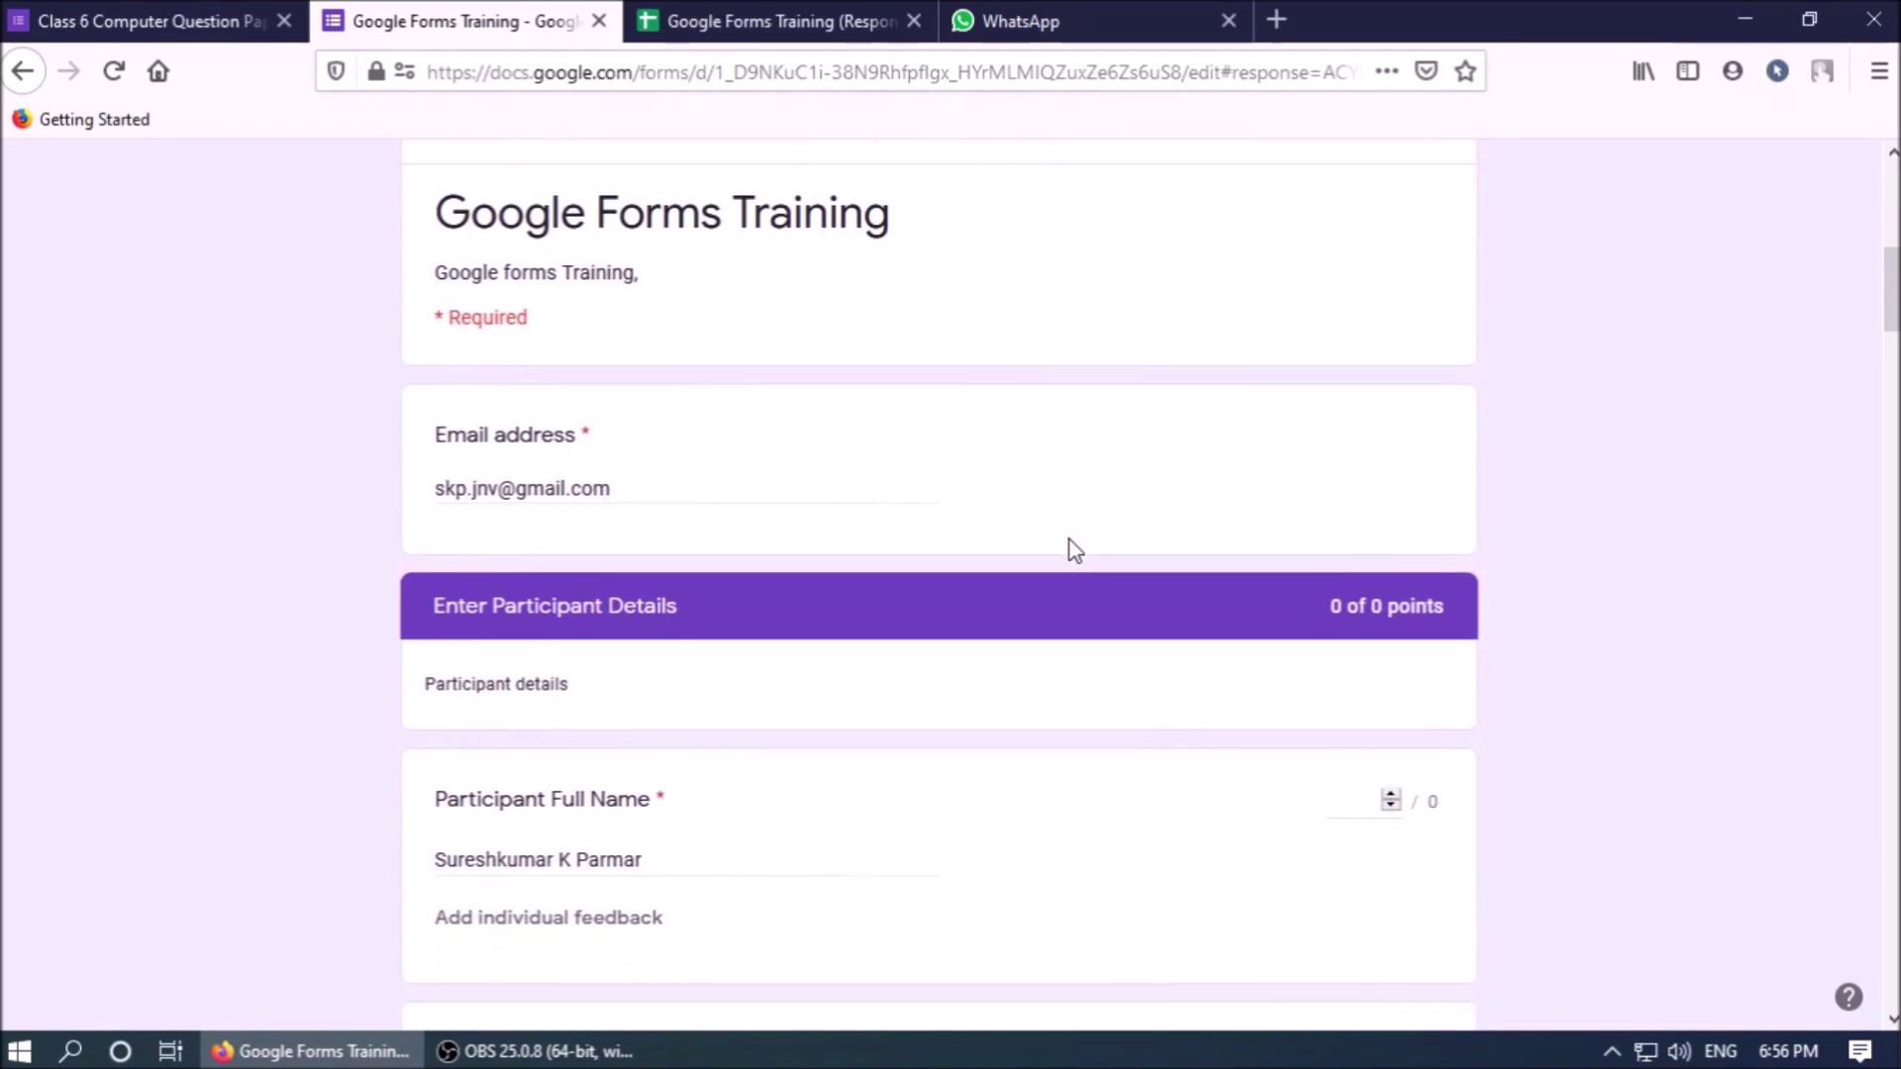
{"action": "scroll", "coordinate": [749, 482], "scroll_direction": "down", "scroll_amount": 2}
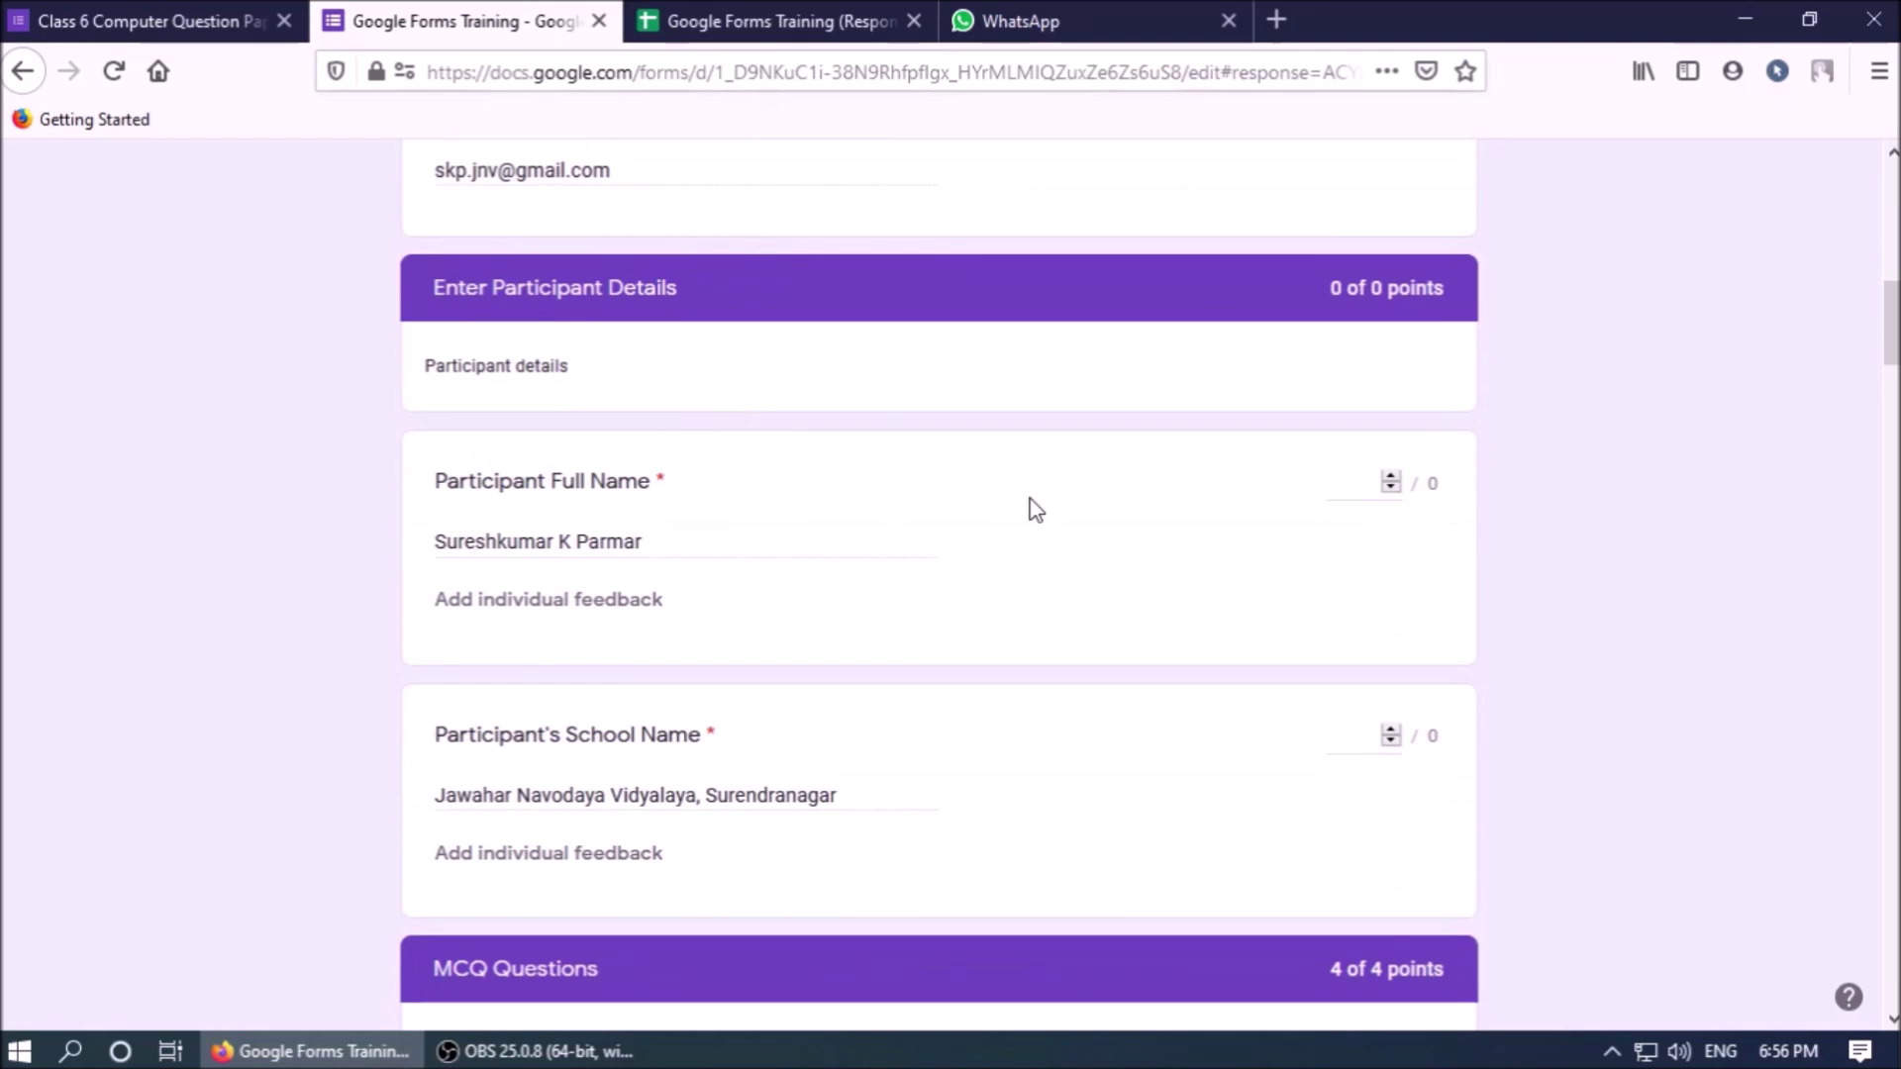
{"action": "scroll", "coordinate": [889, 507], "scroll_direction": "down", "scroll_amount": 10}
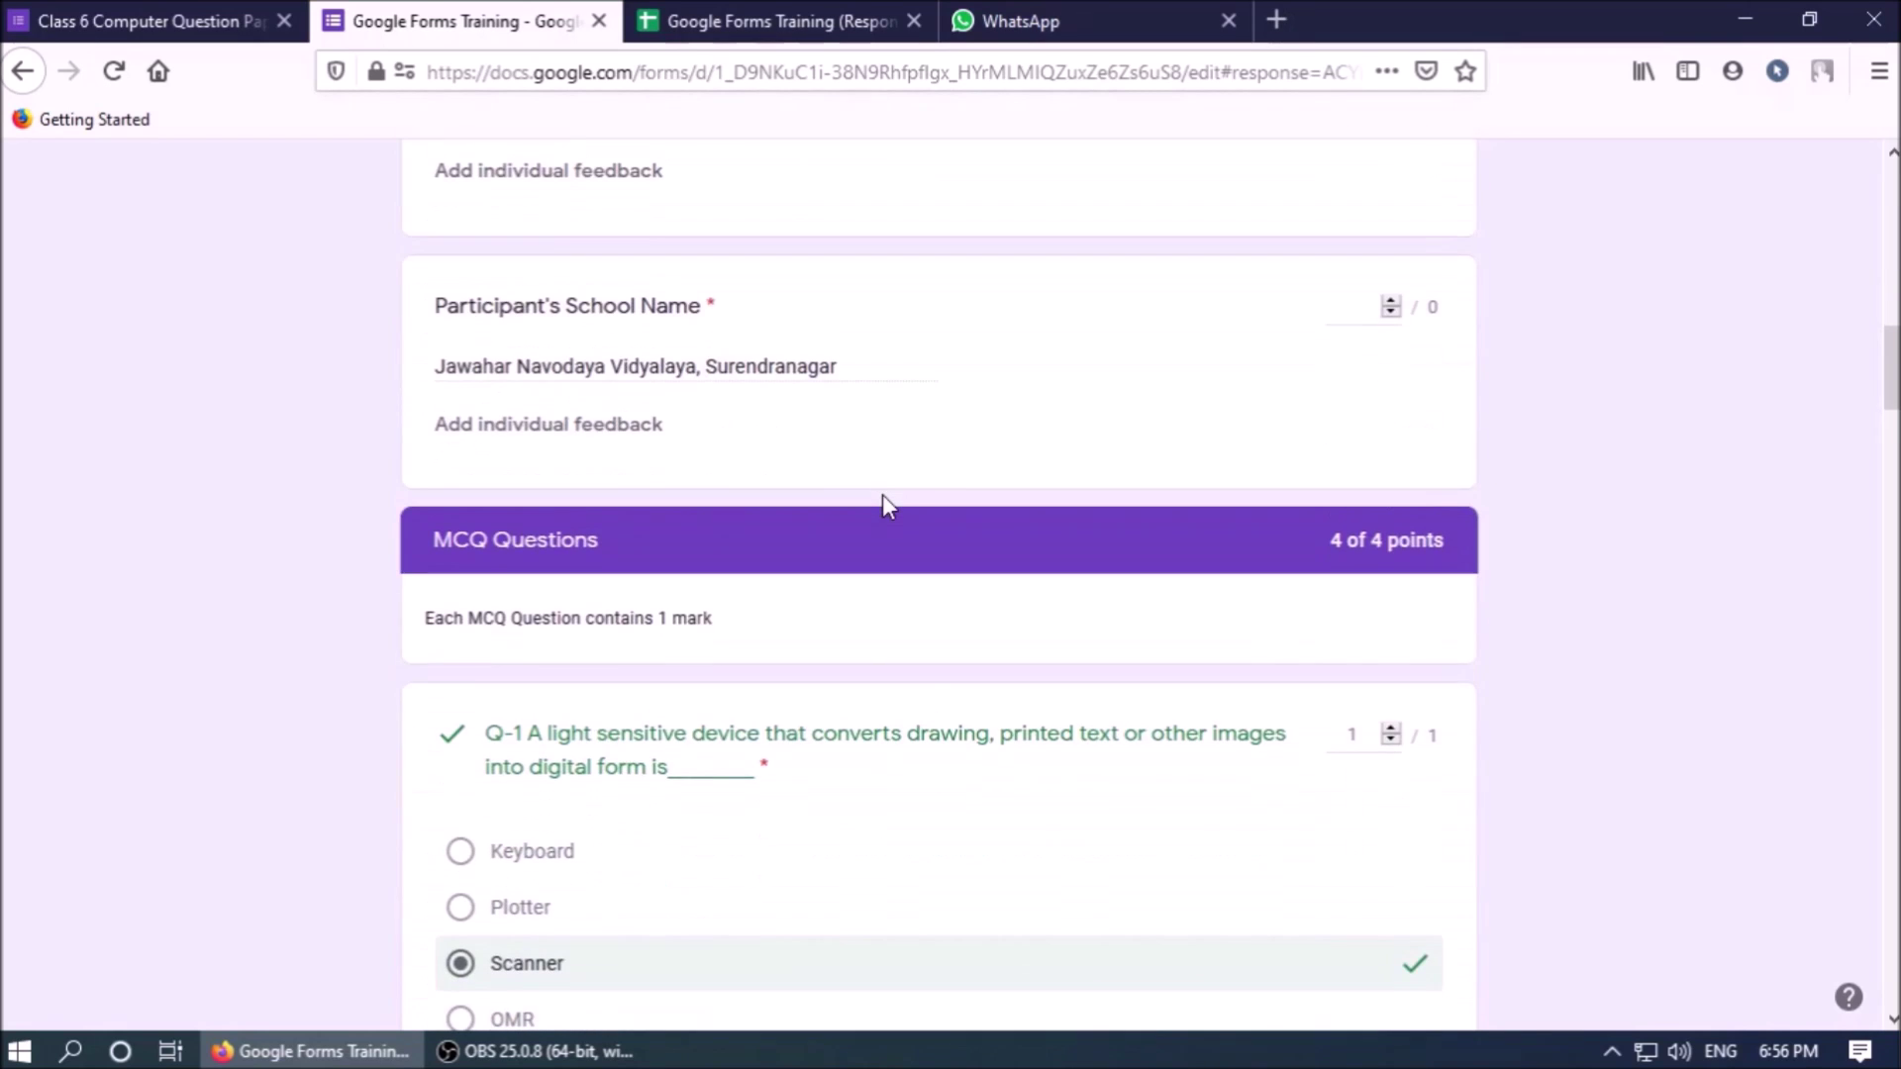
{"action": "scroll", "coordinate": [740, 398], "scroll_direction": "up", "scroll_amount": 1}
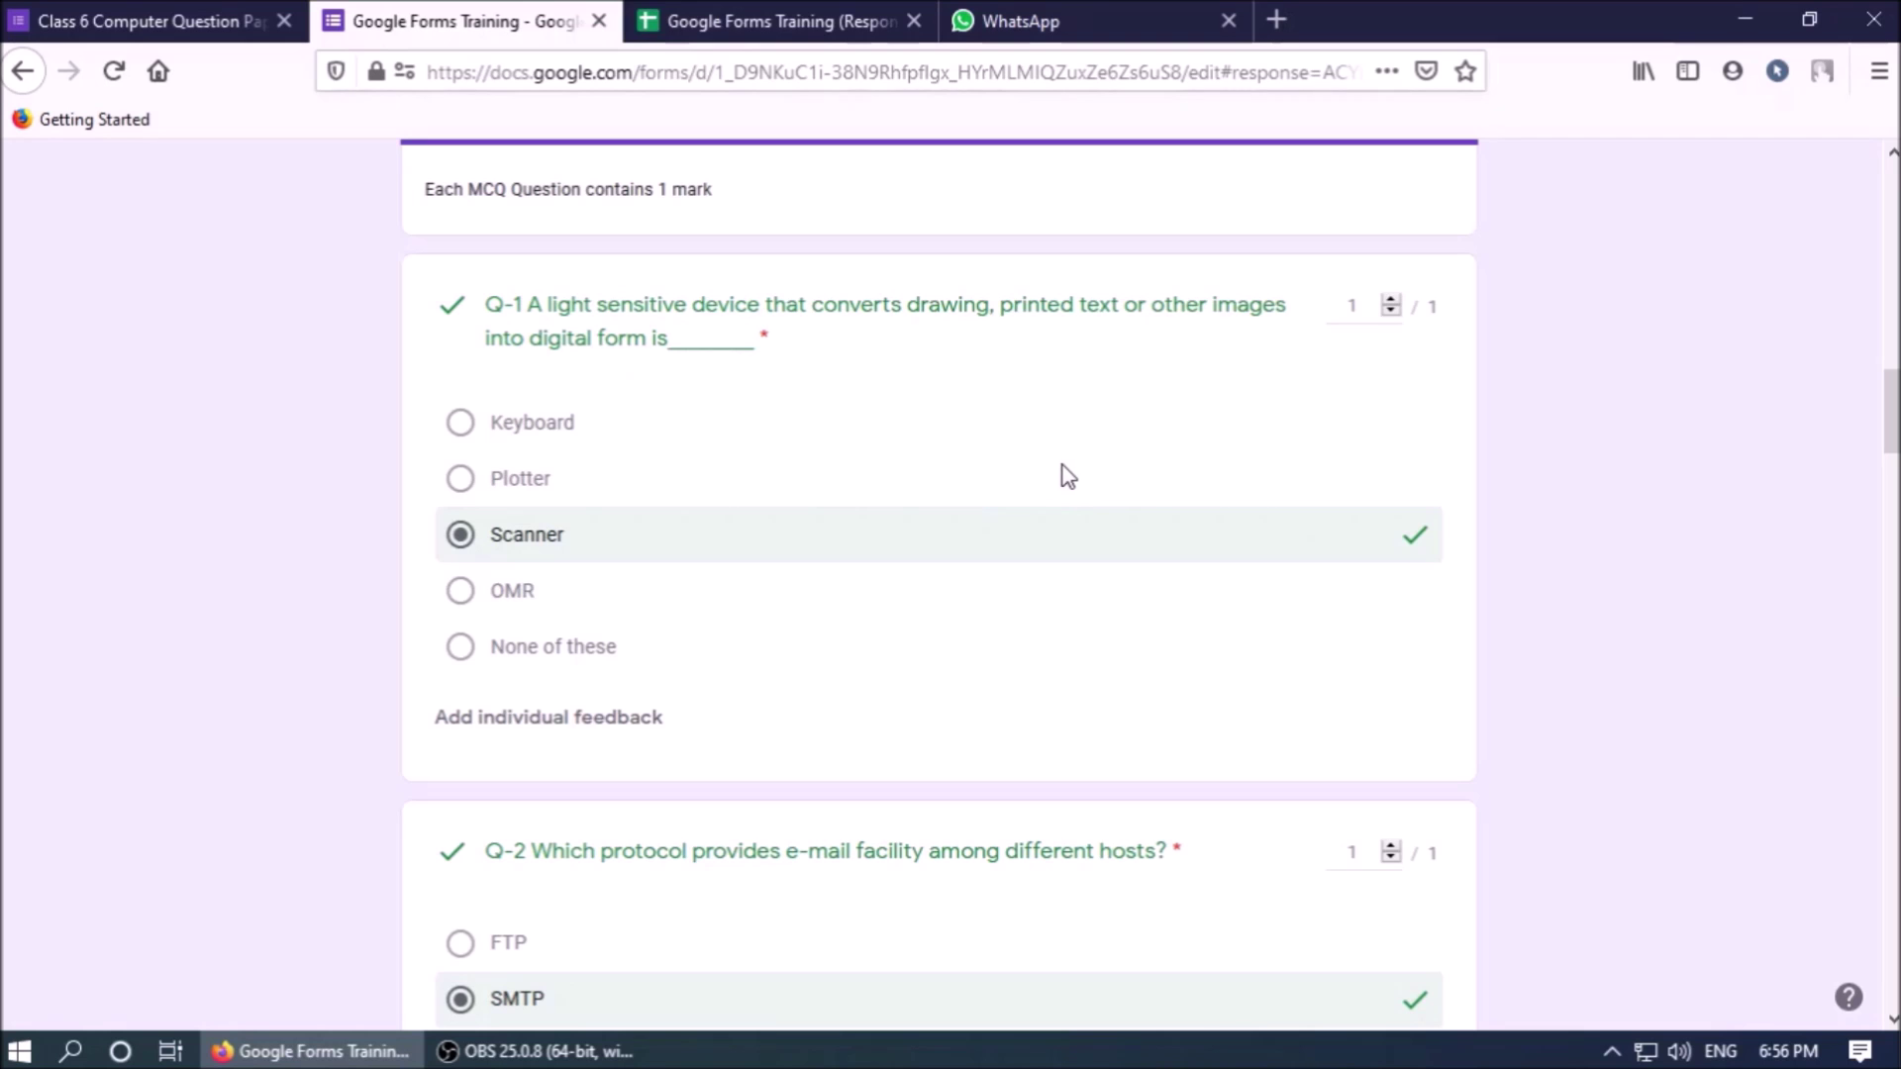
{"action": "scroll", "coordinate": [1068, 476], "scroll_direction": "down", "scroll_amount": 7}
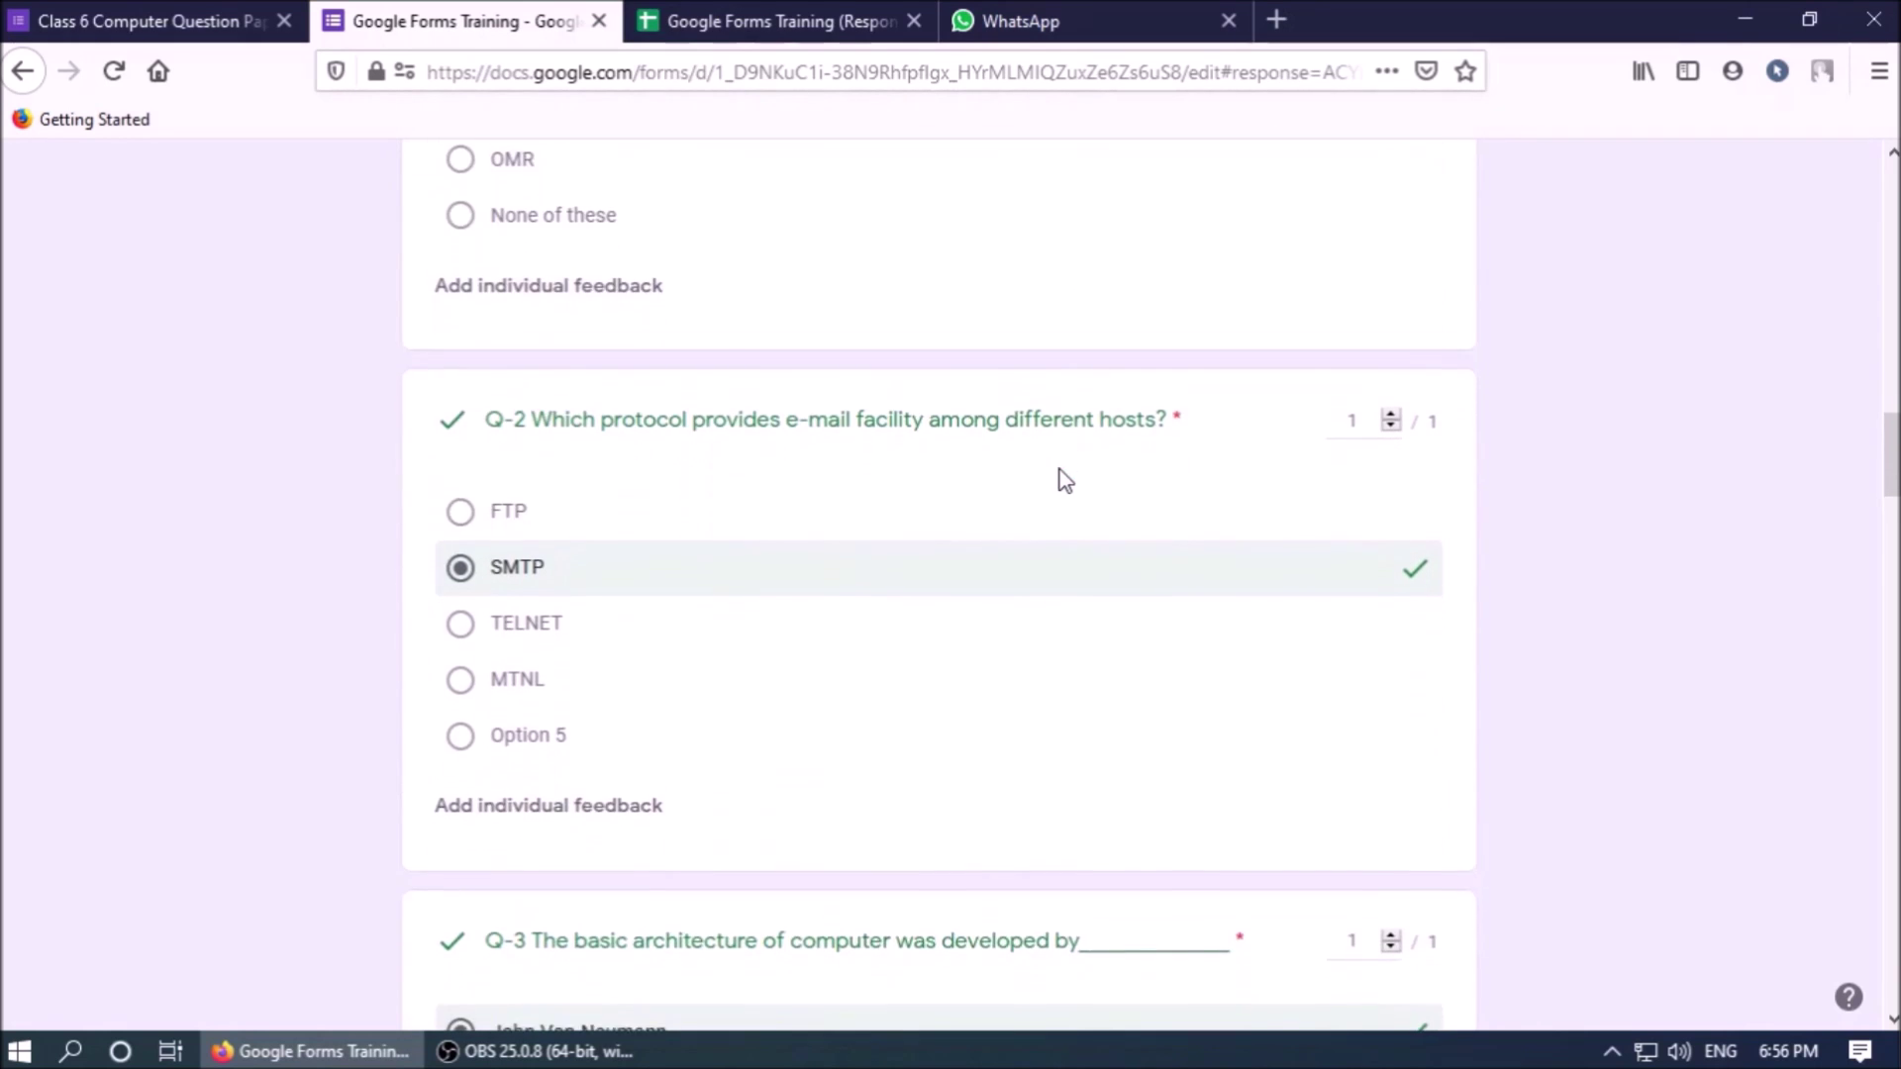
{"action": "scroll", "coordinate": [1065, 480], "scroll_direction": "down", "scroll_amount": 11}
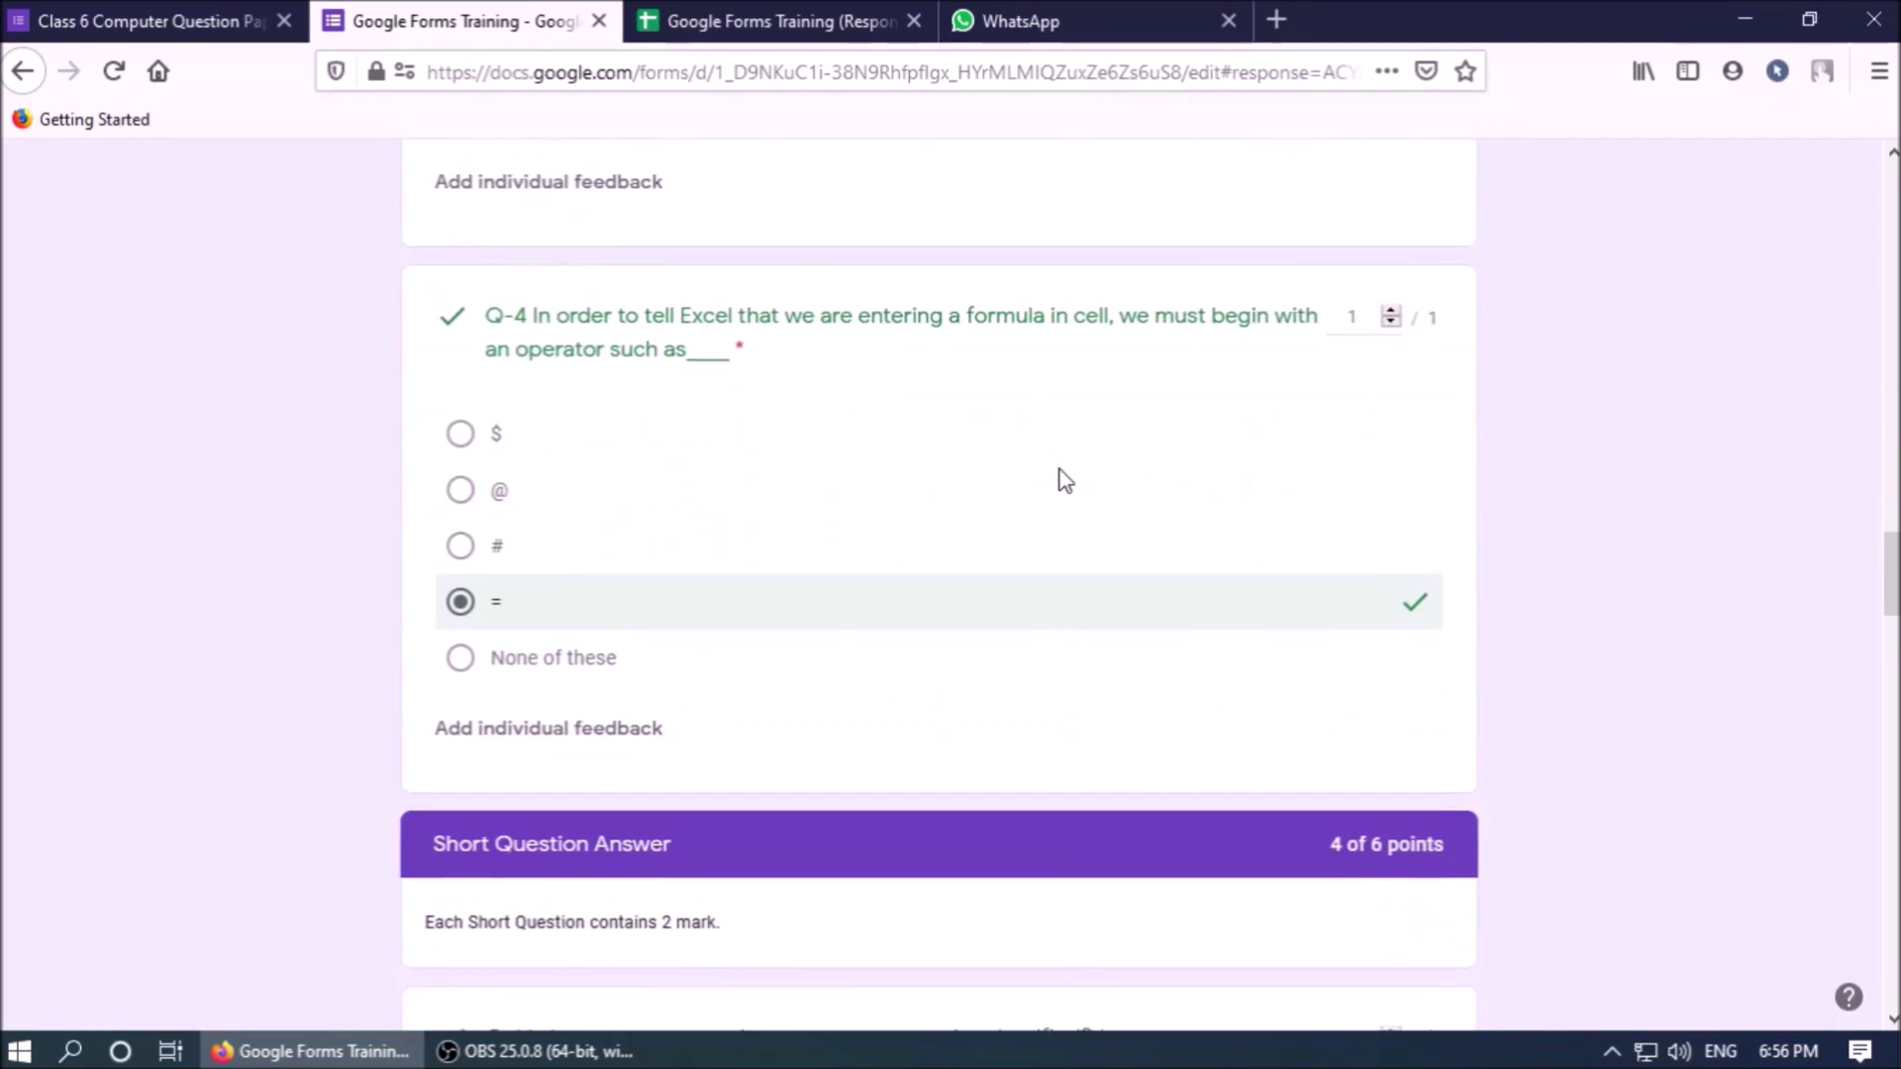
- Award 2 points to the short answer for "Q-2 GUI stands for" and save the grade
{"action": "scroll", "coordinate": [1061, 481], "scroll_direction": "down", "scroll_amount": 7}
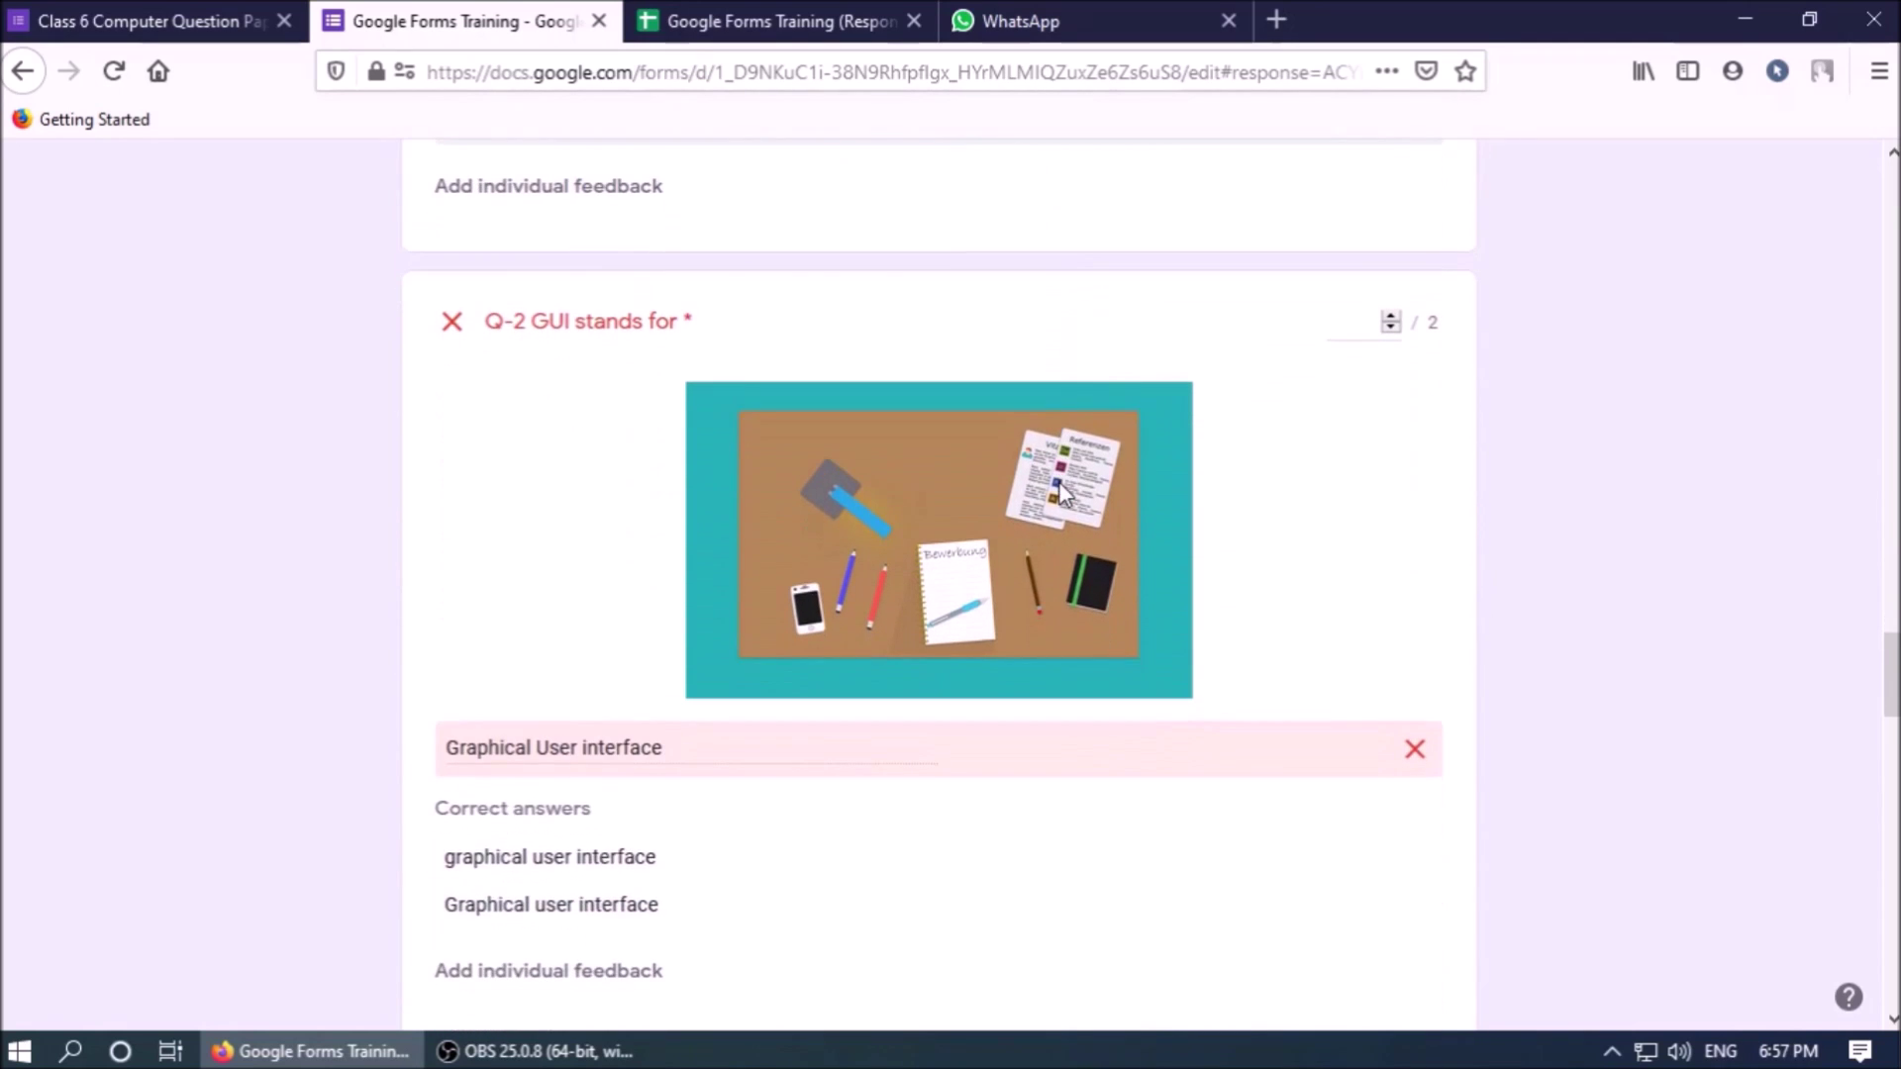
{"action": "scroll", "coordinate": [1000, 607], "scroll_direction": "down", "scroll_amount": 2}
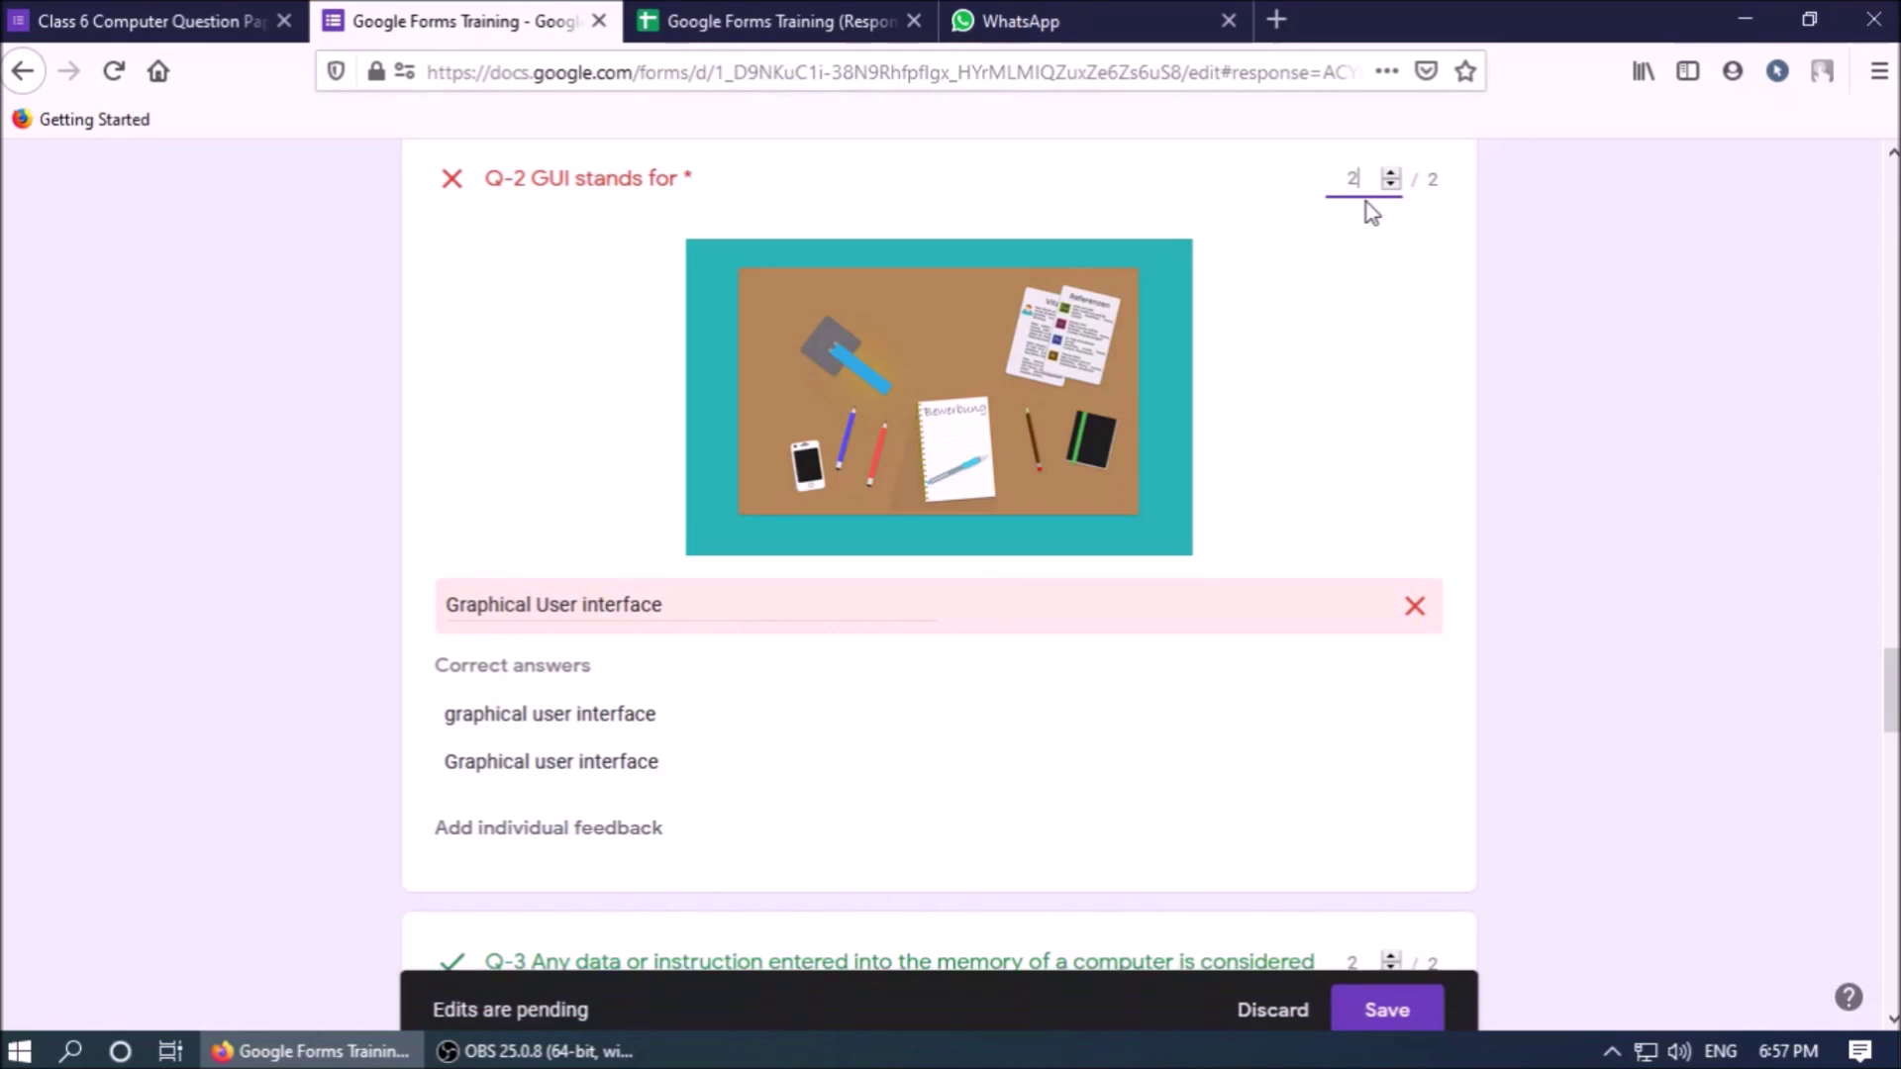
{"action": "scroll", "coordinate": [1390, 436], "scroll_direction": "down", "scroll_amount": 3}
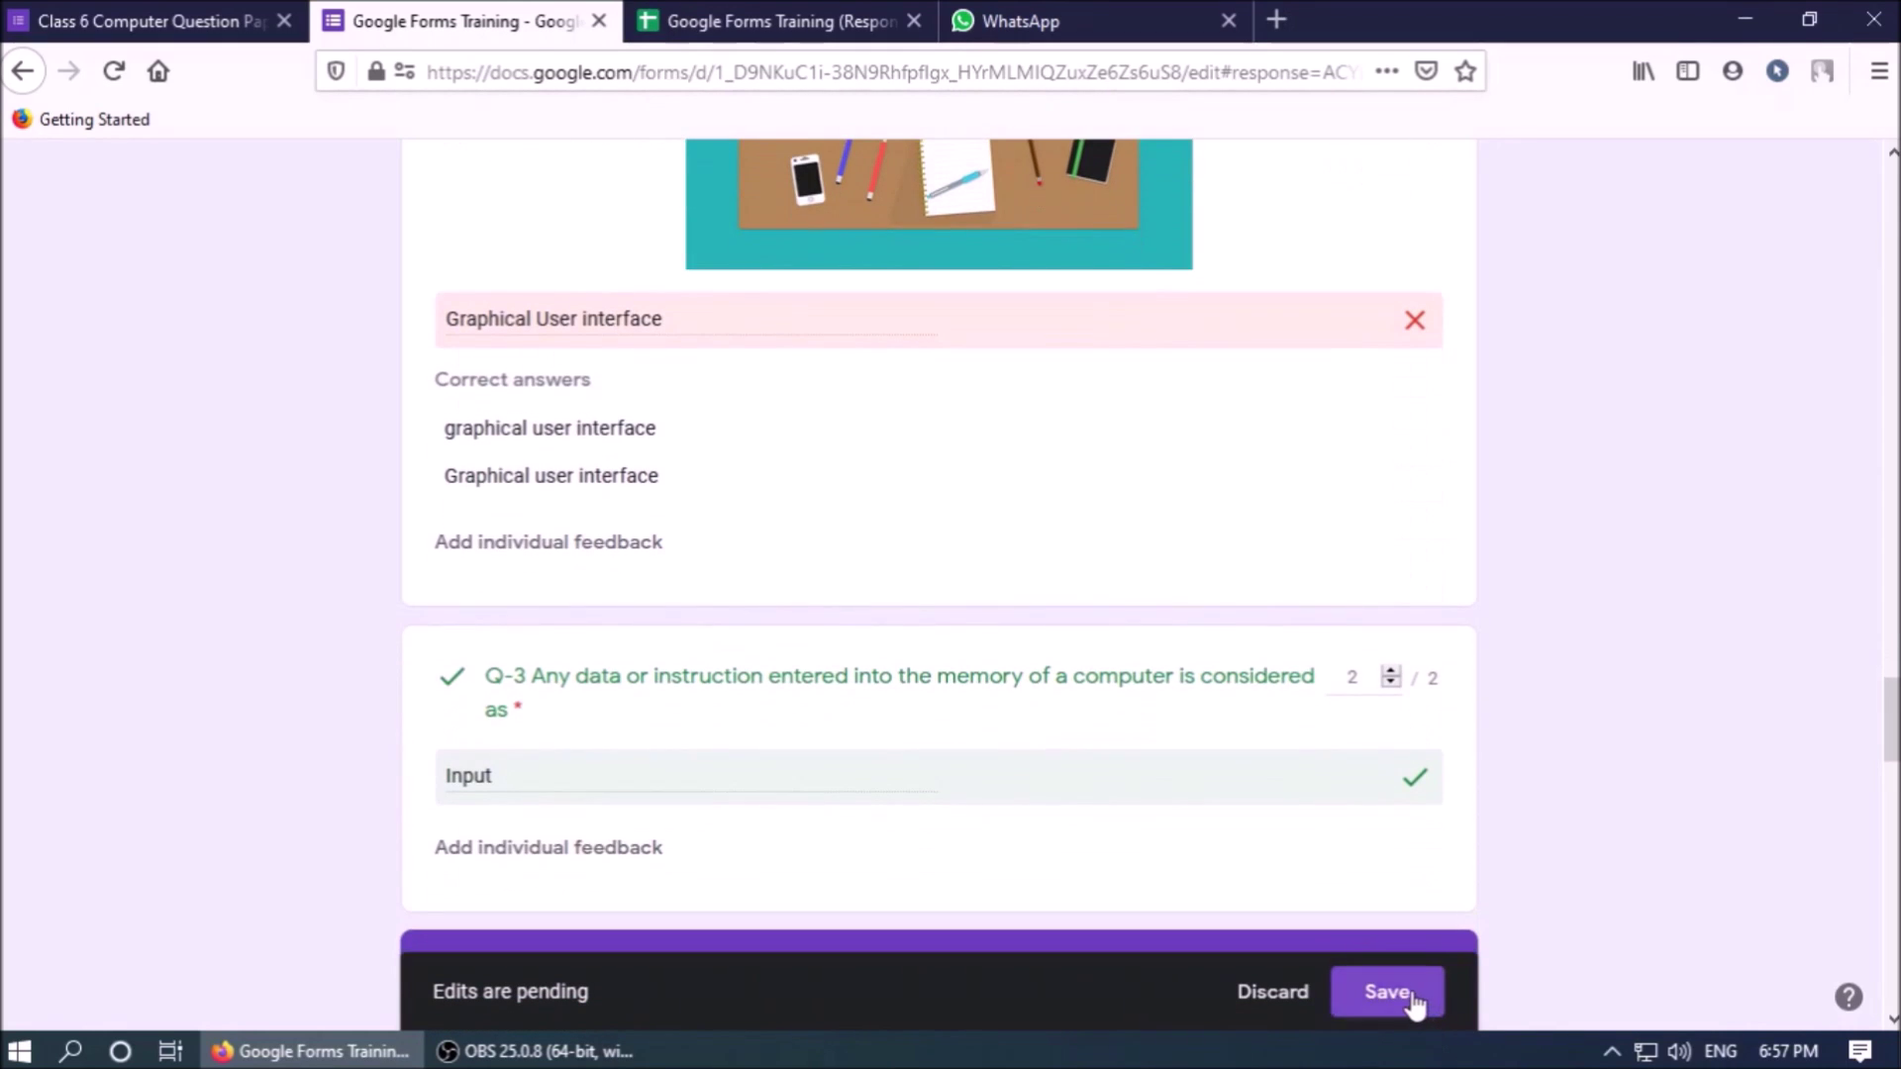
{"action": "left_click", "coordinate": [1411, 1002]}
- View the screenshot uploaded for "Q-1 What is computer?" and award 3 points each to that question and "Q-2 Explain Computer generation?"
{"action": "scroll", "coordinate": [1010, 759], "scroll_direction": "down", "scroll_amount": 15}
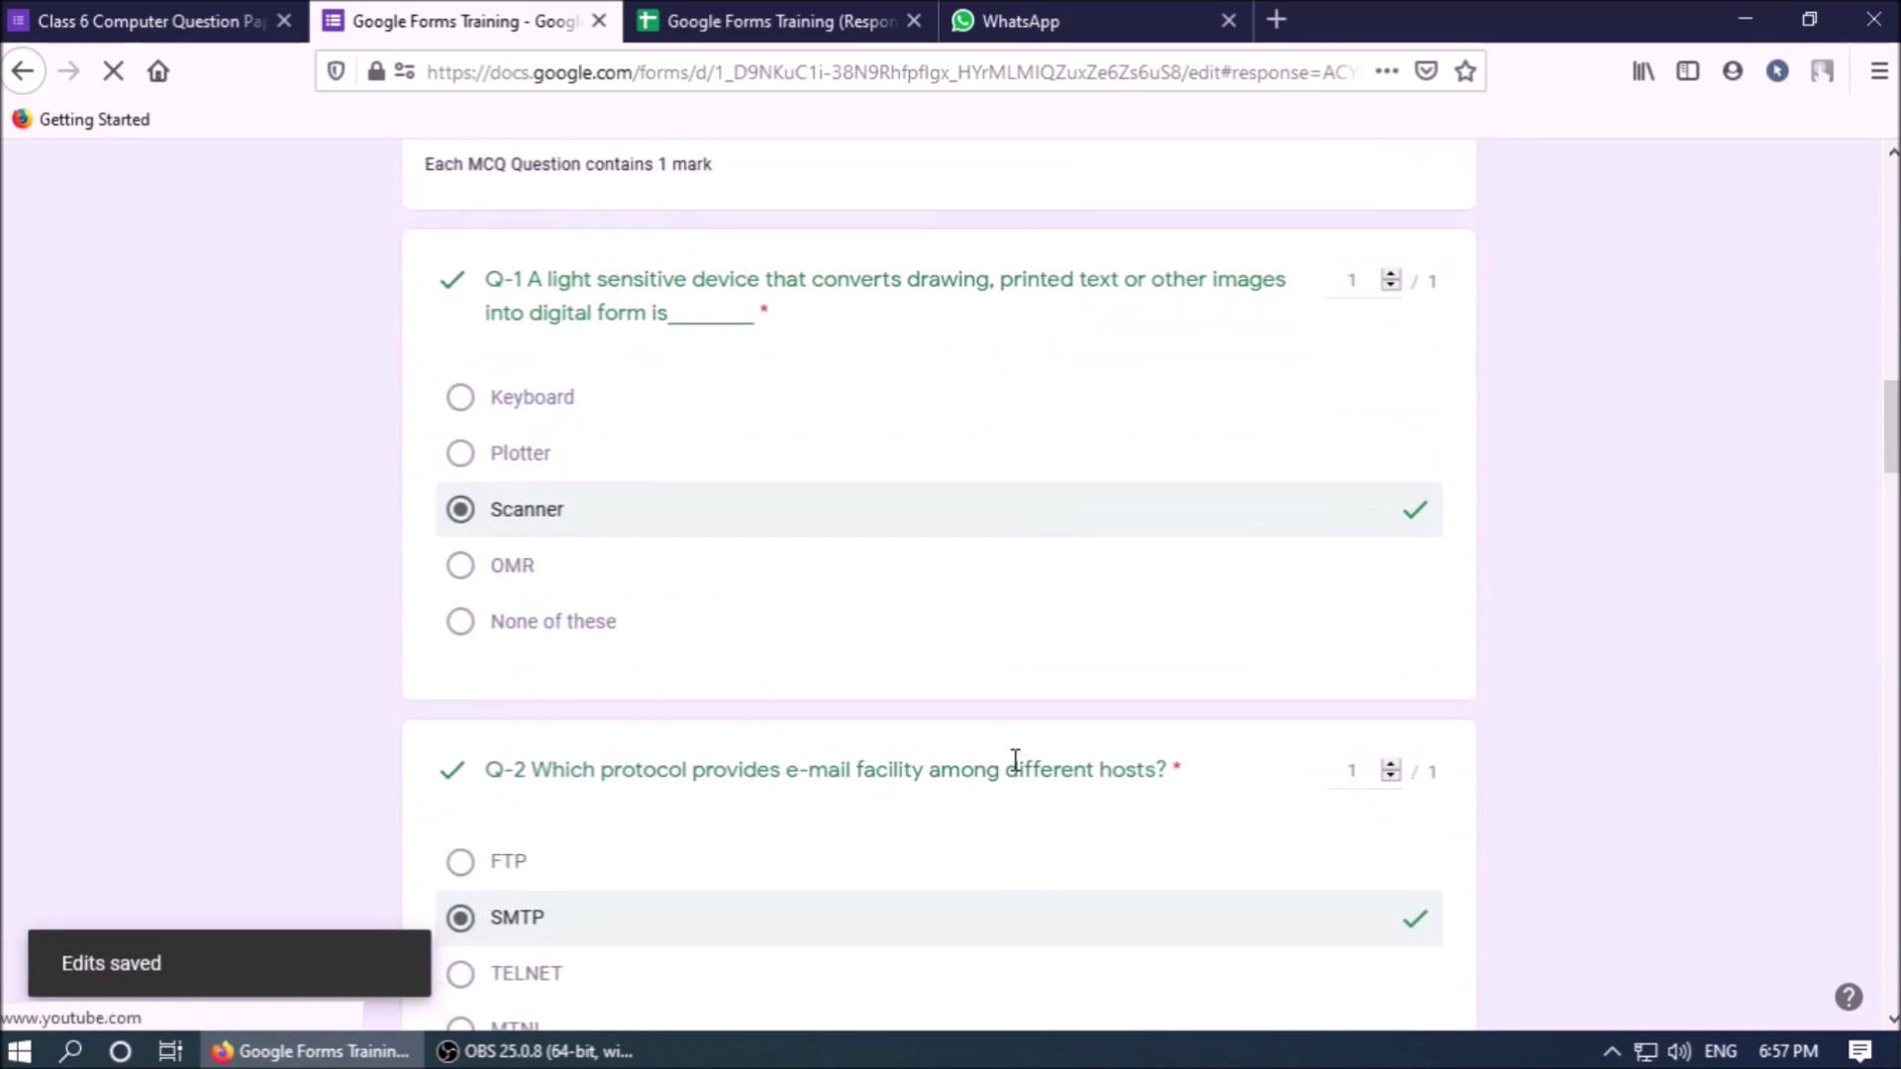
{"action": "scroll", "coordinate": [1015, 762], "scroll_direction": "down", "scroll_amount": 15}
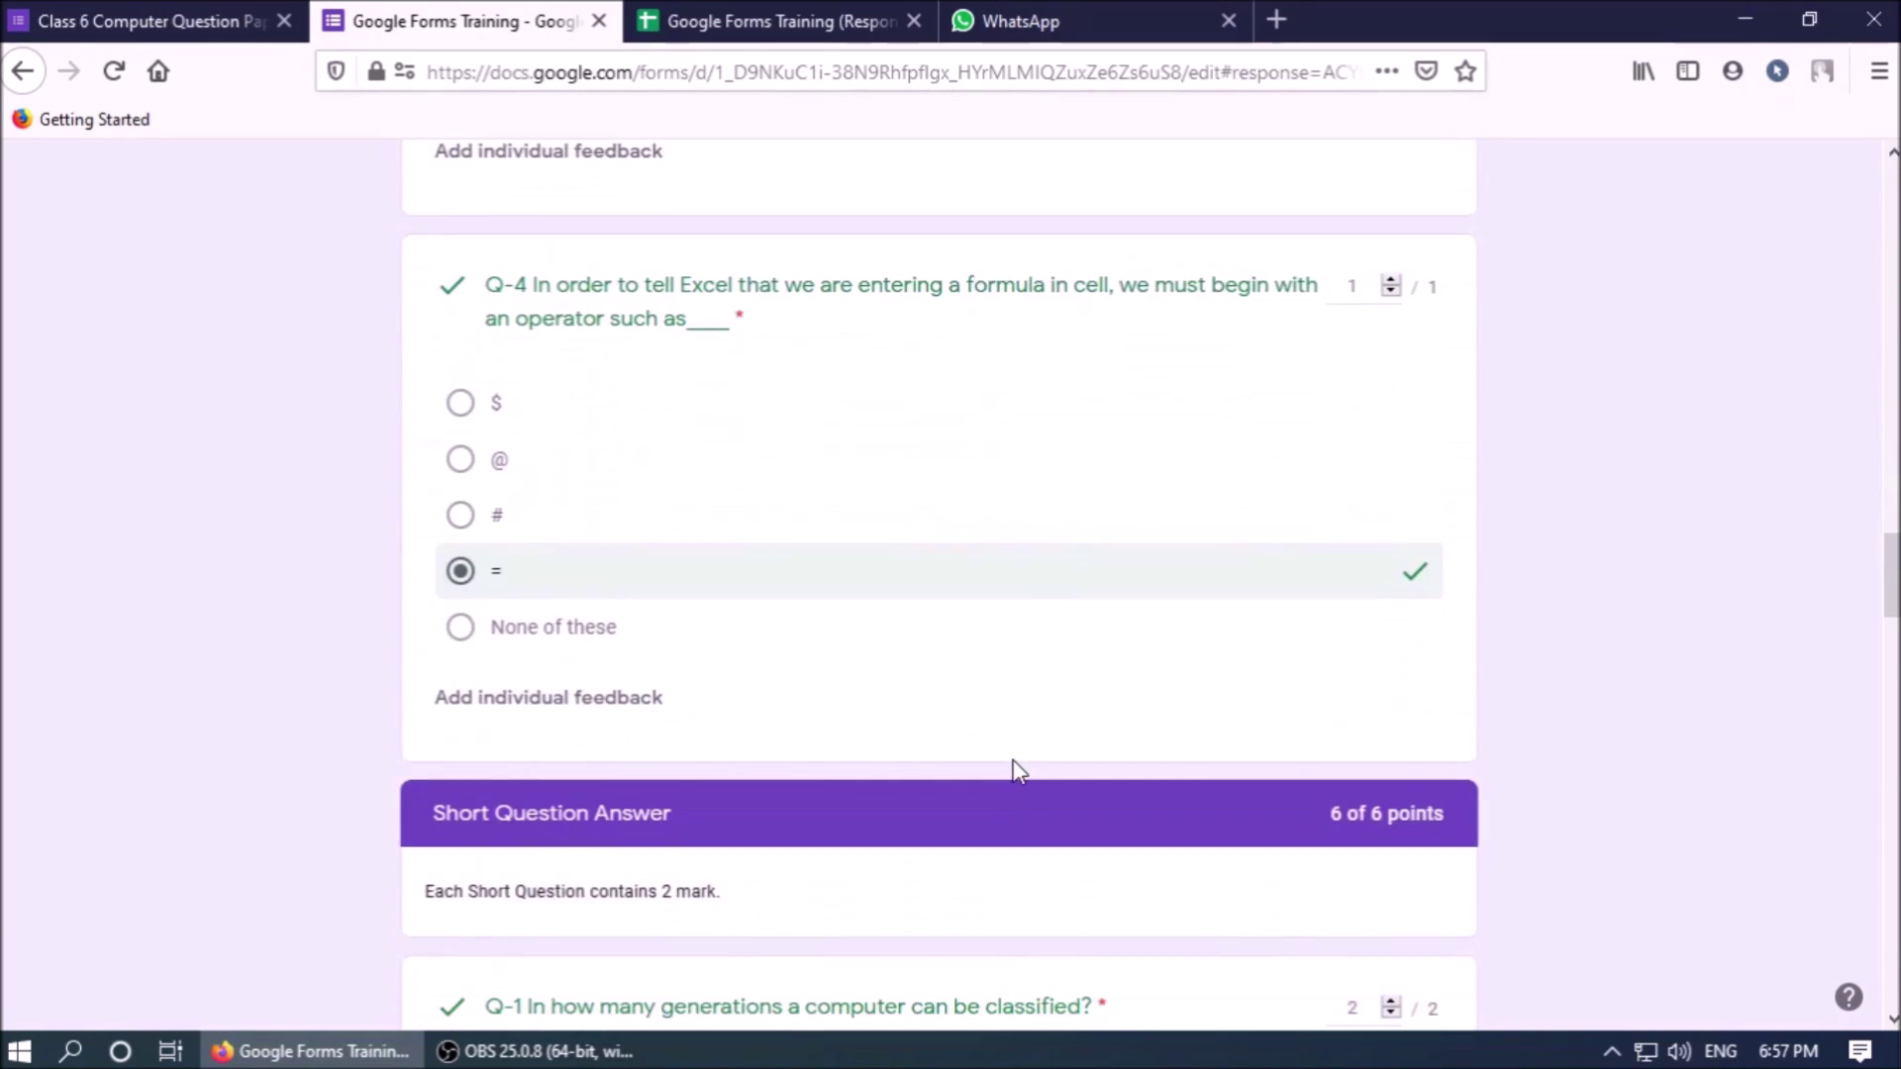
{"action": "scroll", "coordinate": [1018, 771], "scroll_direction": "down", "scroll_amount": 15}
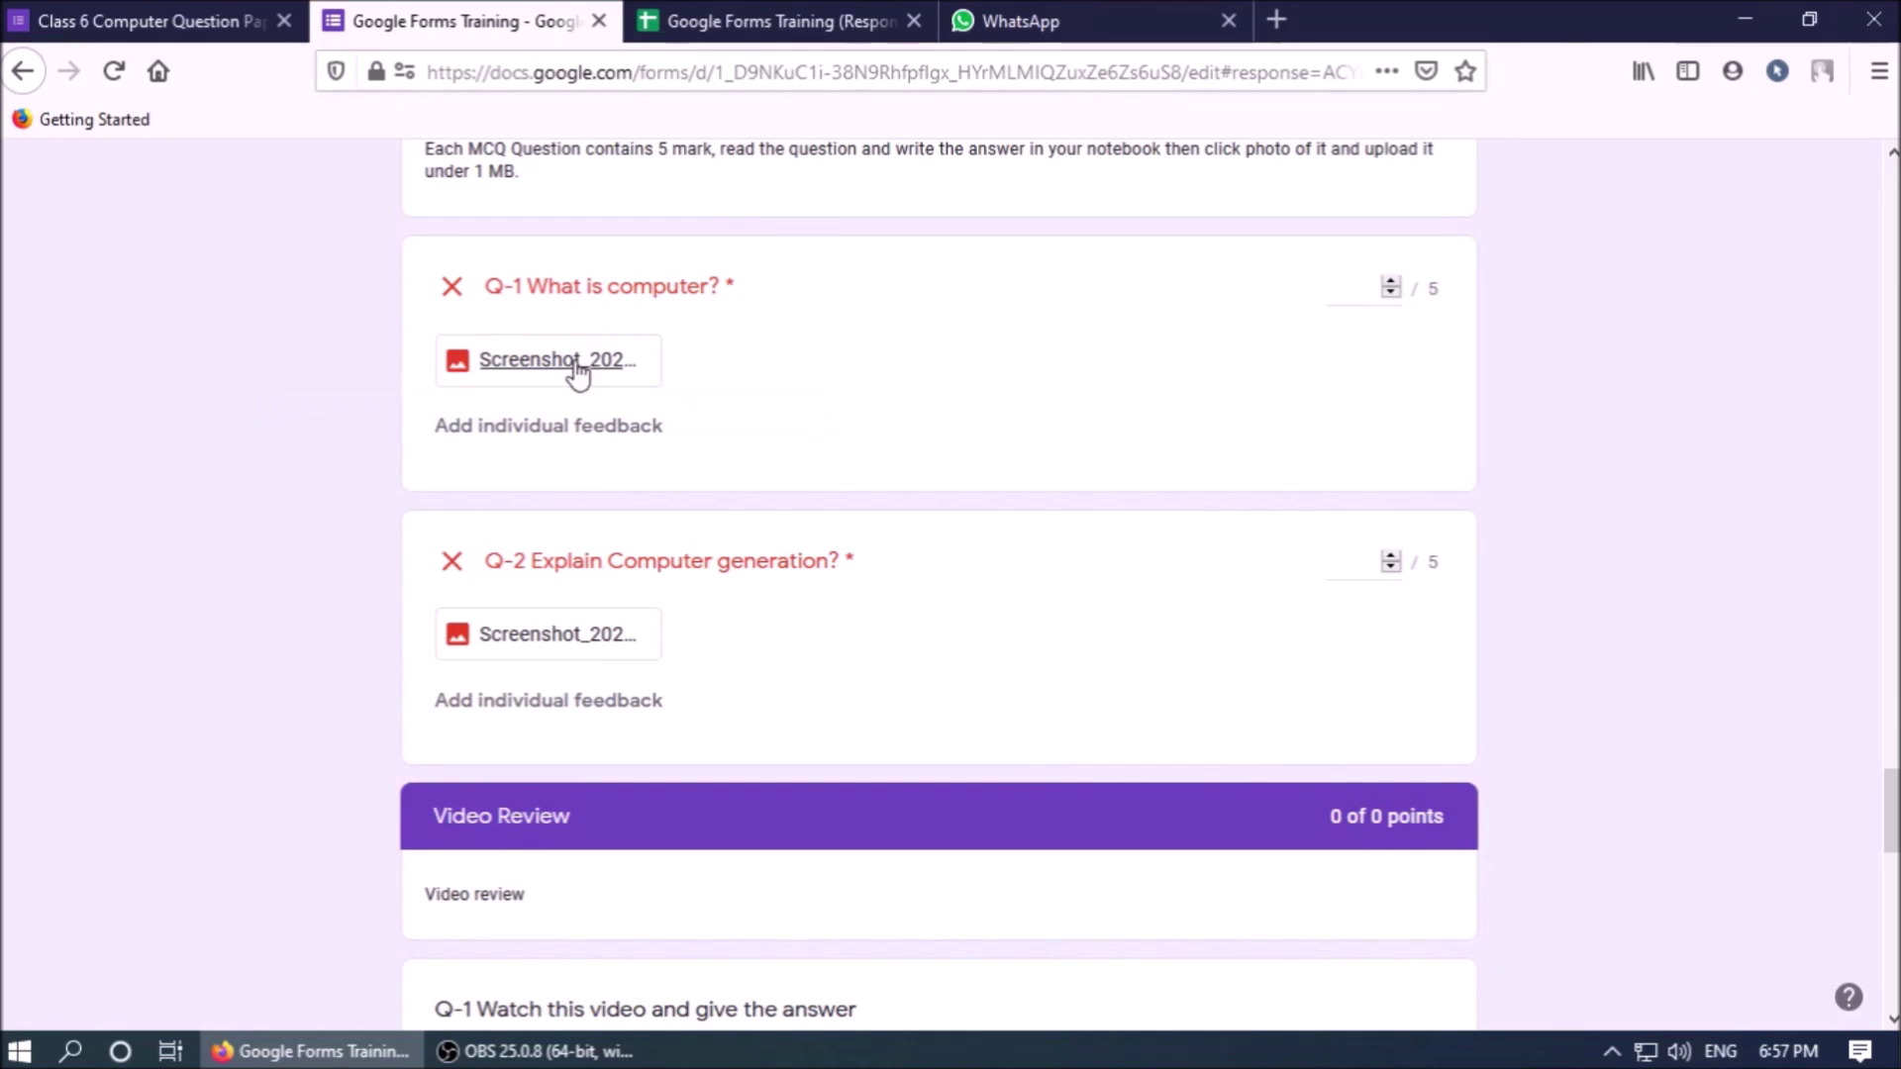
{"action": "left_click", "coordinate": [570, 362]}
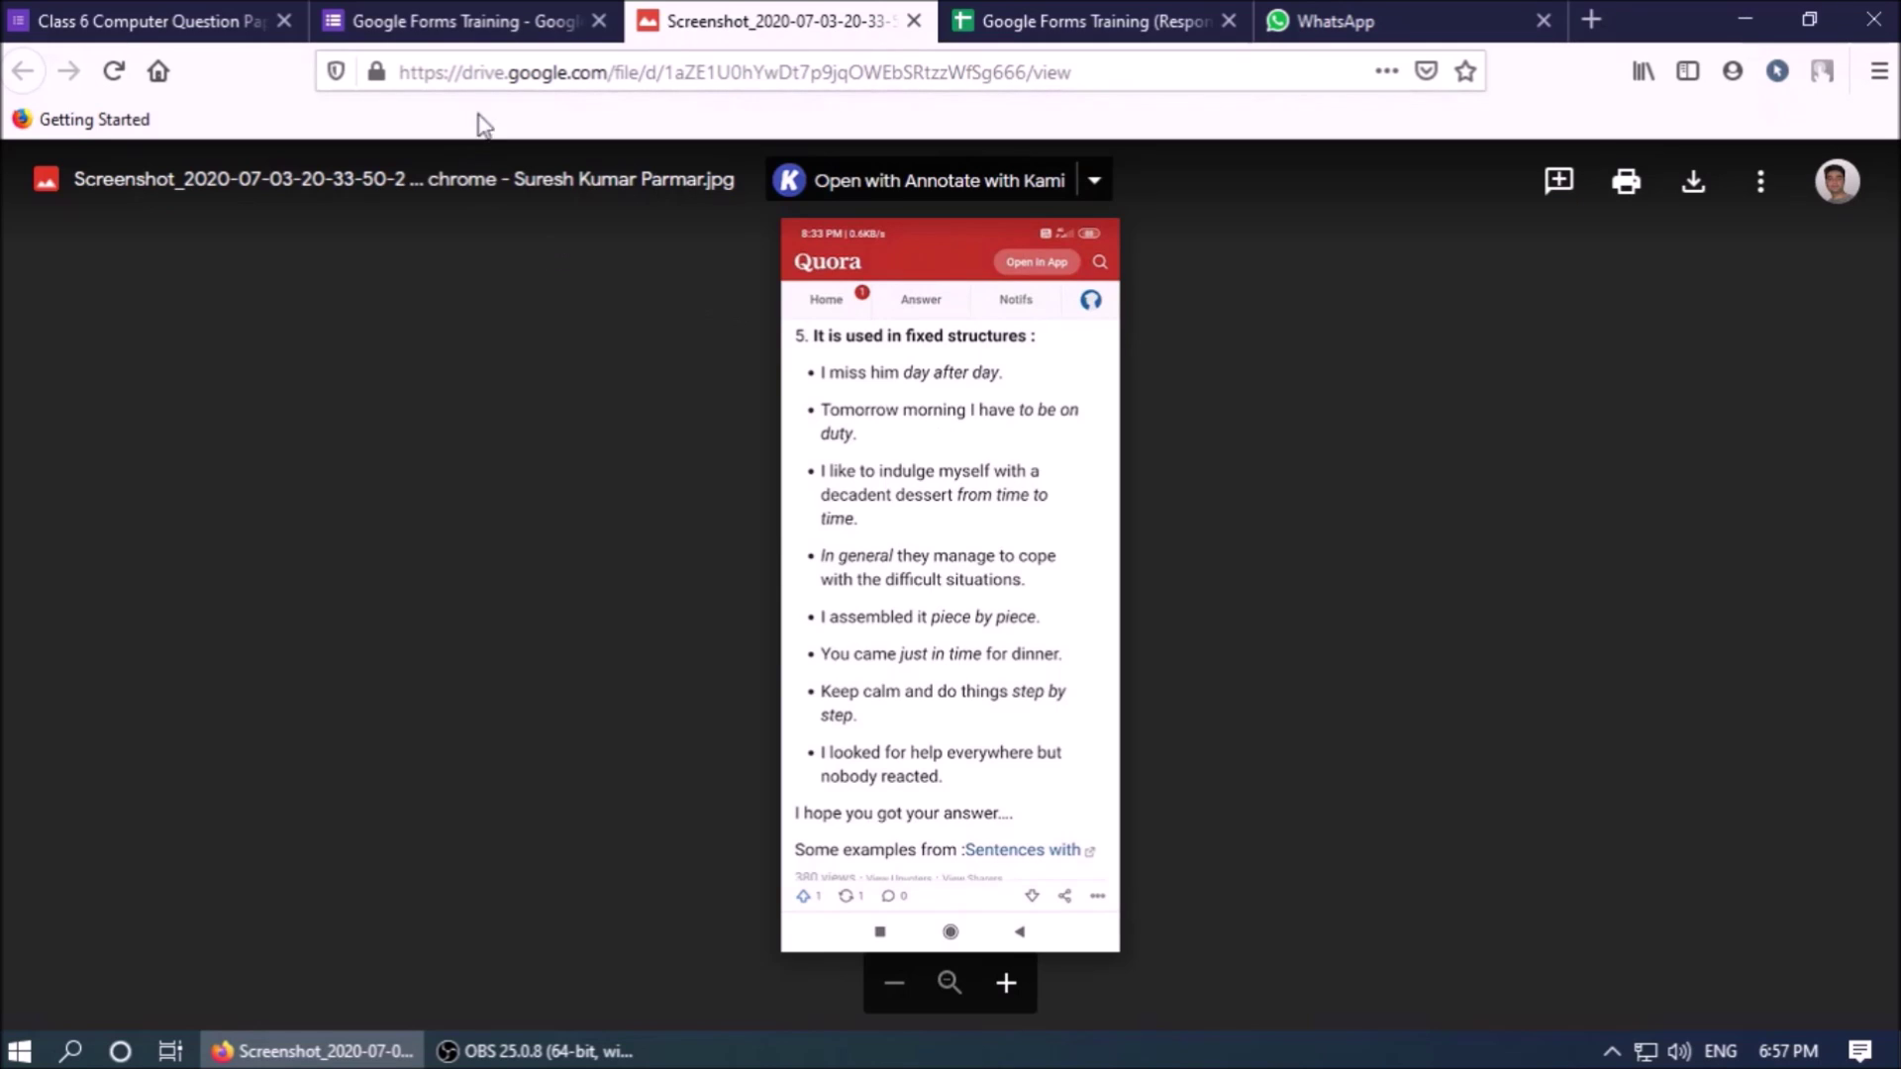
{"action": "left_click", "coordinate": [519, 25]}
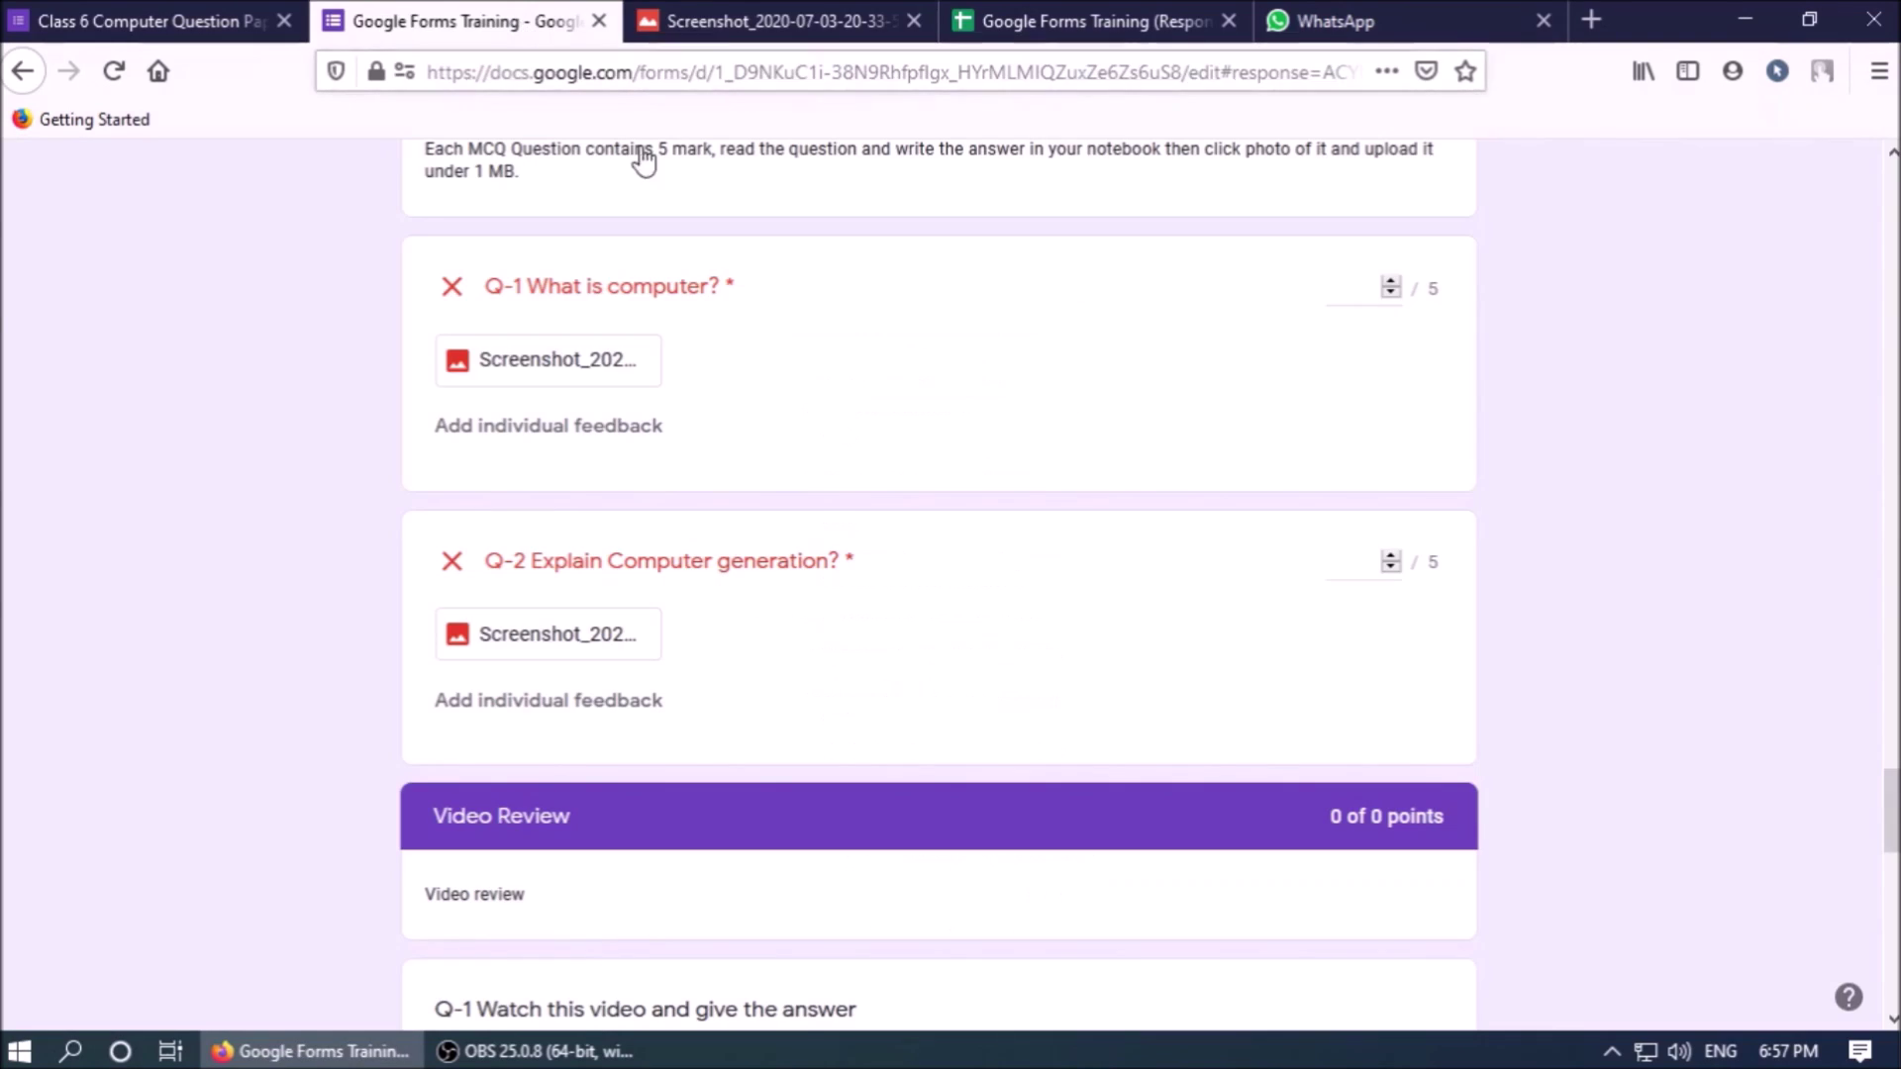
{"action": "left_click", "coordinate": [1366, 313]}
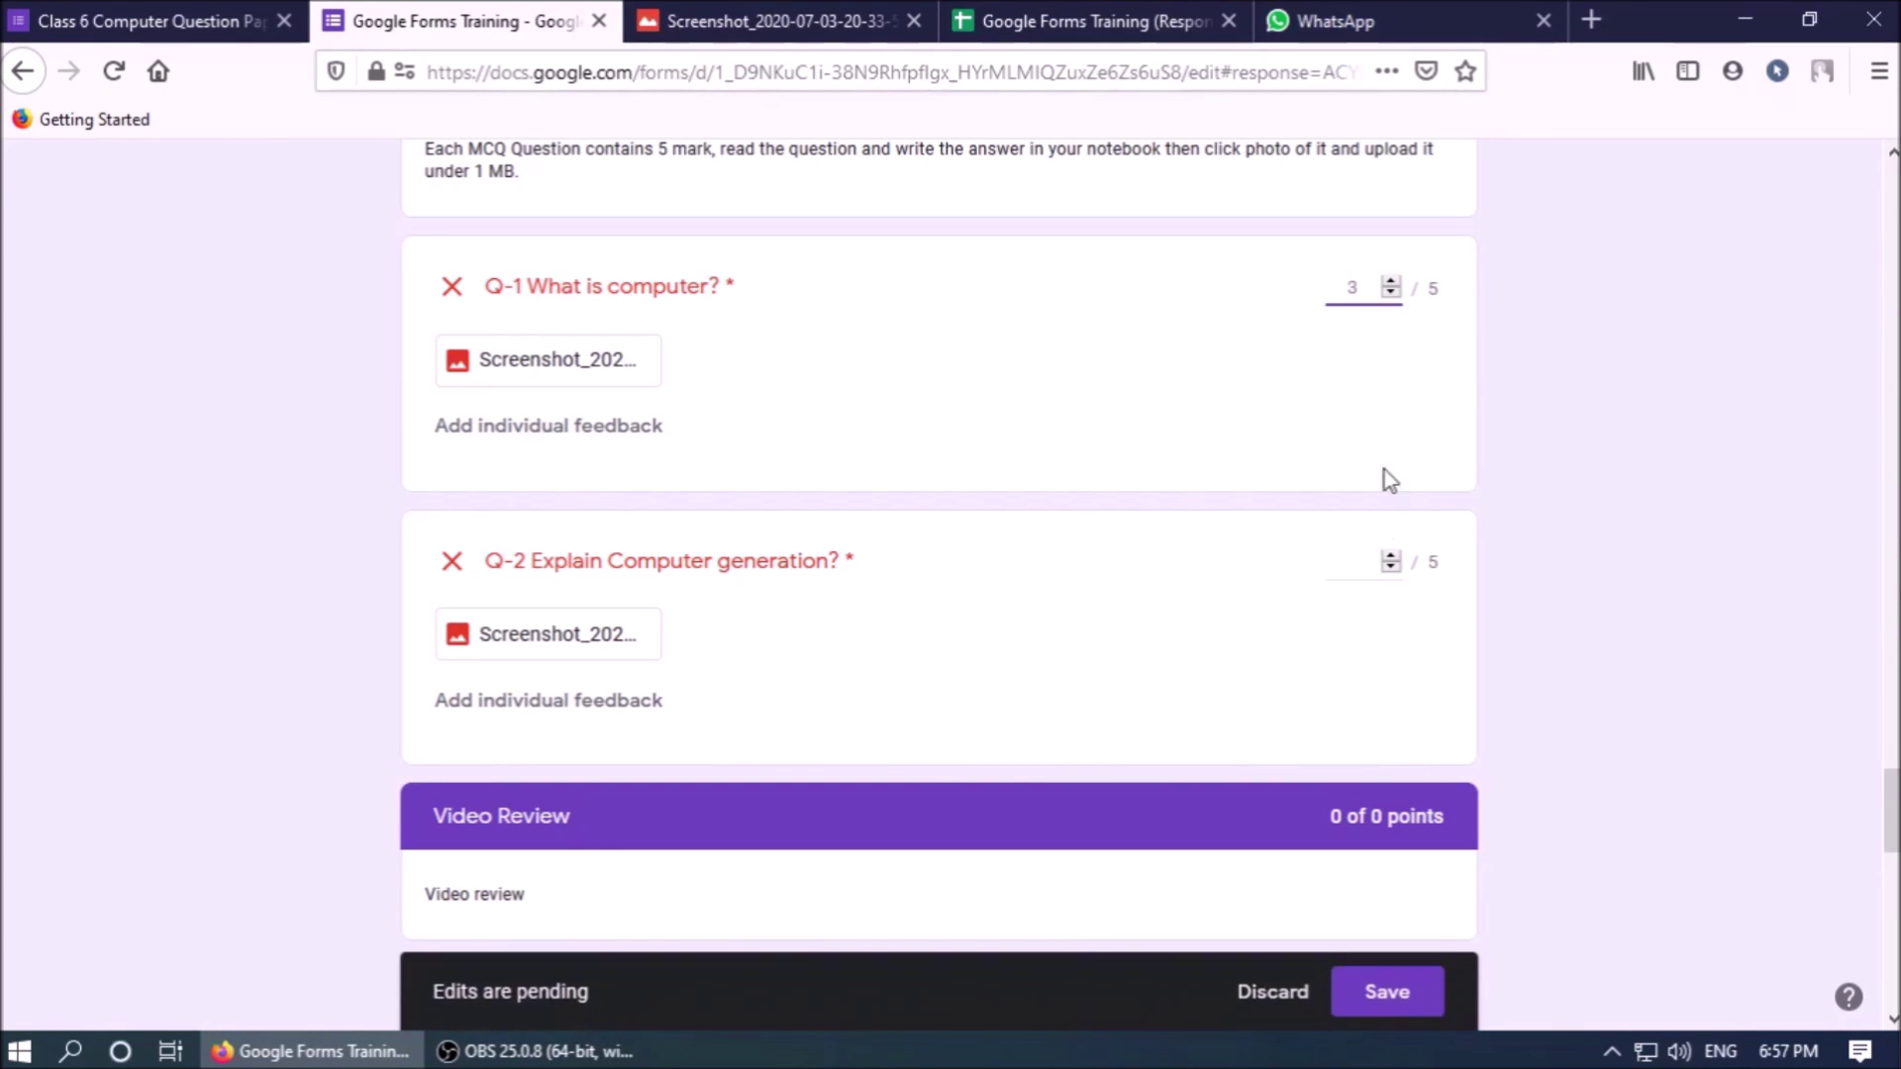
{"action": "left_click", "coordinate": [1359, 571]}
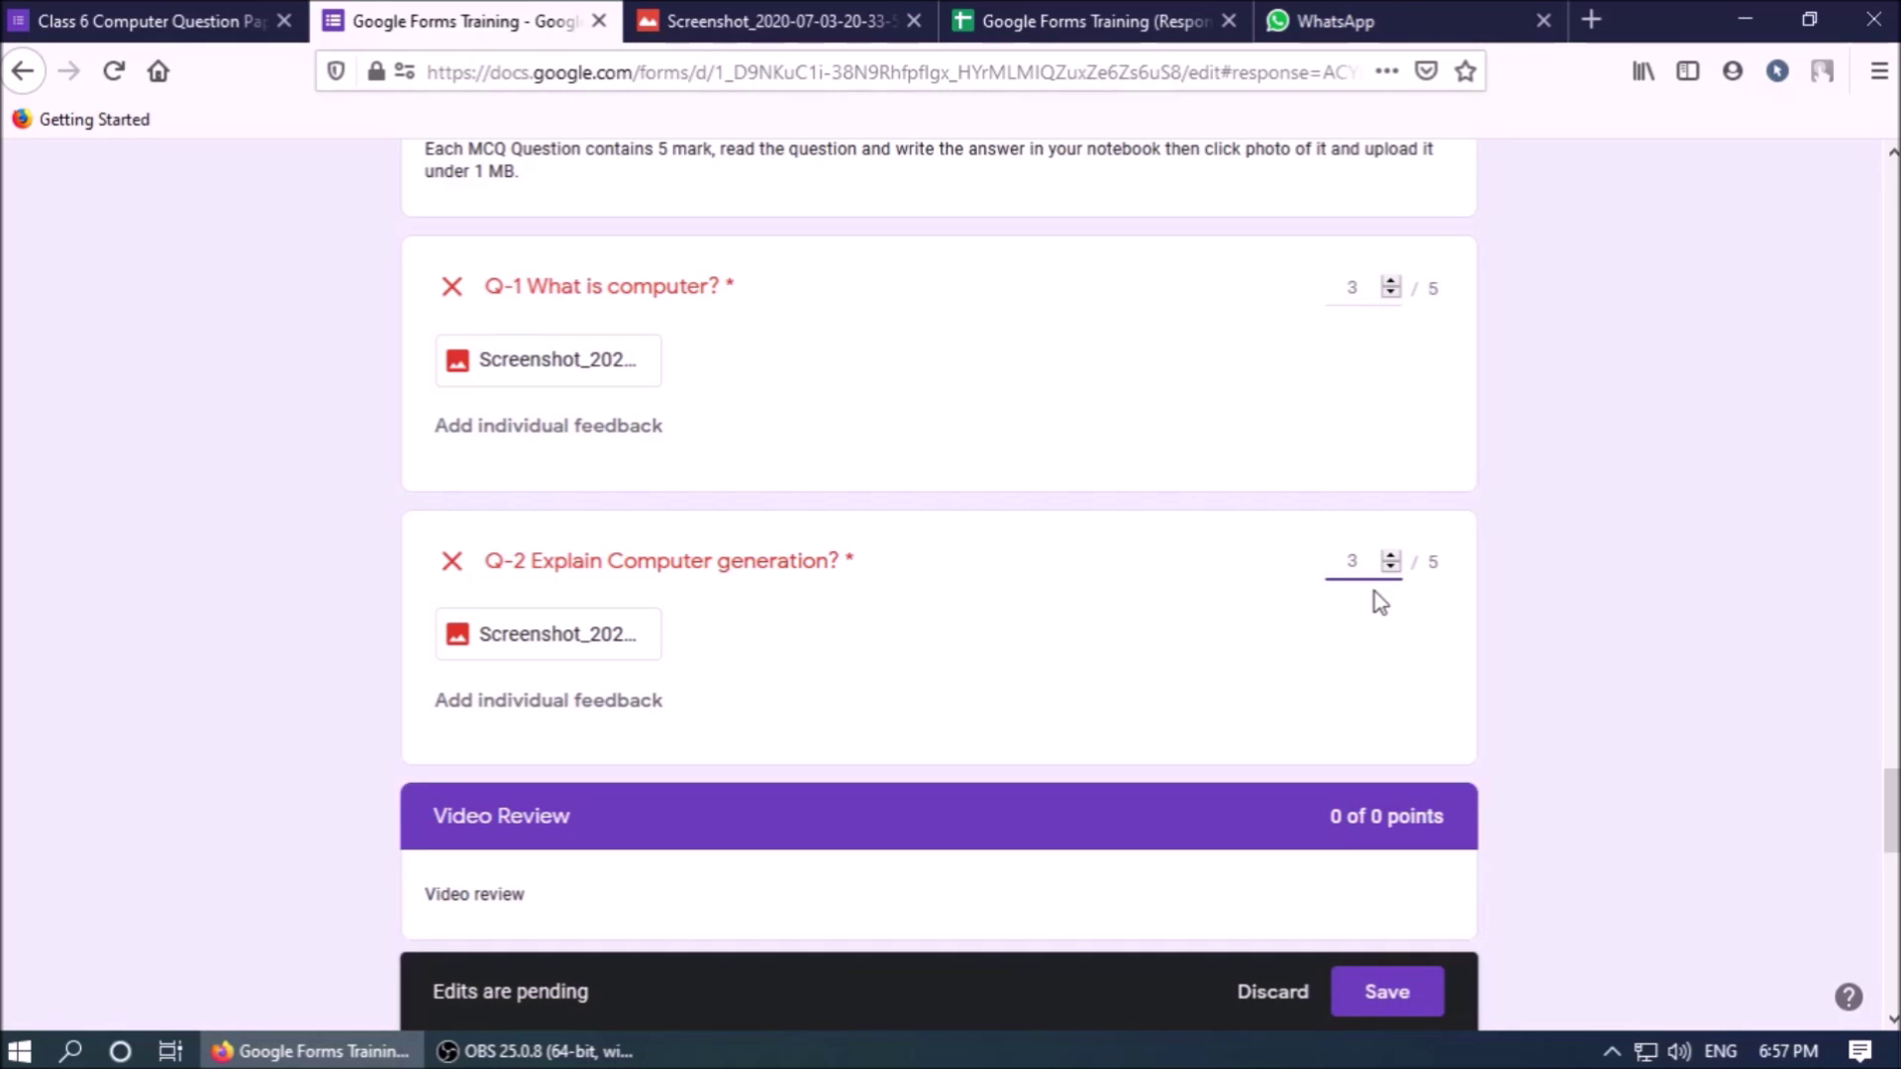
{"action": "scroll", "coordinate": [1371, 614], "scroll_direction": "down", "scroll_amount": 8}
{"action": "scroll", "coordinate": [760, 635], "scroll_direction": "down", "scroll_amount": 6}
{"action": "scroll", "coordinate": [706, 592], "scroll_direction": "up", "scroll_amount": 2}
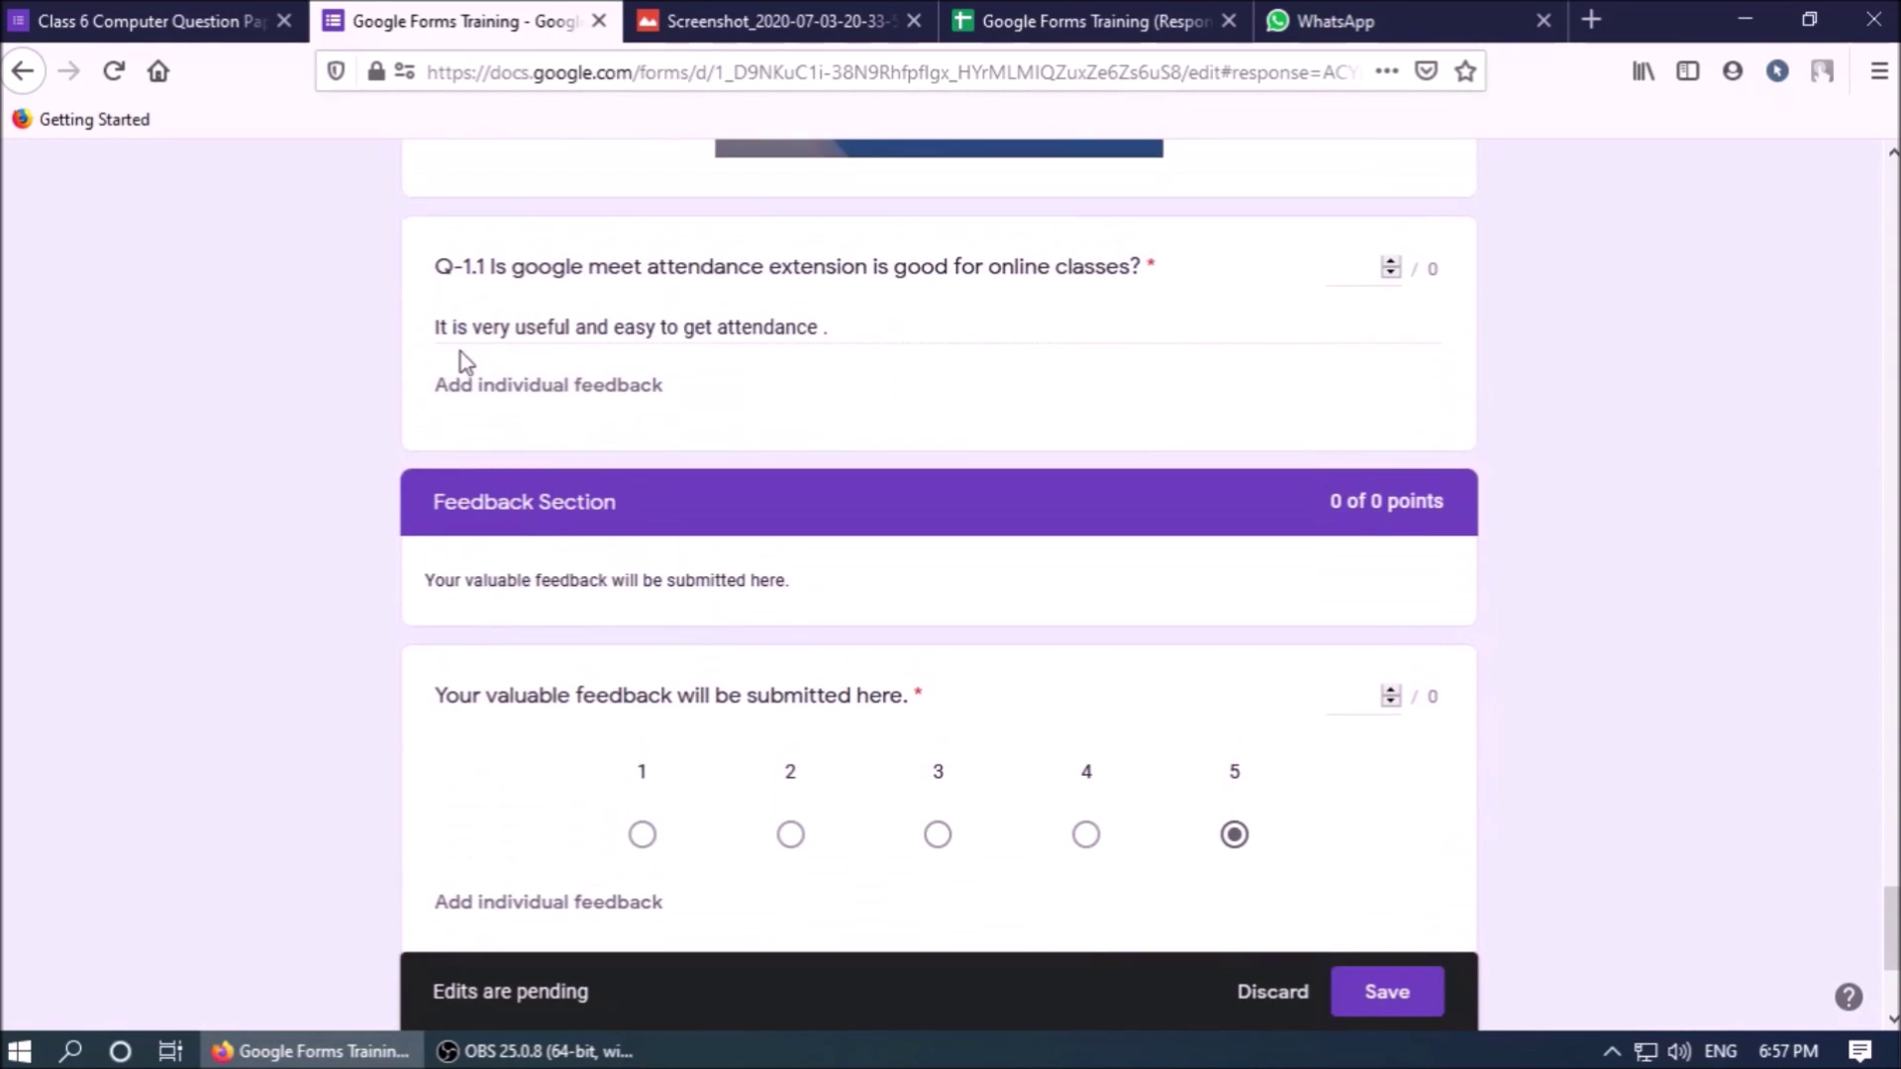
{"action": "left_click", "coordinate": [1358, 278]}
{"action": "type", "text": "1"}
{"action": "scroll", "coordinate": [1375, 553], "scroll_direction": "up", "scroll_amount": 6}
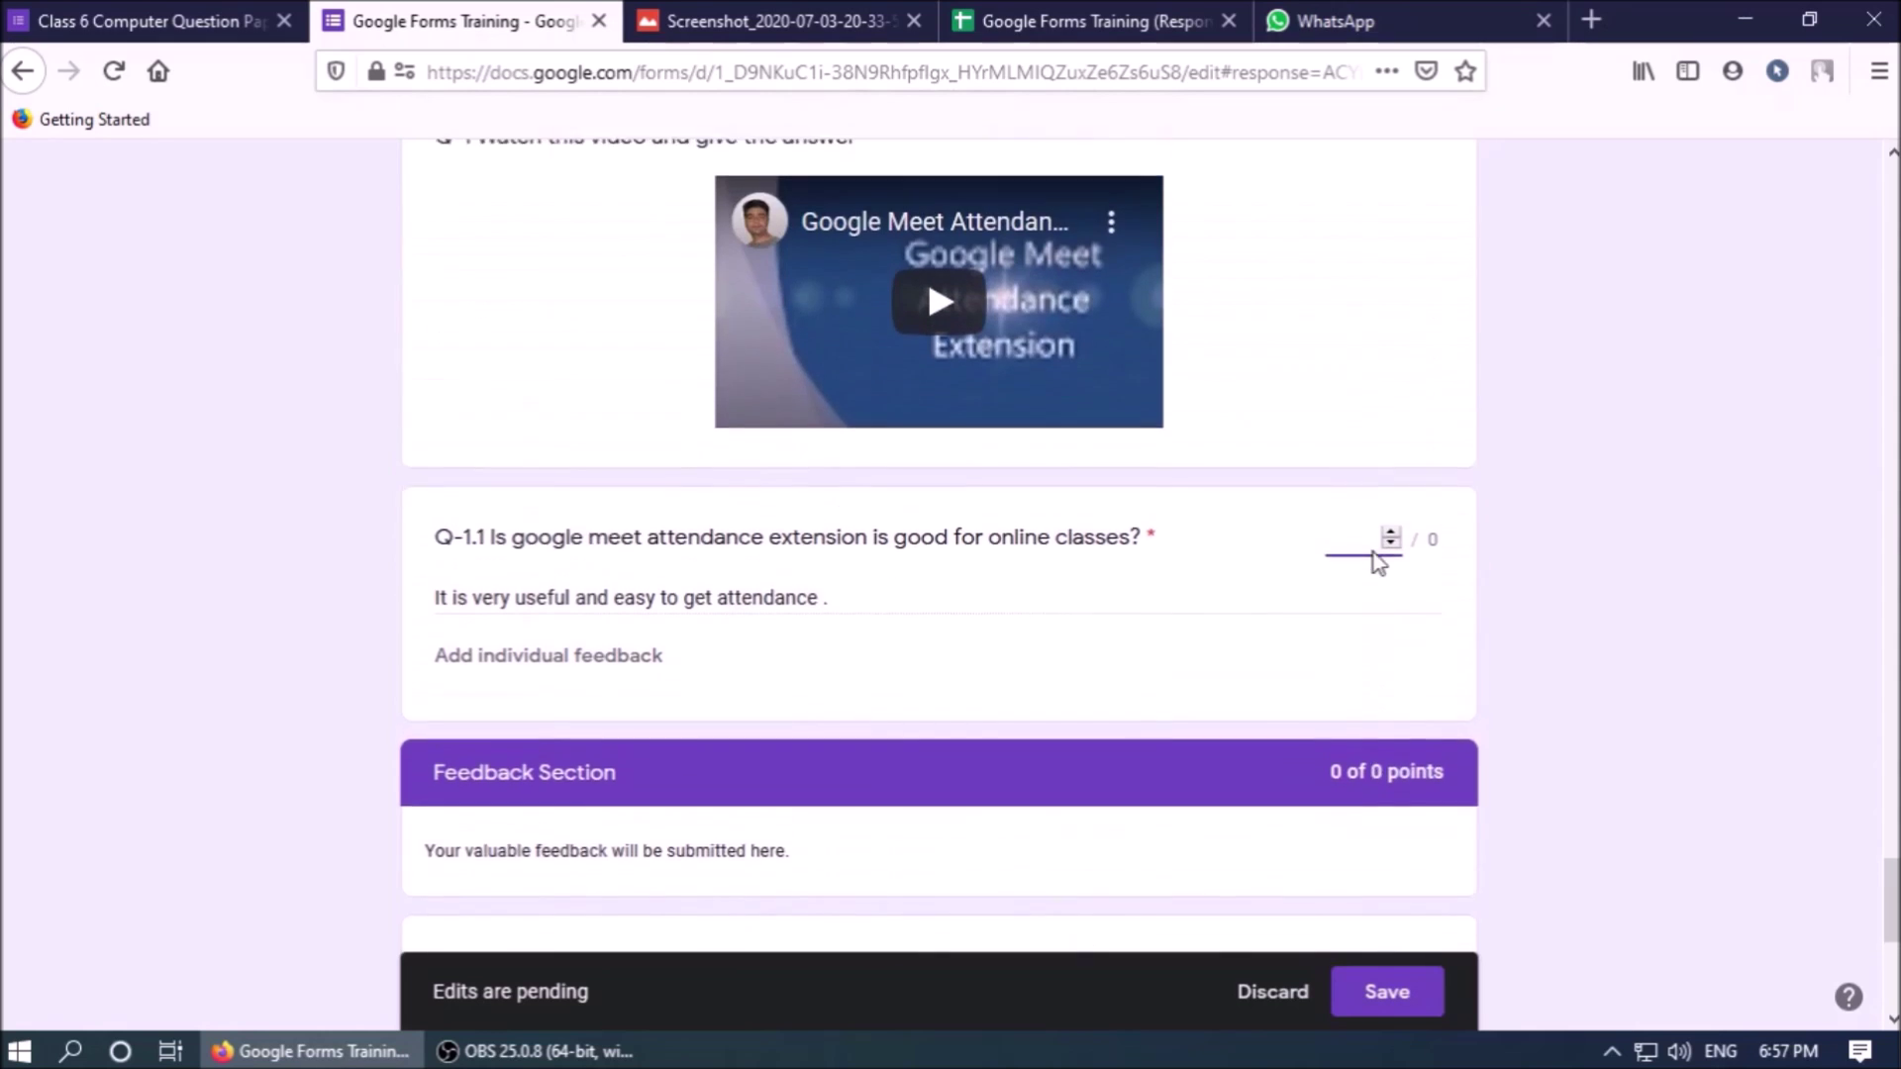
{"action": "scroll", "coordinate": [1375, 553], "scroll_direction": "up", "scroll_amount": 2}
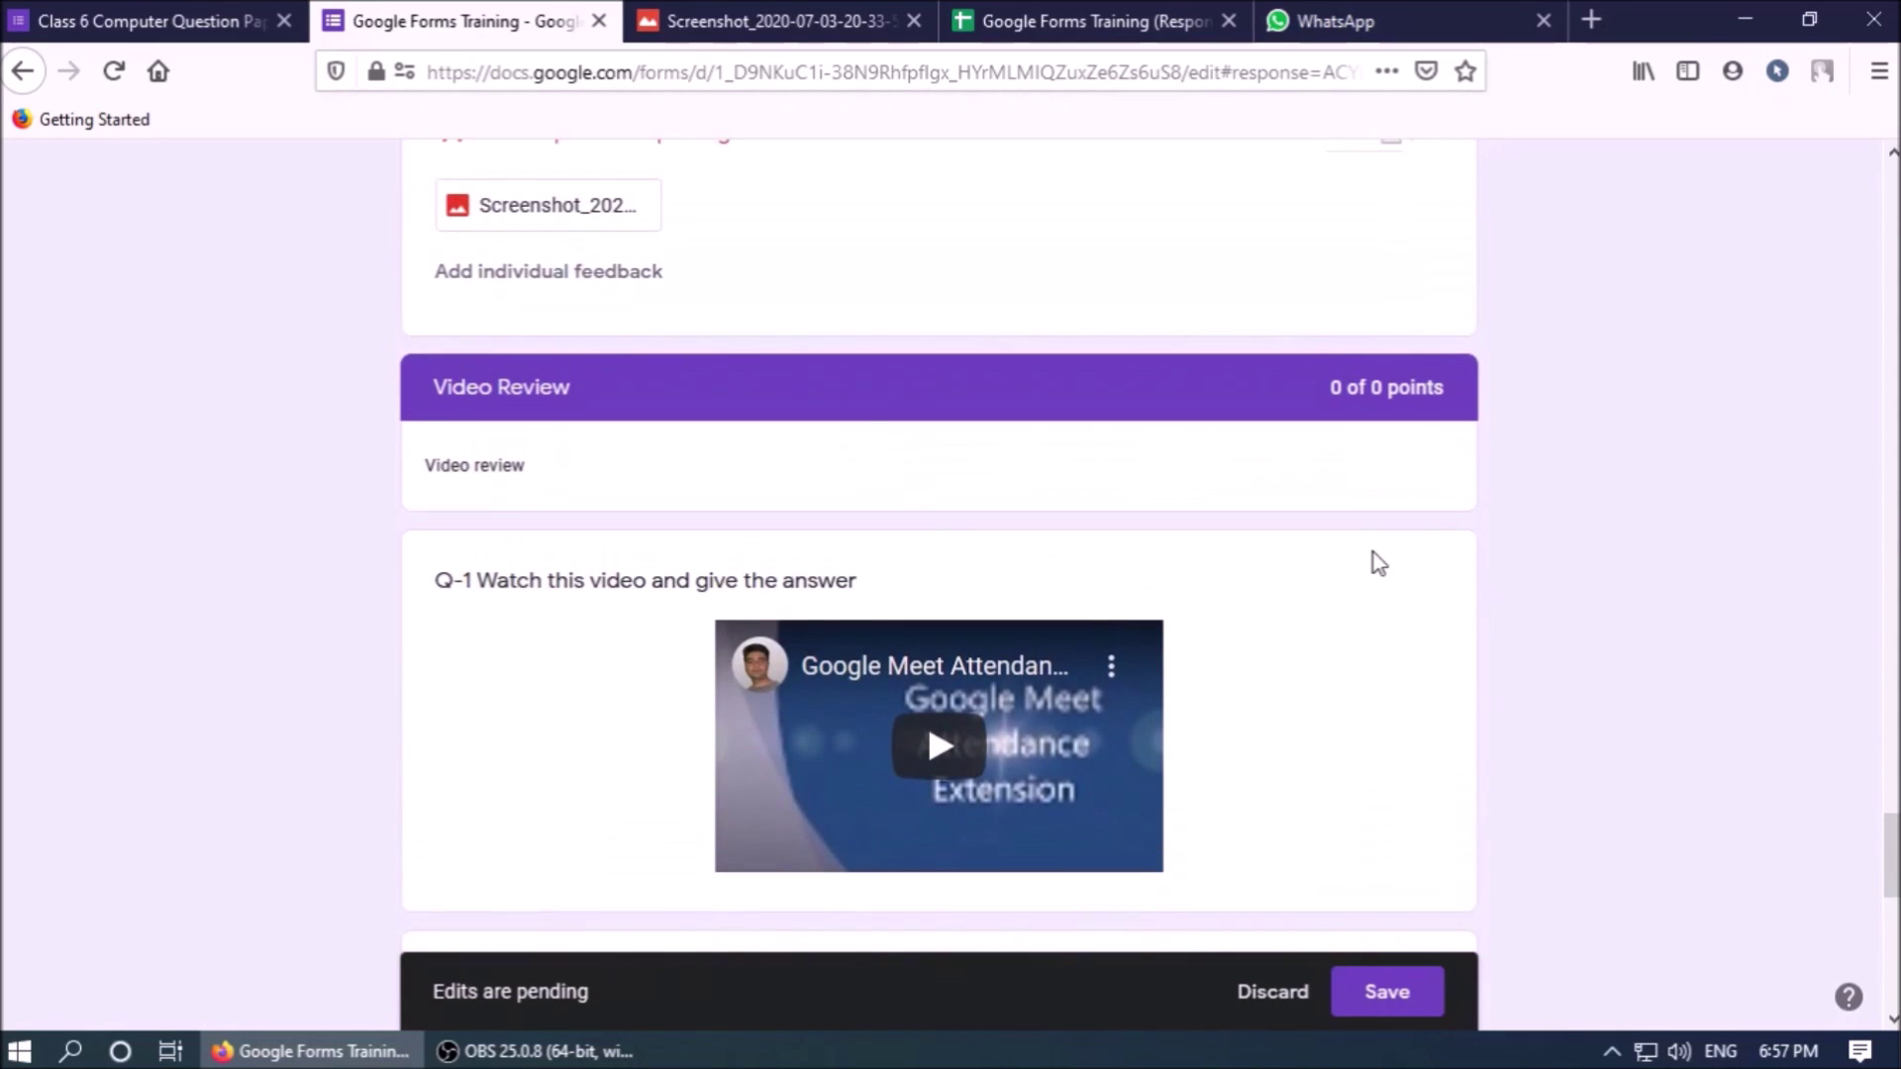
{"action": "scroll", "coordinate": [1375, 553], "scroll_direction": "down", "scroll_amount": 5}
{"action": "type", "text": "3"}
{"action": "key", "text": "F12"}
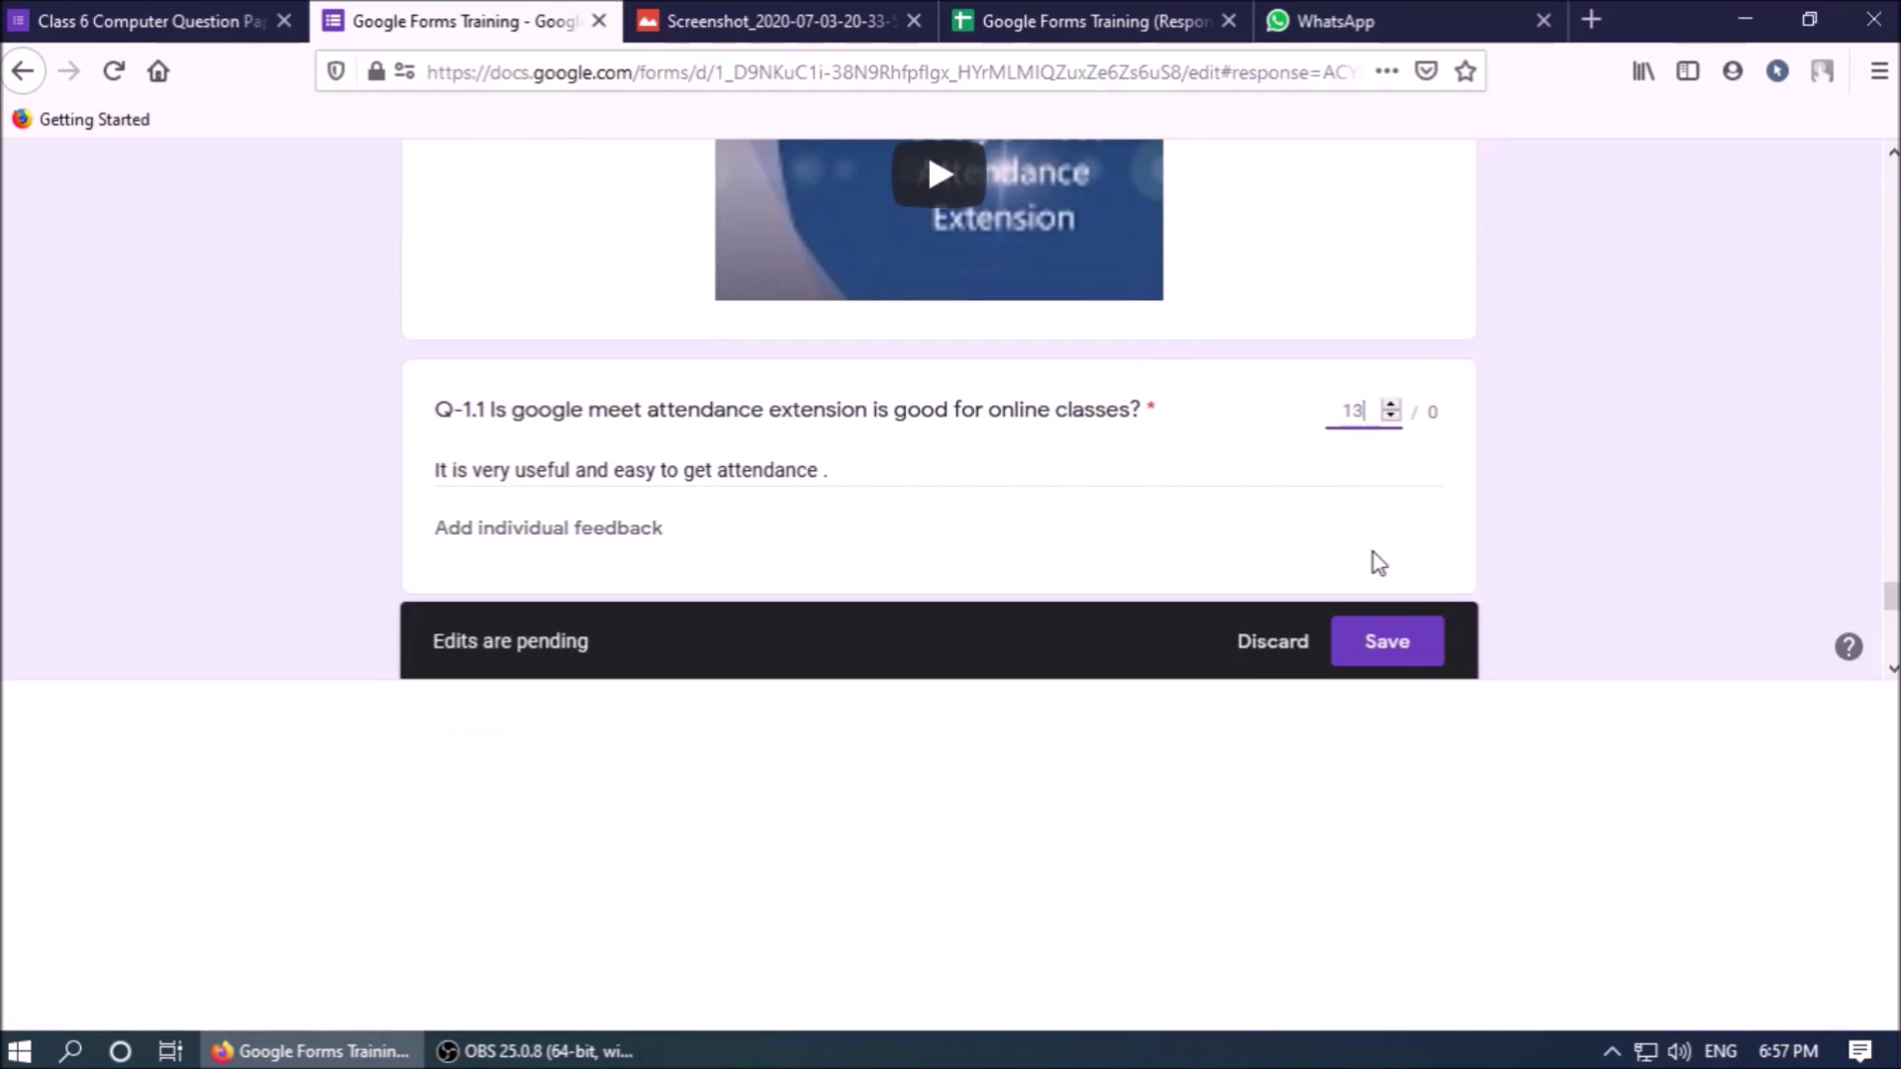
{"action": "key", "text": "BackSpace"}
{"action": "key", "text": "BackSpace"}
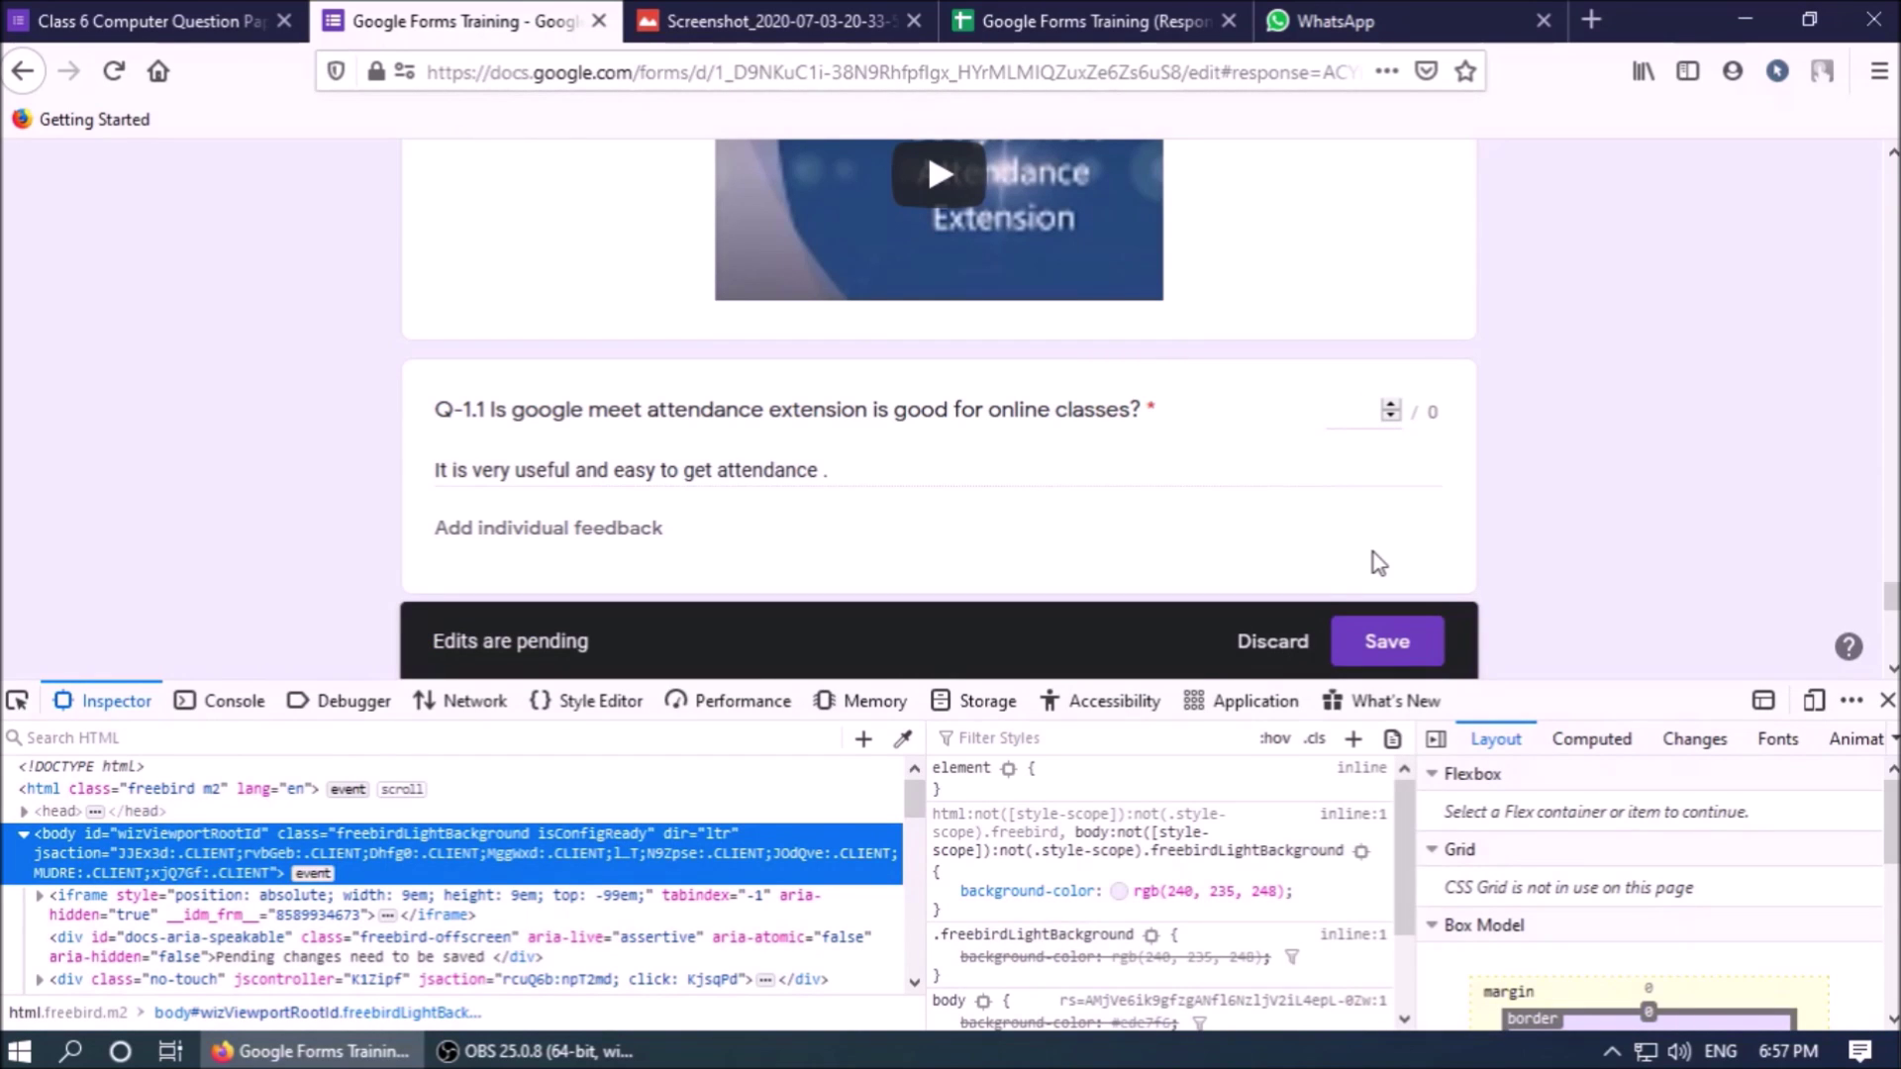
- Award 3 points to Q-1.1 about the Google Meet attendance extension and save the pending grades
{"action": "left_click", "coordinate": [1343, 414]}
{"action": "key", "text": "F12"}
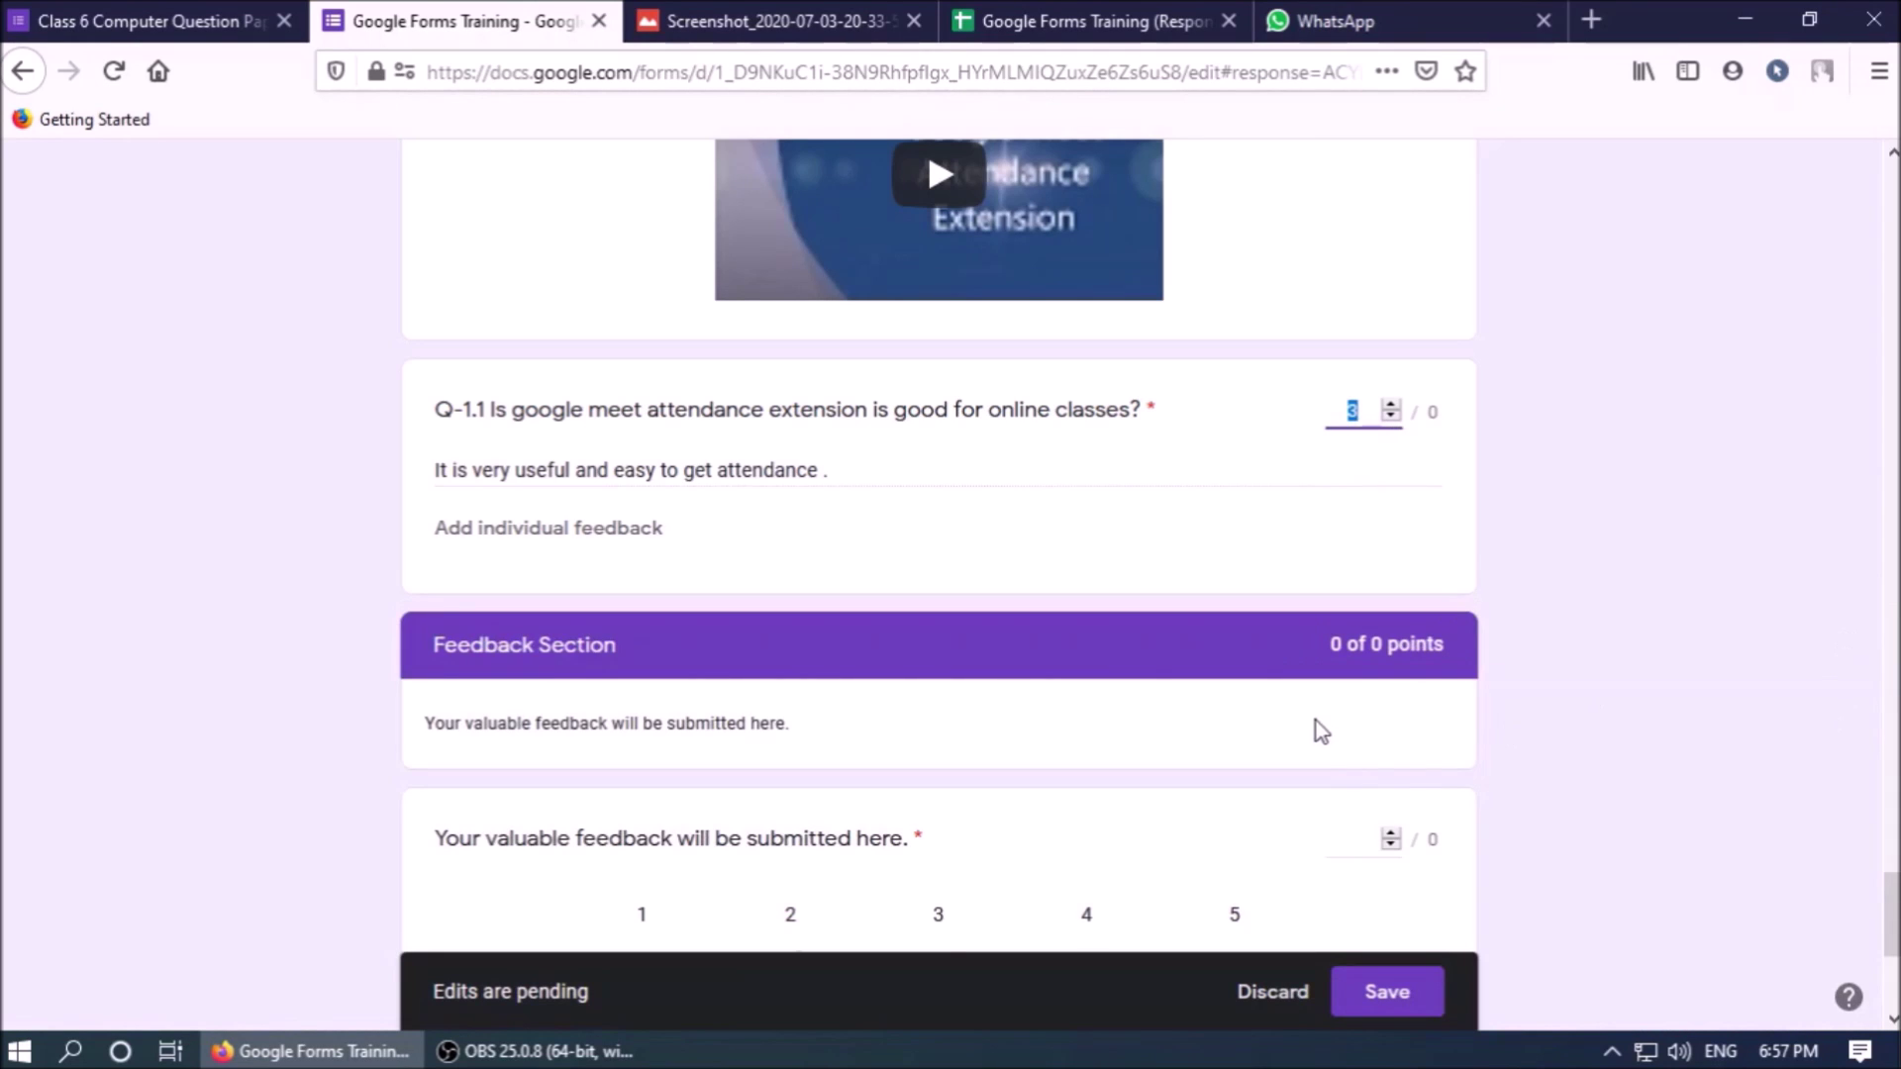
{"action": "scroll", "coordinate": [1303, 773], "scroll_direction": "down", "scroll_amount": 5}
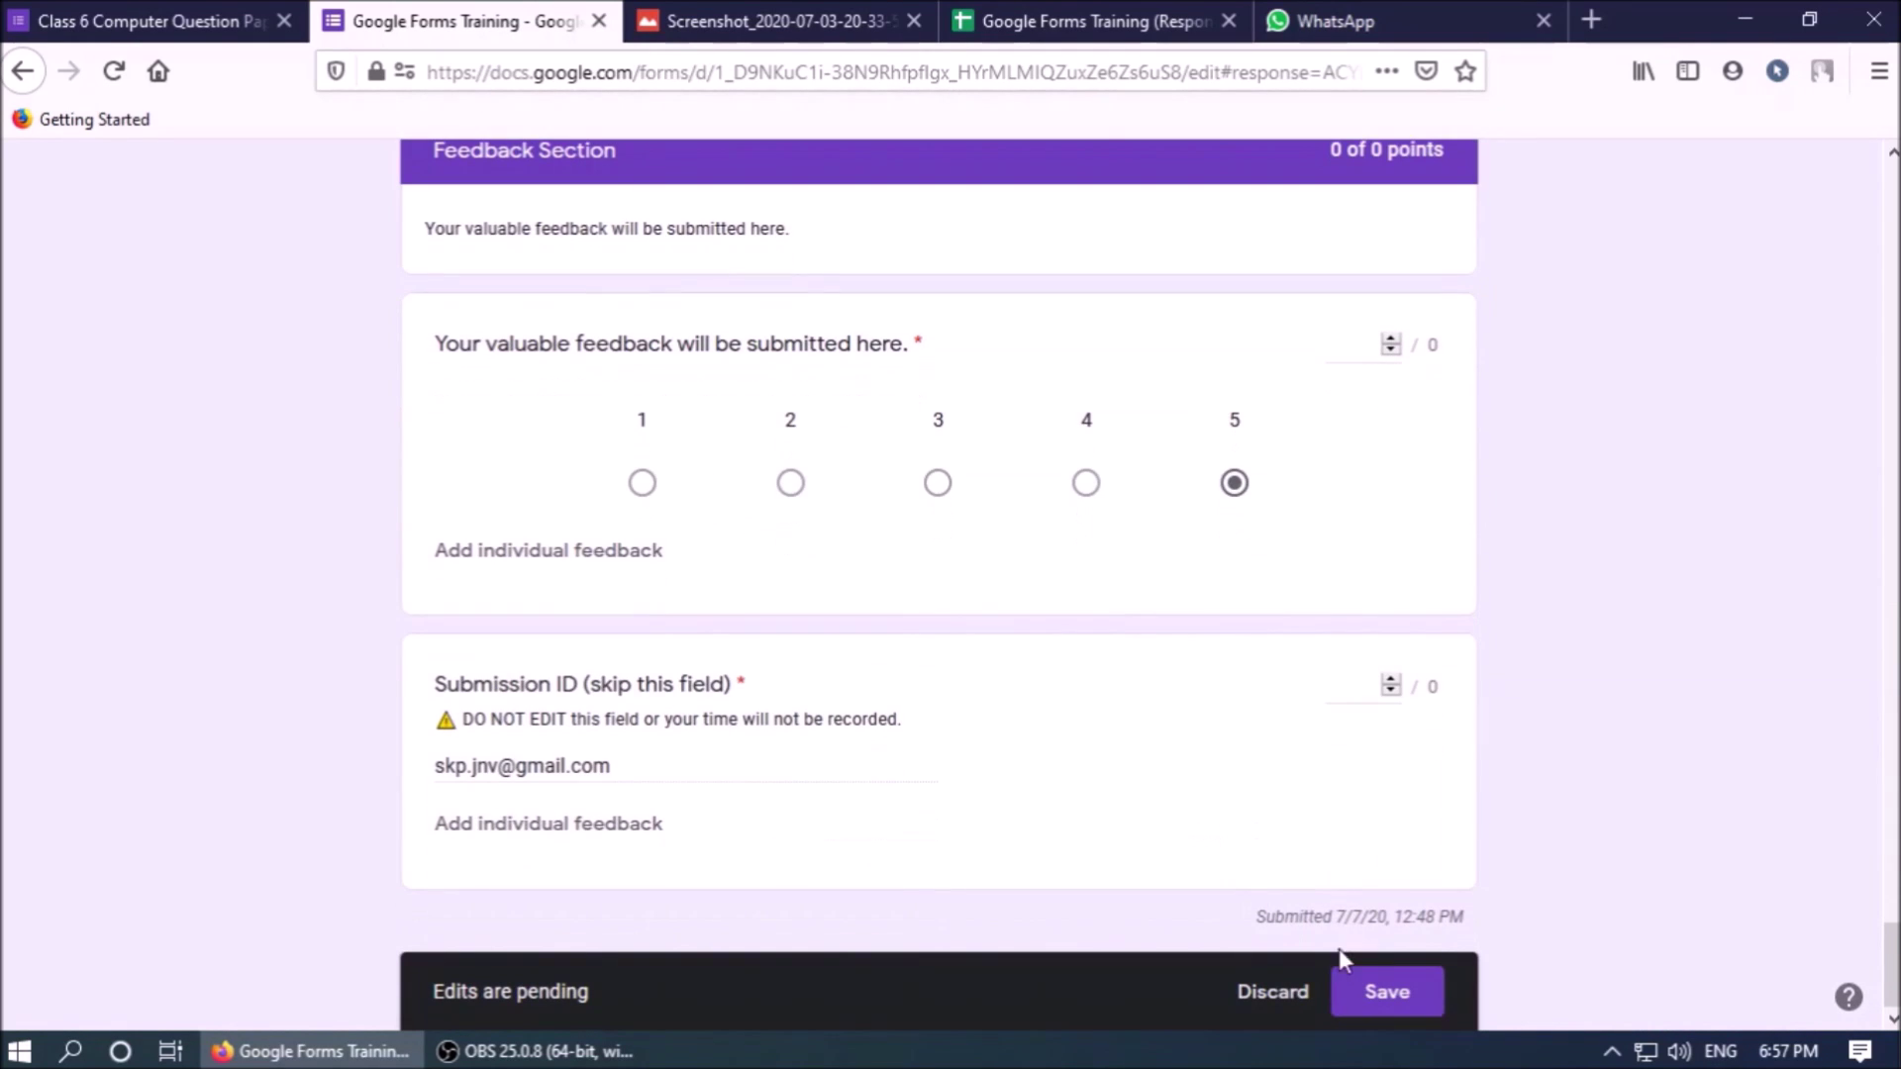
{"action": "left_click", "coordinate": [1385, 992]}
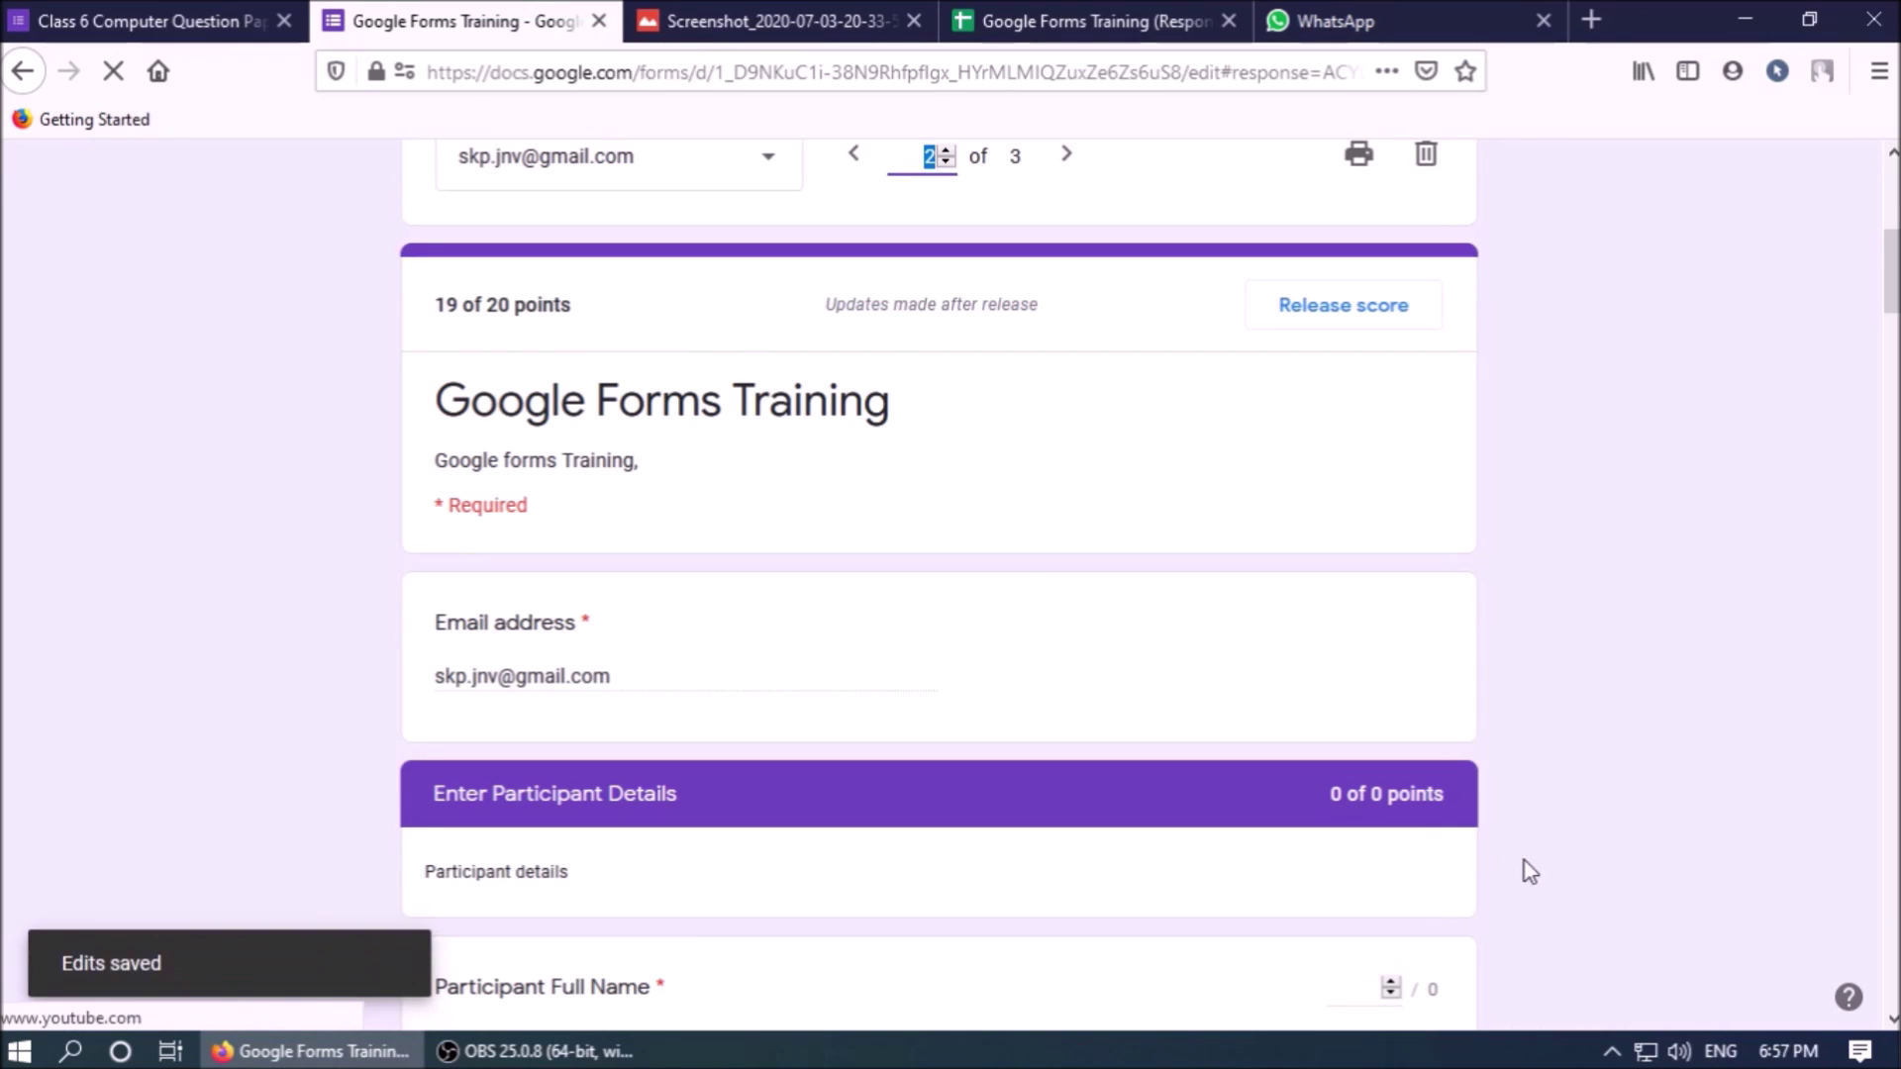
- Switch to the linked responses spreadsheet and check the score of the respondent in row 3
{"action": "left_click", "coordinate": [1050, 21]}
{"action": "left_click", "coordinate": [731, 529]}
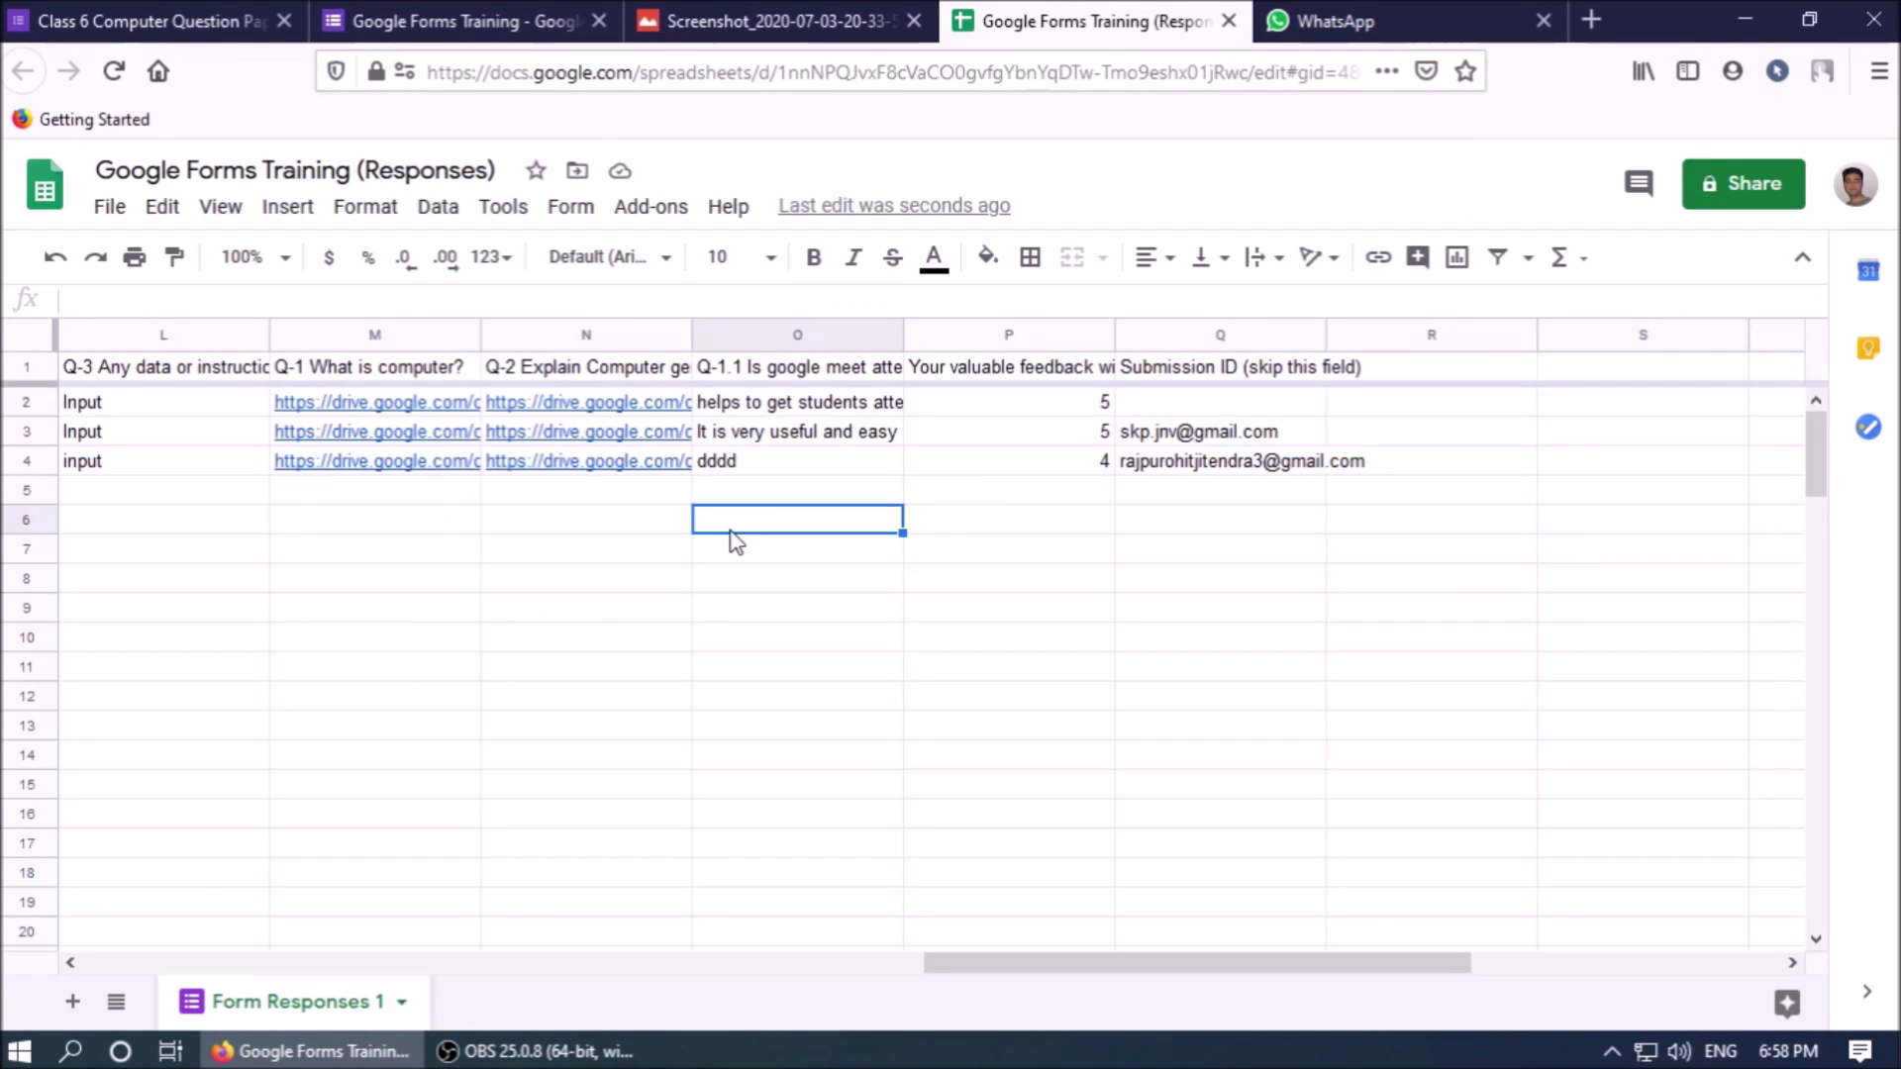
{"action": "key", "text": "Home"}
{"action": "left_click", "coordinate": [480, 436]}
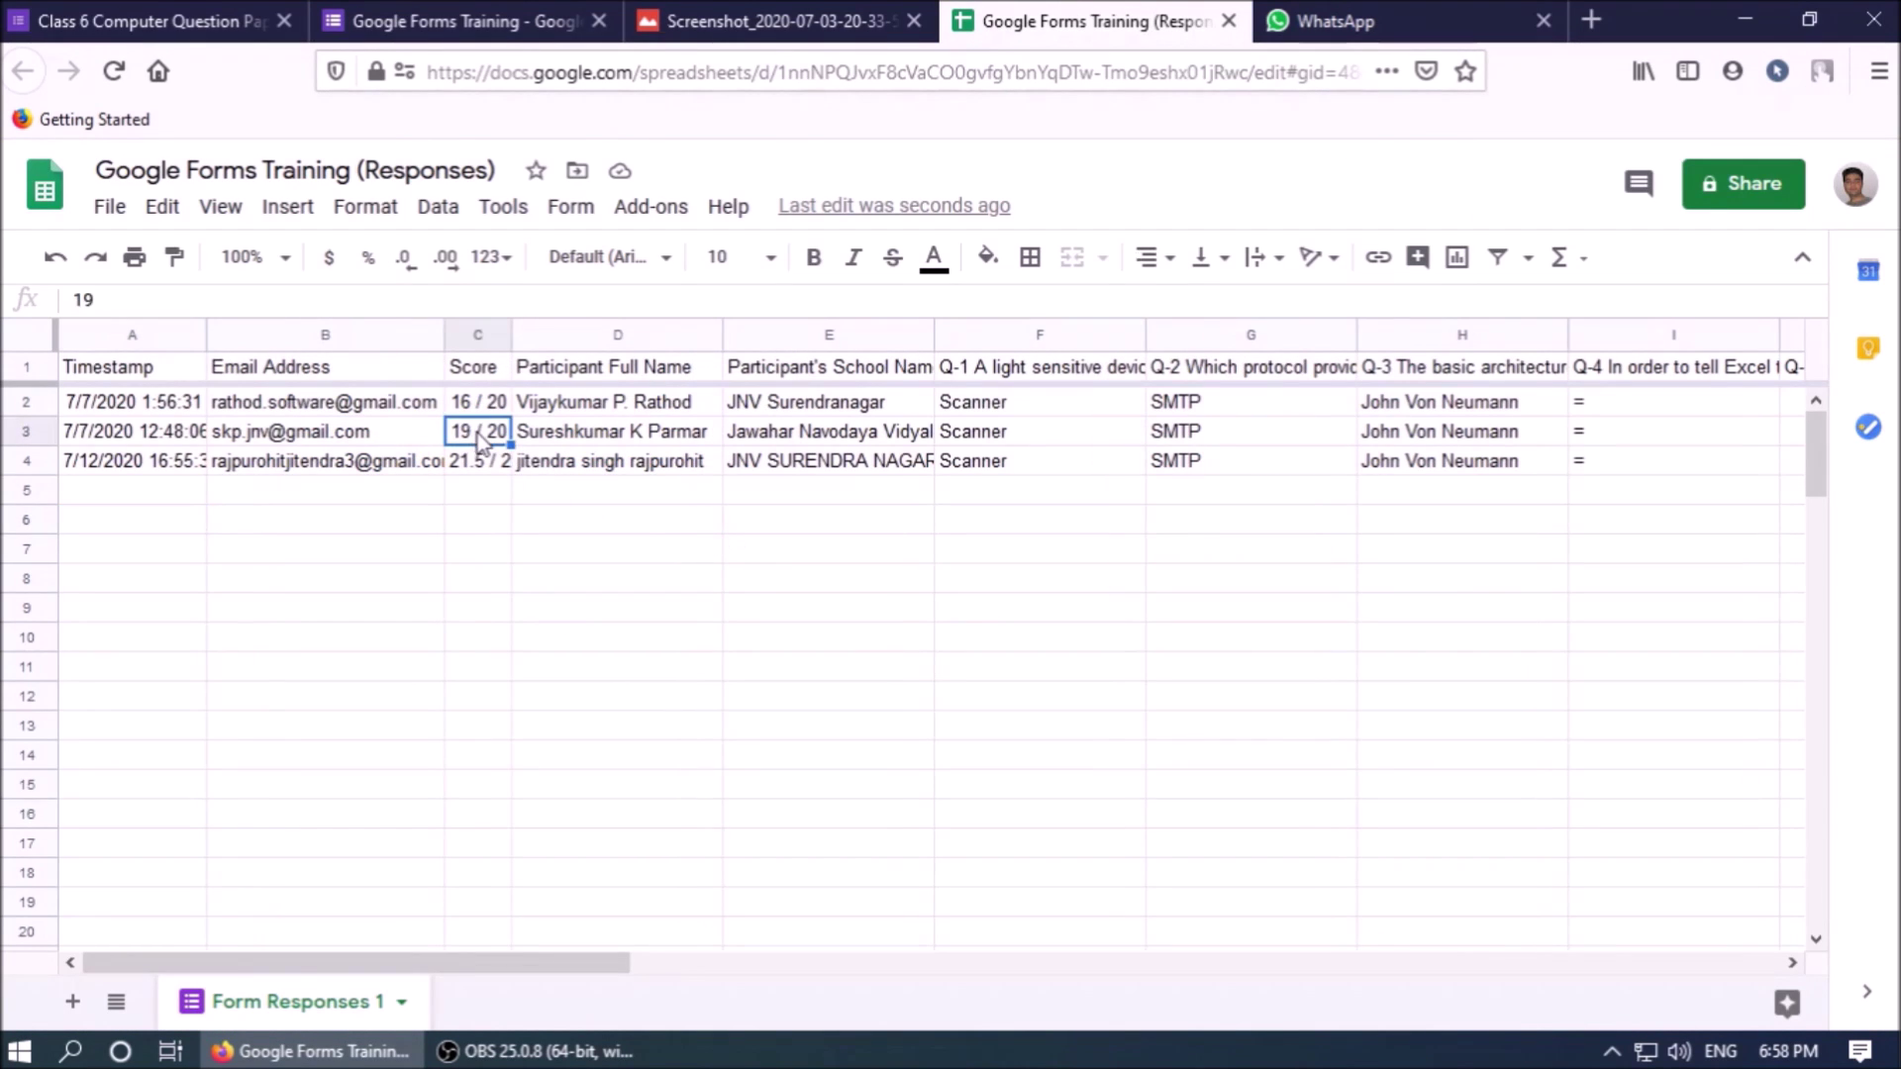
- Close the uploaded screenshot file and return to the start of the individual response in the Google Forms Training form
{"action": "left_click", "coordinate": [772, 21]}
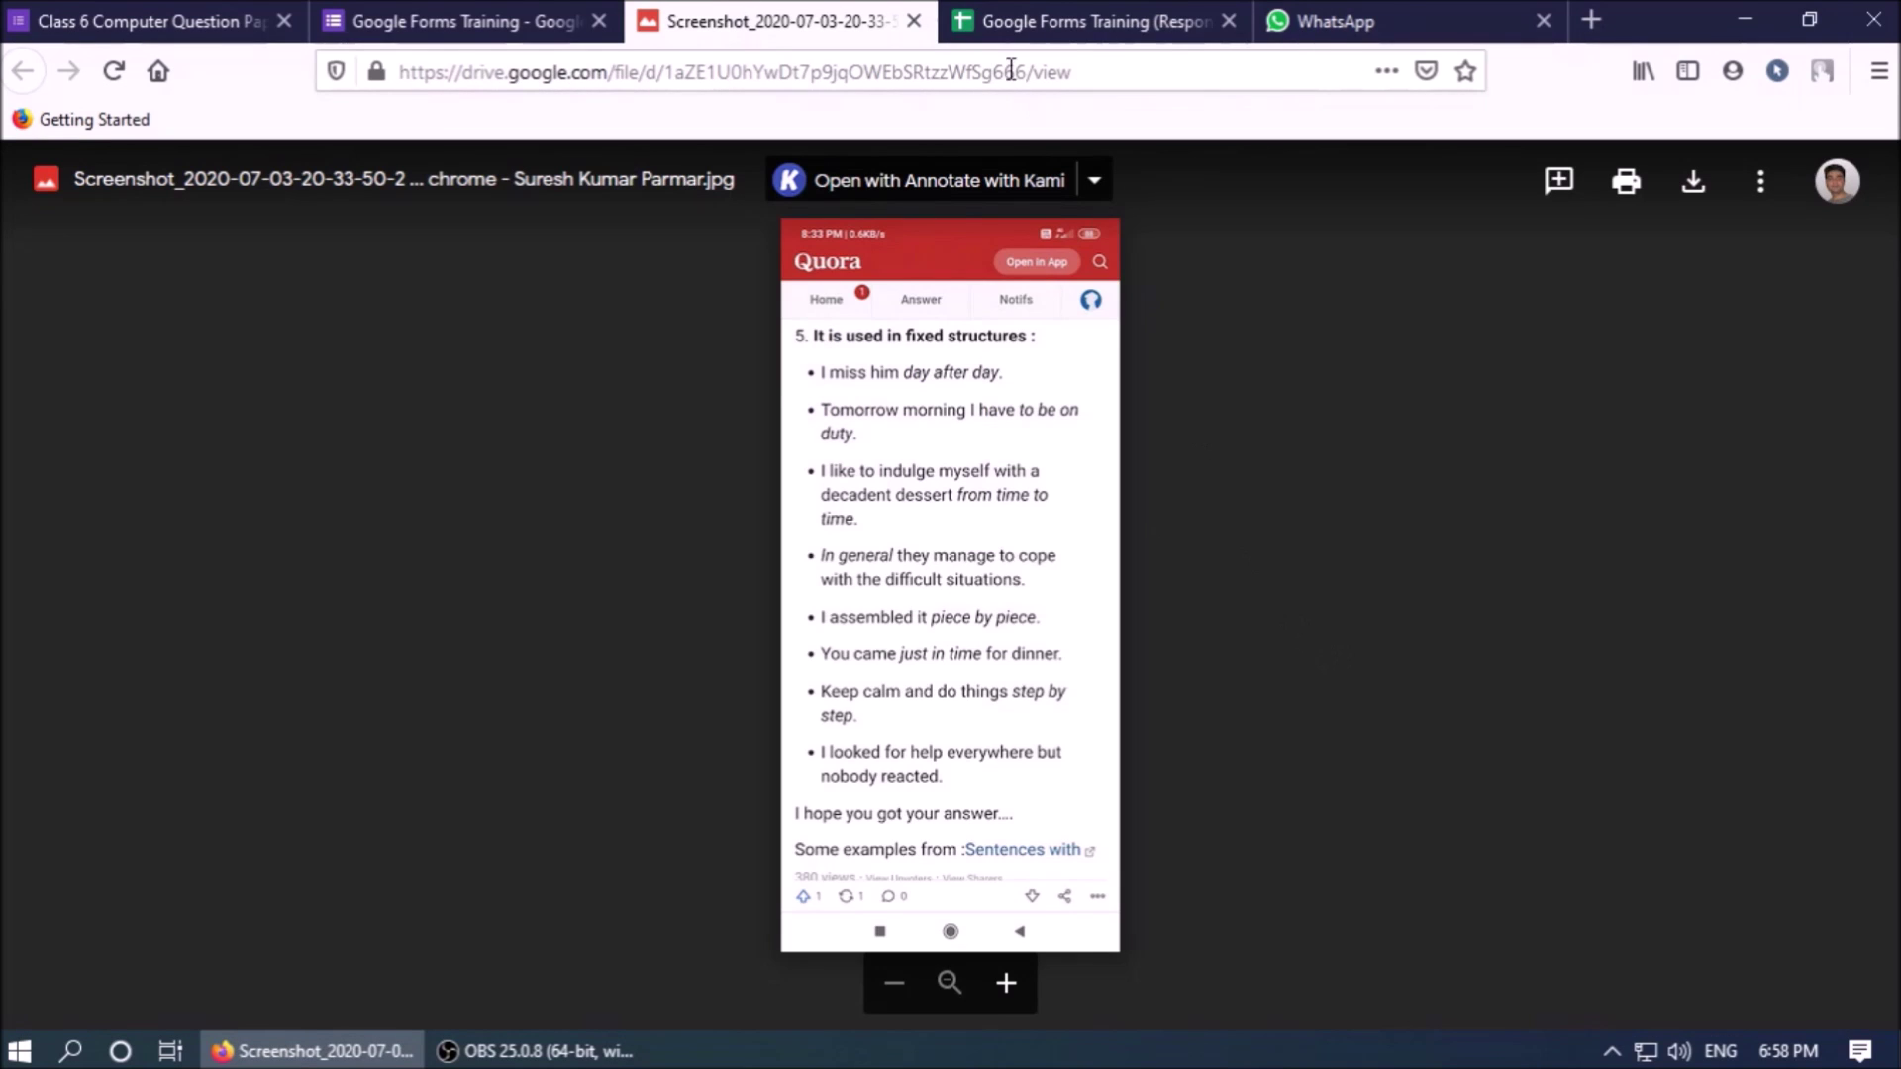
{"action": "left_click", "coordinate": [914, 21]}
{"action": "left_click", "coordinate": [515, 21]}
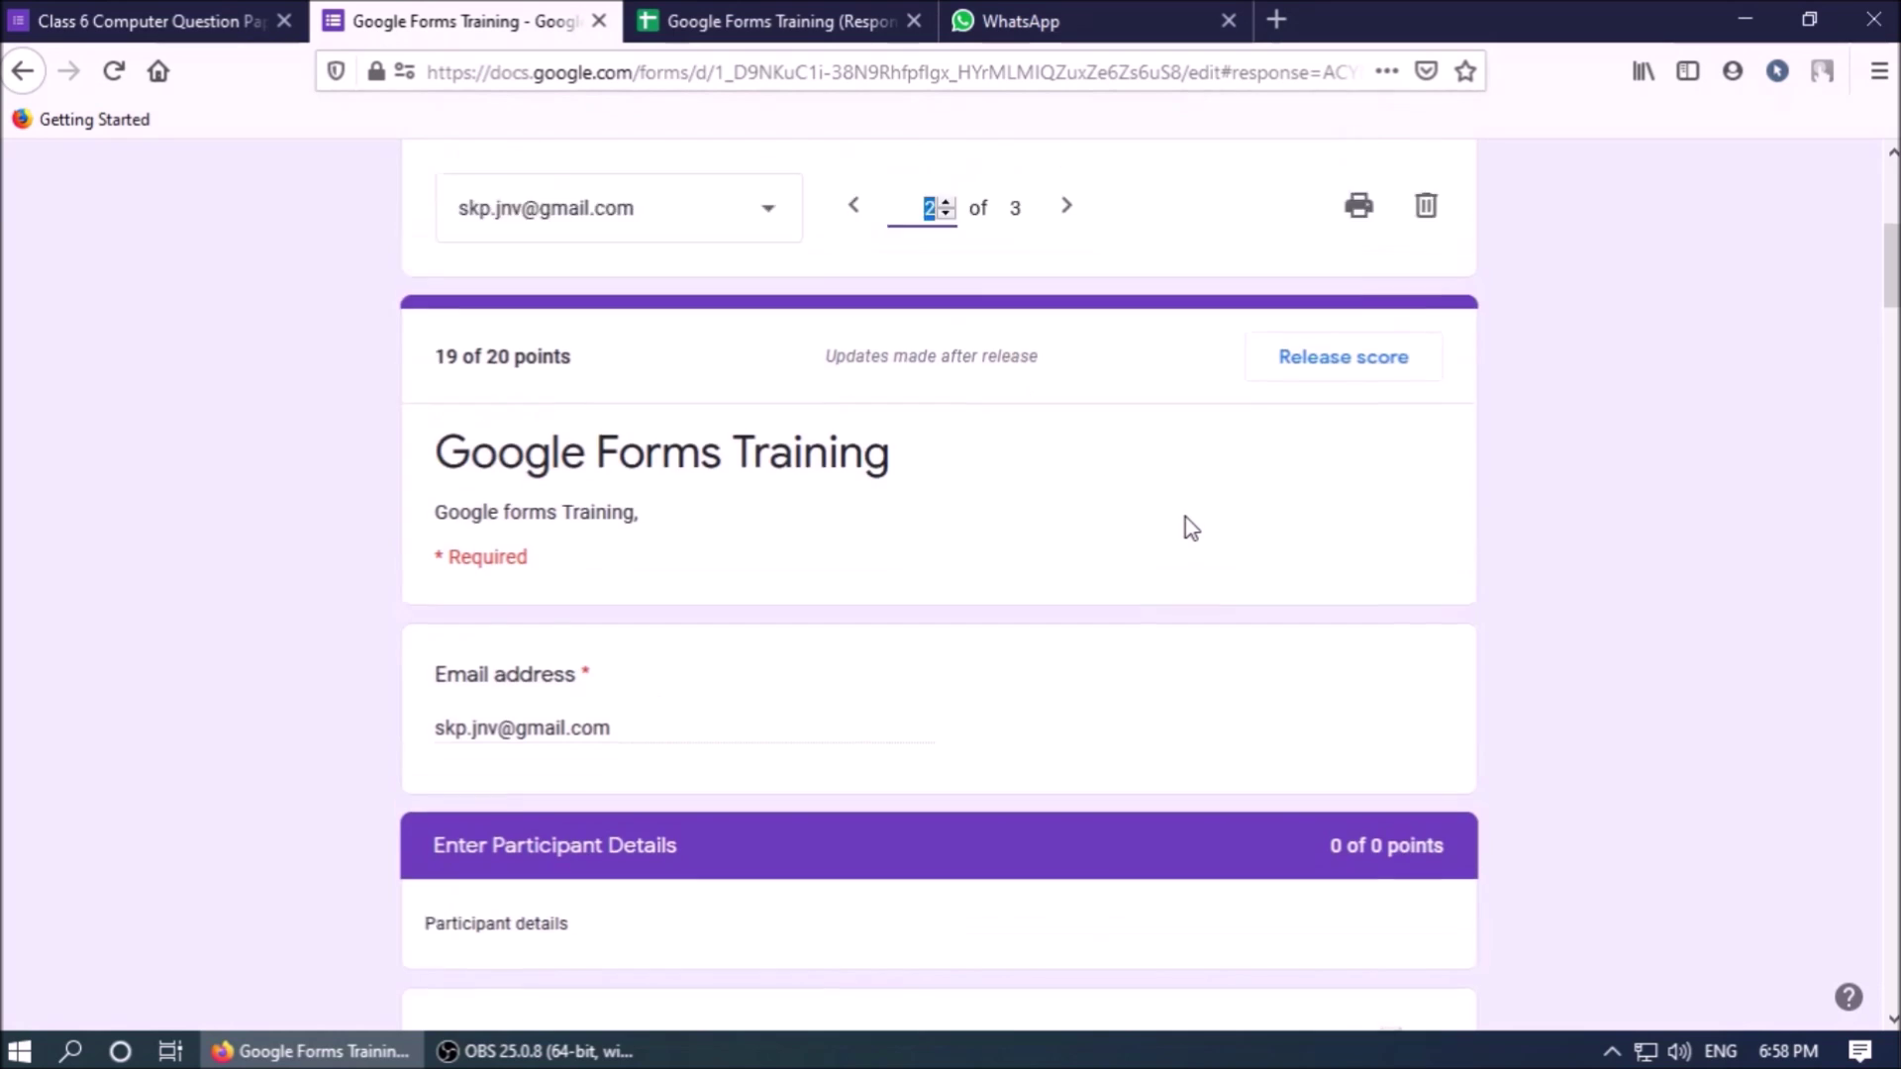
{"action": "scroll", "coordinate": [1184, 525], "scroll_direction": "up", "scroll_amount": 6}
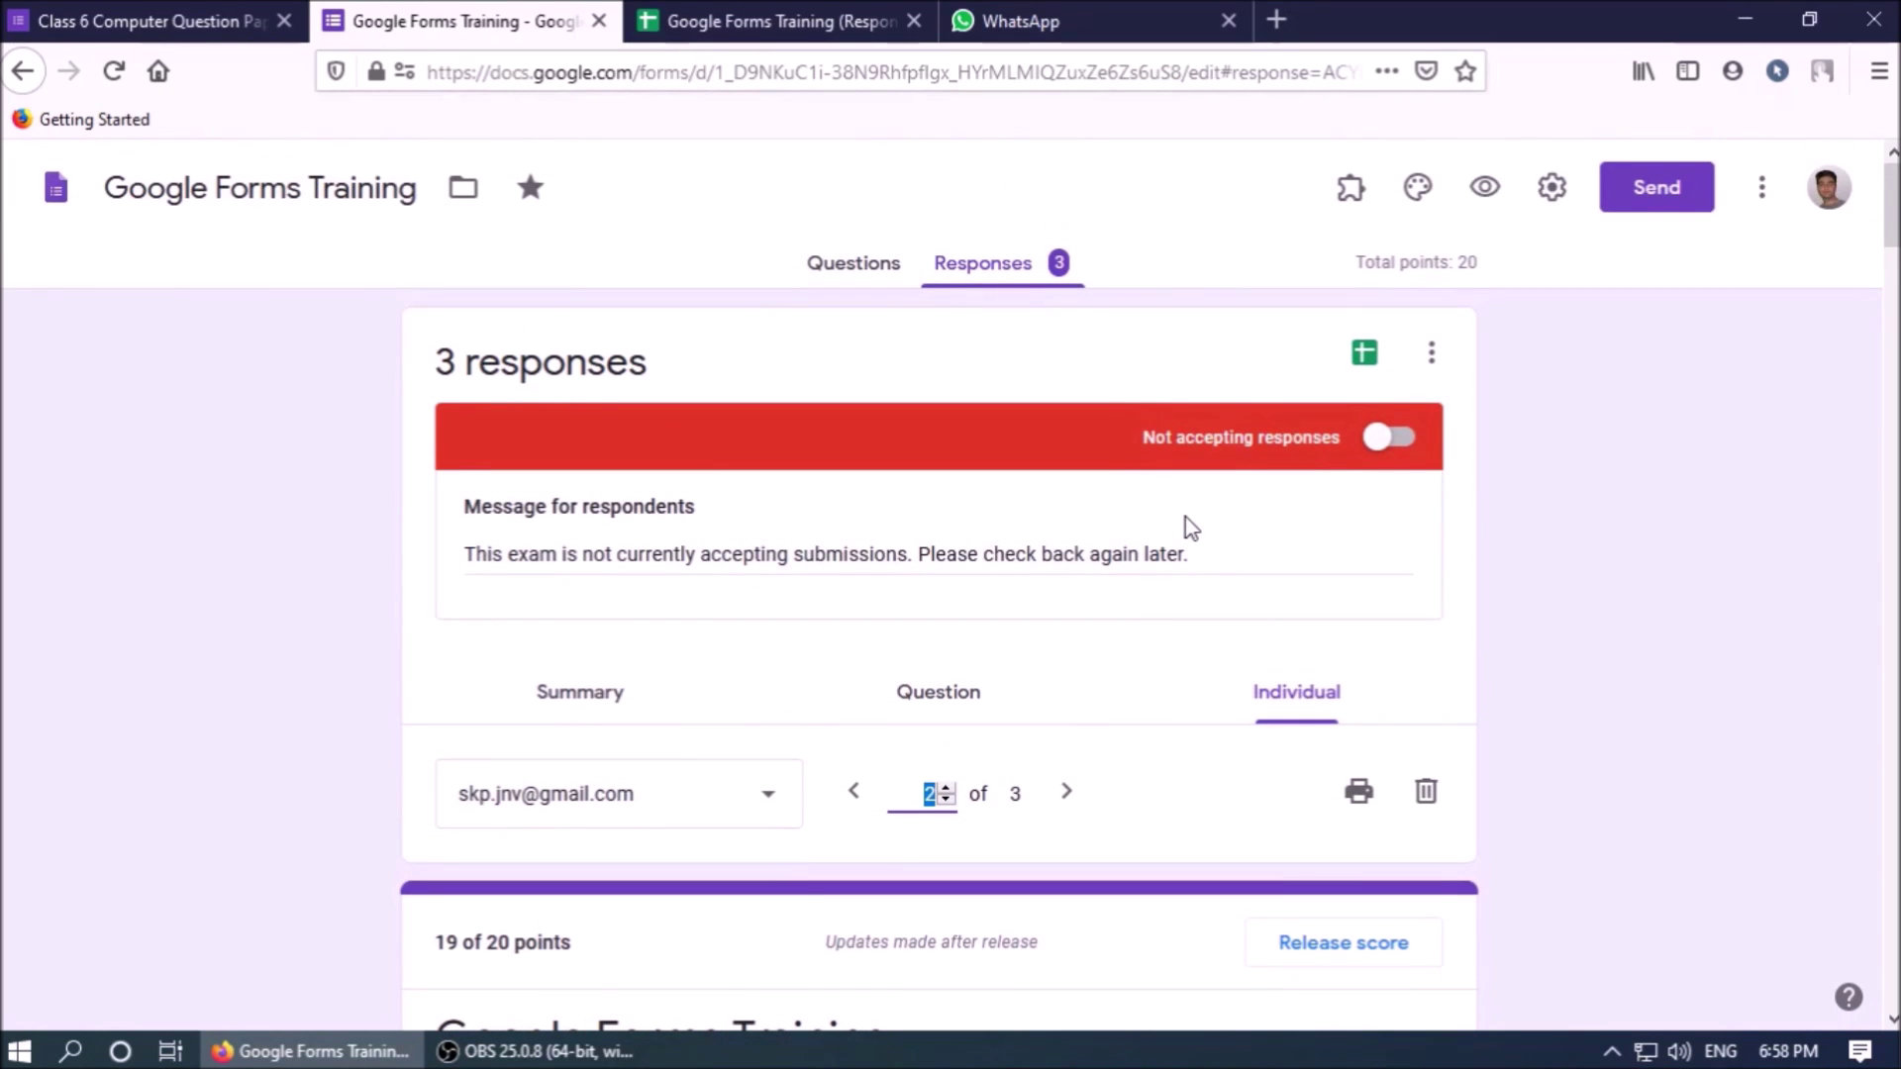